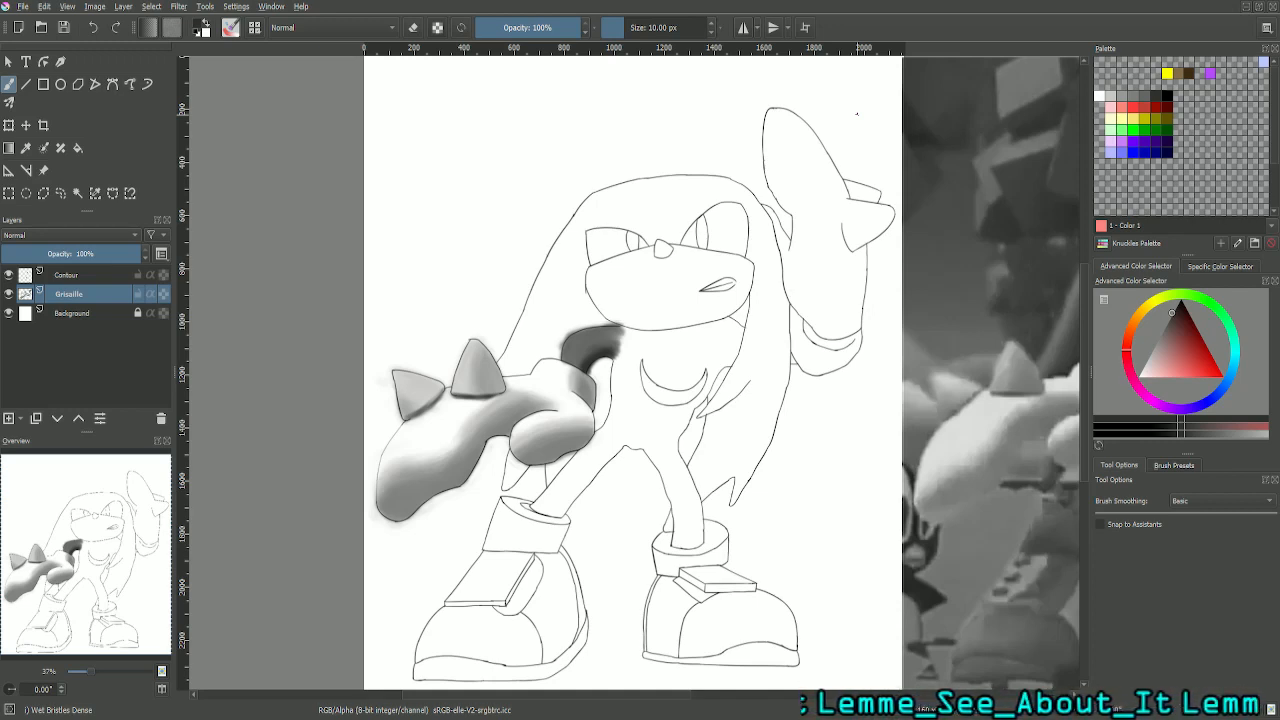
# - Sample the mid grey (RGB 105) from the shaded upper arm in the drawing and return to the freehand brush
pyautogui.moveTo(117, 570); pyautogui.dragTo(180, 559)
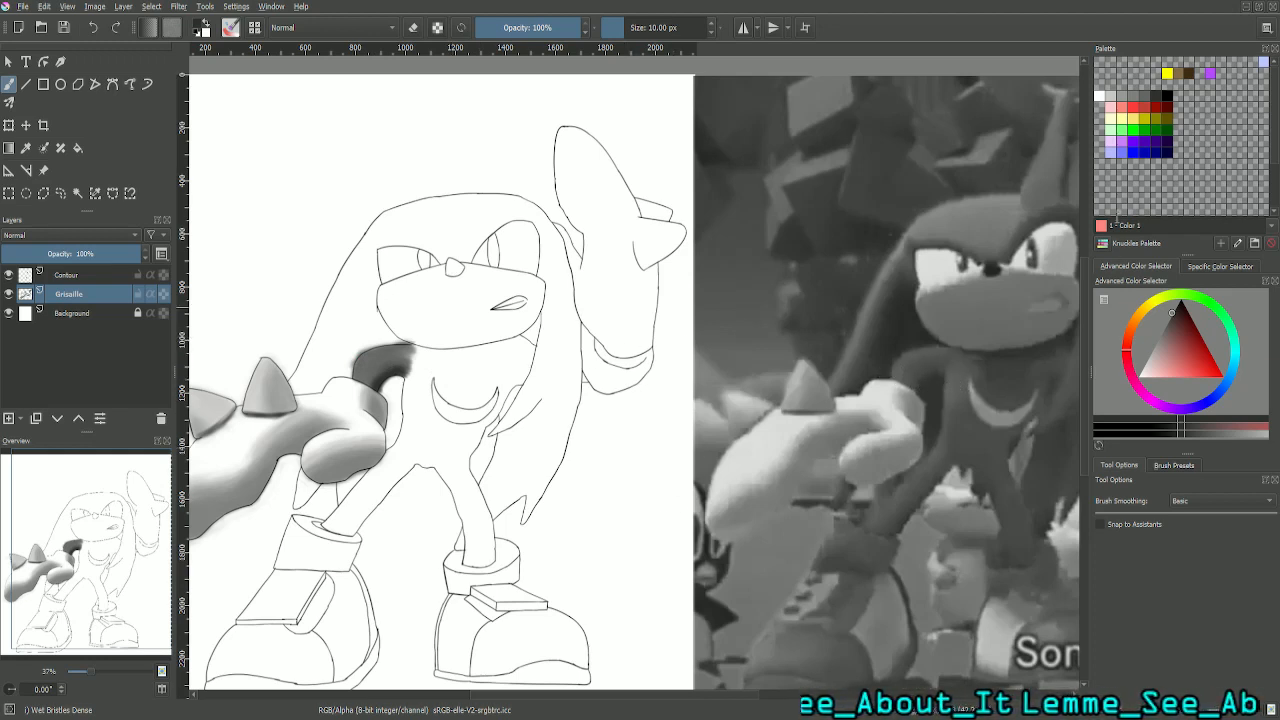
pyautogui.moveTo(86, 574); pyautogui.dragTo(110, 570)
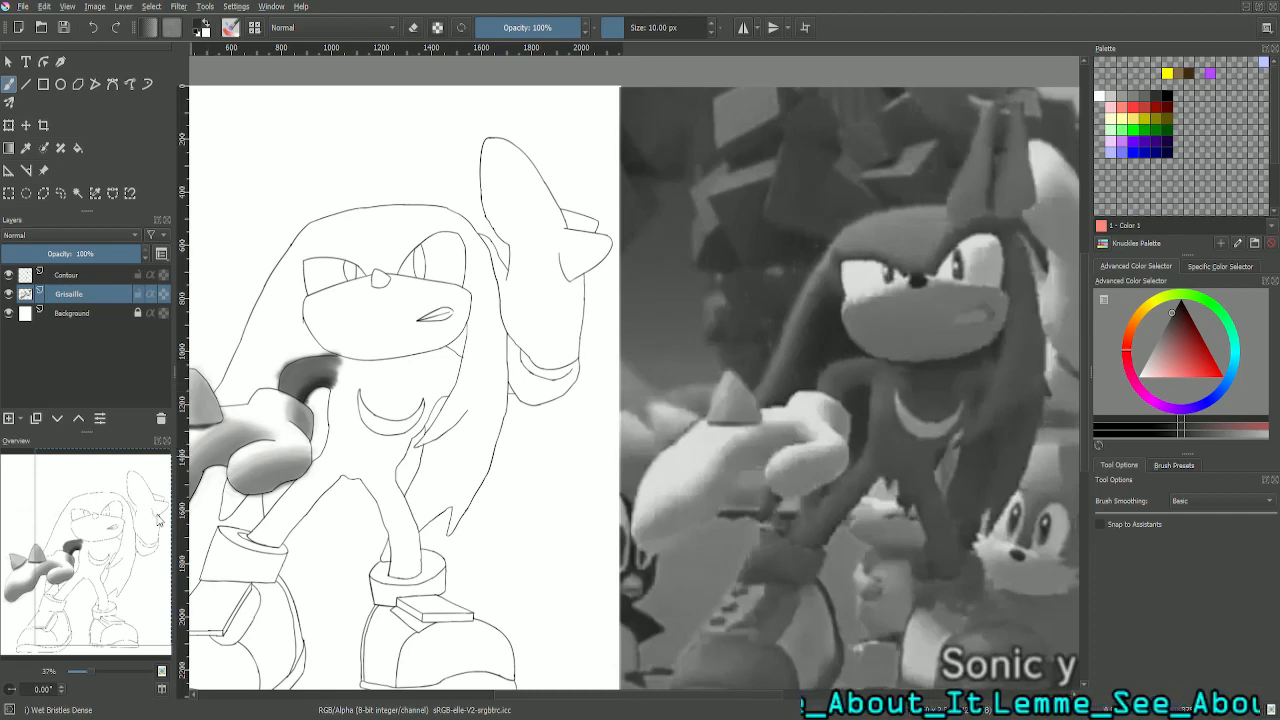
pyautogui.moveTo(91, 540); pyautogui.dragTo(114, 552)
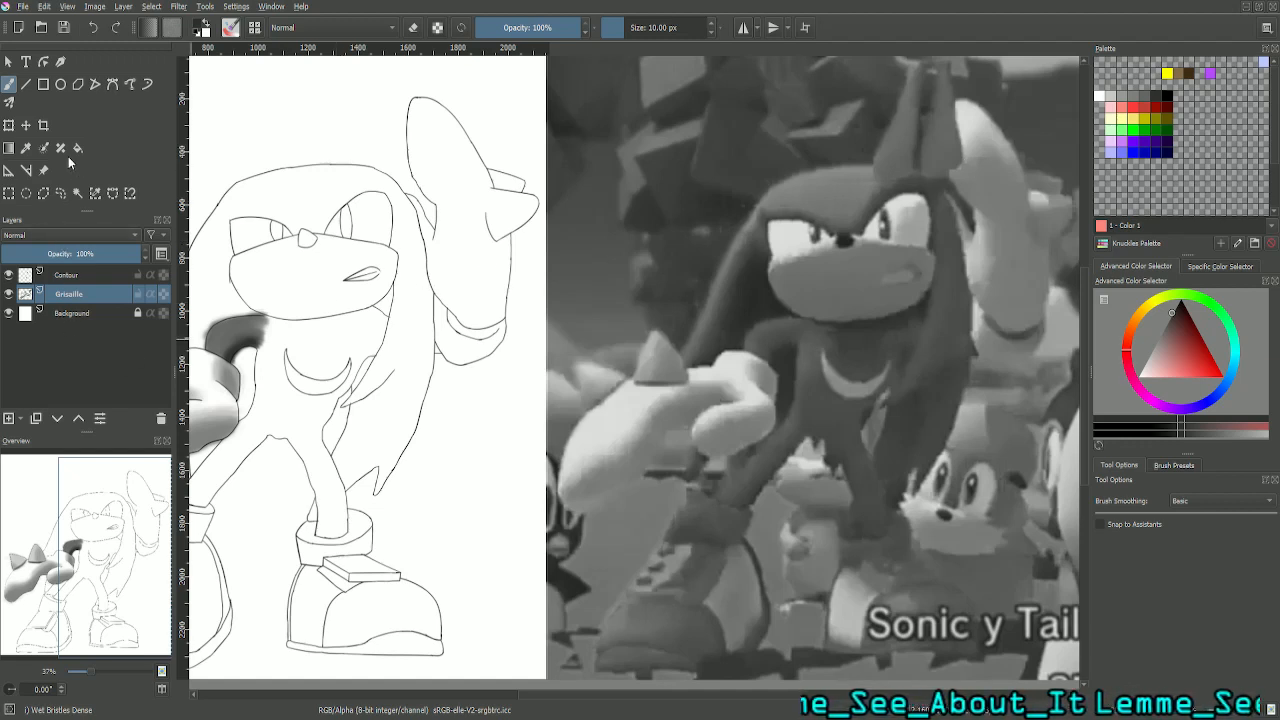
pyautogui.click(27, 150)
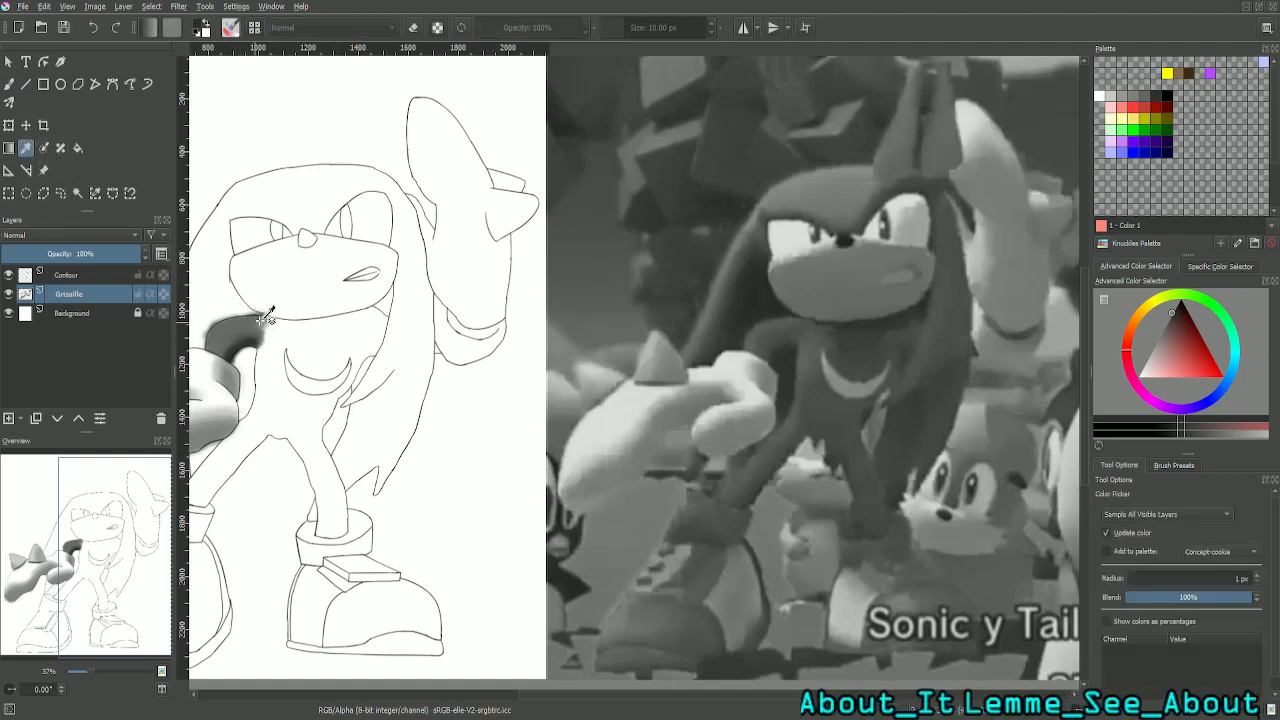
pyautogui.click(231, 322)
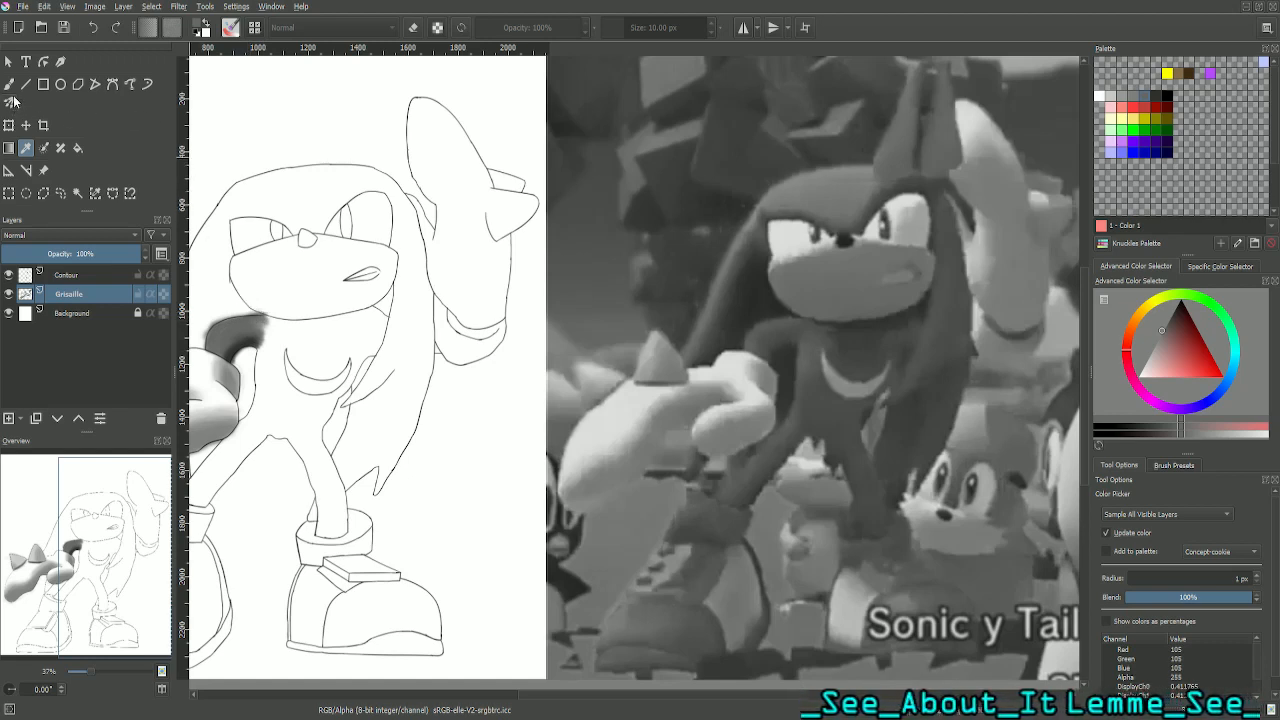
pyautogui.click(9, 84)
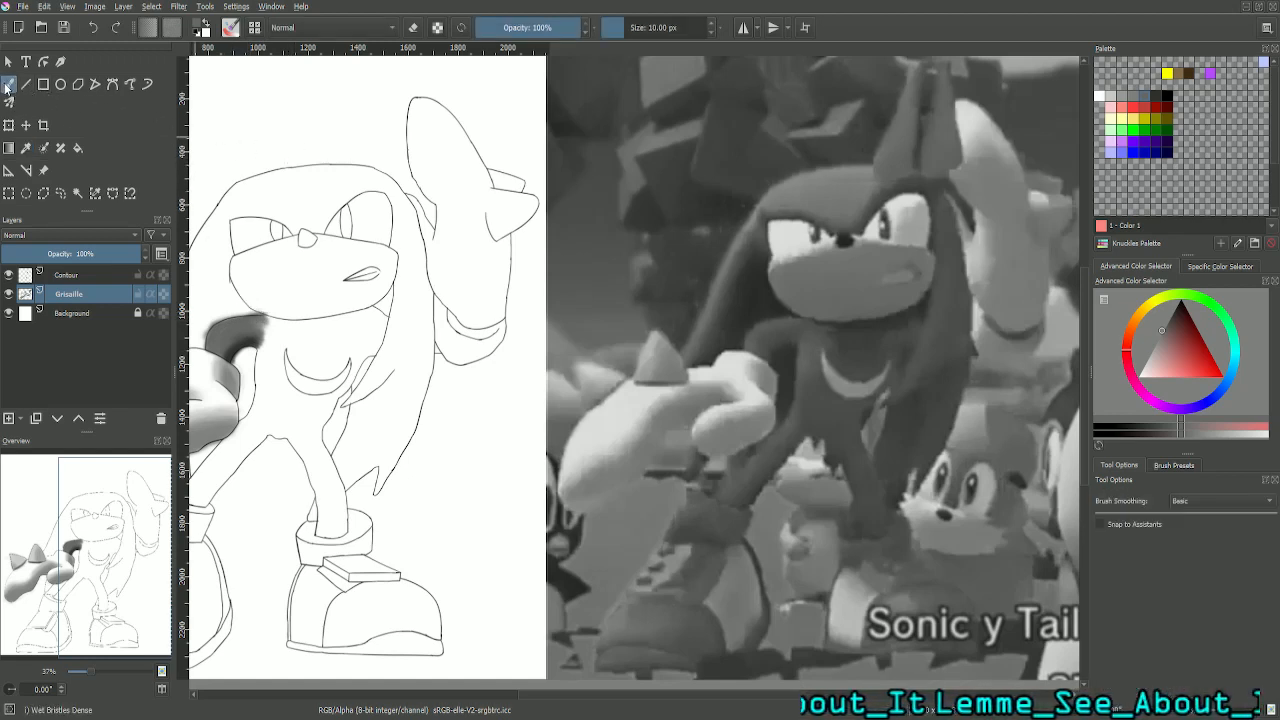
# - Set the brush size to 25 px
pyautogui.doubleClick(676, 25)
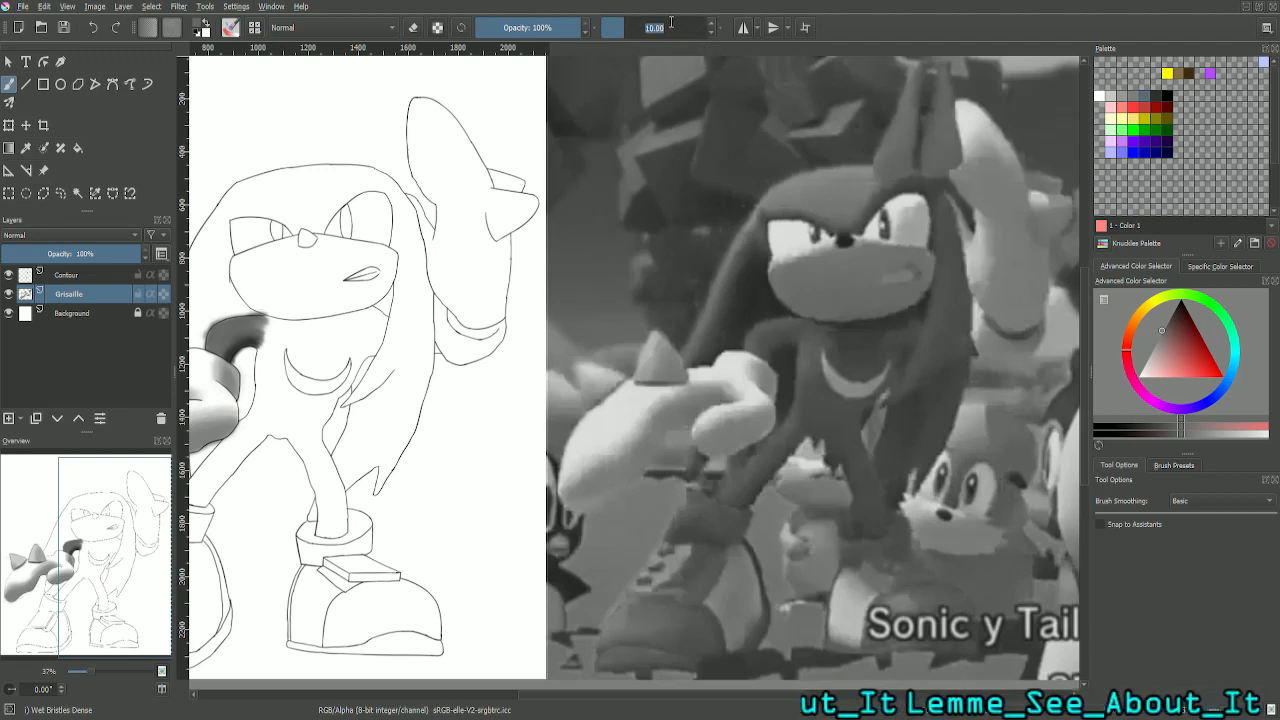
pyautogui.write('25')
pyautogui.press('Return')
pyautogui.press('+')
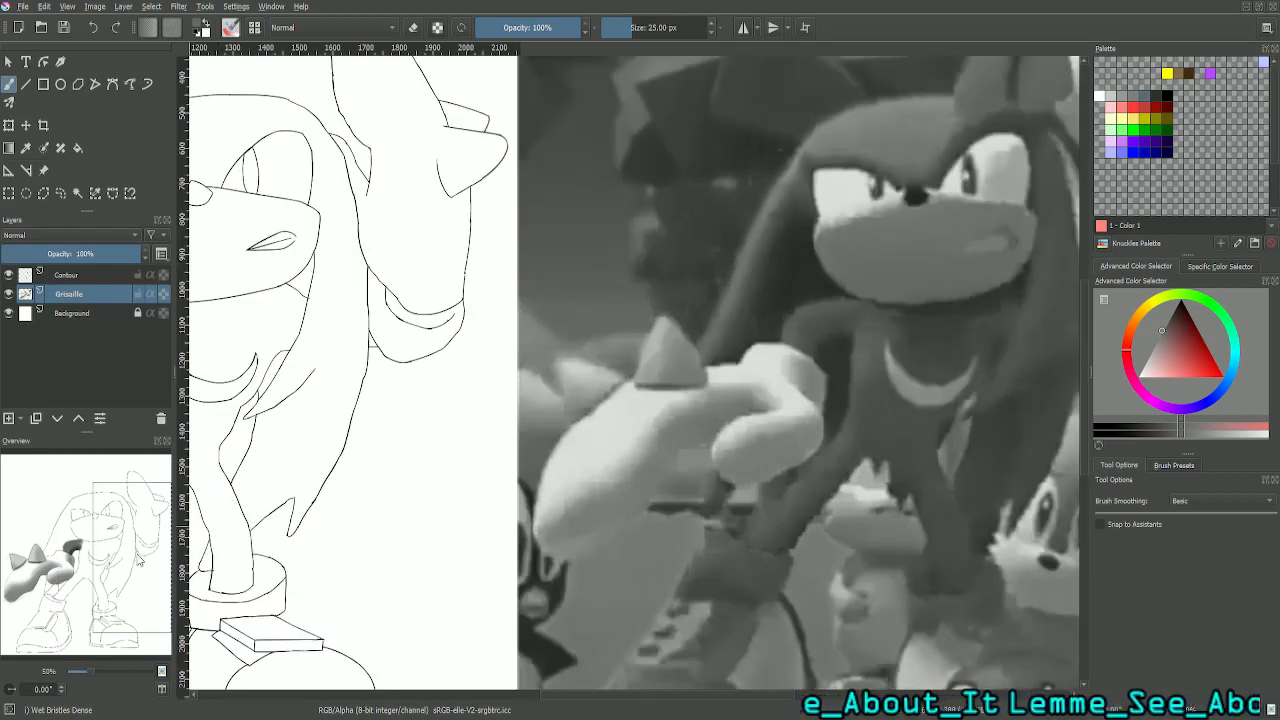
pyautogui.moveTo(139, 556); pyautogui.dragTo(98, 545)
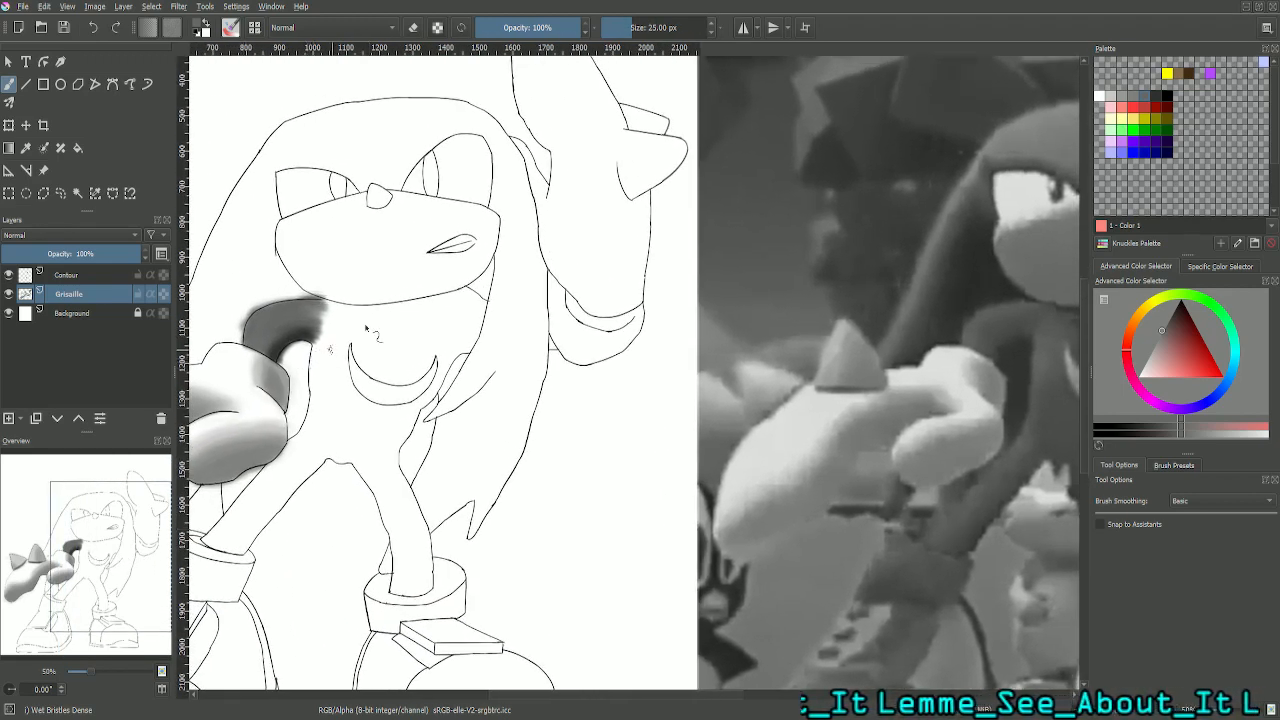
pyautogui.press('-')
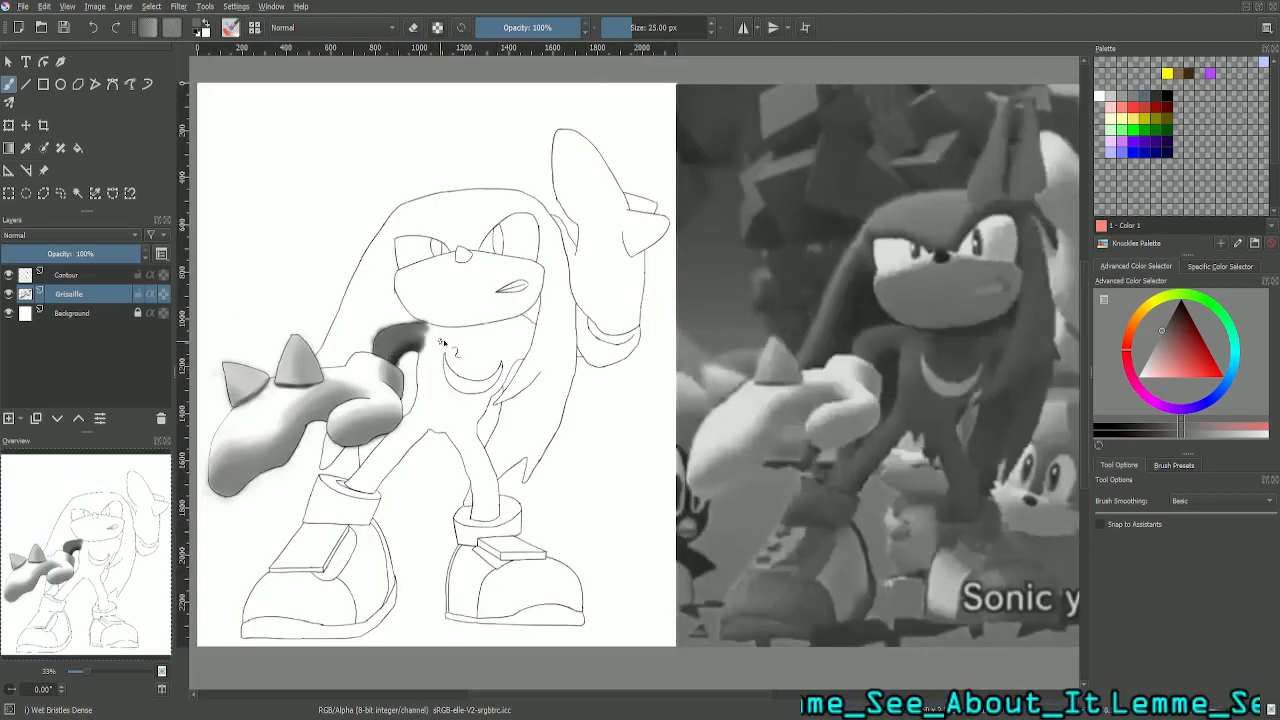
# - Set the brush size to 50 px and extend the grey shading from the upper arm onto the shoulder below the chin
pyautogui.doubleClick(667, 29)
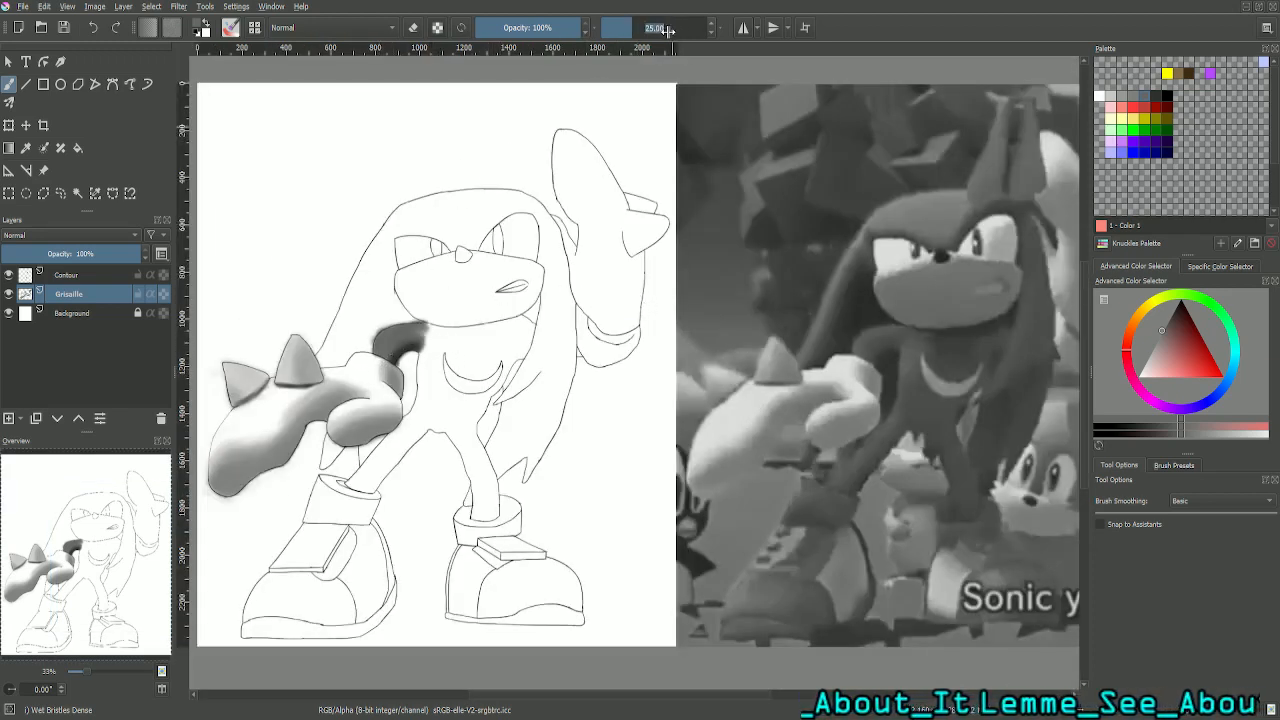
pyautogui.write('50')
pyautogui.press('Return')
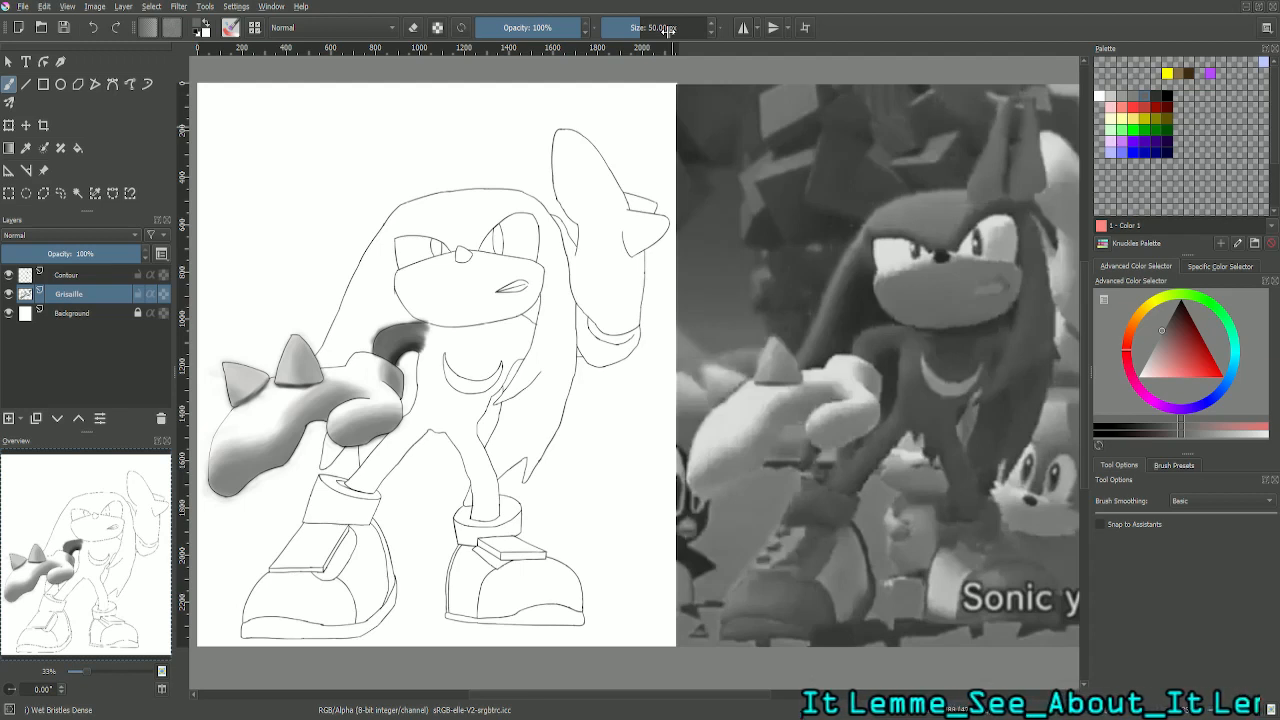
pyautogui.click(668, 31)
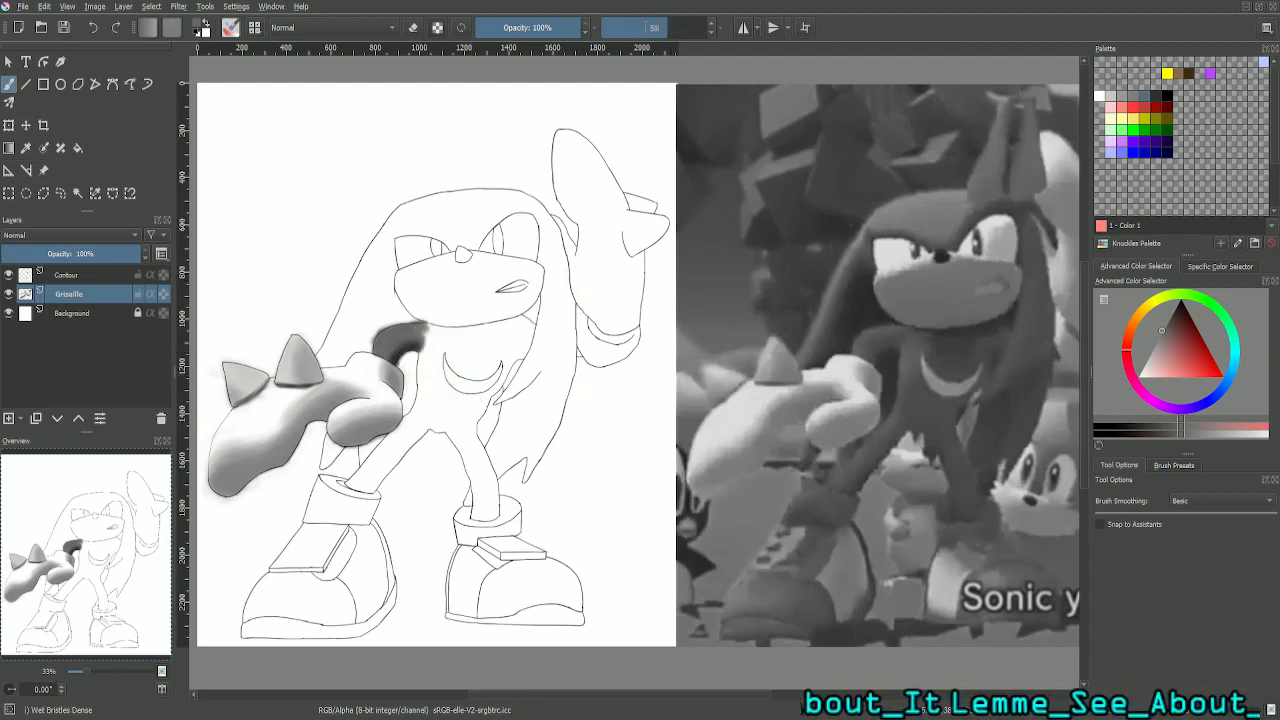
pyautogui.press('Return')
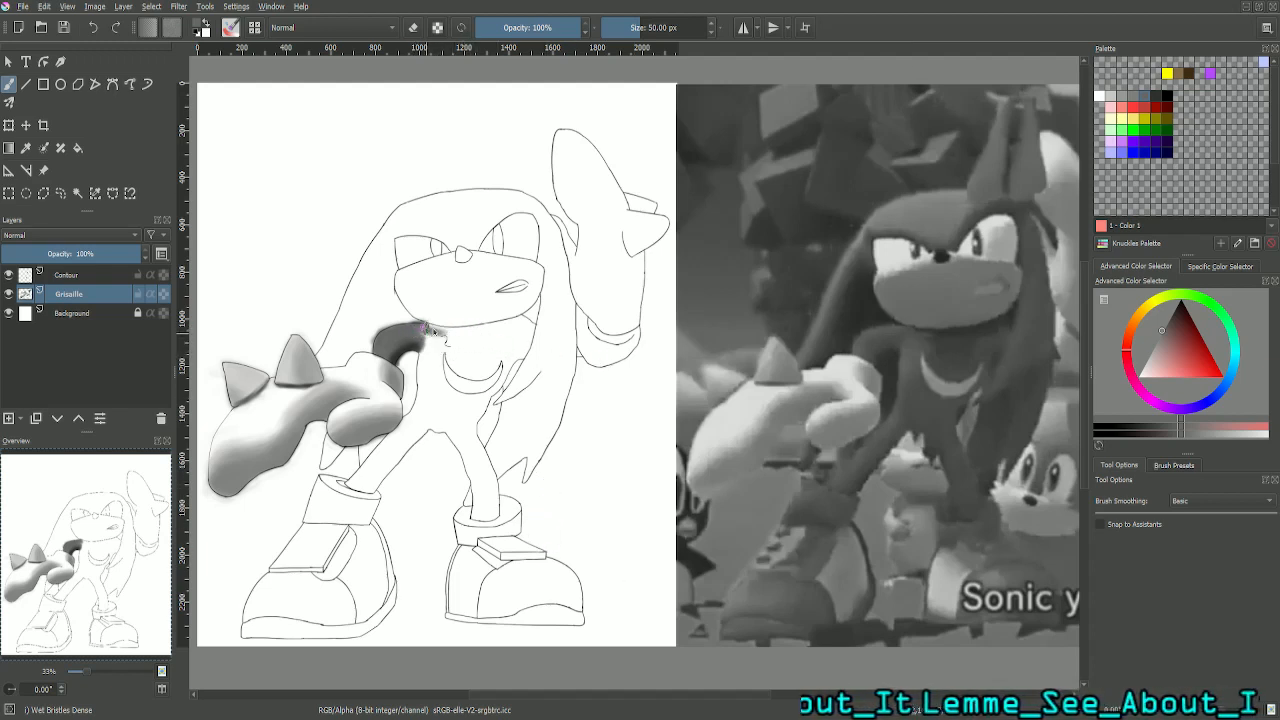
pyautogui.moveTo(429, 328); pyautogui.dragTo(442, 331)
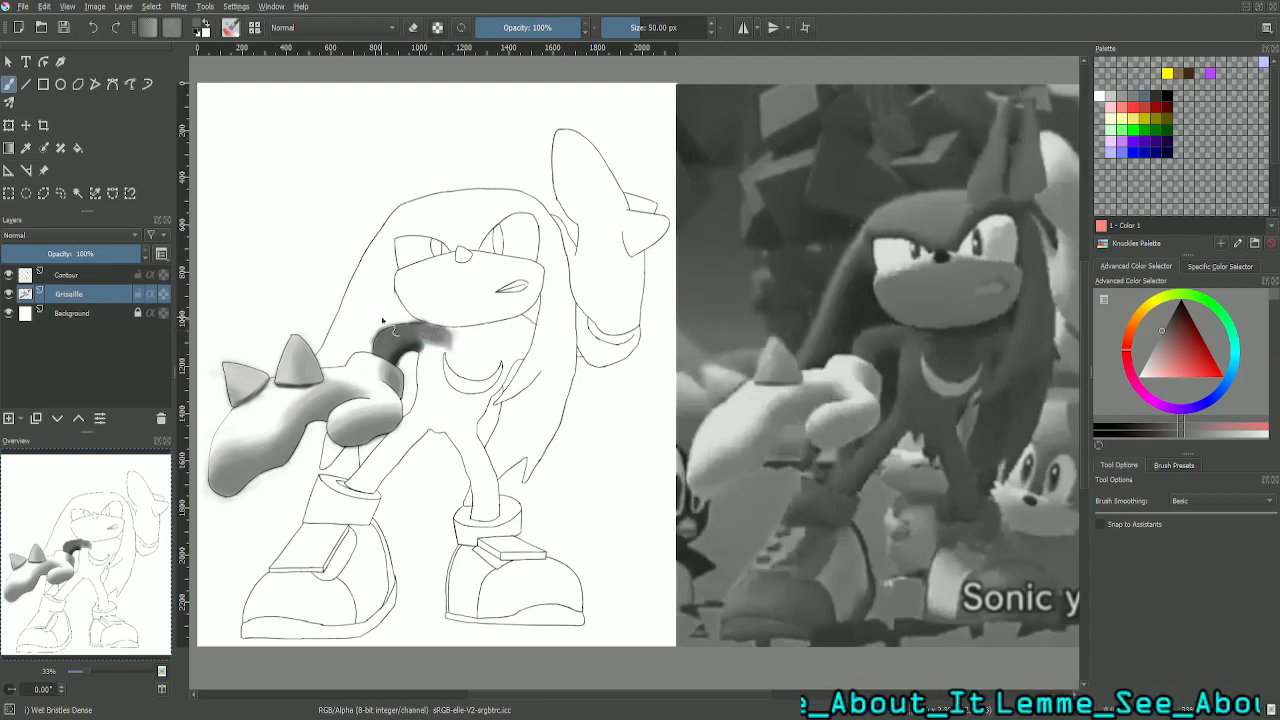
# - Paint mid grey down the side of the chest, between the arm and the crescent marking, and fill the patchy areas
pyautogui.press('+')
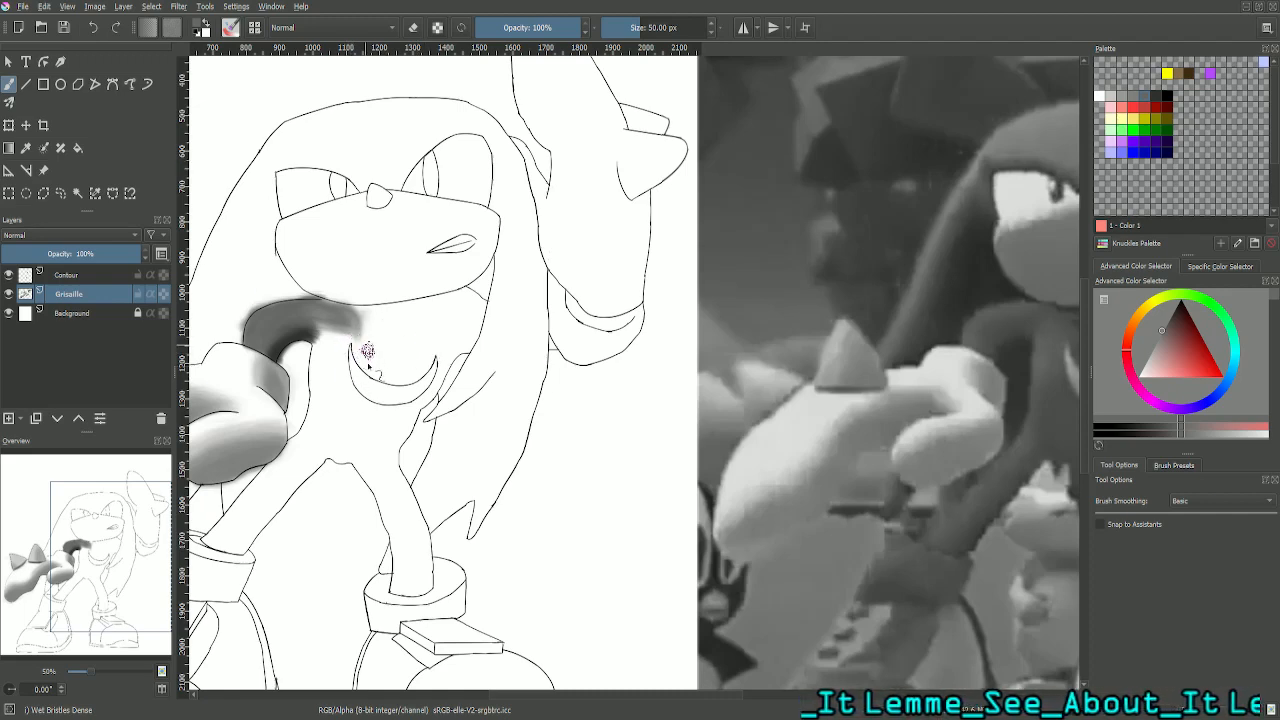
pyautogui.moveTo(111, 566); pyautogui.dragTo(125, 567)
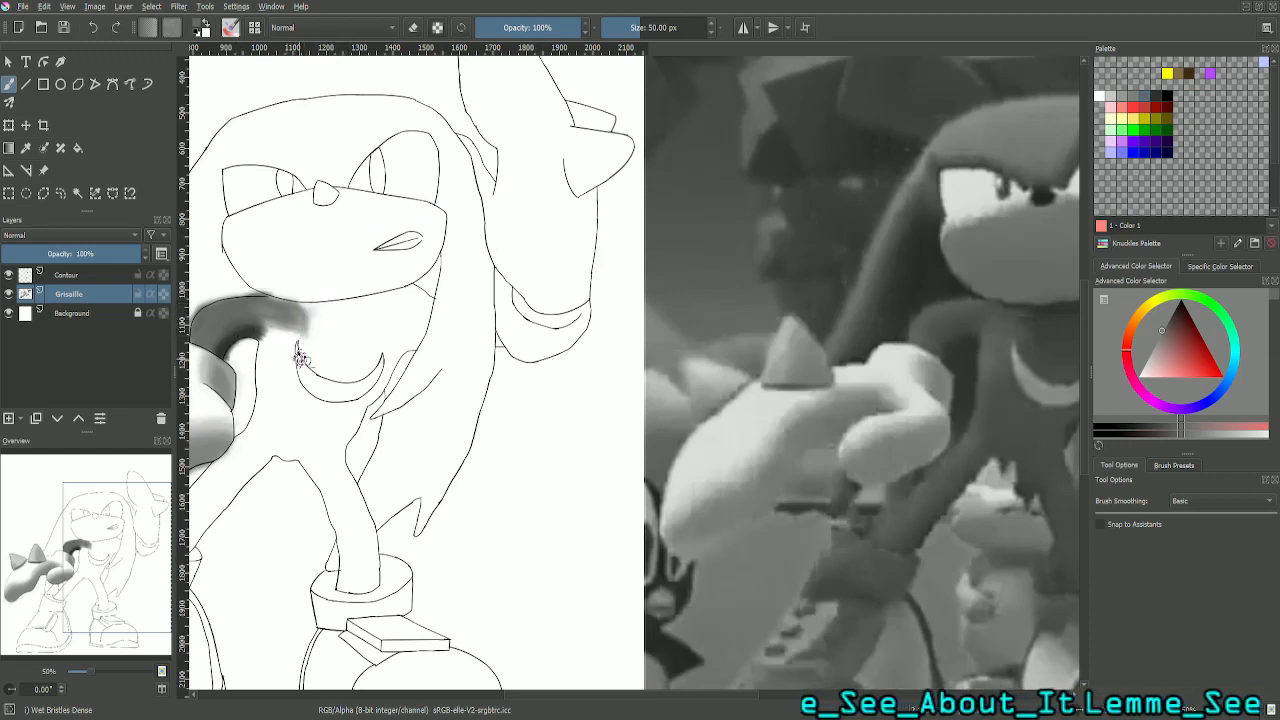
pyautogui.moveTo(298, 328); pyautogui.dragTo(280, 367)
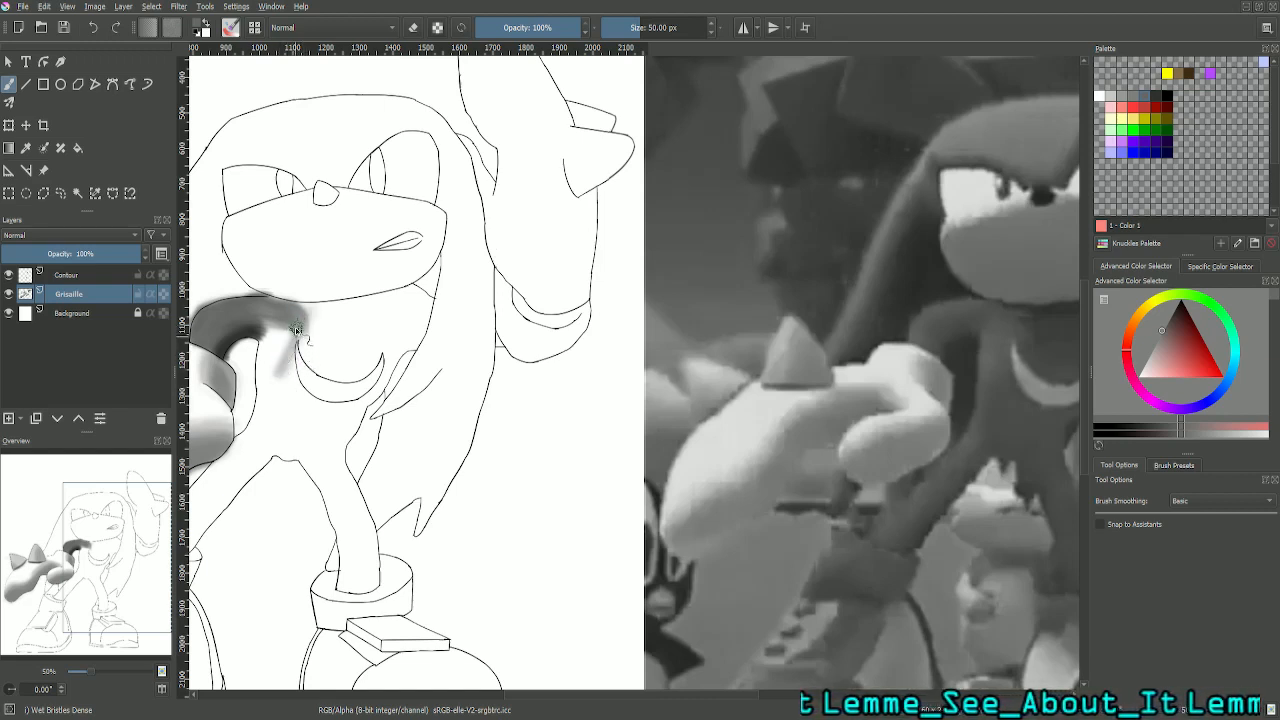
pyautogui.moveTo(297, 346)
pyautogui.mouseDown()
pyautogui.moveTo(262, 375)
pyautogui.moveTo(281, 349)
pyautogui.moveTo(266, 371)
pyautogui.moveTo(291, 350)
pyautogui.moveTo(287, 367)
pyautogui.moveTo(258, 375)
pyautogui.moveTo(268, 328)
pyautogui.moveTo(276, 321)
pyautogui.moveTo(282, 363)
pyautogui.moveTo(265, 373)
pyautogui.moveTo(256, 366)
pyautogui.moveTo(280, 333)
pyautogui.moveTo(260, 345)
pyautogui.moveTo(283, 324)
pyautogui.moveTo(290, 348)
pyautogui.moveTo(298, 338)
pyautogui.moveTo(268, 355)
pyautogui.moveTo(272, 324)
pyautogui.mouseUp()
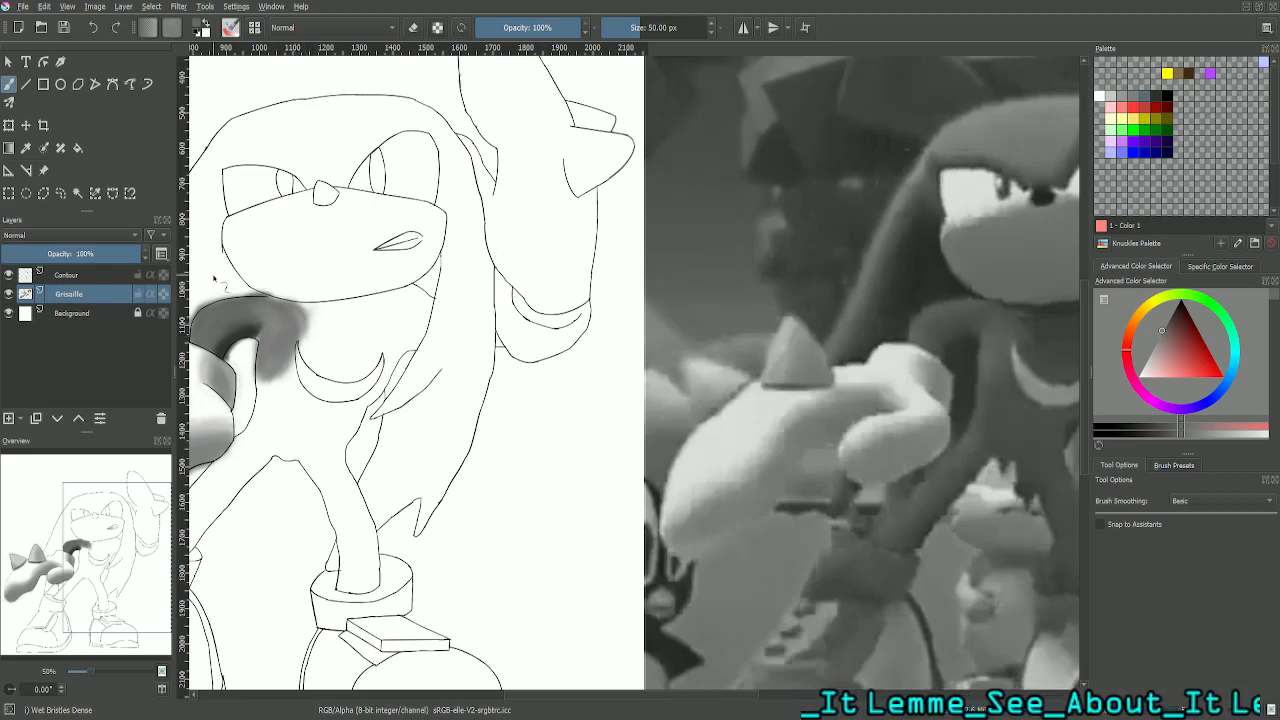
pyautogui.press('+')
pyautogui.moveTo(140, 575); pyautogui.dragTo(104, 574)
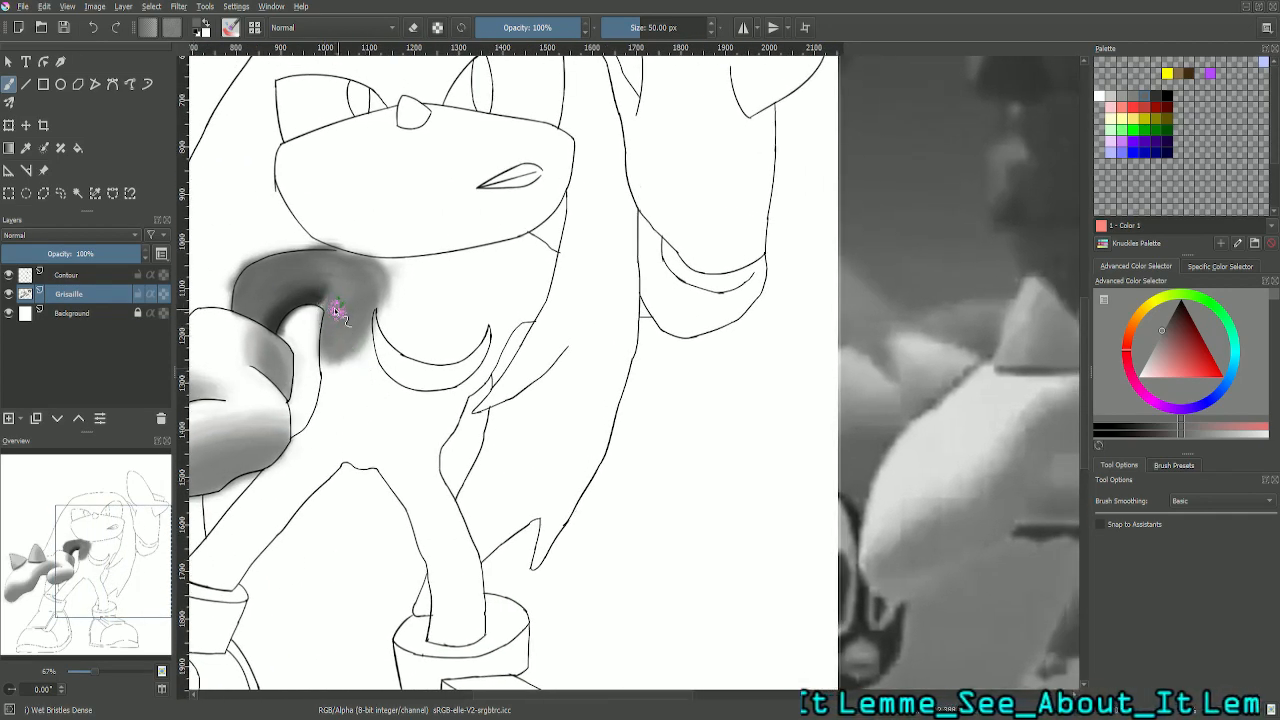
pyautogui.moveTo(334, 307)
pyautogui.mouseDown()
pyautogui.moveTo(317, 270)
pyautogui.moveTo(356, 285)
pyautogui.moveTo(338, 257)
pyautogui.moveTo(365, 260)
pyautogui.moveTo(376, 292)
pyautogui.mouseUp()
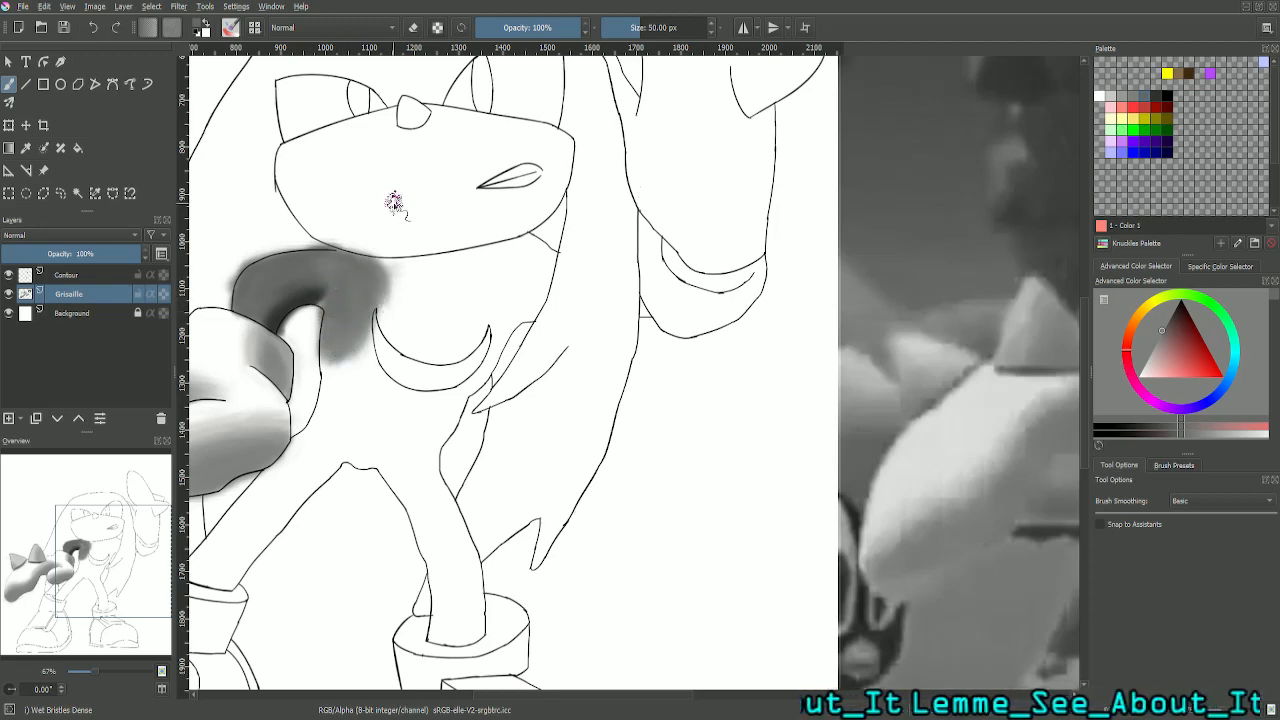
# - Set the brush size to 25 px and even out the grey shading along the upper arm, shoulder and chest side
pyautogui.hotkey('ctrl', '+')
pyautogui.moveTo(126, 568); pyautogui.dragTo(102, 568)
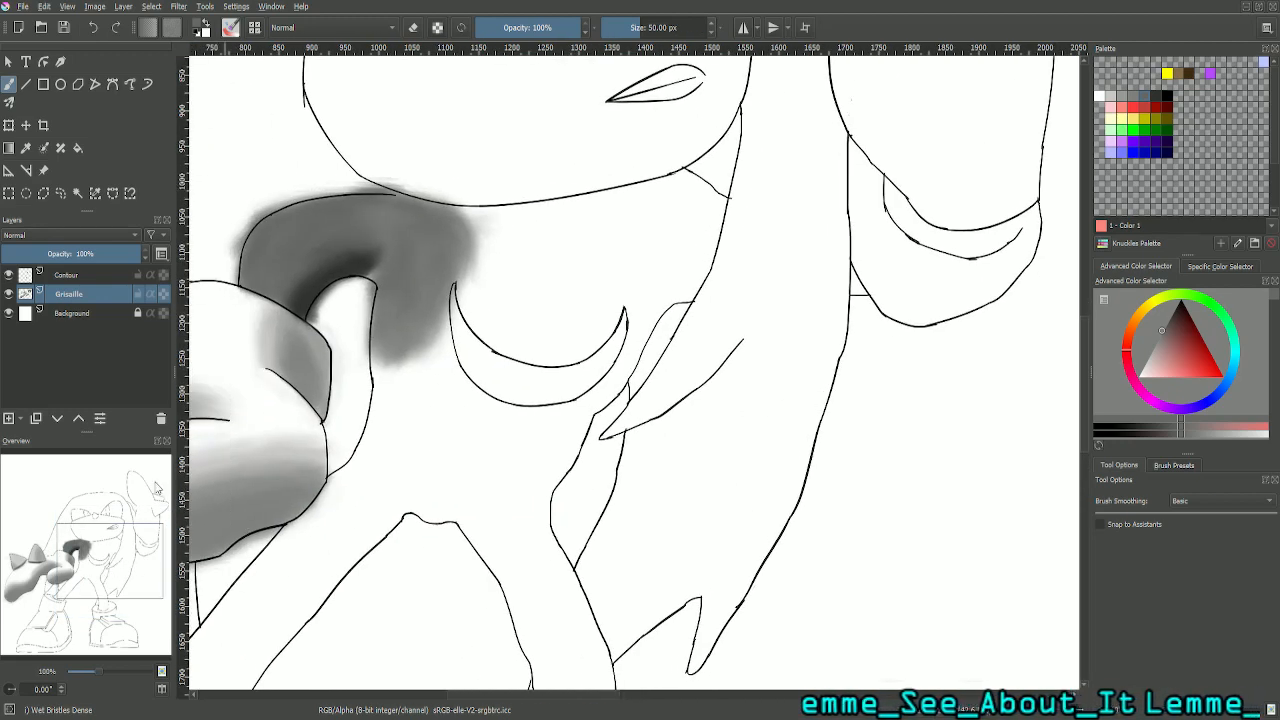
pyautogui.doubleClick(676, 27)
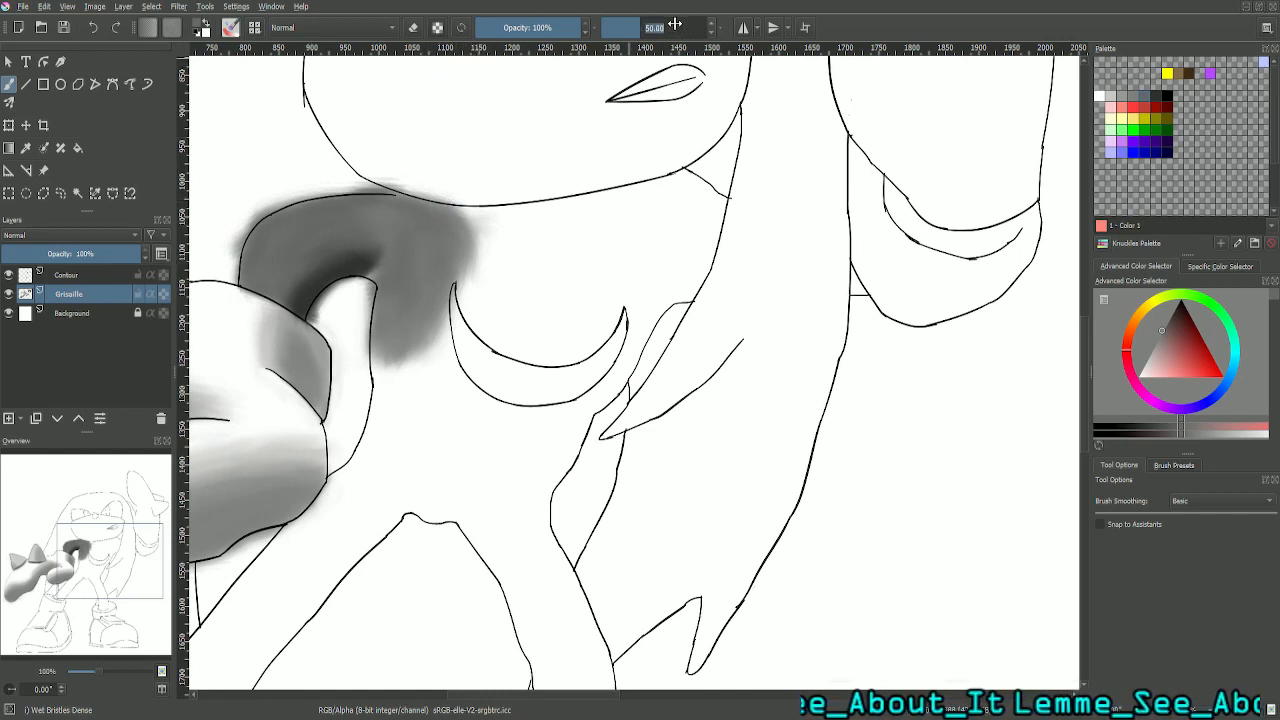
pyautogui.write('25')
pyautogui.press('Return')
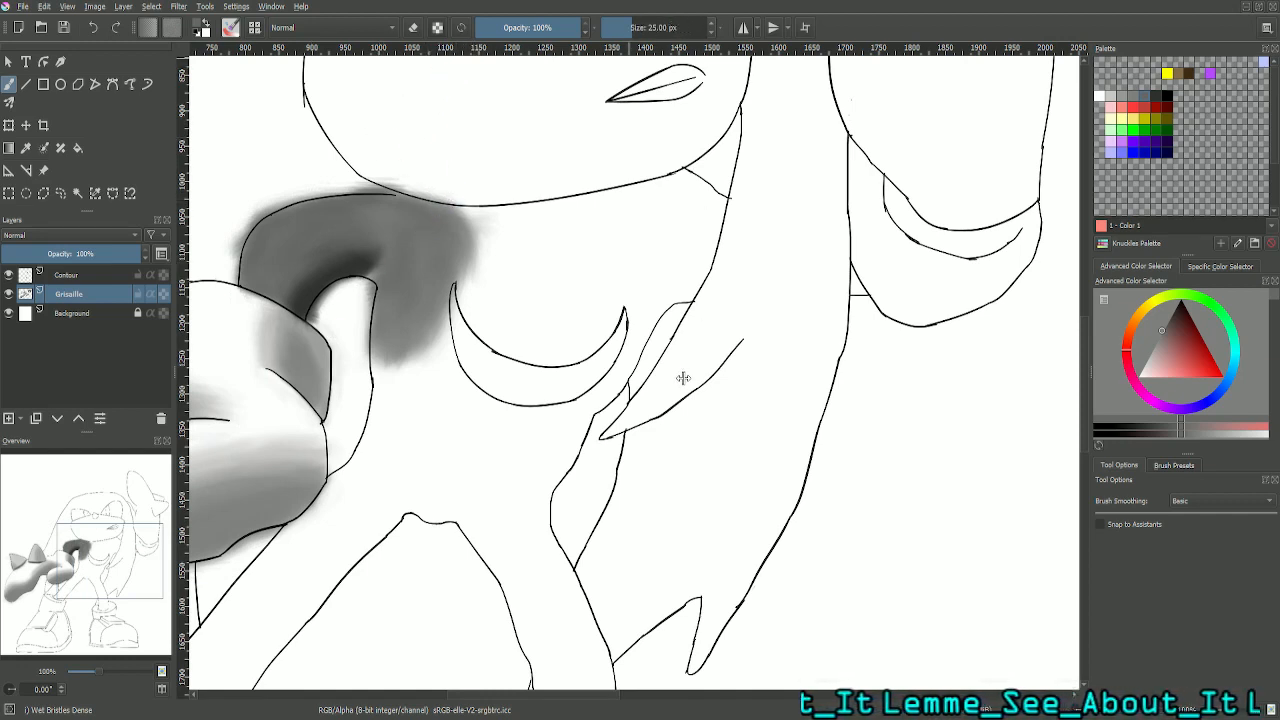
pyautogui.click(674, 27)
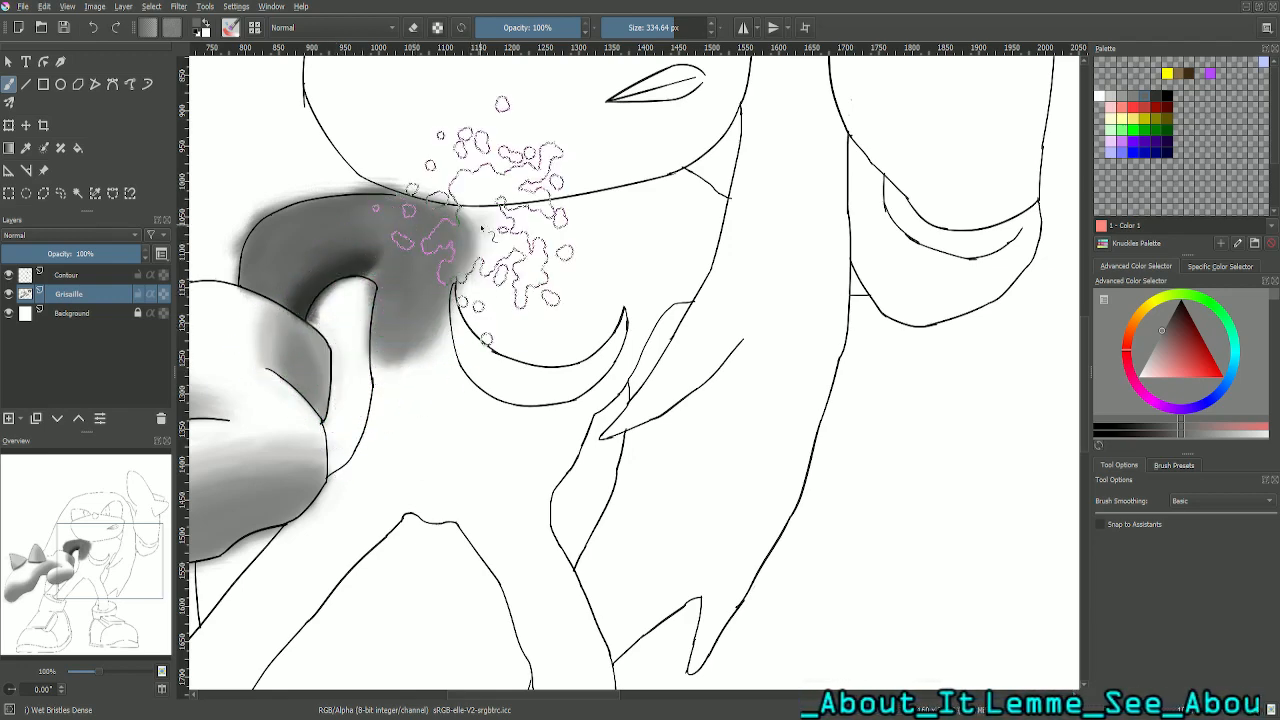
pyautogui.doubleClick(668, 30)
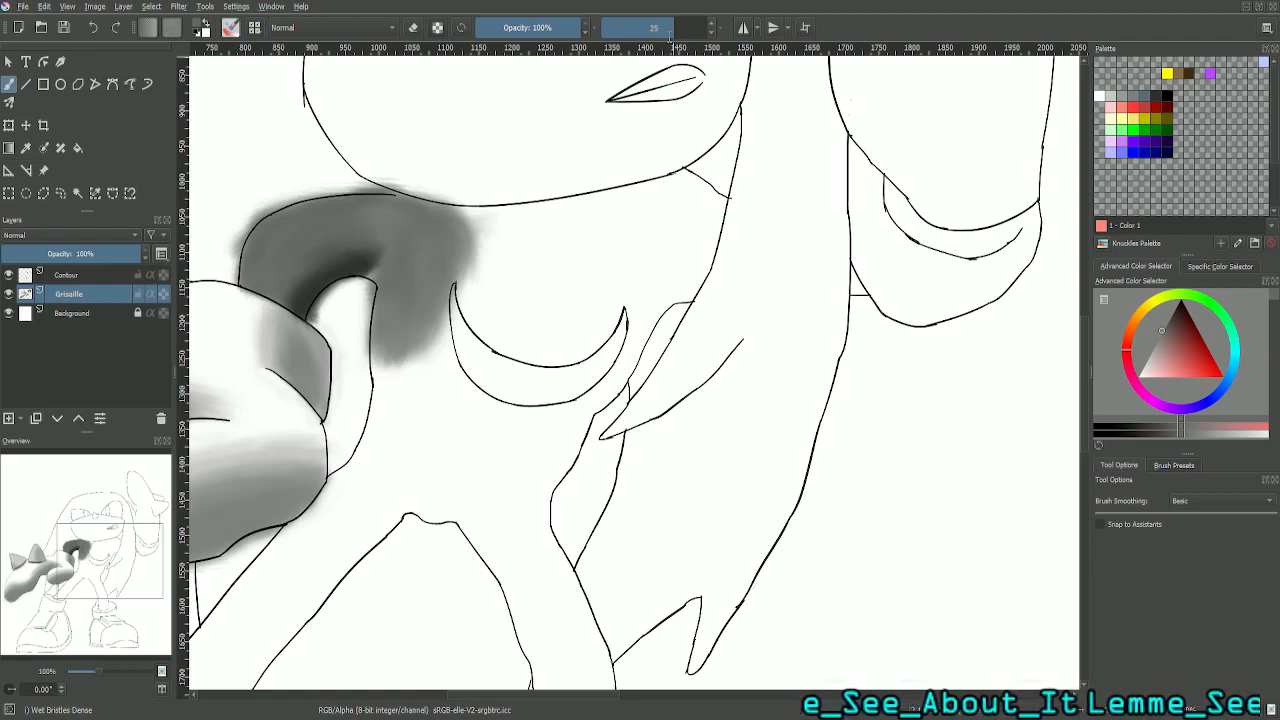
pyautogui.press('Return')
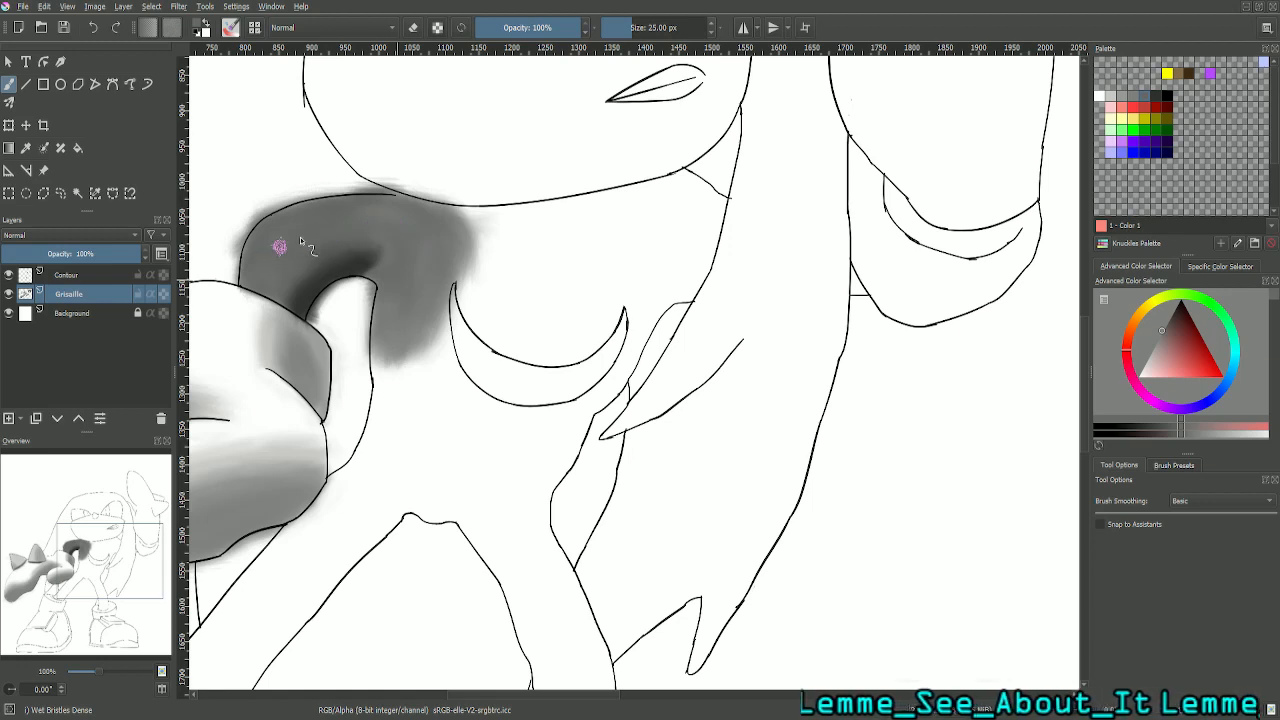
pyautogui.moveTo(279, 246); pyautogui.dragTo(350, 227)
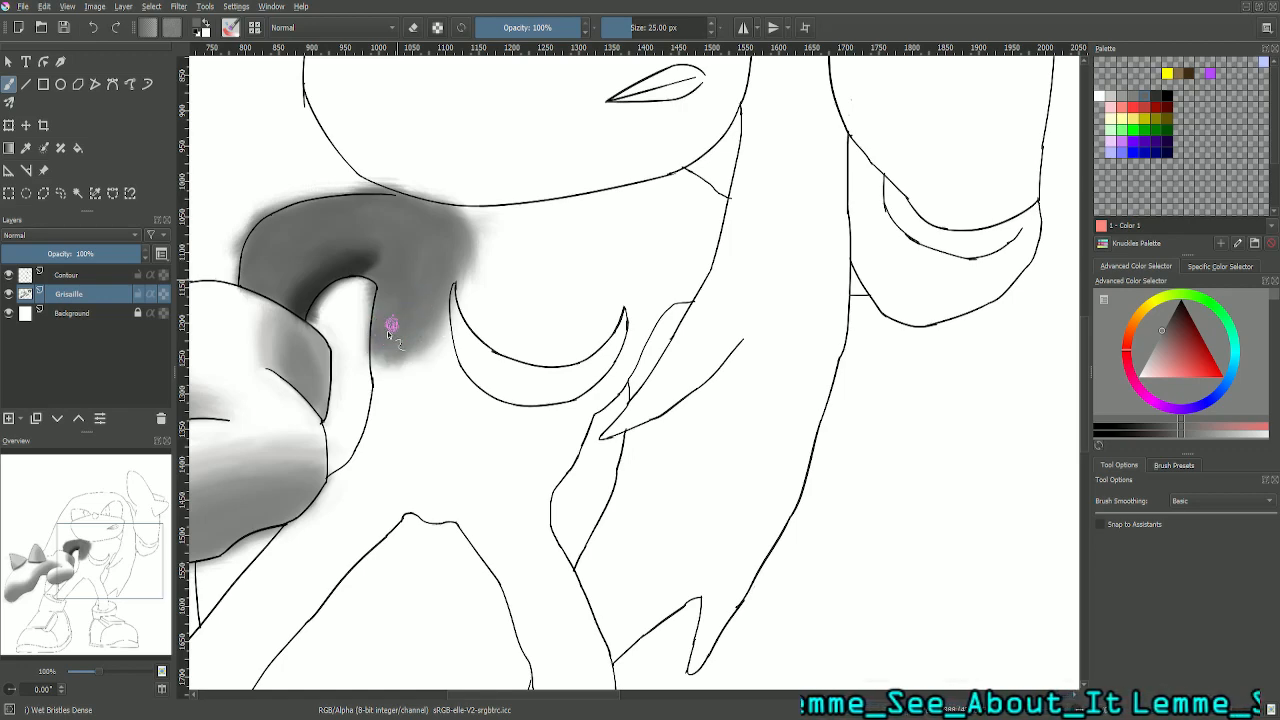
pyautogui.moveTo(378, 332)
pyautogui.mouseDown()
pyautogui.moveTo(414, 301)
pyautogui.moveTo(429, 316)
pyautogui.moveTo(451, 243)
pyautogui.mouseUp()
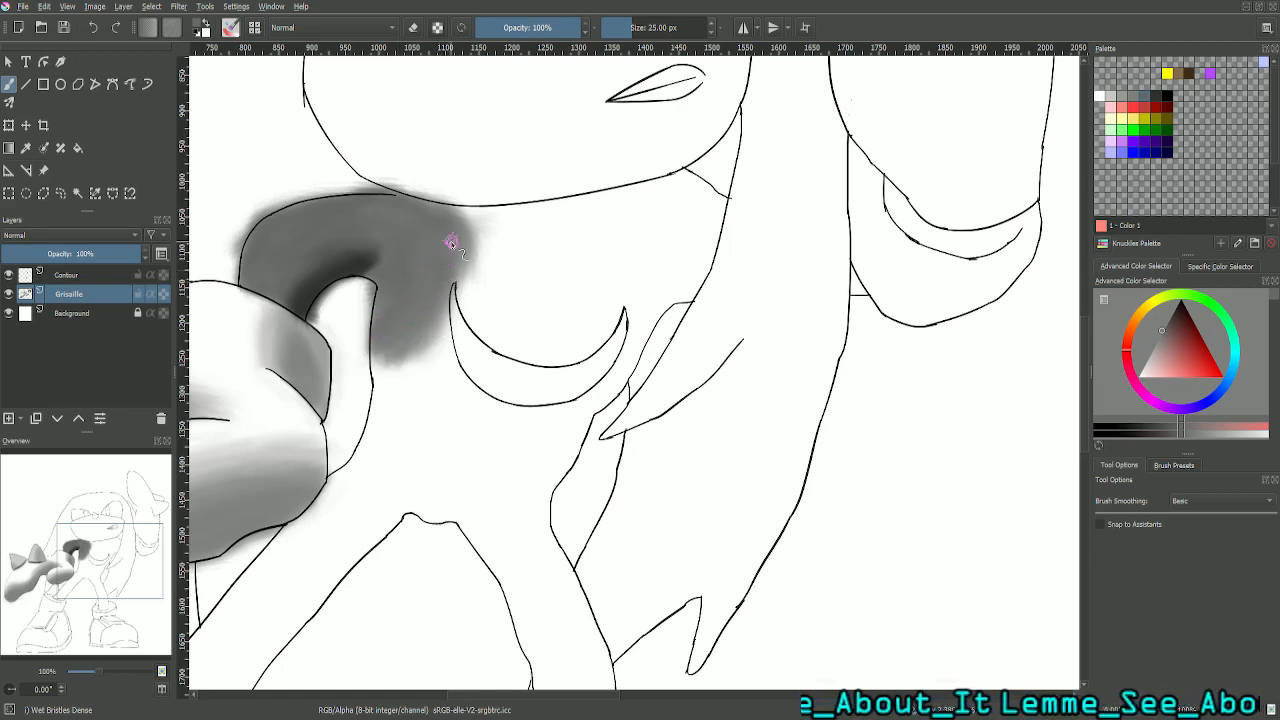
# - Sample a dark grey (RGB 60) from the torso beside the crescent marking in the greyscale reference picture
pyautogui.press('-')
pyautogui.press('-')
pyautogui.press('-')
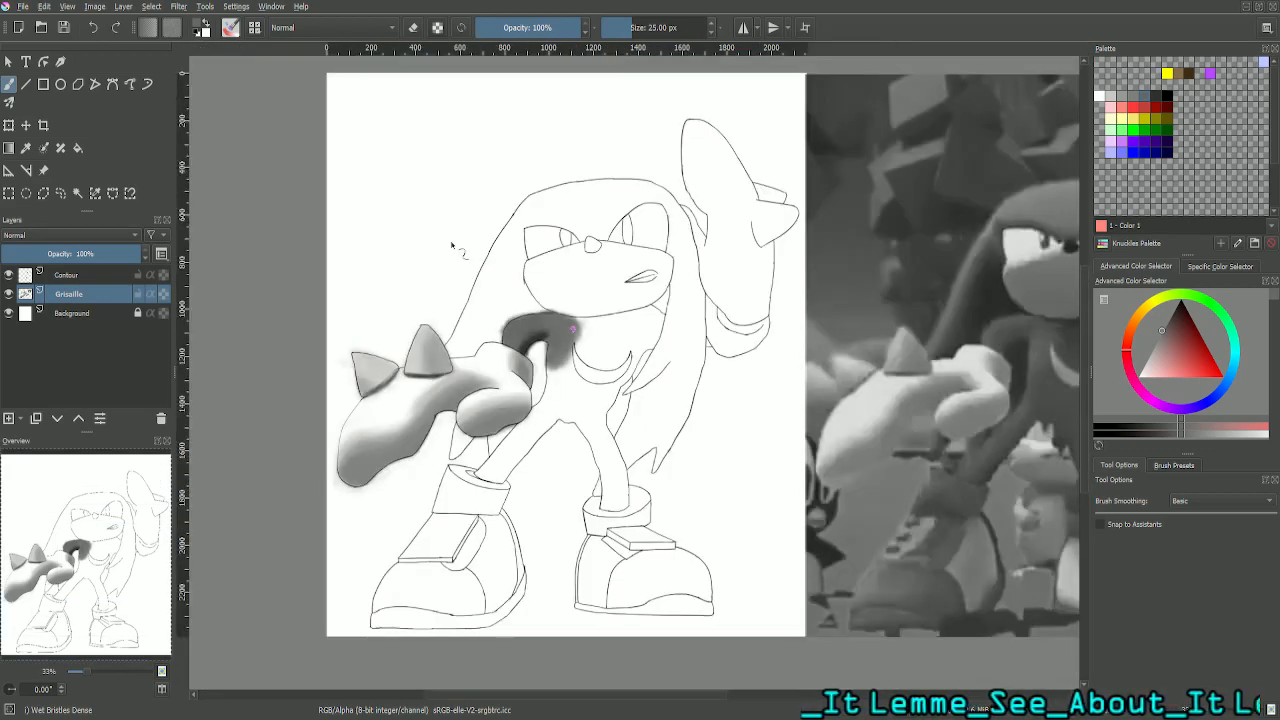
pyautogui.moveTo(104, 585); pyautogui.dragTo(182, 591)
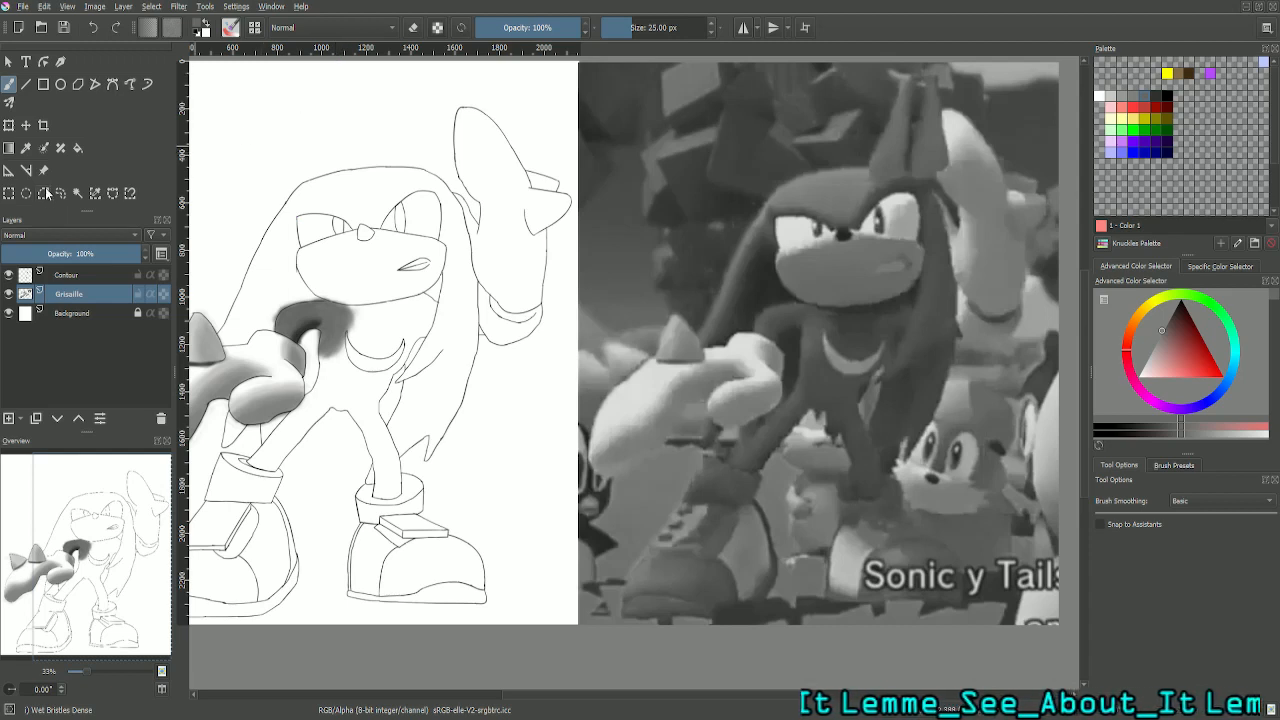
pyautogui.click(26, 148)
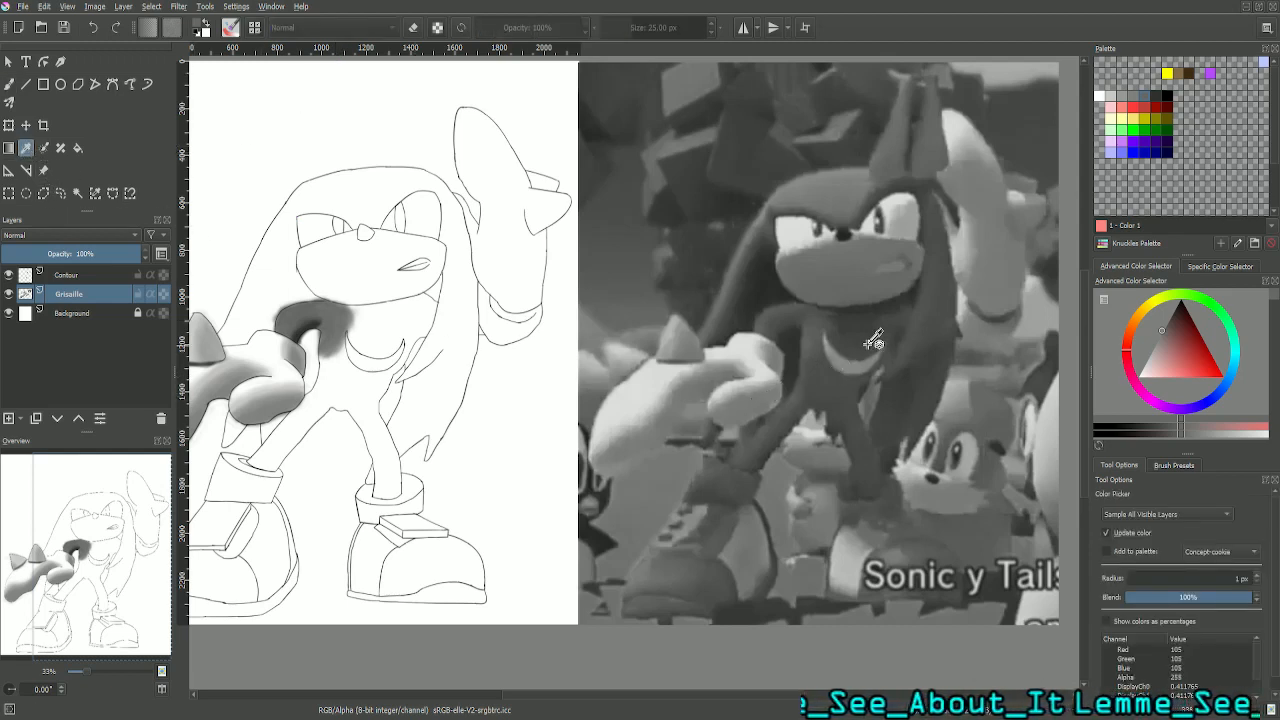
pyautogui.click(829, 366)
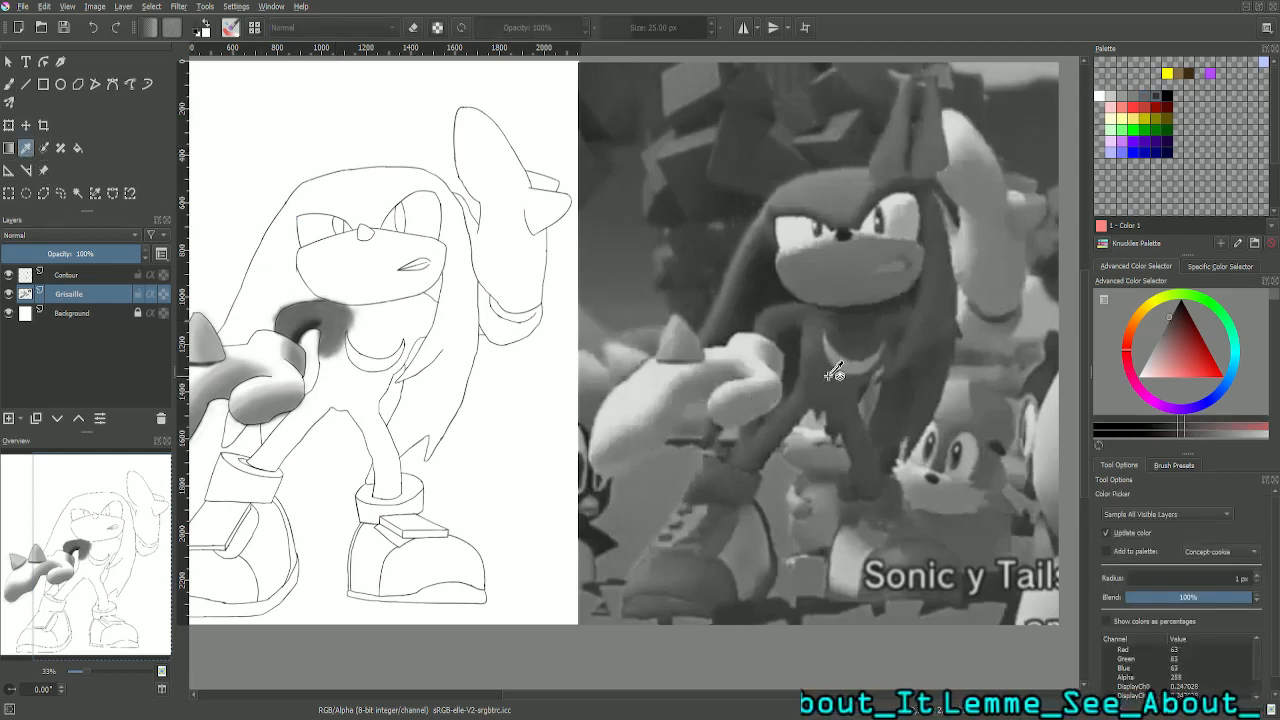
pyautogui.click(858, 313)
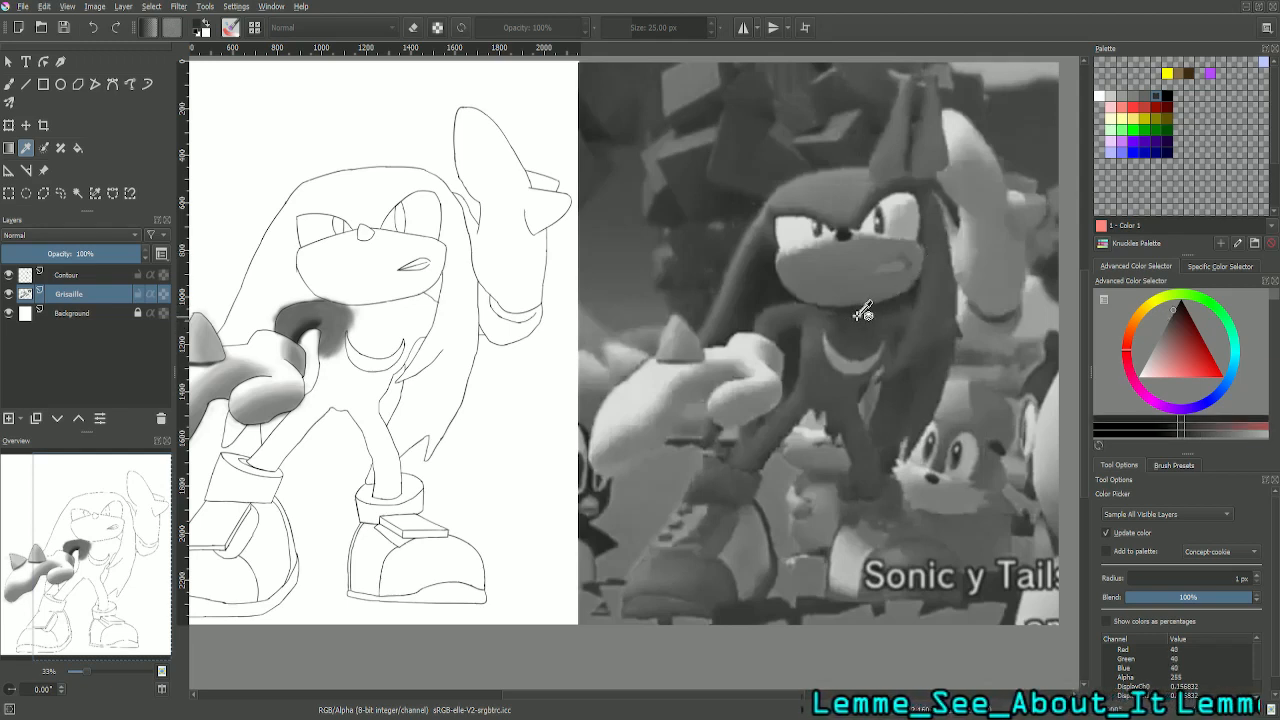
pyautogui.click(823, 370)
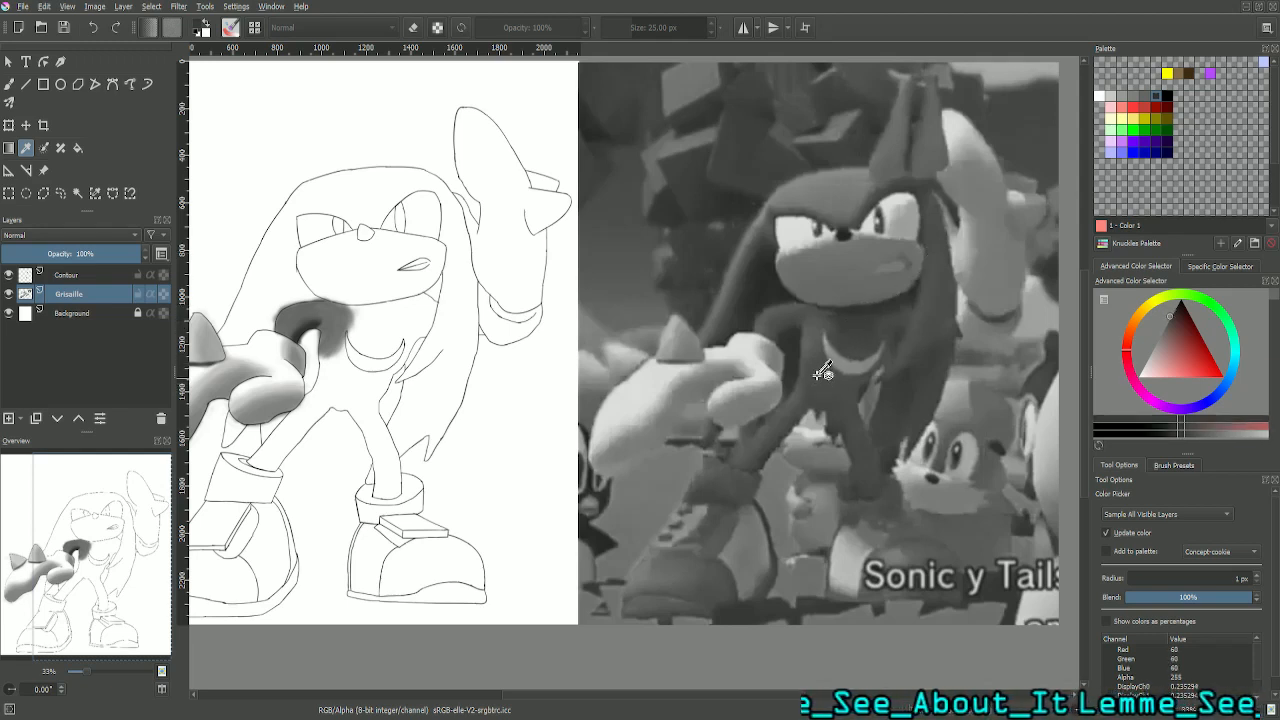
# - Sample a very dark grey (RGB 38) from the chest above the crescent marking in the reference and set the brush size to 75 px
pyautogui.click(873, 317)
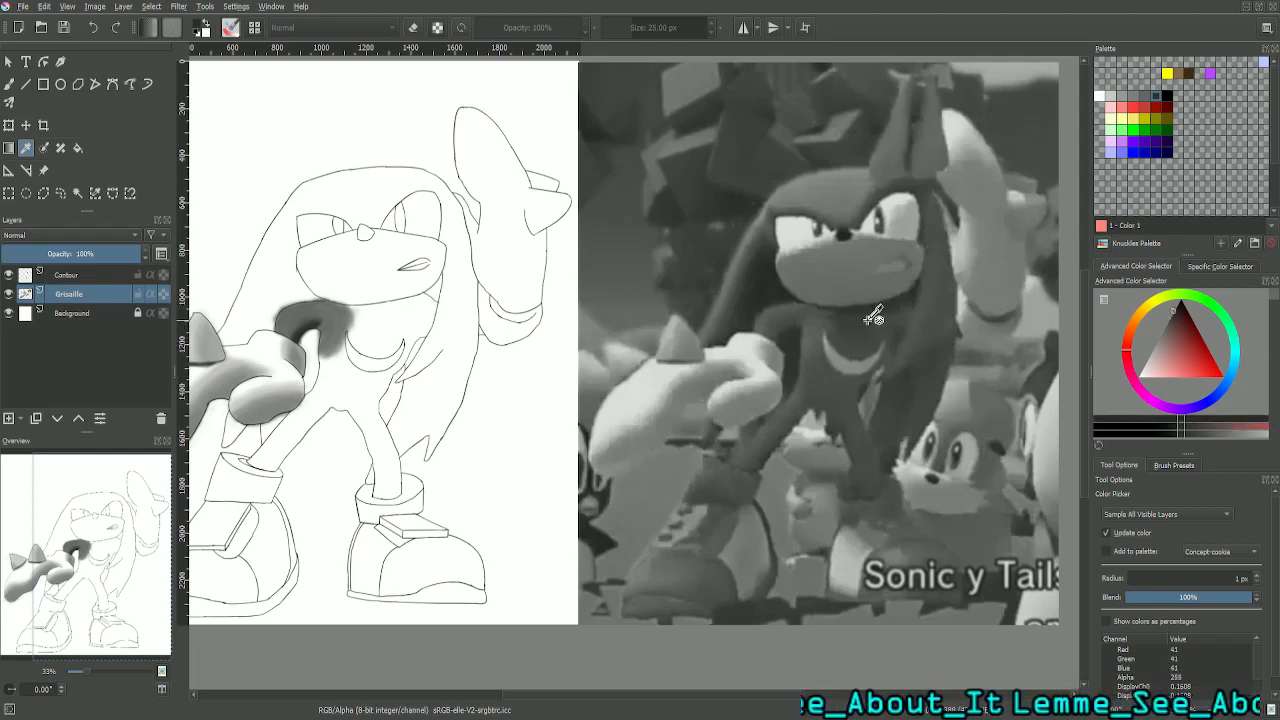
pyautogui.click(829, 369)
pyautogui.click(868, 311)
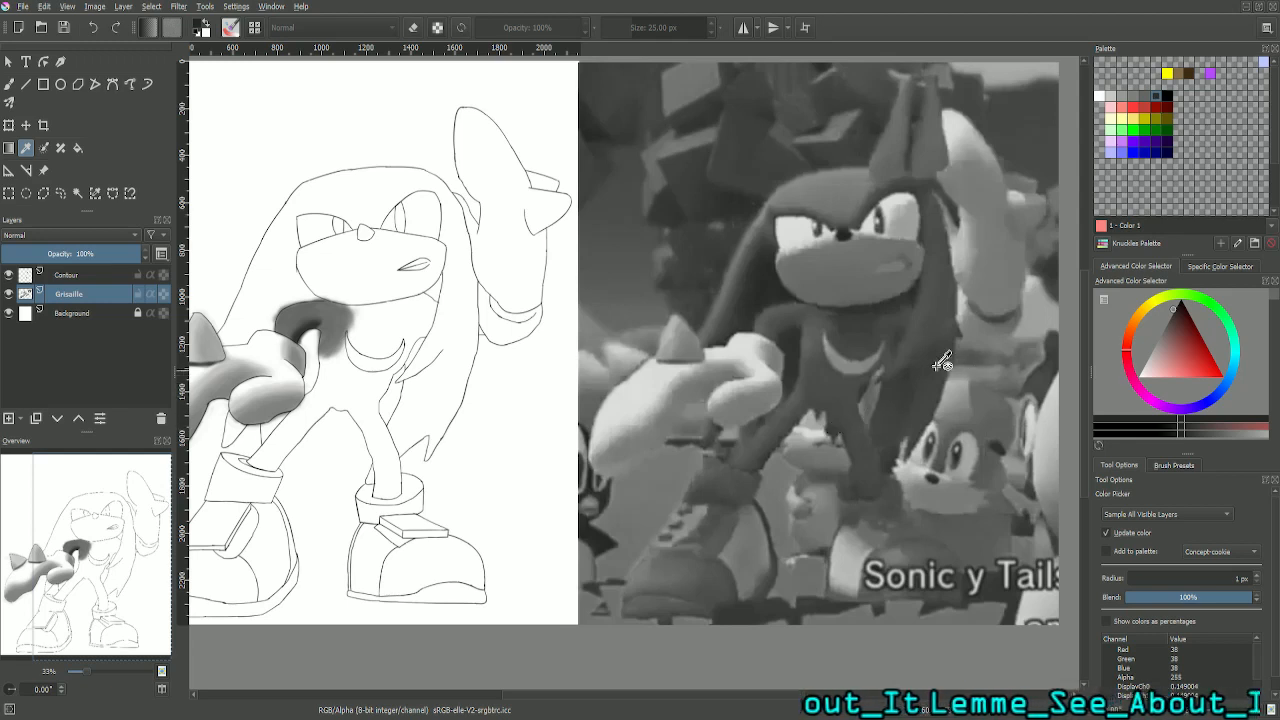
pyautogui.click(8, 87)
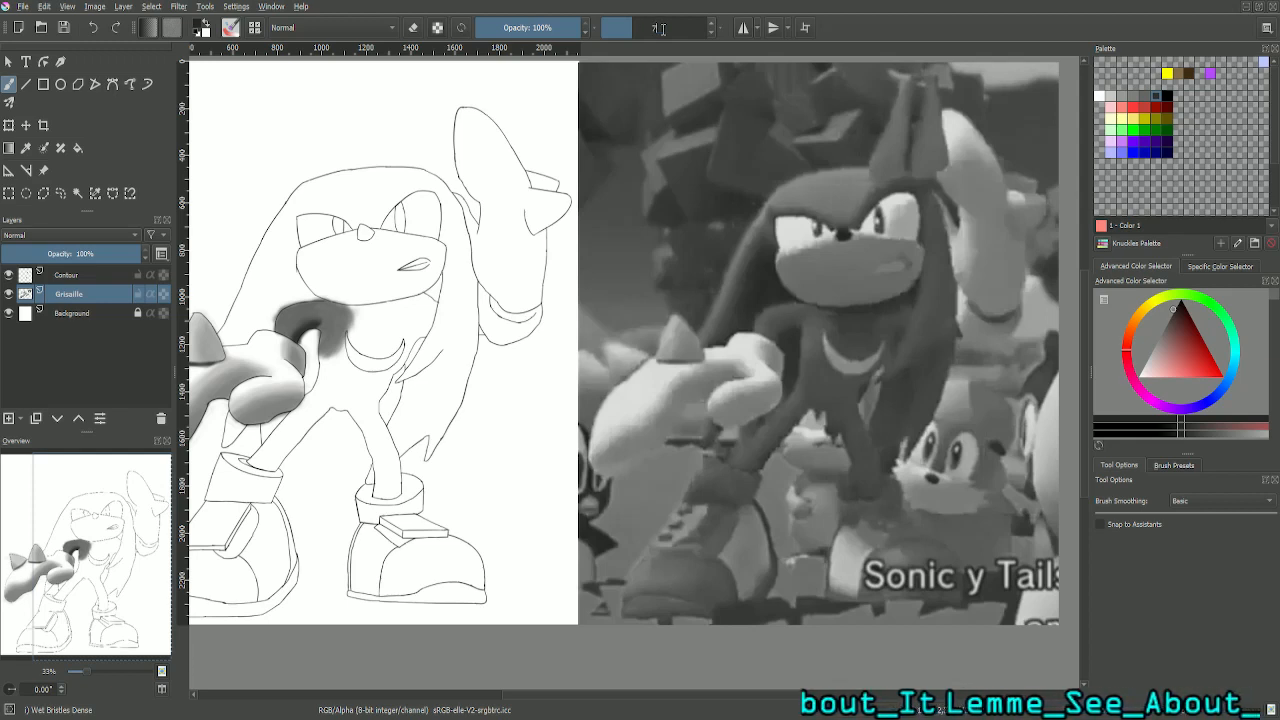
pyautogui.press('Return')
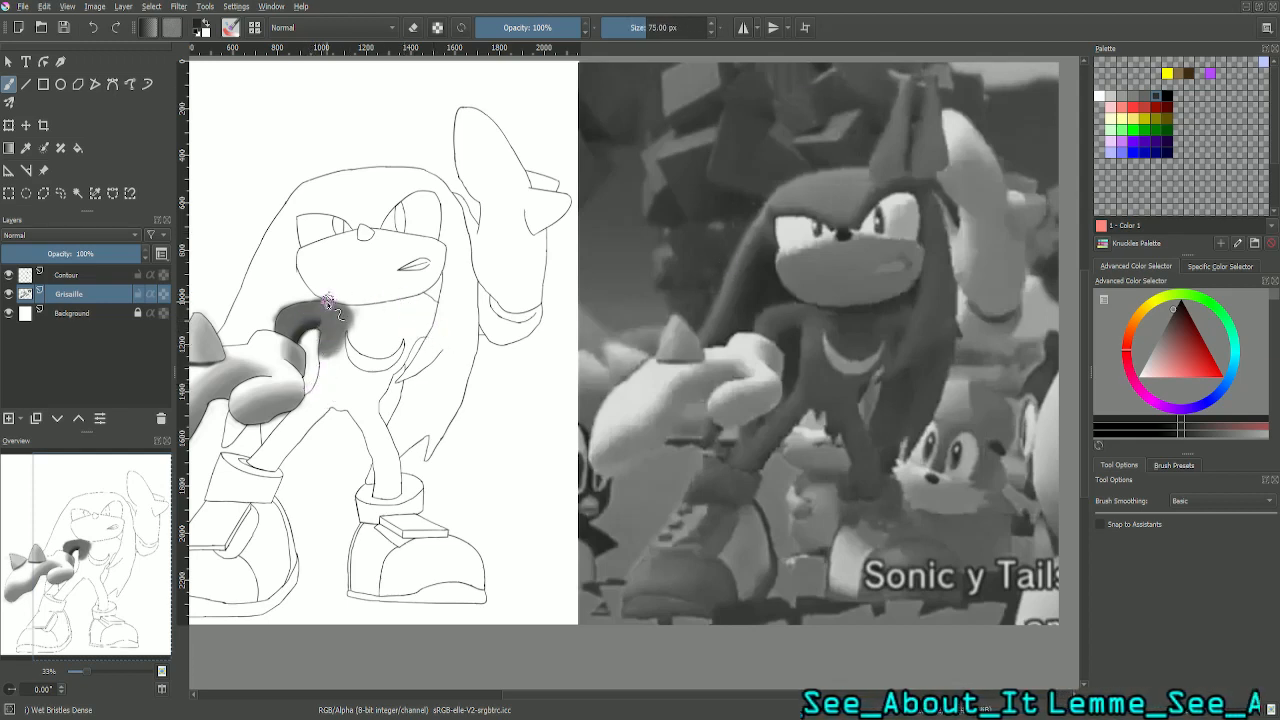
# - Paint the torso below the crescent marking dark grey, from the arm across to the opposite side of the waist
pyautogui.scroll(1, 330, 303)
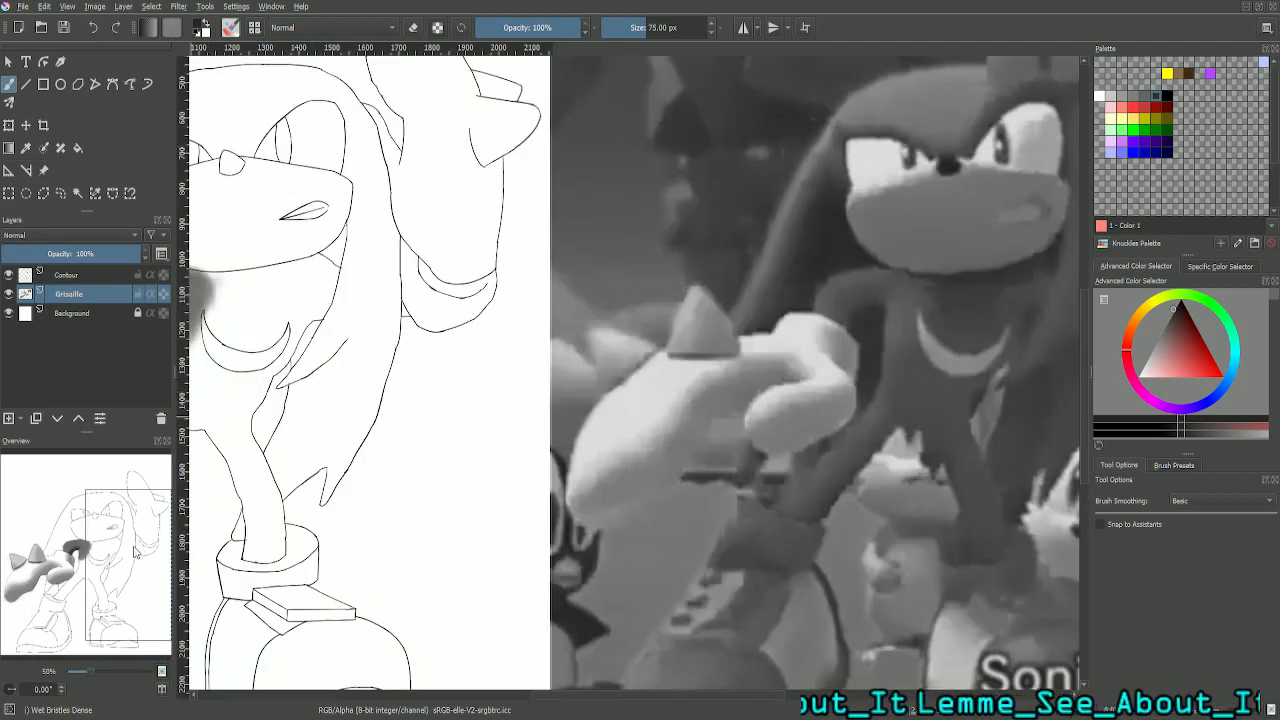
pyautogui.click(118, 565)
pyautogui.moveTo(113, 567); pyautogui.dragTo(93, 573)
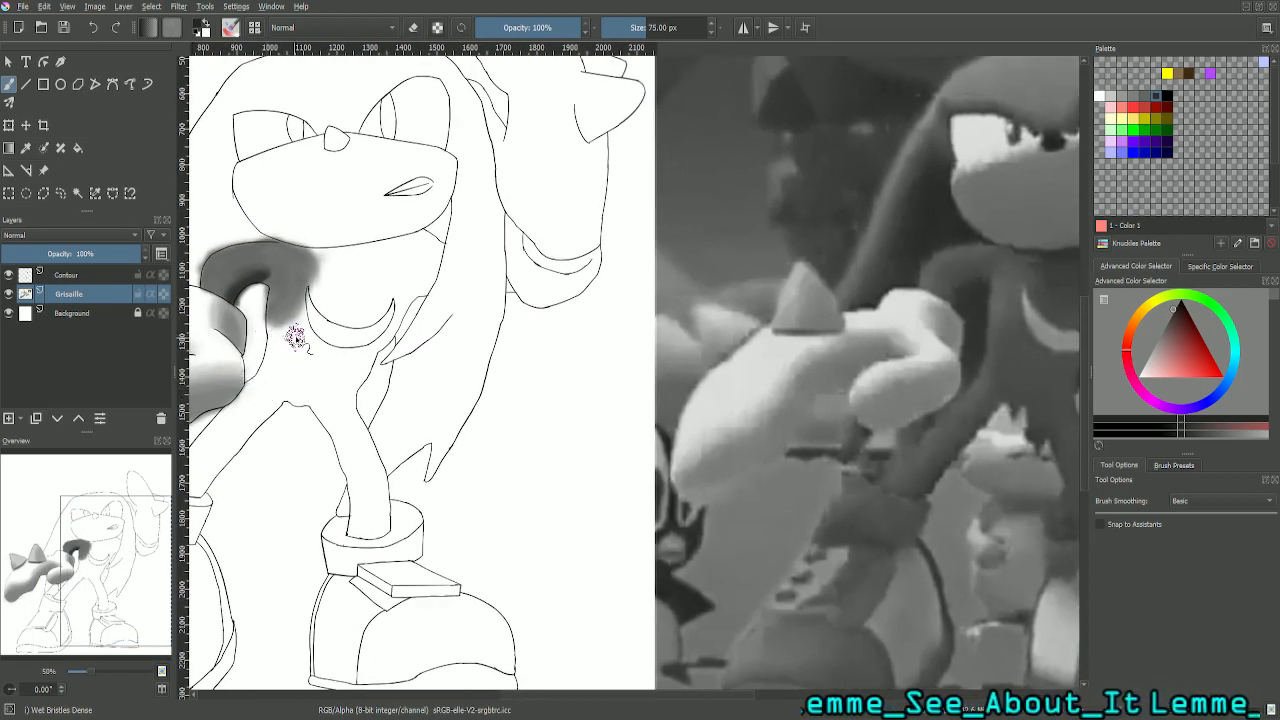
pyautogui.moveTo(305, 345)
pyautogui.mouseDown()
pyautogui.moveTo(276, 372)
pyautogui.moveTo(276, 343)
pyautogui.moveTo(260, 373)
pyautogui.moveTo(272, 327)
pyautogui.moveTo(298, 327)
pyautogui.moveTo(284, 329)
pyautogui.moveTo(277, 360)
pyautogui.moveTo(288, 333)
pyautogui.moveTo(278, 340)
pyautogui.moveTo(302, 353)
pyautogui.moveTo(298, 317)
pyautogui.moveTo(299, 341)
pyautogui.moveTo(295, 322)
pyautogui.moveTo(292, 340)
pyautogui.moveTo(270, 325)
pyautogui.moveTo(271, 358)
pyautogui.moveTo(322, 350)
pyautogui.mouseUp()
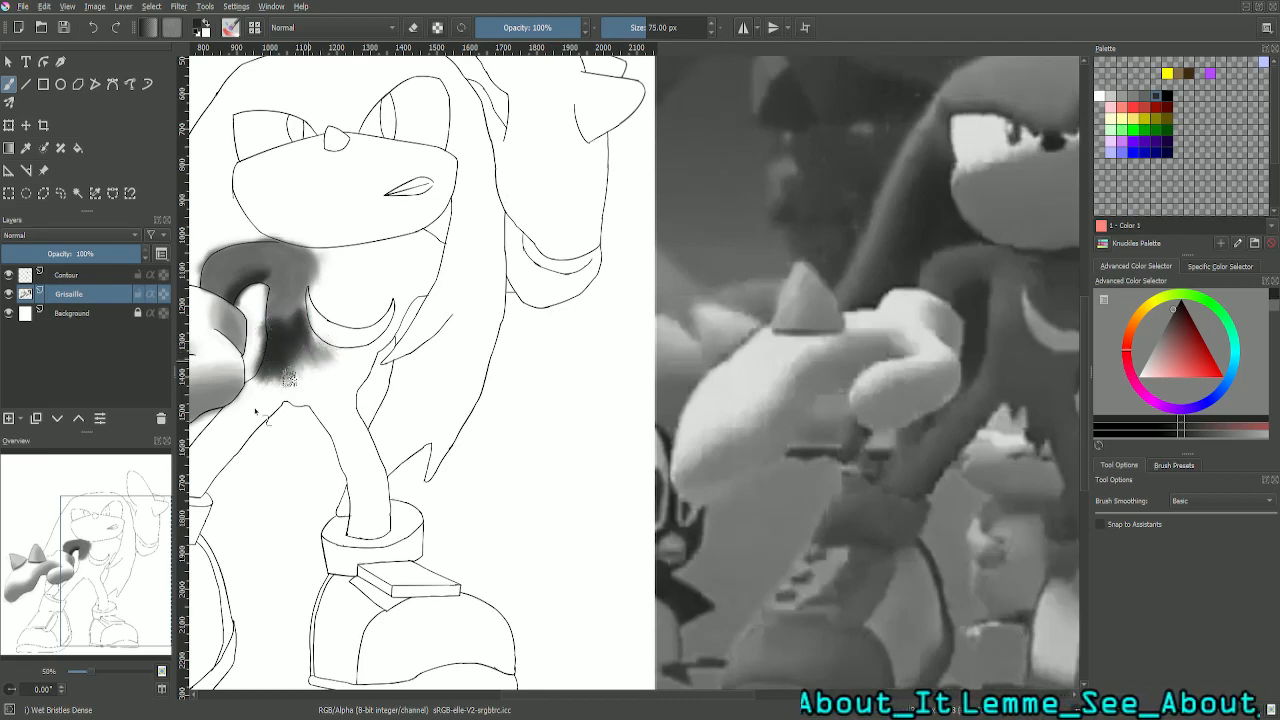
pyautogui.moveTo(145, 563); pyautogui.dragTo(146, 562)
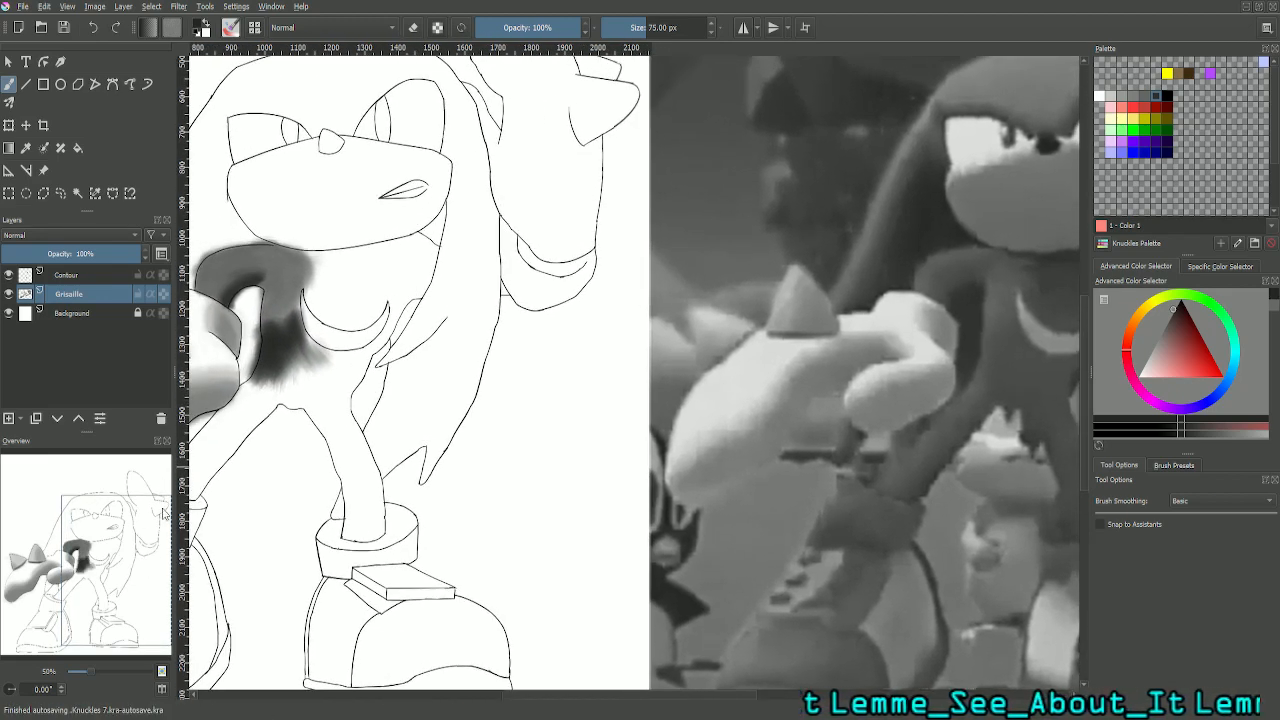
pyautogui.moveTo(325, 357)
pyautogui.mouseDown()
pyautogui.moveTo(295, 331)
pyautogui.moveTo(330, 356)
pyautogui.moveTo(286, 339)
pyautogui.moveTo(314, 385)
pyautogui.mouseUp()
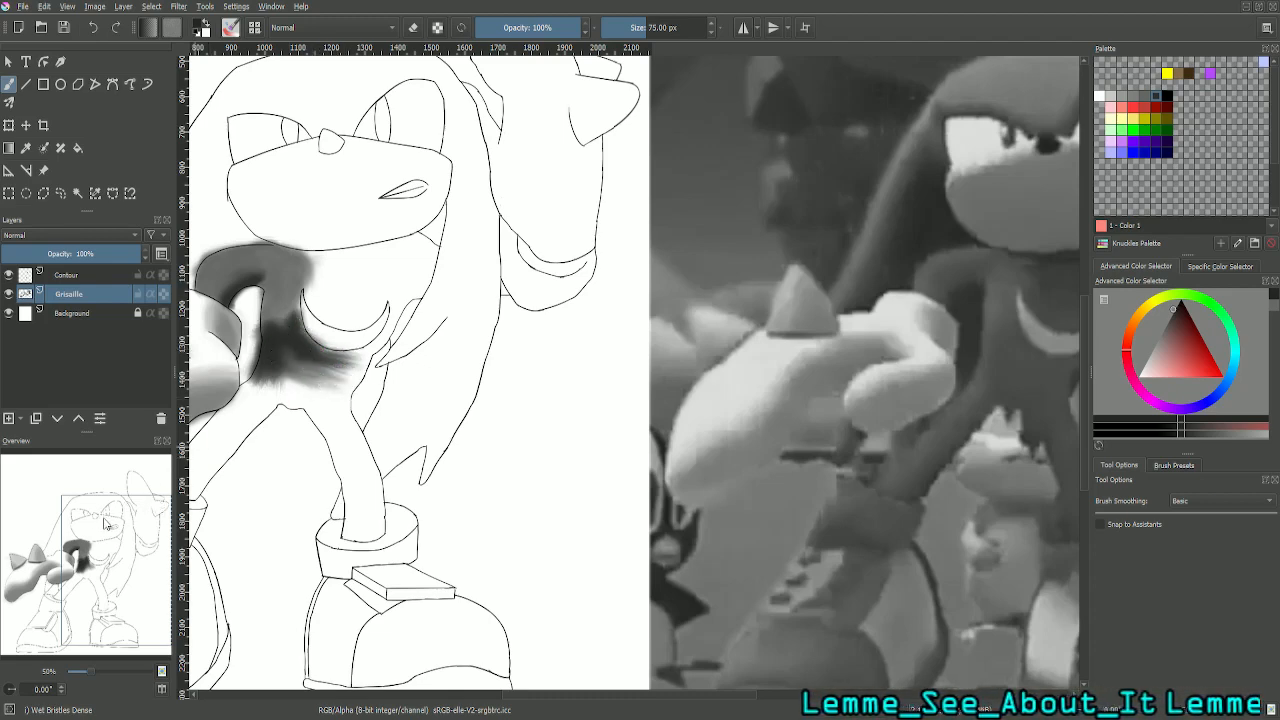
pyautogui.moveTo(105, 523)
pyautogui.mouseDown()
pyautogui.moveTo(125, 525)
pyautogui.moveTo(93, 516)
pyautogui.mouseUp()
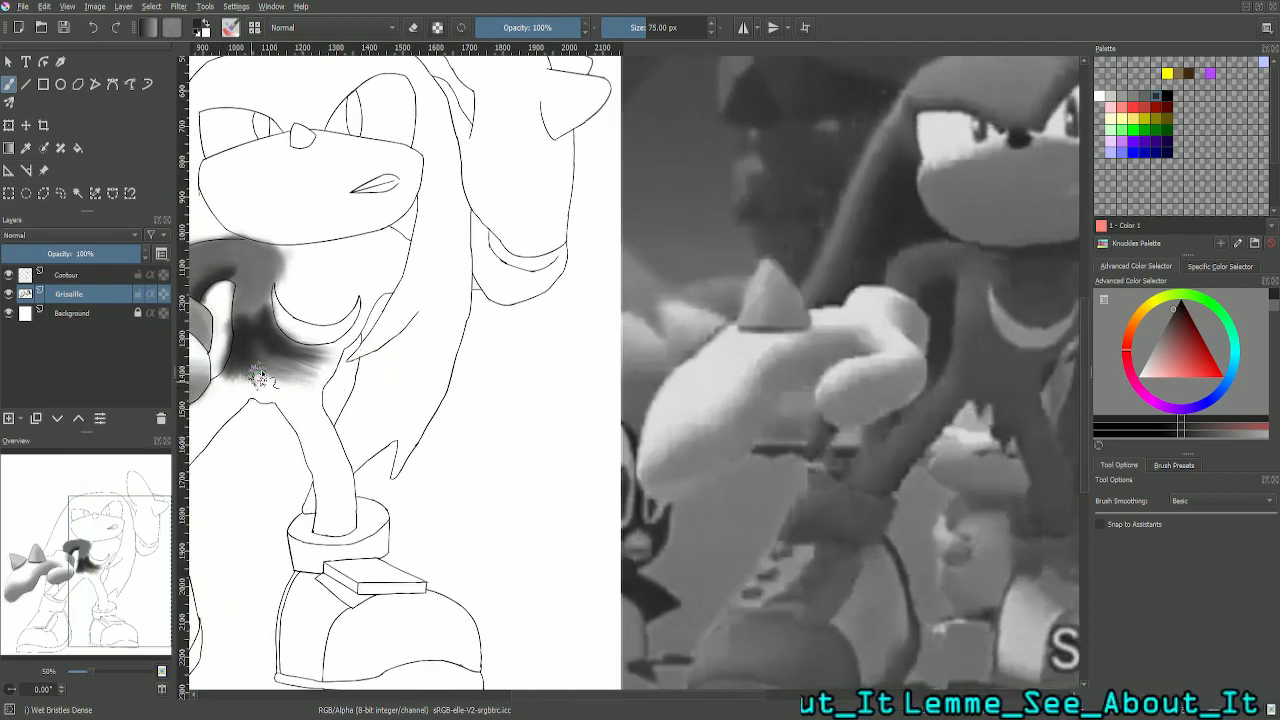
pyautogui.moveTo(259, 378)
pyautogui.mouseDown()
pyautogui.moveTo(295, 403)
pyautogui.moveTo(286, 375)
pyautogui.moveTo(305, 370)
pyautogui.moveTo(285, 355)
pyautogui.moveTo(280, 374)
pyautogui.moveTo(317, 371)
pyautogui.moveTo(276, 382)
pyautogui.mouseUp()
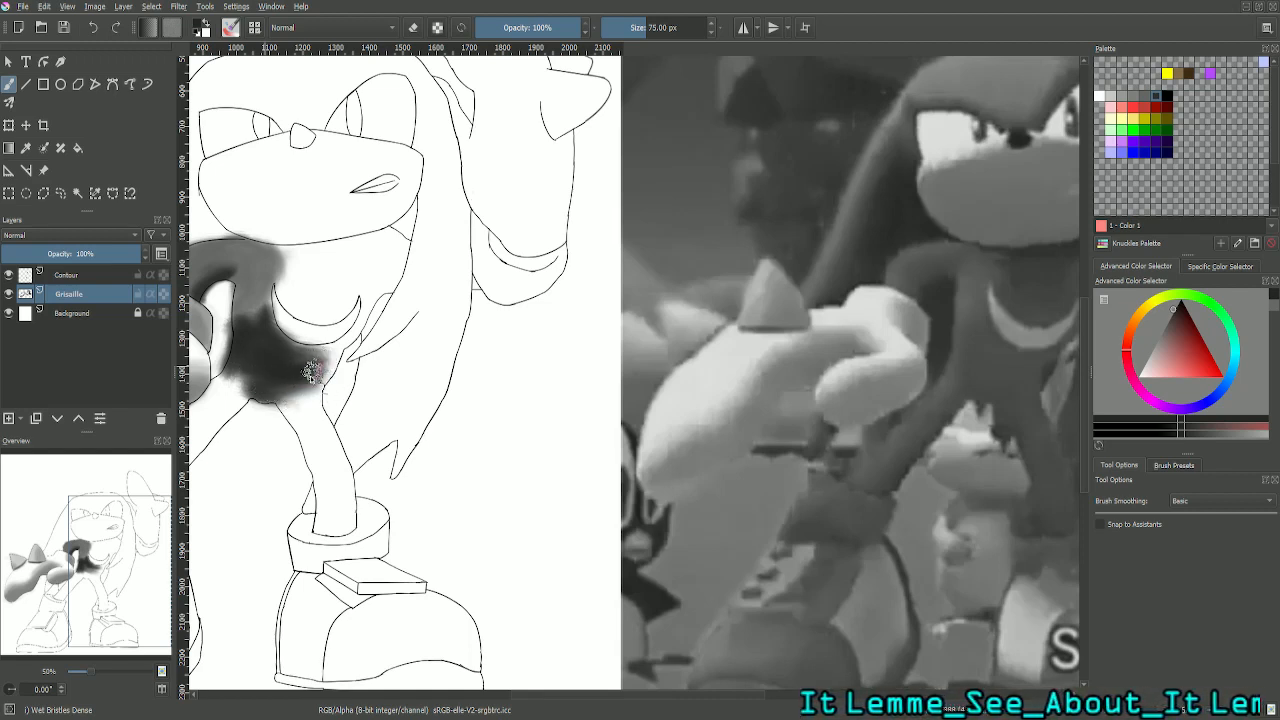
pyautogui.moveTo(320, 372)
pyautogui.mouseDown()
pyautogui.moveTo(338, 366)
pyautogui.moveTo(330, 375)
pyautogui.mouseUp()
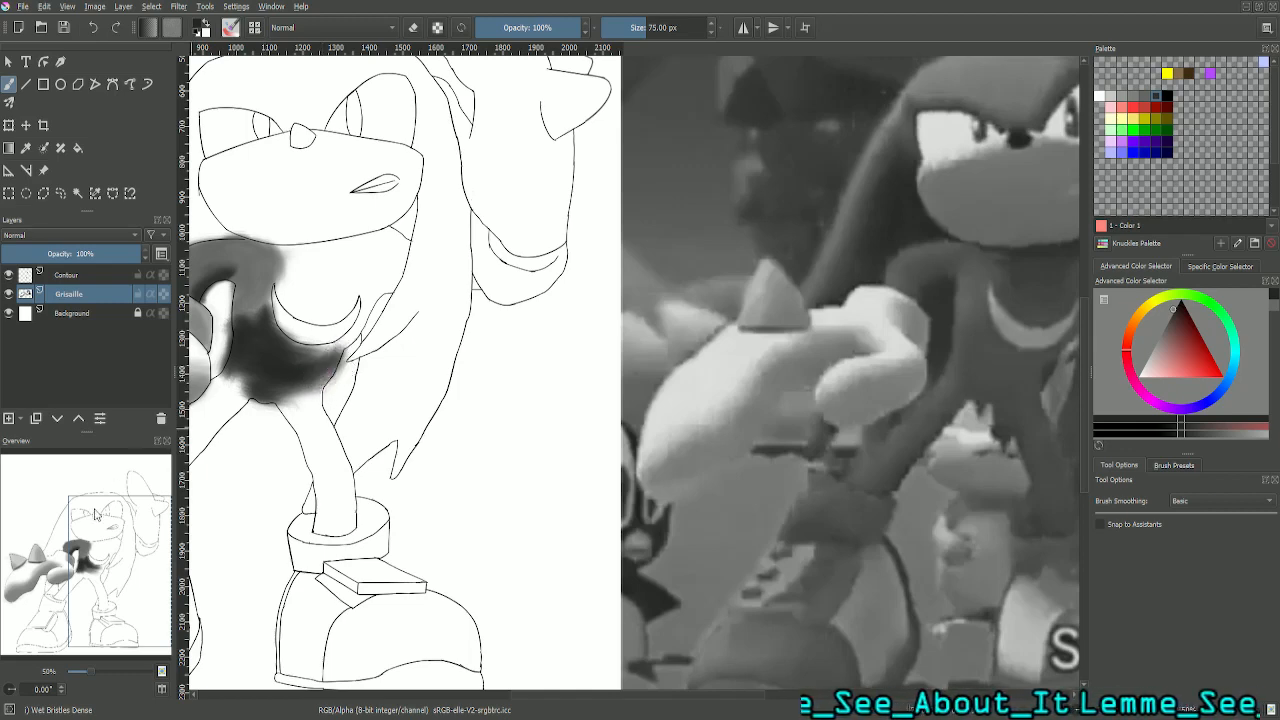
# - Fill the chest between the chin and the inner curve of the crescent marking with dark grey, leaving the crescent white
pyautogui.moveTo(137, 558)
pyautogui.mouseDown()
pyautogui.moveTo(133, 540)
pyautogui.moveTo(137, 555)
pyautogui.moveTo(164, 542)
pyautogui.moveTo(138, 548)
pyautogui.mouseUp()
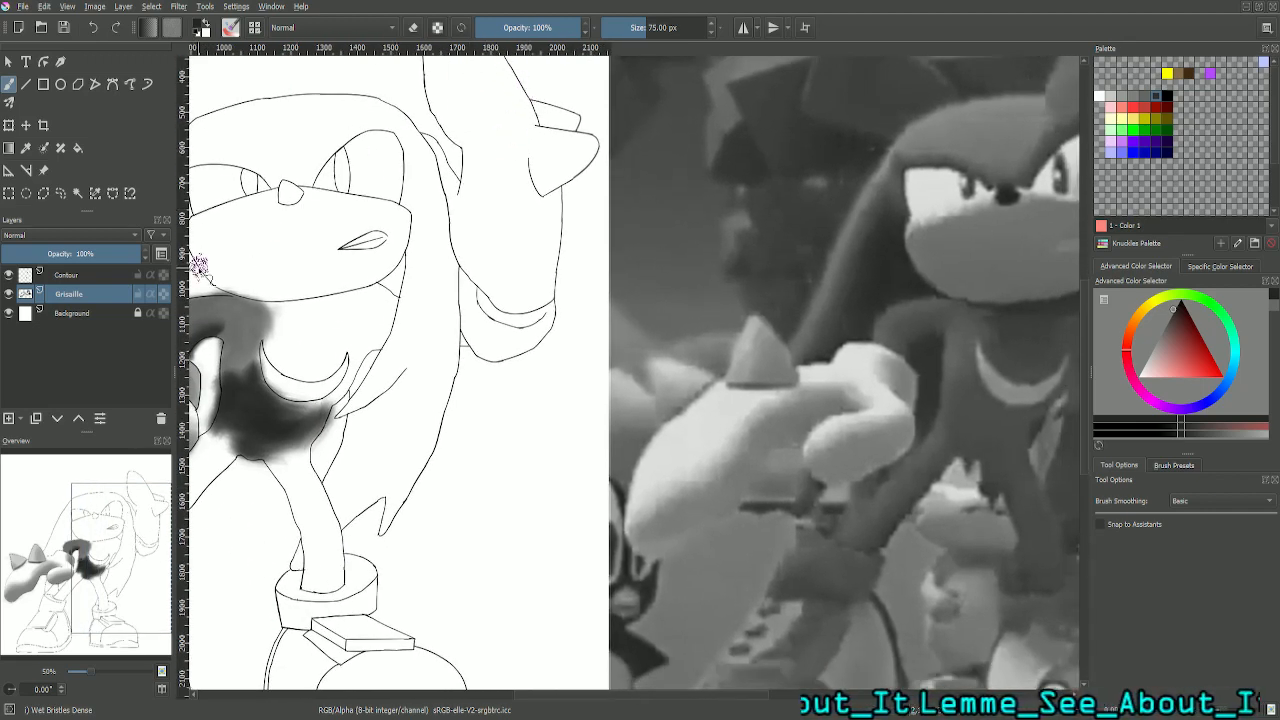
pyautogui.moveTo(133, 551)
pyautogui.mouseDown()
pyautogui.moveTo(159, 537)
pyautogui.moveTo(110, 545)
pyautogui.mouseUp()
pyautogui.scroll(1, 336, 443)
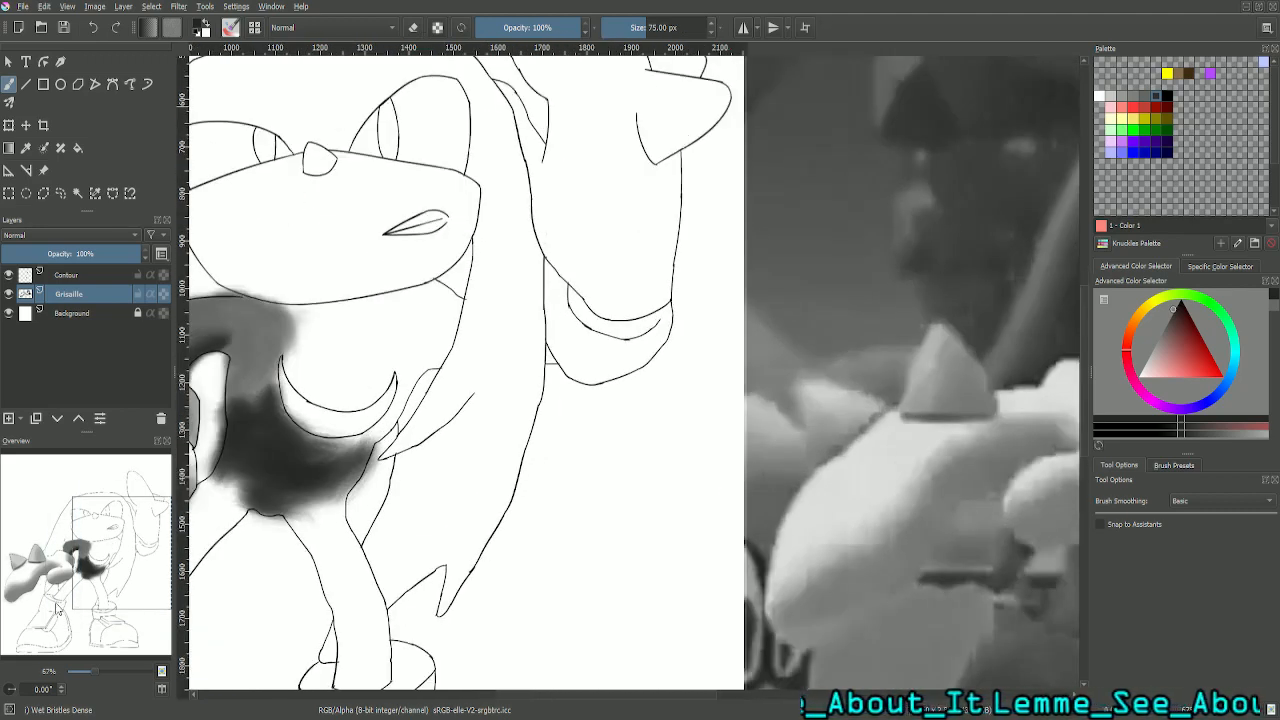
pyautogui.moveTo(127, 555)
pyautogui.mouseDown()
pyautogui.moveTo(112, 541)
pyautogui.moveTo(102, 551)
pyautogui.mouseUp()
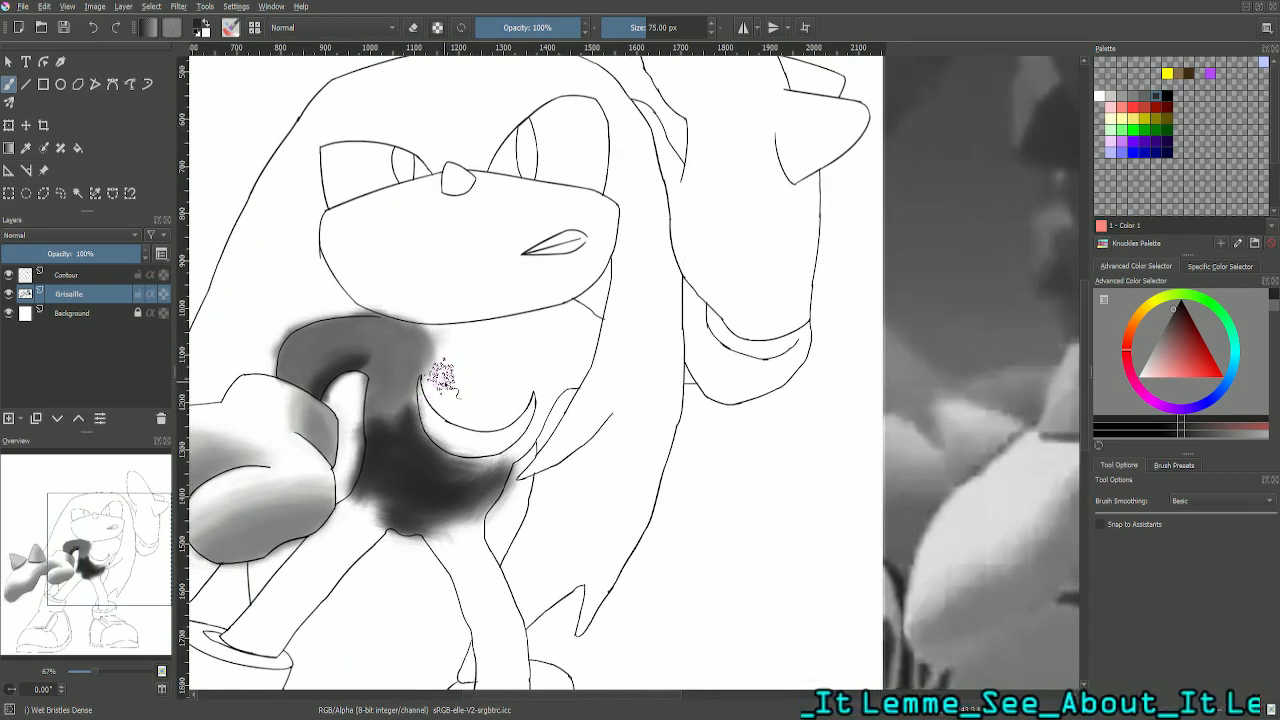
pyautogui.moveTo(450, 409)
pyautogui.mouseDown()
pyautogui.moveTo(479, 426)
pyautogui.moveTo(489, 418)
pyautogui.moveTo(463, 412)
pyautogui.moveTo(495, 418)
pyautogui.moveTo(521, 386)
pyautogui.moveTo(511, 416)
pyautogui.moveTo(526, 379)
pyautogui.moveTo(519, 394)
pyautogui.moveTo(471, 399)
pyautogui.moveTo(443, 372)
pyautogui.moveTo(436, 384)
pyautogui.moveTo(439, 359)
pyautogui.moveTo(448, 346)
pyautogui.moveTo(471, 394)
pyautogui.moveTo(491, 376)
pyautogui.moveTo(449, 387)
pyautogui.moveTo(518, 350)
pyautogui.moveTo(448, 374)
pyautogui.moveTo(452, 347)
pyautogui.moveTo(499, 326)
pyautogui.moveTo(511, 338)
pyautogui.moveTo(491, 366)
pyautogui.moveTo(499, 384)
pyautogui.moveTo(473, 346)
pyautogui.moveTo(529, 331)
pyautogui.moveTo(509, 338)
pyautogui.moveTo(505, 386)
pyautogui.moveTo(527, 374)
pyautogui.moveTo(528, 325)
pyautogui.moveTo(520, 403)
pyautogui.moveTo(509, 331)
pyautogui.moveTo(500, 357)
pyautogui.moveTo(486, 343)
pyautogui.moveTo(506, 331)
pyautogui.moveTo(446, 400)
pyautogui.mouseUp()
pyautogui.moveTo(751, 515); pyautogui.dragTo(62, 498)
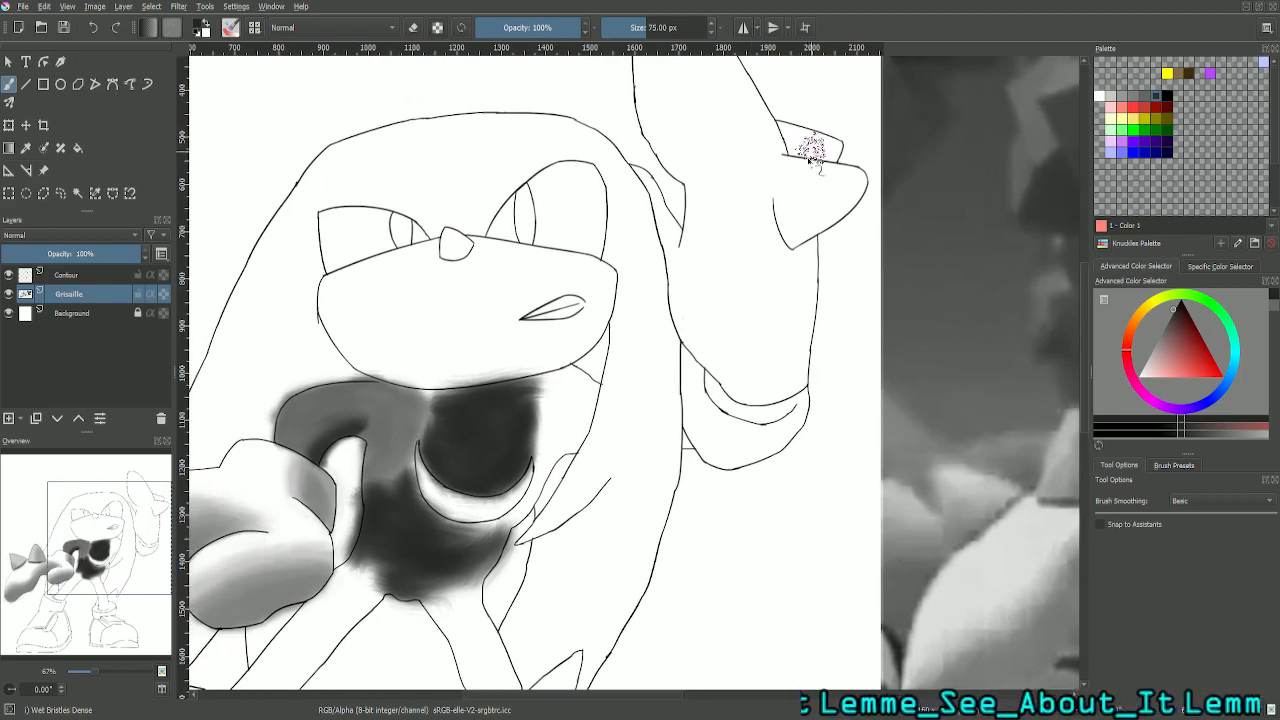
# - Sample a dark grey (RGB 58) from the top of the character's left leg in the reference picture for the brush
pyautogui.moveTo(85, 548); pyautogui.dragTo(204, 573)
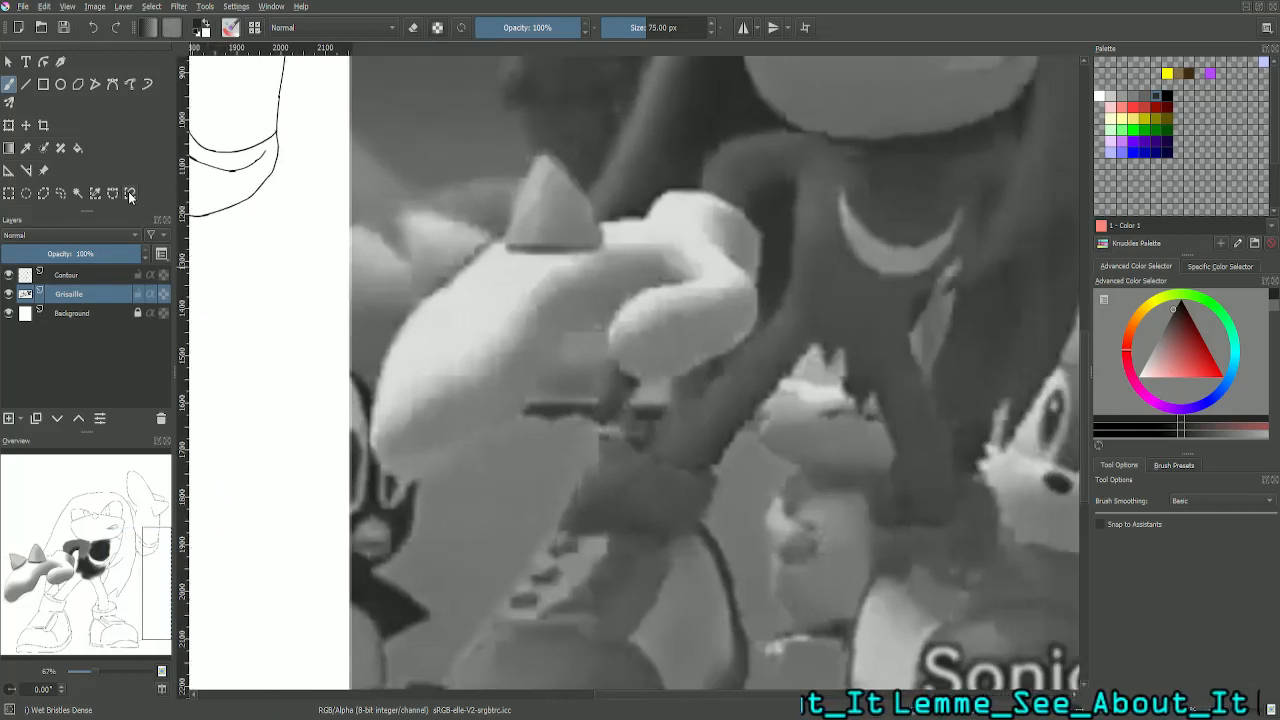
pyautogui.click(26, 149)
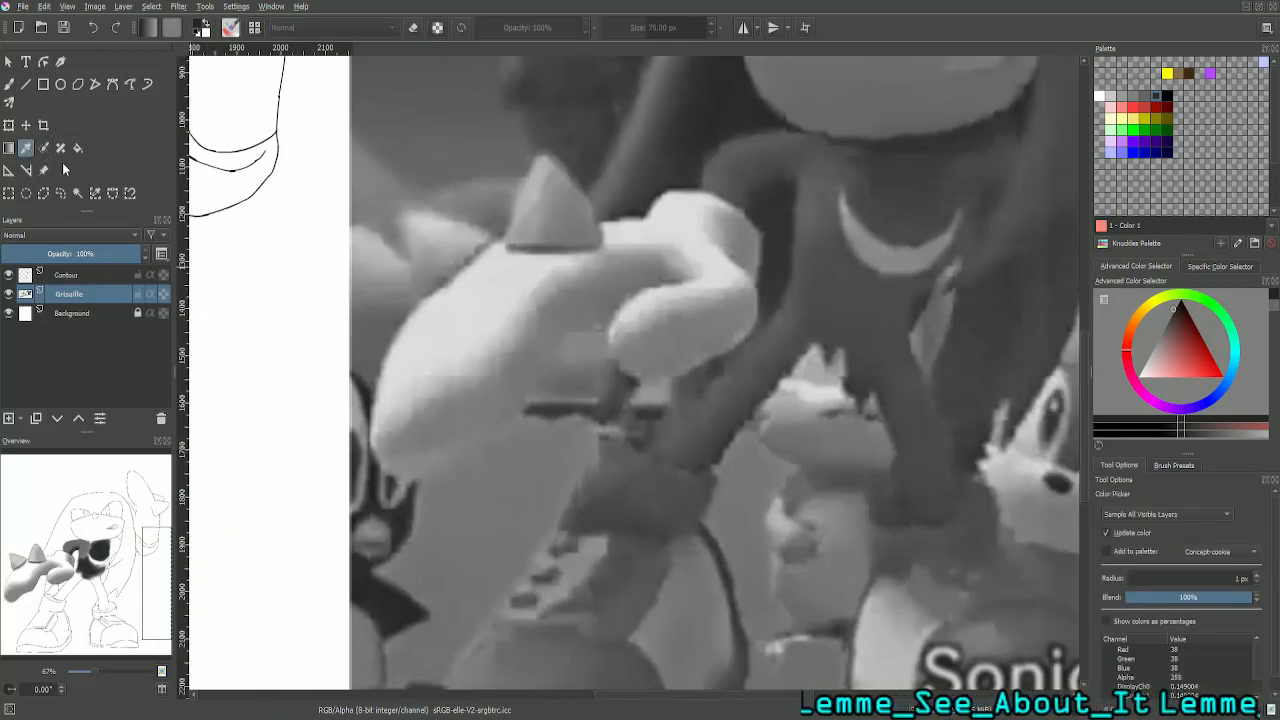
pyautogui.click(913, 390)
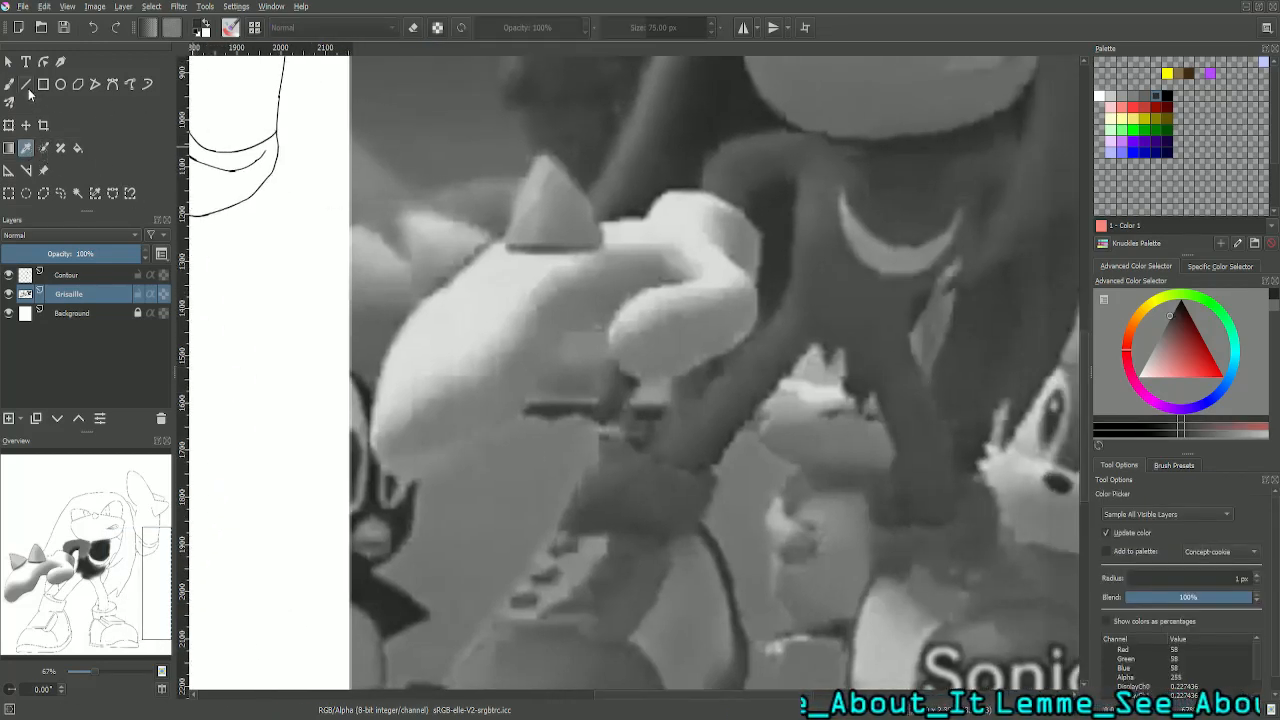
pyautogui.click(9, 85)
# - Paint the character's left leg dark grey from the hip down to the ankle cuff, blending it into the torso
pyautogui.moveTo(133, 577); pyautogui.dragTo(72, 538)
pyautogui.press('-')
pyautogui.press('-')
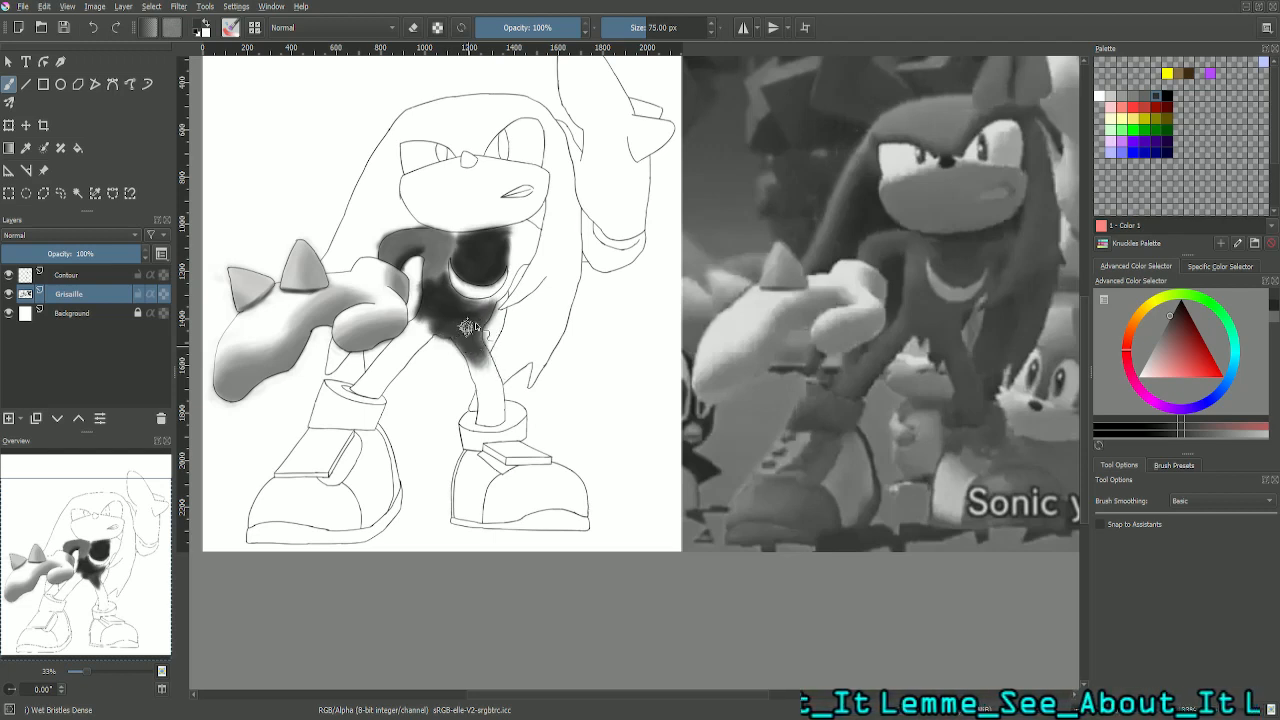
pyautogui.moveTo(485, 373)
pyautogui.mouseDown()
pyautogui.moveTo(463, 315)
pyautogui.moveTo(481, 375)
pyautogui.moveTo(471, 329)
pyautogui.moveTo(476, 363)
pyautogui.mouseUp()
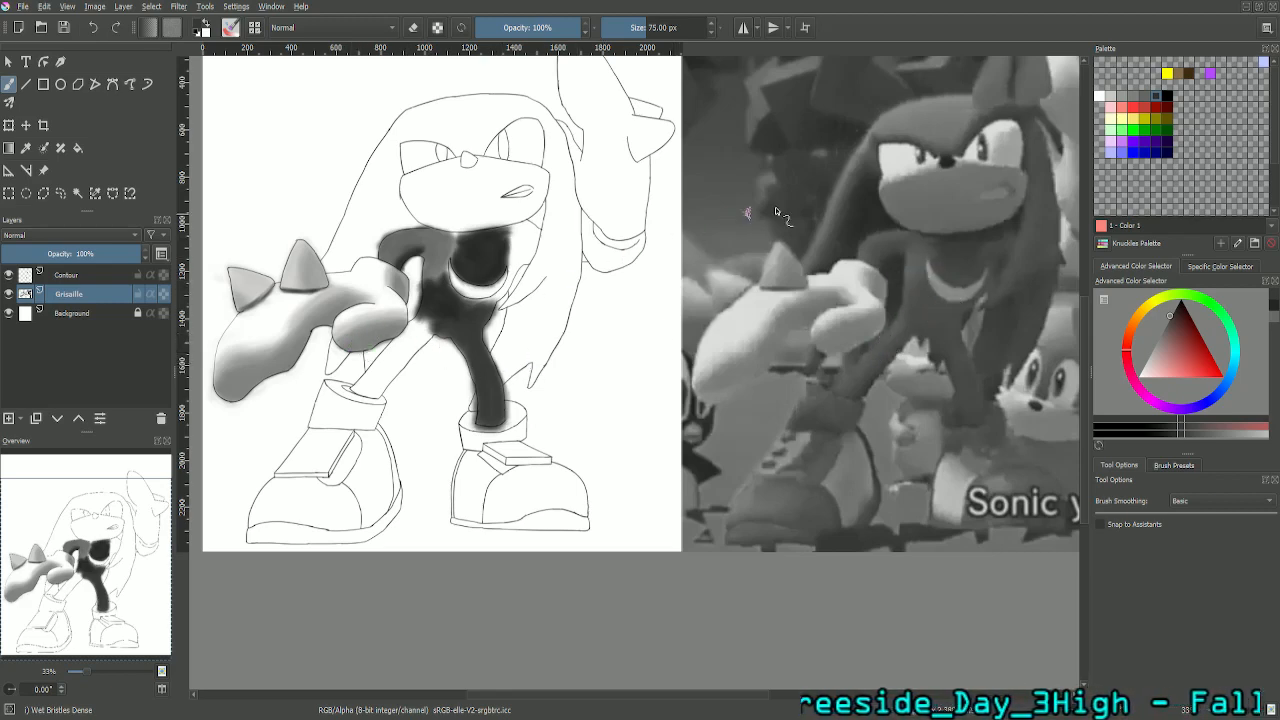
# - Extend the dark grey chest shading beneath the chin out to the far edge of the body
pyautogui.moveTo(81, 572); pyautogui.dragTo(127, 534)
pyautogui.scroll(1, 77, 478)
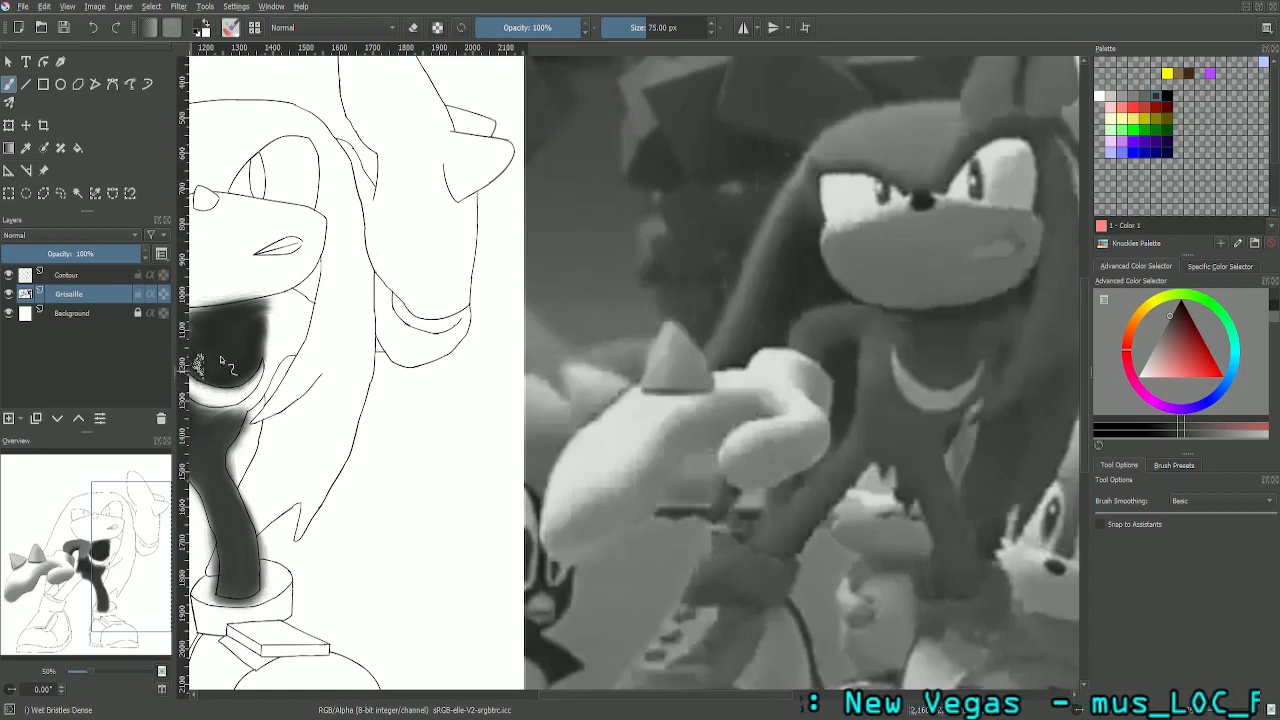
pyautogui.moveTo(260, 318)
pyautogui.mouseDown()
pyautogui.moveTo(276, 302)
pyautogui.moveTo(252, 301)
pyautogui.moveTo(302, 302)
pyautogui.moveTo(301, 345)
pyautogui.mouseUp()
pyautogui.moveTo(293, 355)
pyautogui.mouseDown()
pyautogui.moveTo(253, 326)
pyautogui.moveTo(300, 313)
pyautogui.moveTo(277, 313)
pyautogui.moveTo(253, 353)
pyautogui.moveTo(295, 321)
pyautogui.moveTo(268, 341)
pyautogui.mouseUp()
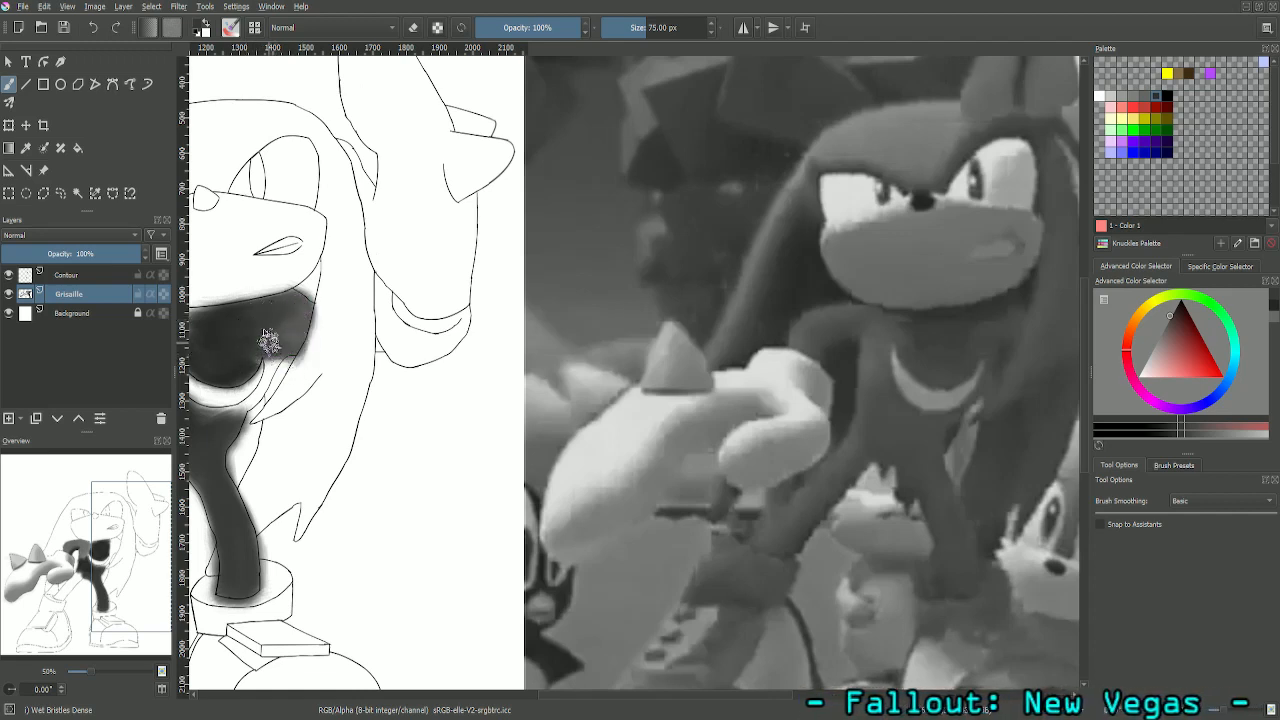
# - Set the brush size to 25 px, choose palette Color 32, and paint the dark chest cleanly around the crescent marking and its outer strip
pyautogui.click(637, 22)
pyautogui.write('25')
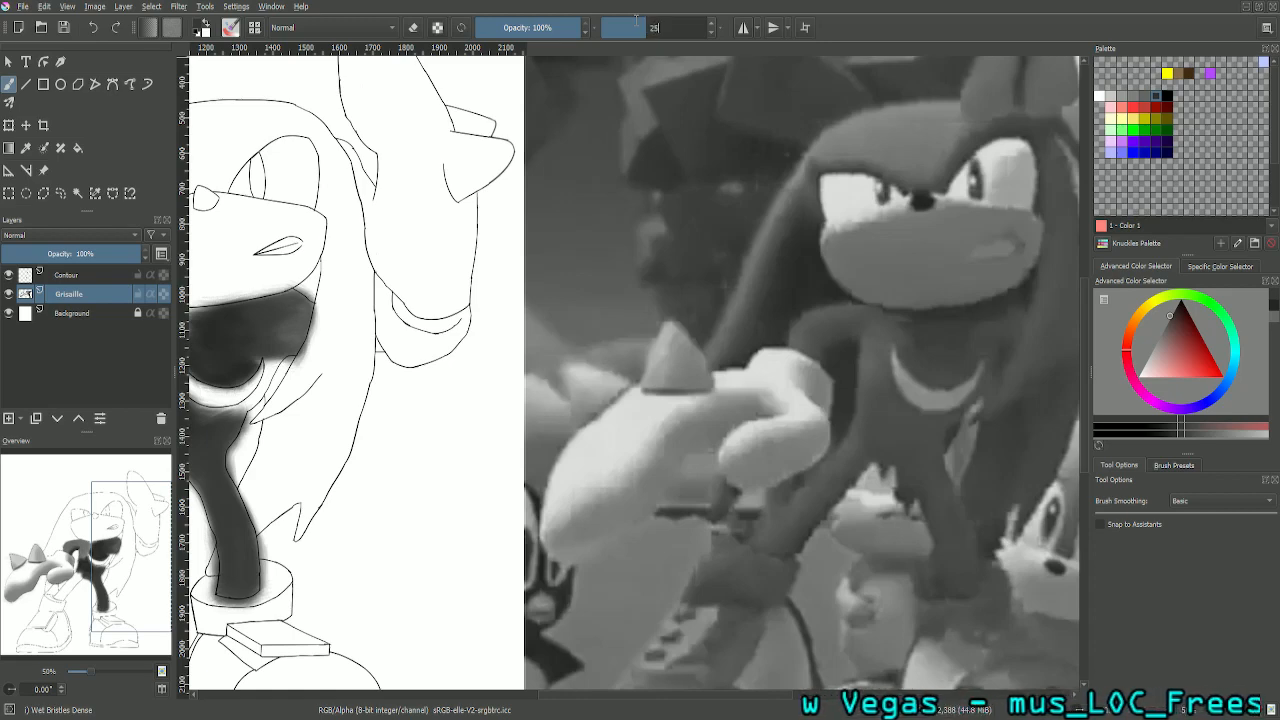
pyautogui.press('Return')
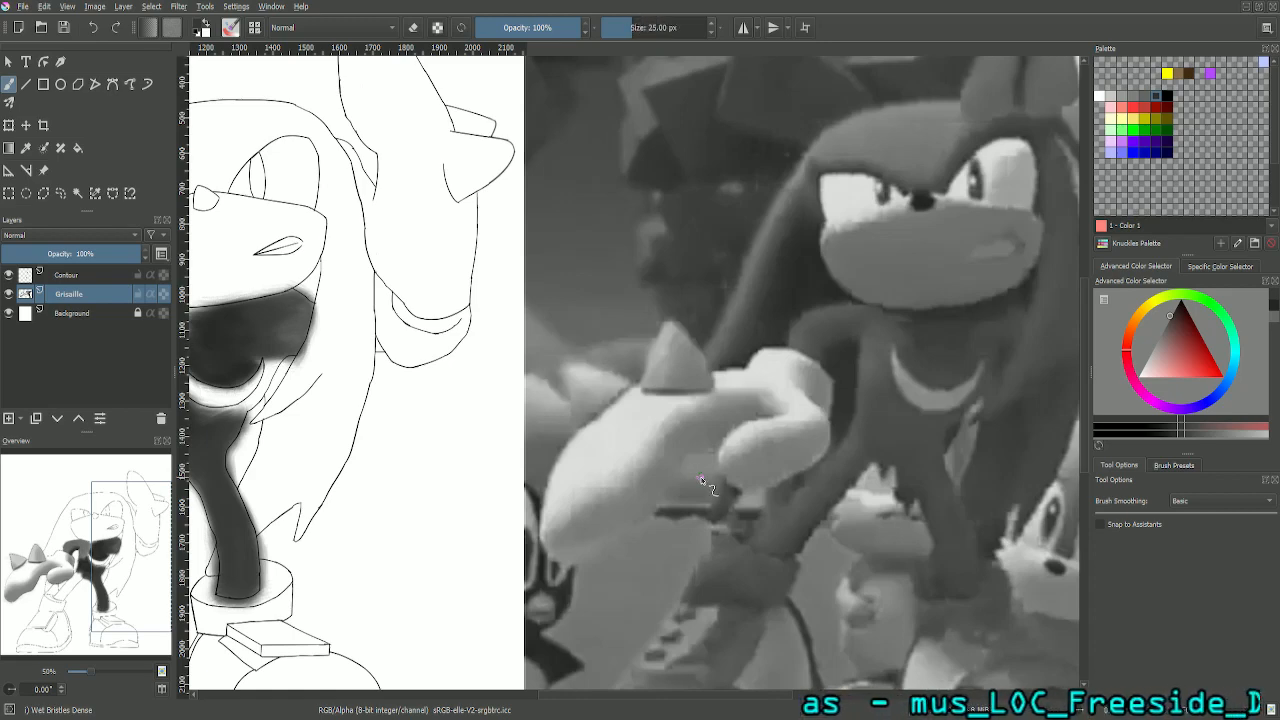
pyautogui.moveTo(120, 547); pyautogui.dragTo(47, 534)
pyautogui.scroll(2, 47, 534)
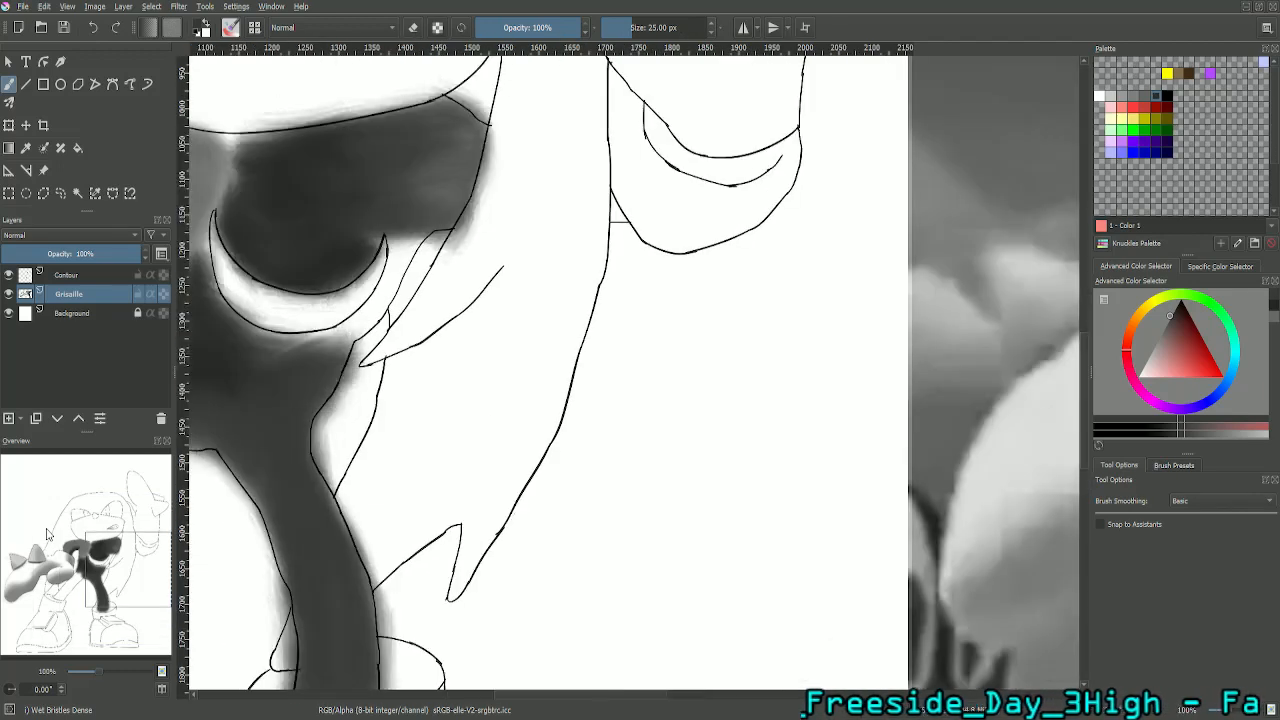
pyautogui.moveTo(141, 566); pyautogui.dragTo(127, 564)
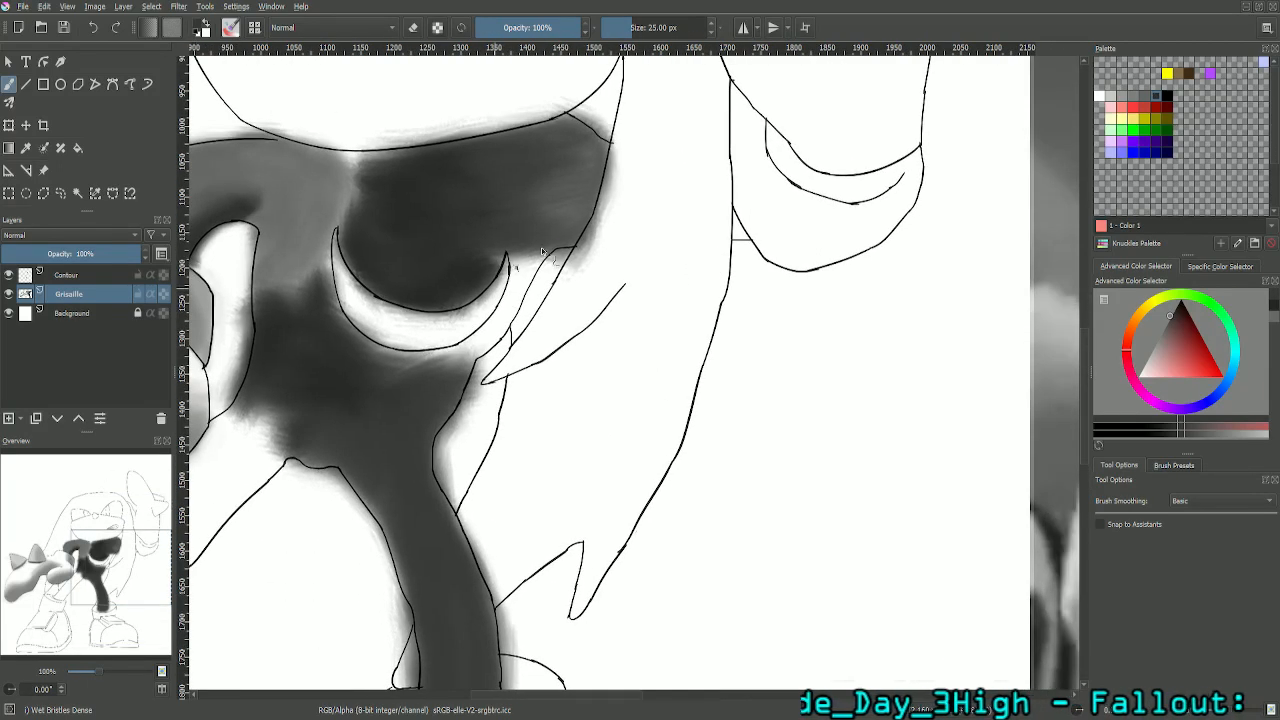
pyautogui.moveTo(501, 249)
pyautogui.mouseDown()
pyautogui.moveTo(484, 289)
pyautogui.moveTo(497, 264)
pyautogui.mouseUp()
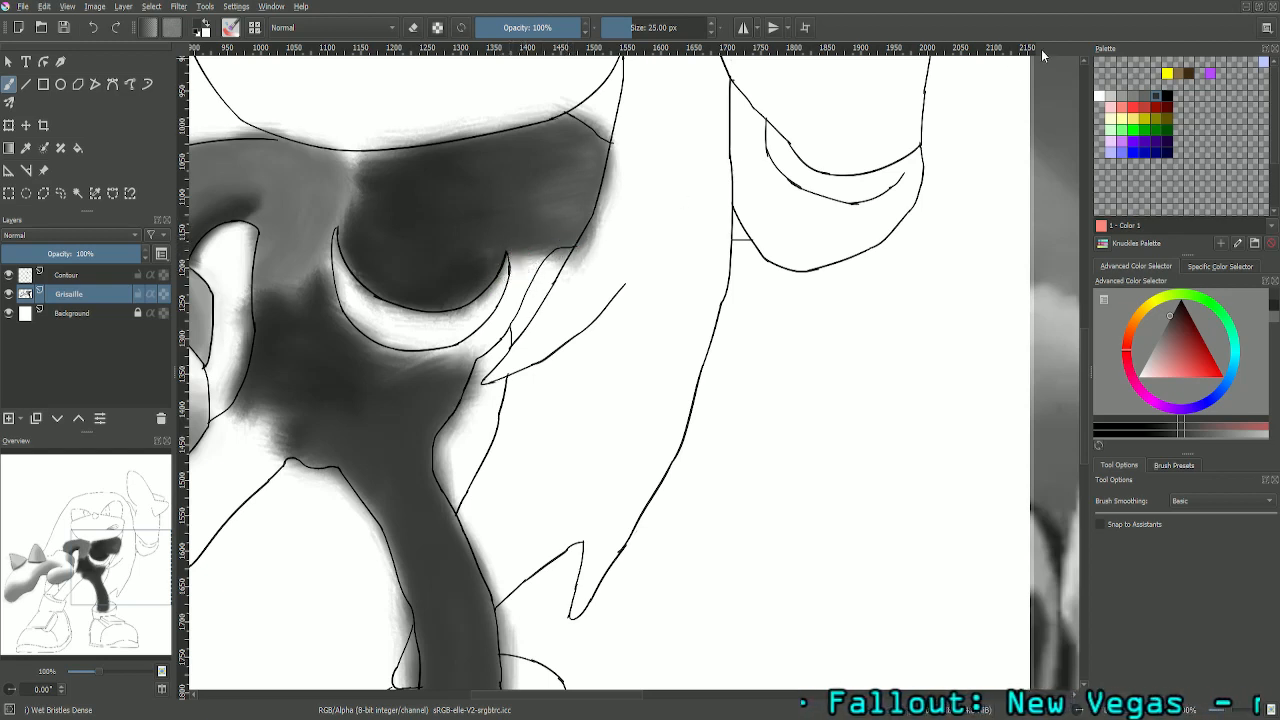
pyautogui.click(1163, 94)
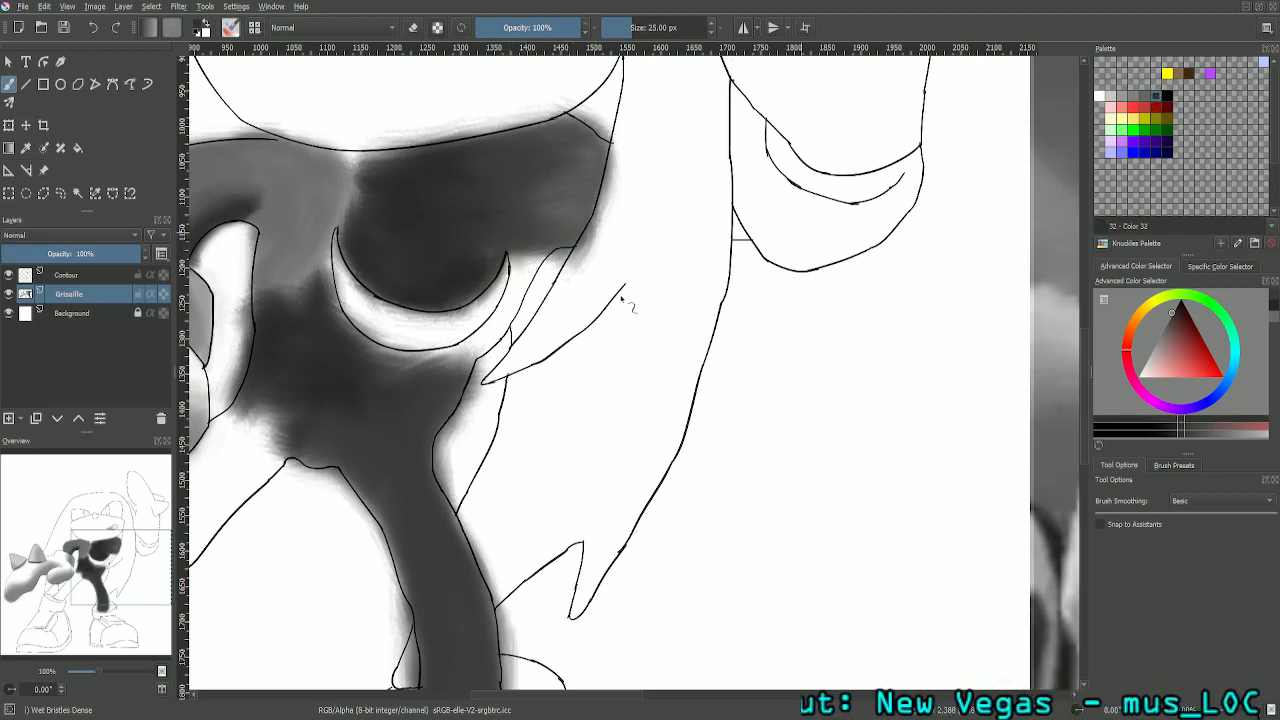
pyautogui.moveTo(513, 264)
pyautogui.mouseDown()
pyautogui.moveTo(512, 295)
pyautogui.moveTo(517, 241)
pyautogui.moveTo(544, 243)
pyautogui.moveTo(517, 247)
pyautogui.moveTo(516, 283)
pyautogui.moveTo(537, 243)
pyautogui.moveTo(522, 298)
pyautogui.moveTo(535, 262)
pyautogui.moveTo(495, 340)
pyautogui.moveTo(538, 299)
pyautogui.moveTo(510, 300)
pyautogui.moveTo(530, 325)
pyautogui.moveTo(488, 340)
pyautogui.moveTo(466, 372)
pyautogui.moveTo(520, 290)
pyautogui.moveTo(453, 360)
pyautogui.moveTo(358, 344)
pyautogui.moveTo(335, 329)
pyautogui.moveTo(385, 352)
pyautogui.moveTo(340, 316)
pyautogui.mouseUp()
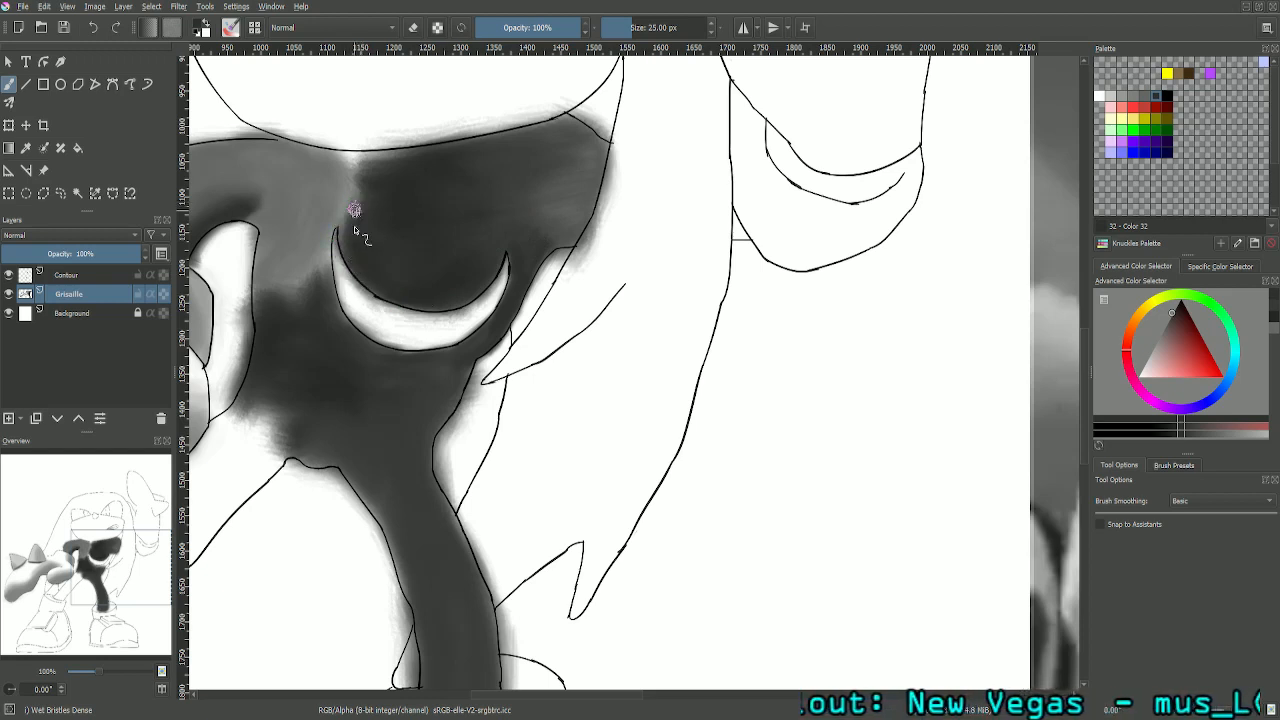
# - Smooth the dark grey shading across the upper chest beneath the chin, out to its far corner
pyautogui.moveTo(367, 170)
pyautogui.mouseDown()
pyautogui.moveTo(461, 151)
pyautogui.moveTo(543, 127)
pyautogui.moveTo(434, 152)
pyautogui.moveTo(554, 122)
pyautogui.mouseUp()
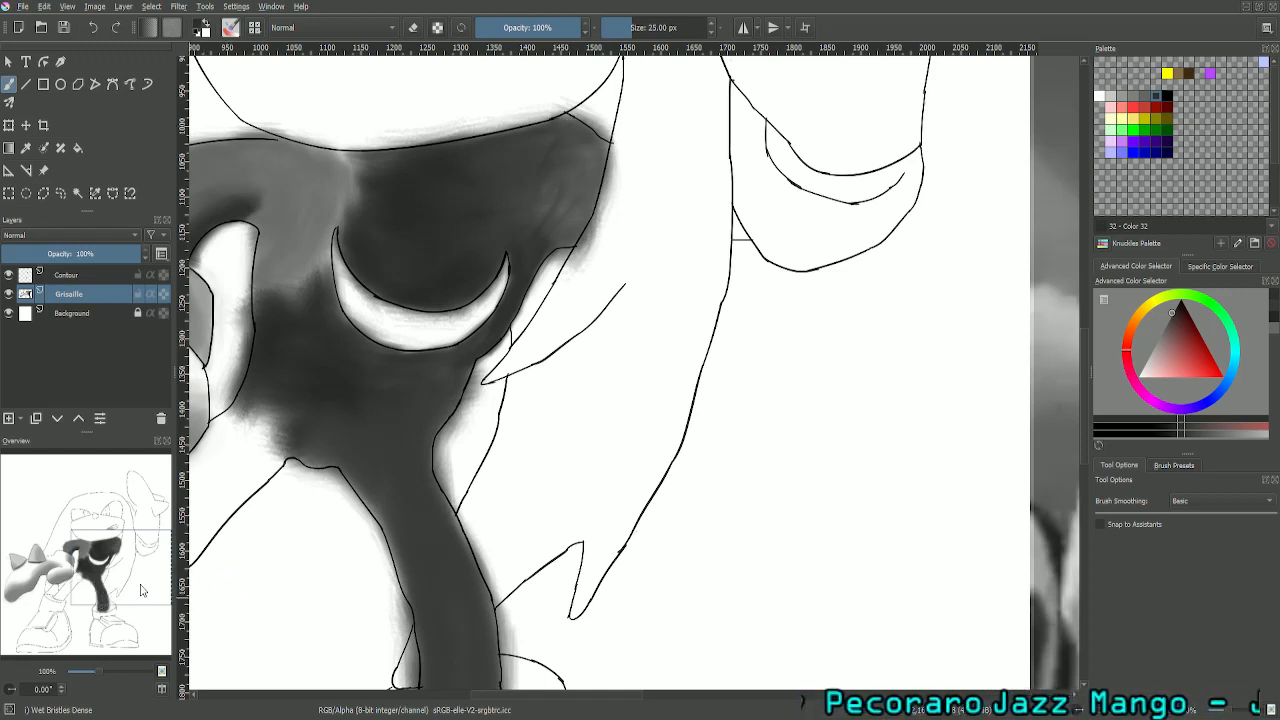
pyautogui.moveTo(144, 588); pyautogui.dragTo(158, 570)
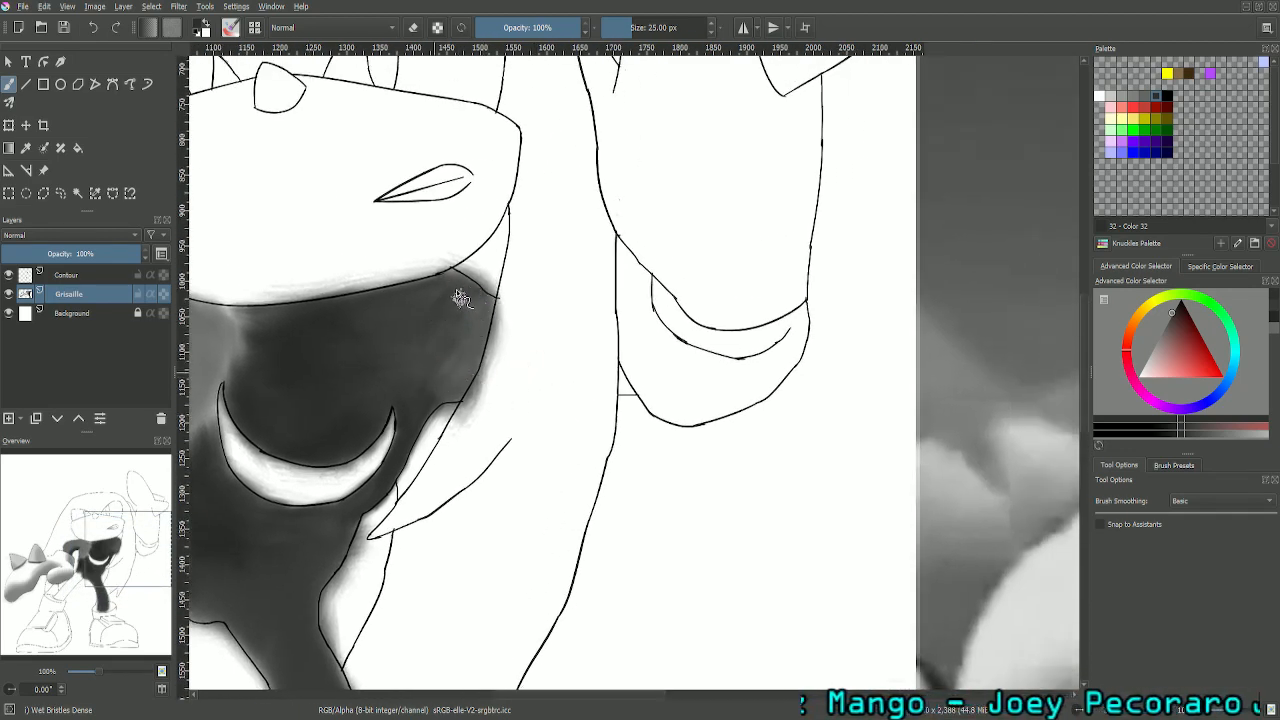
pyautogui.moveTo(453, 275); pyautogui.dragTo(492, 312)
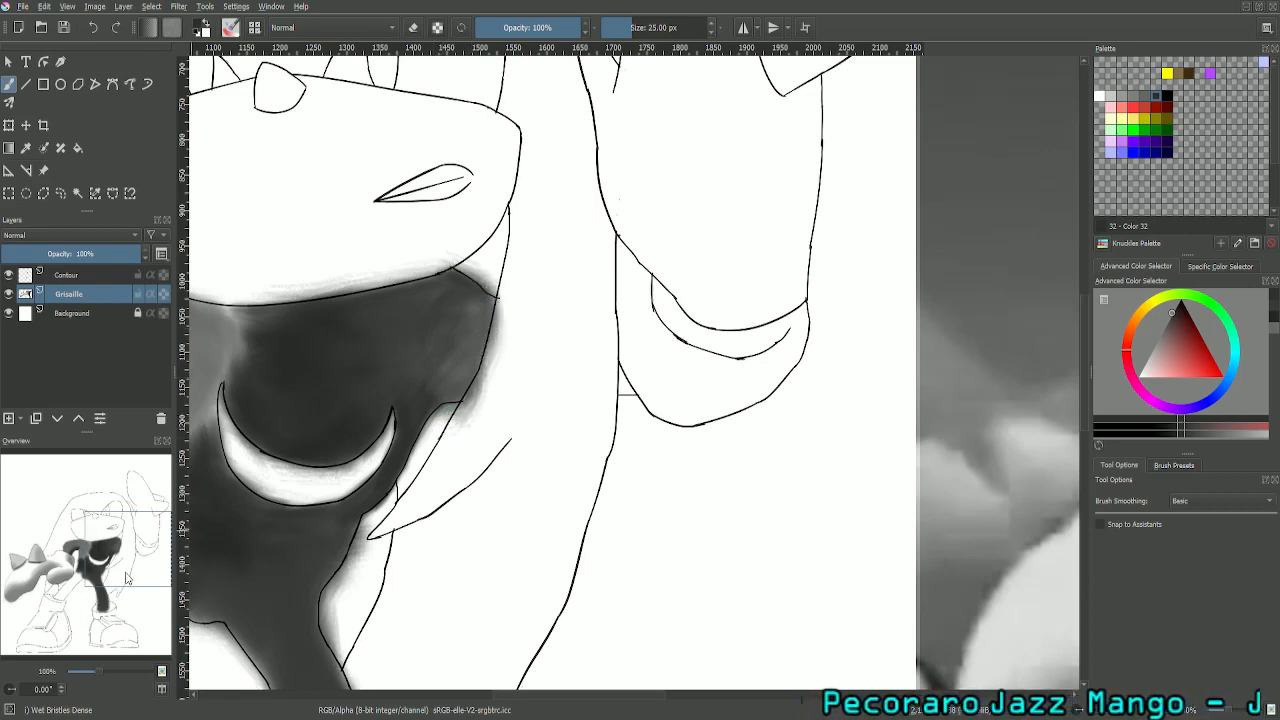
# - Refine the dark grey shading of the lower torso and the character's left leg down to the ankle cuff
pyautogui.moveTo(126, 578); pyautogui.dragTo(97, 605)
pyautogui.moveTo(492, 396)
pyautogui.mouseDown()
pyautogui.moveTo(543, 503)
pyautogui.moveTo(529, 481)
pyautogui.mouseUp()
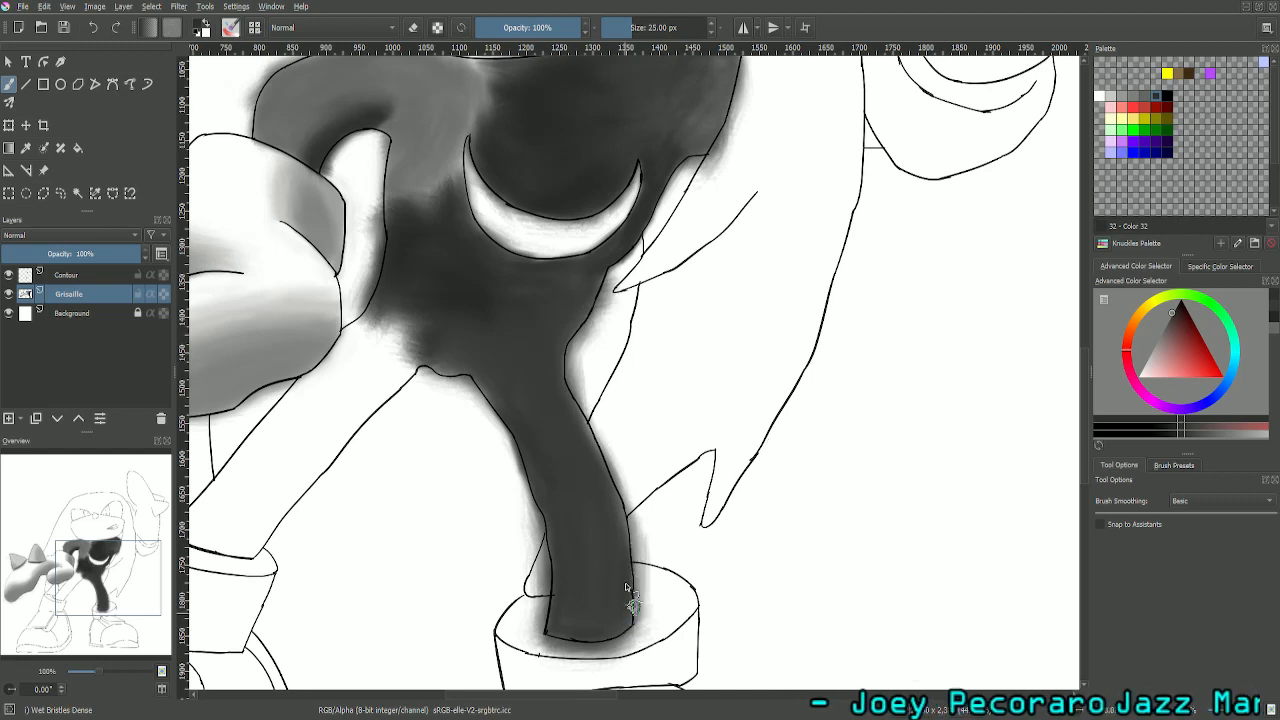
pyautogui.moveTo(572, 406)
pyautogui.mouseDown()
pyautogui.moveTo(602, 462)
pyautogui.moveTo(584, 403)
pyautogui.mouseUp()
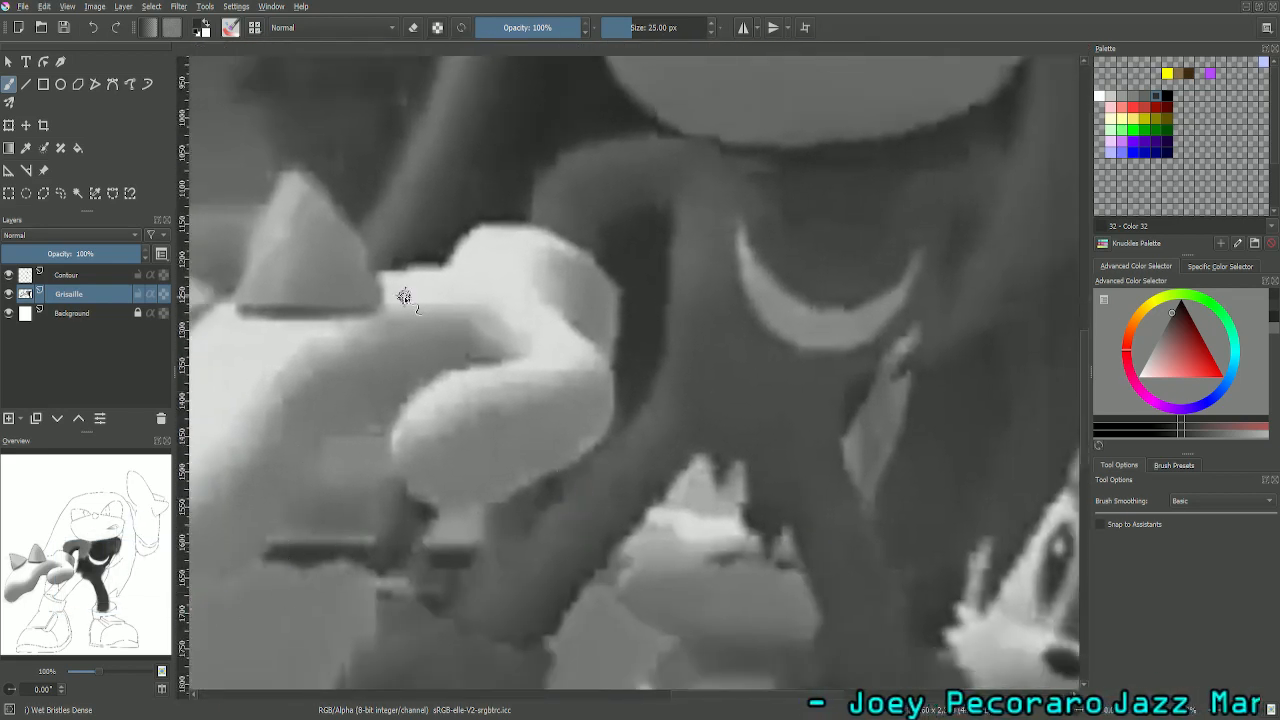
# - Sample the grey of the character's right leg from the greyscale reference picture for the brush
pyautogui.press('-')
pyautogui.press('-')
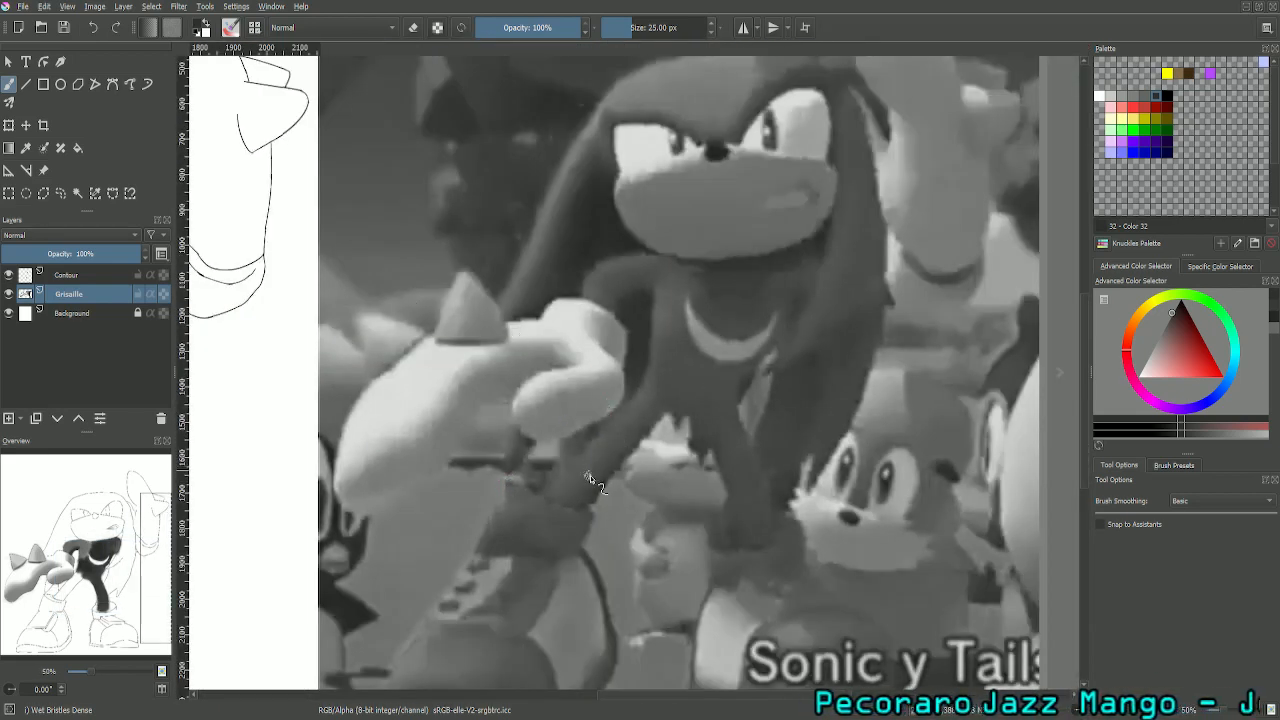
pyautogui.press('+')
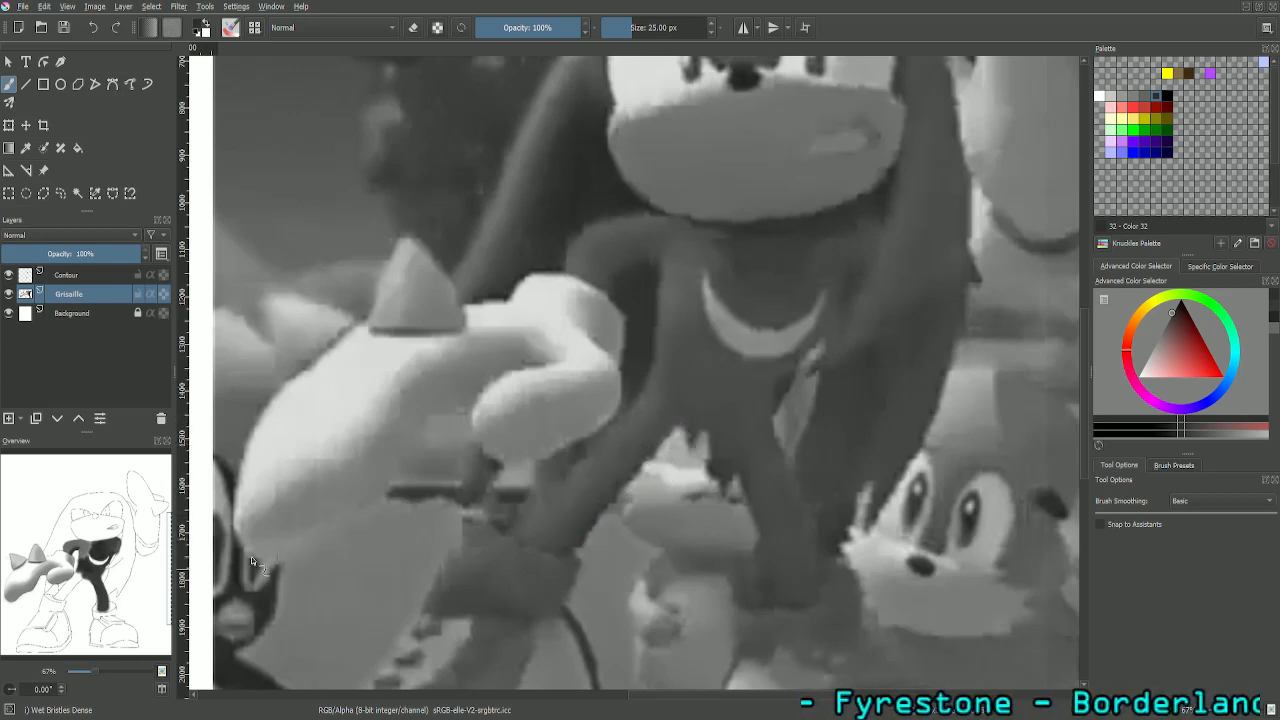
pyautogui.moveTo(139, 556)
pyautogui.mouseDown()
pyautogui.moveTo(123, 564)
pyautogui.moveTo(148, 553)
pyautogui.mouseUp()
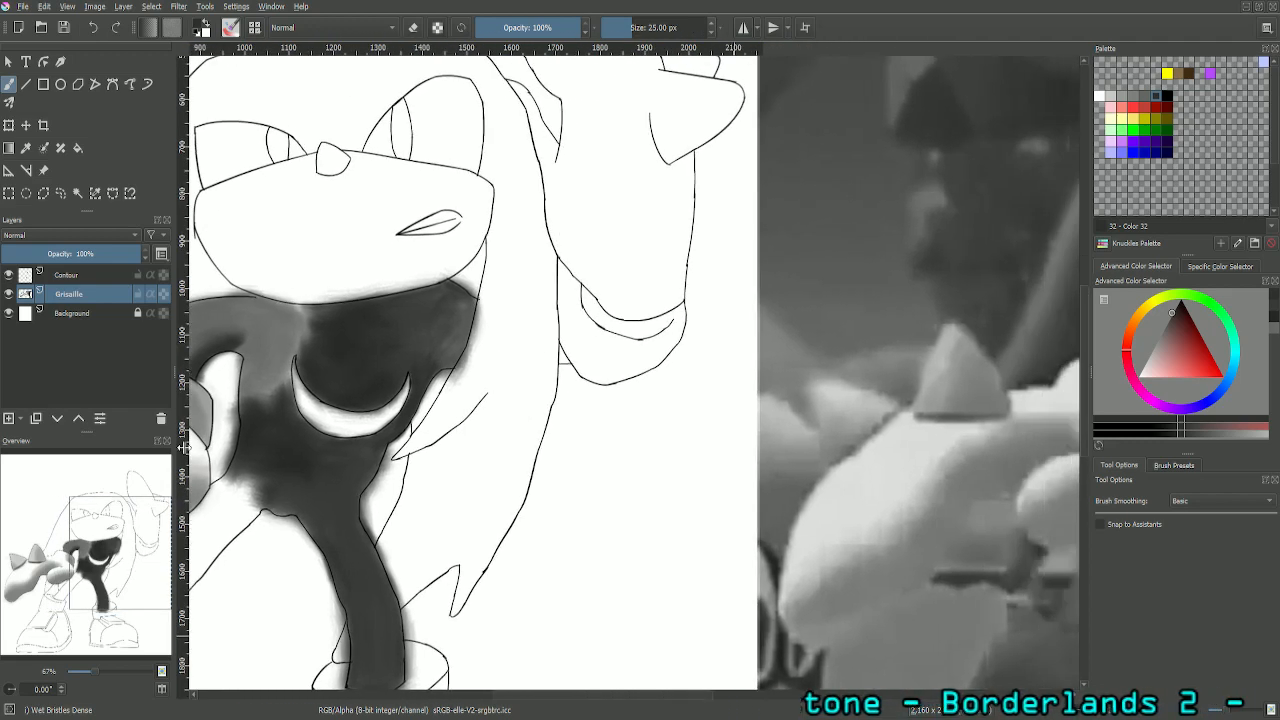
pyautogui.press('-')
pyautogui.press('-')
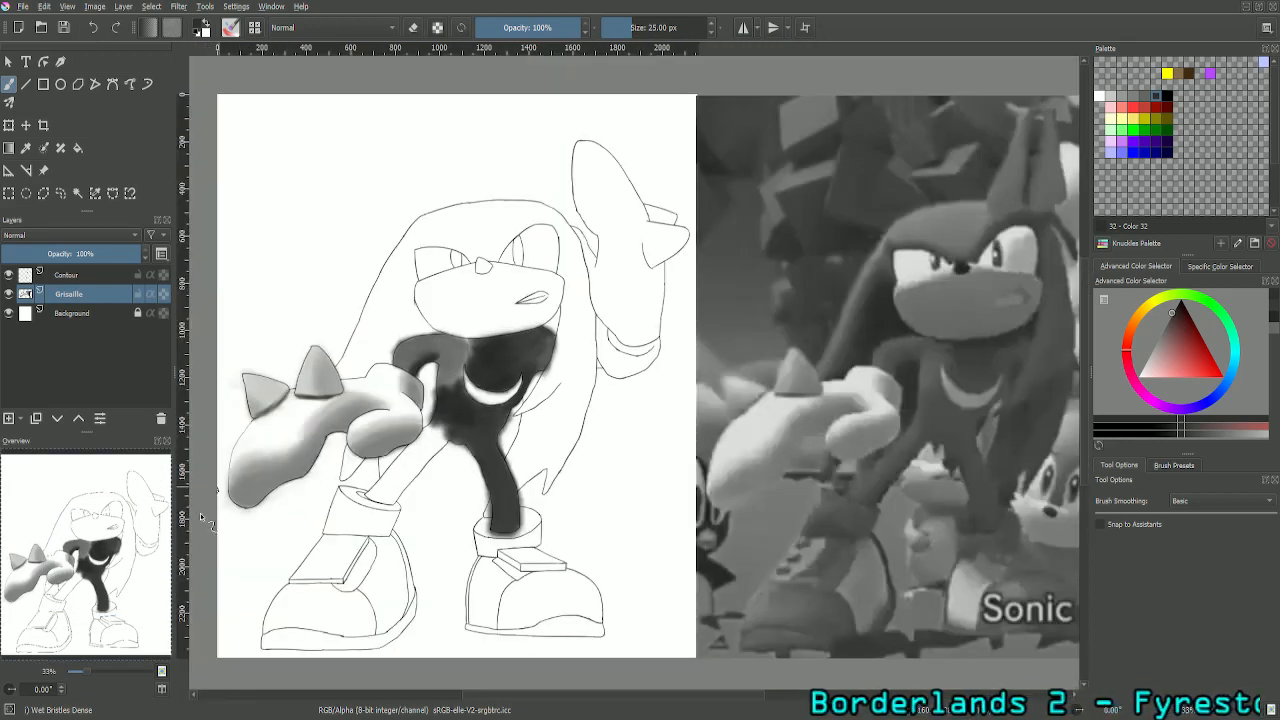
pyautogui.moveTo(114, 551); pyautogui.dragTo(138, 553)
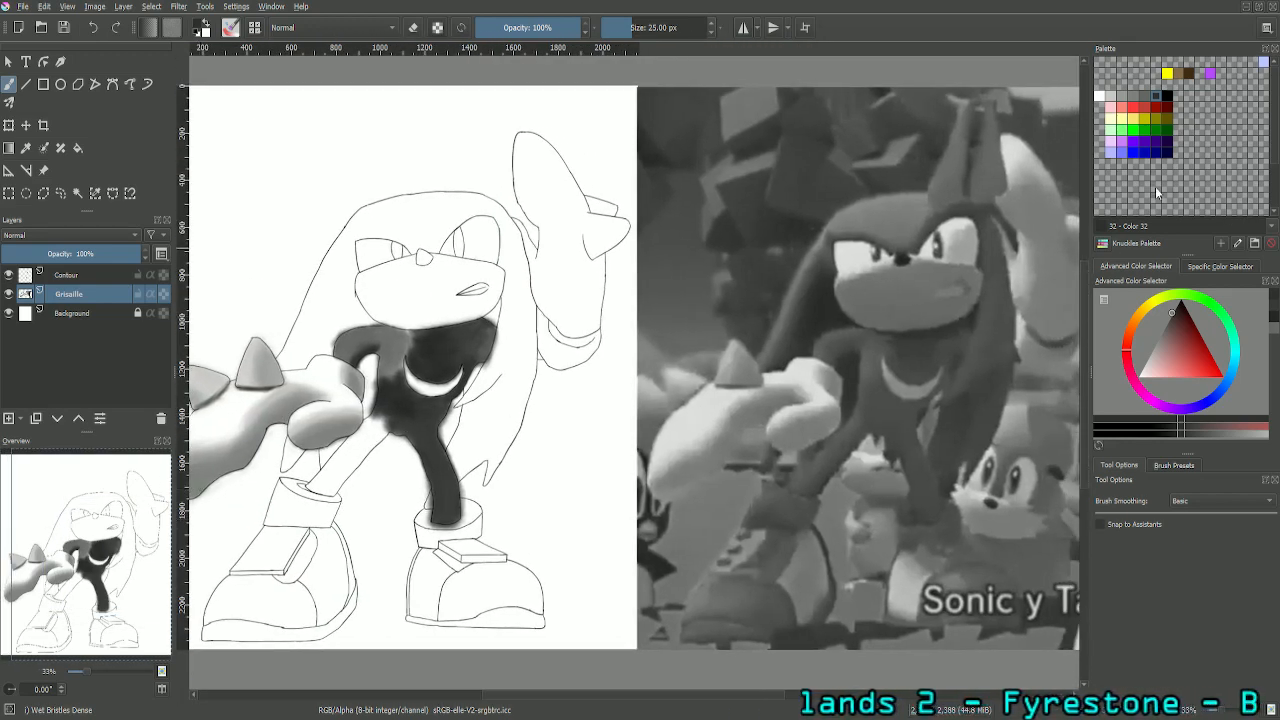
pyautogui.click(26, 147)
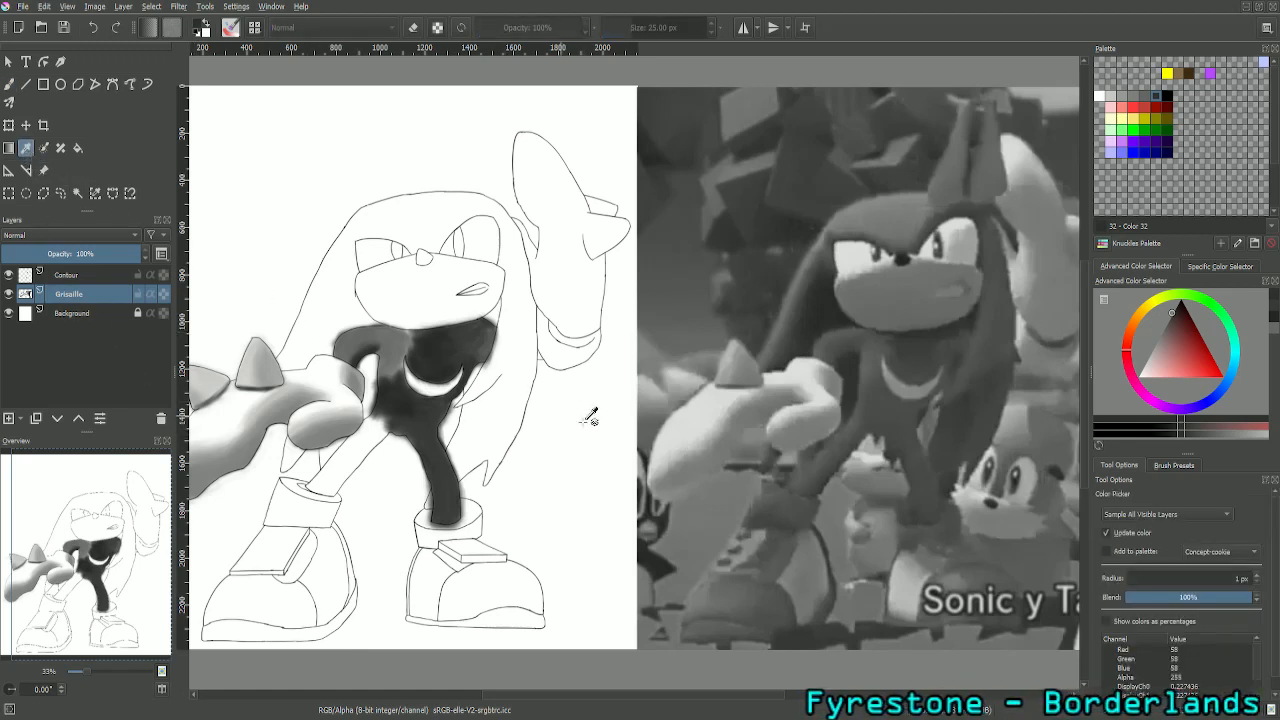
pyautogui.click(834, 447)
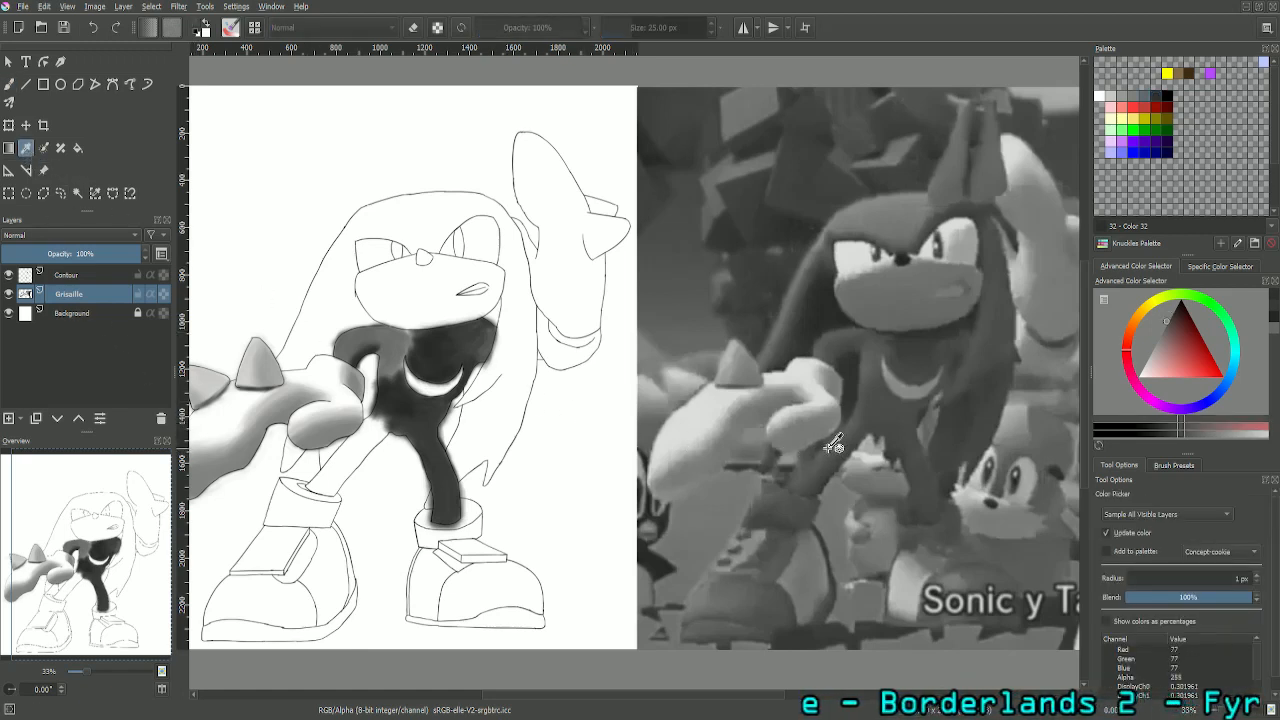
pyautogui.click(8, 85)
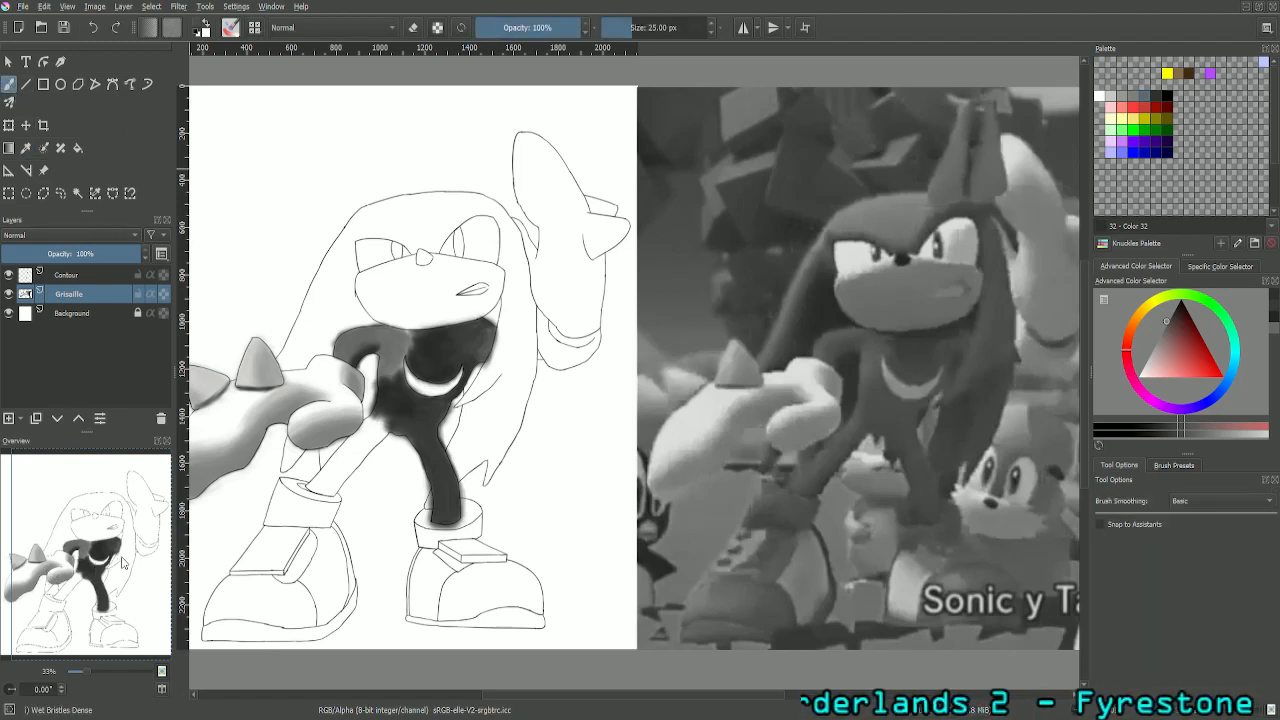
# - Paint the sampled grey along the outer edge of the character's right leg, from the hip down to the ankle cuff
pyautogui.moveTo(97, 578); pyautogui.dragTo(121, 547)
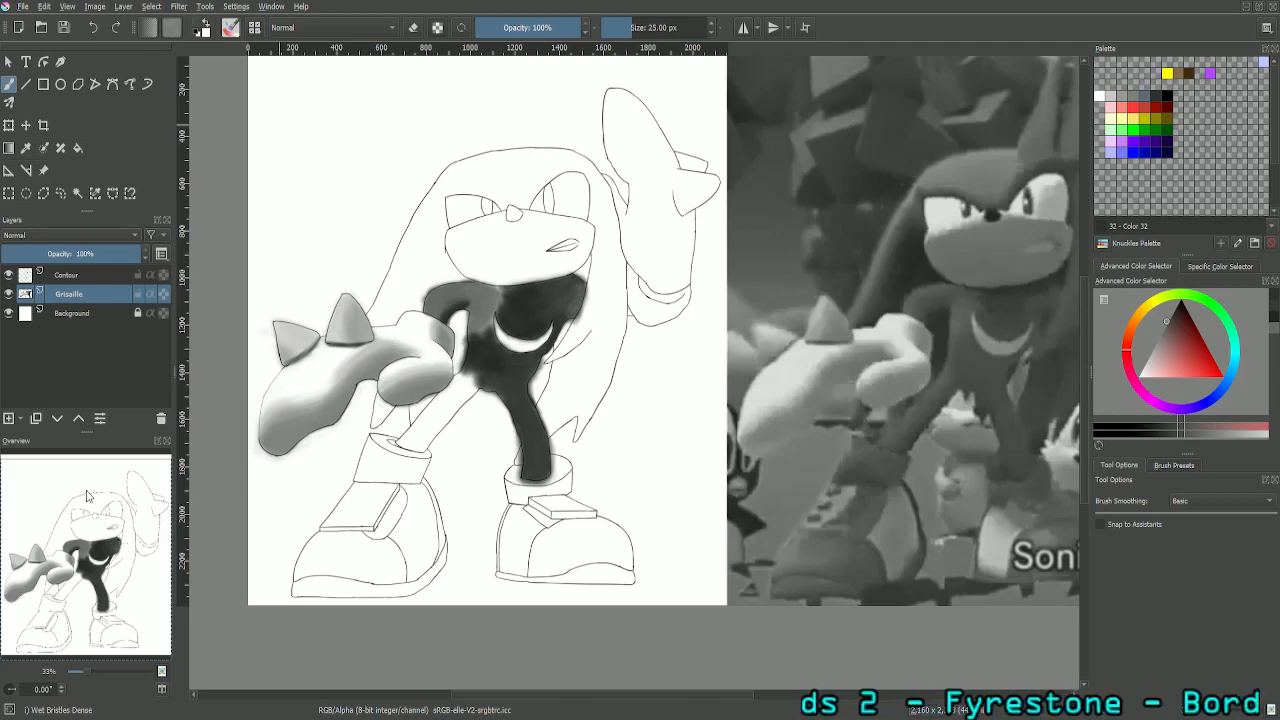
pyautogui.scroll(2, 87, 496)
pyautogui.moveTo(97, 560); pyautogui.dragTo(69, 579)
pyautogui.scroll(1, 60, 487)
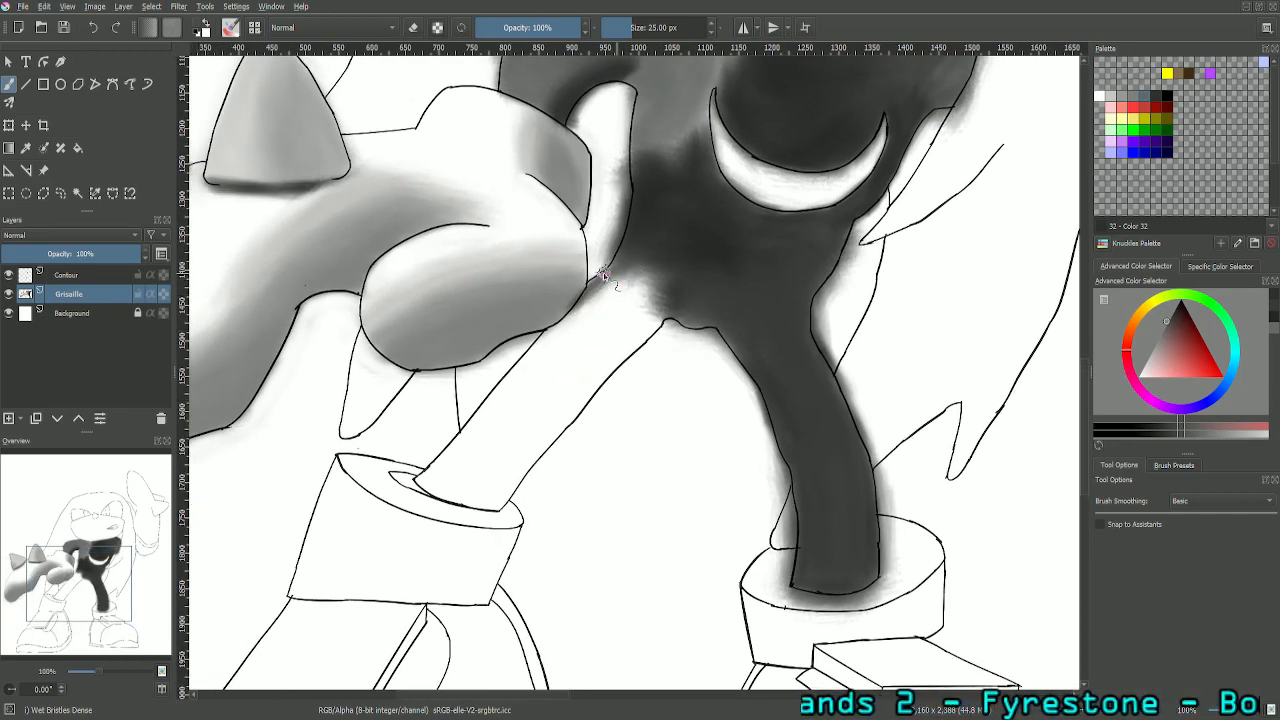
pyautogui.moveTo(590, 283)
pyautogui.mouseDown()
pyautogui.moveTo(512, 398)
pyautogui.moveTo(450, 455)
pyautogui.moveTo(422, 454)
pyautogui.mouseUp()
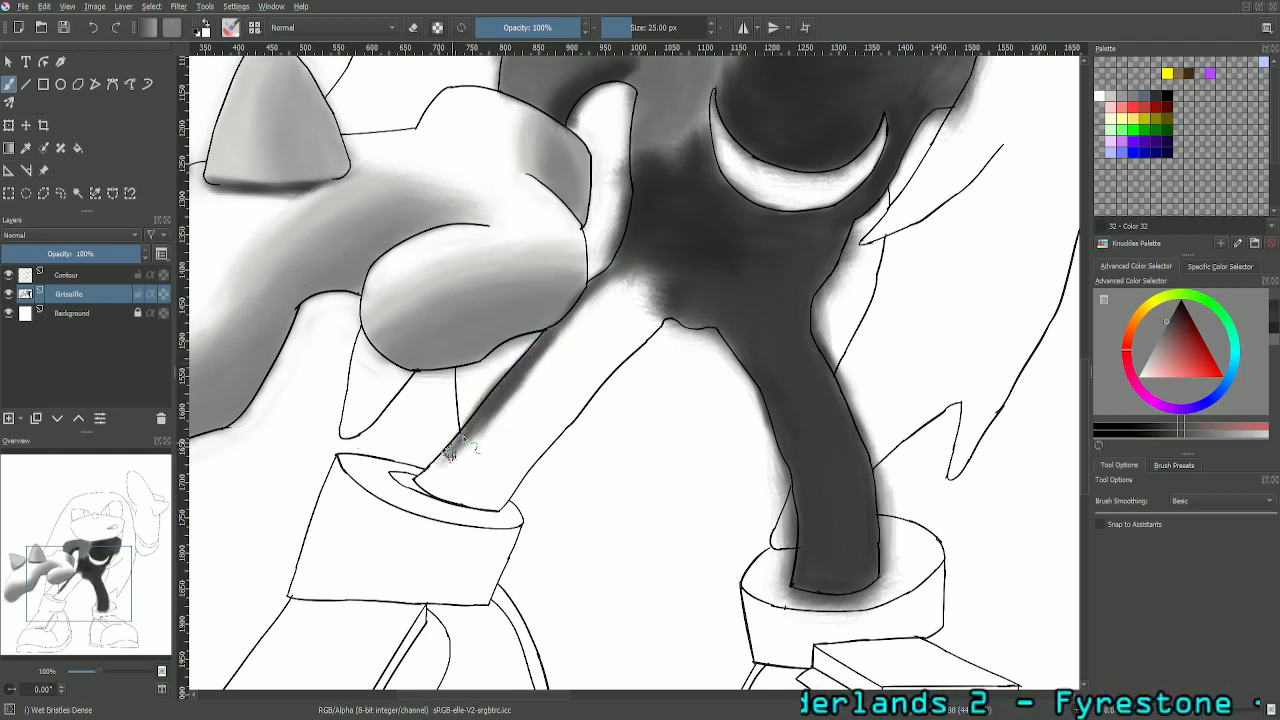
pyautogui.moveTo(450, 450)
pyautogui.mouseDown()
pyautogui.moveTo(463, 437)
pyautogui.moveTo(428, 480)
pyautogui.mouseUp()
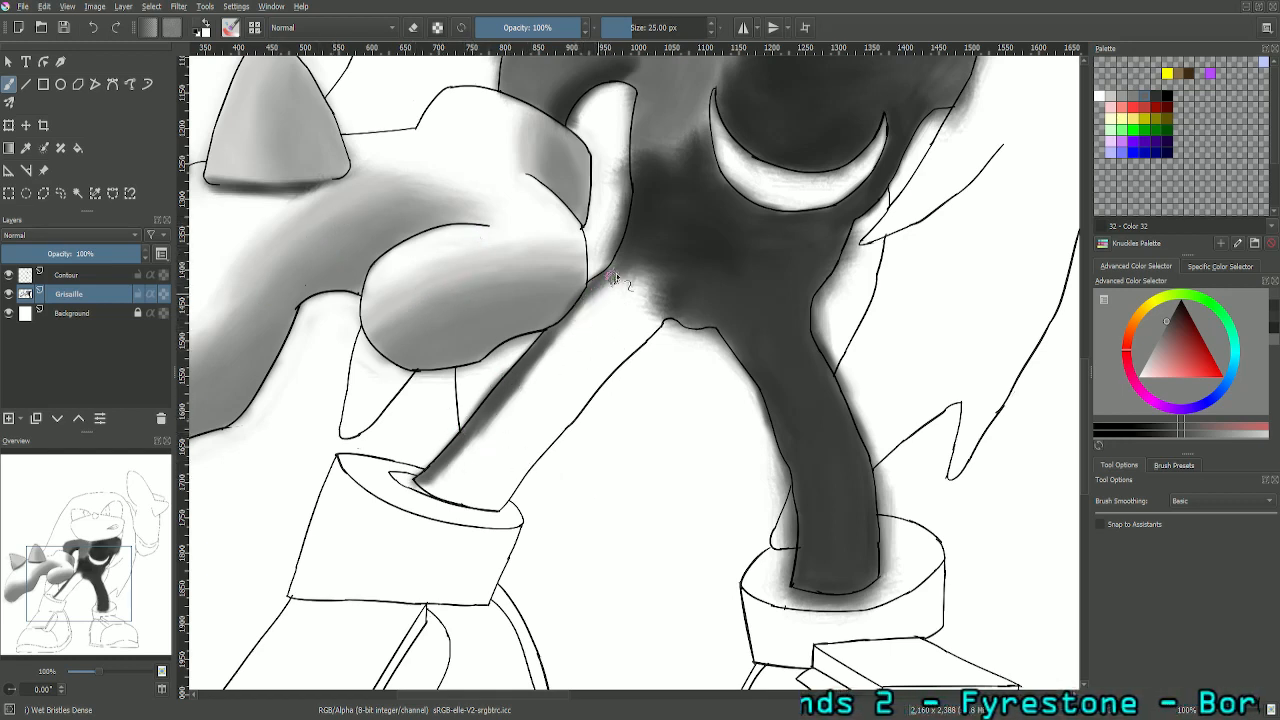
pyautogui.moveTo(601, 298)
pyautogui.mouseDown()
pyautogui.moveTo(609, 290)
pyautogui.moveTo(540, 366)
pyautogui.mouseUp()
pyautogui.moveTo(479, 423)
pyautogui.mouseDown()
pyautogui.moveTo(423, 490)
pyautogui.moveTo(439, 473)
pyautogui.moveTo(439, 491)
pyautogui.moveTo(541, 365)
pyautogui.mouseUp()
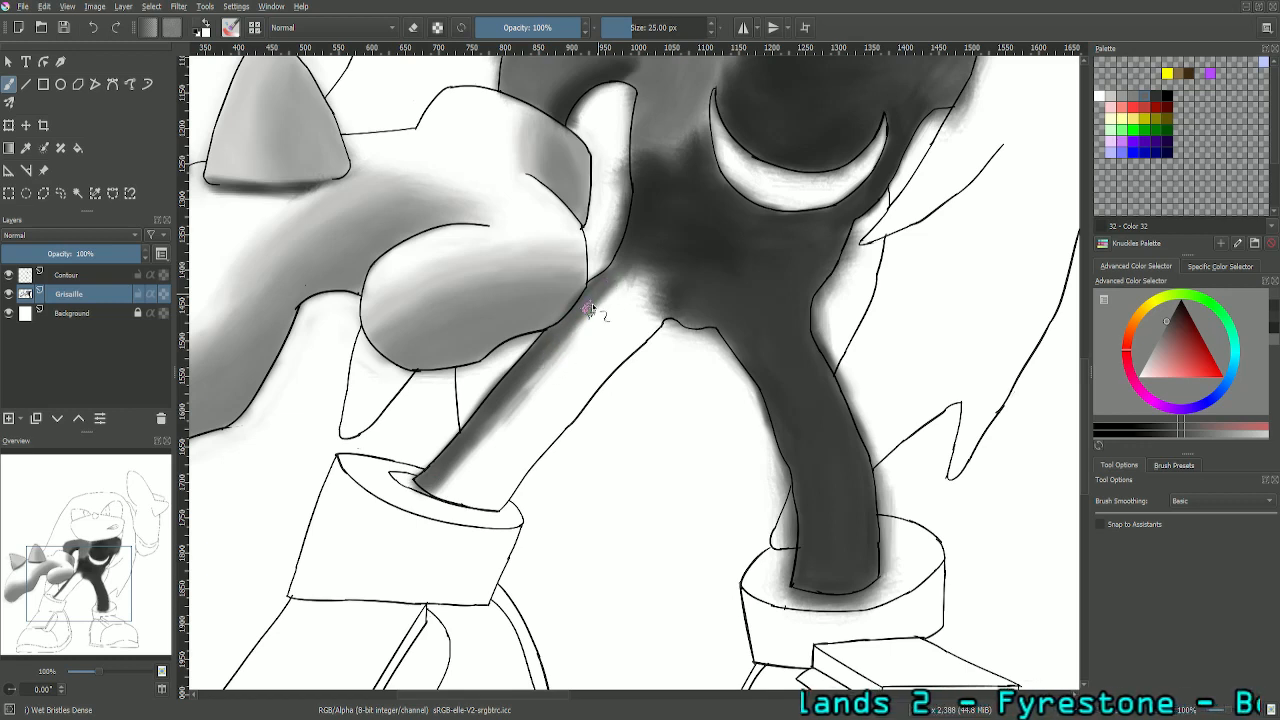
pyautogui.moveTo(615, 262); pyautogui.dragTo(530, 362)
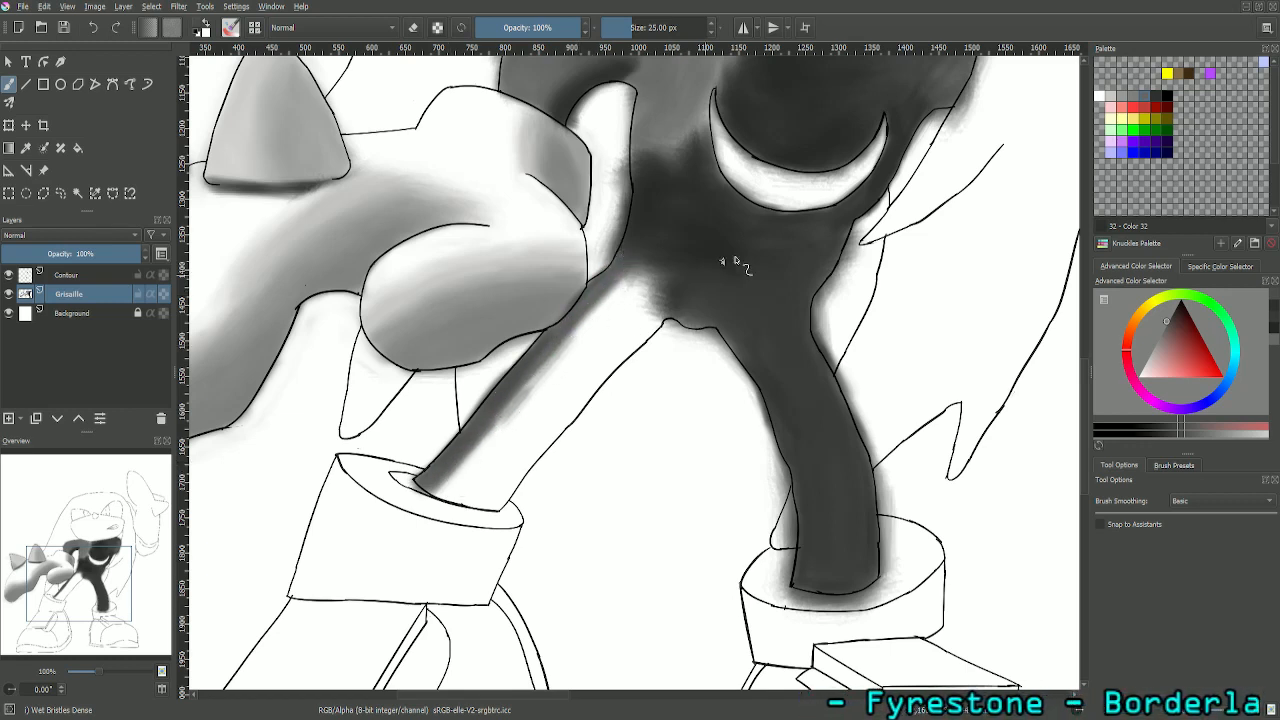
# - Fill the middle of the character's right leg with palette Color 32, joining it to the lower torso and the cuff
pyautogui.click(1157, 97)
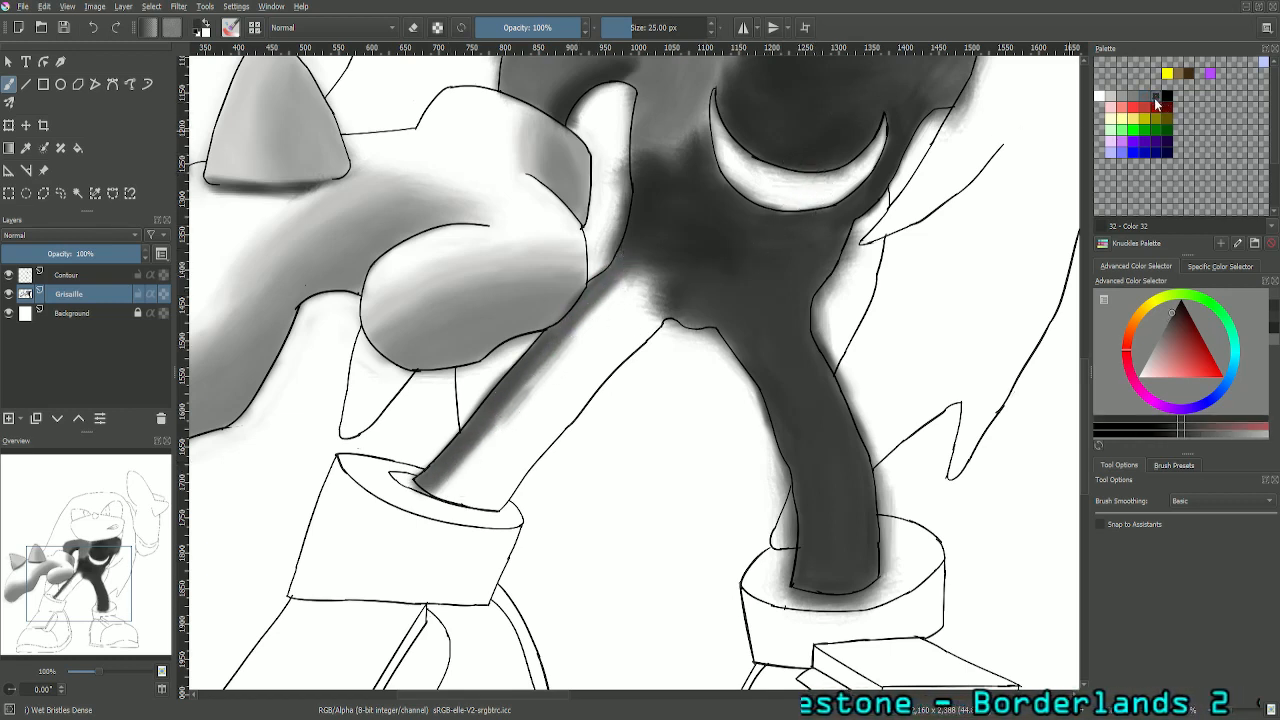
pyautogui.moveTo(671, 293)
pyautogui.mouseDown()
pyautogui.moveTo(577, 328)
pyautogui.moveTo(595, 325)
pyautogui.moveTo(626, 279)
pyautogui.moveTo(607, 307)
pyautogui.moveTo(628, 282)
pyautogui.moveTo(620, 301)
pyautogui.moveTo(543, 366)
pyautogui.moveTo(532, 397)
pyautogui.moveTo(483, 449)
pyautogui.moveTo(515, 398)
pyautogui.moveTo(445, 476)
pyautogui.moveTo(440, 498)
pyautogui.moveTo(487, 449)
pyautogui.moveTo(442, 497)
pyautogui.moveTo(463, 477)
pyautogui.moveTo(447, 501)
pyautogui.moveTo(462, 496)
pyautogui.moveTo(488, 454)
pyautogui.moveTo(466, 501)
pyautogui.moveTo(505, 454)
pyautogui.moveTo(488, 469)
pyautogui.moveTo(489, 505)
pyautogui.moveTo(480, 492)
pyautogui.moveTo(544, 400)
pyautogui.mouseUp()
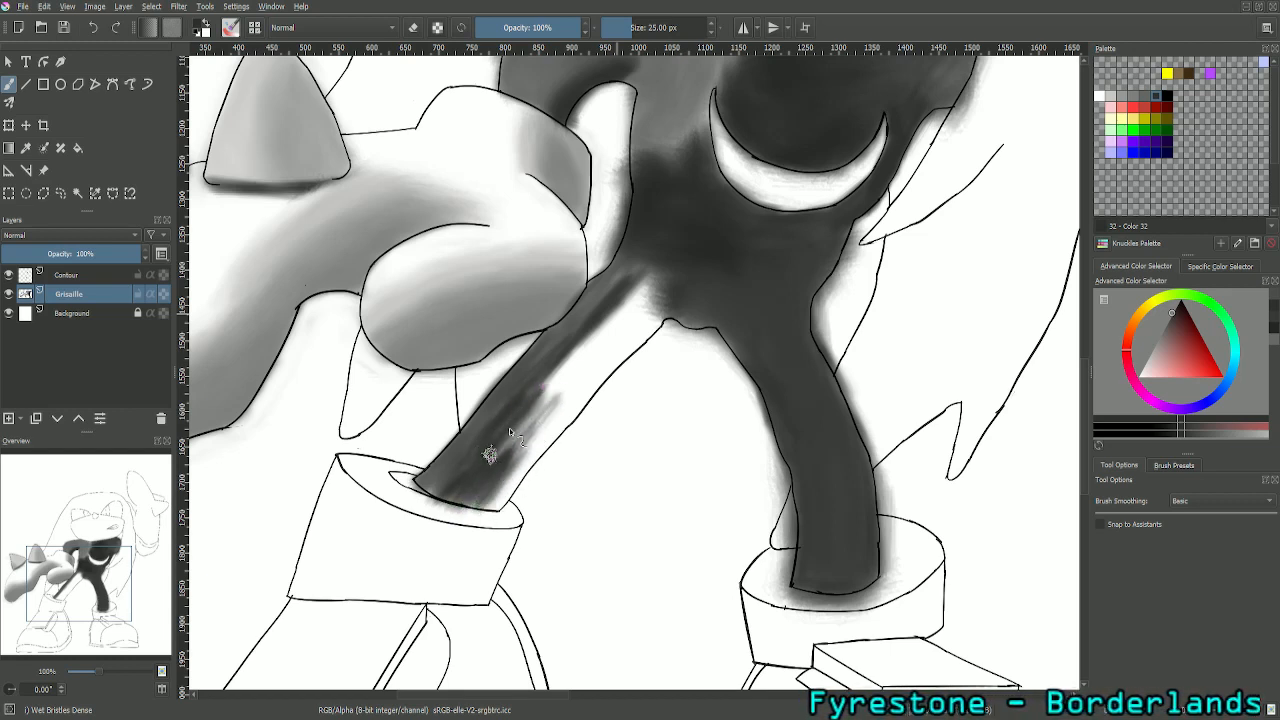
pyautogui.moveTo(489, 455); pyautogui.dragTo(514, 428)
pyautogui.moveTo(560, 385)
pyautogui.mouseDown()
pyautogui.moveTo(635, 306)
pyautogui.moveTo(629, 334)
pyautogui.moveTo(640, 321)
pyautogui.moveTo(594, 354)
pyautogui.moveTo(636, 279)
pyautogui.moveTo(581, 368)
pyautogui.moveTo(536, 391)
pyautogui.moveTo(524, 422)
pyautogui.mouseUp()
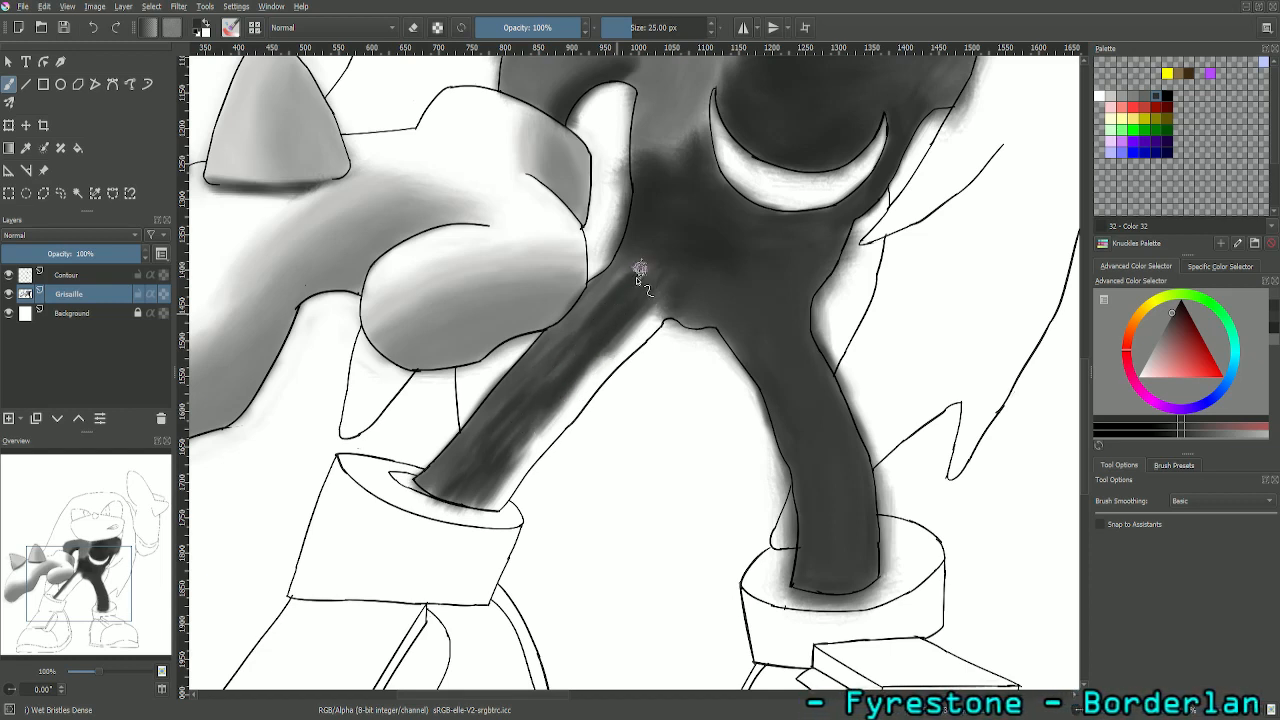
pyautogui.moveTo(640, 270)
pyautogui.mouseDown()
pyautogui.moveTo(604, 299)
pyautogui.moveTo(641, 273)
pyautogui.moveTo(641, 295)
pyautogui.moveTo(669, 251)
pyautogui.moveTo(652, 252)
pyautogui.moveTo(618, 317)
pyautogui.moveTo(670, 276)
pyautogui.moveTo(661, 261)
pyautogui.moveTo(610, 329)
pyautogui.moveTo(628, 342)
pyautogui.moveTo(653, 268)
pyautogui.moveTo(638, 287)
pyautogui.moveTo(641, 276)
pyautogui.moveTo(662, 263)
pyautogui.moveTo(686, 290)
pyautogui.mouseUp()
pyautogui.moveTo(475, 504)
pyautogui.mouseDown()
pyautogui.moveTo(483, 475)
pyautogui.moveTo(470, 503)
pyautogui.moveTo(446, 497)
pyautogui.moveTo(470, 501)
pyautogui.mouseUp()
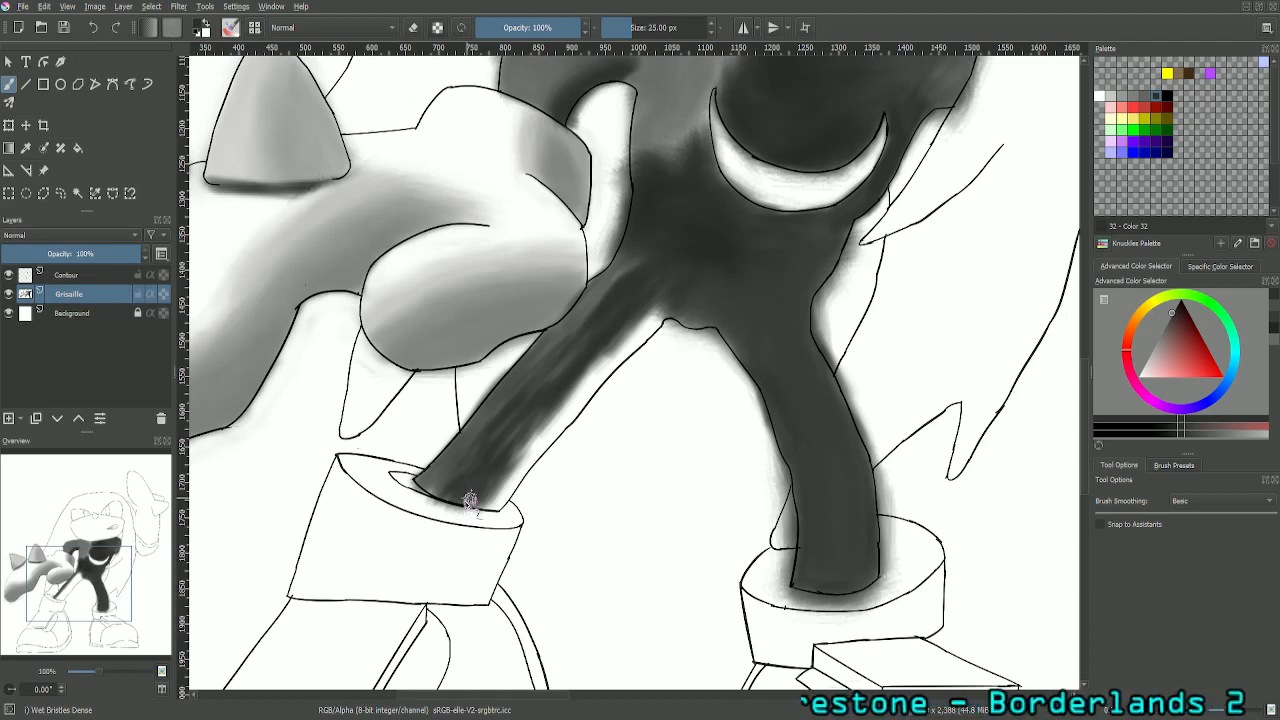
# - Smooth the dark grey shading along the character's right leg from the crotch to the ankle cuff
pyautogui.press('+')
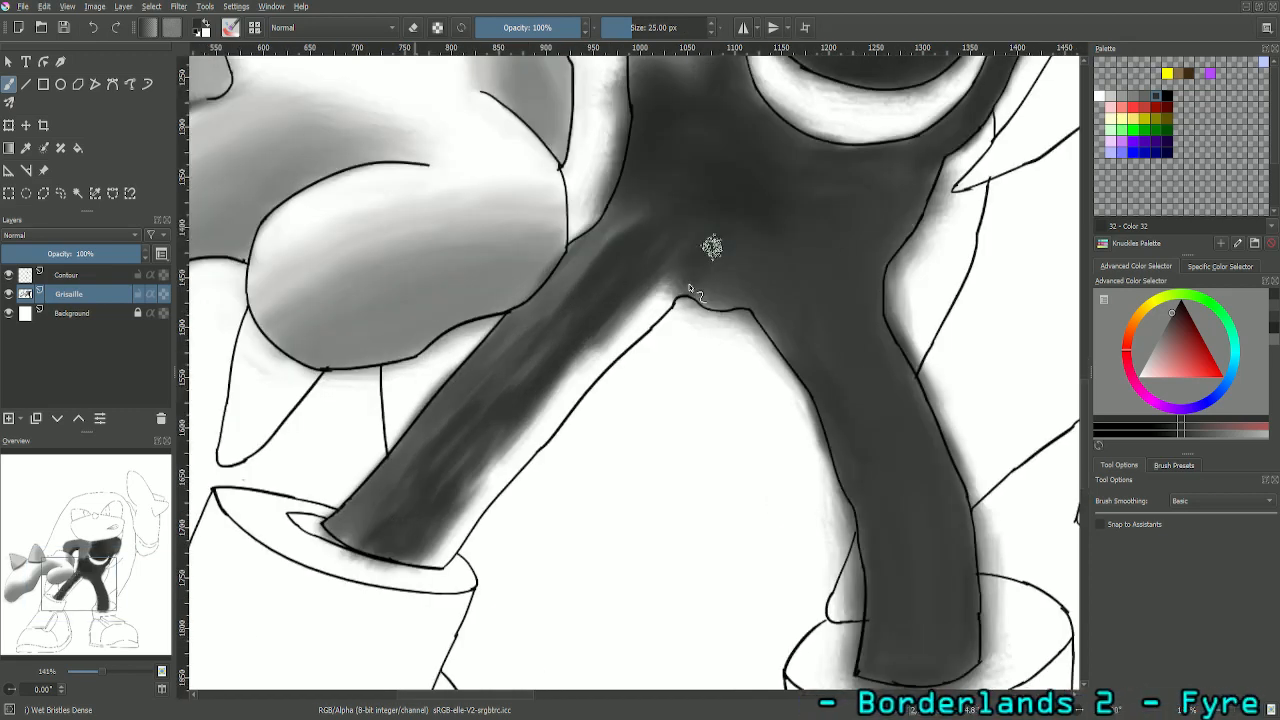
pyautogui.moveTo(123, 582); pyautogui.dragTo(68, 596)
pyautogui.press('+')
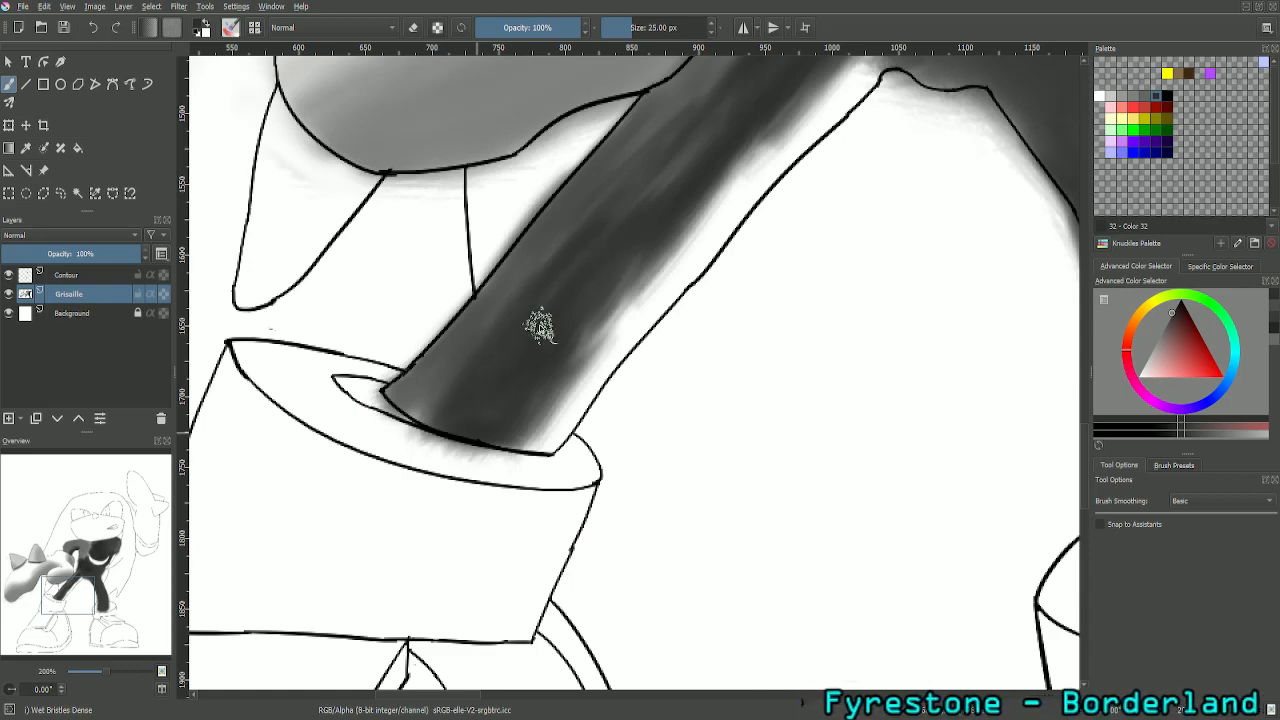
pyautogui.moveTo(93, 588)
pyautogui.mouseDown()
pyautogui.moveTo(123, 570)
pyautogui.moveTo(106, 576)
pyautogui.mouseUp()
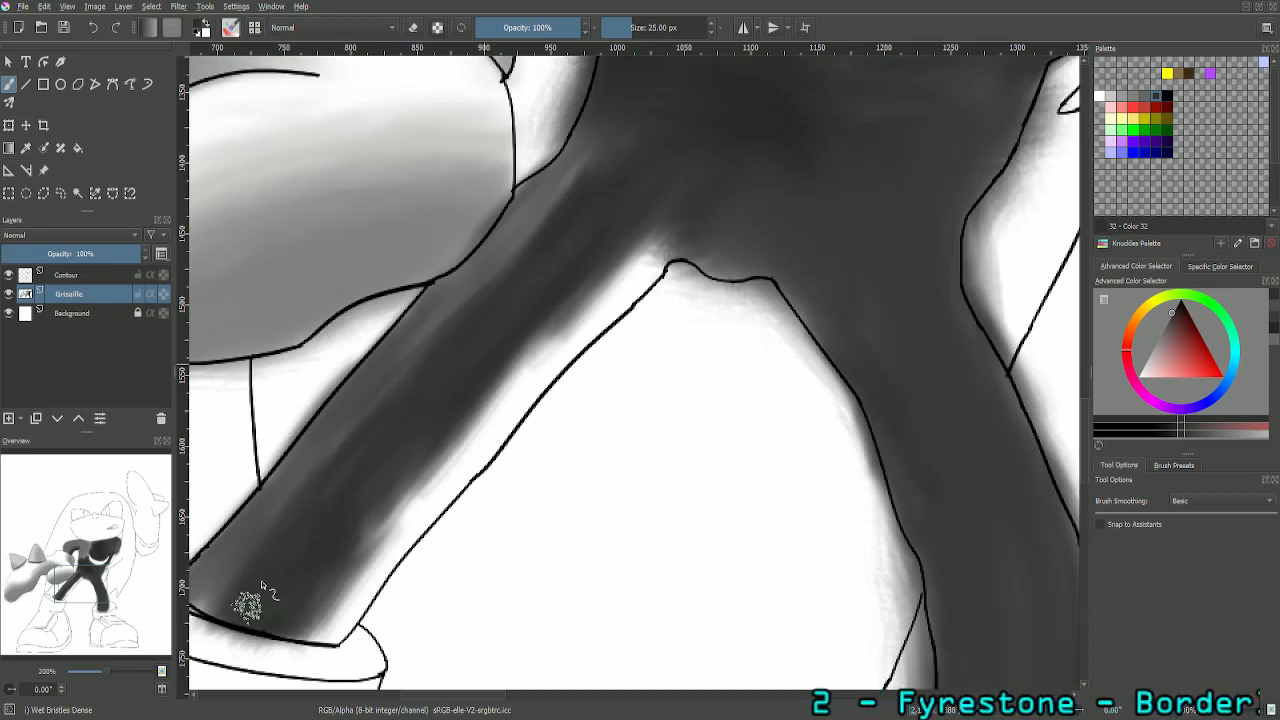
# - Paint a deep shadow in palette Color 27 along the inner edge of the character's right leg, from cuff to crotch
pyautogui.click(30, 150)
pyautogui.click(11, 85)
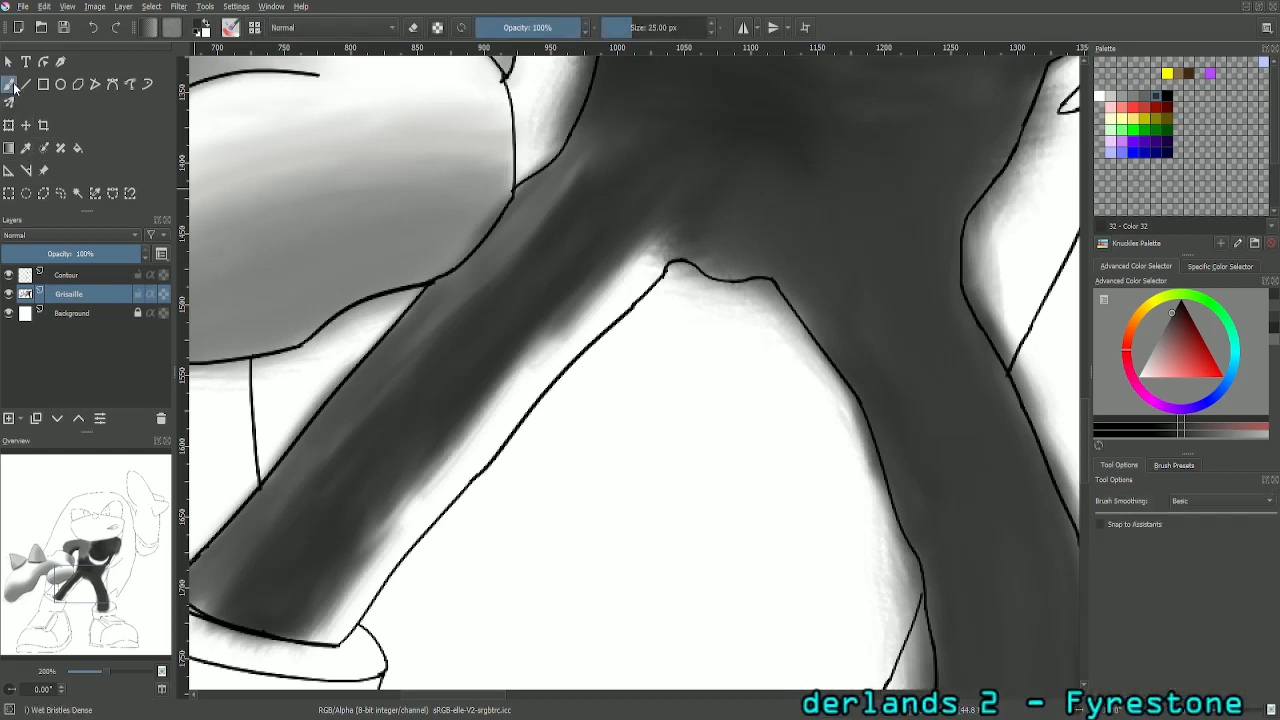
pyautogui.click(1166, 96)
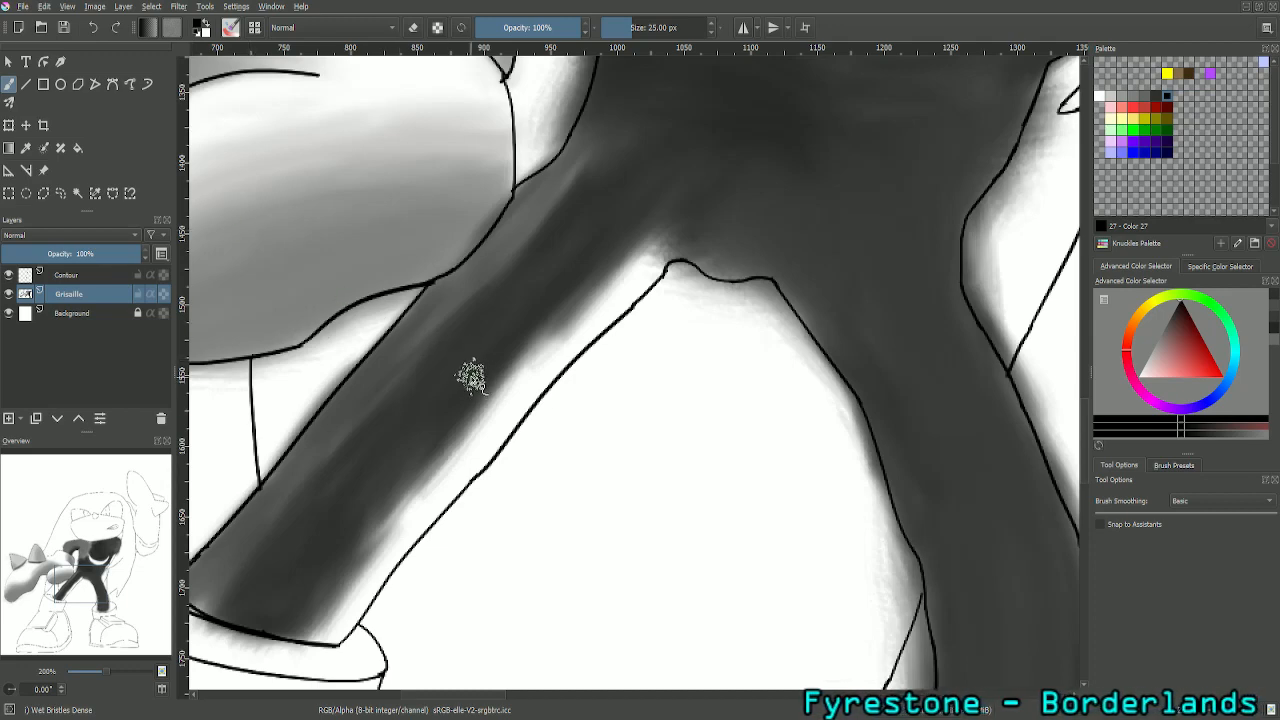
pyautogui.moveTo(88, 574); pyautogui.dragTo(82, 583)
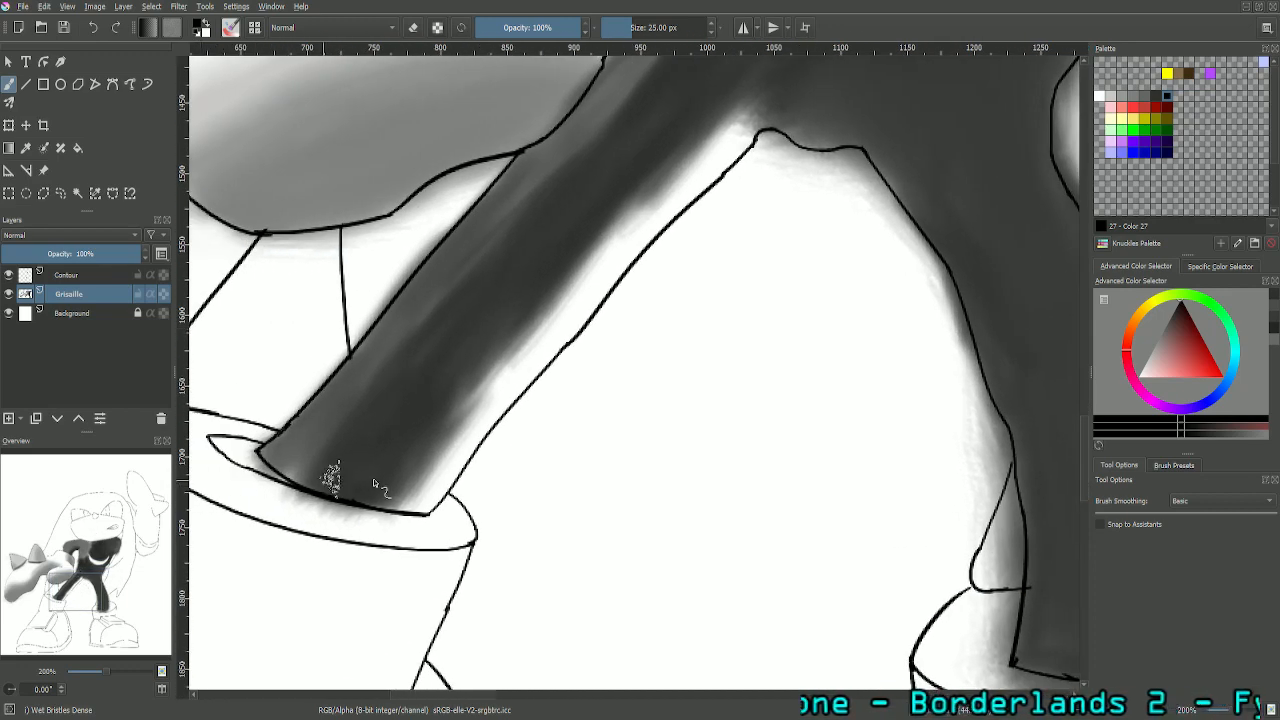
pyautogui.moveTo(423, 491)
pyautogui.mouseDown()
pyautogui.moveTo(451, 457)
pyautogui.moveTo(414, 505)
pyautogui.moveTo(454, 478)
pyautogui.moveTo(497, 397)
pyautogui.moveTo(504, 408)
pyautogui.moveTo(452, 475)
pyautogui.moveTo(481, 427)
pyautogui.moveTo(447, 442)
pyautogui.moveTo(548, 330)
pyautogui.moveTo(573, 328)
pyautogui.moveTo(552, 380)
pyautogui.moveTo(579, 295)
pyautogui.moveTo(569, 312)
pyautogui.moveTo(614, 238)
pyautogui.moveTo(659, 197)
pyautogui.moveTo(624, 248)
pyautogui.moveTo(639, 255)
pyautogui.moveTo(594, 295)
pyautogui.moveTo(621, 262)
pyautogui.moveTo(577, 338)
pyautogui.moveTo(637, 212)
pyautogui.moveTo(658, 199)
pyautogui.moveTo(636, 250)
pyautogui.moveTo(732, 140)
pyautogui.moveTo(684, 187)
pyautogui.moveTo(714, 177)
pyautogui.moveTo(701, 167)
pyautogui.moveTo(740, 115)
pyautogui.moveTo(719, 160)
pyautogui.moveTo(756, 128)
pyautogui.moveTo(709, 171)
pyautogui.mouseUp()
pyautogui.moveTo(412, 508)
pyautogui.mouseDown()
pyautogui.moveTo(400, 514)
pyautogui.moveTo(420, 483)
pyautogui.moveTo(403, 477)
pyautogui.moveTo(420, 486)
pyautogui.moveTo(414, 457)
pyautogui.moveTo(451, 394)
pyautogui.moveTo(515, 345)
pyautogui.moveTo(479, 407)
pyautogui.mouseUp()
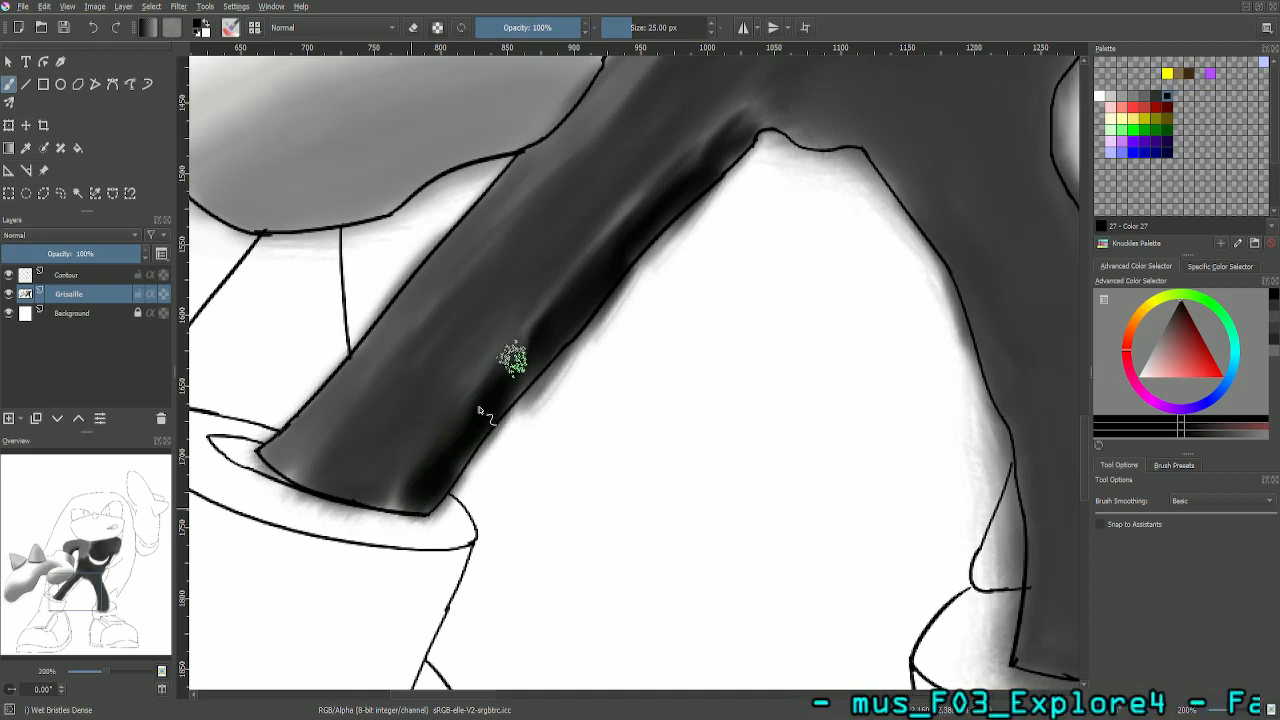
pyautogui.moveTo(541, 326)
pyautogui.mouseDown()
pyautogui.moveTo(531, 331)
pyautogui.moveTo(694, 143)
pyautogui.moveTo(716, 138)
pyautogui.moveTo(634, 200)
pyautogui.moveTo(774, 106)
pyautogui.moveTo(748, 116)
pyautogui.mouseUp()
# - Compare the shading of the character's right leg with the greyscale reference picture
pyautogui.press('-')
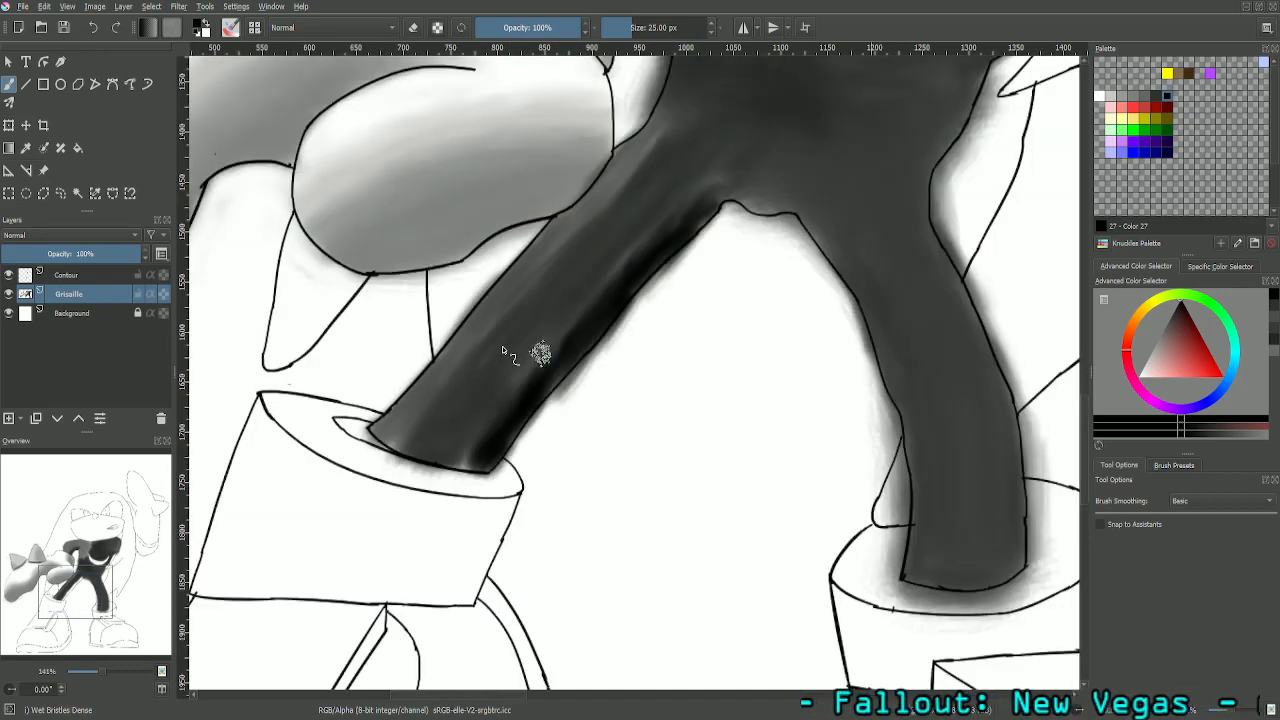
pyautogui.press('-')
pyautogui.press('-')
pyautogui.press('-')
pyautogui.press('-')
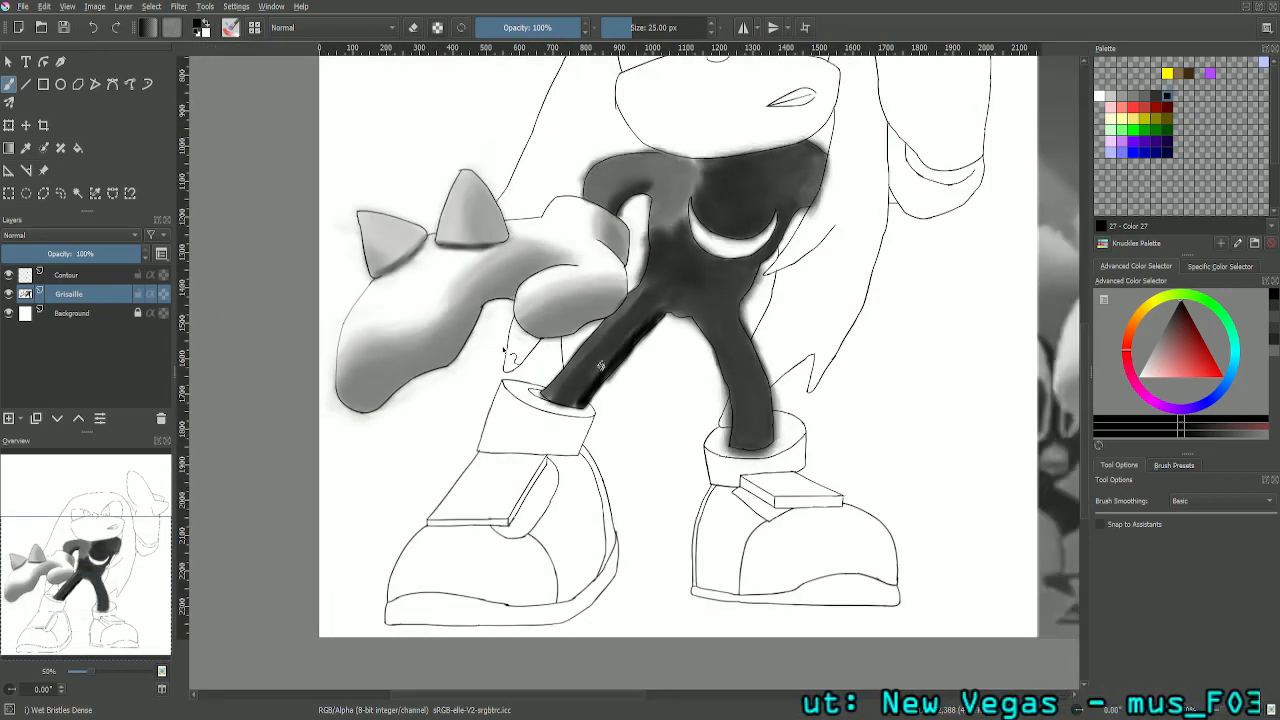
pyautogui.moveTo(100, 580); pyautogui.dragTo(163, 589)
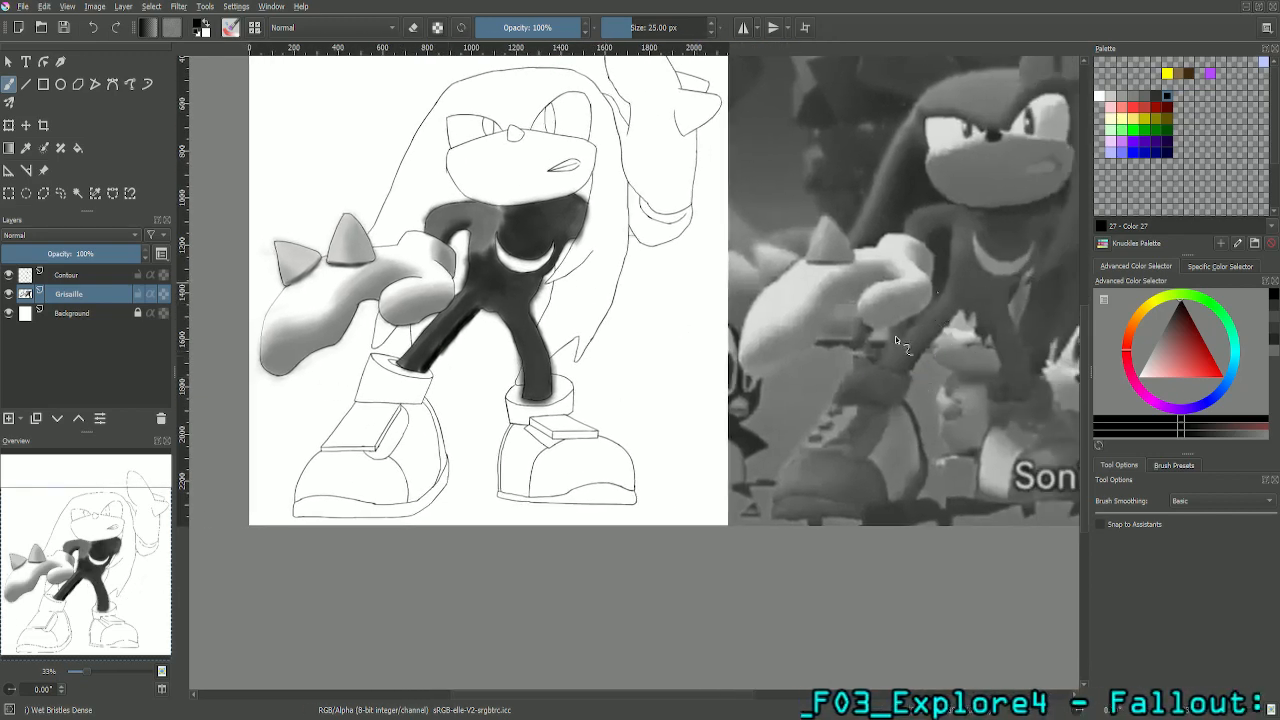
pyautogui.moveTo(101, 577); pyautogui.dragTo(138, 575)
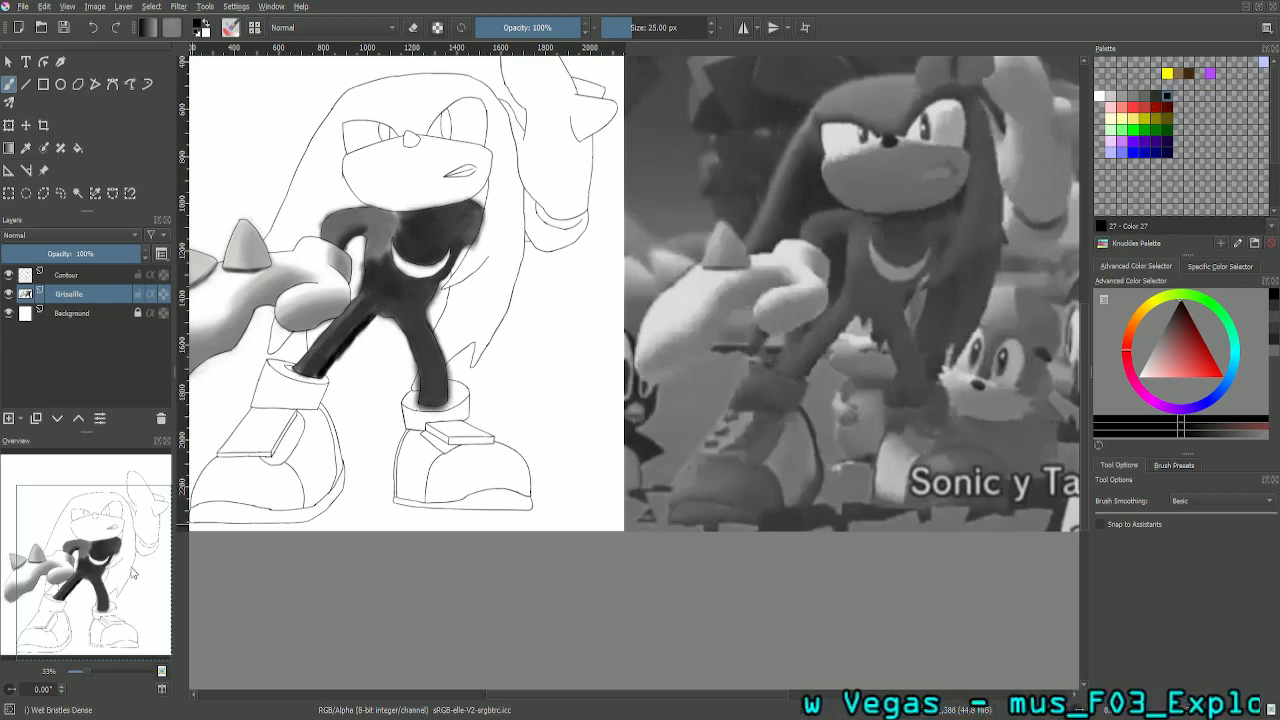
pyautogui.moveTo(133, 575); pyautogui.dragTo(57, 492)
# - Blend the inner shadow of the character's right leg into the grey, using palette Color 32 and Color 27
pyautogui.scroll(4, 57, 492)
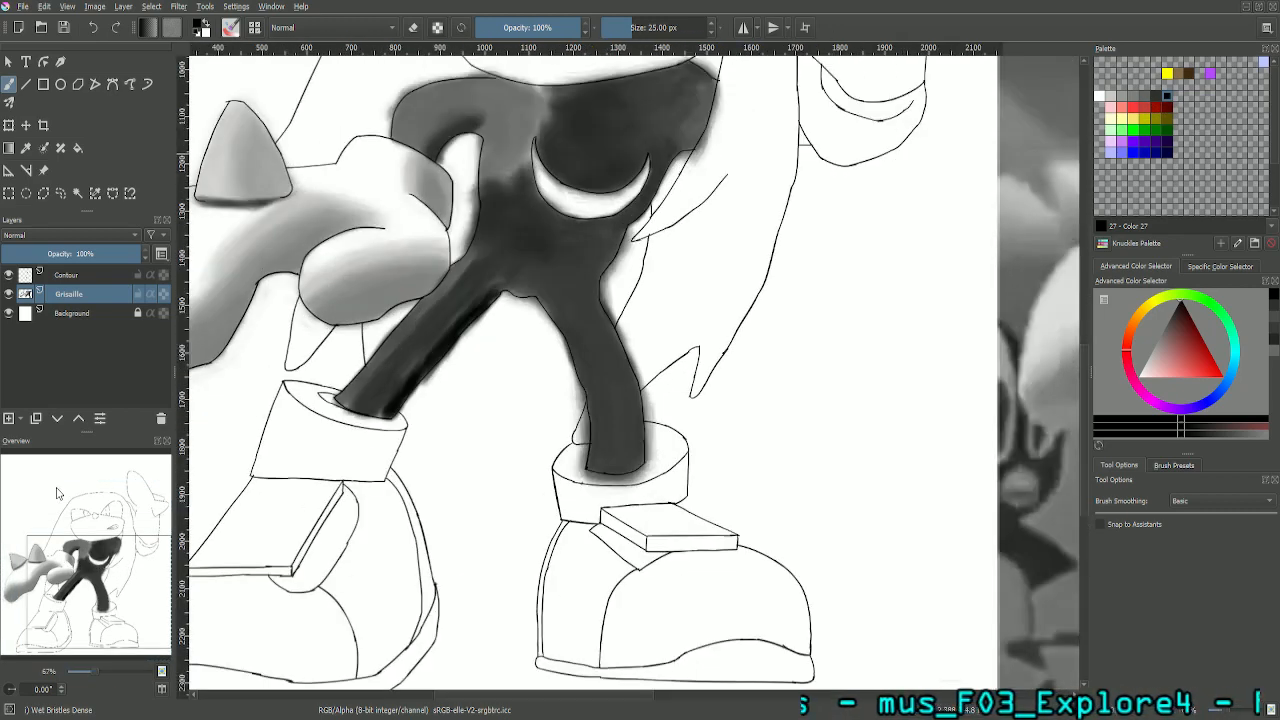
pyautogui.moveTo(107, 590); pyautogui.dragTo(65, 573)
pyautogui.scroll(1, 63, 573)
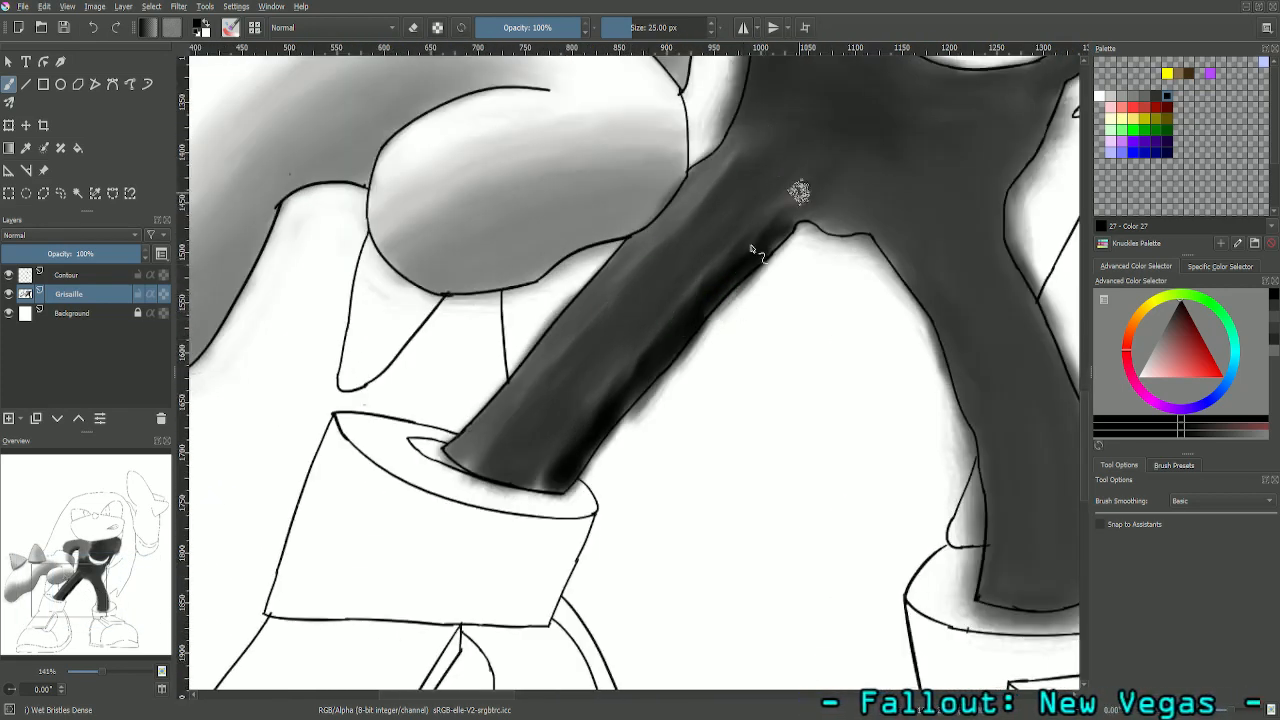
pyautogui.scroll(1, 680, 143)
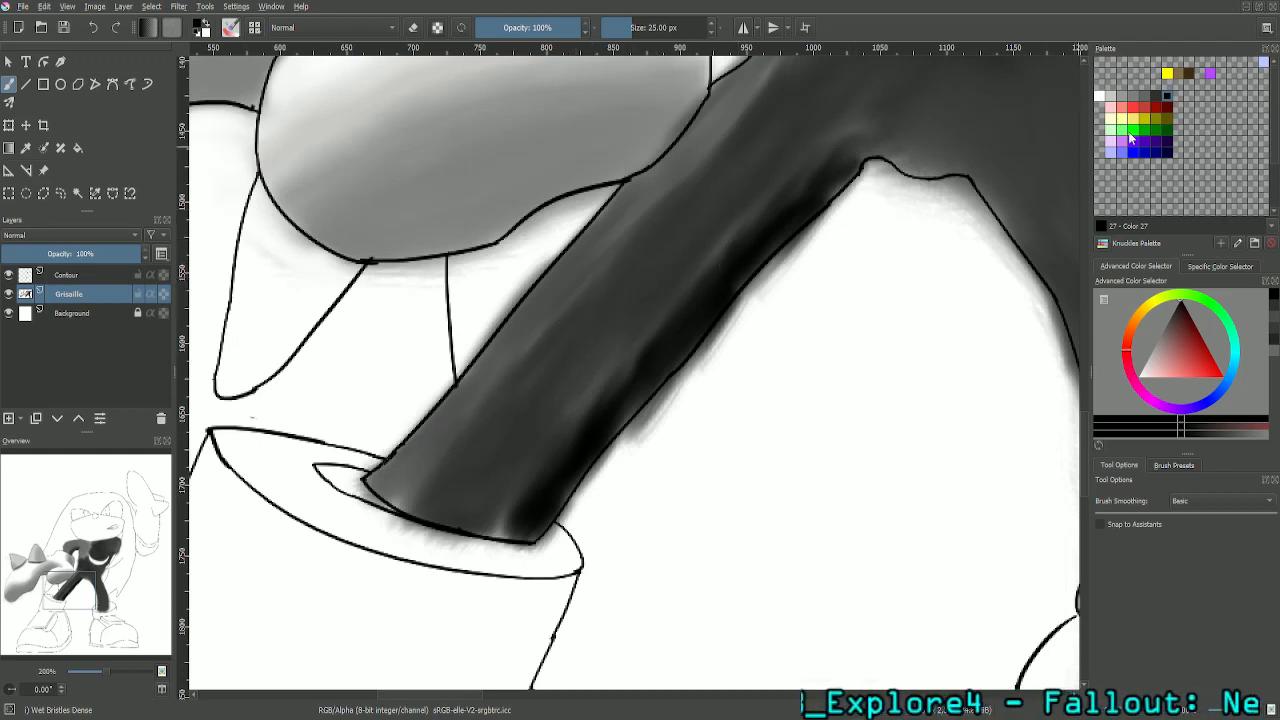
pyautogui.click(1155, 97)
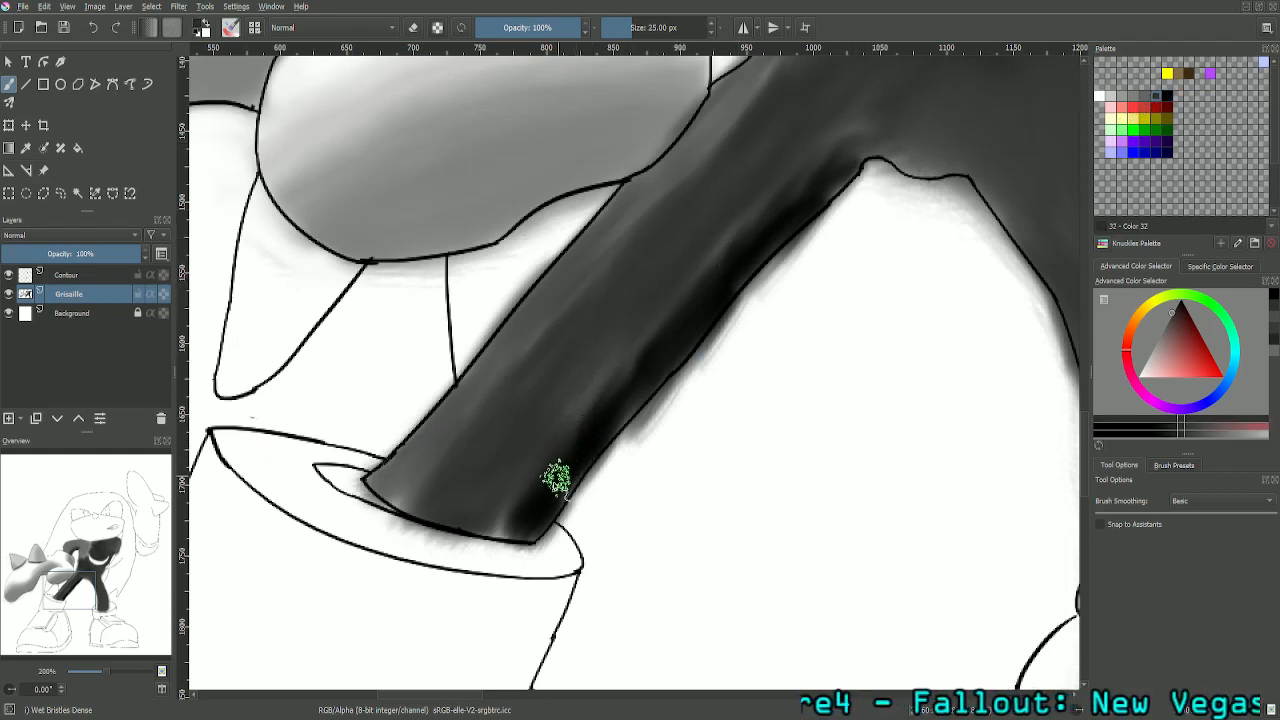
pyautogui.moveTo(518, 488)
pyautogui.mouseDown()
pyautogui.moveTo(567, 474)
pyautogui.moveTo(523, 486)
pyautogui.moveTo(533, 469)
pyautogui.moveTo(554, 463)
pyautogui.moveTo(500, 527)
pyautogui.moveTo(588, 427)
pyautogui.moveTo(532, 514)
pyautogui.moveTo(515, 504)
pyautogui.moveTo(579, 418)
pyautogui.moveTo(516, 510)
pyautogui.moveTo(556, 441)
pyautogui.moveTo(496, 518)
pyautogui.moveTo(626, 339)
pyautogui.moveTo(532, 492)
pyautogui.moveTo(509, 514)
pyautogui.moveTo(494, 508)
pyautogui.moveTo(580, 403)
pyautogui.moveTo(538, 480)
pyautogui.moveTo(705, 292)
pyautogui.mouseUp()
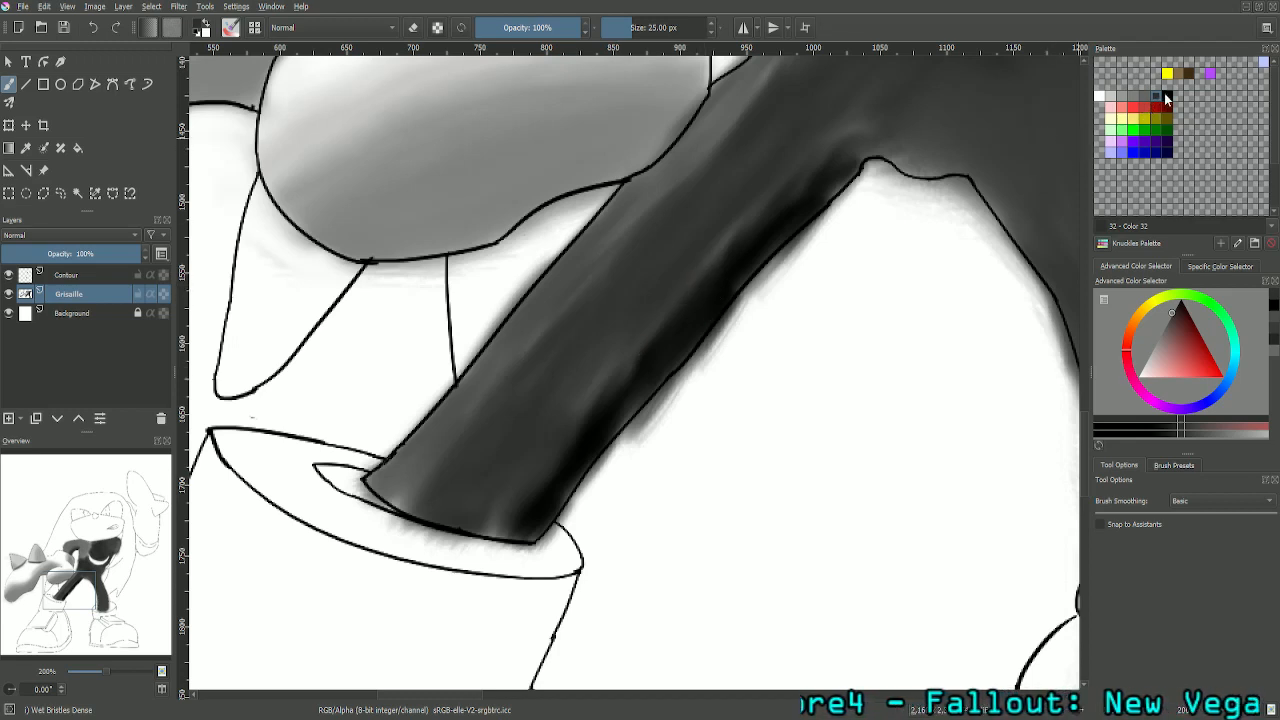
pyautogui.click(1167, 99)
pyautogui.moveTo(565, 512)
pyautogui.mouseDown()
pyautogui.moveTo(516, 505)
pyautogui.moveTo(513, 537)
pyautogui.moveTo(534, 502)
pyautogui.moveTo(516, 537)
pyautogui.moveTo(511, 497)
pyautogui.moveTo(498, 520)
pyautogui.moveTo(511, 529)
pyautogui.moveTo(562, 471)
pyautogui.moveTo(490, 532)
pyautogui.moveTo(556, 432)
pyautogui.moveTo(506, 528)
pyautogui.moveTo(573, 466)
pyautogui.moveTo(529, 507)
pyautogui.moveTo(575, 410)
pyautogui.moveTo(522, 509)
pyautogui.moveTo(558, 474)
pyautogui.moveTo(564, 430)
pyautogui.moveTo(594, 430)
pyautogui.moveTo(625, 379)
pyautogui.moveTo(571, 434)
pyautogui.moveTo(630, 366)
pyautogui.moveTo(562, 442)
pyautogui.moveTo(540, 435)
pyautogui.moveTo(605, 352)
pyautogui.moveTo(702, 292)
pyautogui.moveTo(833, 250)
pyautogui.moveTo(596, 391)
pyautogui.moveTo(569, 449)
pyautogui.moveTo(544, 436)
pyautogui.moveTo(580, 414)
pyautogui.moveTo(542, 476)
pyautogui.moveTo(640, 352)
pyautogui.mouseUp()
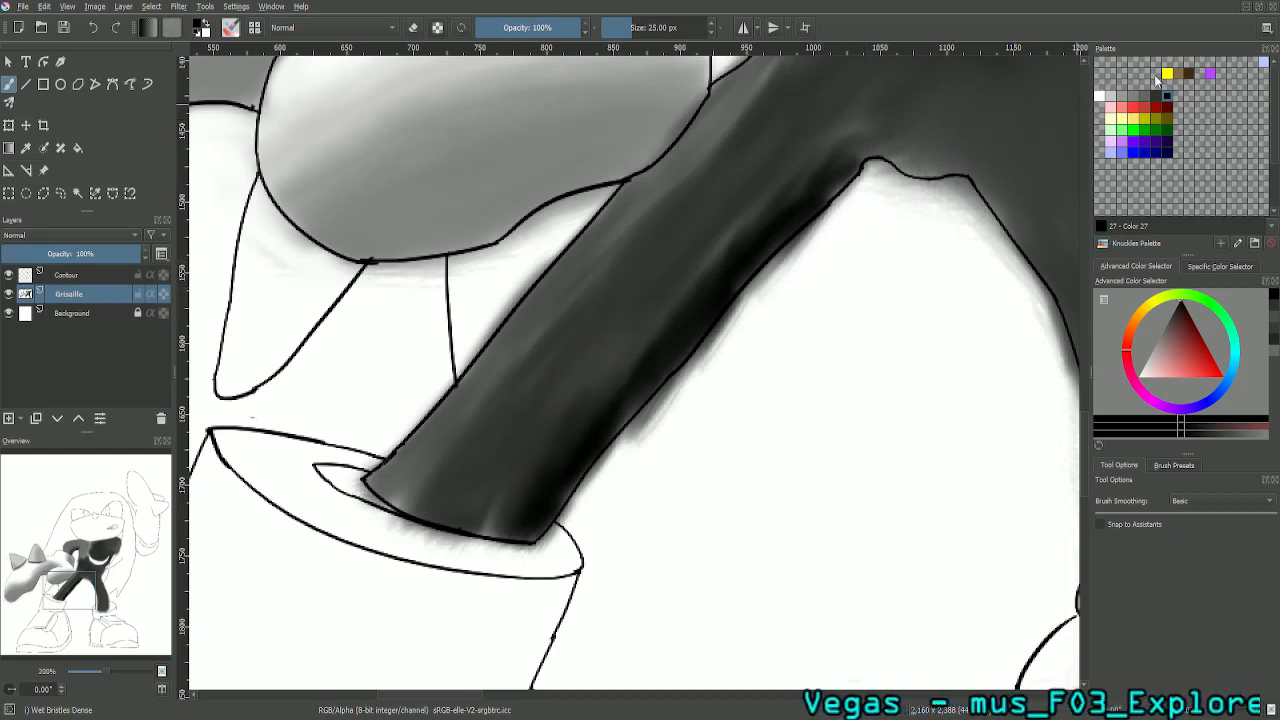
# - Select palette Color 32 and set the brush size to 10 px for fine shading on the character's right leg
pyautogui.hotkey('ctrl', '+')
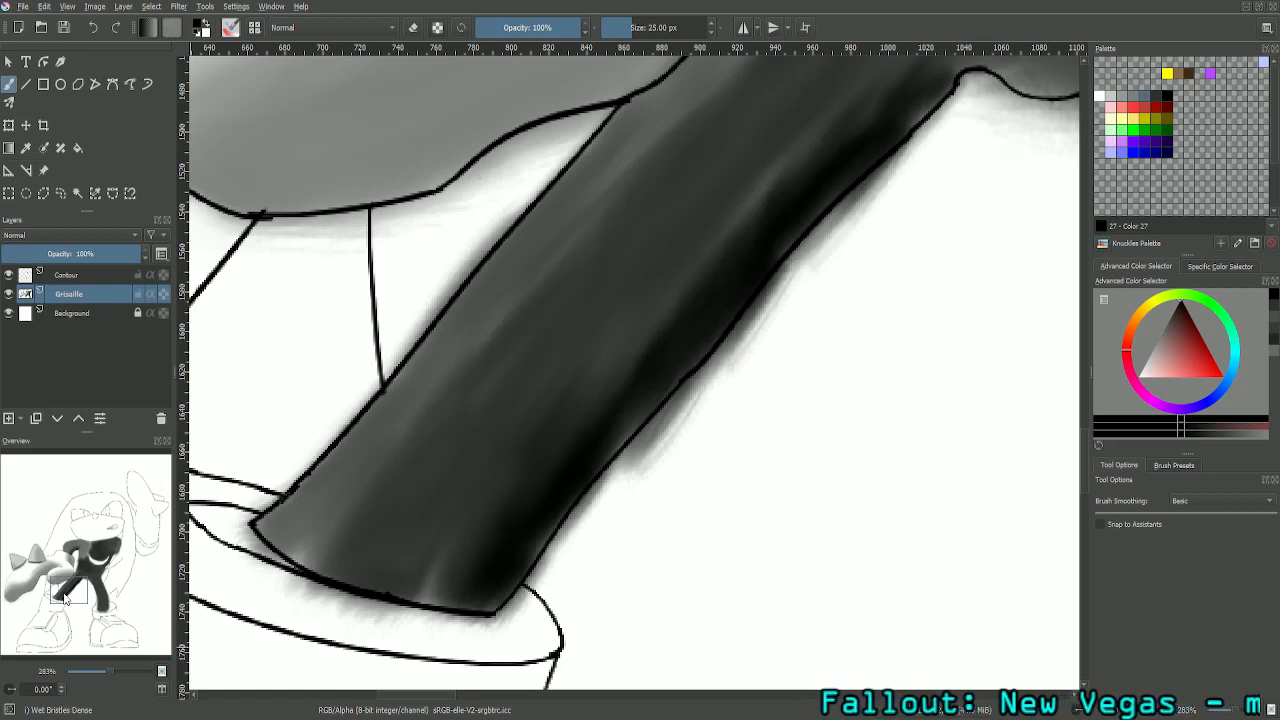
pyautogui.moveTo(65, 598); pyautogui.dragTo(70, 595)
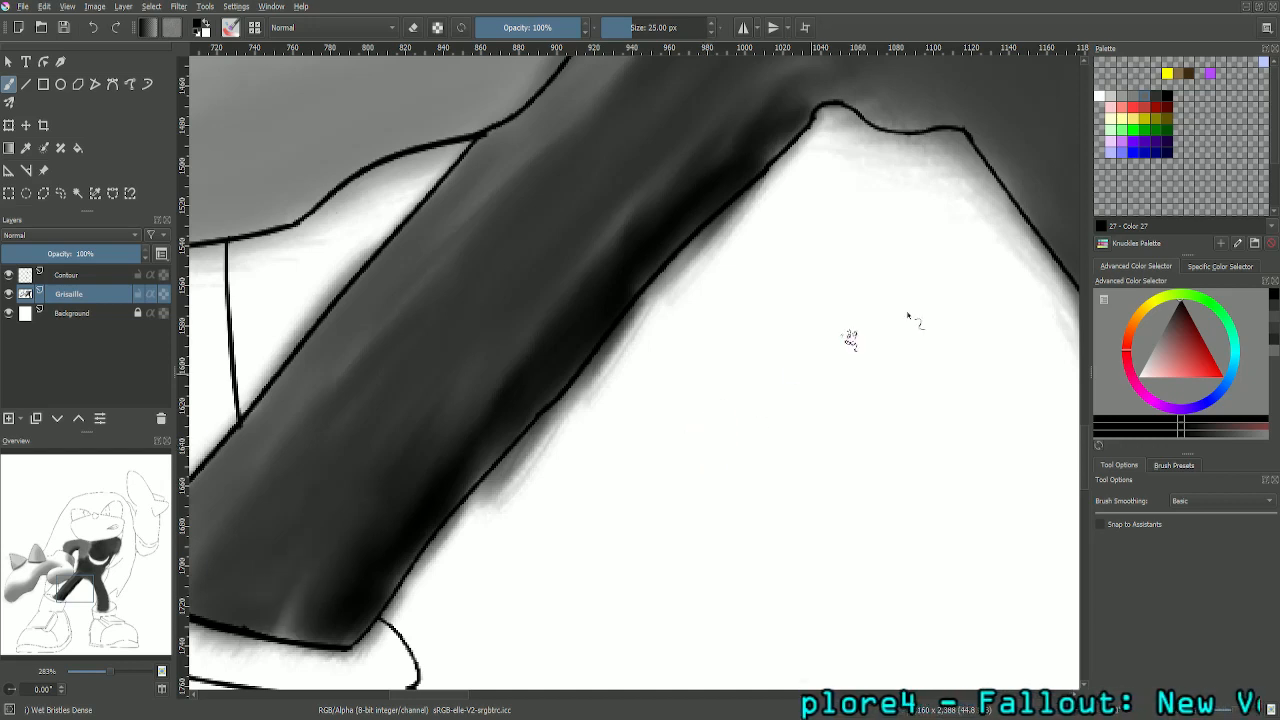
pyautogui.click(1157, 96)
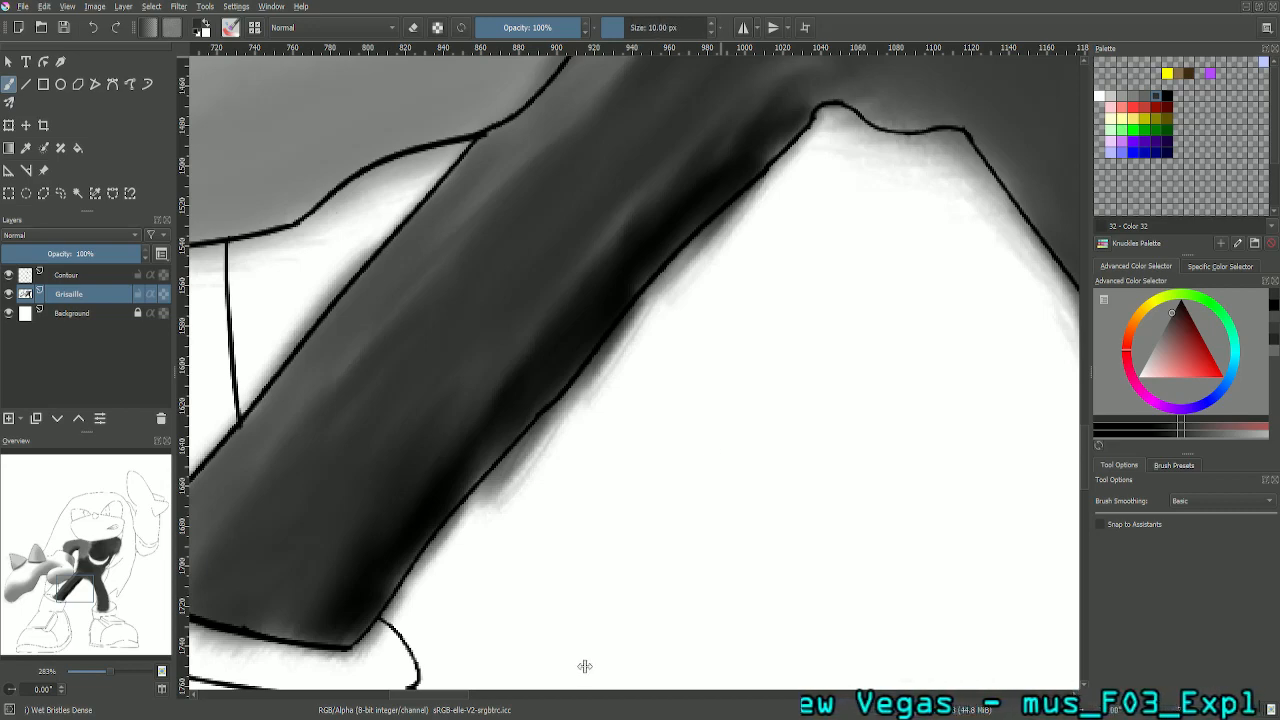
pyautogui.moveTo(500, 389); pyautogui.dragTo(708, 172)
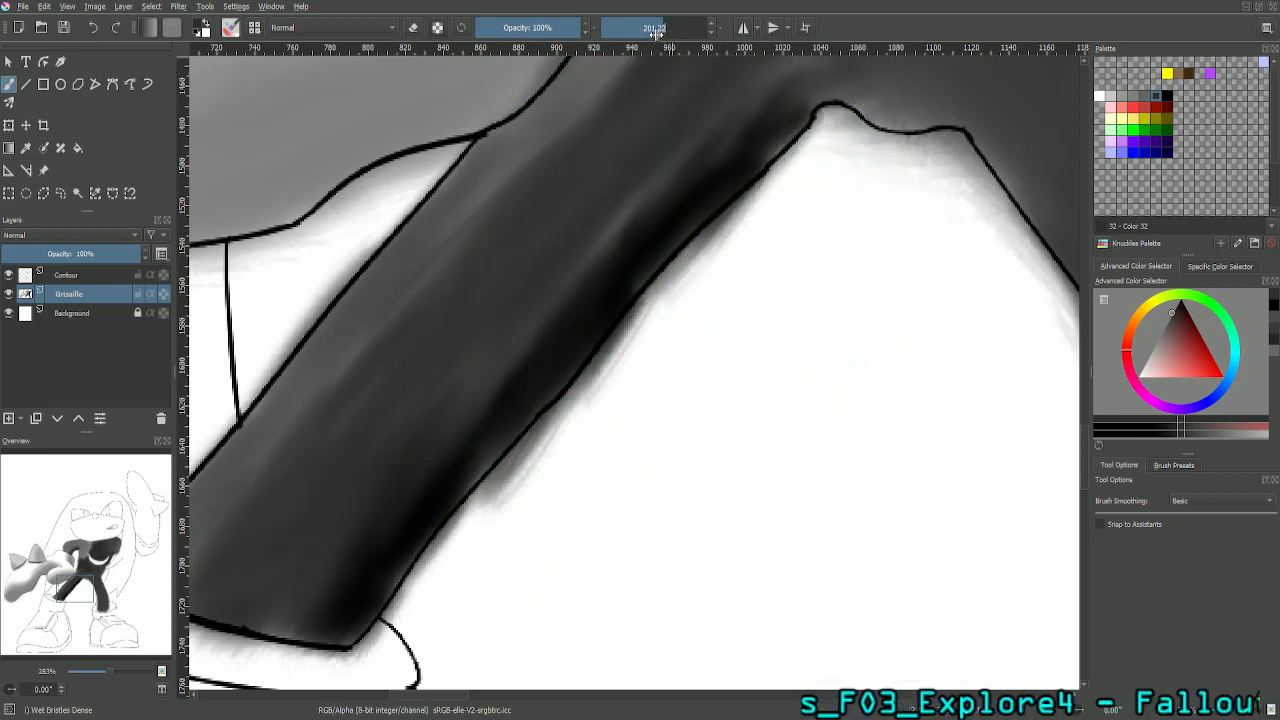
pyautogui.press('Return')
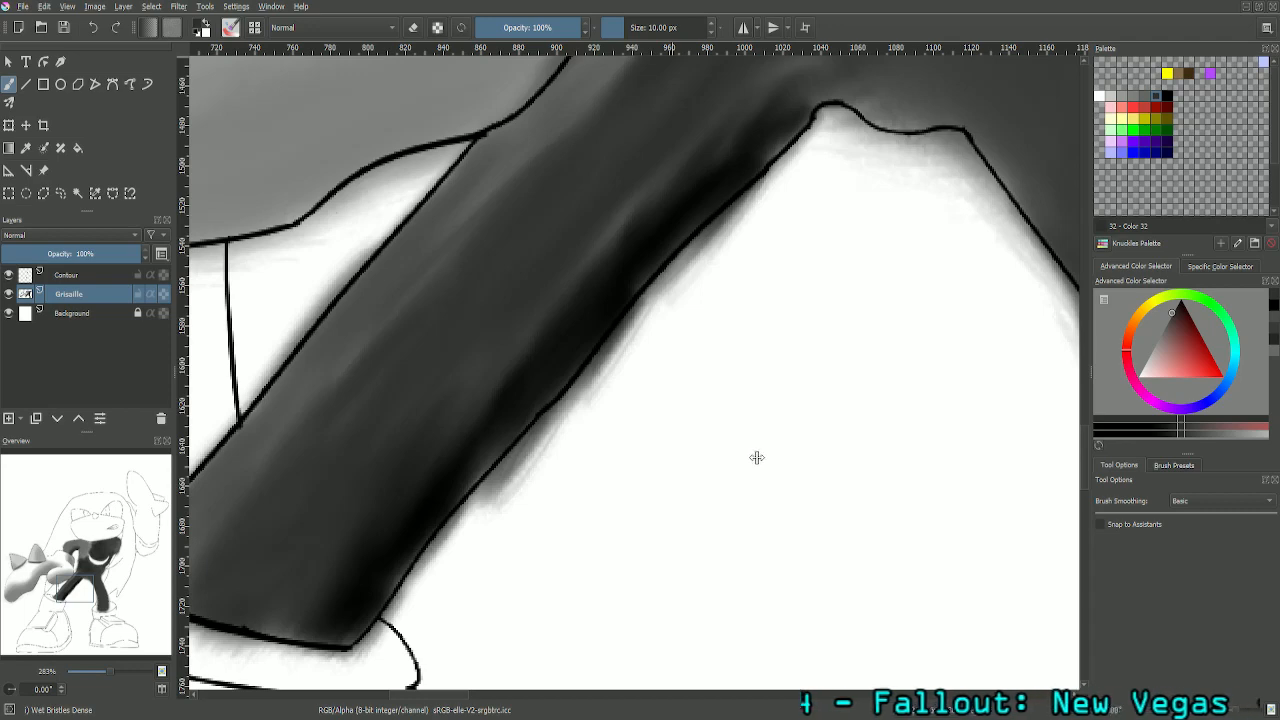
pyautogui.keyDown('shift'); pyautogui.moveTo(757, 458); pyautogui.dragTo(997, 458); pyautogui.keyUp('shift')
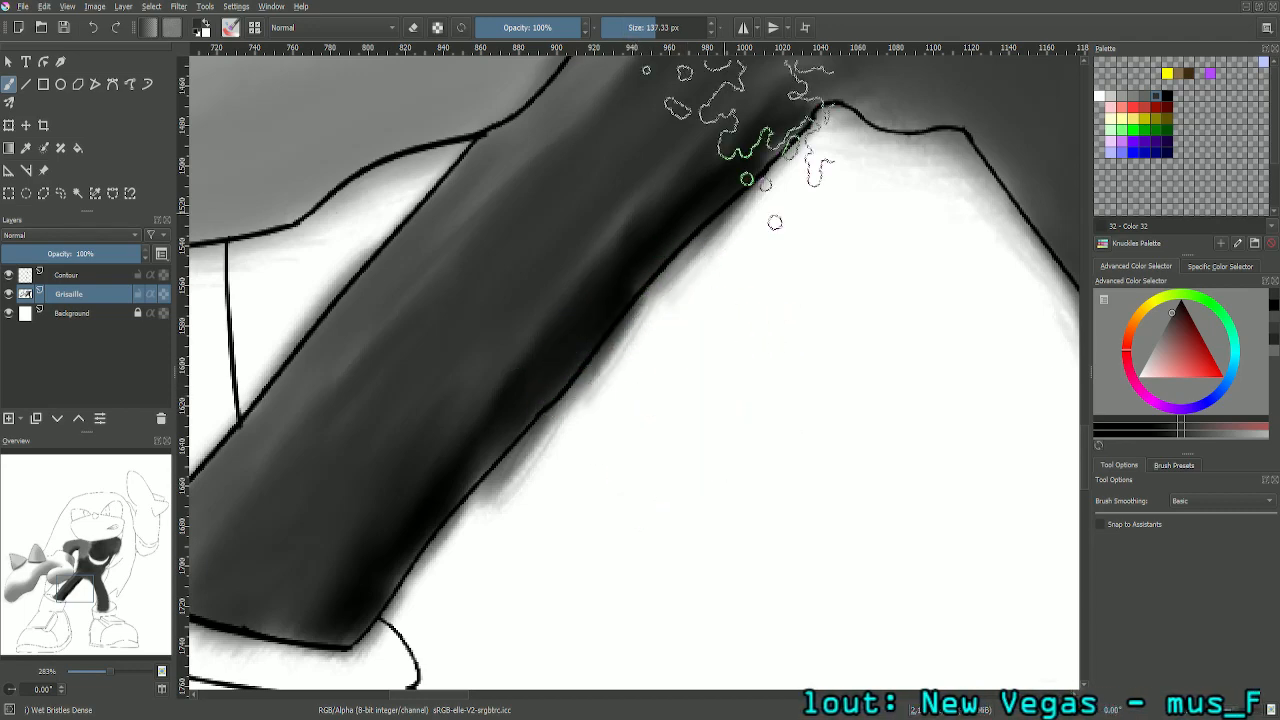
pyautogui.click(689, 26)
pyautogui.write('10')
pyautogui.press('Return')
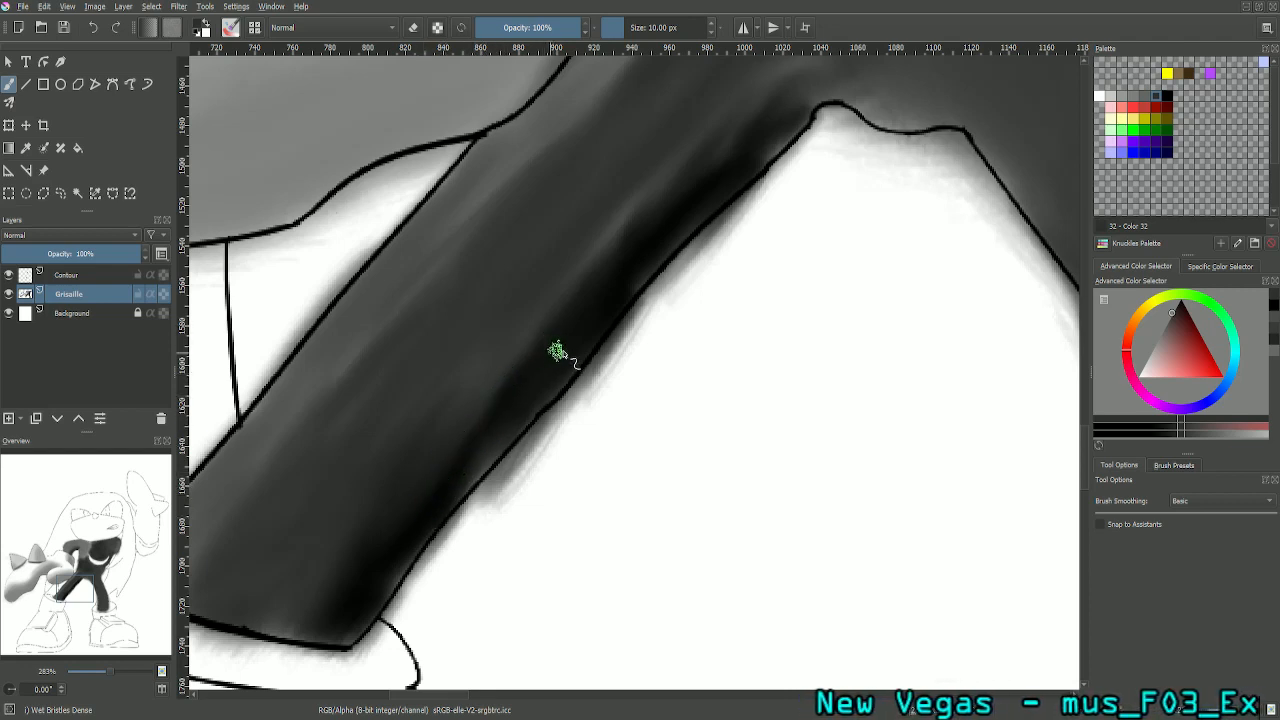
# - Deepen and smooth the shadow along the right leg's inner edge, from mid-leg to the ankle cuff, with palette Color 27
pyautogui.scroll(1, 594, 200)
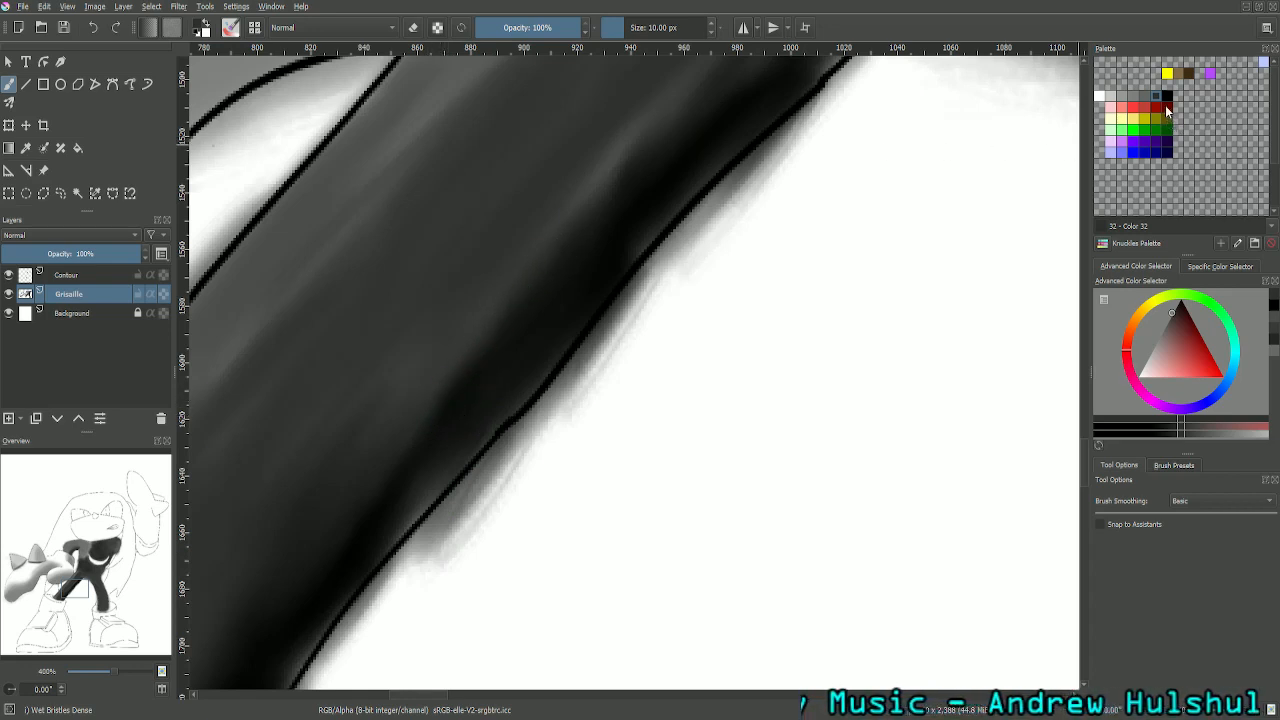
pyautogui.click(1167, 98)
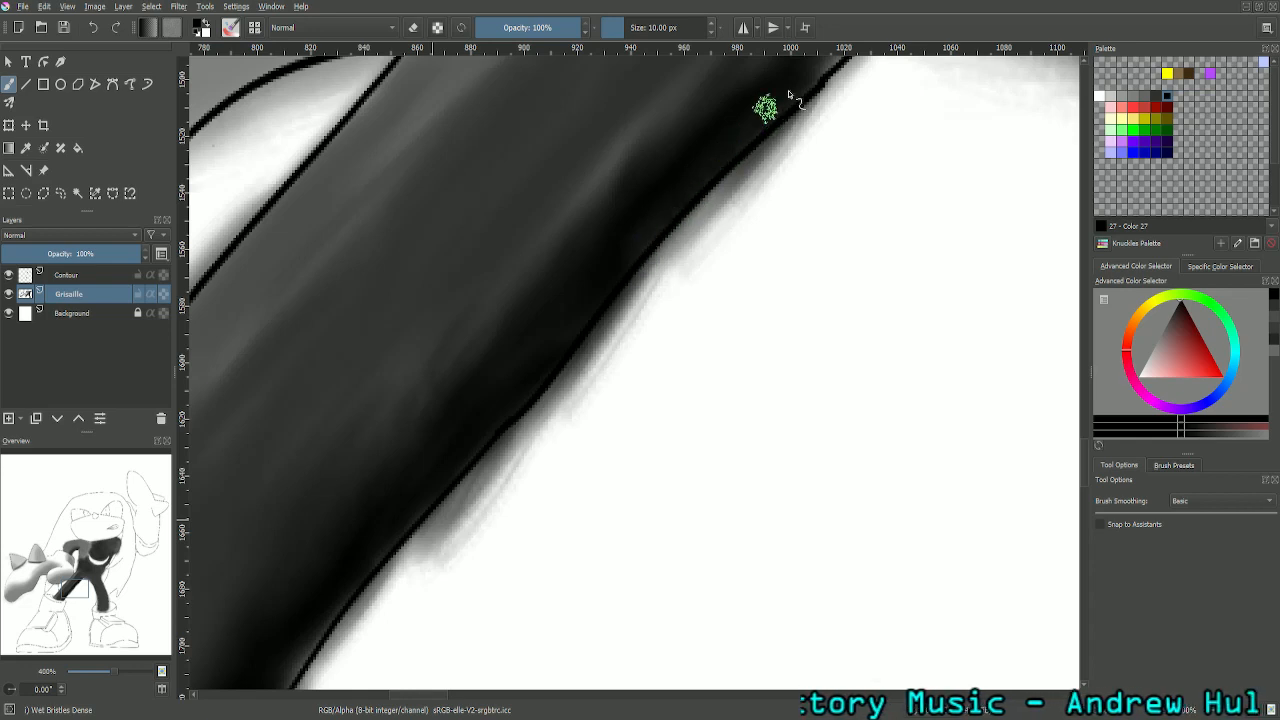
pyautogui.moveTo(765, 108); pyautogui.dragTo(824, 70)
pyautogui.moveTo(71, 585); pyautogui.dragTo(67, 591)
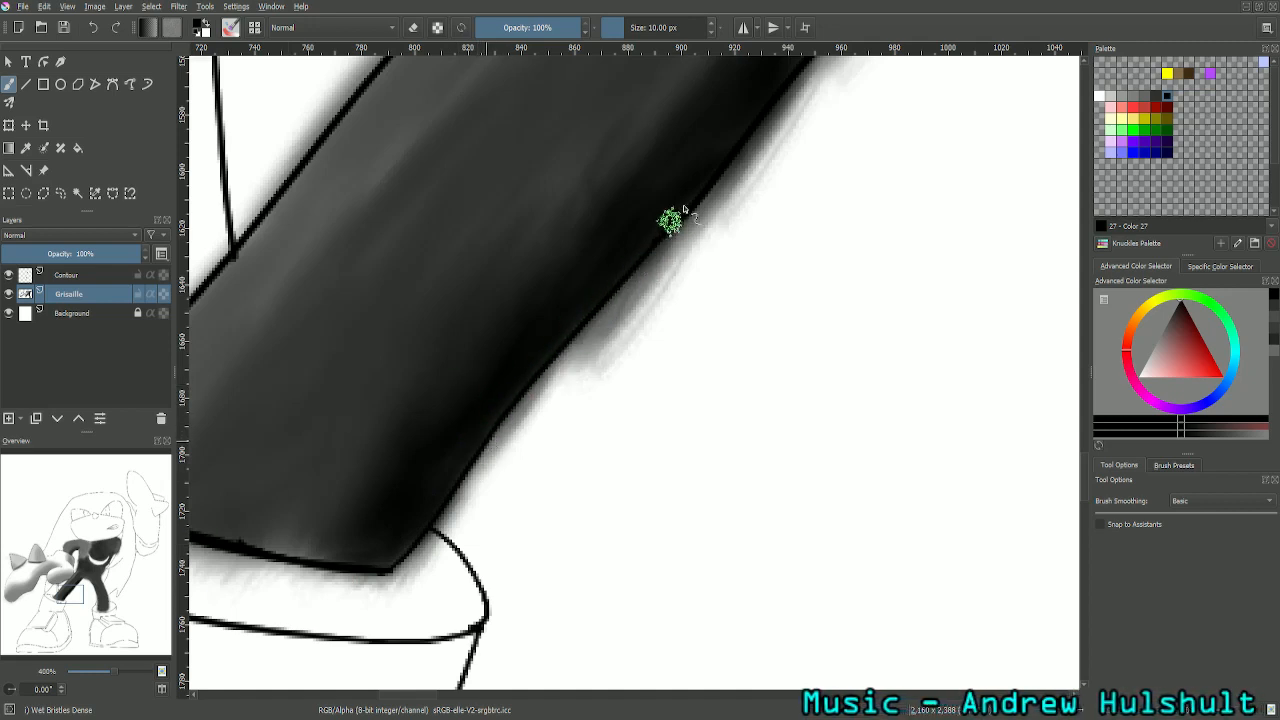
pyautogui.moveTo(65, 598); pyautogui.dragTo(76, 586)
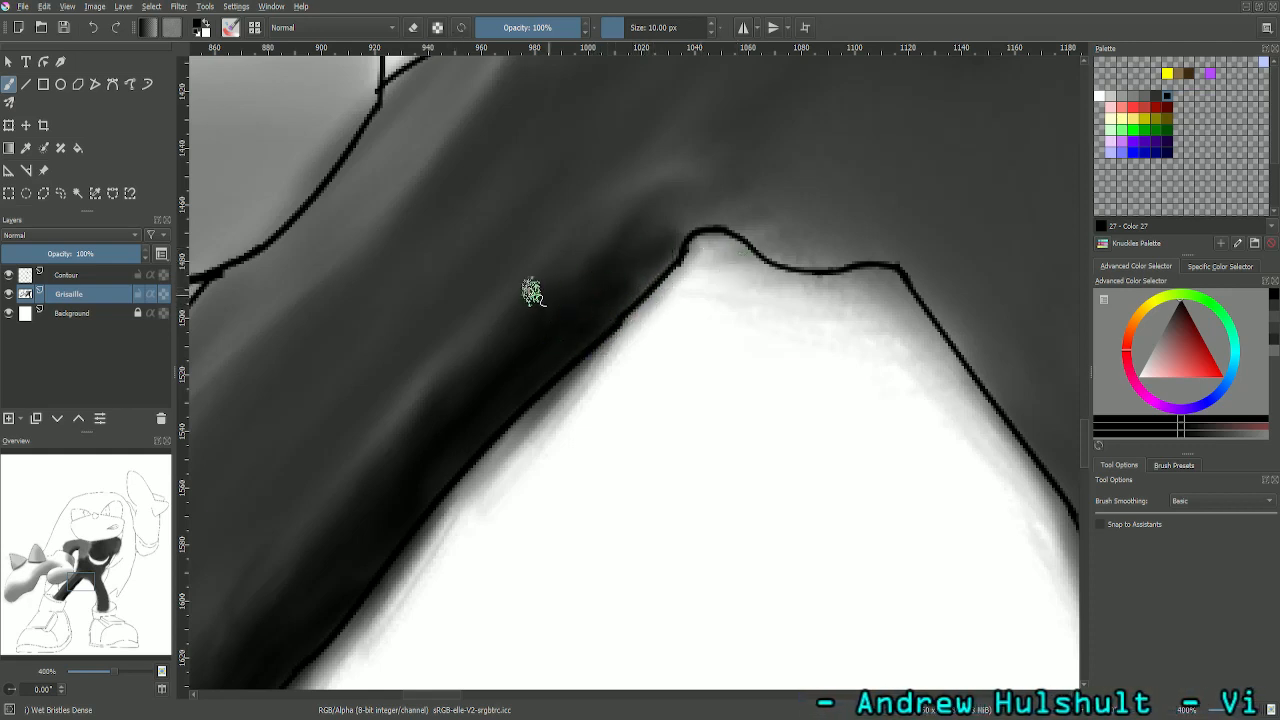
# - Blend the inner shadow of the right leg from the crotch down to the cuff, using palette Color 32 and Color 27
pyautogui.click(1163, 96)
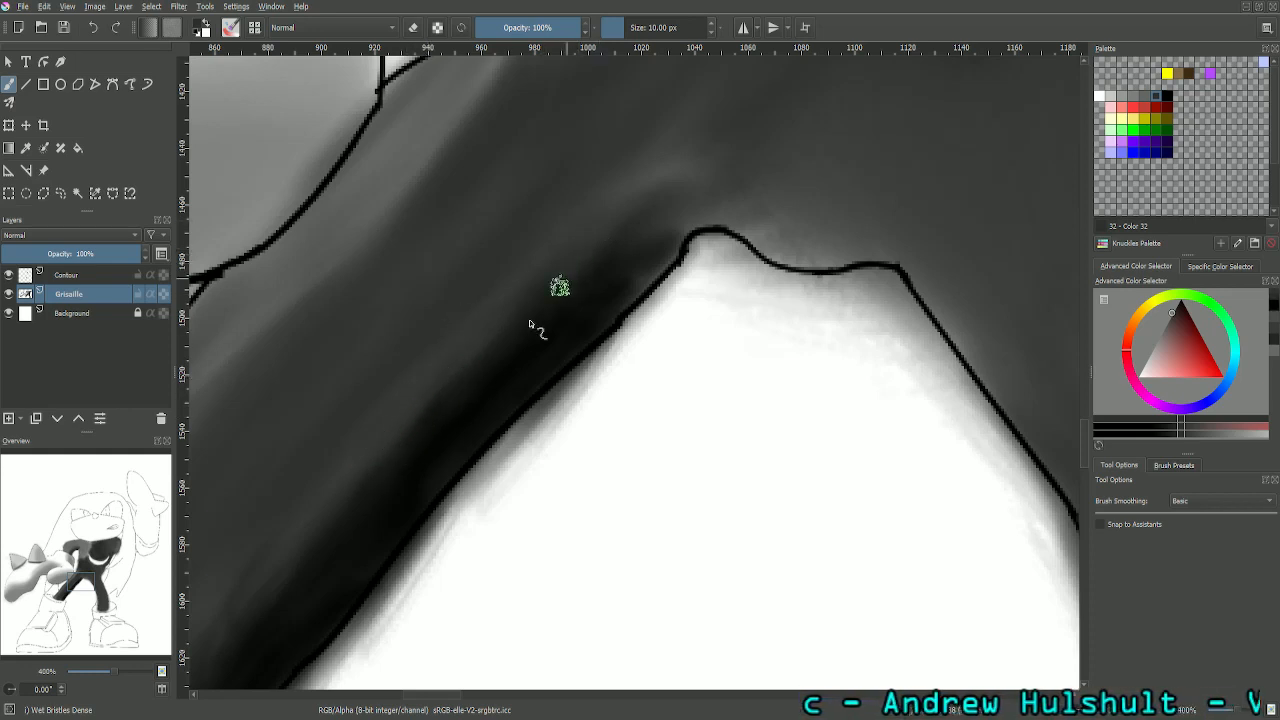
pyautogui.click(1165, 95)
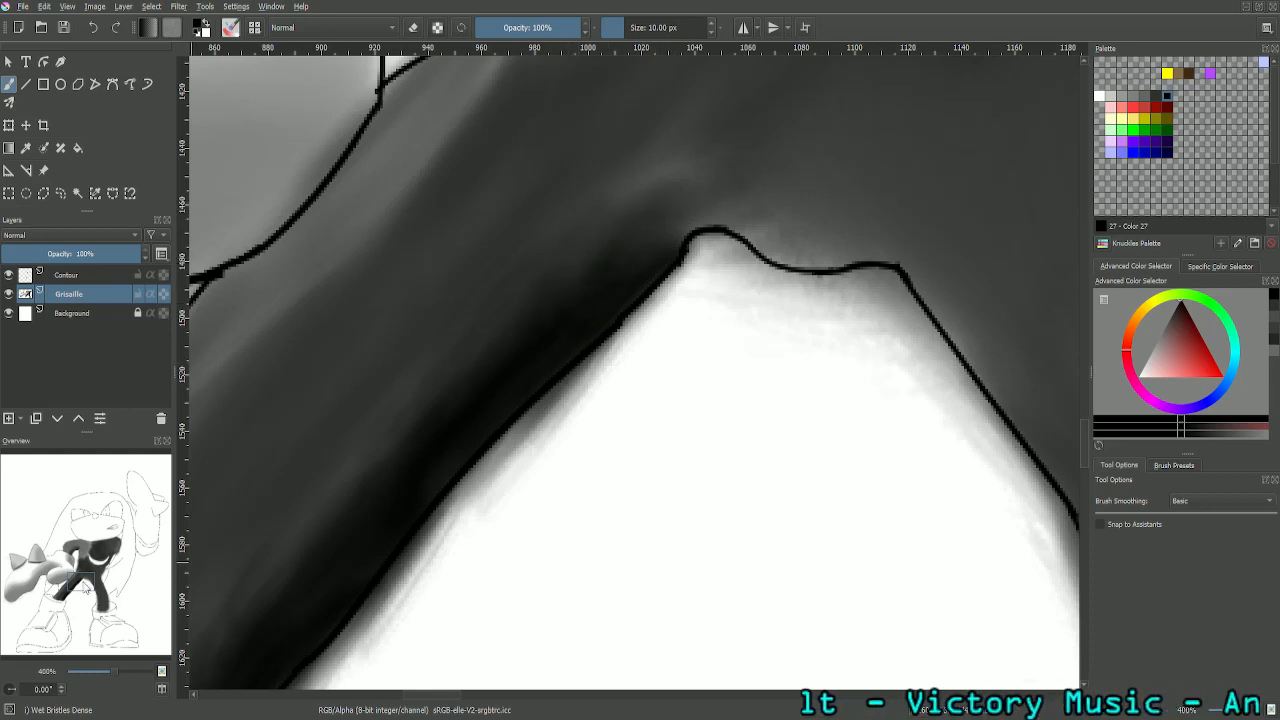
pyautogui.moveTo(83, 584); pyautogui.dragTo(77, 592)
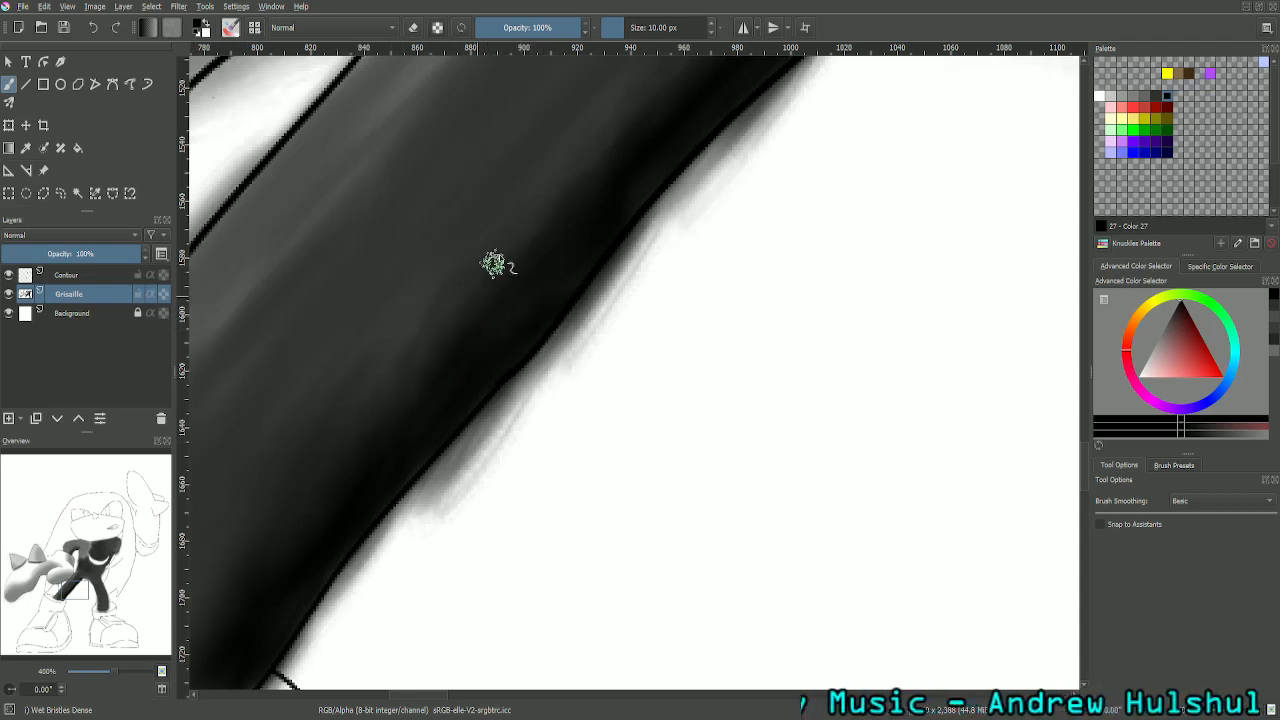
pyautogui.moveTo(521, 266); pyautogui.dragTo(740, 212)
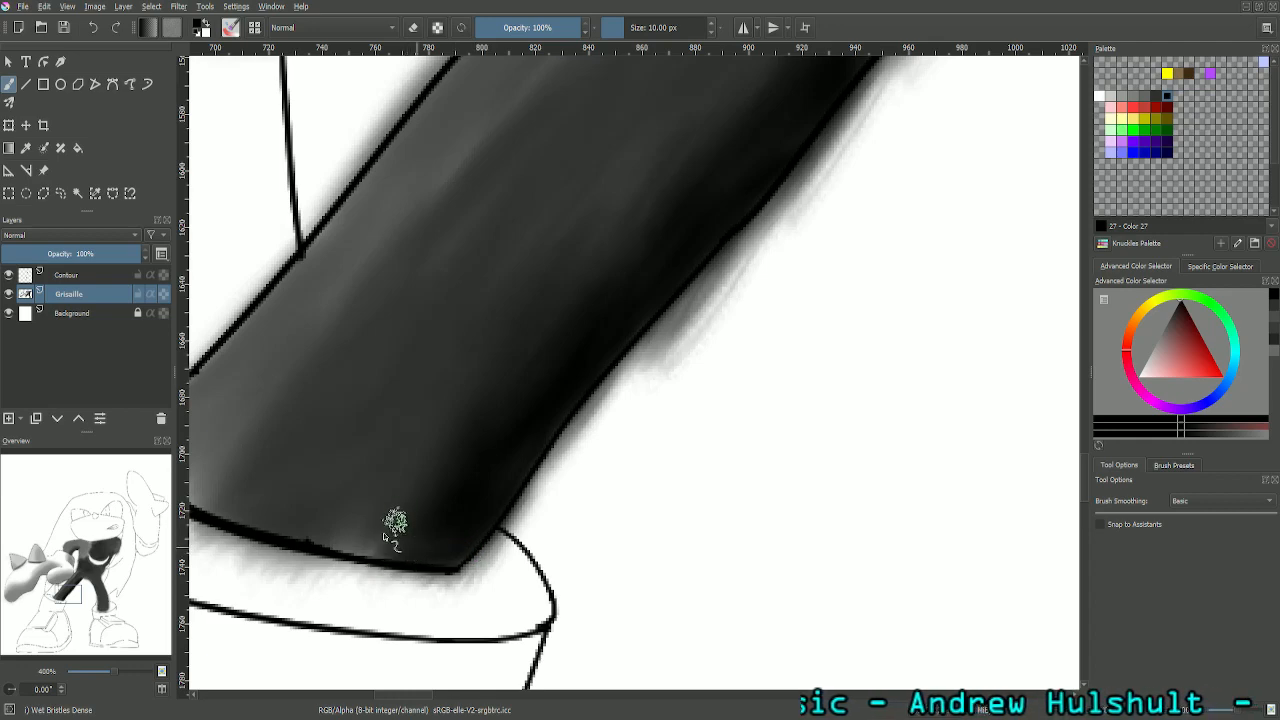
# - Paint soft lighter tones along the right leg's outer side, from cuff to hip, using palette Color 31 and Color 32
pyautogui.scroll(-3, 704, 289)
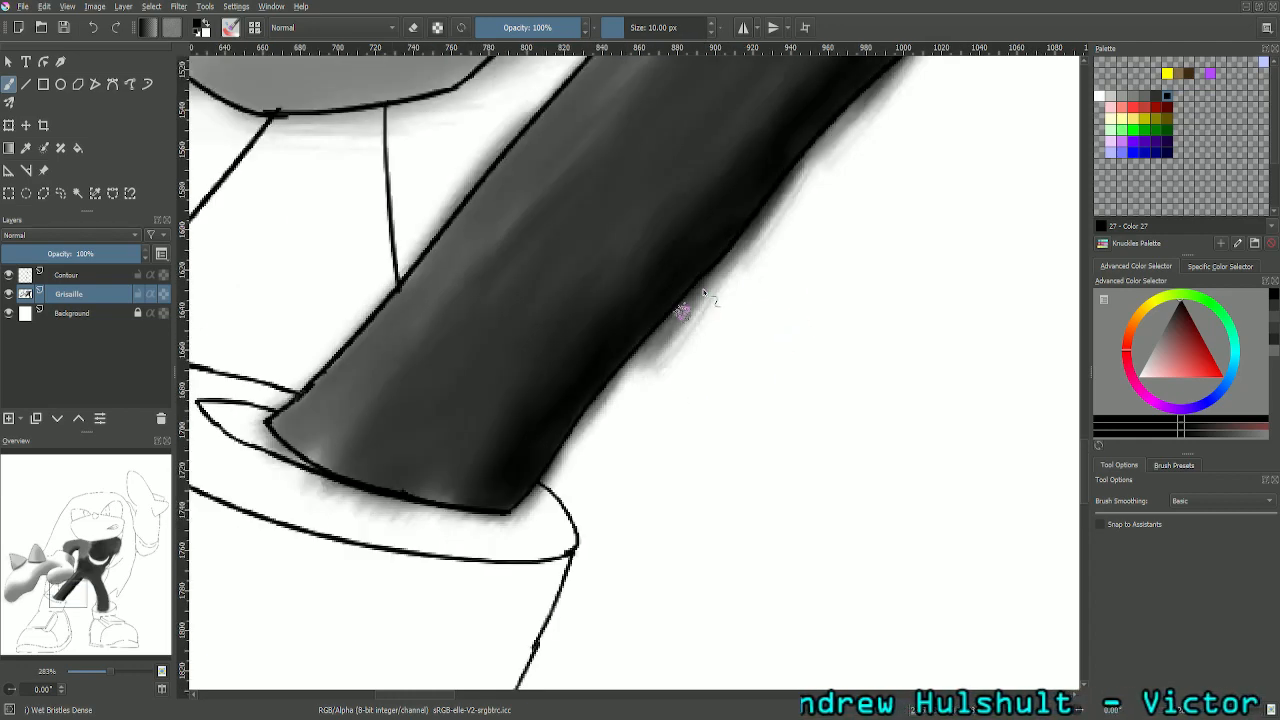
pyautogui.scroll(-1, 704, 291)
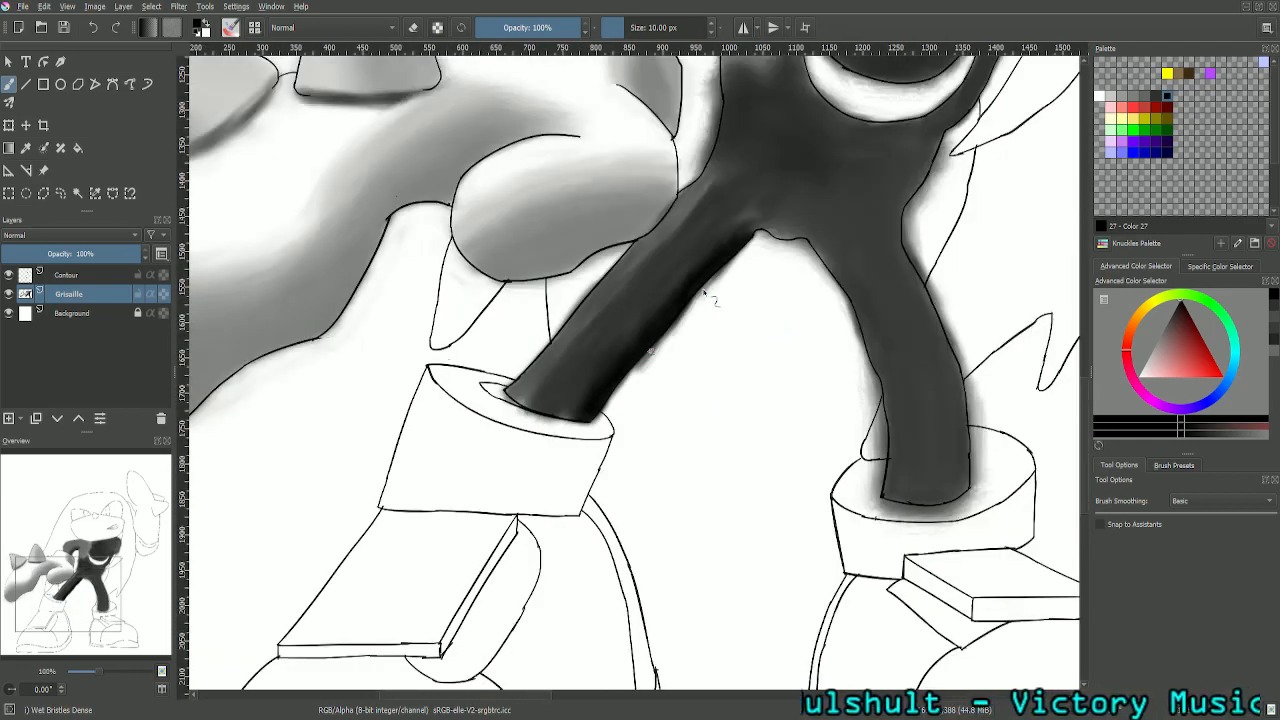
pyautogui.scroll(2, 704, 291)
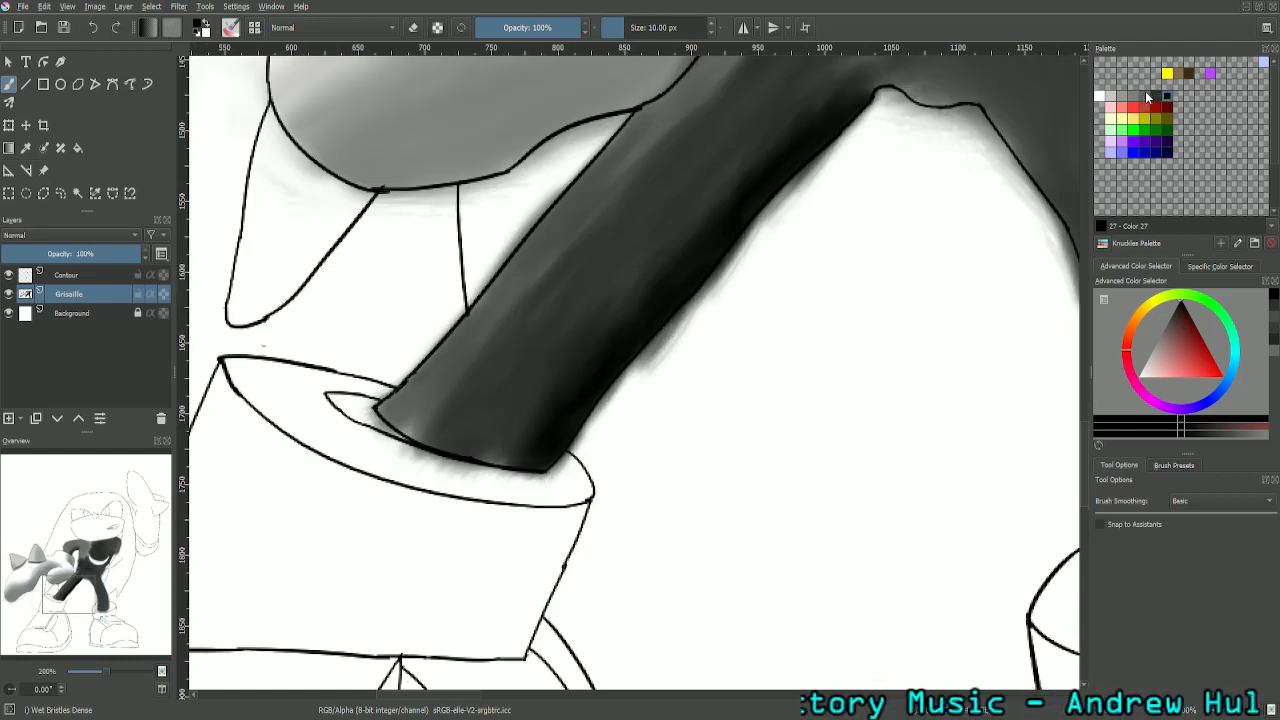
pyautogui.click(1148, 96)
pyautogui.hotkey('ctrl', '+')
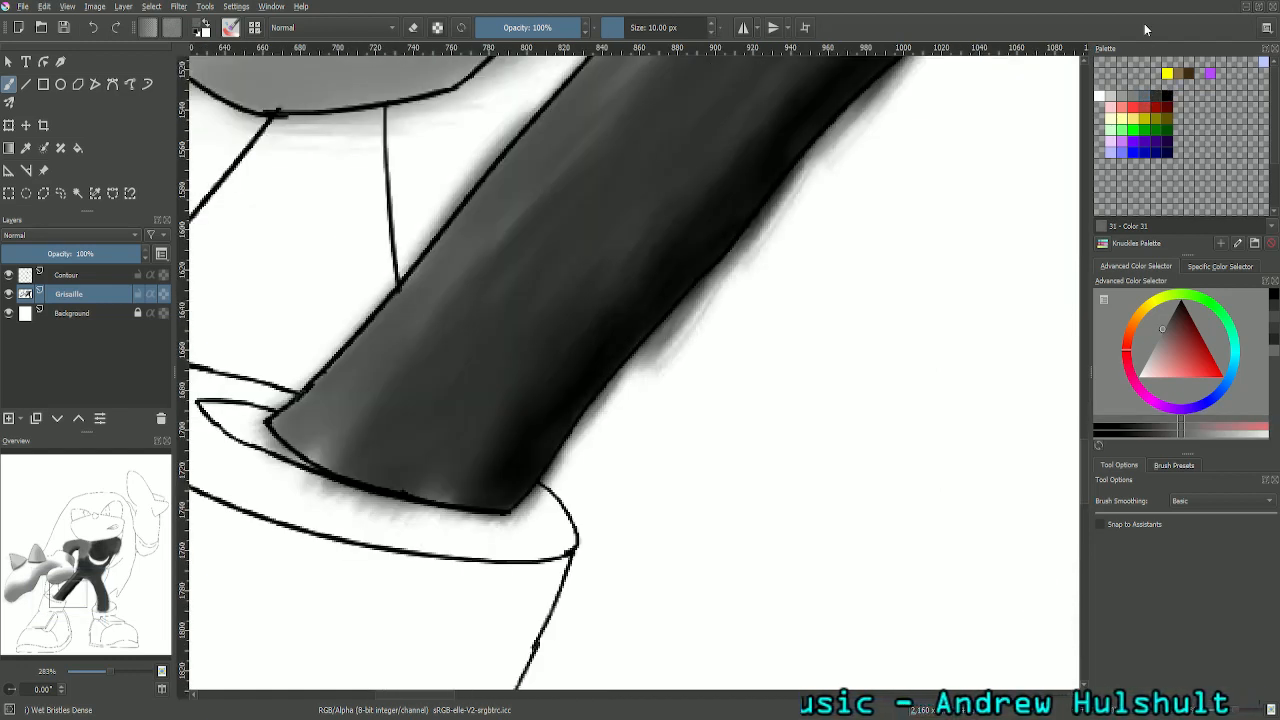
pyautogui.moveTo(76, 602); pyautogui.dragTo(71, 600)
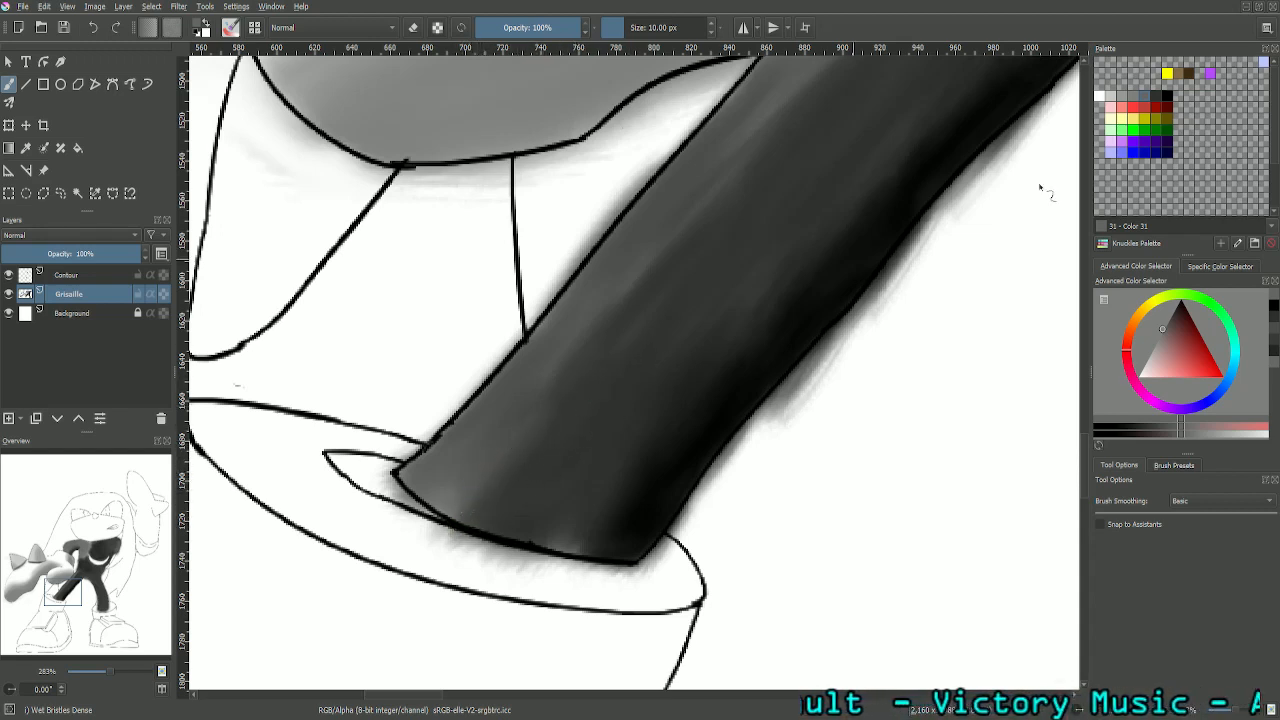
pyautogui.click(1157, 97)
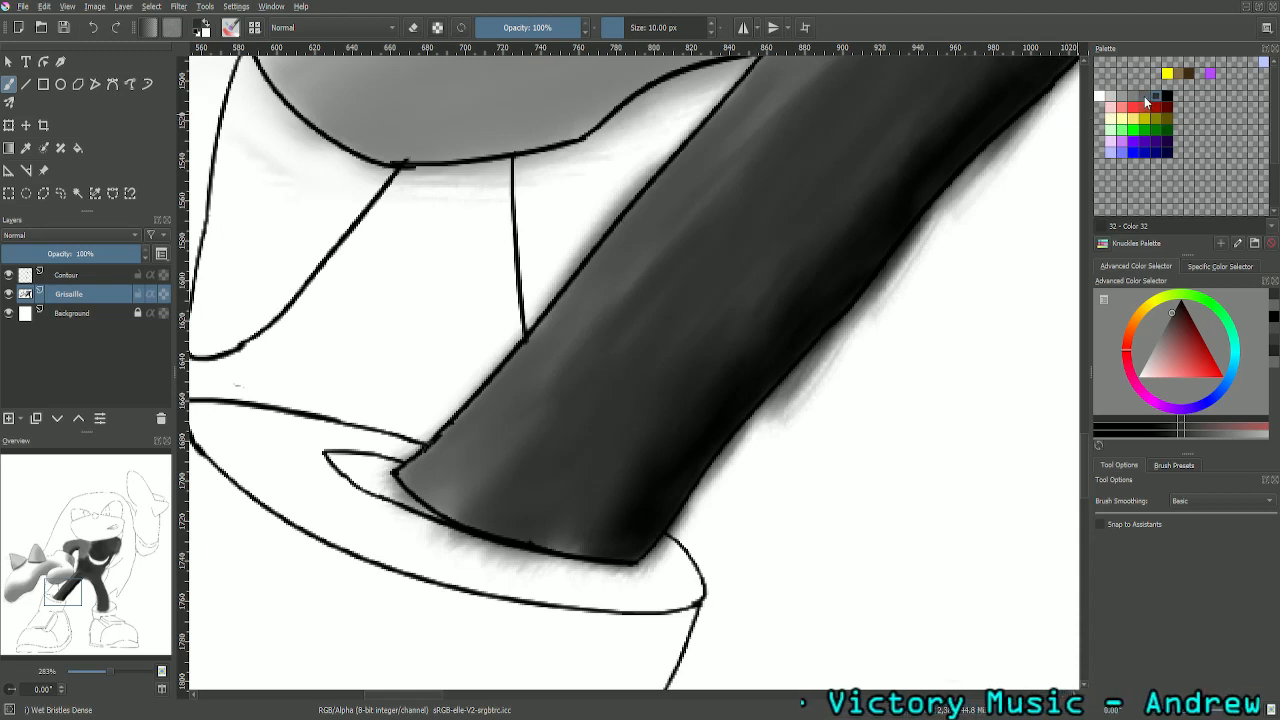
pyautogui.click(1138, 101)
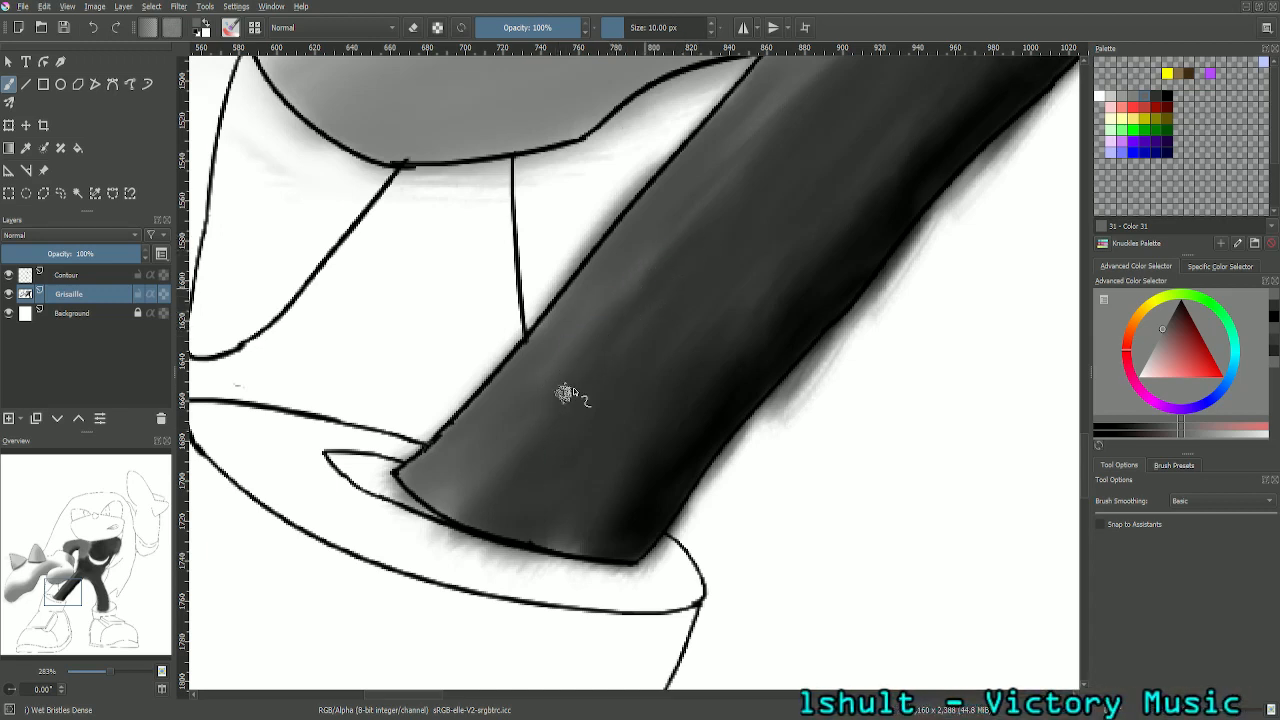
pyautogui.moveTo(69, 585); pyautogui.dragTo(74, 581)
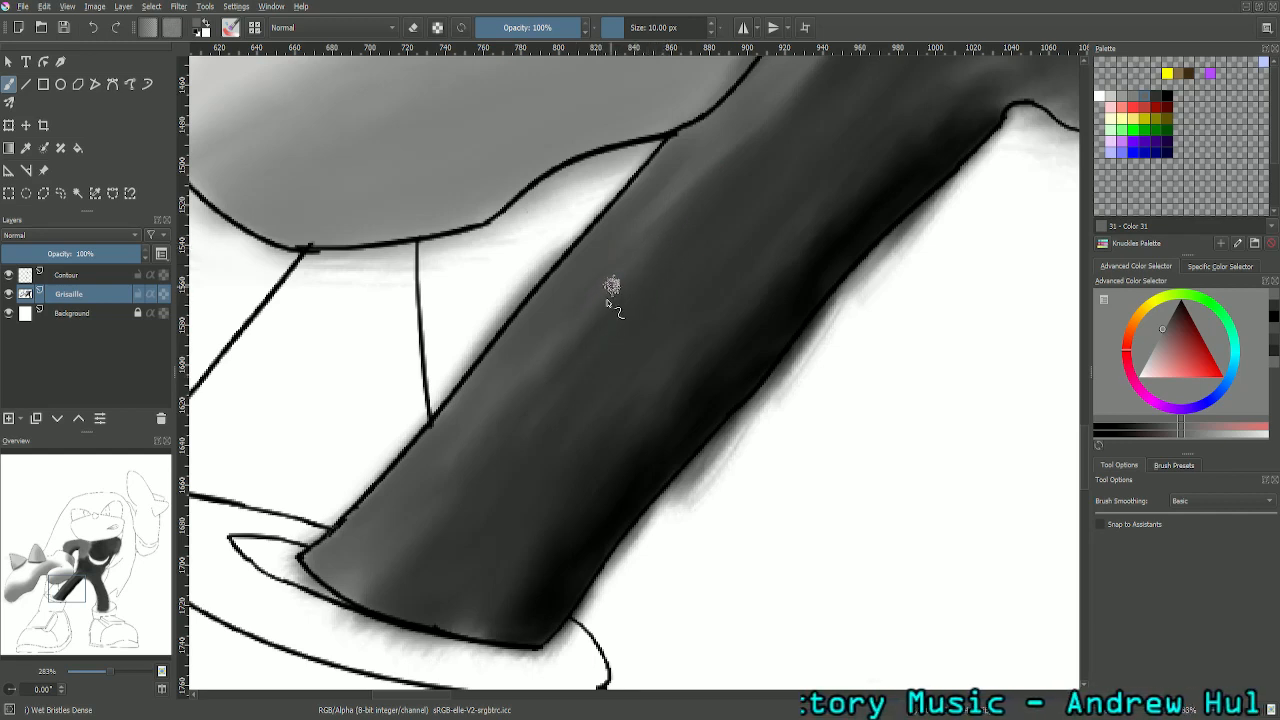
pyautogui.moveTo(76, 589); pyautogui.dragTo(82, 581)
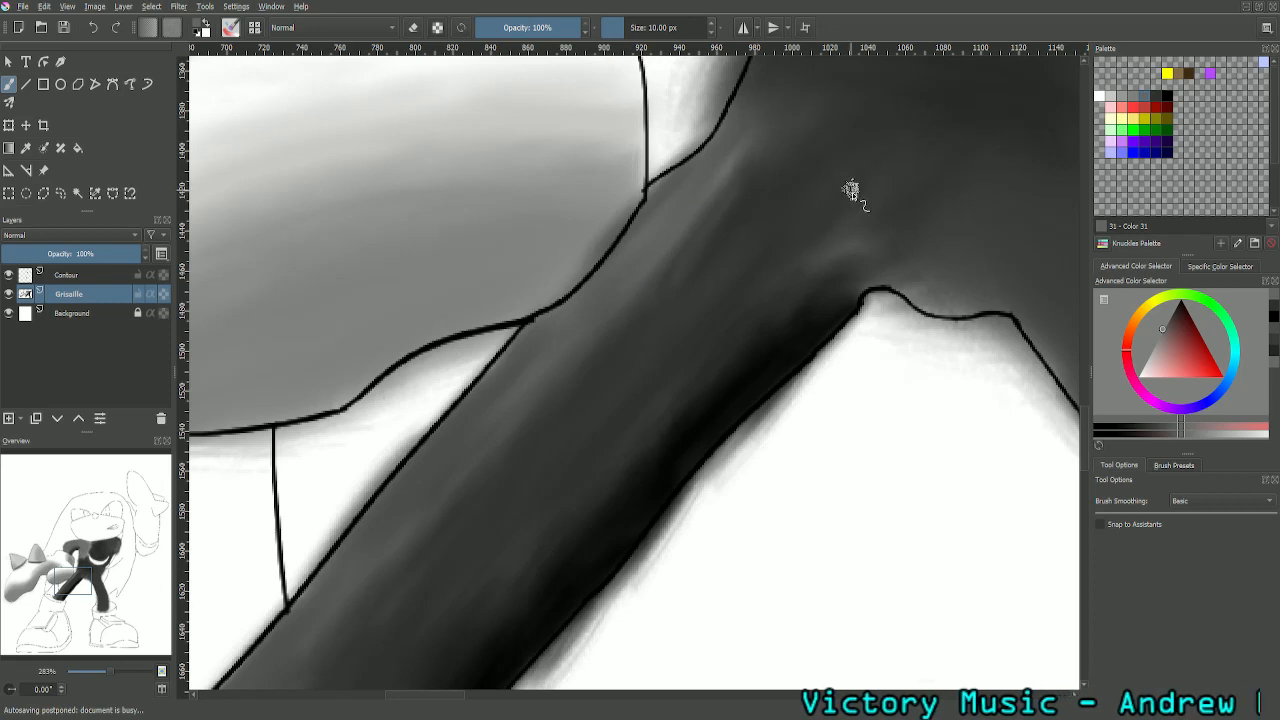
# - Smooth the lighter tones of the right leg into the dark grey between cuff and hip with palette Color 32
pyautogui.click(1155, 97)
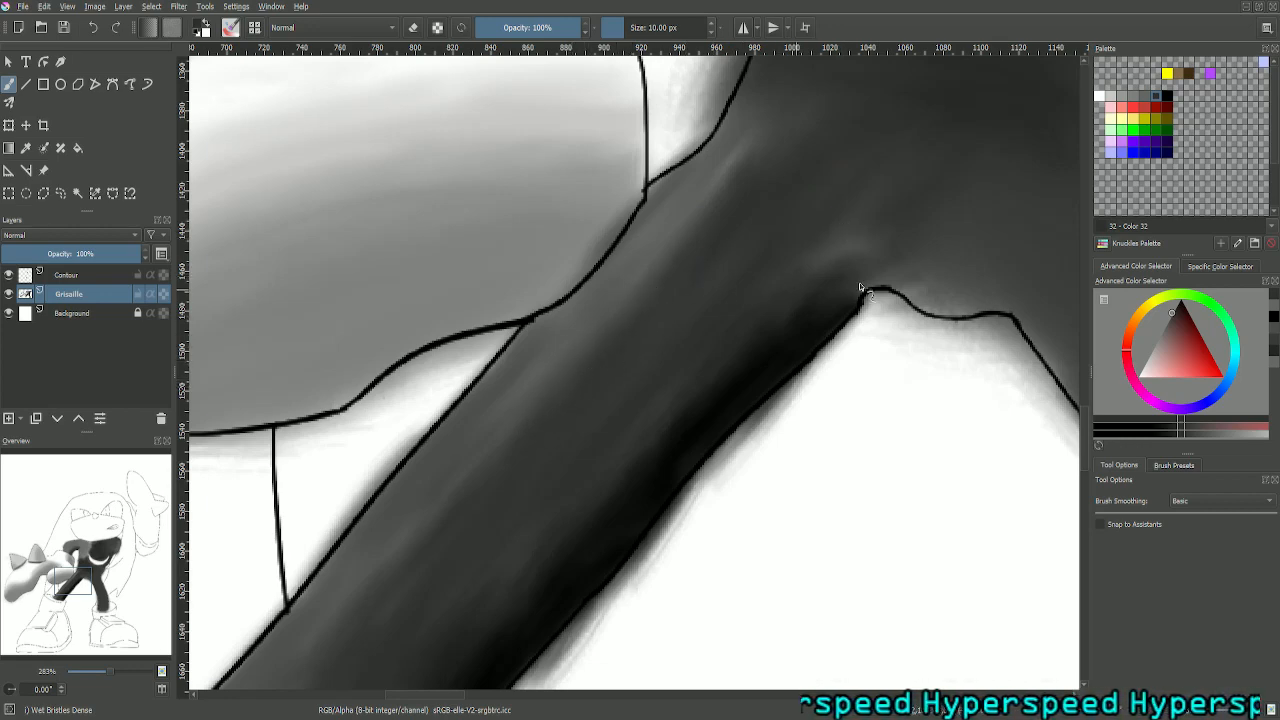
pyautogui.hotkey('ctrl', '-')
pyautogui.hotkey('ctrl', '-')
pyautogui.hotkey('ctrl', '-')
pyautogui.hotkey('ctrl', '-')
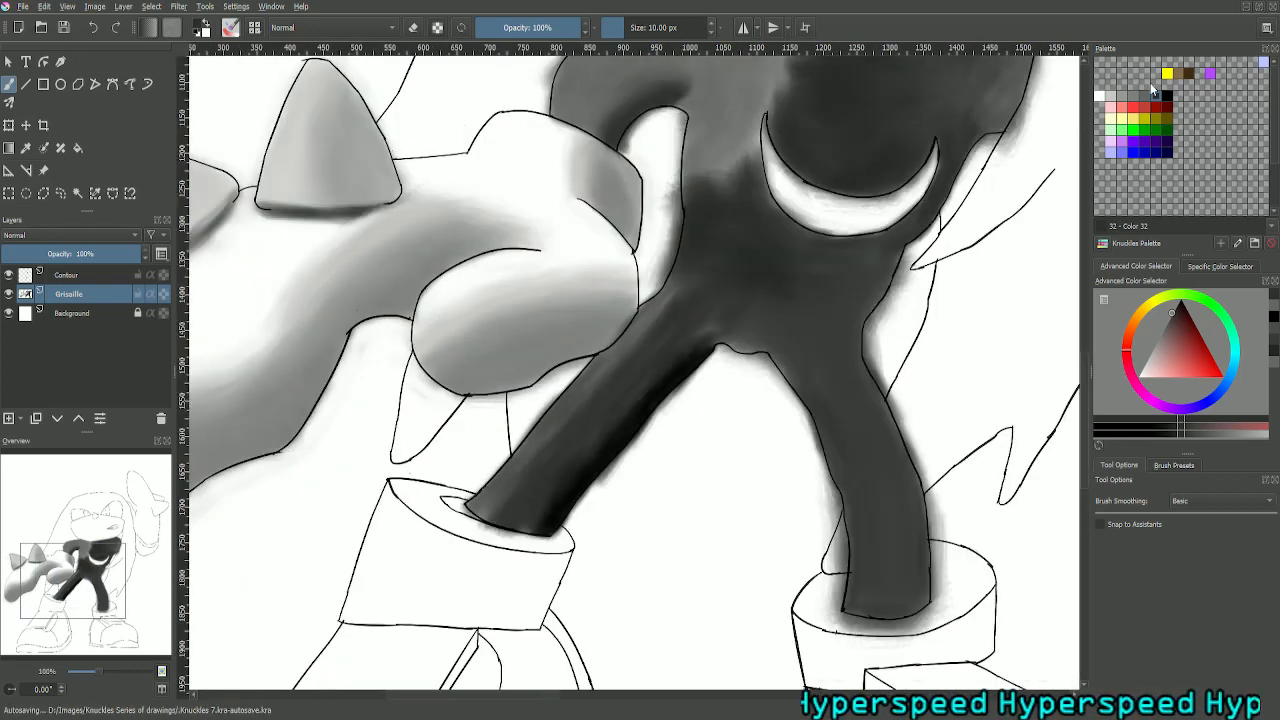
pyautogui.hotkey('ctrl', '-')
pyautogui.hotkey('ctrl', '+')
pyautogui.hotkey('ctrl', '+')
pyautogui.hotkey('ctrl', '+')
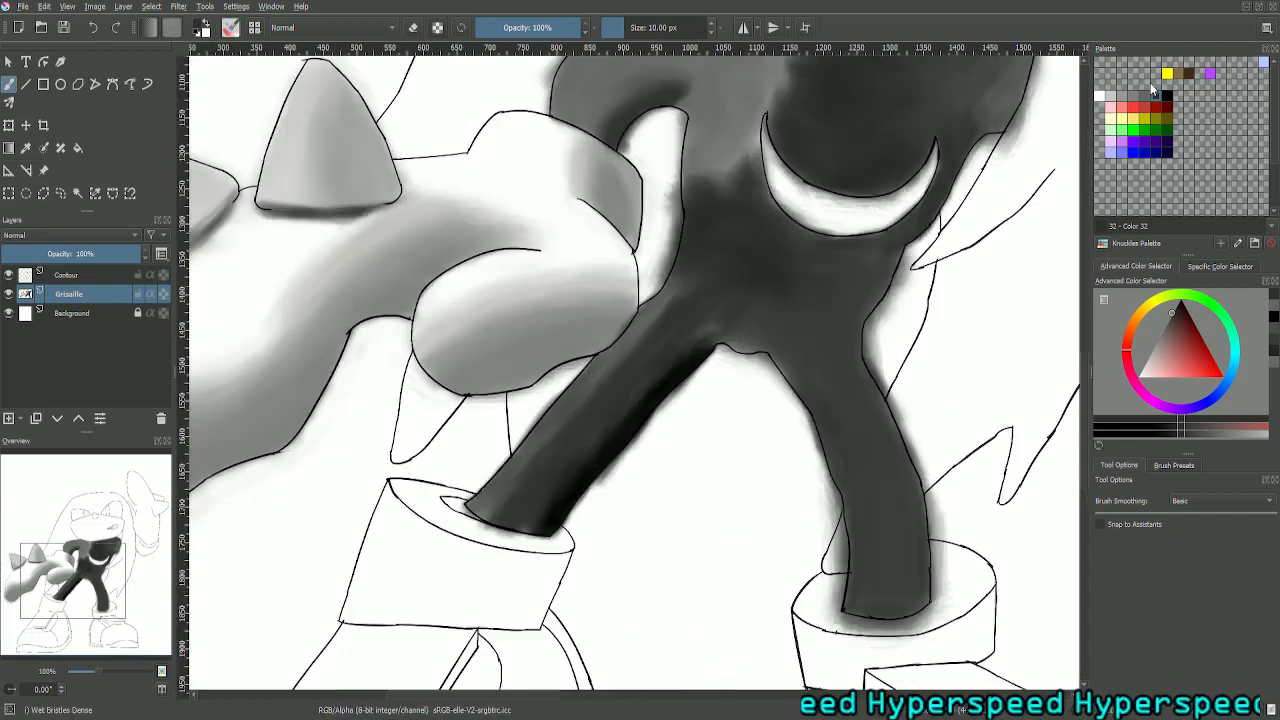
pyautogui.hotkey('ctrl', '+')
pyautogui.hotkey('ctrl', '+')
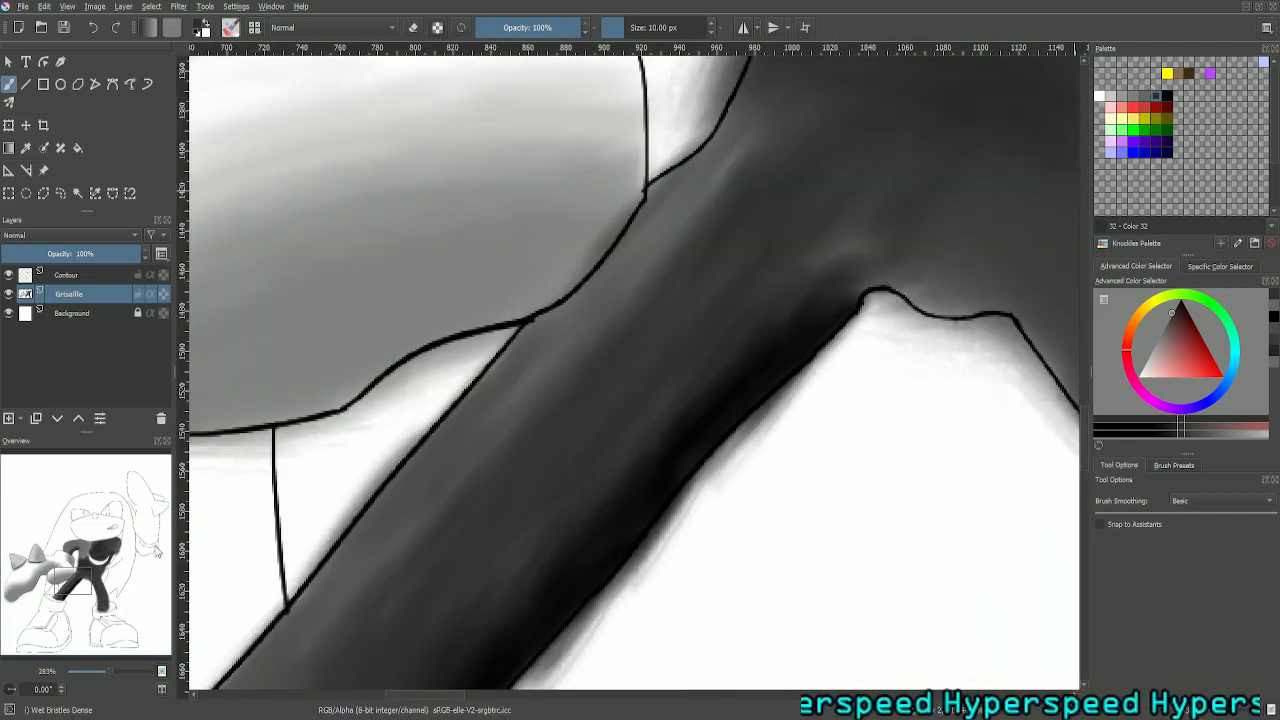
pyautogui.moveTo(64, 584); pyautogui.dragTo(58, 590)
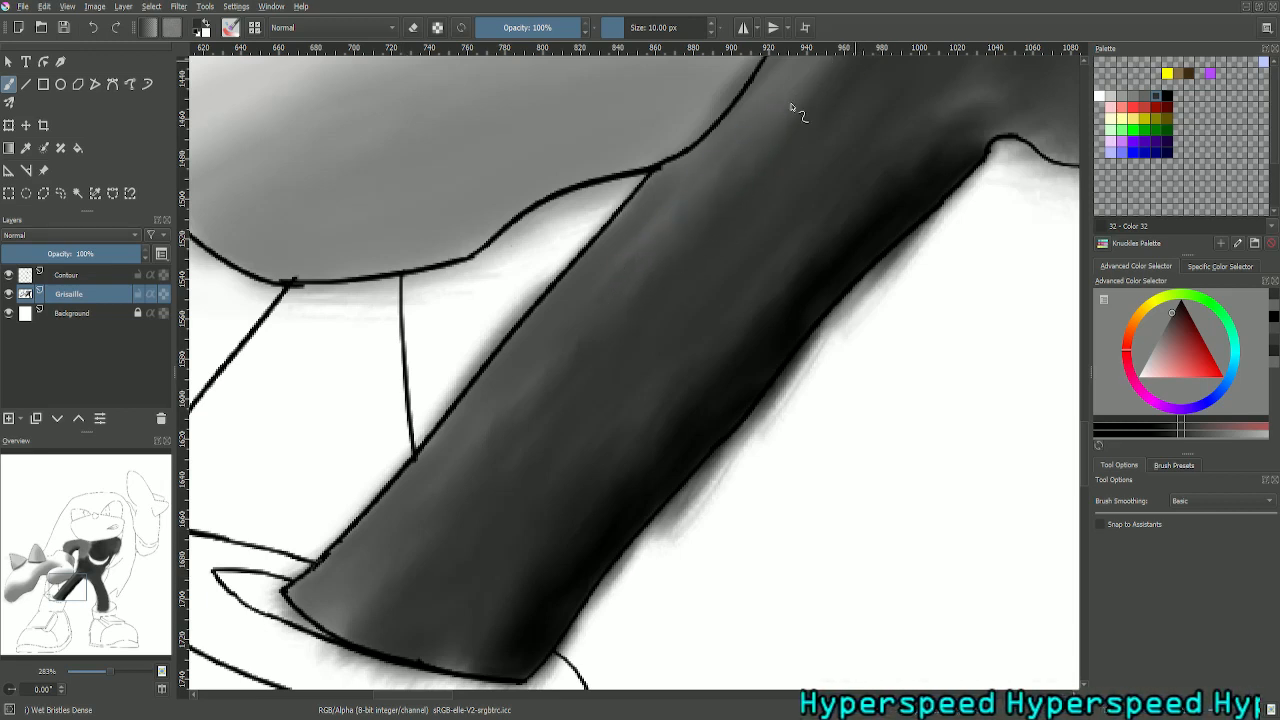
pyautogui.moveTo(86, 583); pyautogui.dragTo(98, 574)
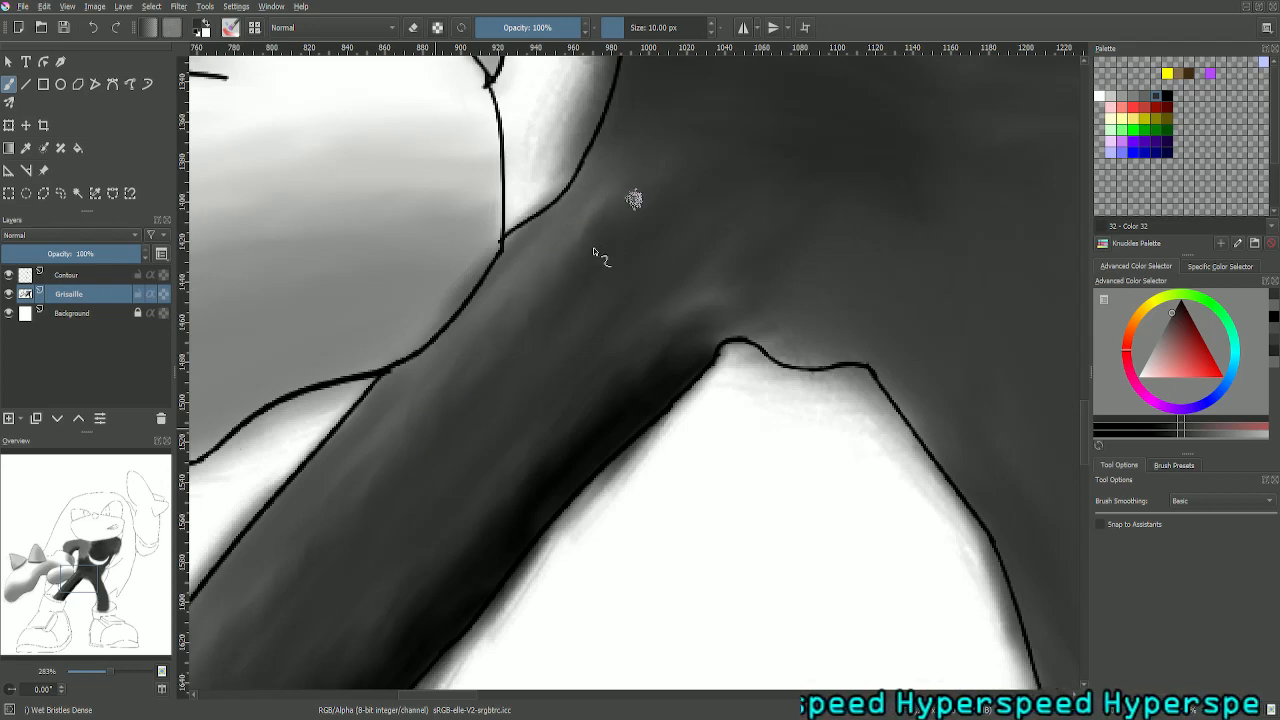
# - Inspect the right leg's shading up close and against the whole figure, comparing it with the greyscale reference picture
pyautogui.scroll(-5, 701, 177)
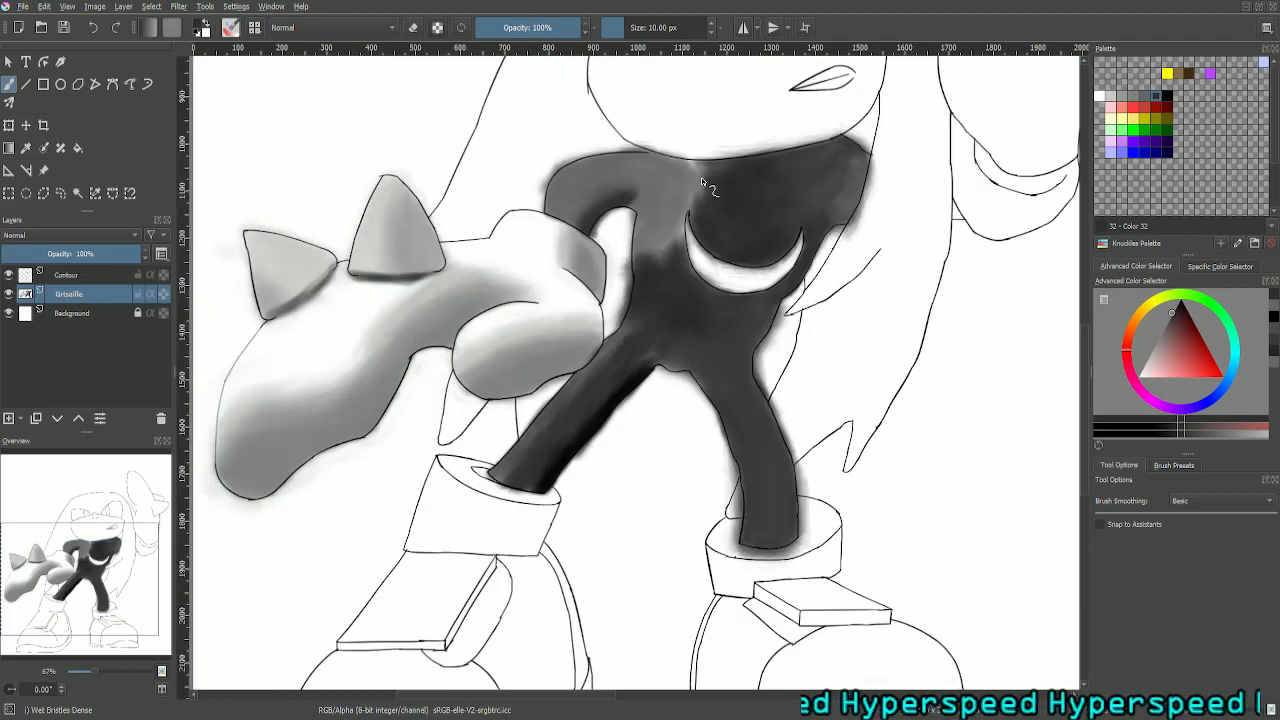
pyautogui.hotkey('ctrl', '+')
pyautogui.hotkey('ctrl', '+')
pyautogui.hotkey('ctrl', '+')
pyautogui.moveTo(76, 573); pyautogui.dragTo(65, 580)
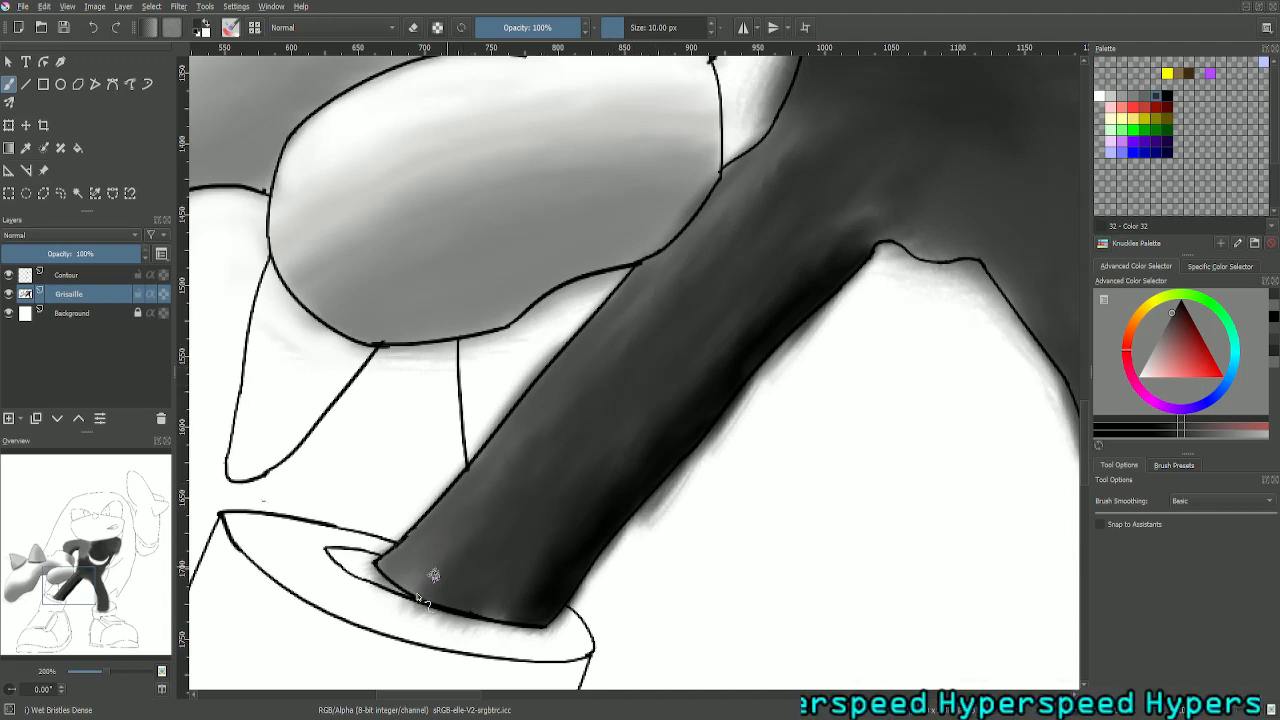
pyautogui.press('1')
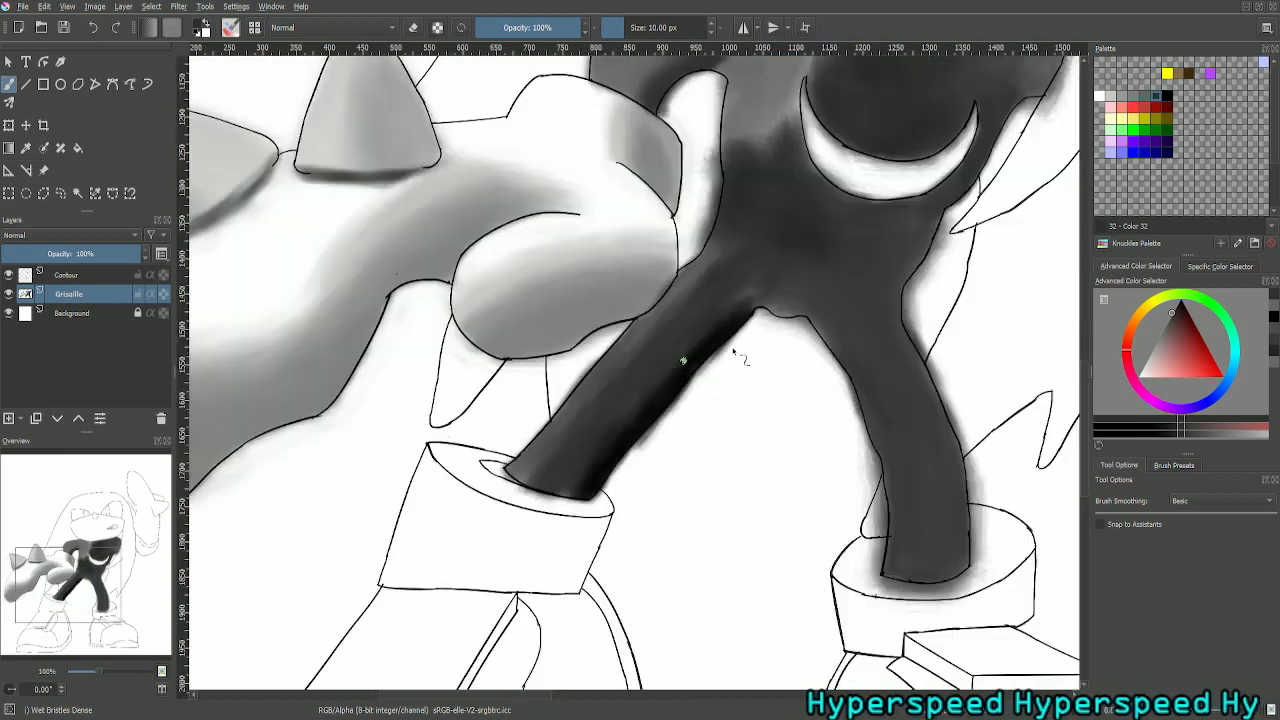
pyautogui.press('-')
pyautogui.press('-')
pyautogui.press('-')
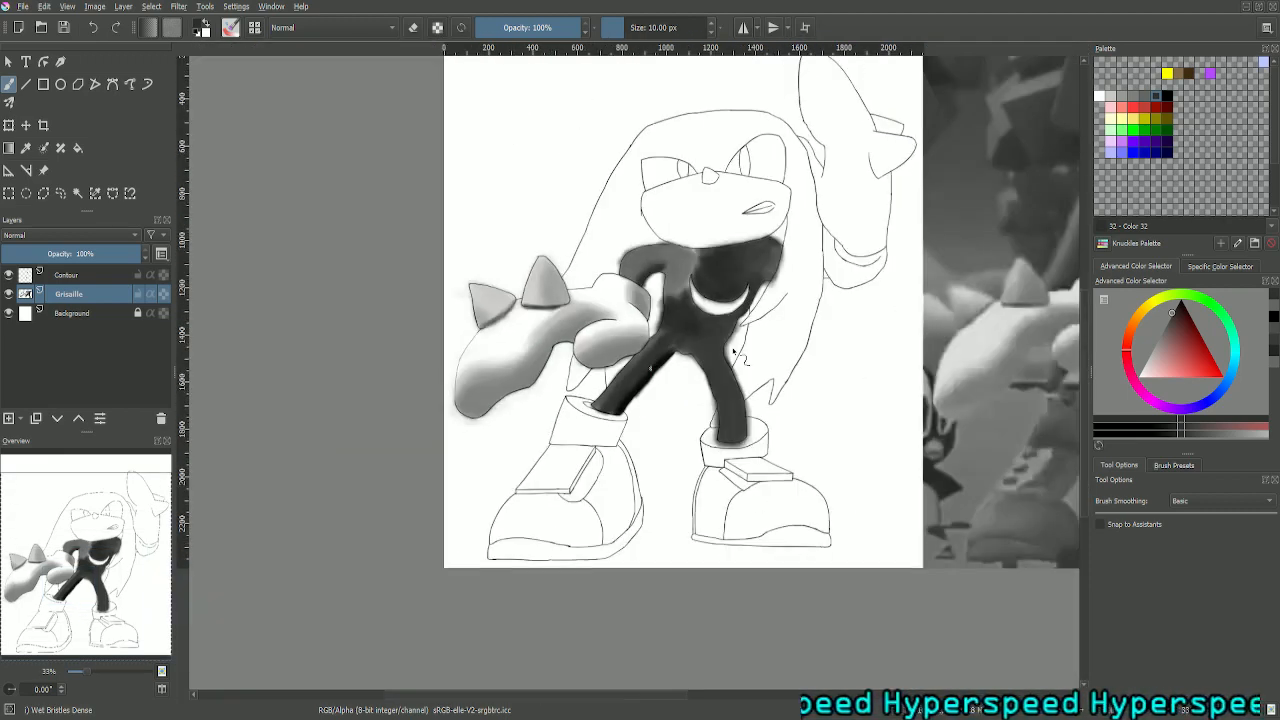
pyautogui.moveTo(98, 590); pyautogui.dragTo(165, 585)
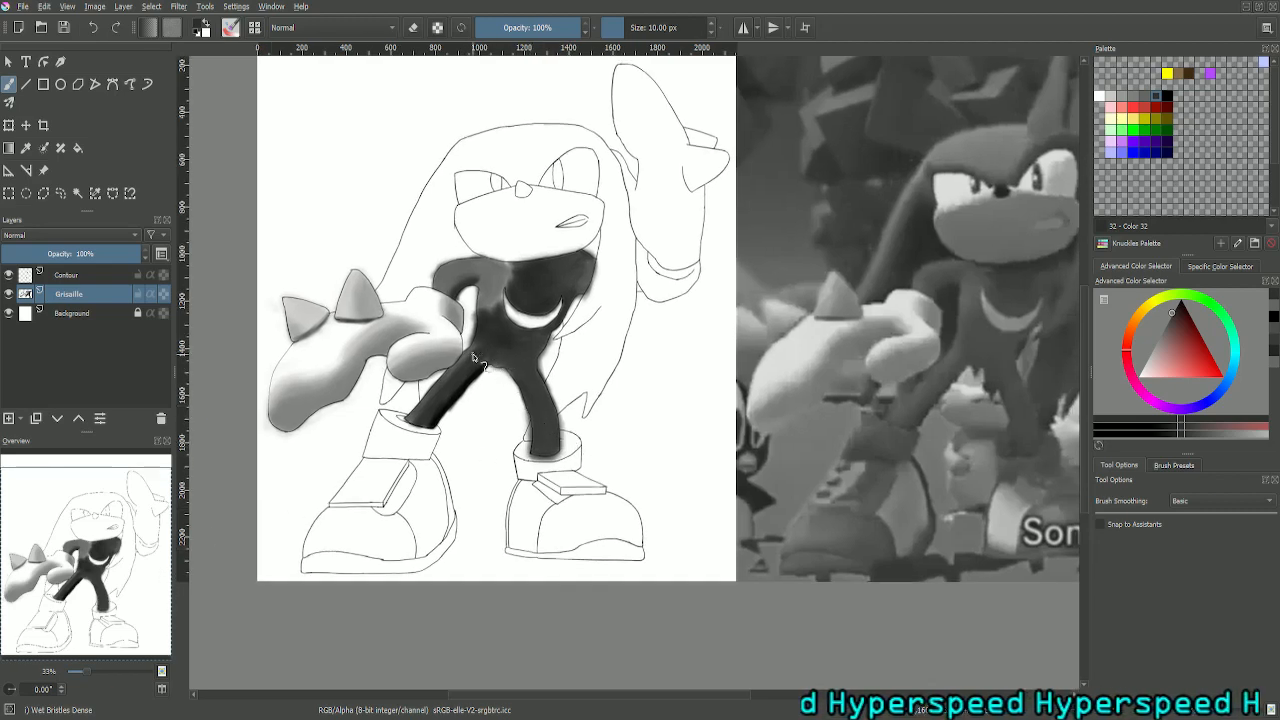
# - Refine the lighter tones on the right leg's outer side from cuff to hip, painting with palette Color 31 and blending with Color 32
pyautogui.hotkey('ctrl', '+')
pyautogui.hotkey('ctrl', '+')
pyautogui.hotkey('ctrl', '+')
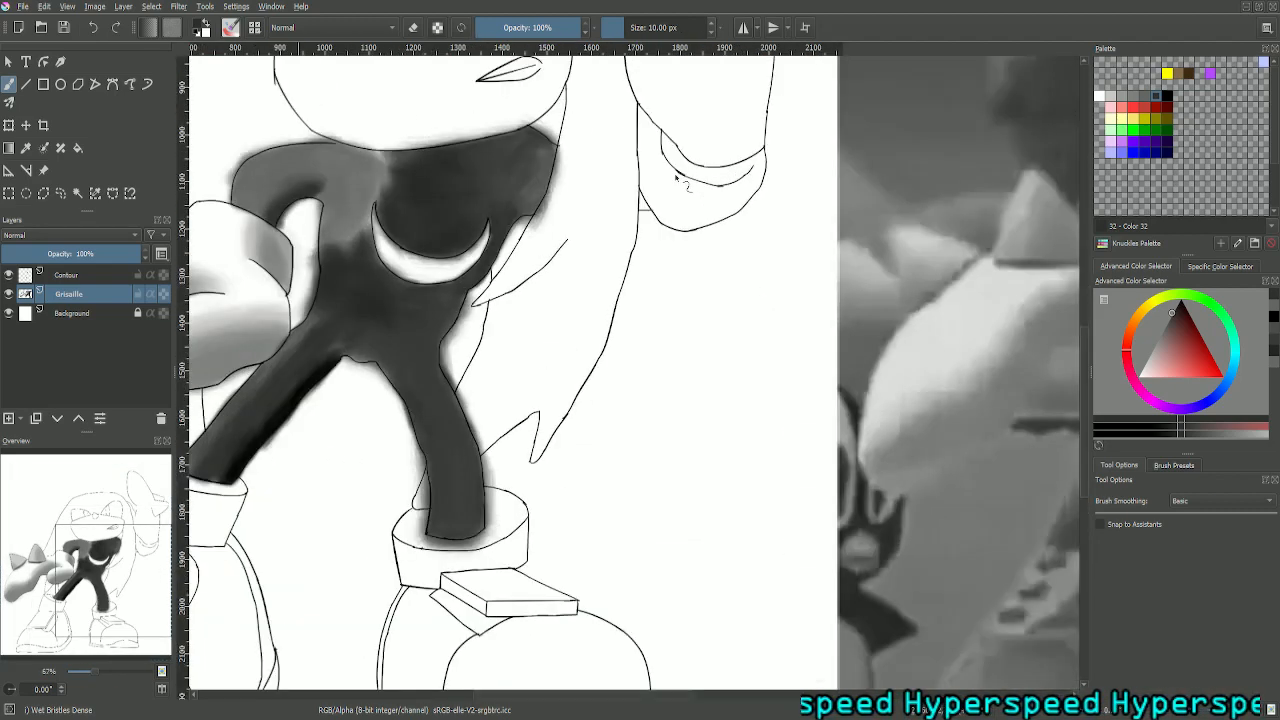
pyautogui.moveTo(118, 572); pyautogui.dragTo(64, 567)
pyautogui.hotkey('ctrl', '+')
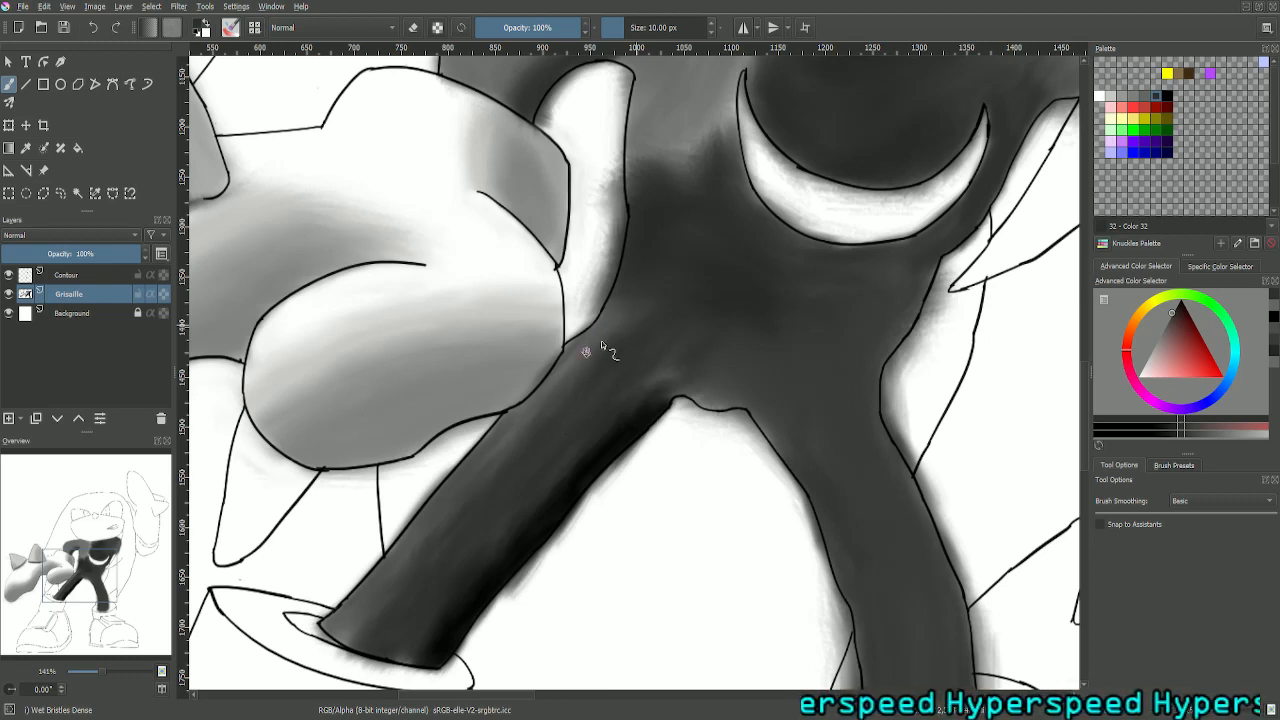
pyautogui.click(1148, 98)
pyautogui.press('+')
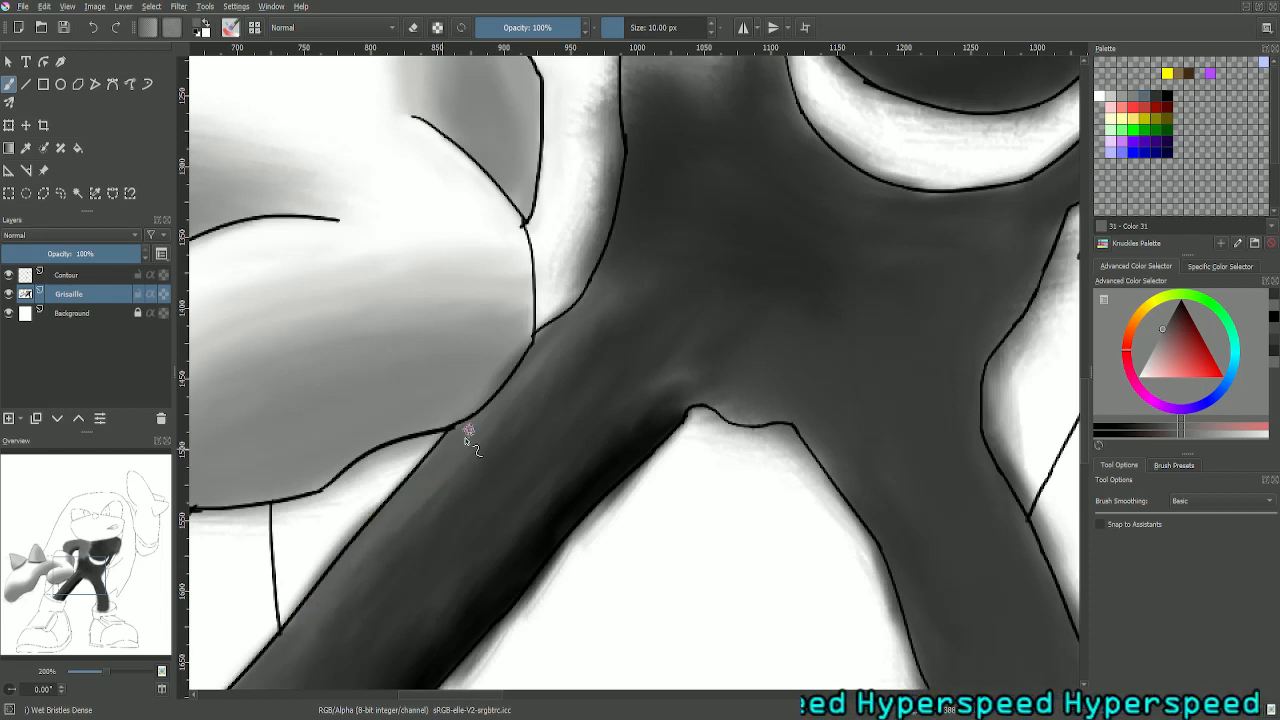
pyautogui.moveTo(107, 630); pyautogui.dragTo(104, 643)
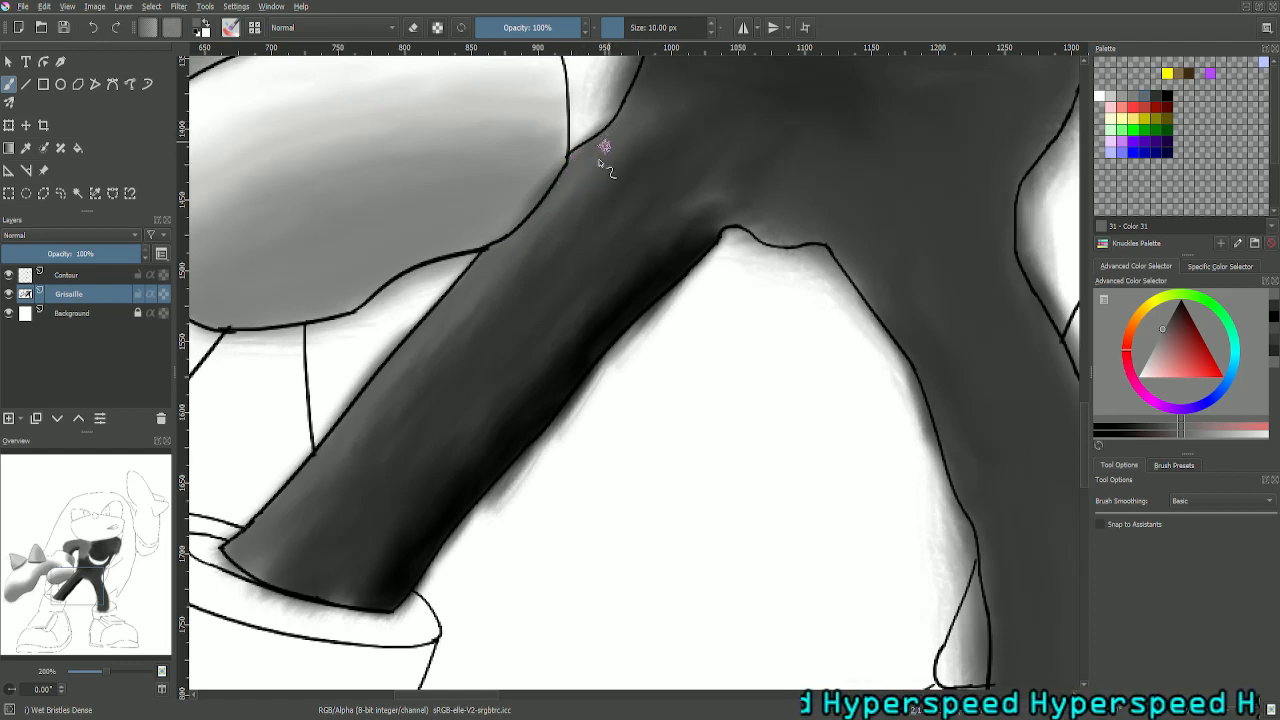
pyautogui.click(1155, 96)
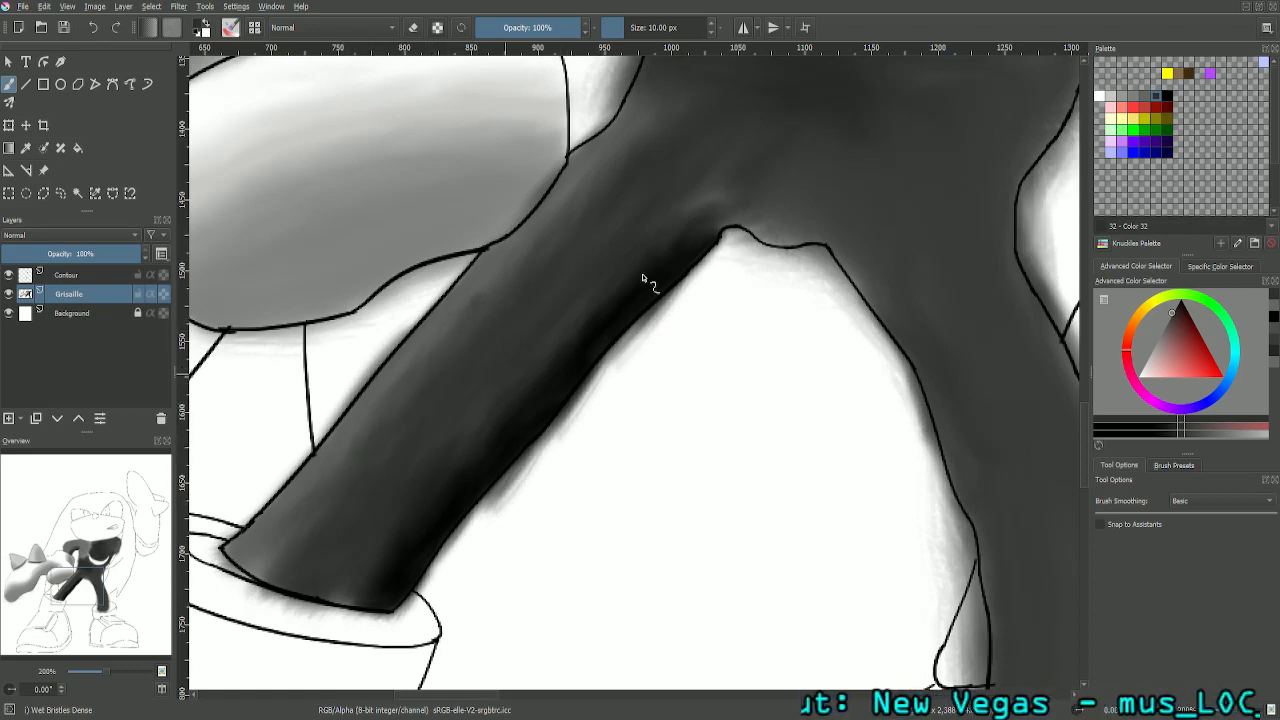
pyautogui.scroll(-3, 669, 254)
pyautogui.scroll(-2, 669, 254)
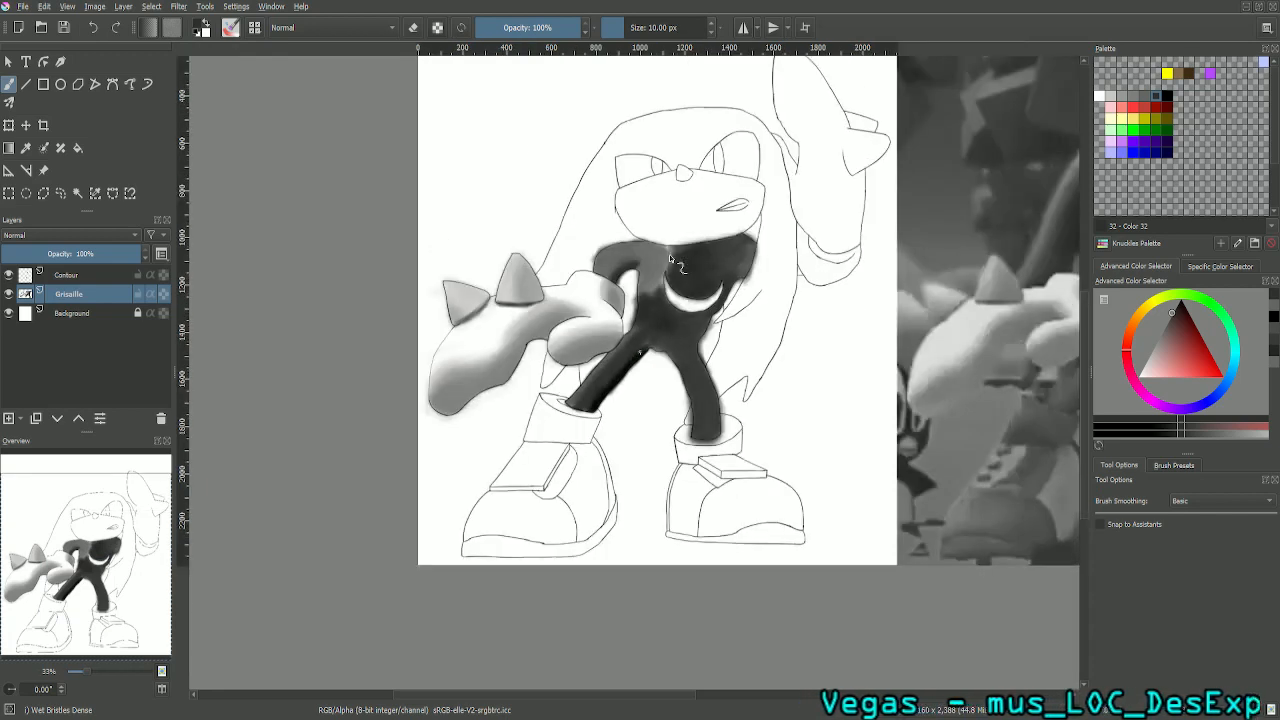
# - Sample the shoulder's mid grey as foreground colour and the chest's dark grey as background colour for the freehand brush
pyautogui.moveTo(123, 601); pyautogui.dragTo(170, 556)
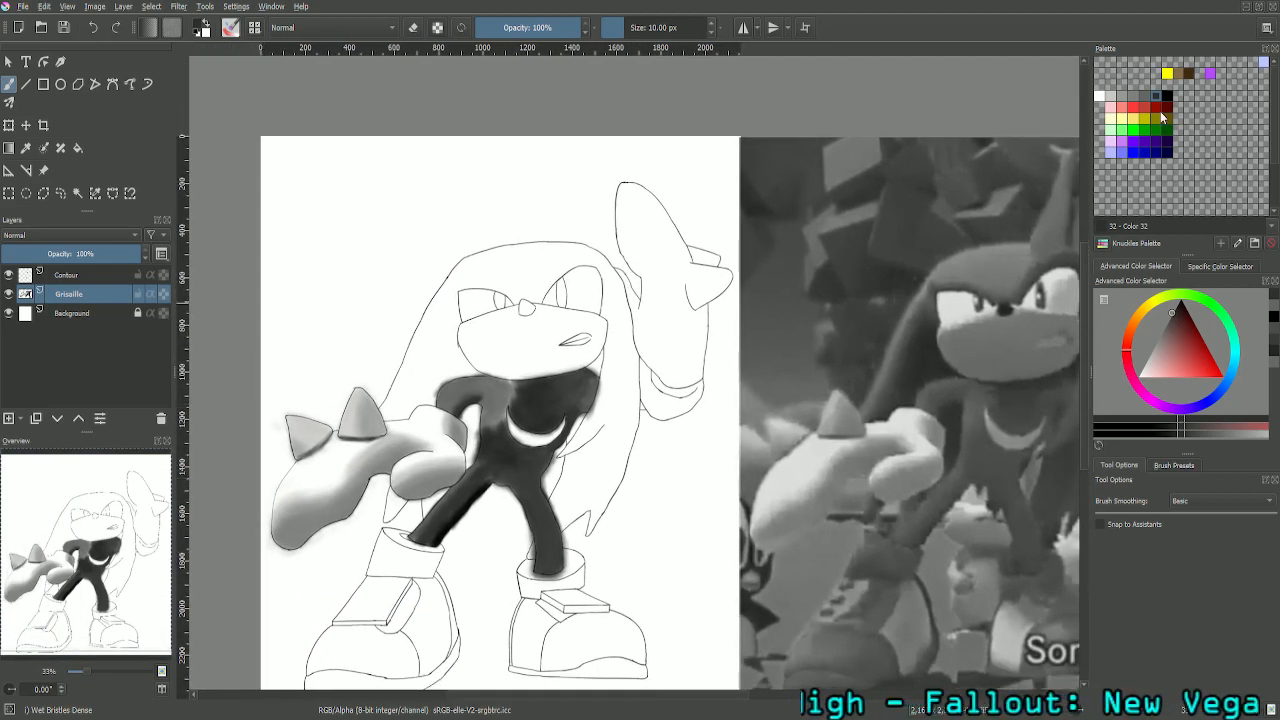
pyautogui.click(1150, 97)
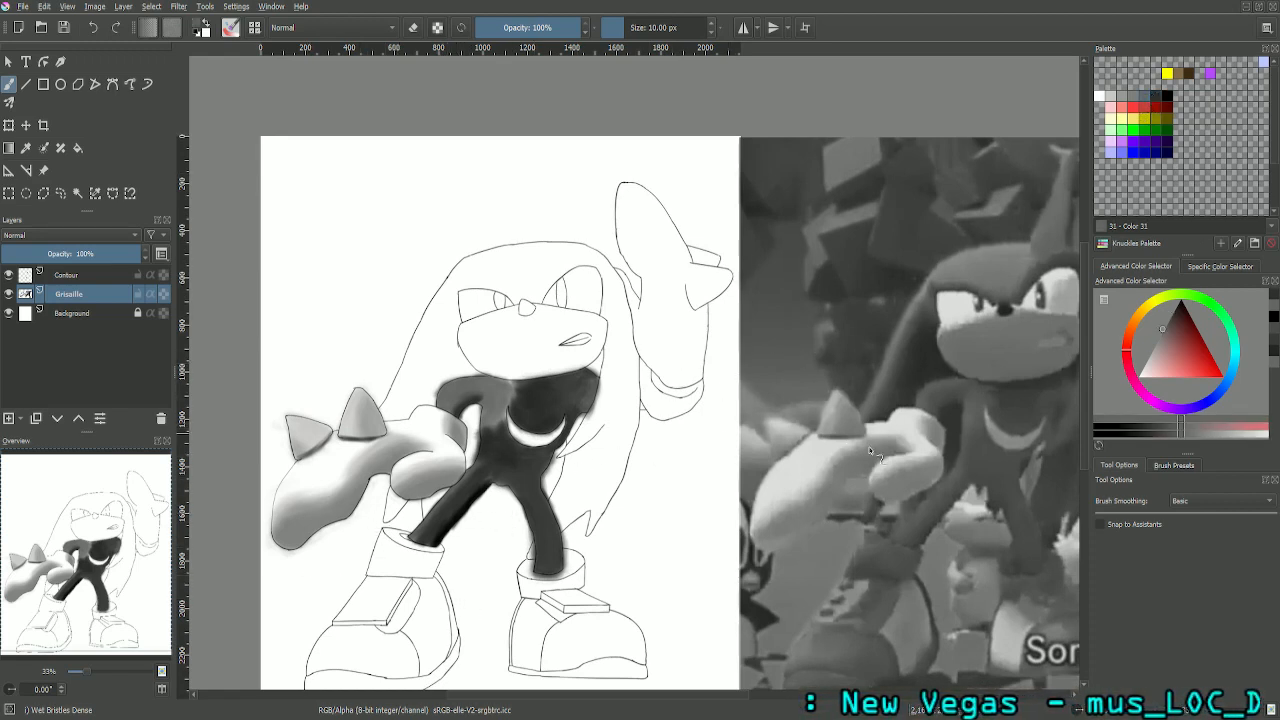
pyautogui.moveTo(88, 578)
pyautogui.mouseDown()
pyautogui.moveTo(97, 558)
pyautogui.moveTo(89, 565)
pyautogui.moveTo(103, 568)
pyautogui.mouseUp()
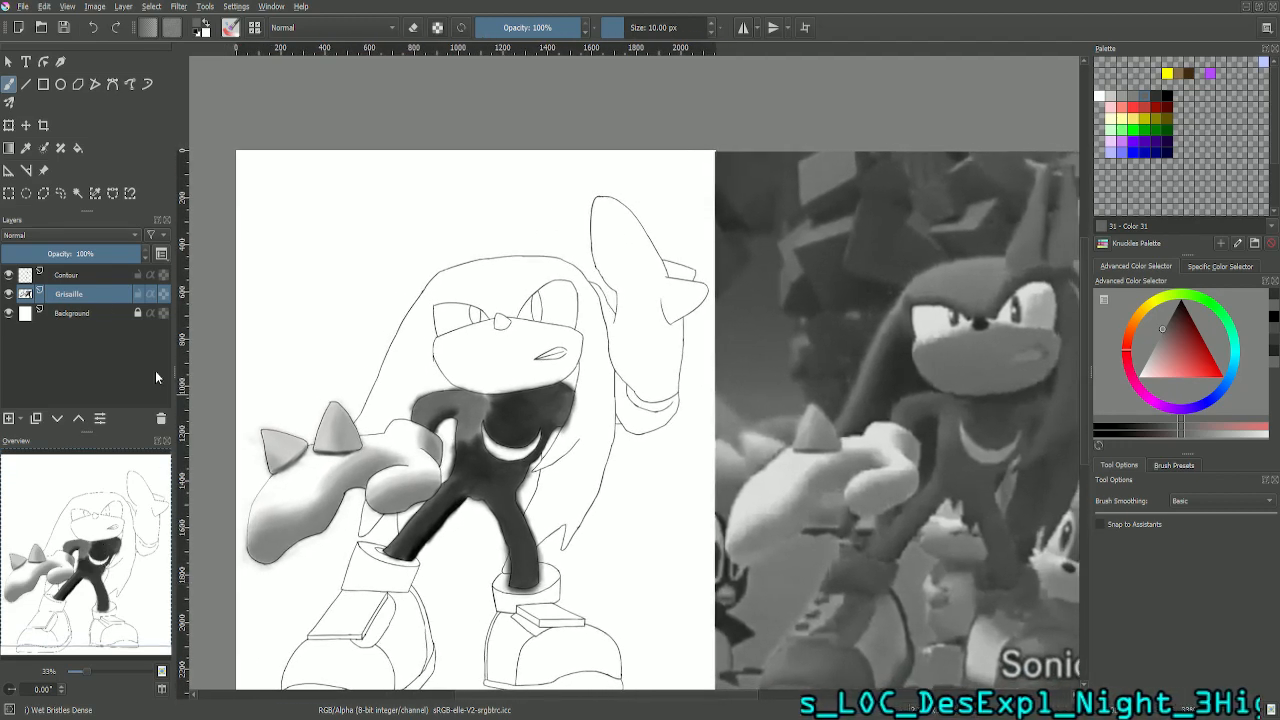
pyautogui.click(26, 147)
pyautogui.click(477, 402)
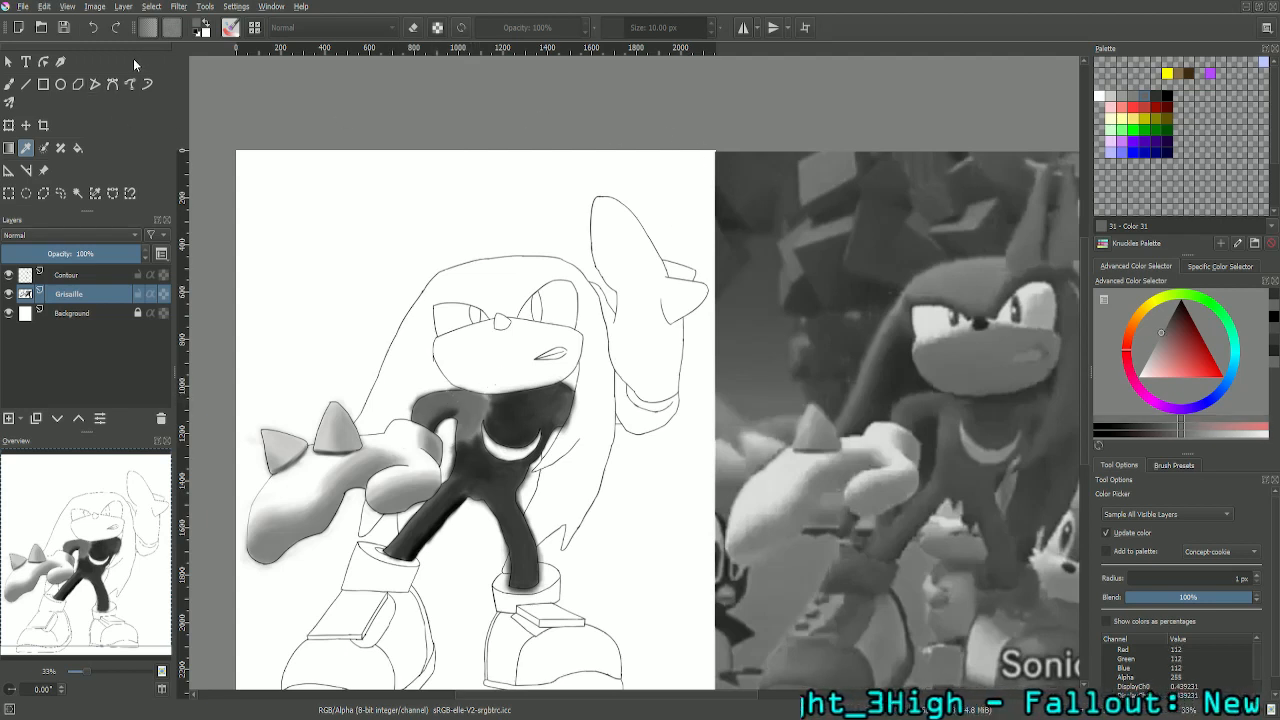
pyautogui.click(204, 27)
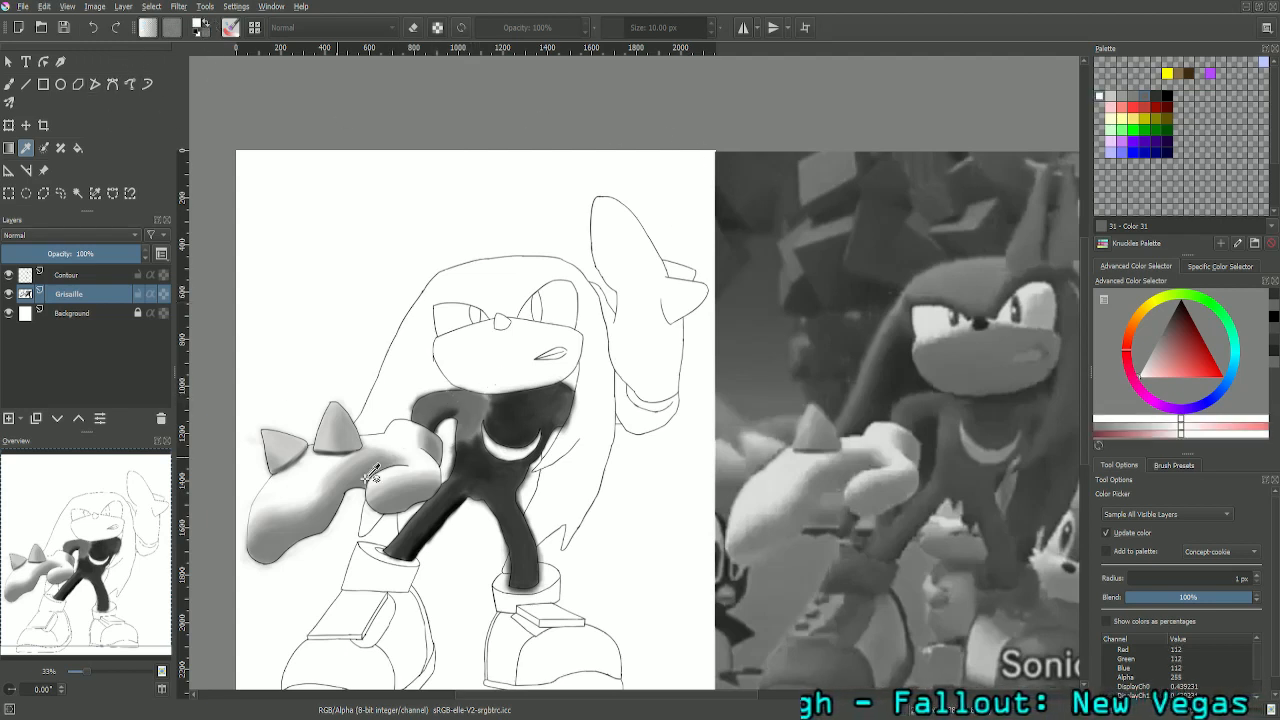
pyautogui.click(510, 410)
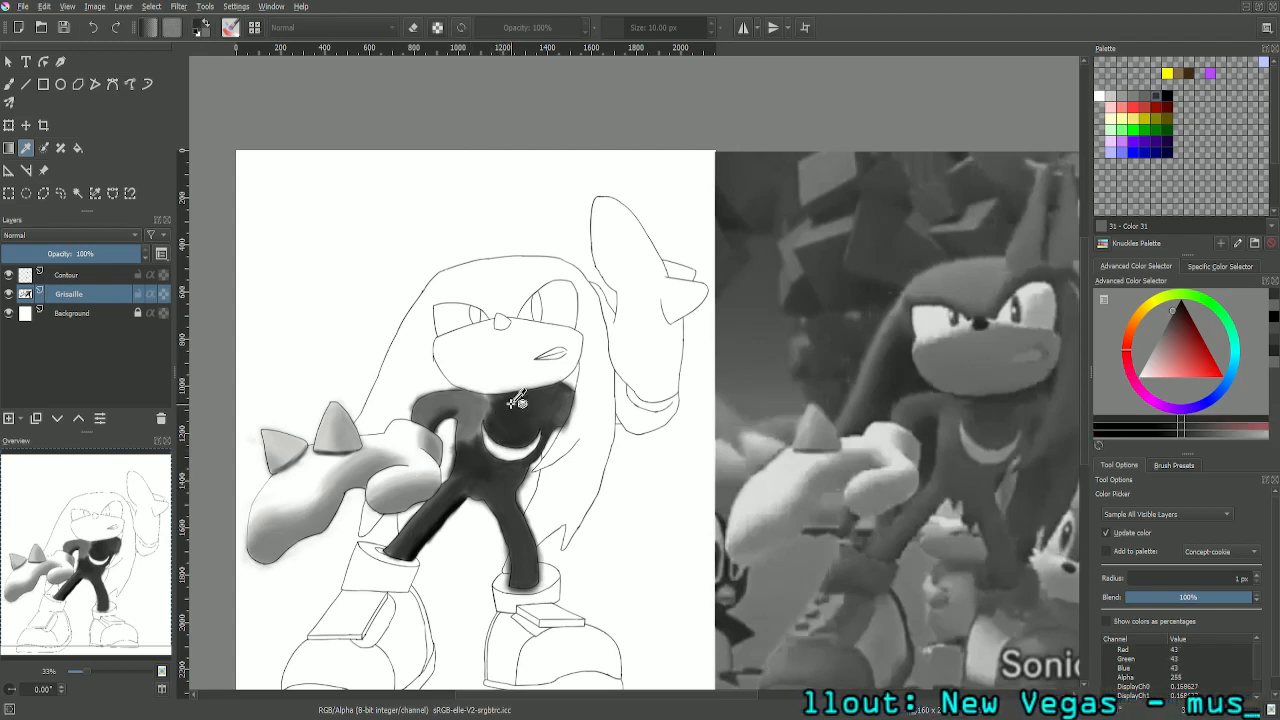
pyautogui.click(207, 25)
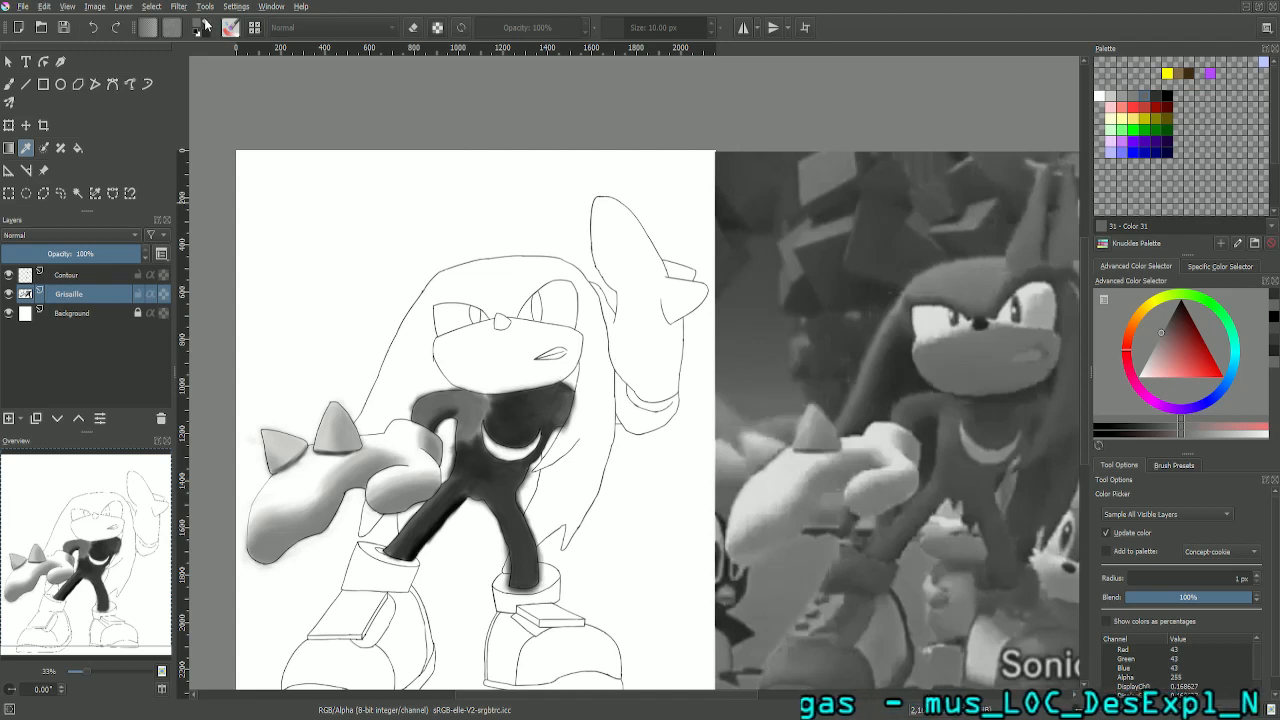
pyautogui.click(207, 25)
pyautogui.click(207, 25)
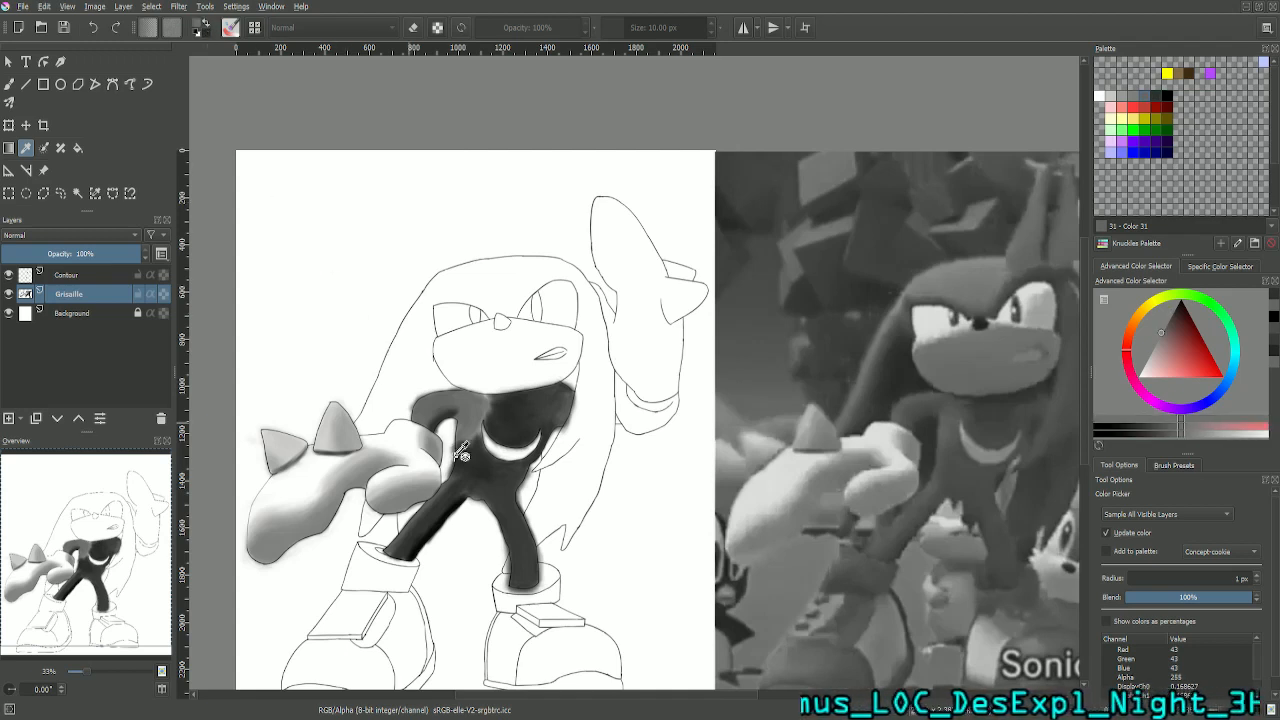
pyautogui.click(10, 84)
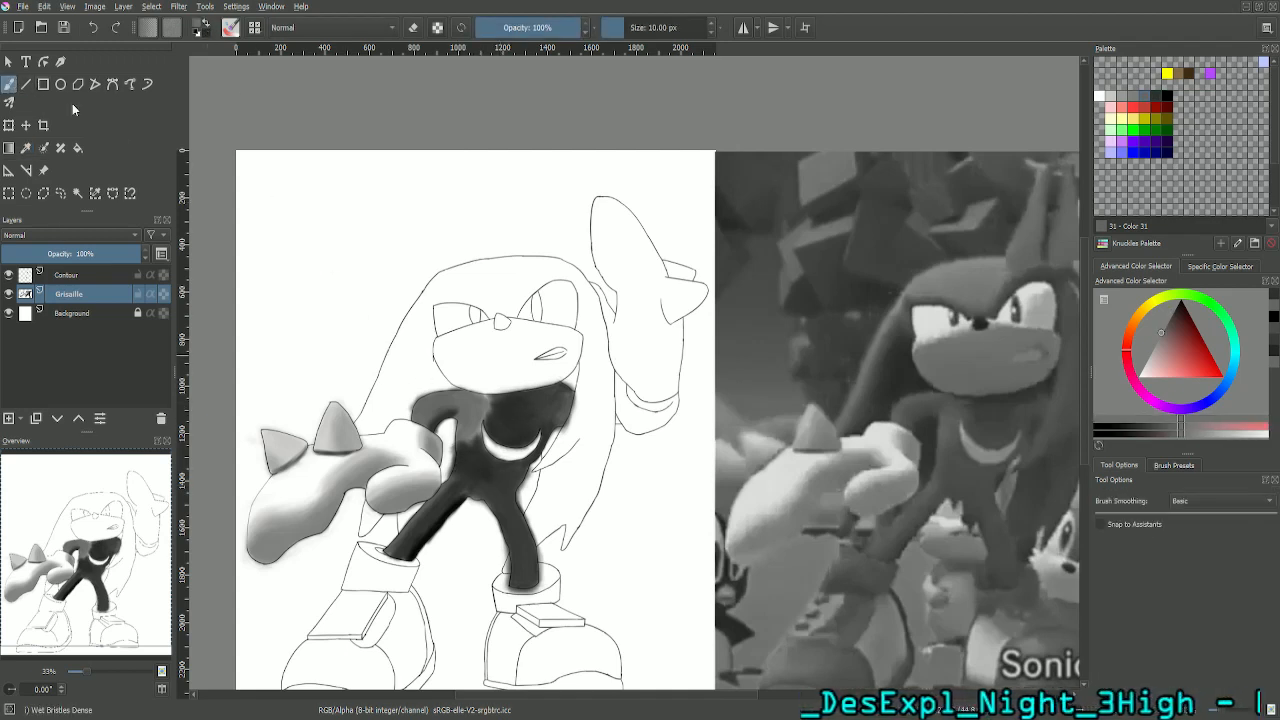
# - Set the brush size to 25 px and start blending the shoulder's mid grey into the dark chest below the chin, using palette Color 32 as well
pyautogui.hotkey('ctrl', '+')
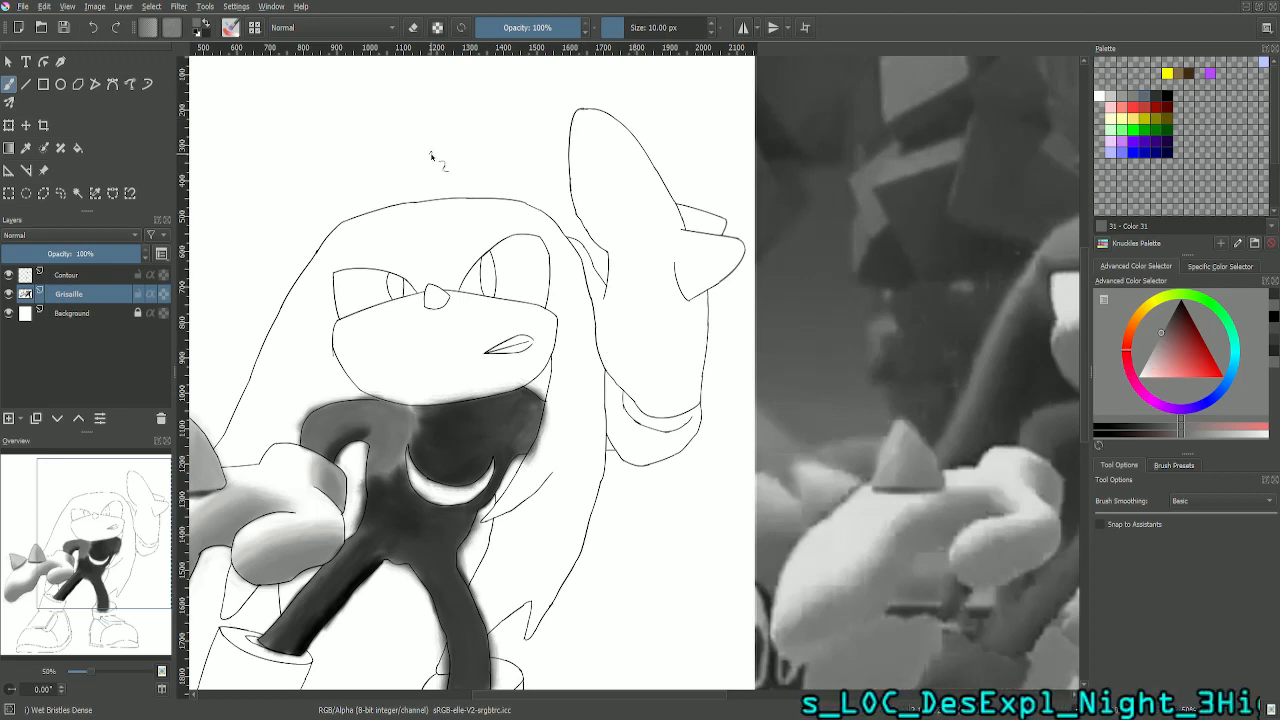
pyautogui.click(676, 28)
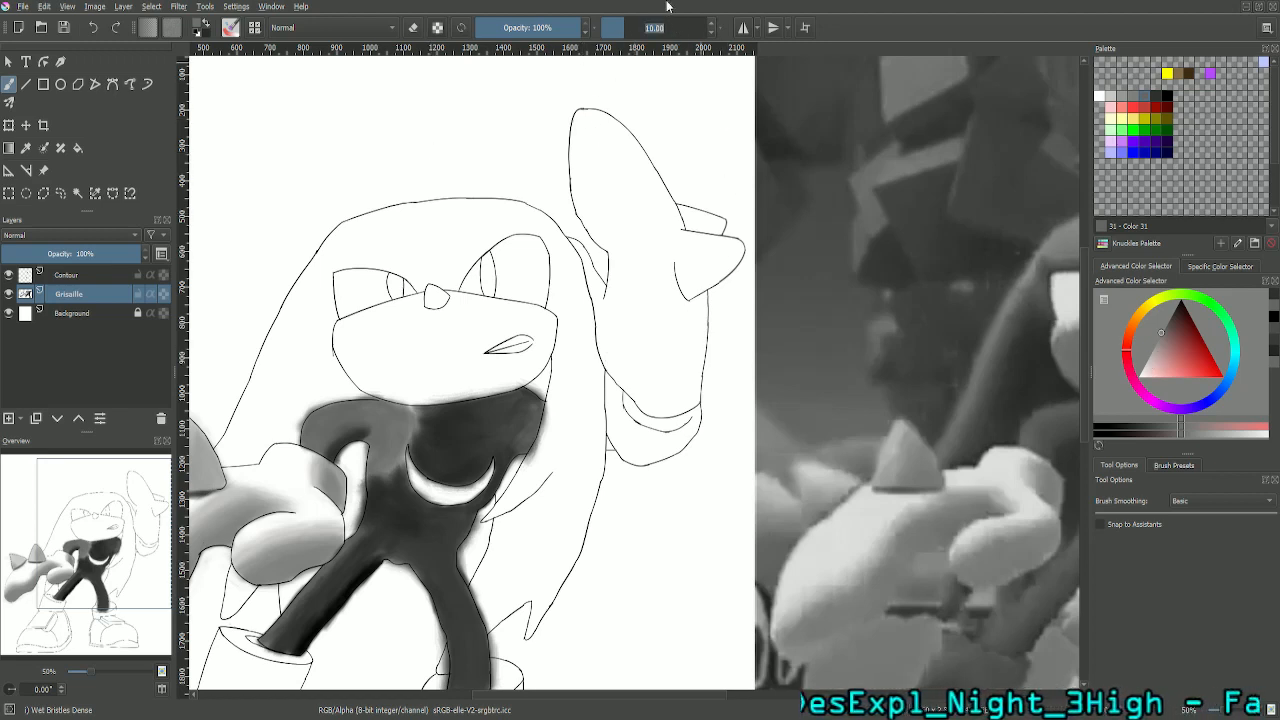
pyautogui.press('Return')
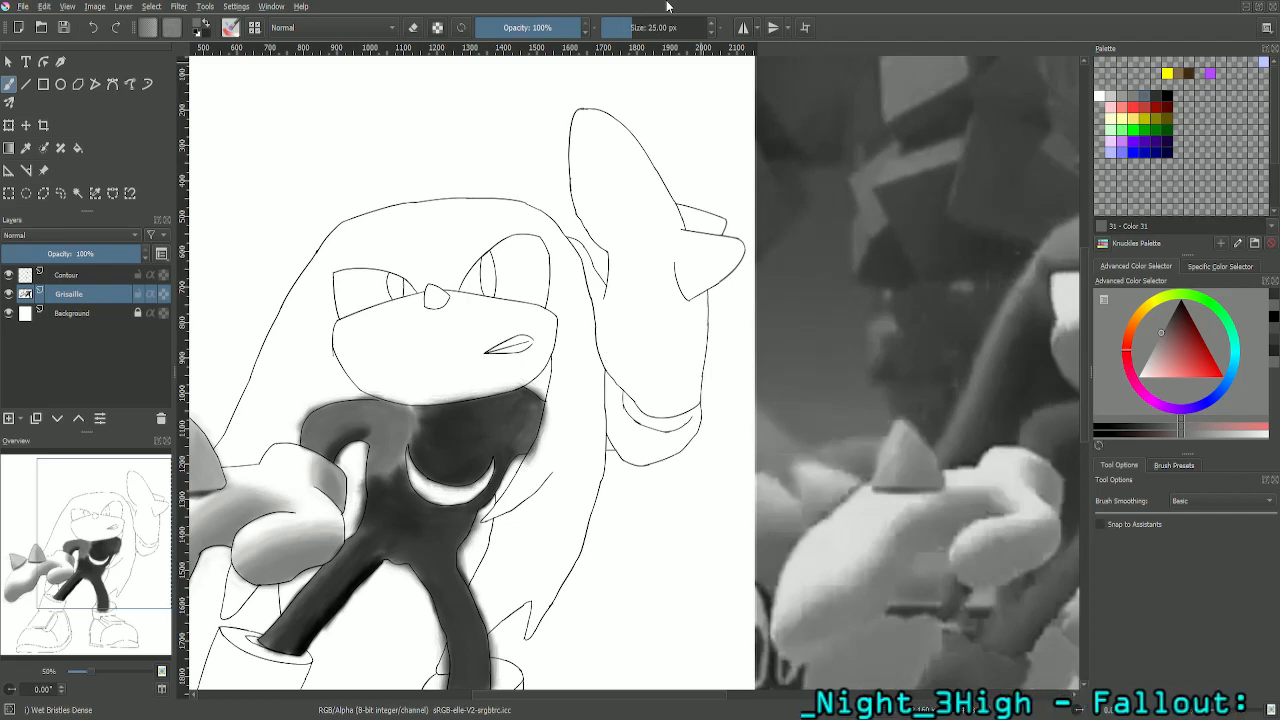
pyautogui.press('+')
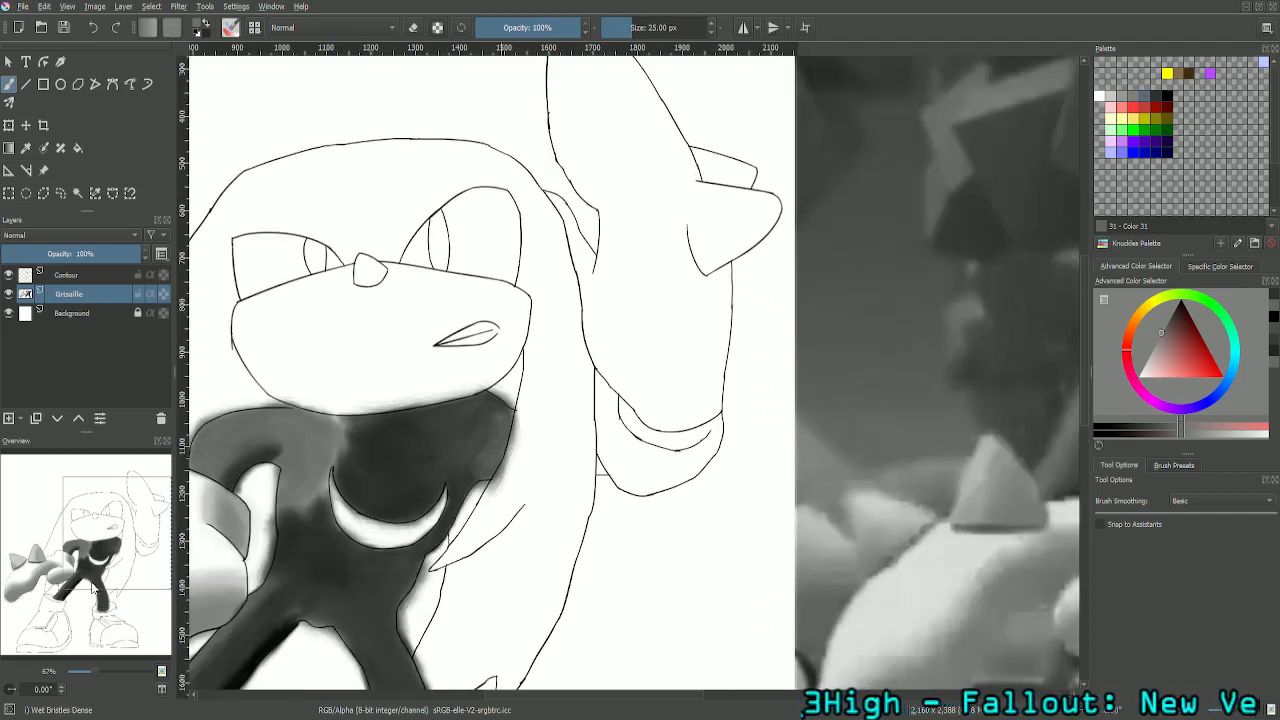
pyautogui.moveTo(99, 536); pyautogui.dragTo(46, 549)
pyautogui.press('+')
pyautogui.press('+')
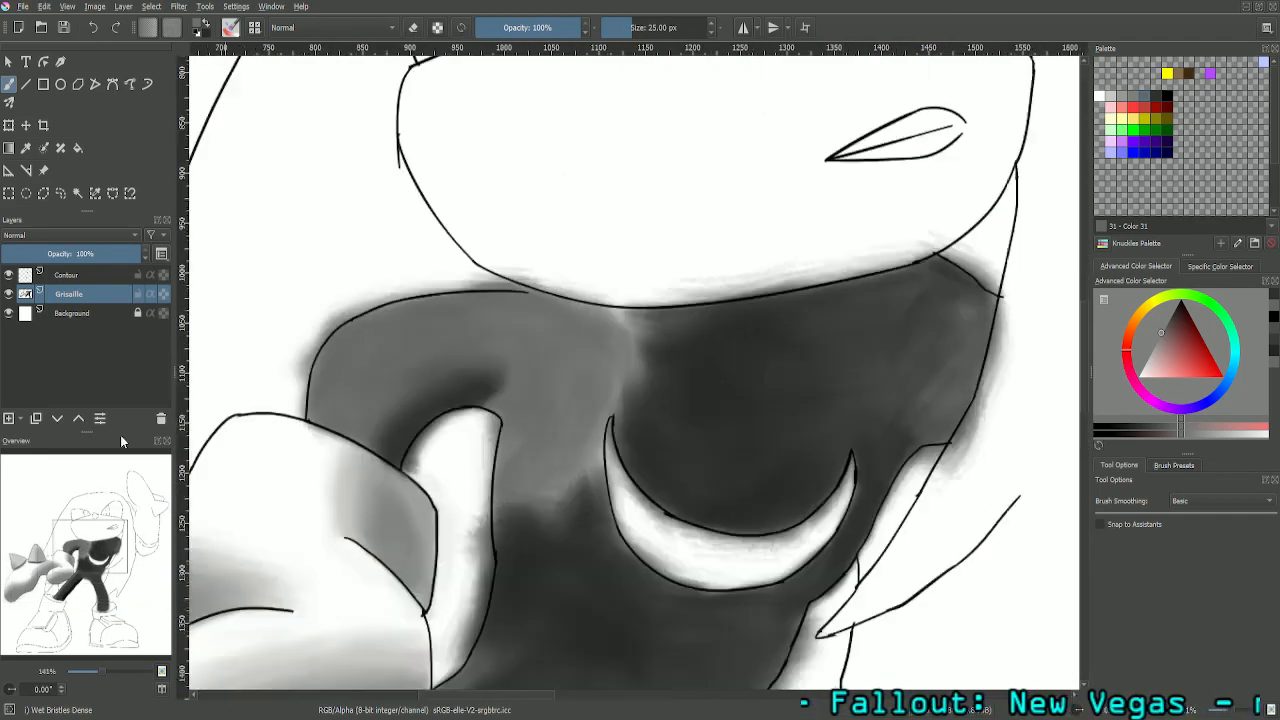
pyautogui.press('+')
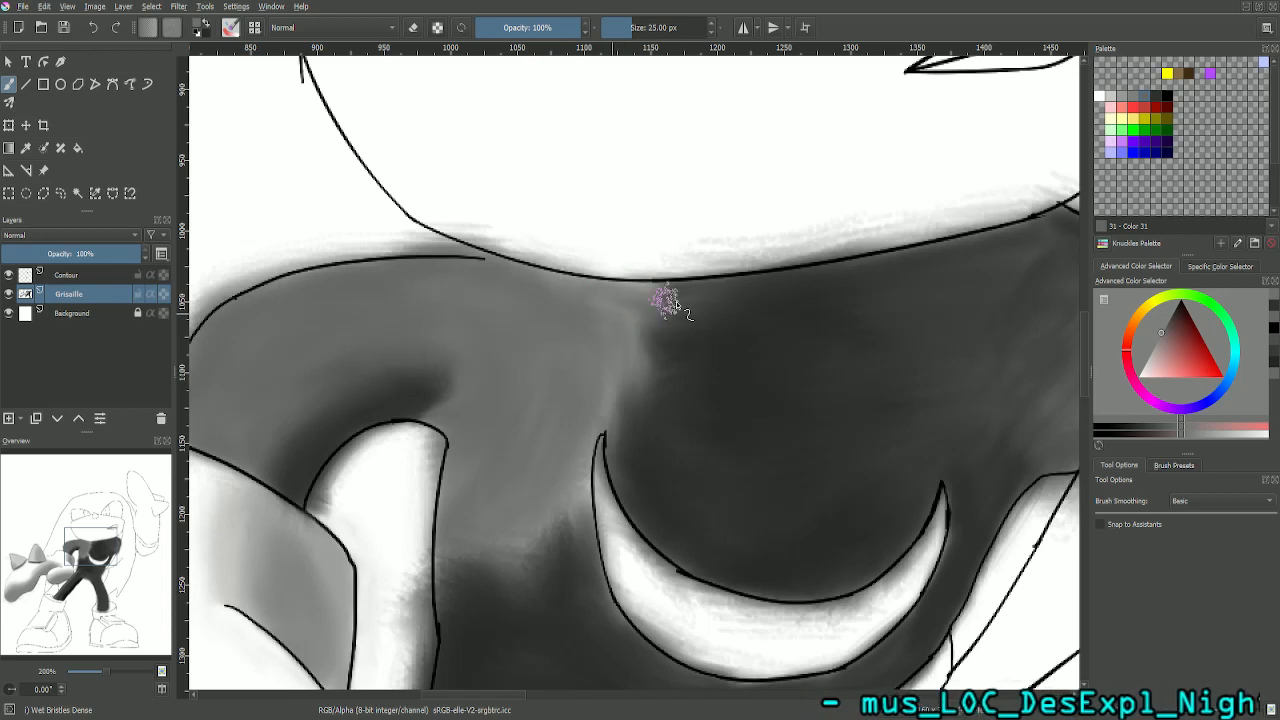
pyautogui.click(1160, 99)
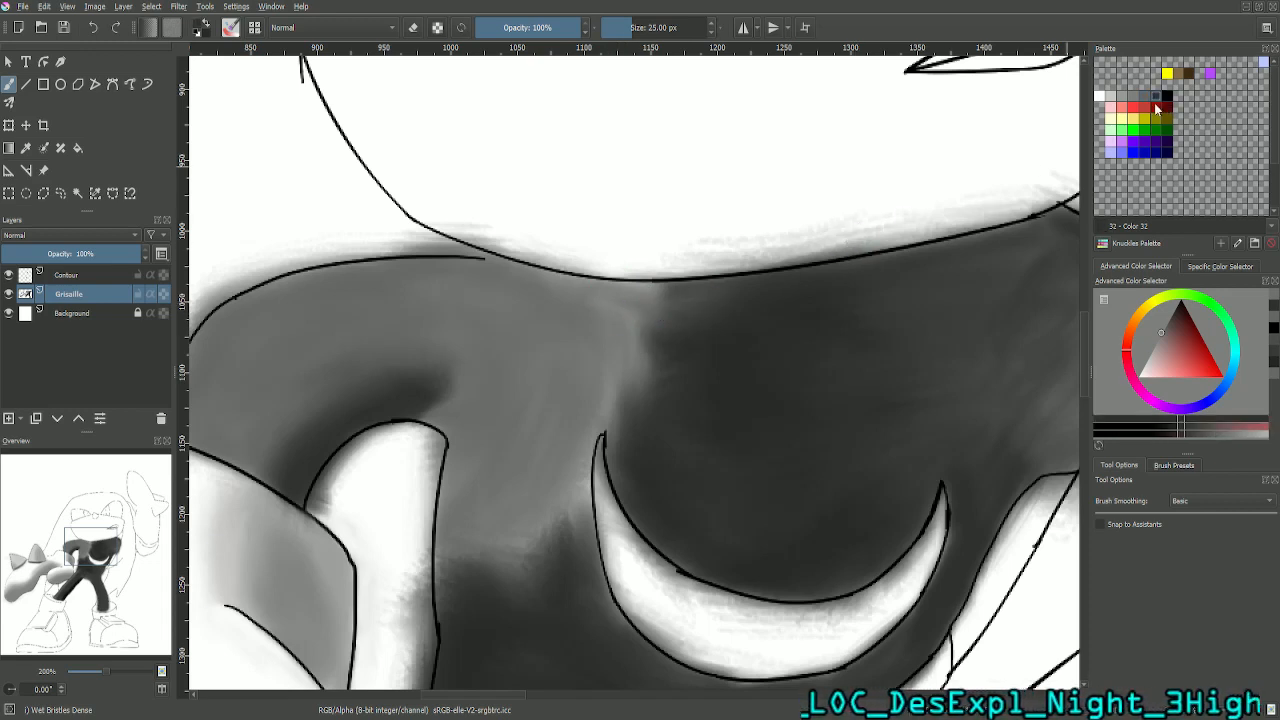
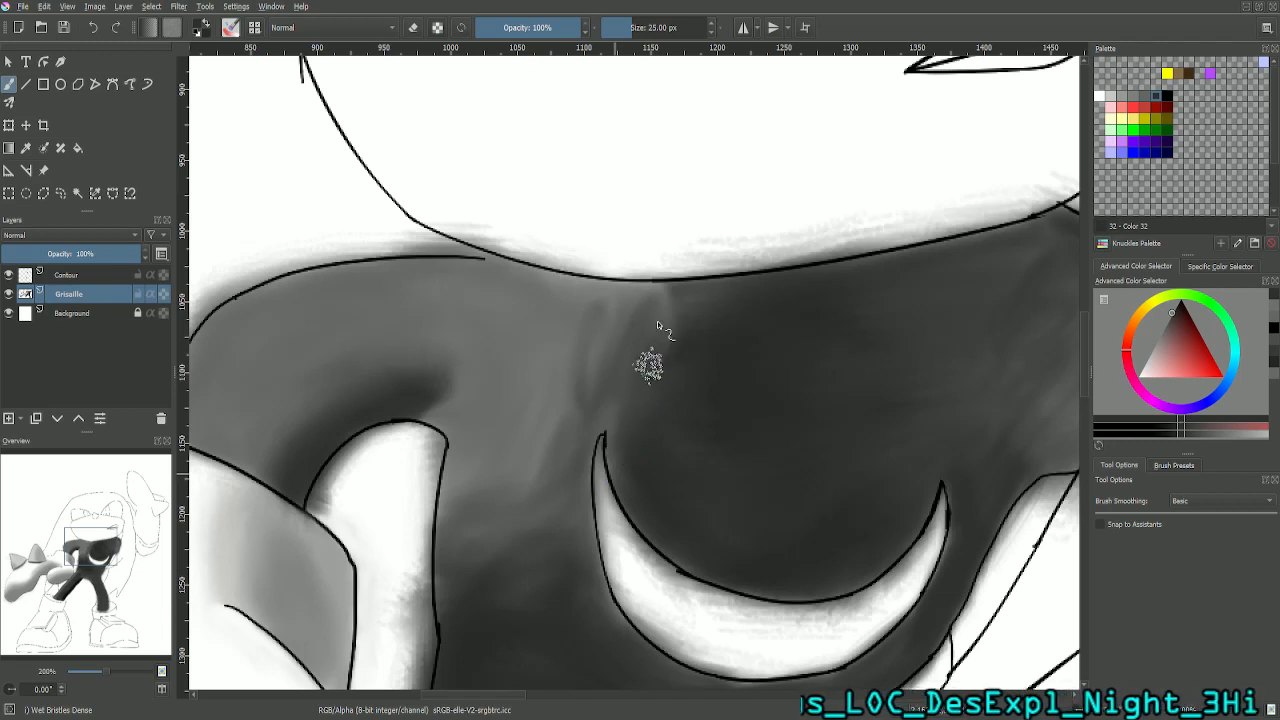
# - Blend palette Color 31 into the shoulder-to-chest transition below the chin, checking it against the whole figure
pyautogui.click(1145, 97)
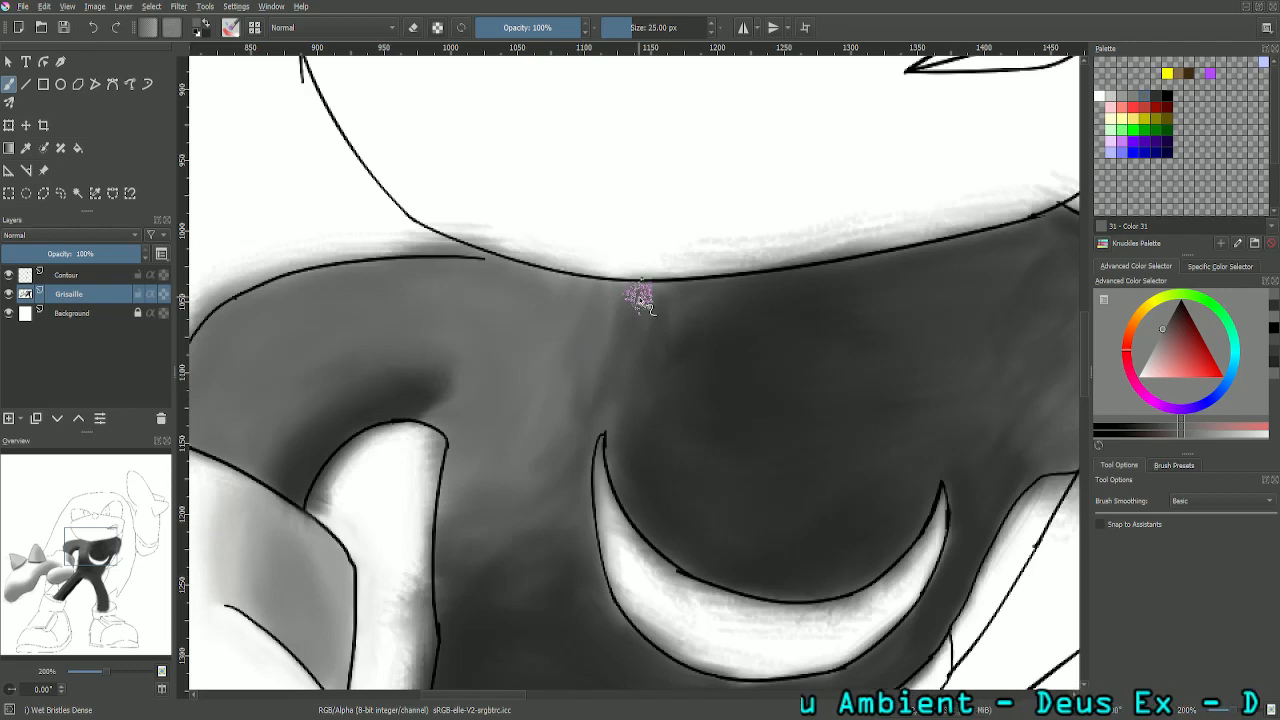
pyautogui.scroll(-4, 640, 297)
pyautogui.scroll(-2, 640, 297)
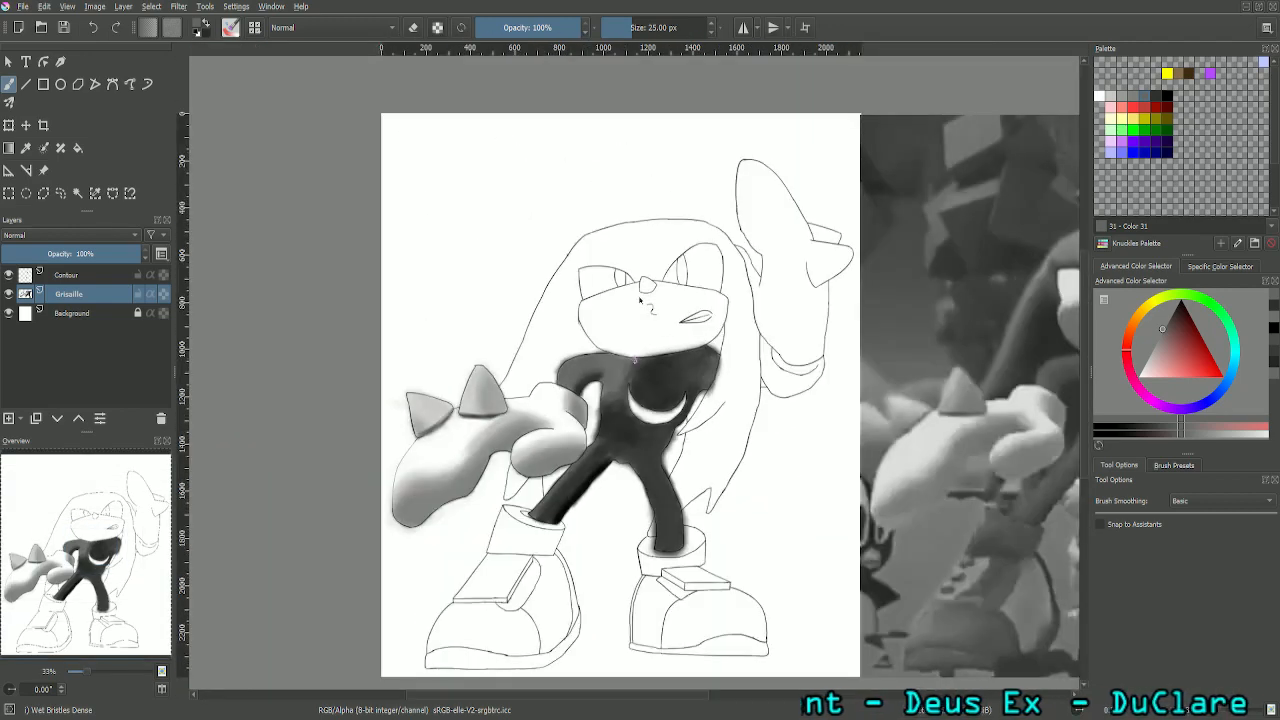
pyautogui.scroll(6, 640, 298)
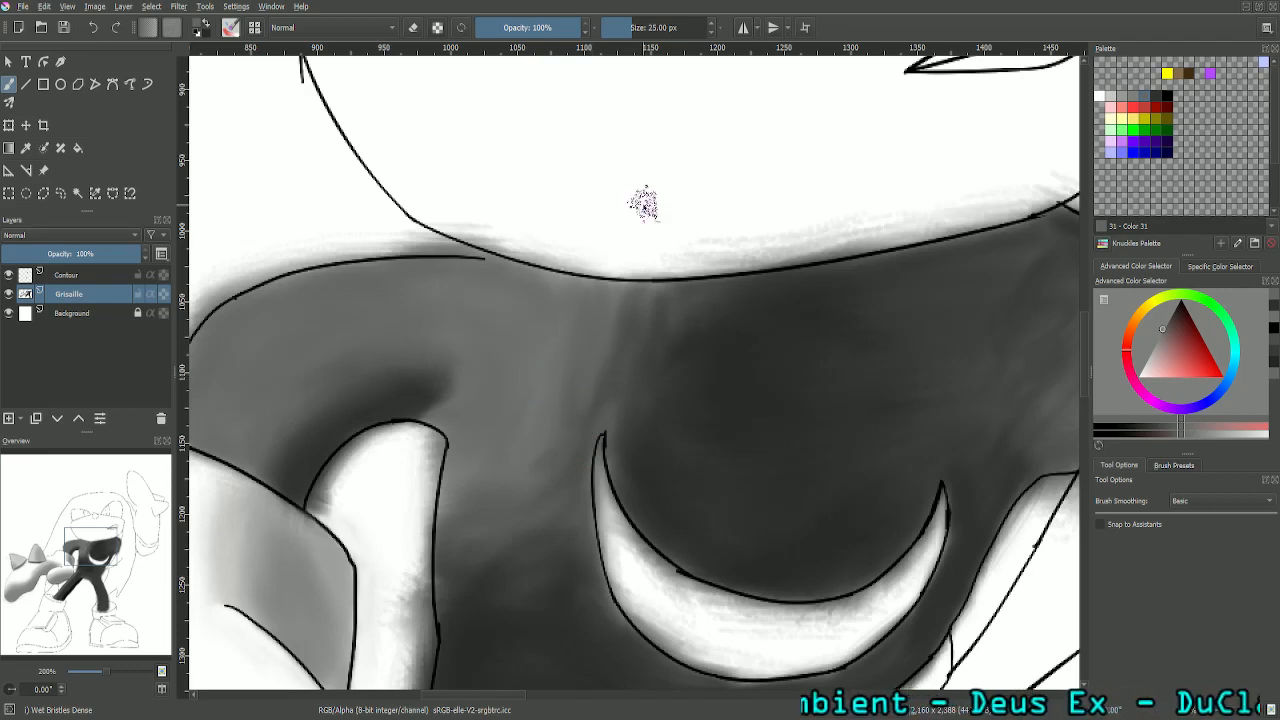
pyautogui.scroll(-5, 644, 204)
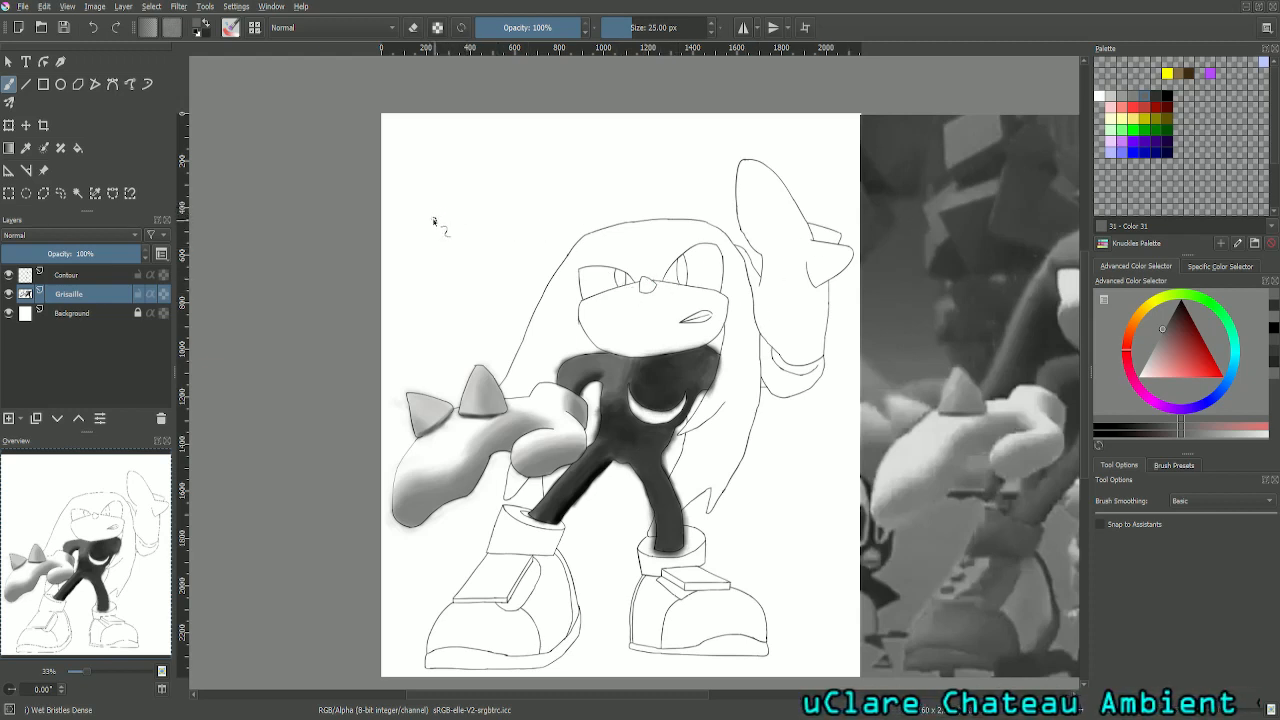
# - Paint test strokes with palette Colors 31, 27 and 32 on the blank canvas beside the head and undo them
pyautogui.moveTo(434, 221)
pyautogui.mouseDown()
pyautogui.moveTo(505, 240)
pyautogui.moveTo(422, 212)
pyautogui.moveTo(484, 229)
pyautogui.mouseUp()
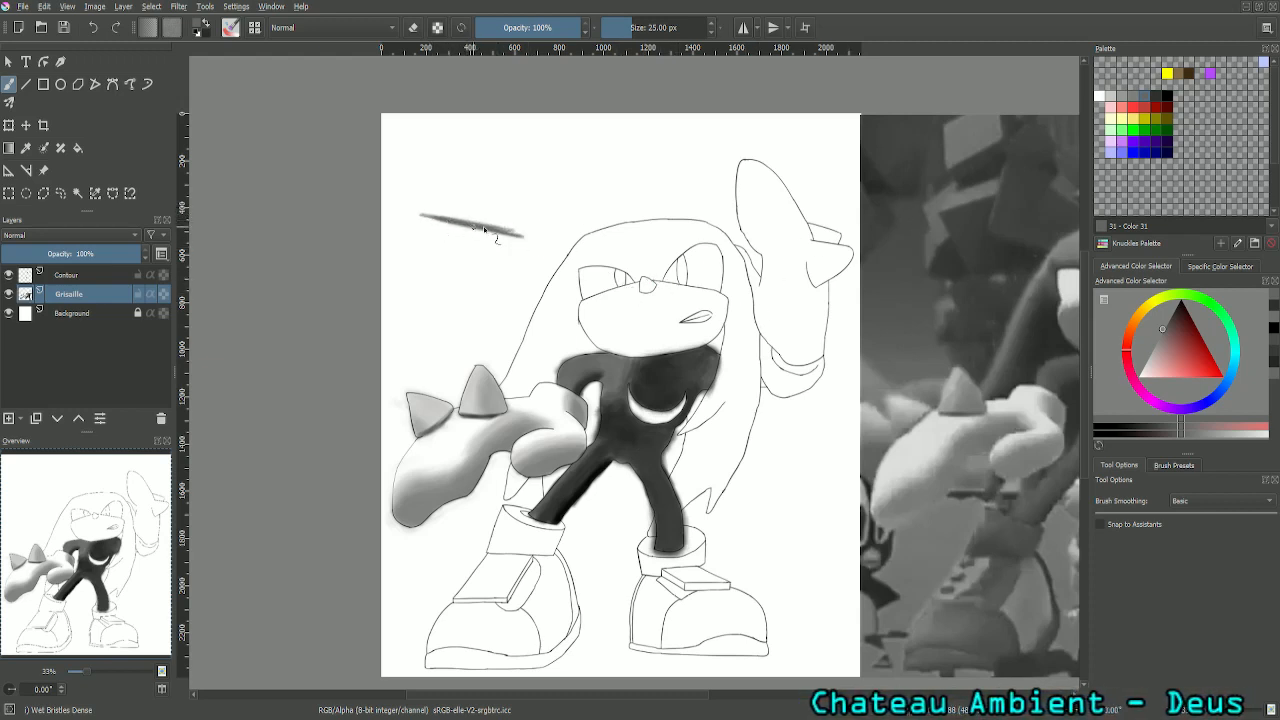
pyautogui.click(1160, 95)
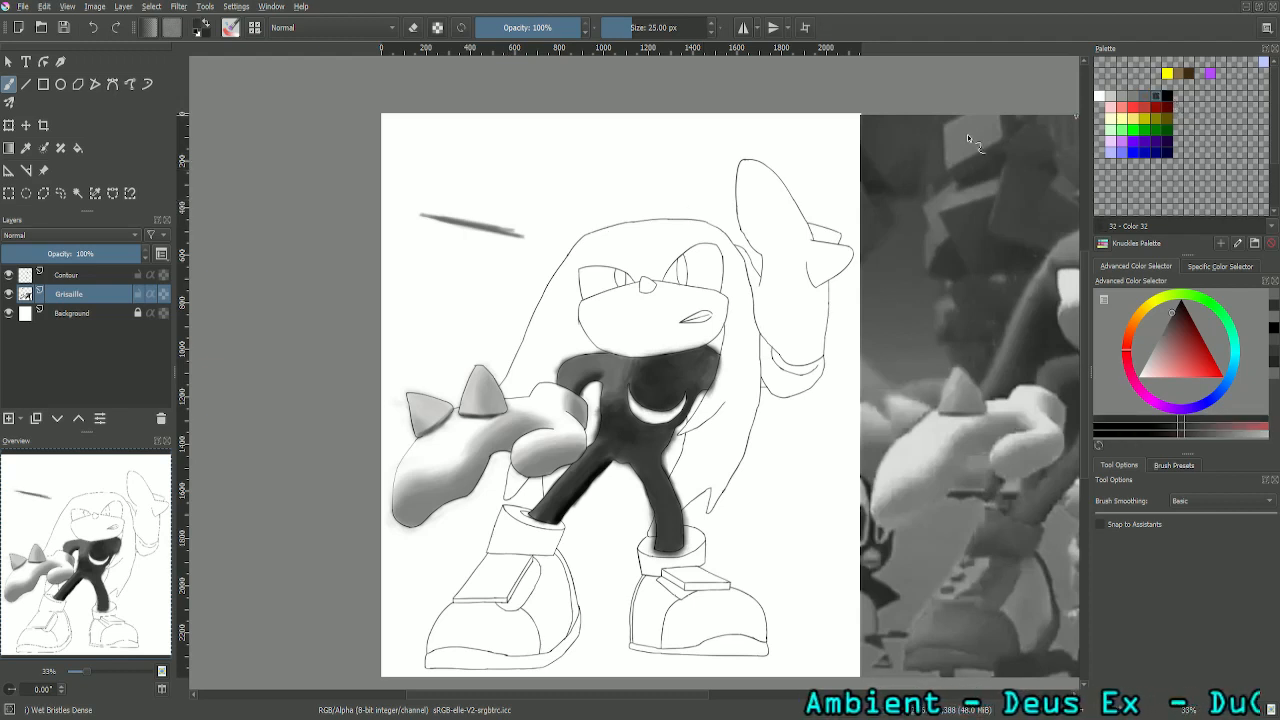
pyautogui.click(1168, 96)
pyautogui.moveTo(432, 190); pyautogui.dragTo(549, 212)
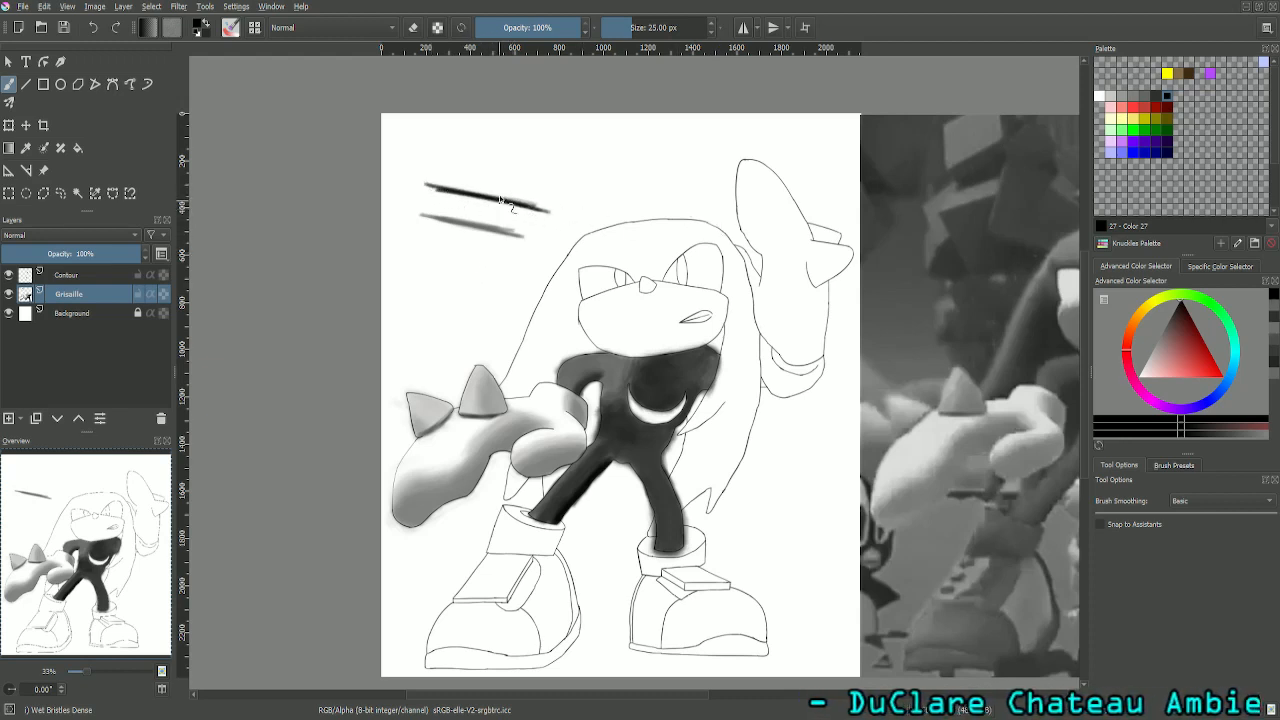
pyautogui.click(1158, 94)
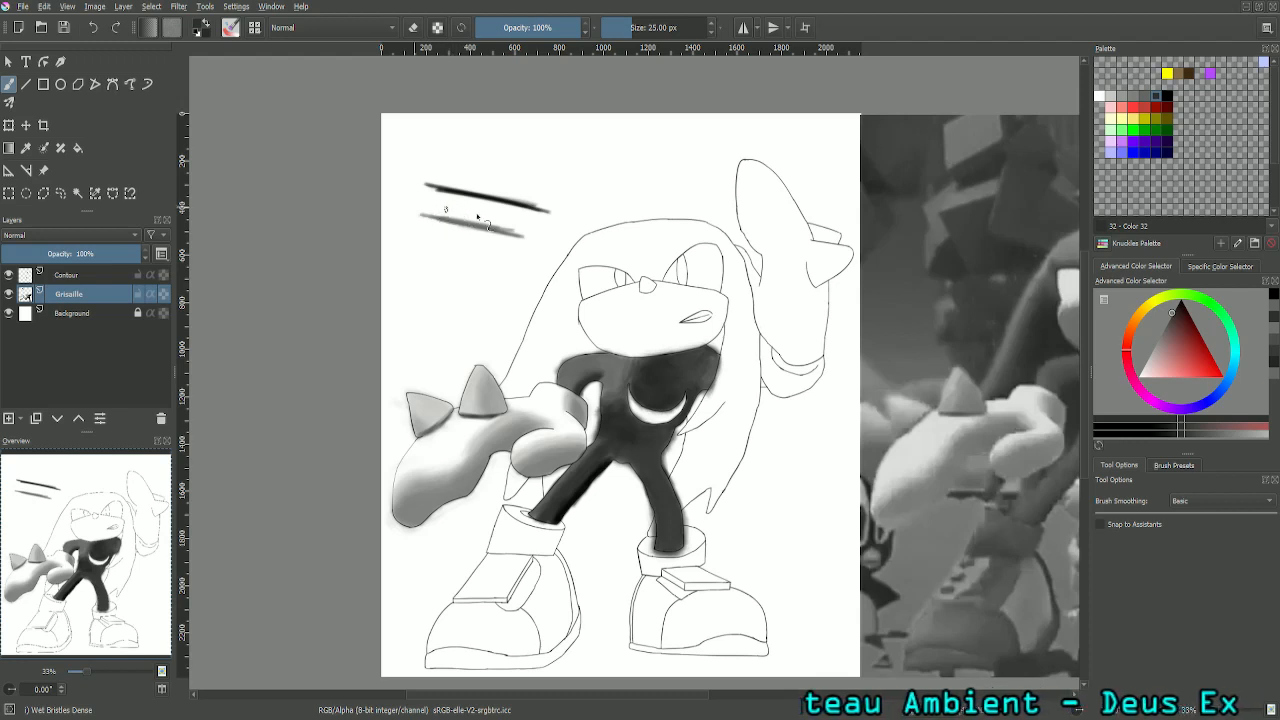
pyautogui.moveTo(477, 216)
pyautogui.mouseDown()
pyautogui.moveTo(438, 209)
pyautogui.moveTo(531, 224)
pyautogui.moveTo(465, 214)
pyautogui.mouseUp()
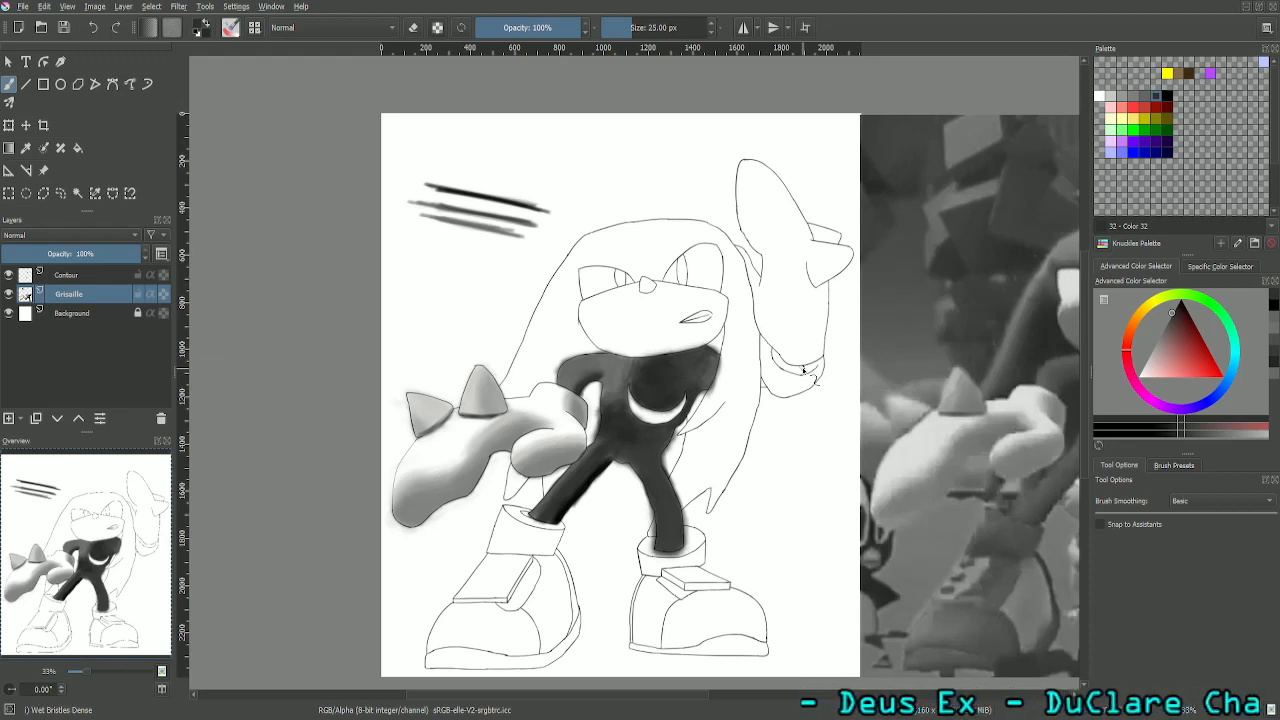
pyautogui.hotkey('ctrl', 'z')
pyautogui.hotkey('ctrl', 'z')
pyautogui.hotkey('ctrl', 'z')
pyautogui.hotkey('ctrl', 'z')
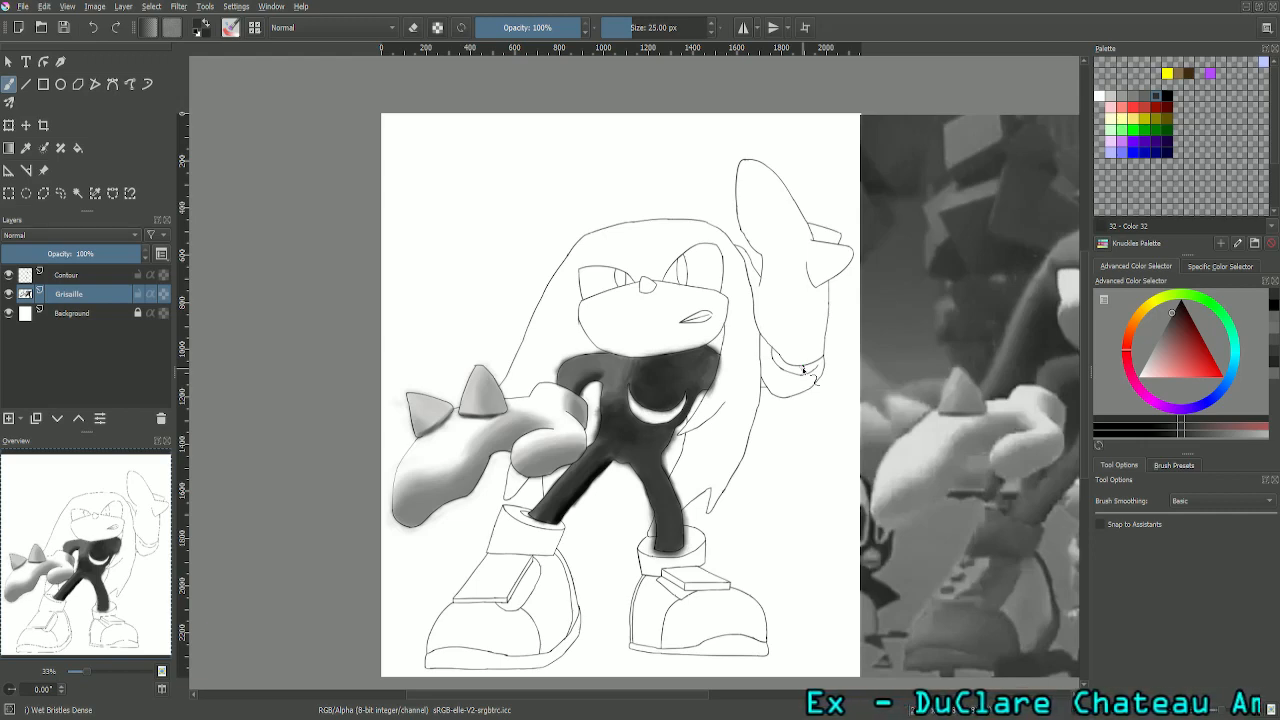
# - Examine the blend between shoulder and chest up close and compare the figure with the greyscale reference picture
pyautogui.press('+')
pyautogui.press('+')
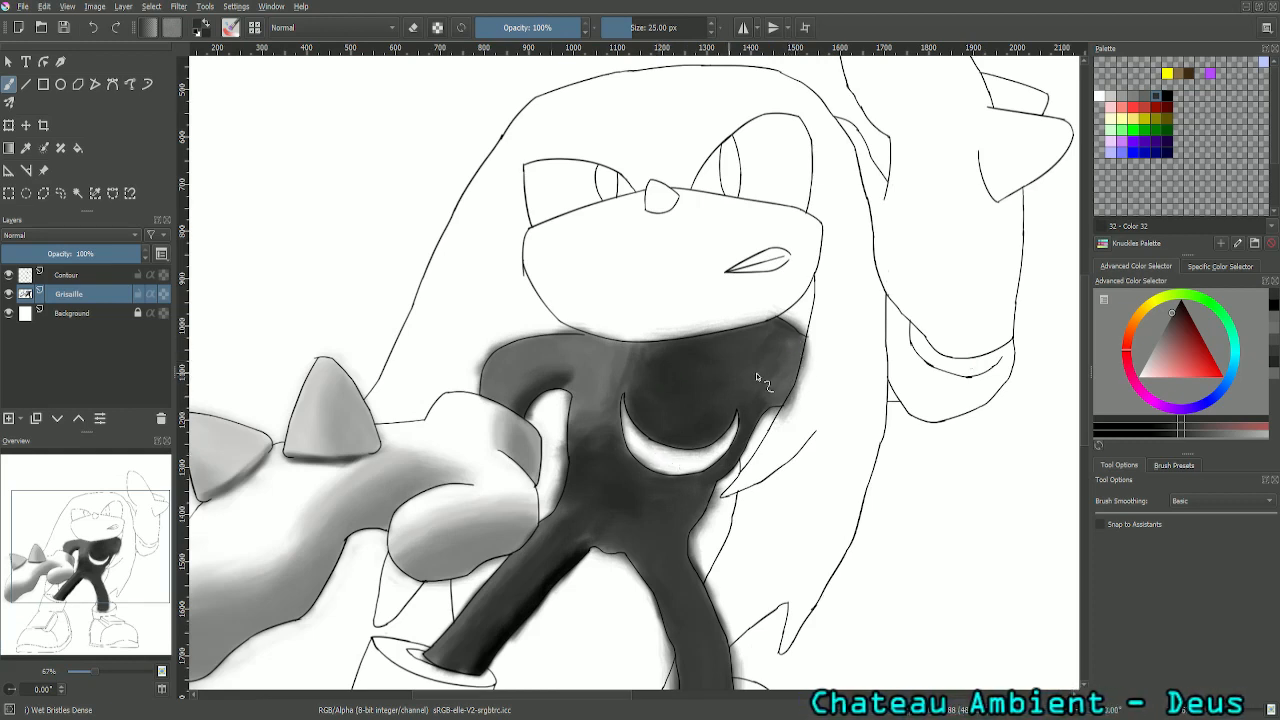
pyautogui.moveTo(652, 378)
pyautogui.mouseDown()
pyautogui.moveTo(603, 391)
pyautogui.moveTo(657, 366)
pyautogui.moveTo(585, 435)
pyautogui.moveTo(607, 397)
pyautogui.mouseUp()
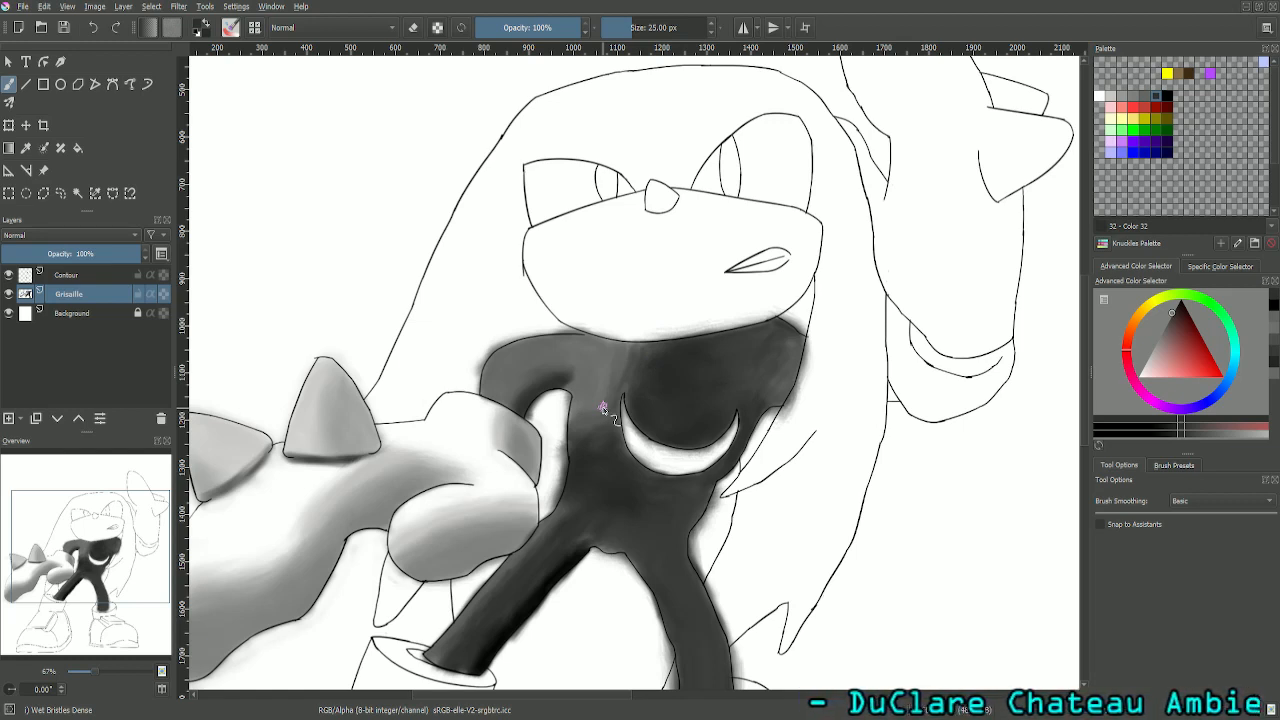
pyautogui.scroll(5, 603, 410)
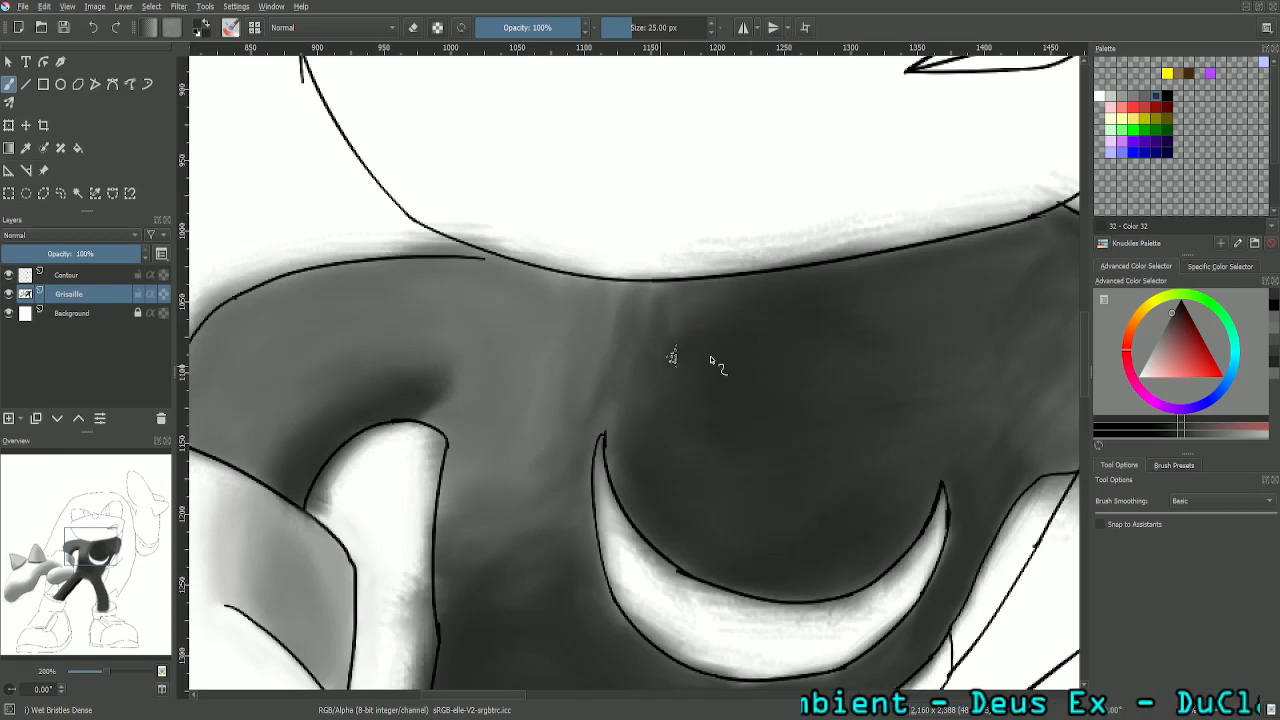
pyautogui.scroll(-3, 917, 222)
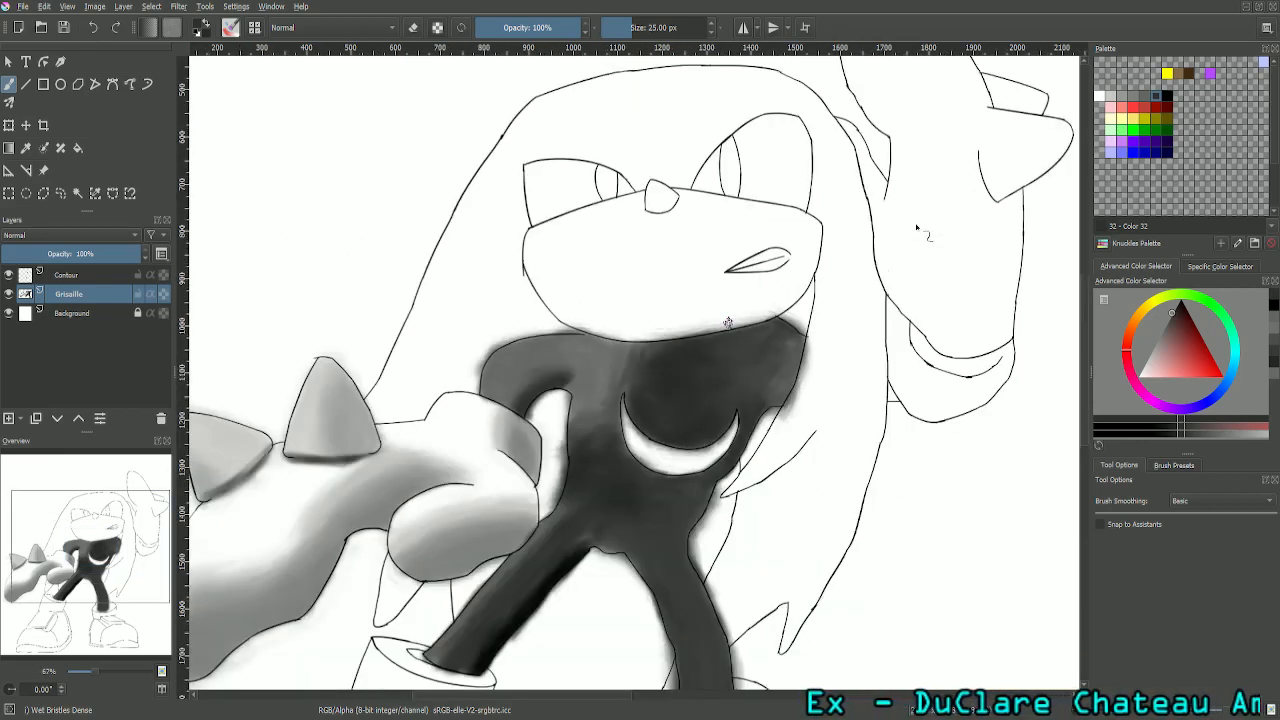
pyautogui.scroll(-1, 917, 228)
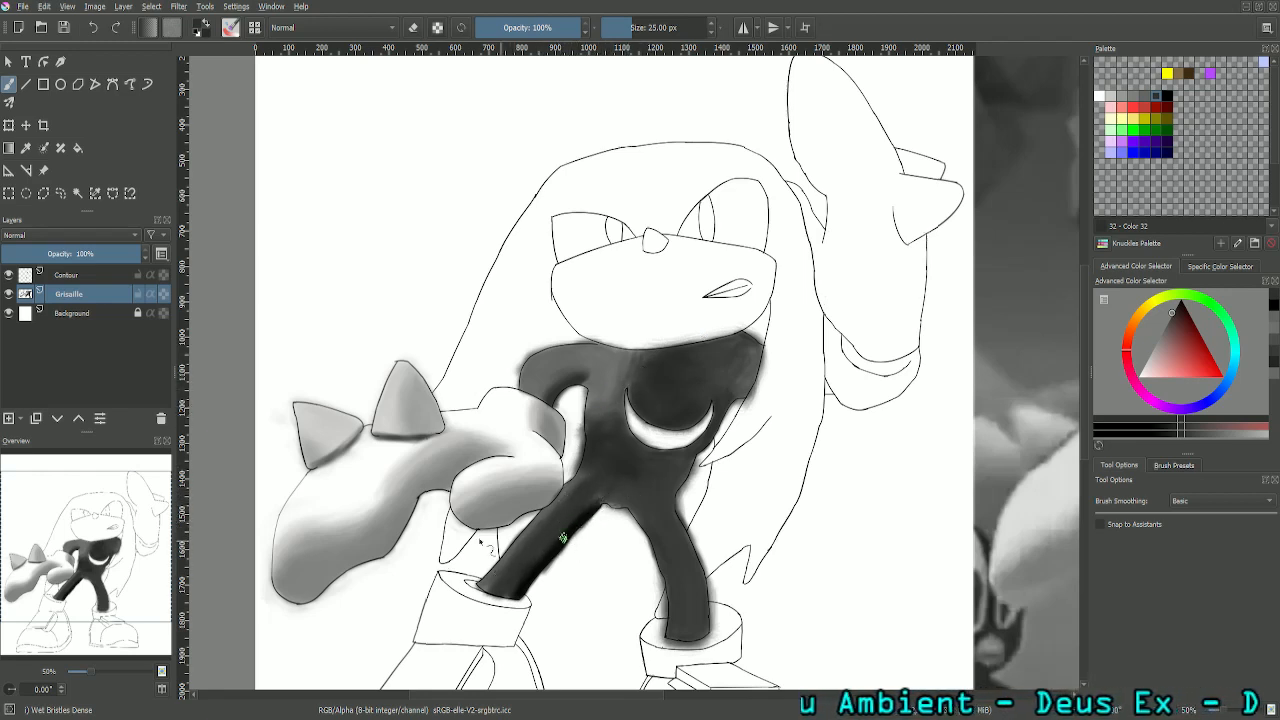
pyautogui.moveTo(90, 560)
pyautogui.mouseDown()
pyautogui.moveTo(258, 570)
pyautogui.moveTo(249, 580)
pyautogui.moveTo(135, 582)
pyautogui.moveTo(145, 572)
pyautogui.moveTo(140, 593)
pyautogui.moveTo(213, 589)
pyautogui.moveTo(237, 558)
pyautogui.moveTo(249, 568)
pyautogui.moveTo(258, 527)
pyautogui.moveTo(230, 523)
pyautogui.mouseUp()
pyautogui.press('-')
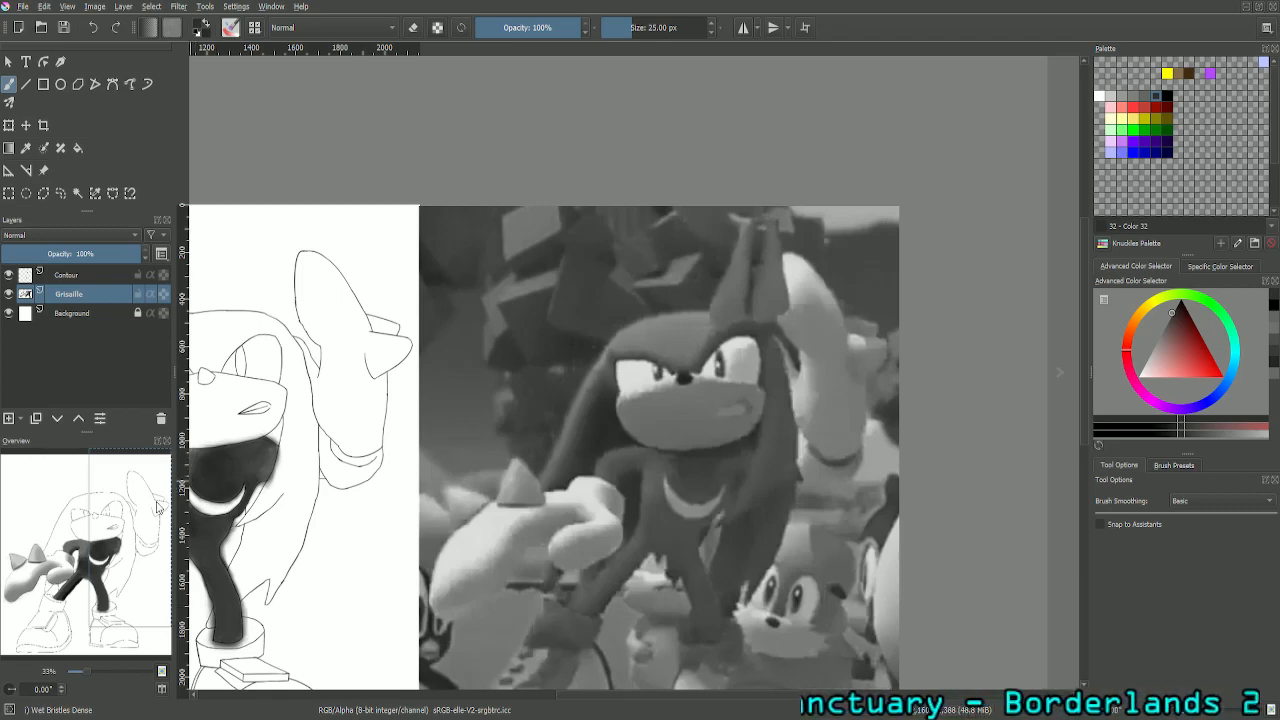
pyautogui.moveTo(134, 529); pyautogui.dragTo(84, 522)
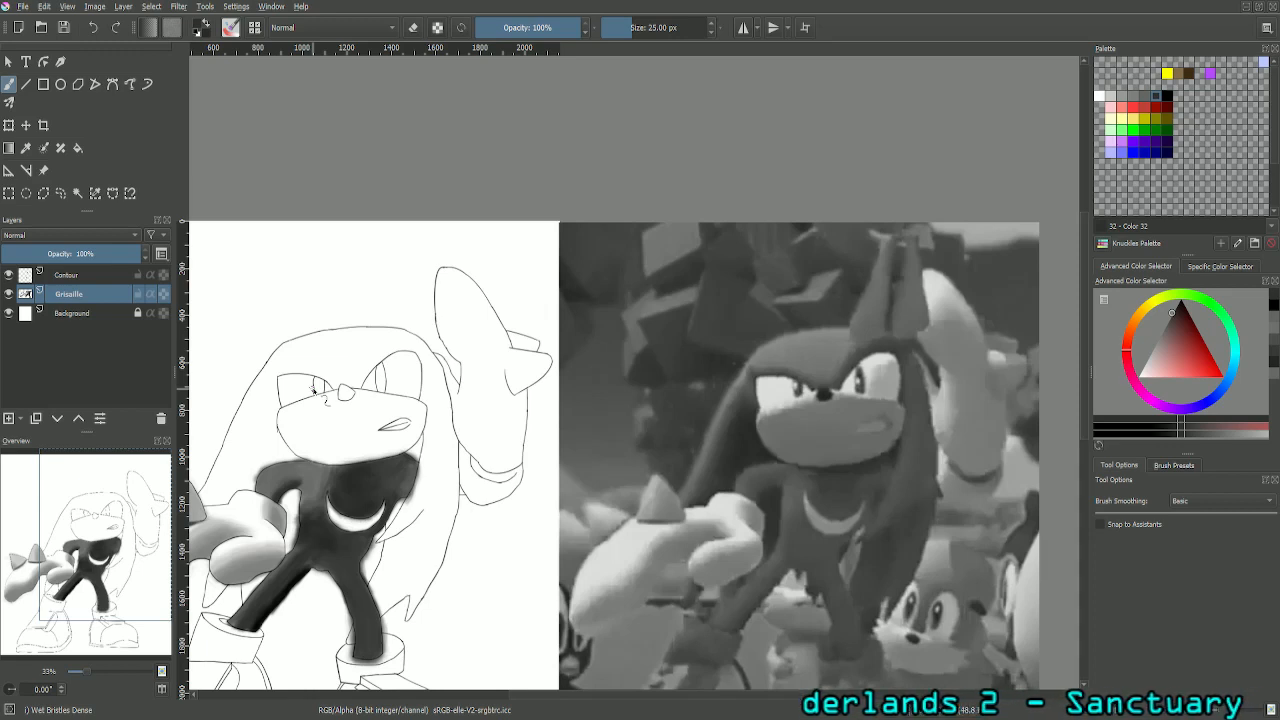
# - Sample the mid grey of the raised glove in the reference picture and set the freehand brush size to 75 px
pyautogui.click(26, 148)
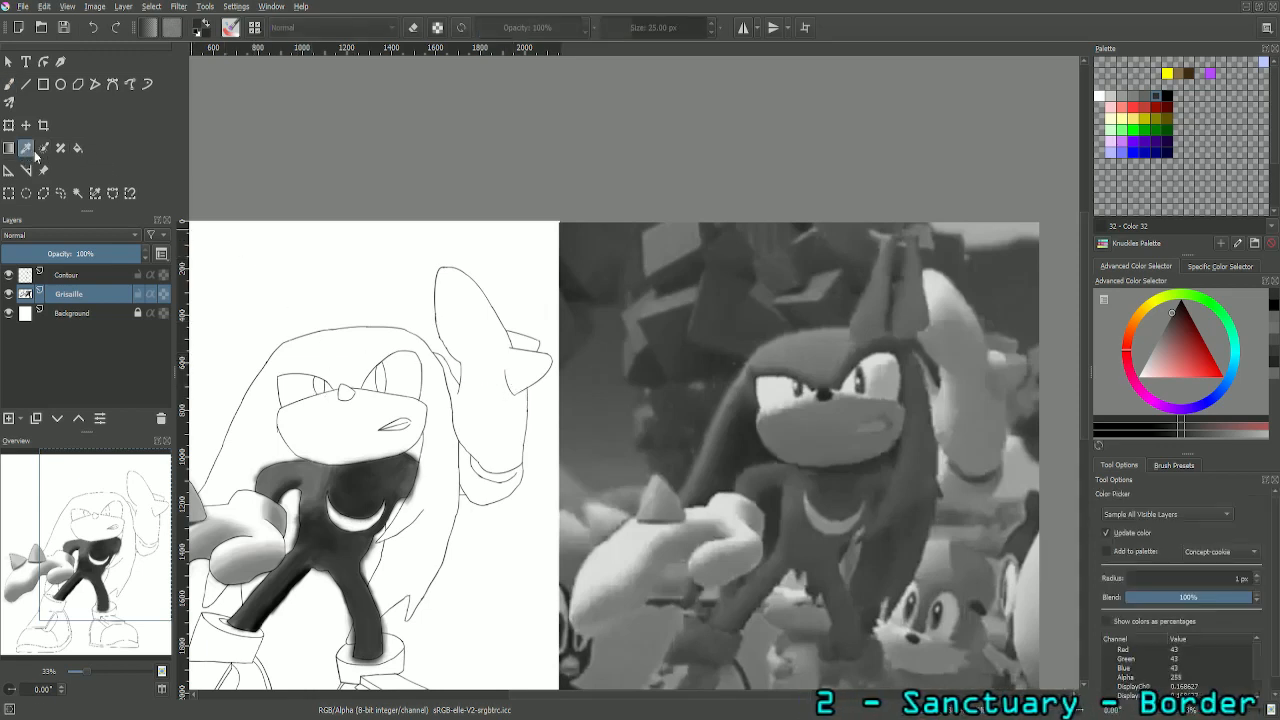
pyautogui.click(958, 340)
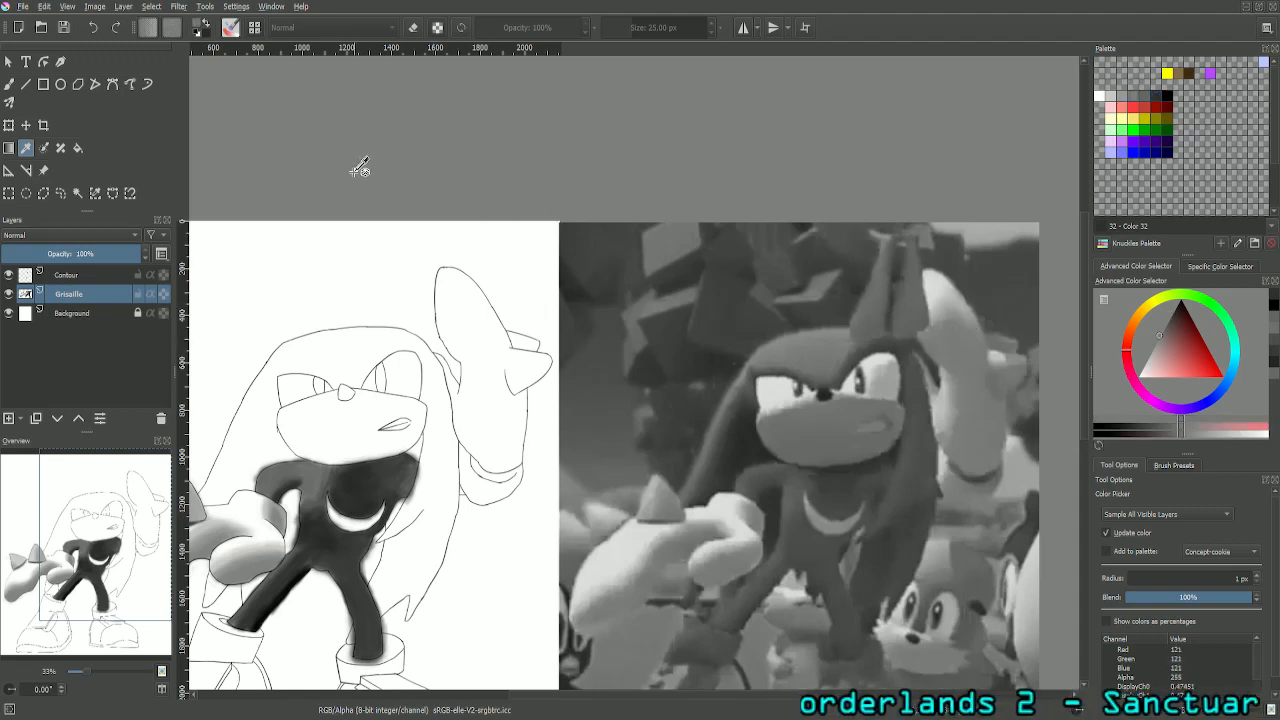
pyautogui.click(10, 84)
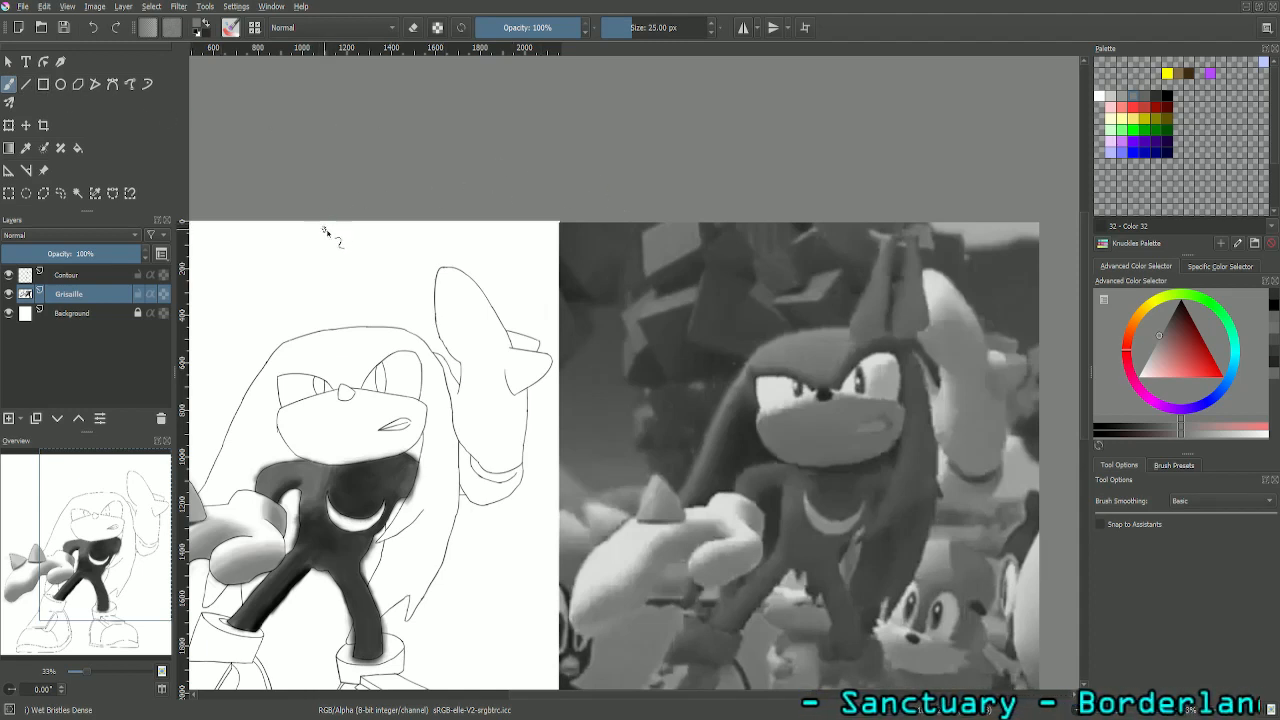
pyautogui.doubleClick(655, 28)
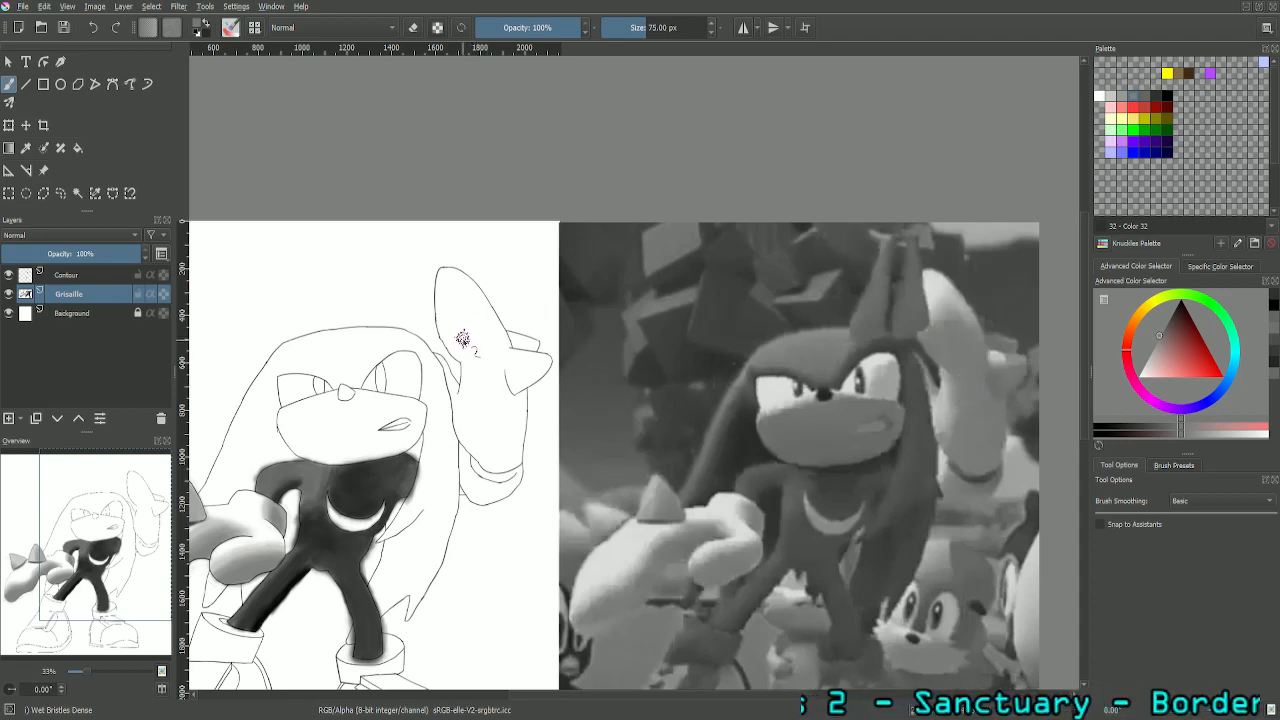
# - Outline the shaded area of the raised glove in mid grey from fingers to wrist, erasing the spill over the adjoining spike
pyautogui.moveTo(440, 327)
pyautogui.mouseDown()
pyautogui.moveTo(462, 359)
pyautogui.moveTo(441, 330)
pyautogui.moveTo(452, 346)
pyautogui.moveTo(448, 318)
pyautogui.moveTo(465, 314)
pyautogui.moveTo(449, 334)
pyautogui.moveTo(468, 312)
pyautogui.moveTo(441, 330)
pyautogui.moveTo(491, 328)
pyautogui.moveTo(462, 318)
pyautogui.moveTo(473, 317)
pyautogui.moveTo(512, 341)
pyautogui.moveTo(477, 327)
pyautogui.mouseUp()
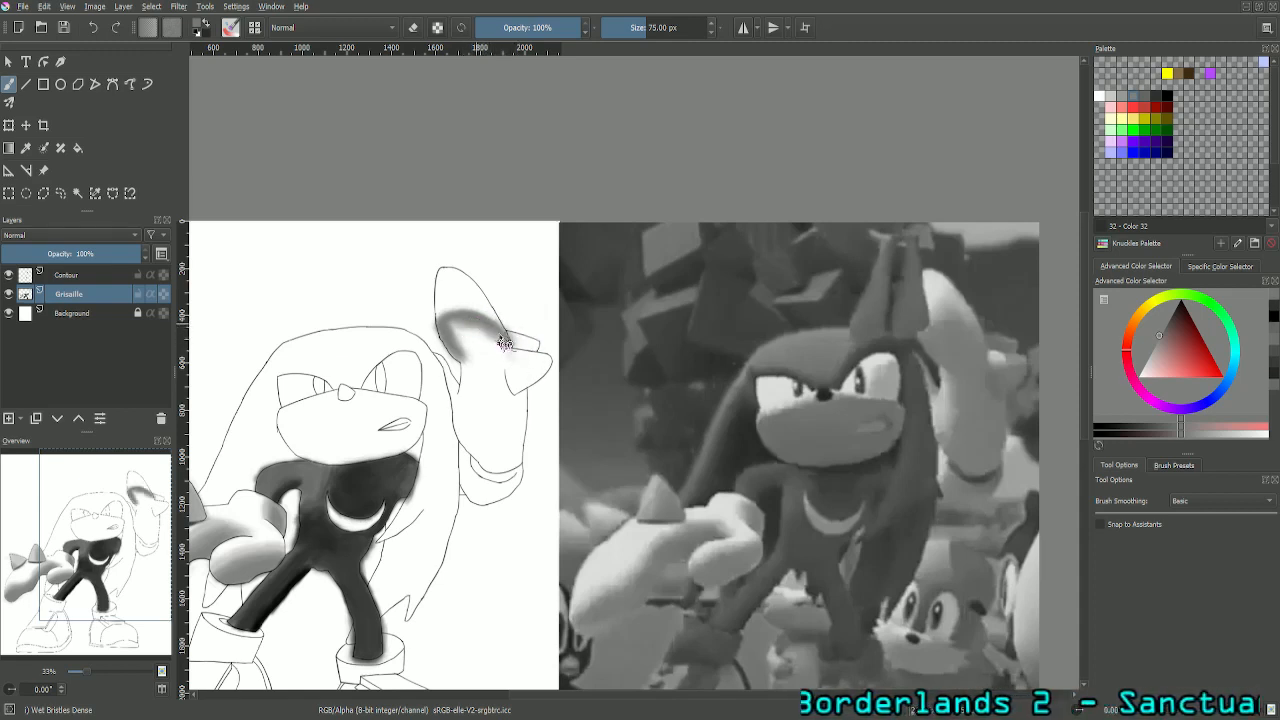
pyautogui.moveTo(501, 346); pyautogui.dragTo(516, 395)
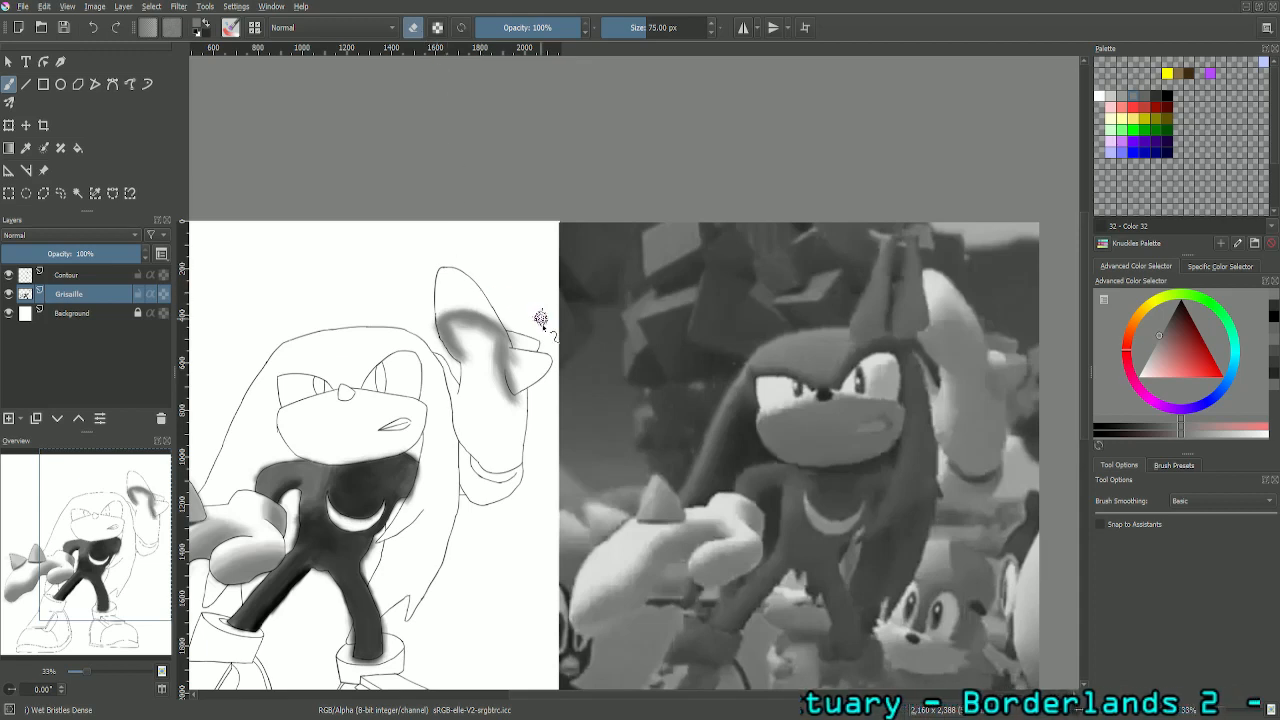
pyautogui.moveTo(510, 378); pyautogui.dragTo(517, 396)
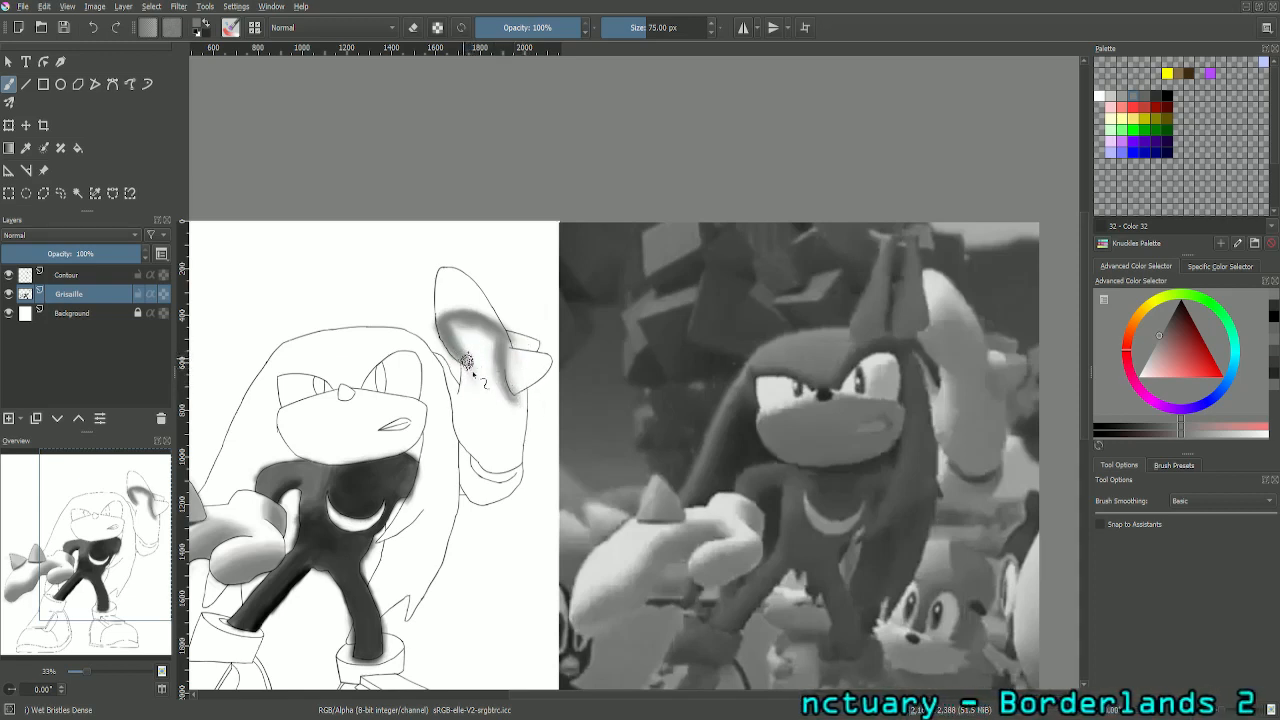
pyautogui.moveTo(467, 361)
pyautogui.mouseDown()
pyautogui.moveTo(477, 391)
pyautogui.moveTo(468, 370)
pyautogui.moveTo(481, 426)
pyautogui.moveTo(498, 411)
pyautogui.moveTo(480, 399)
pyautogui.moveTo(472, 446)
pyautogui.mouseUp()
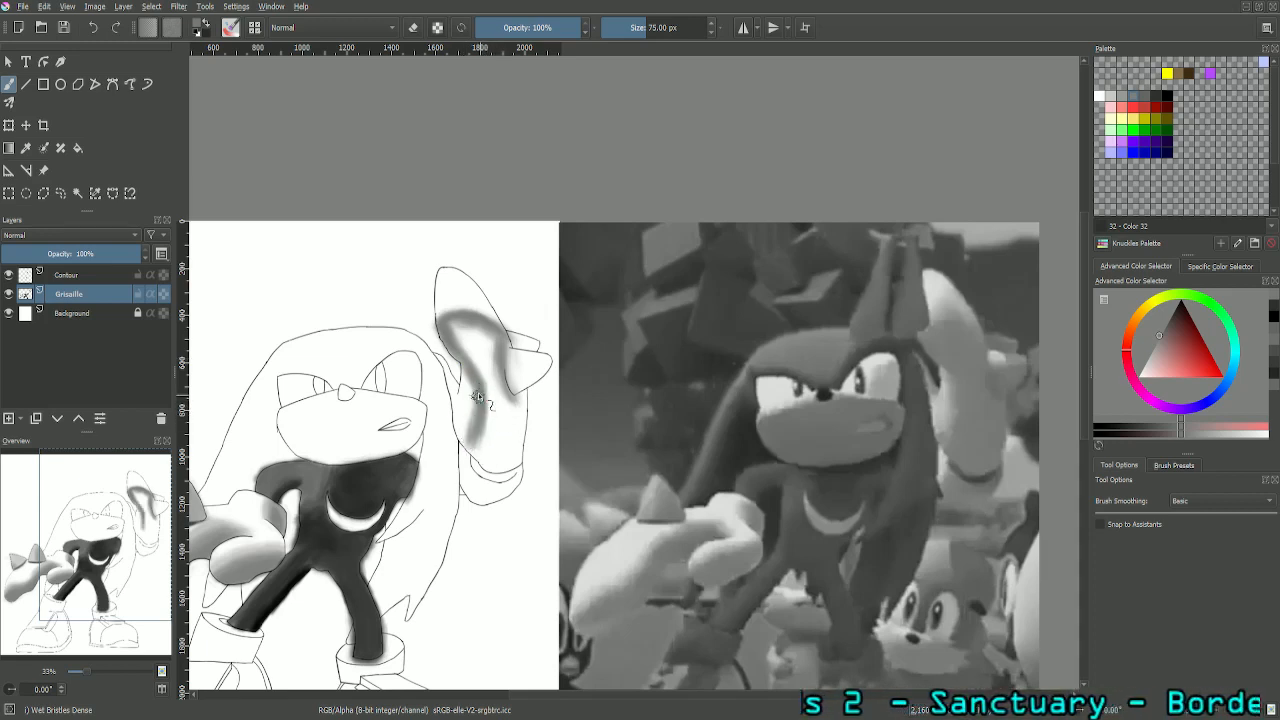
pyautogui.moveTo(478, 396)
pyautogui.mouseDown()
pyautogui.moveTo(468, 437)
pyautogui.moveTo(462, 419)
pyautogui.moveTo(493, 430)
pyautogui.moveTo(479, 420)
pyautogui.moveTo(470, 454)
pyautogui.moveTo(464, 443)
pyautogui.moveTo(495, 462)
pyautogui.moveTo(475, 465)
pyautogui.moveTo(516, 467)
pyautogui.moveTo(500, 467)
pyautogui.moveTo(518, 462)
pyautogui.moveTo(523, 402)
pyautogui.moveTo(520, 447)
pyautogui.mouseUp()
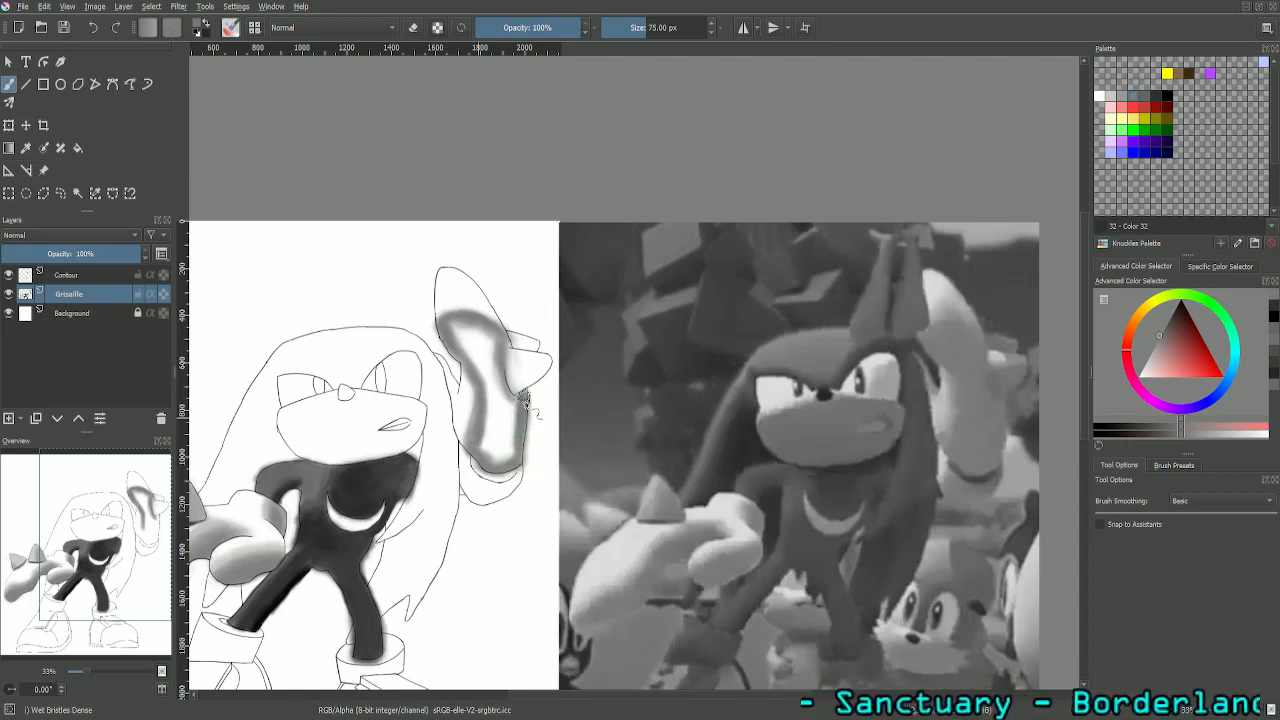
pyautogui.moveTo(524, 399)
pyautogui.mouseDown()
pyautogui.moveTo(513, 405)
pyautogui.moveTo(522, 398)
pyautogui.moveTo(507, 386)
pyautogui.mouseUp()
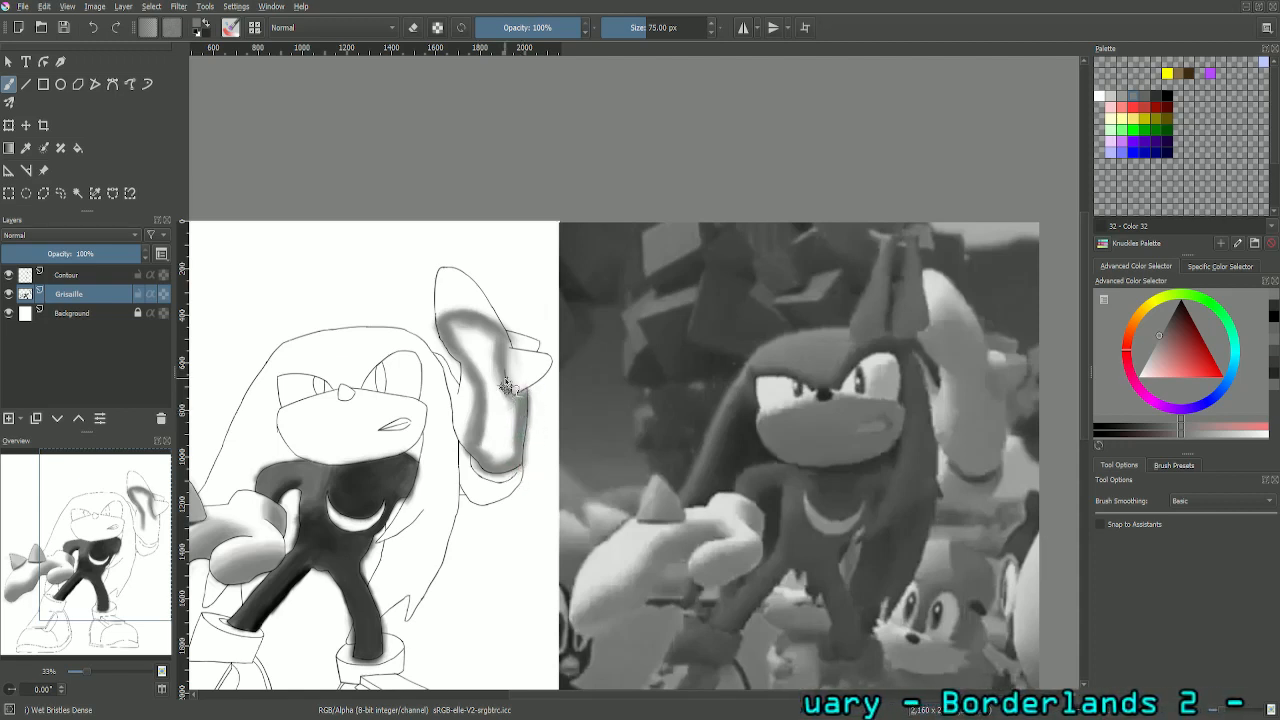
# - Fill the outlined shadow area of the raised glove with solid mid grey brush strokes
pyautogui.press('+')
pyautogui.press('+')
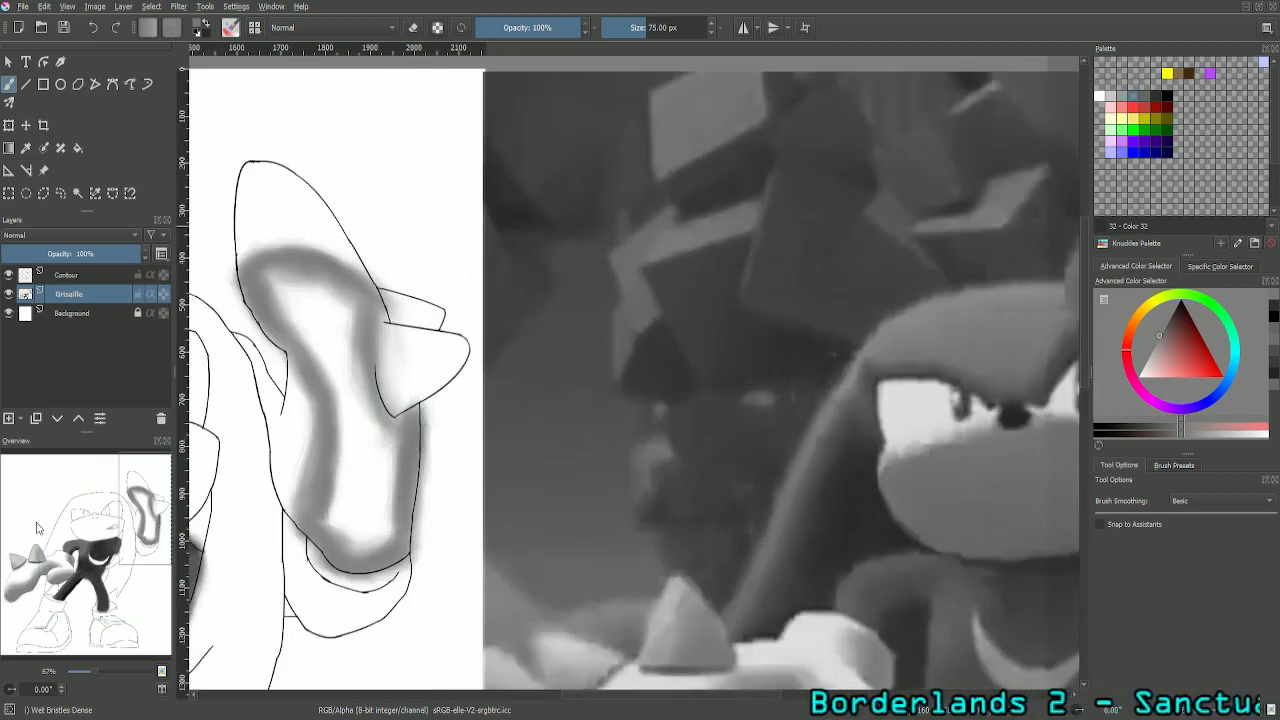
pyautogui.moveTo(142, 516); pyautogui.dragTo(113, 511)
pyautogui.press('+')
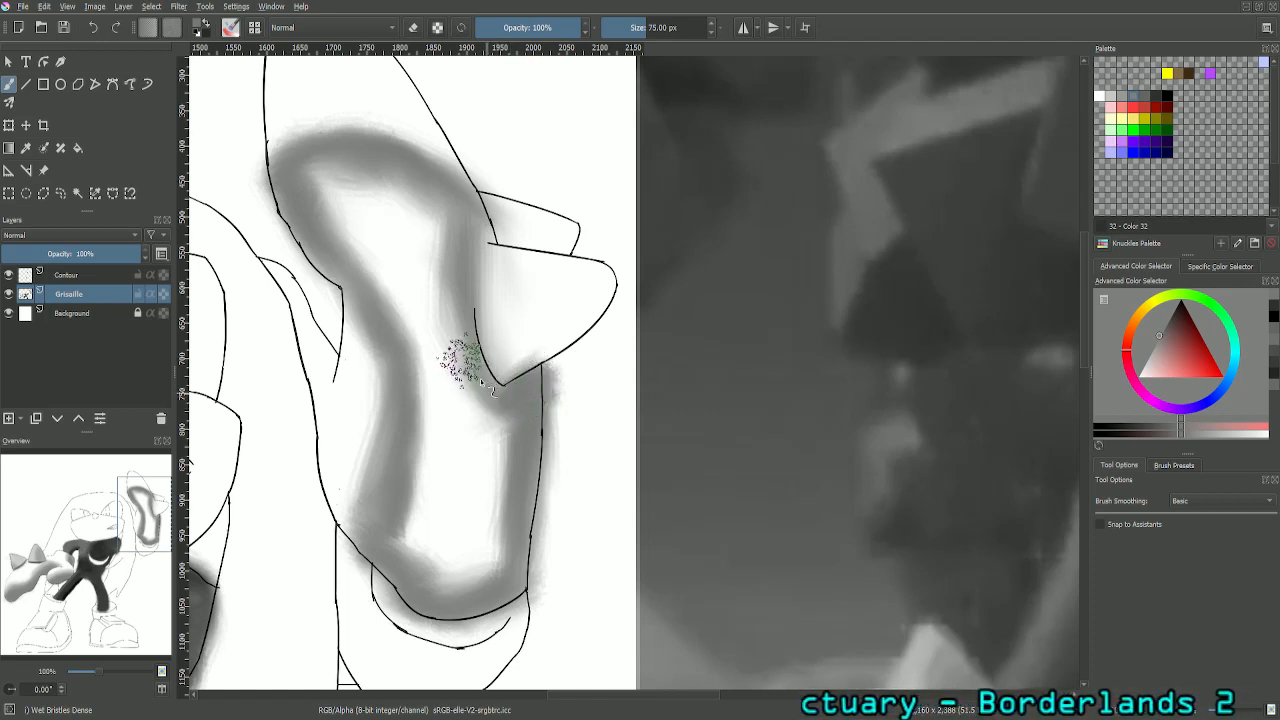
pyautogui.moveTo(480, 382)
pyautogui.mouseDown()
pyautogui.moveTo(442, 204)
pyautogui.moveTo(464, 233)
pyautogui.moveTo(366, 173)
pyautogui.moveTo(310, 173)
pyautogui.moveTo(323, 203)
pyautogui.moveTo(310, 177)
pyautogui.moveTo(346, 180)
pyautogui.moveTo(301, 181)
pyautogui.moveTo(315, 157)
pyautogui.moveTo(350, 195)
pyautogui.moveTo(462, 204)
pyautogui.moveTo(417, 213)
pyautogui.moveTo(435, 228)
pyautogui.moveTo(368, 219)
pyautogui.moveTo(356, 243)
pyautogui.moveTo(333, 235)
pyautogui.moveTo(336, 250)
pyautogui.moveTo(303, 230)
pyautogui.moveTo(309, 248)
pyautogui.moveTo(295, 215)
pyautogui.moveTo(338, 279)
pyautogui.moveTo(283, 204)
pyautogui.moveTo(342, 278)
pyautogui.moveTo(374, 263)
pyautogui.moveTo(362, 244)
pyautogui.moveTo(369, 303)
pyautogui.moveTo(329, 266)
pyautogui.moveTo(324, 204)
pyautogui.moveTo(432, 246)
pyautogui.moveTo(450, 300)
pyautogui.moveTo(439, 269)
pyautogui.moveTo(403, 255)
pyautogui.moveTo(362, 211)
pyautogui.moveTo(377, 330)
pyautogui.moveTo(424, 362)
pyautogui.moveTo(424, 293)
pyautogui.moveTo(443, 313)
pyautogui.moveTo(402, 237)
pyautogui.moveTo(427, 368)
pyautogui.moveTo(407, 375)
pyautogui.moveTo(424, 380)
pyautogui.moveTo(414, 393)
pyautogui.moveTo(408, 290)
pyautogui.moveTo(443, 434)
pyautogui.moveTo(450, 418)
pyautogui.moveTo(466, 429)
pyautogui.moveTo(491, 491)
pyautogui.moveTo(491, 414)
pyautogui.moveTo(477, 402)
pyautogui.moveTo(491, 523)
pyautogui.moveTo(449, 571)
pyautogui.moveTo(471, 580)
pyautogui.moveTo(386, 509)
pyautogui.moveTo(400, 423)
pyautogui.moveTo(409, 500)
pyautogui.moveTo(402, 377)
pyautogui.moveTo(443, 371)
pyautogui.moveTo(409, 491)
pyautogui.moveTo(434, 523)
pyautogui.moveTo(416, 545)
pyautogui.moveTo(451, 537)
pyautogui.moveTo(471, 434)
pyautogui.moveTo(477, 466)
pyautogui.moveTo(440, 422)
pyautogui.moveTo(457, 568)
pyautogui.moveTo(449, 561)
pyautogui.moveTo(485, 477)
pyautogui.moveTo(421, 450)
pyautogui.moveTo(455, 472)
pyautogui.moveTo(449, 523)
pyautogui.moveTo(509, 534)
pyautogui.moveTo(520, 591)
pyautogui.moveTo(523, 414)
pyautogui.moveTo(463, 406)
pyautogui.moveTo(471, 380)
pyautogui.moveTo(449, 343)
pyautogui.moveTo(455, 232)
pyautogui.moveTo(347, 183)
pyautogui.moveTo(476, 232)
pyautogui.moveTo(408, 300)
pyautogui.mouseUp()
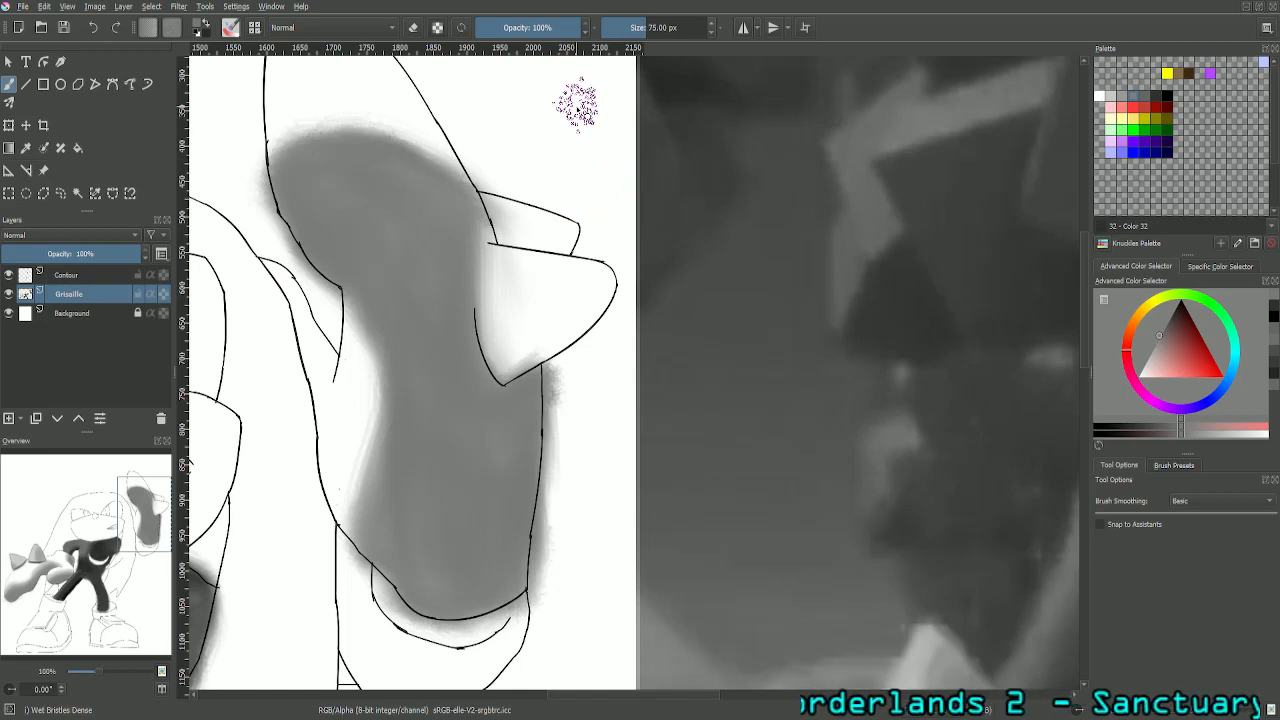
# - Sample the lighter grey at the shadow's upper edge on the raised glove in the reference picture
pyautogui.scroll(-3, 577, 103)
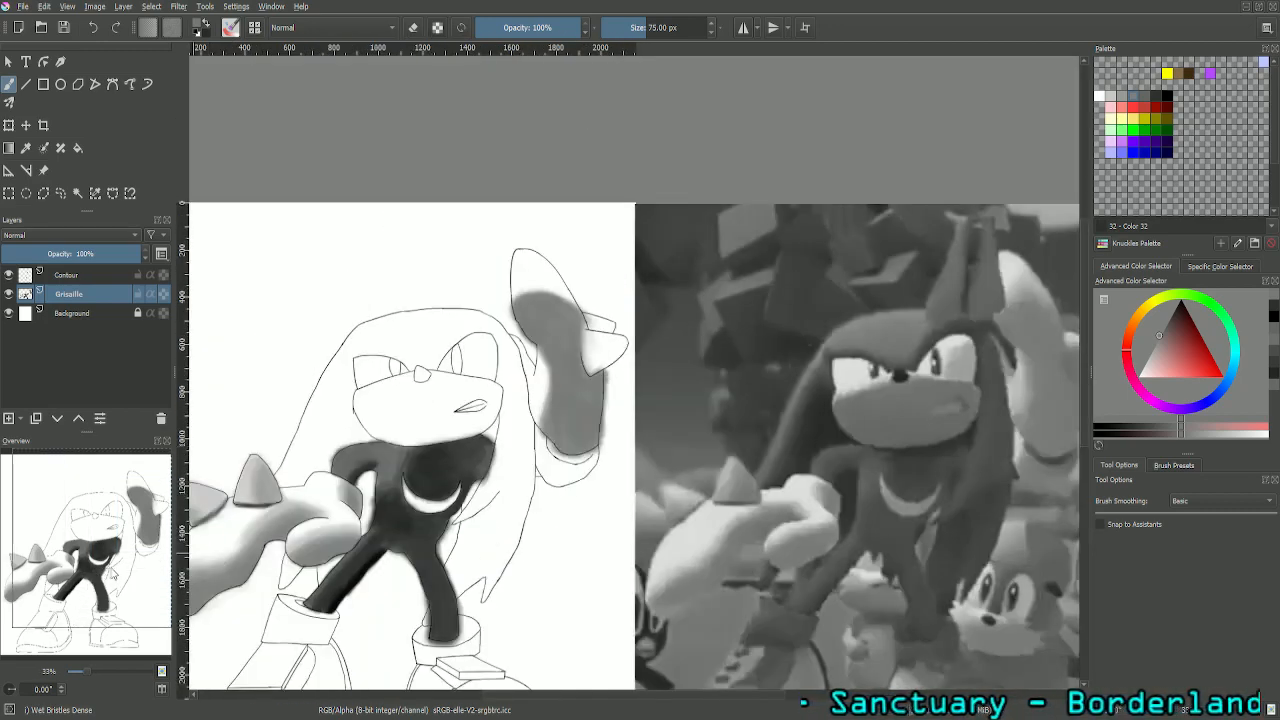
pyautogui.moveTo(113, 577); pyautogui.dragTo(168, 567)
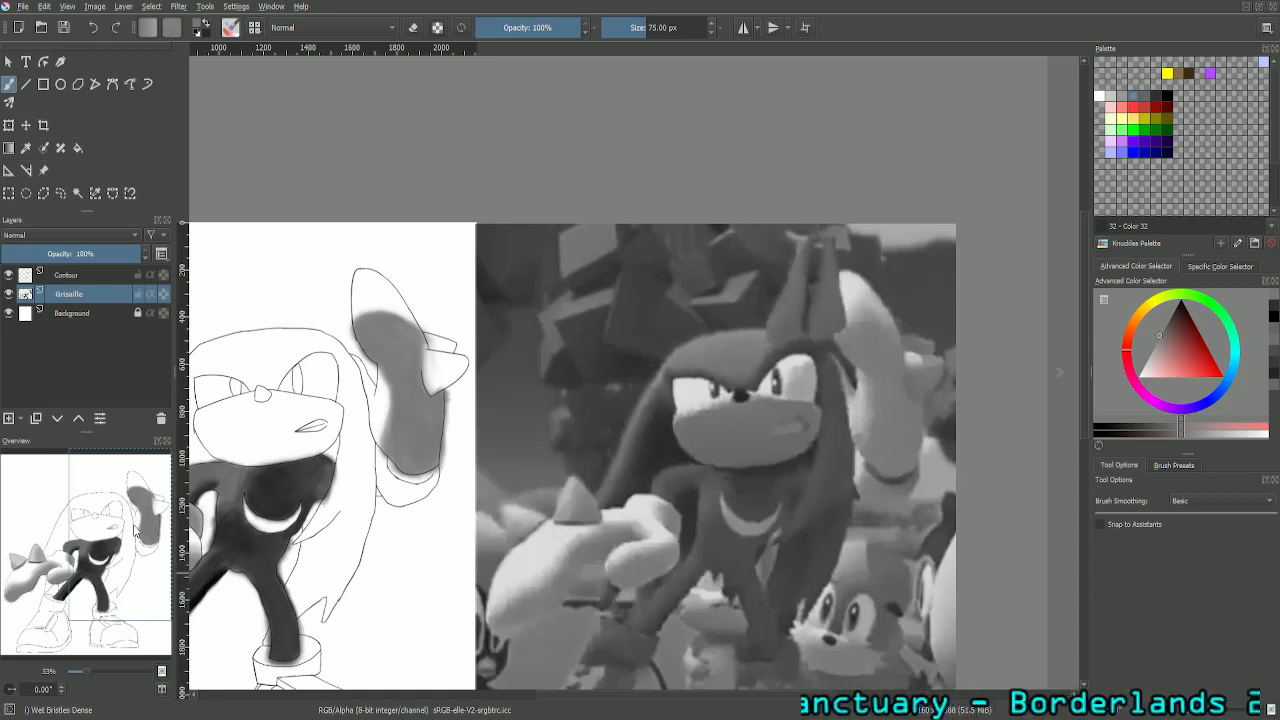
pyautogui.scroll(1, 135, 530)
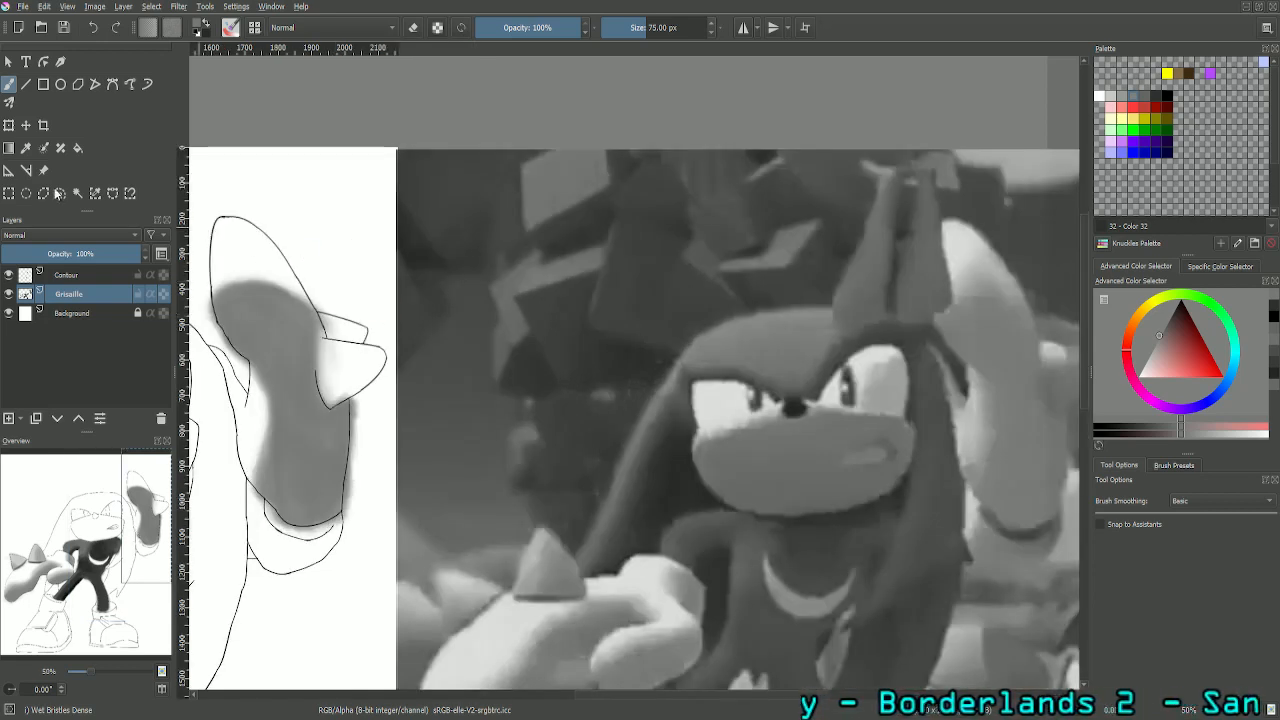
pyautogui.click(26, 148)
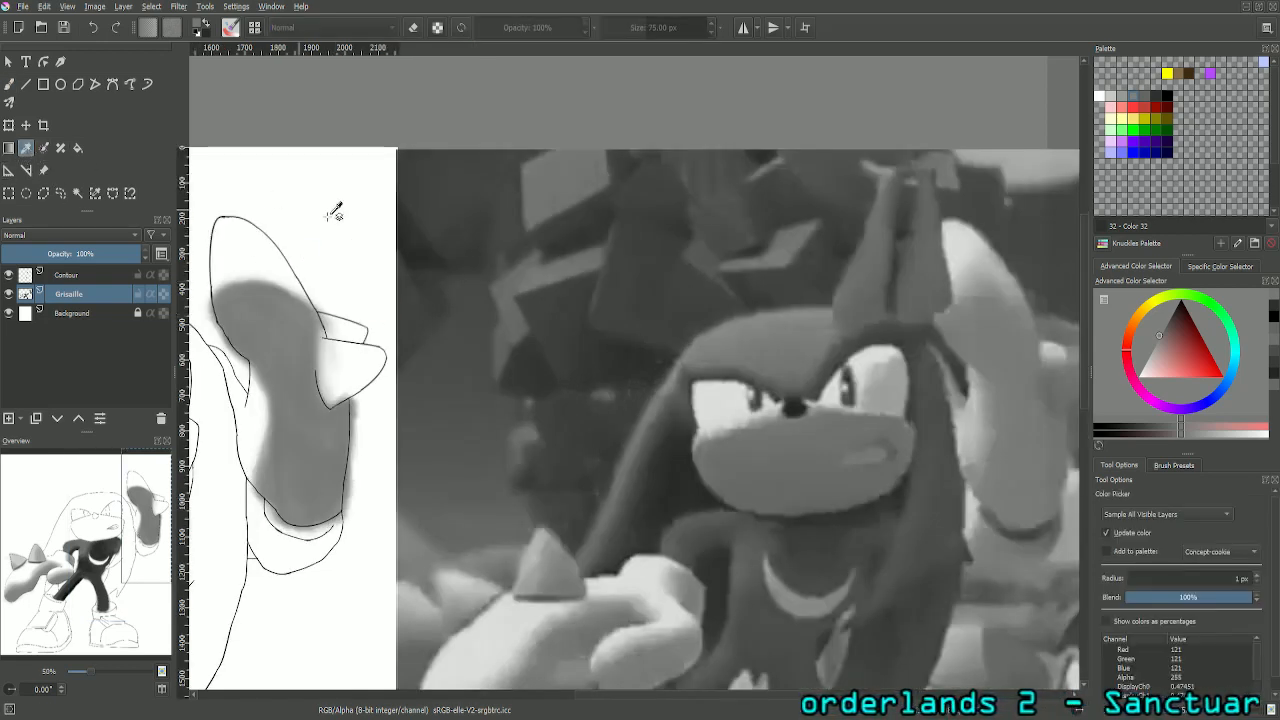
pyautogui.click(984, 280)
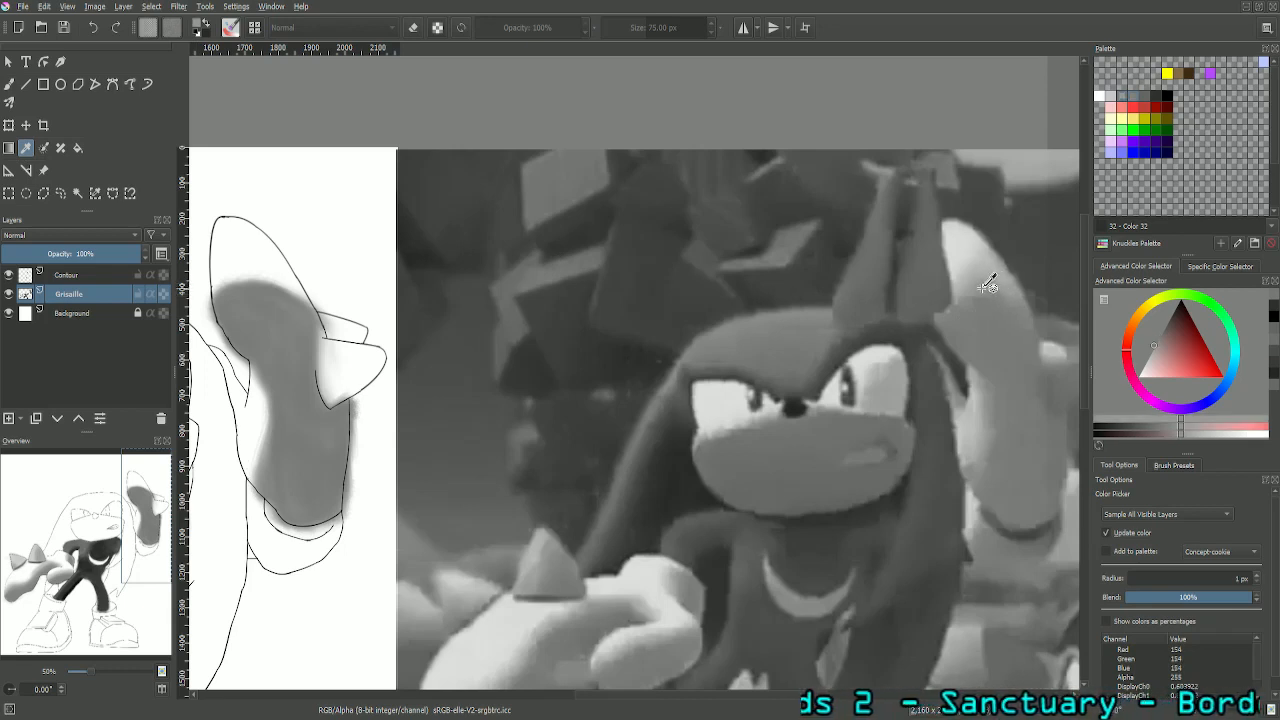
# - Paint a lighter grey band above the mid-grey shadow on the raised glove's fingers with the freehand brush at 50 px
pyautogui.click(11, 85)
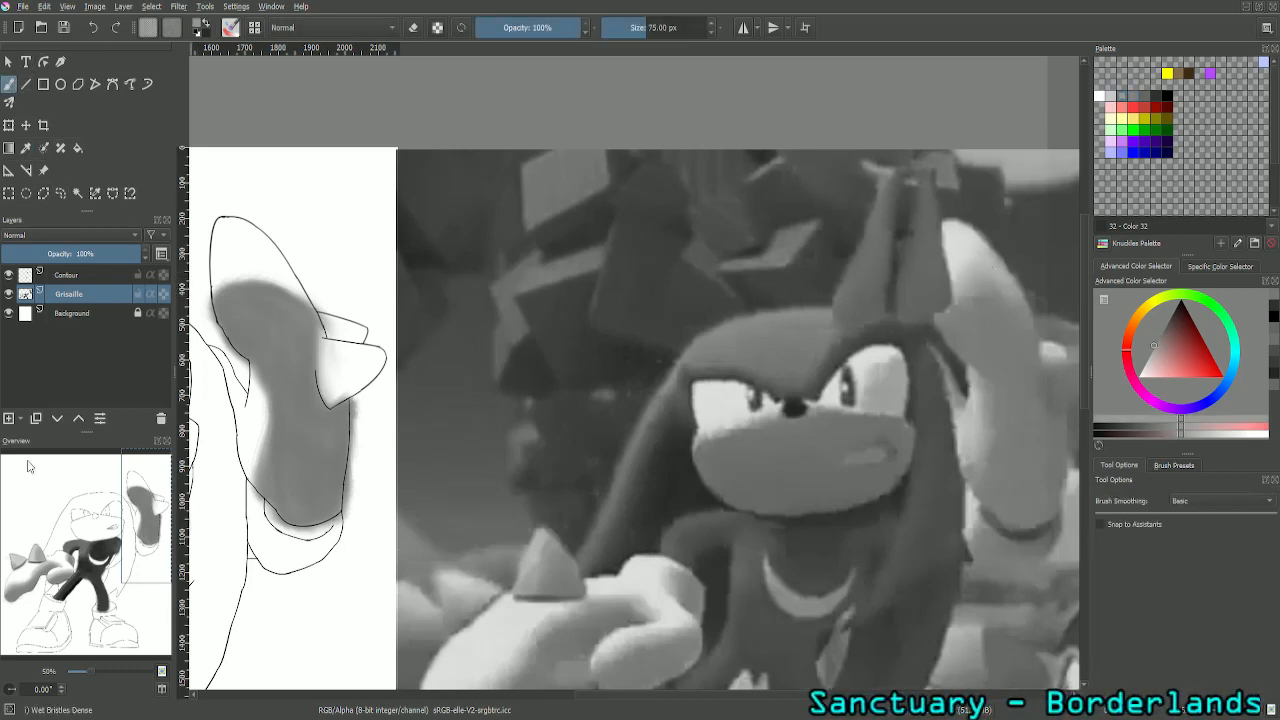
pyautogui.moveTo(156, 527); pyautogui.dragTo(155, 528)
pyautogui.moveTo(130, 540); pyautogui.dragTo(190, 520)
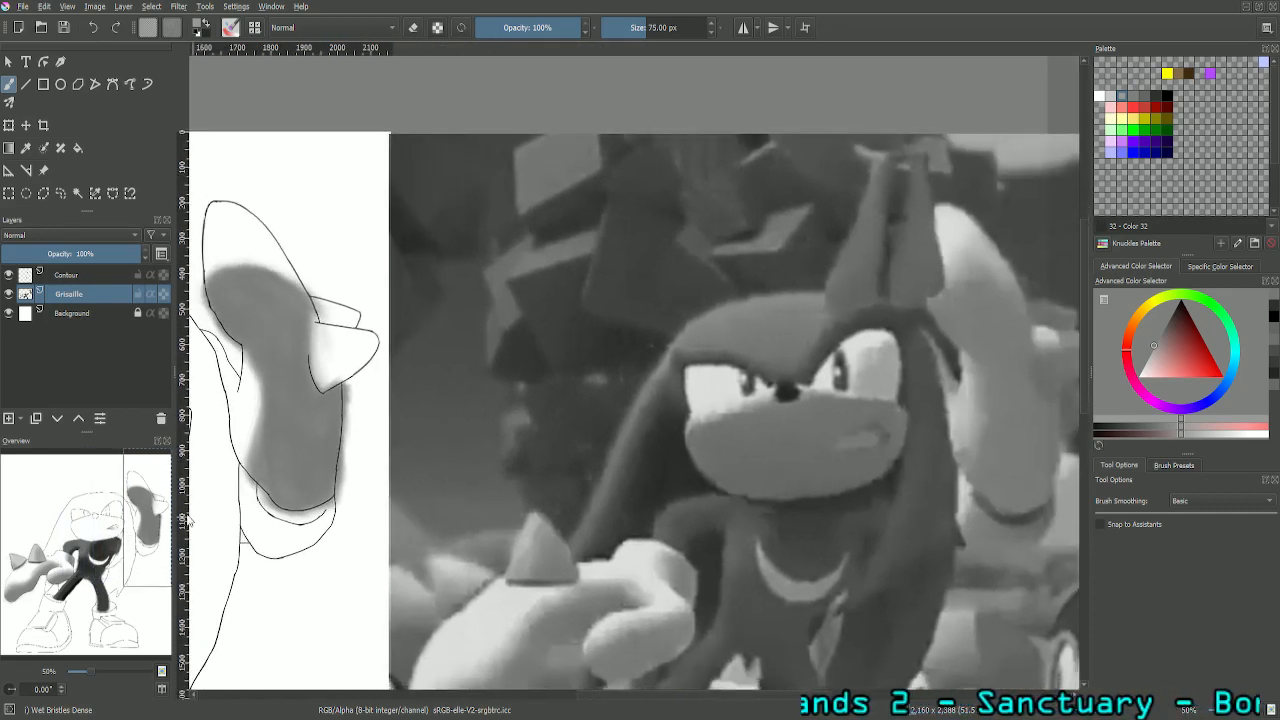
pyautogui.press('-')
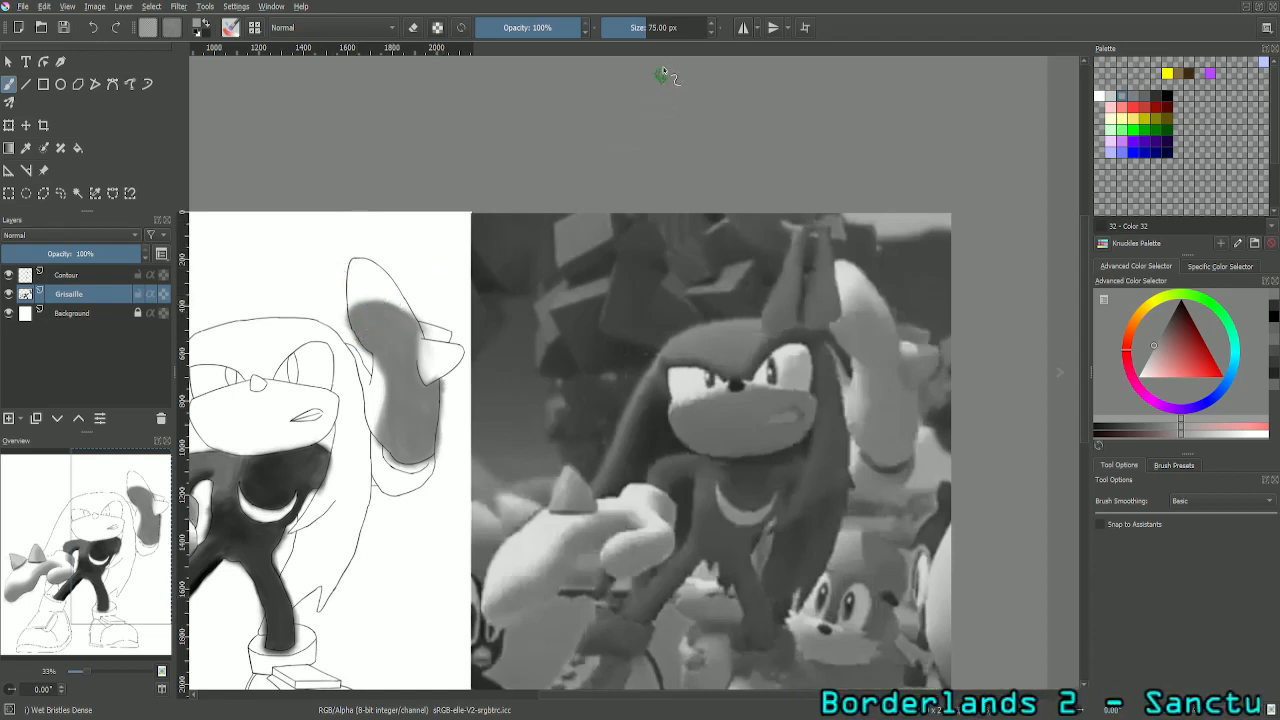
pyautogui.click(681, 27)
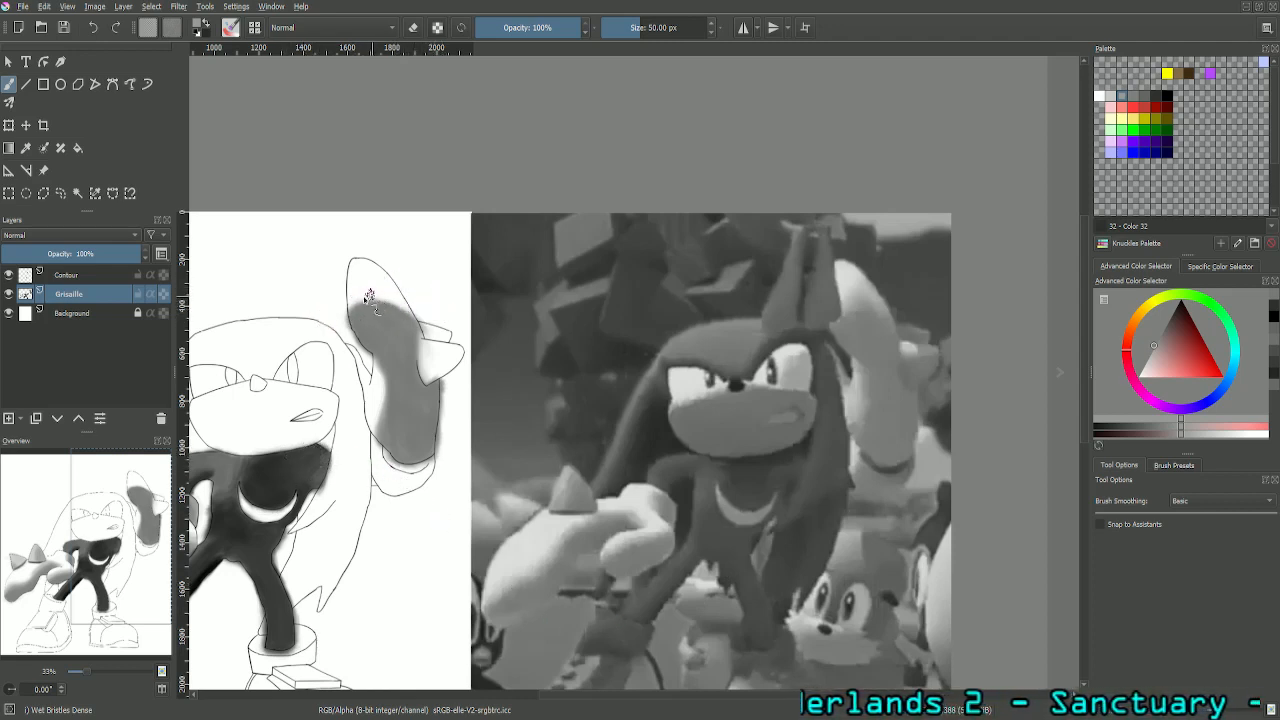
pyautogui.moveTo(390, 293); pyautogui.dragTo(408, 310)
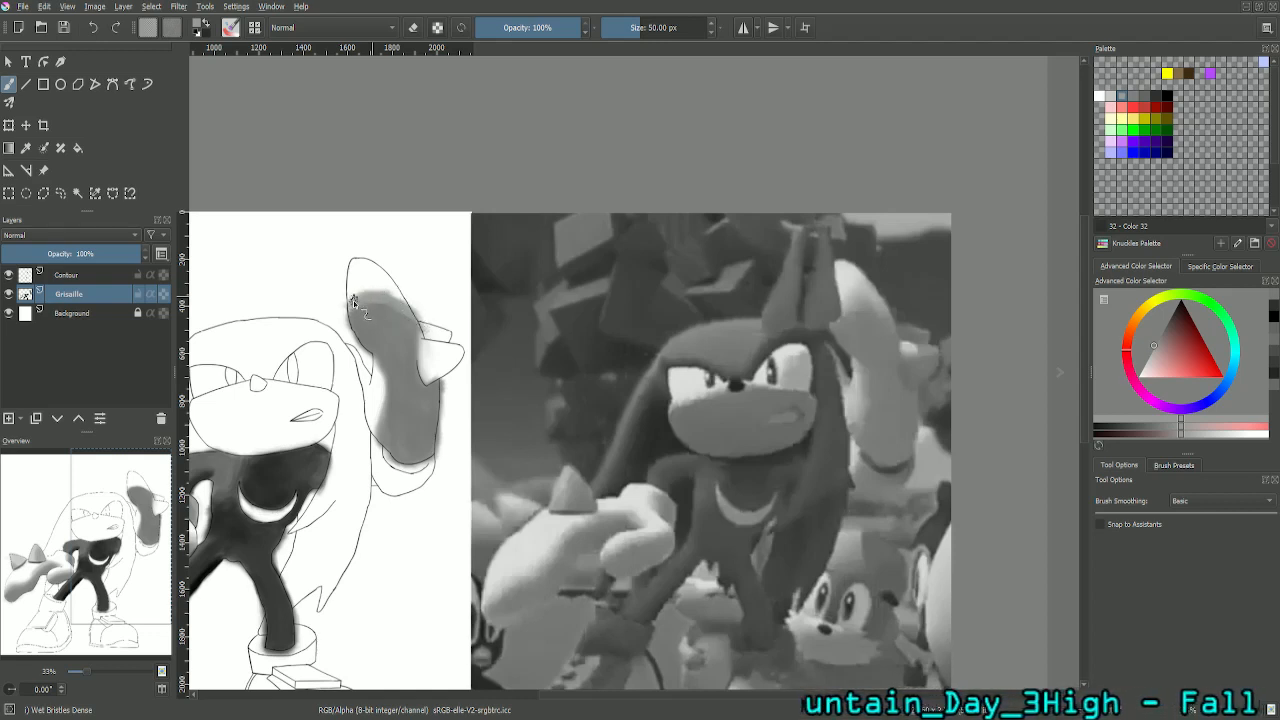
pyautogui.moveTo(358, 293); pyautogui.dragTo(367, 292)
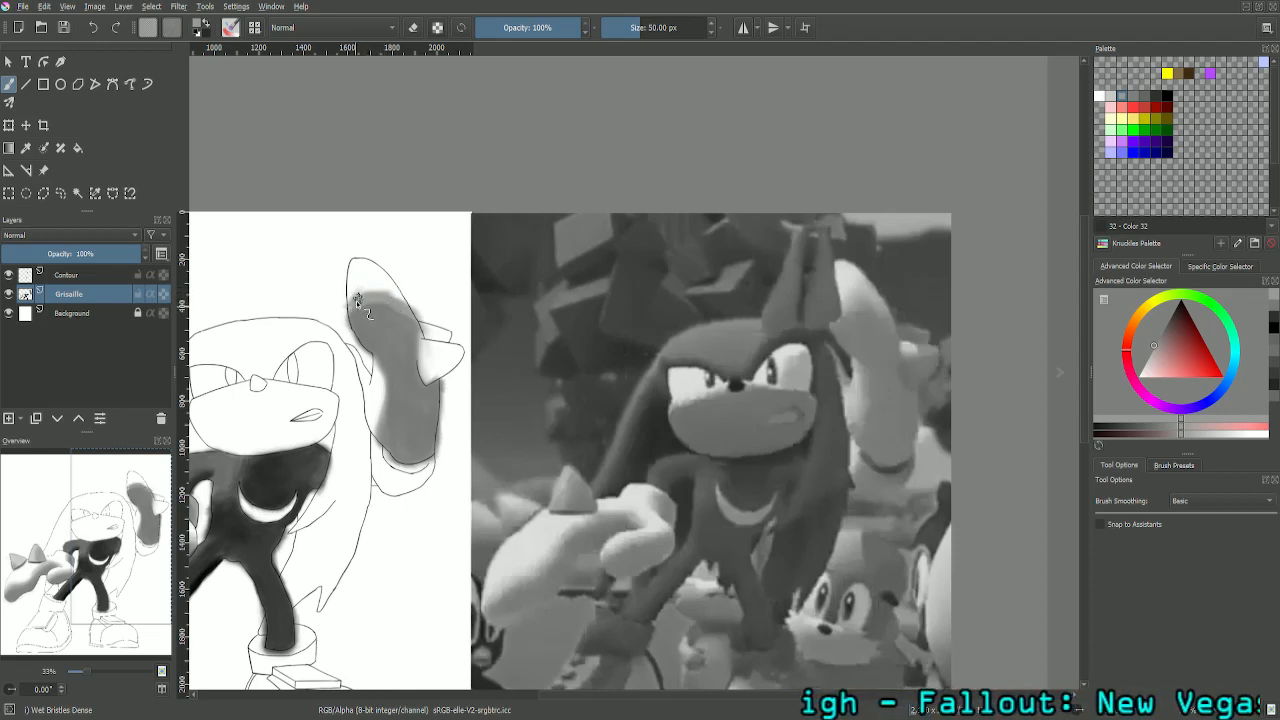
pyautogui.moveTo(359, 293); pyautogui.dragTo(364, 284)
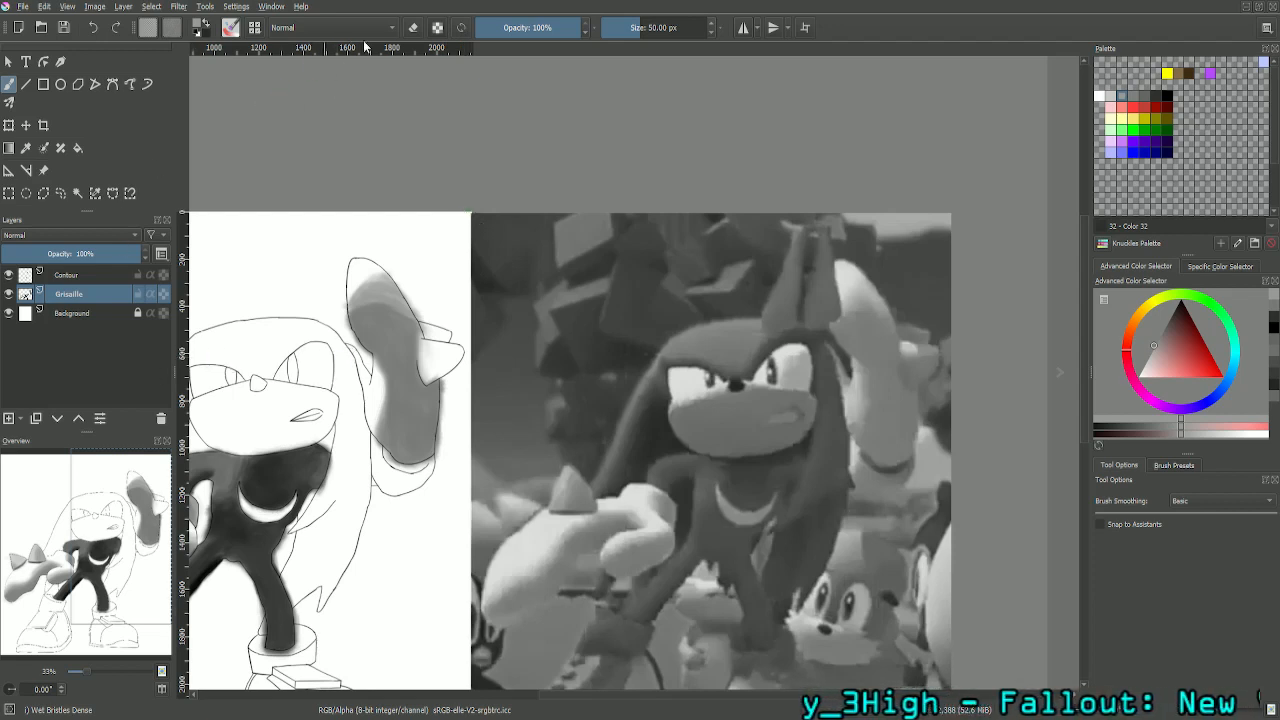
# - Soften the upper edge of the lighter grey band on the raised glove's fingers with the eraser at 75 px
pyautogui.click(415, 29)
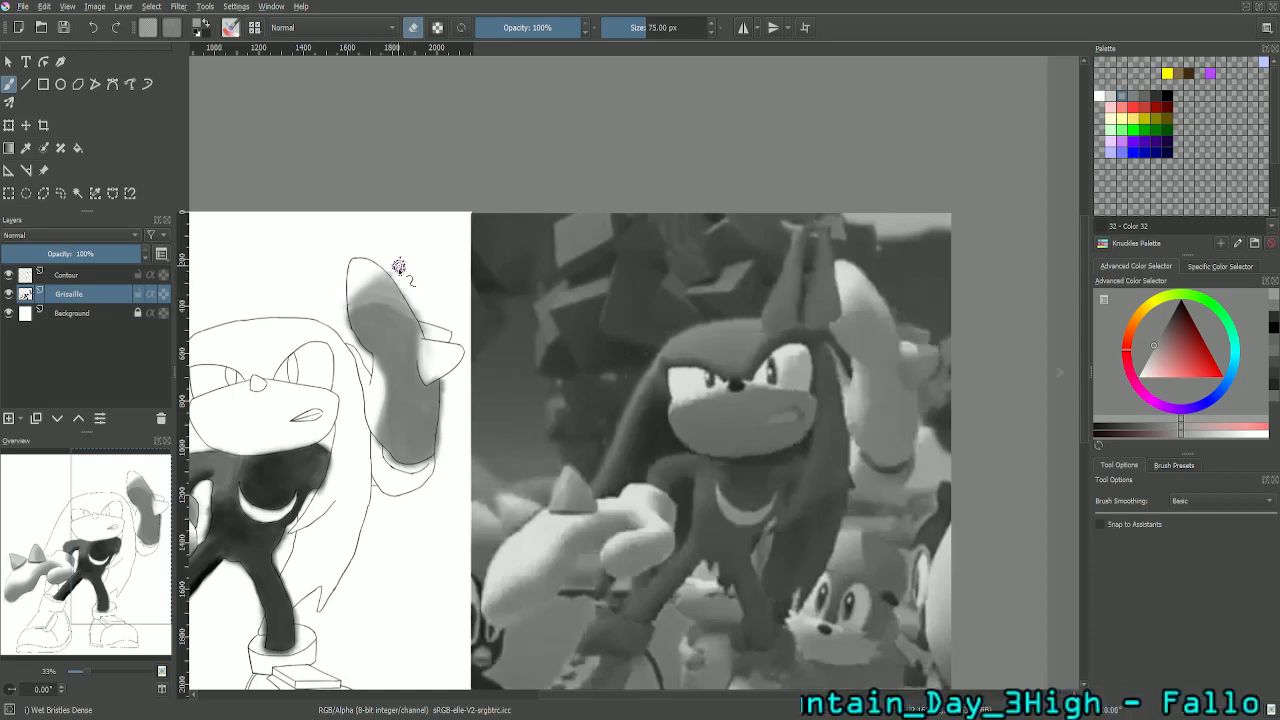
pyautogui.press('+')
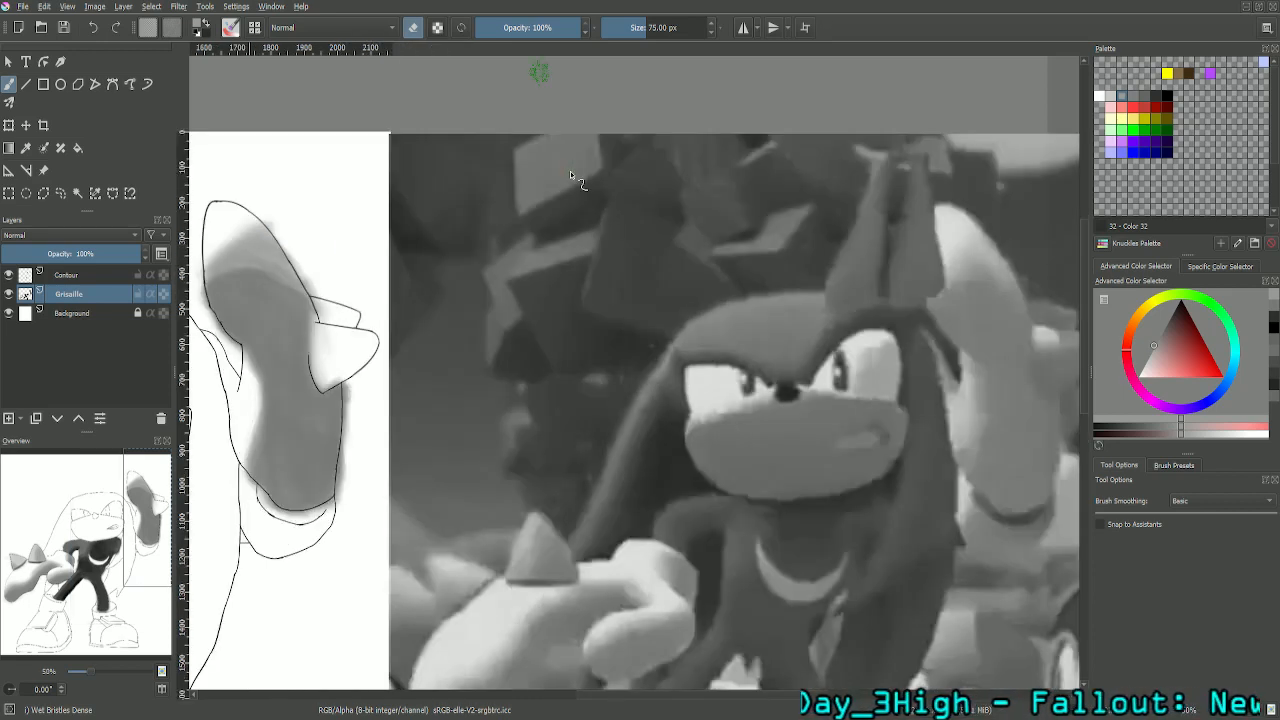
pyautogui.moveTo(115, 545); pyautogui.dragTo(87, 536)
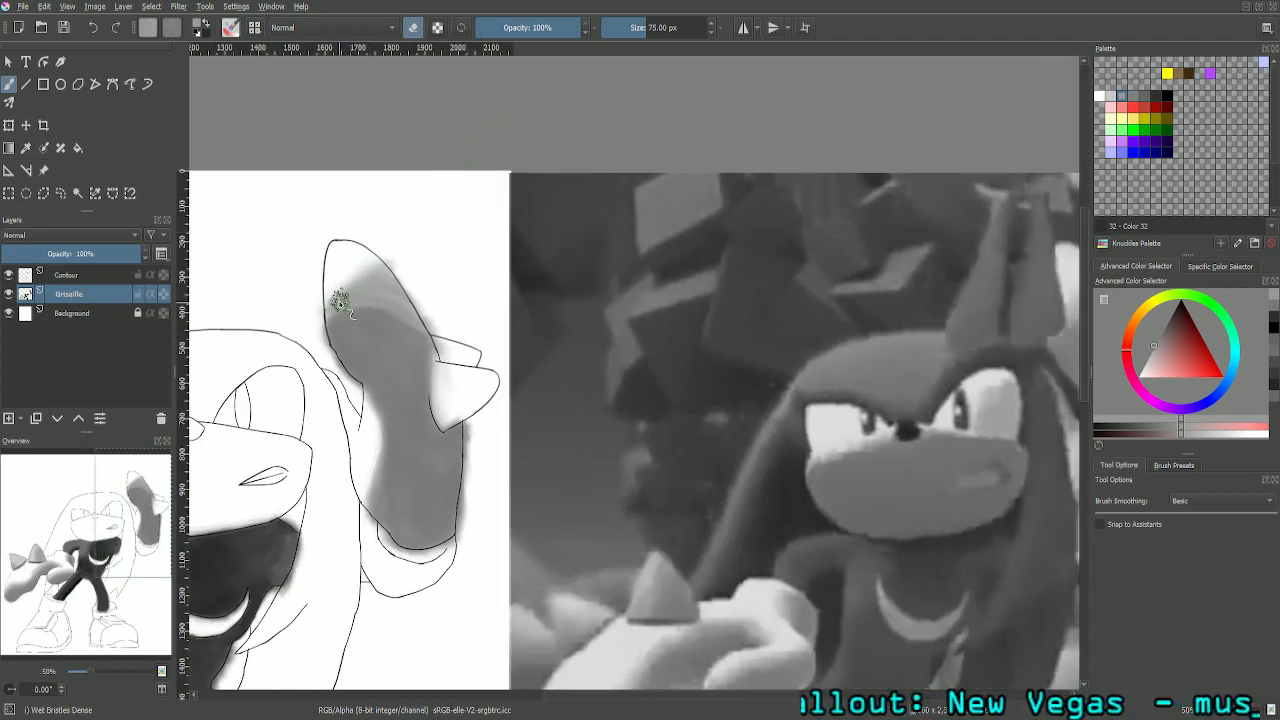
pyautogui.moveTo(340, 303)
pyautogui.mouseDown()
pyautogui.moveTo(396, 257)
pyautogui.moveTo(340, 302)
pyautogui.moveTo(432, 253)
pyautogui.mouseUp()
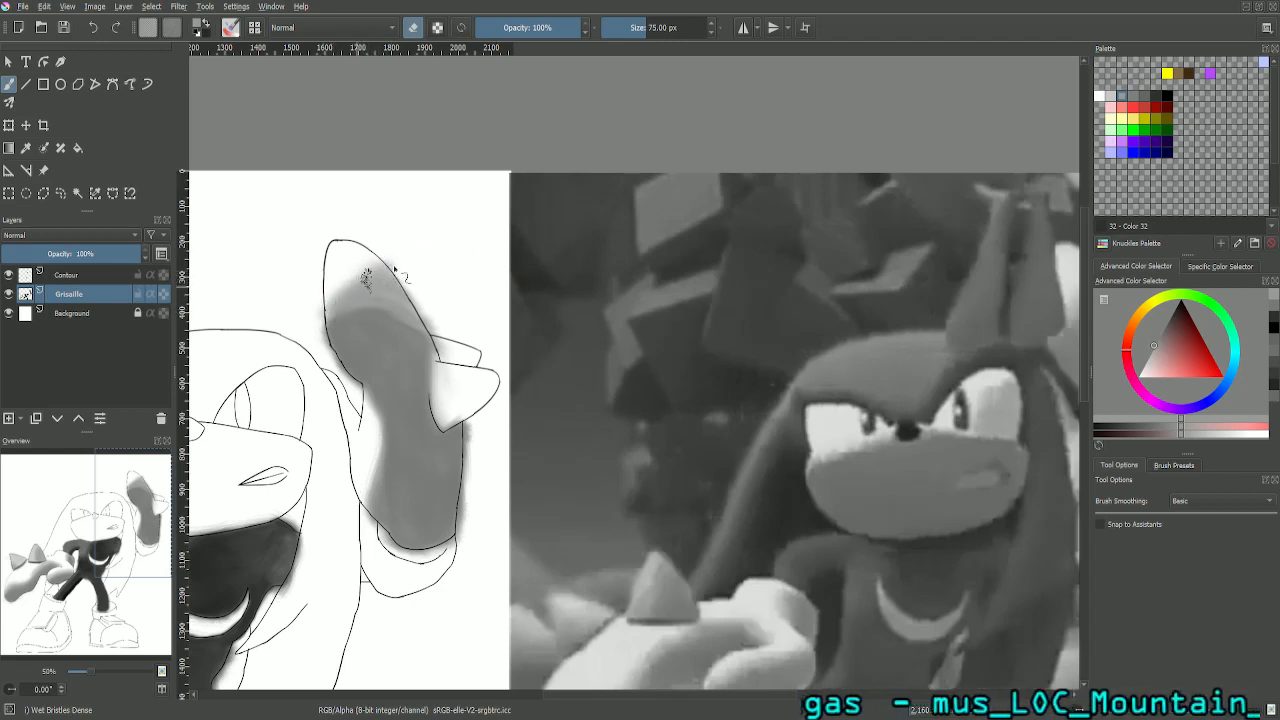
pyautogui.moveTo(355, 295)
pyautogui.mouseDown()
pyautogui.moveTo(405, 264)
pyautogui.moveTo(334, 300)
pyautogui.moveTo(398, 275)
pyautogui.moveTo(364, 285)
pyautogui.mouseUp()
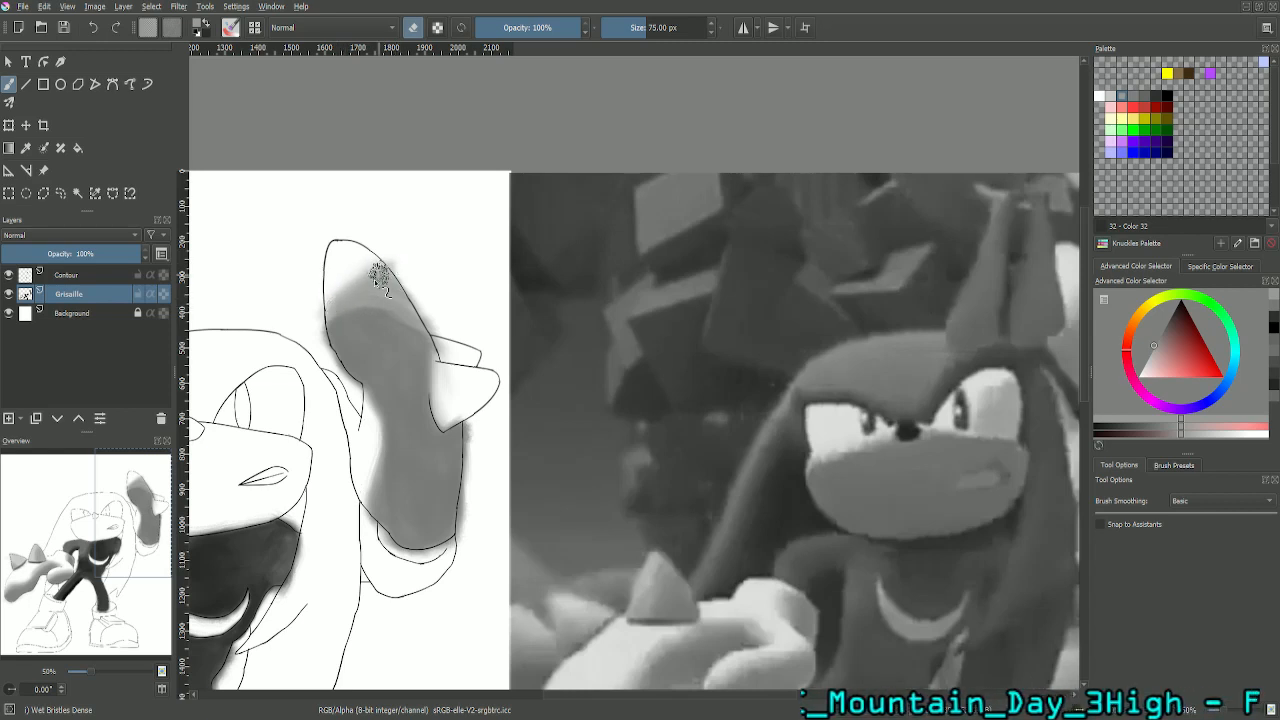
# - Touch up the lighter grey band's faded edge on the raised glove's fingers with a 50 px brush
pyautogui.press('e')
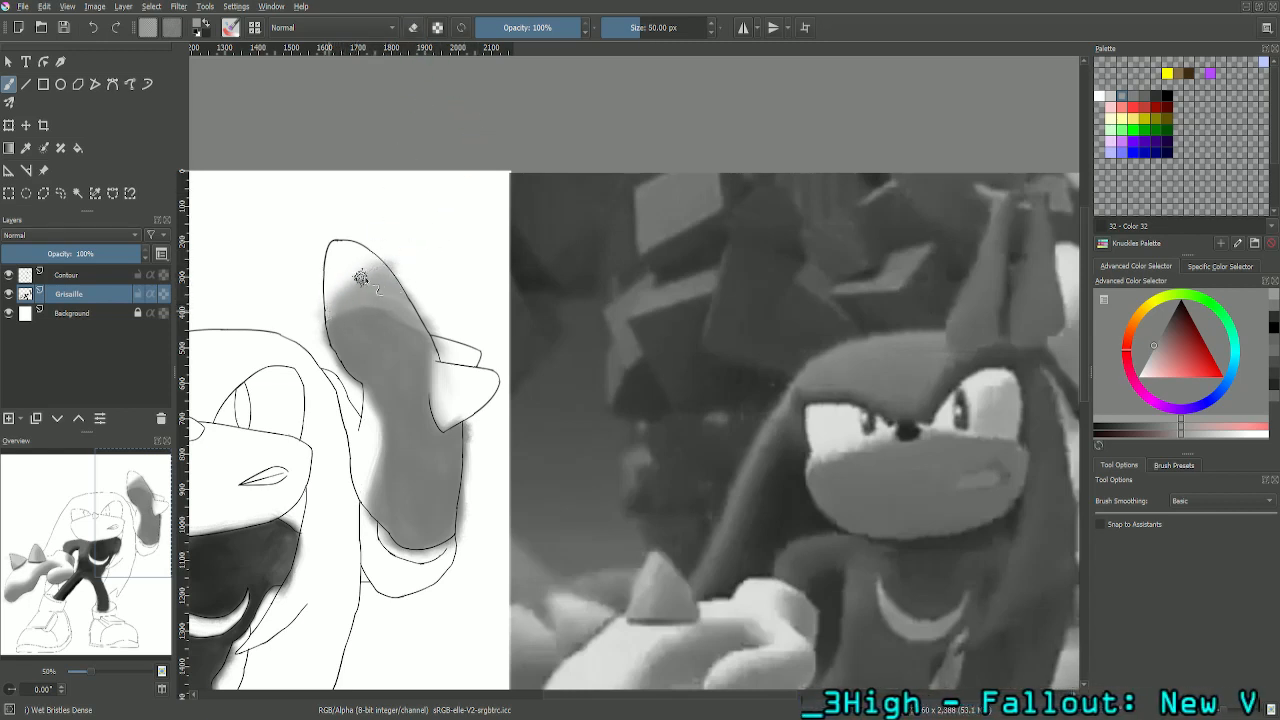
pyautogui.moveTo(361, 278); pyautogui.dragTo(332, 308)
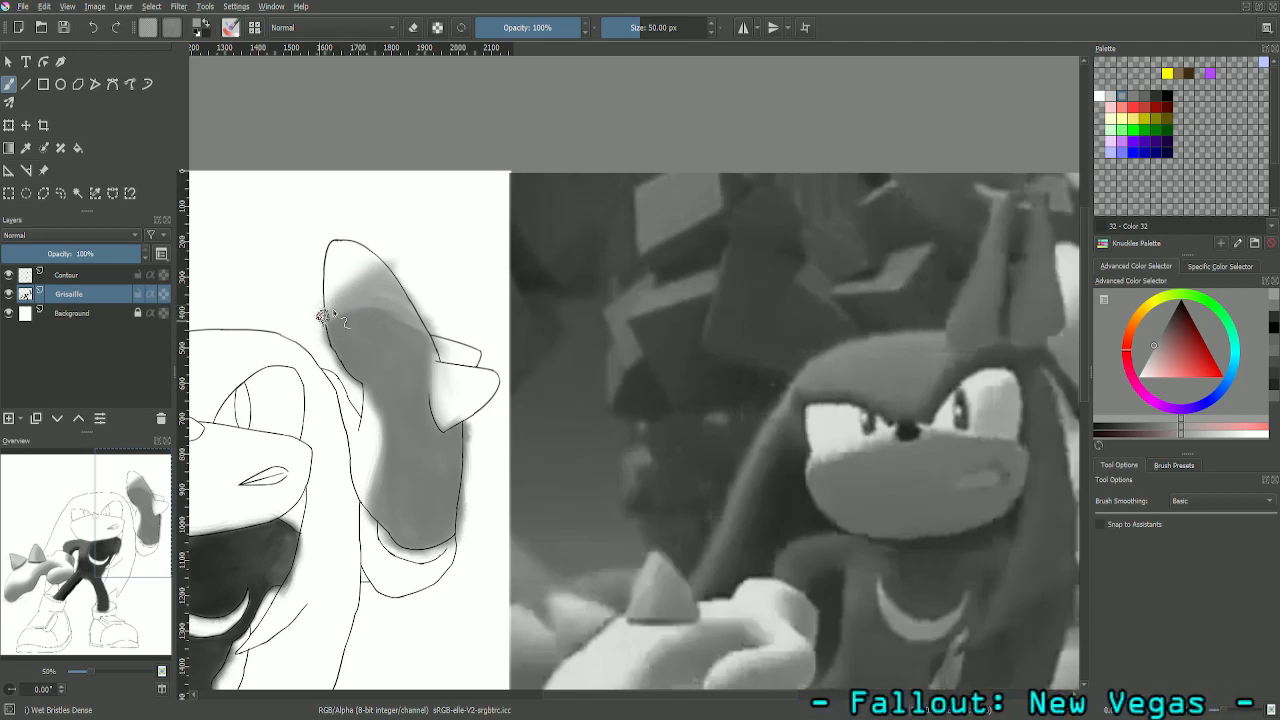
pyautogui.moveTo(377, 265); pyautogui.dragTo(358, 275)
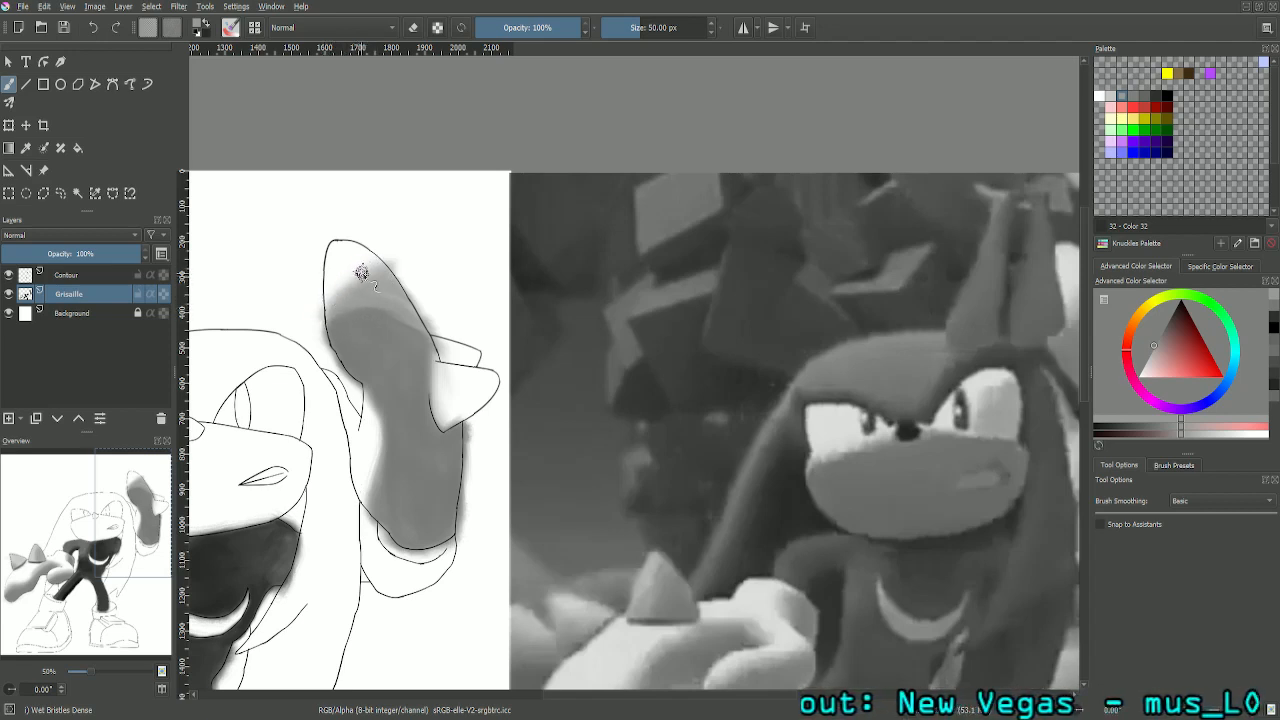
# - Pick the light grey palette colour Color 29 for blending the raised glove's shading
pyautogui.press('+')
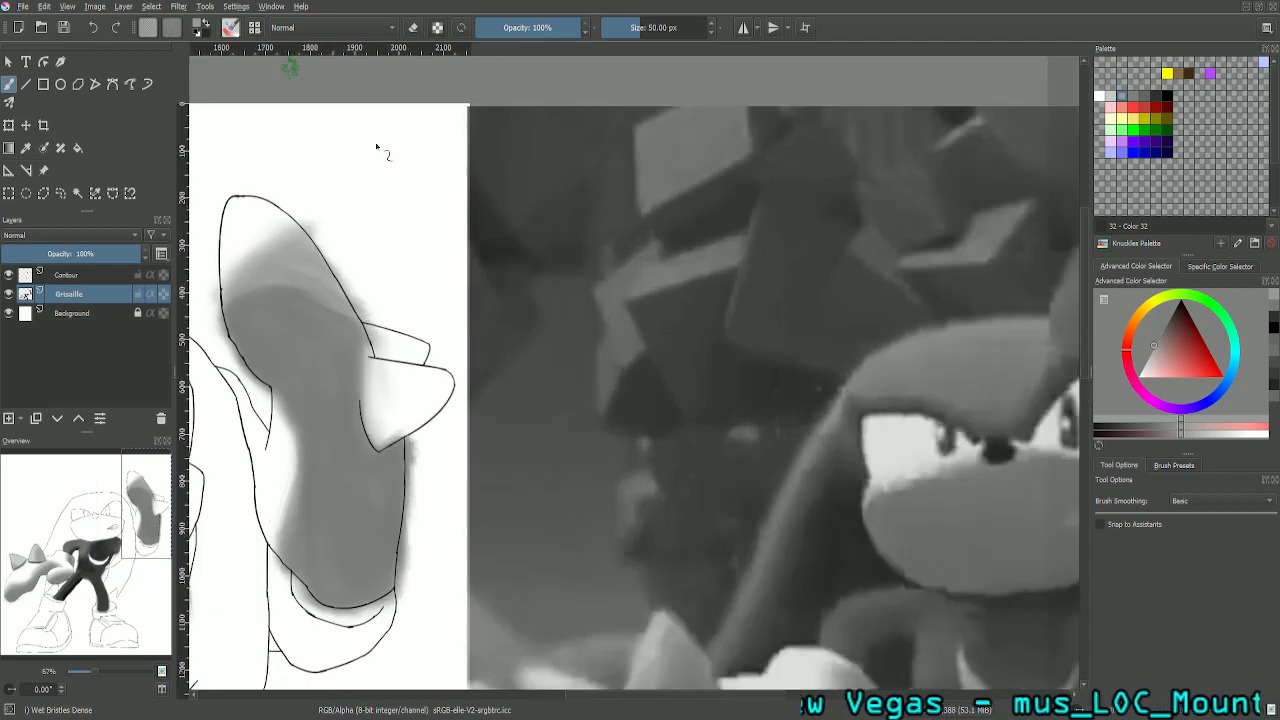
pyautogui.click(1110, 97)
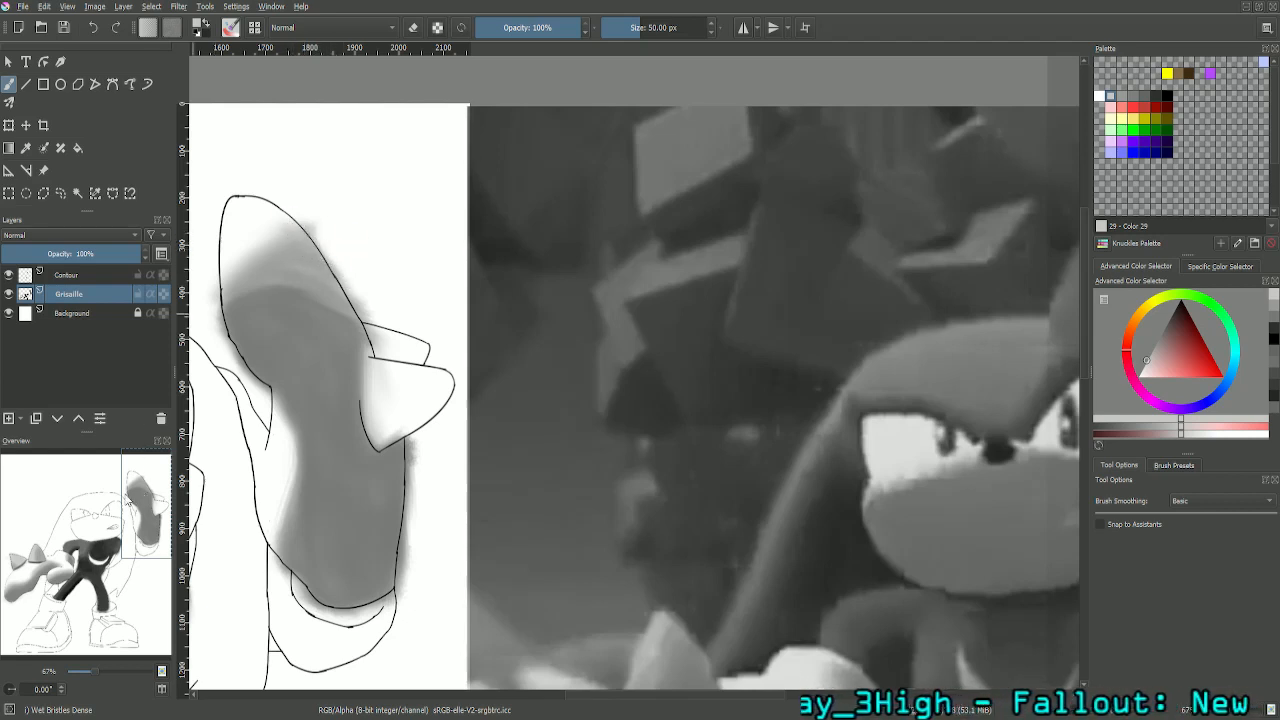
pyautogui.moveTo(141, 504); pyautogui.dragTo(117, 495)
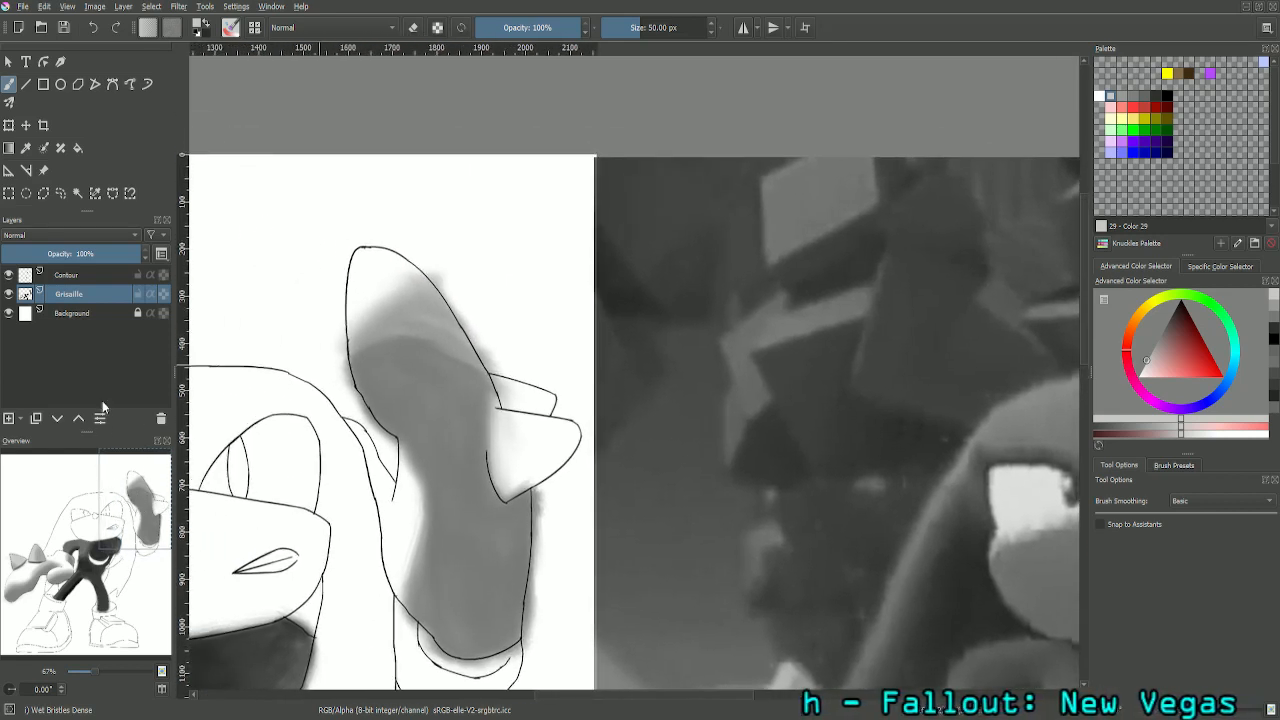
pyautogui.hotkey('ctrl', '+')
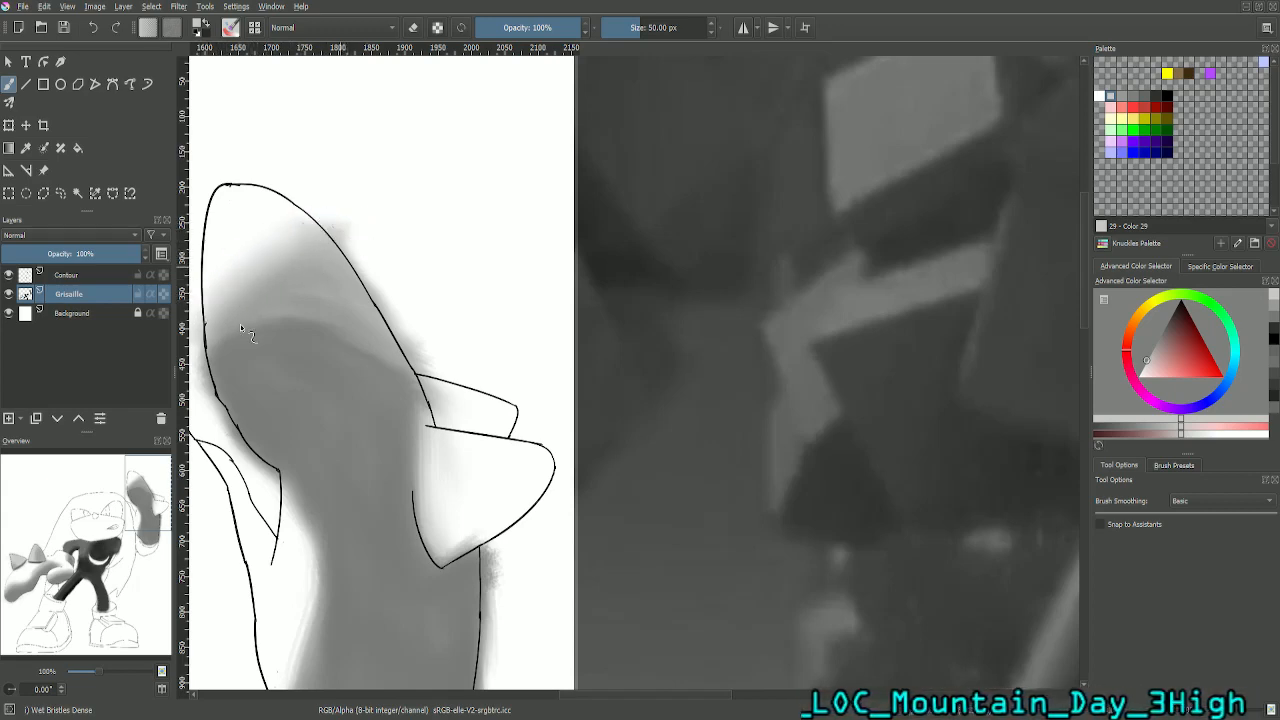
pyautogui.moveTo(143, 491); pyautogui.dragTo(106, 492)
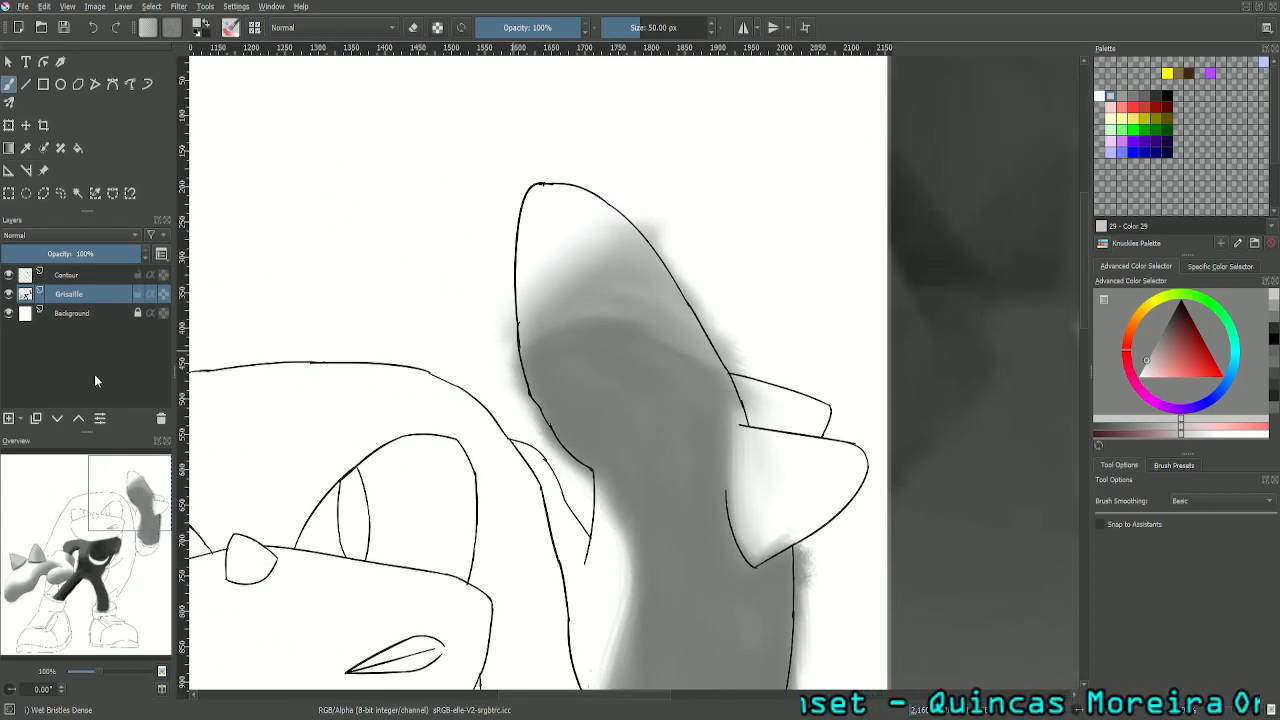
pyautogui.hotkey('ctrl', '+')
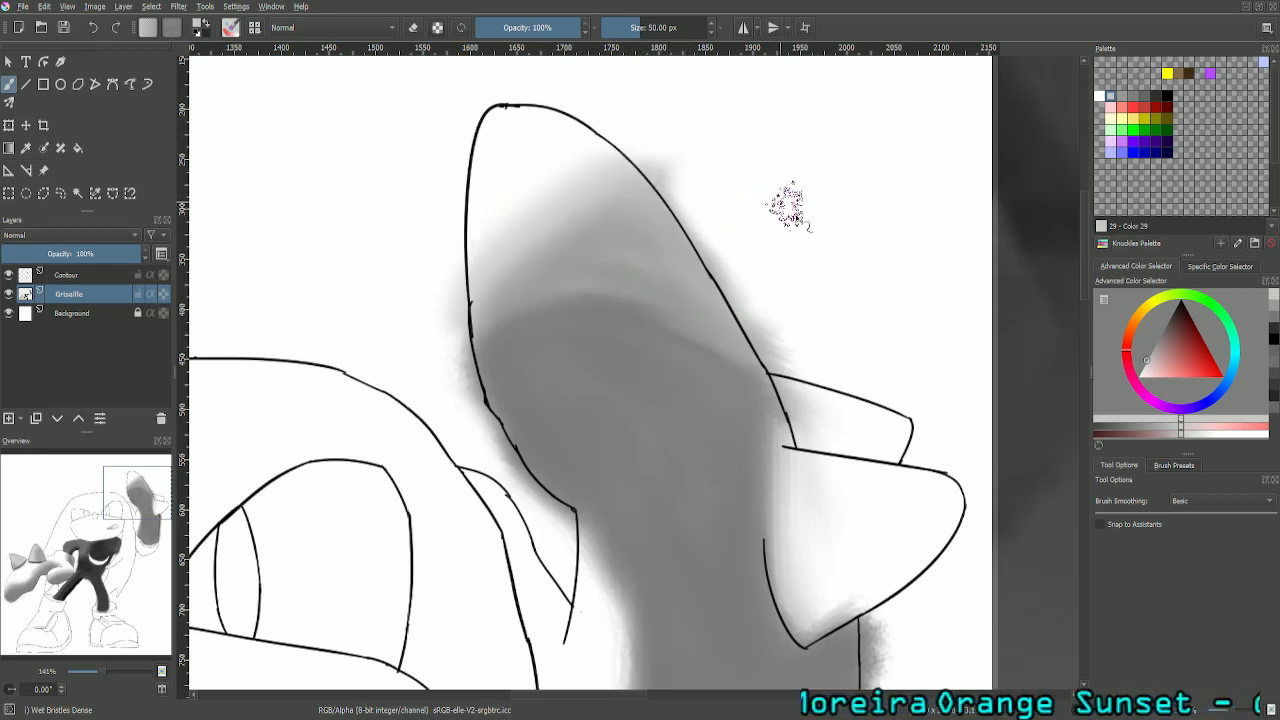
# - Erase the grey spill outside the right contour of the raised glove's fingers with a 25 px eraser
pyautogui.click(414, 27)
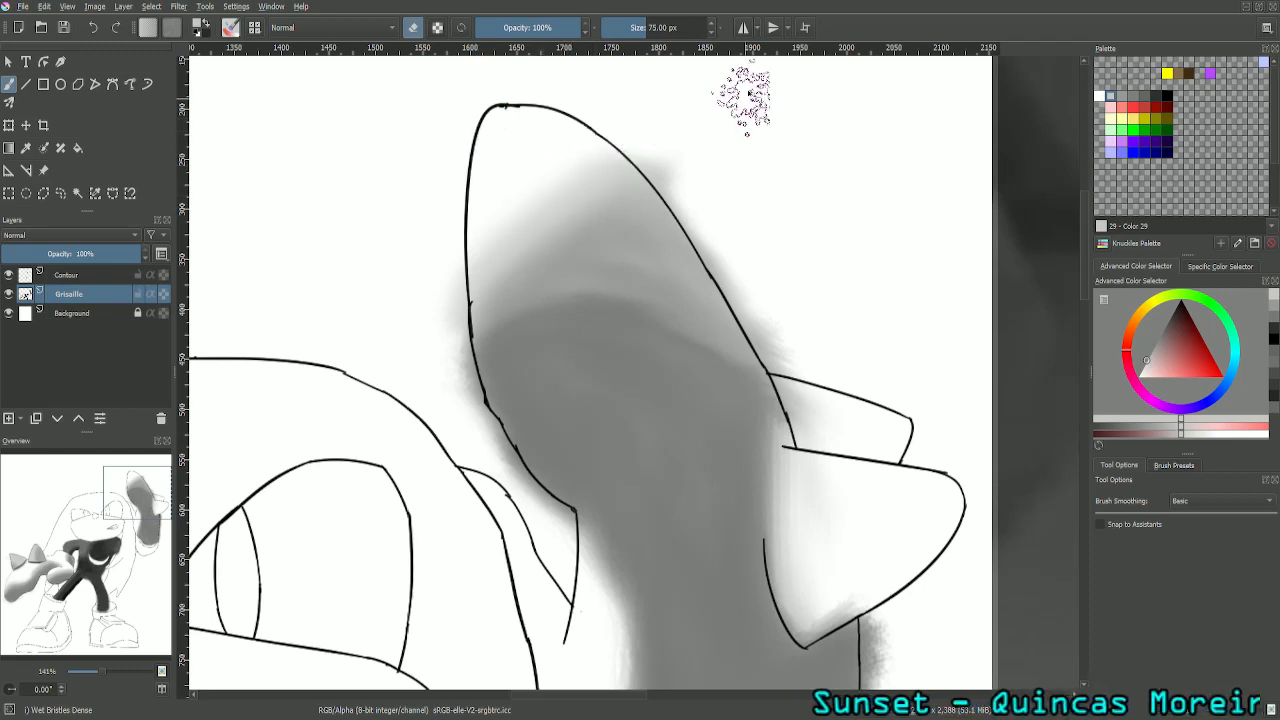
pyautogui.rightClick(697, 35)
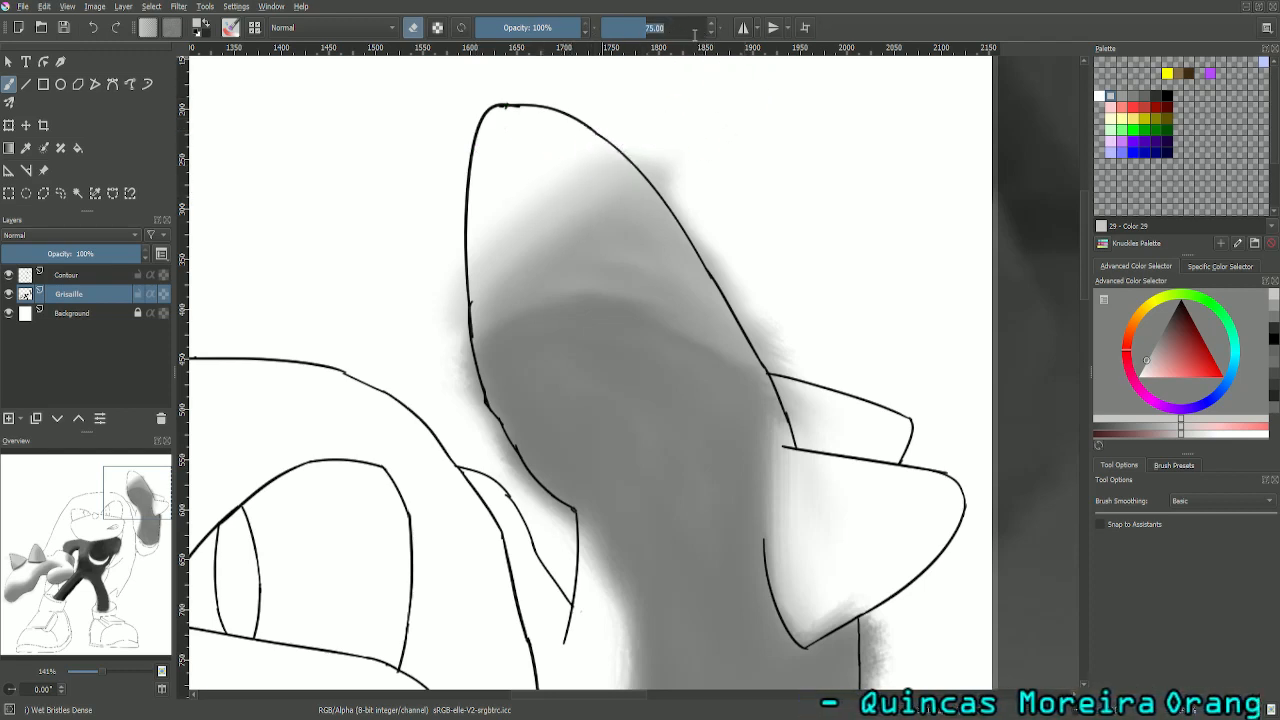
pyautogui.write('25')
pyautogui.press('Return')
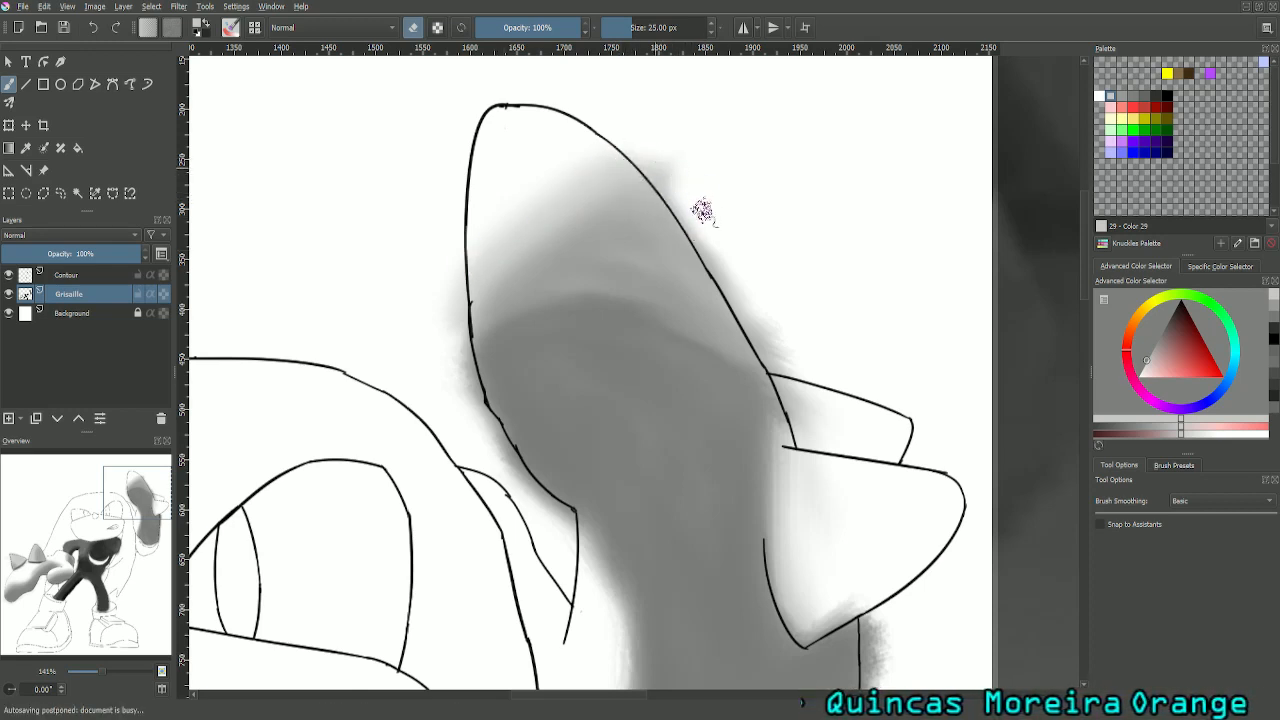
pyautogui.moveTo(687, 204)
pyautogui.mouseDown()
pyautogui.moveTo(702, 233)
pyautogui.moveTo(691, 226)
pyautogui.moveTo(729, 271)
pyautogui.moveTo(742, 266)
pyautogui.moveTo(737, 287)
pyautogui.moveTo(726, 277)
pyautogui.moveTo(746, 331)
pyautogui.moveTo(793, 372)
pyautogui.moveTo(728, 290)
pyautogui.moveTo(702, 244)
pyautogui.moveTo(725, 268)
pyautogui.moveTo(702, 211)
pyautogui.moveTo(641, 160)
pyautogui.moveTo(691, 203)
pyautogui.moveTo(743, 290)
pyautogui.mouseUp()
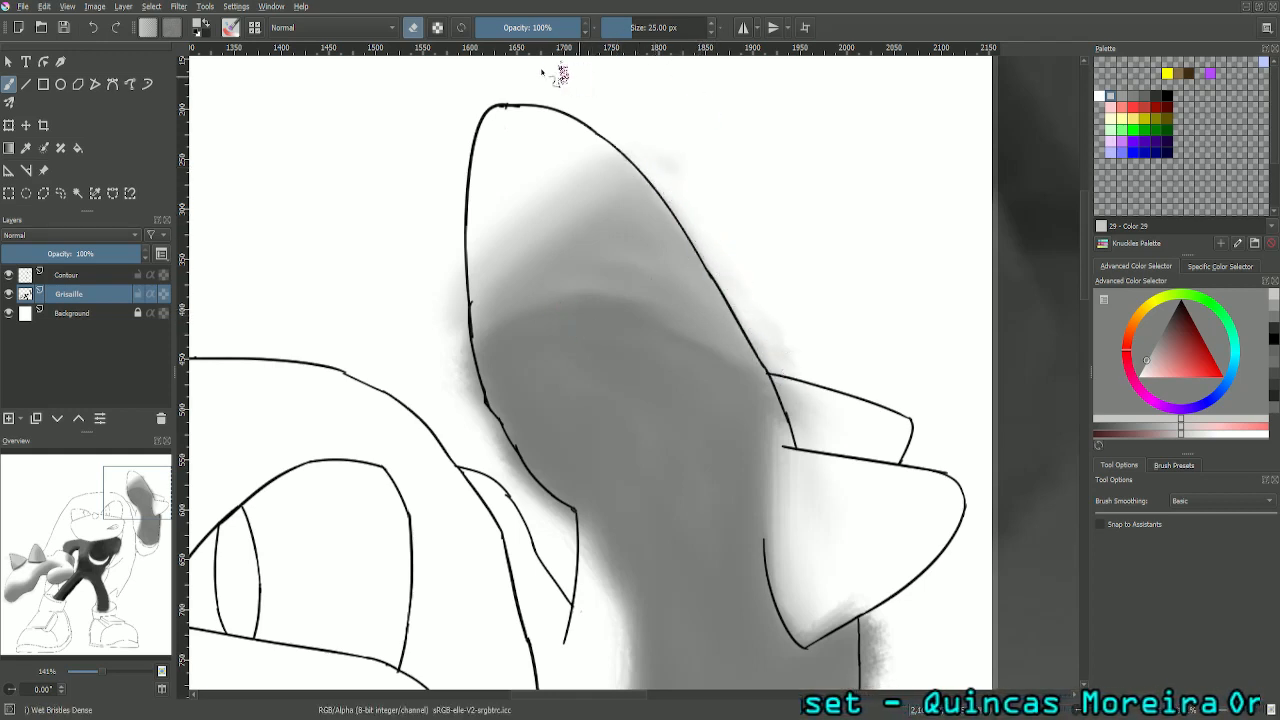
# - Set the brush size to 25 px and blend the boundary between the glove's two grey tones using Color 30
pyautogui.click(419, 29)
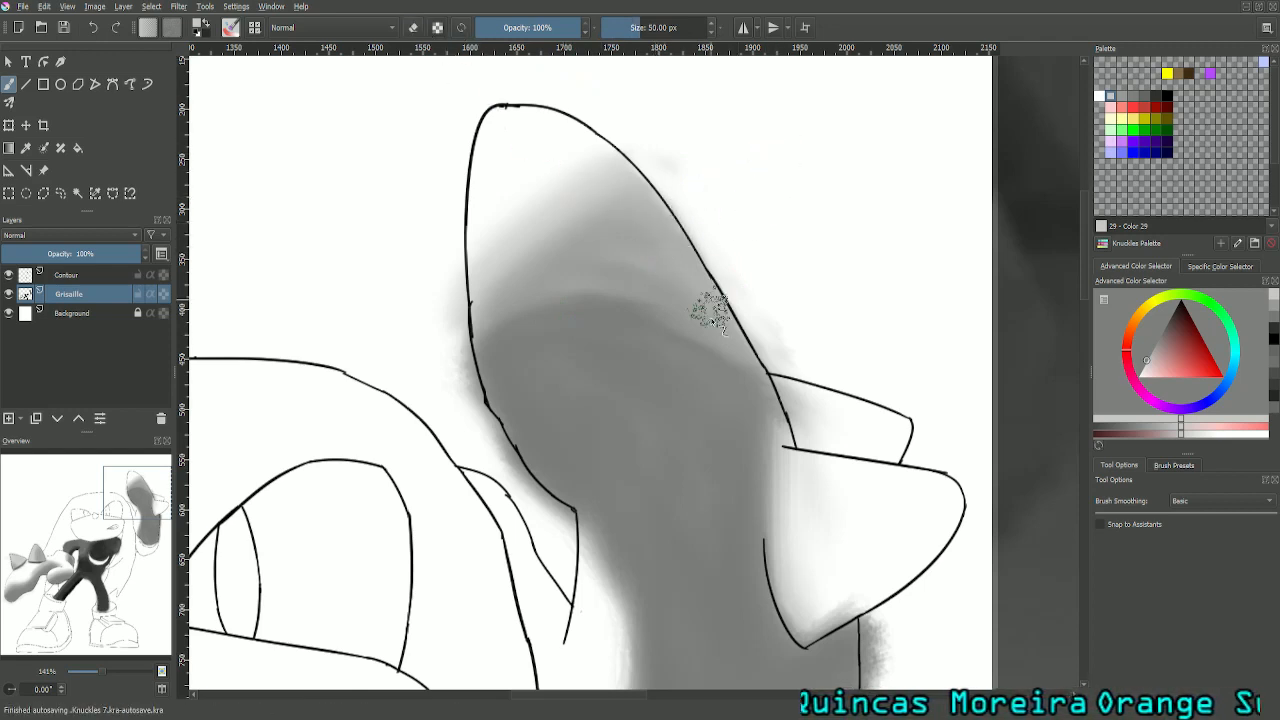
pyautogui.click(642, 29)
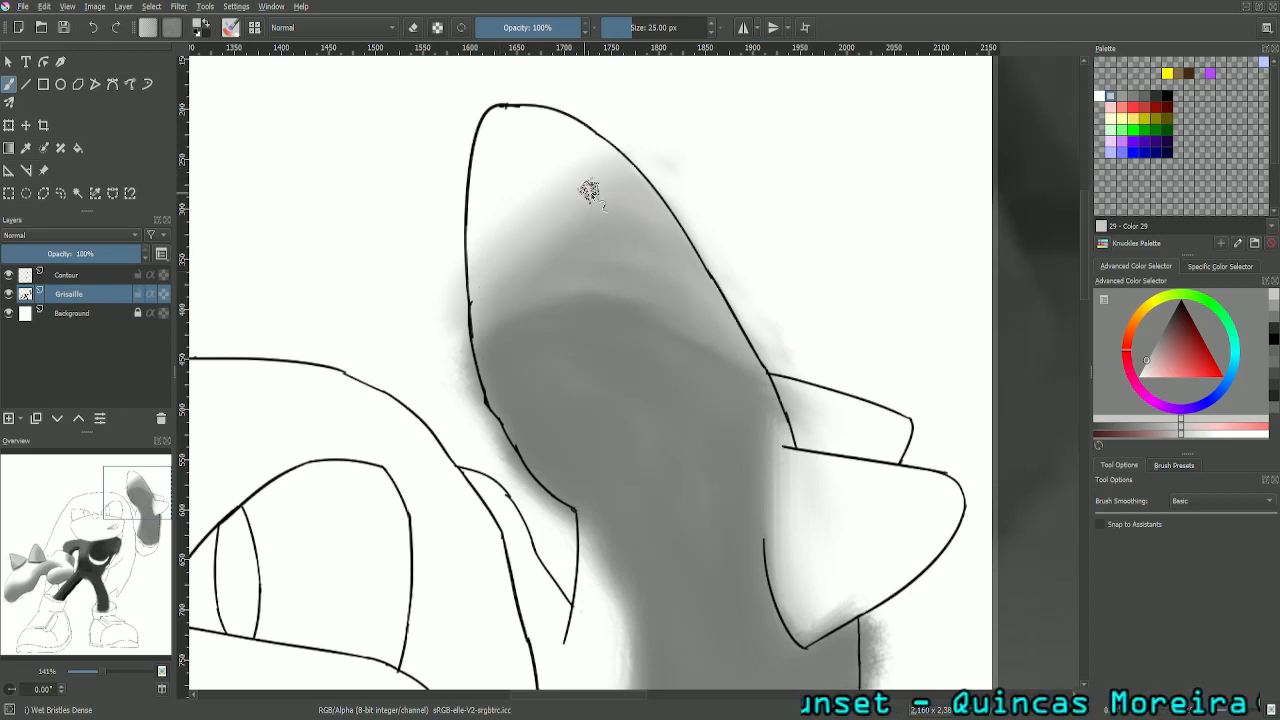
pyautogui.click(1131, 100)
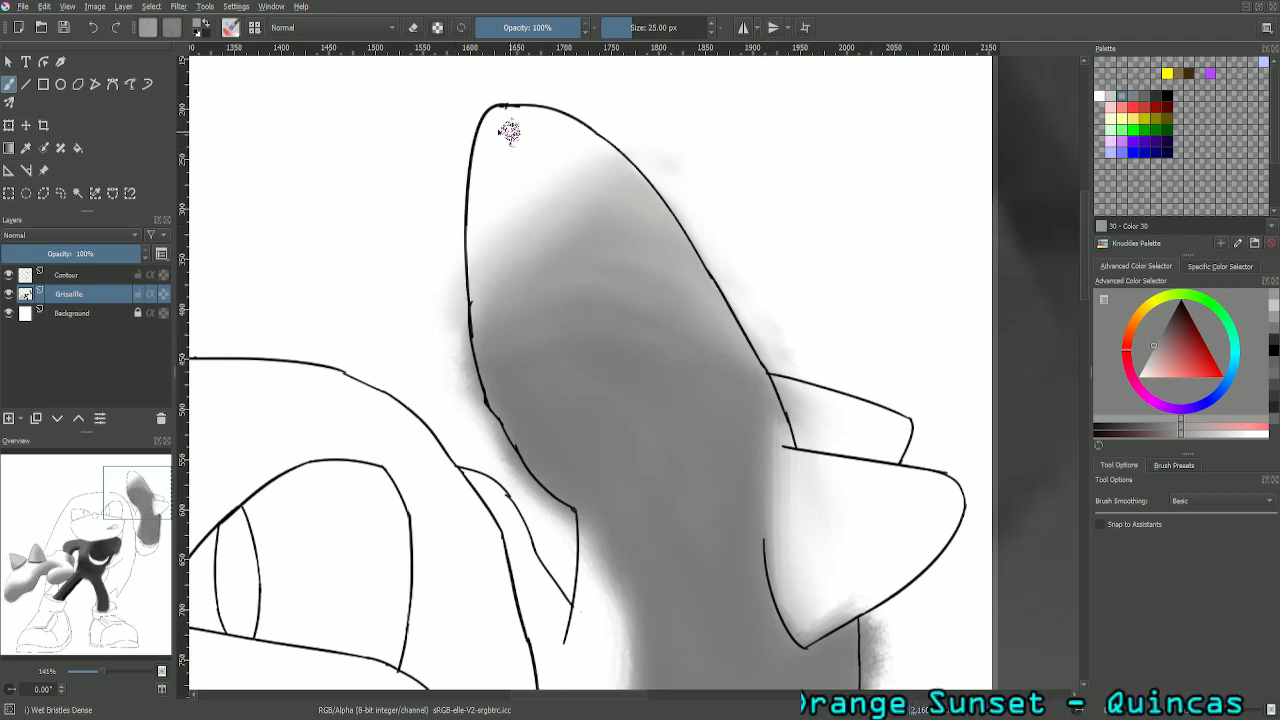
# - Erase the grey spill outside the left contour of the raised glove's fingers with the 25 px eraser
pyautogui.click(413, 27)
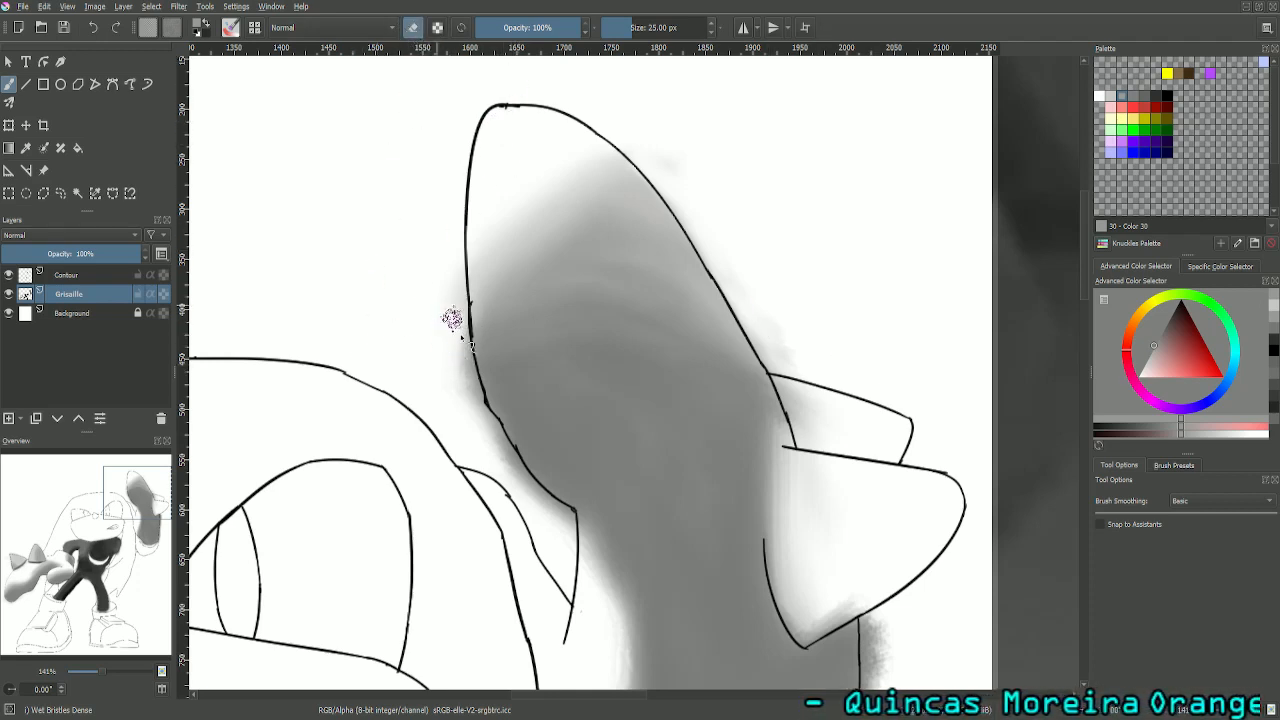
pyautogui.moveTo(452, 318)
pyautogui.mouseDown()
pyautogui.moveTo(471, 397)
pyautogui.moveTo(523, 486)
pyautogui.moveTo(517, 477)
pyautogui.moveTo(567, 522)
pyautogui.moveTo(548, 512)
pyautogui.mouseUp()
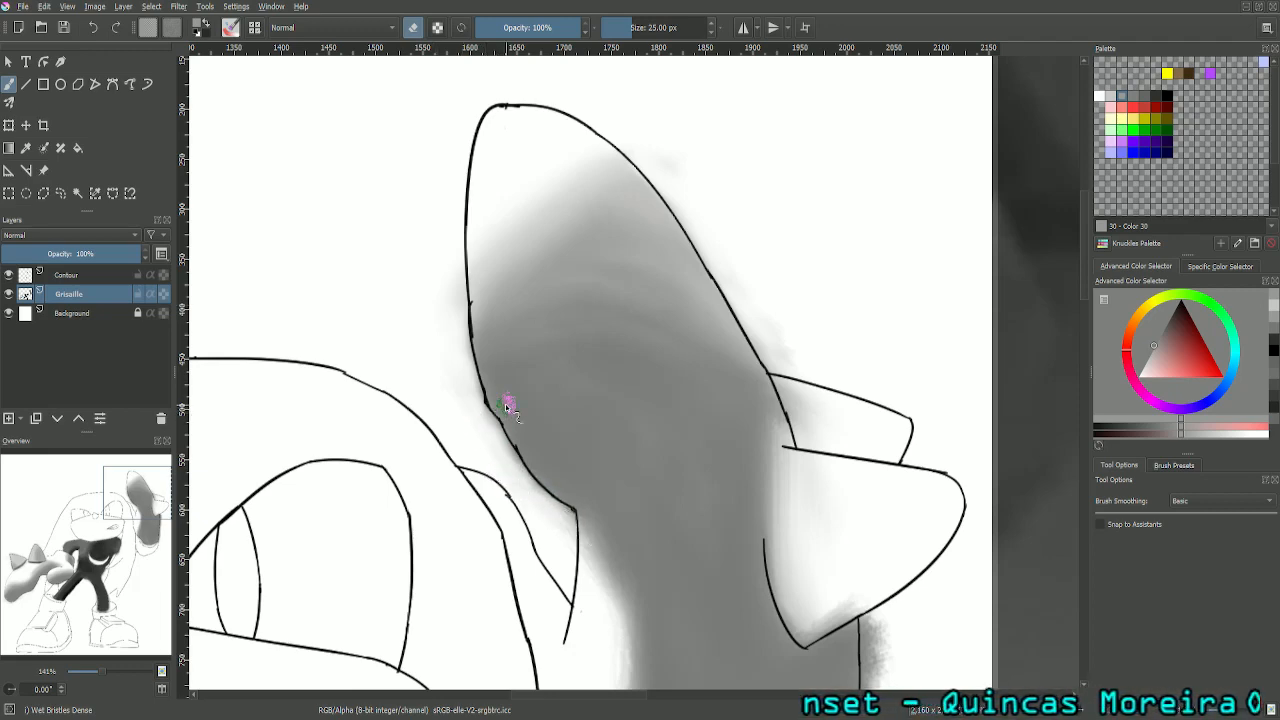
pyautogui.press('-')
pyautogui.press('-')
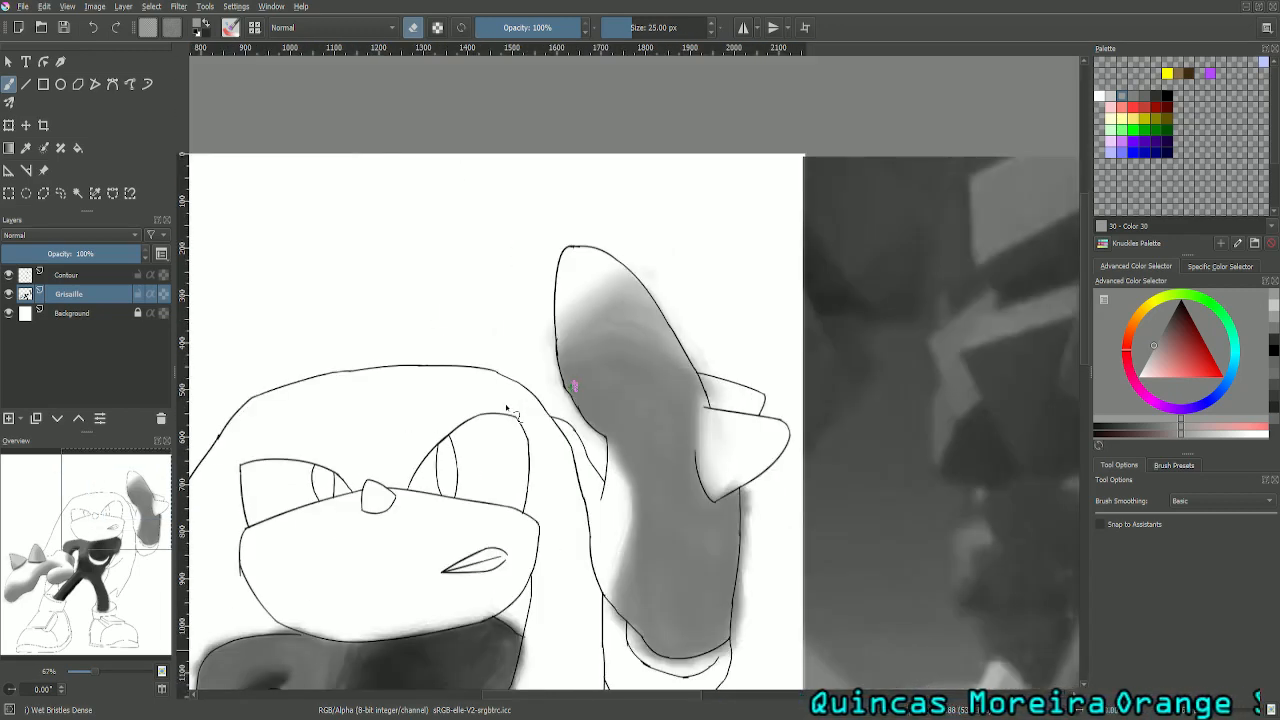
pyautogui.press('-')
pyautogui.press('+')
pyautogui.press('+')
pyautogui.press('+')
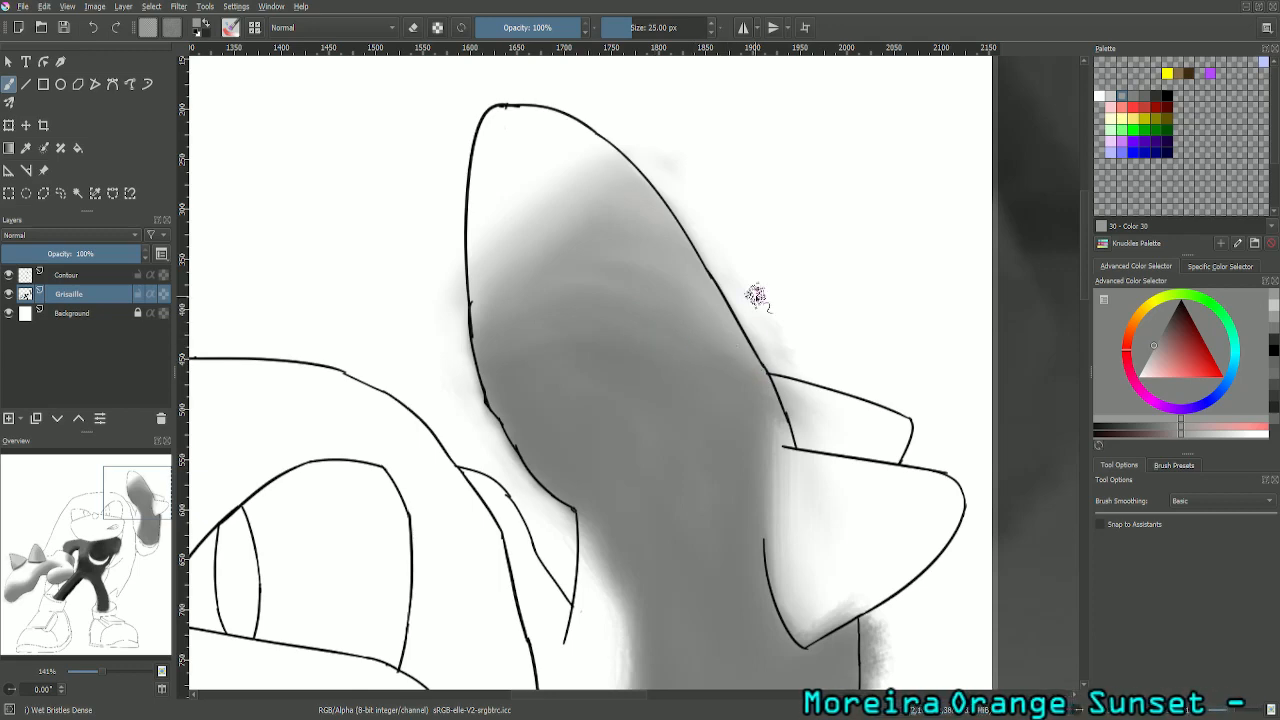
# - Compare the raised glove's shading with the greyscale reference picture
pyautogui.press('-')
pyautogui.press('-')
pyautogui.press('-')
pyautogui.press('-')
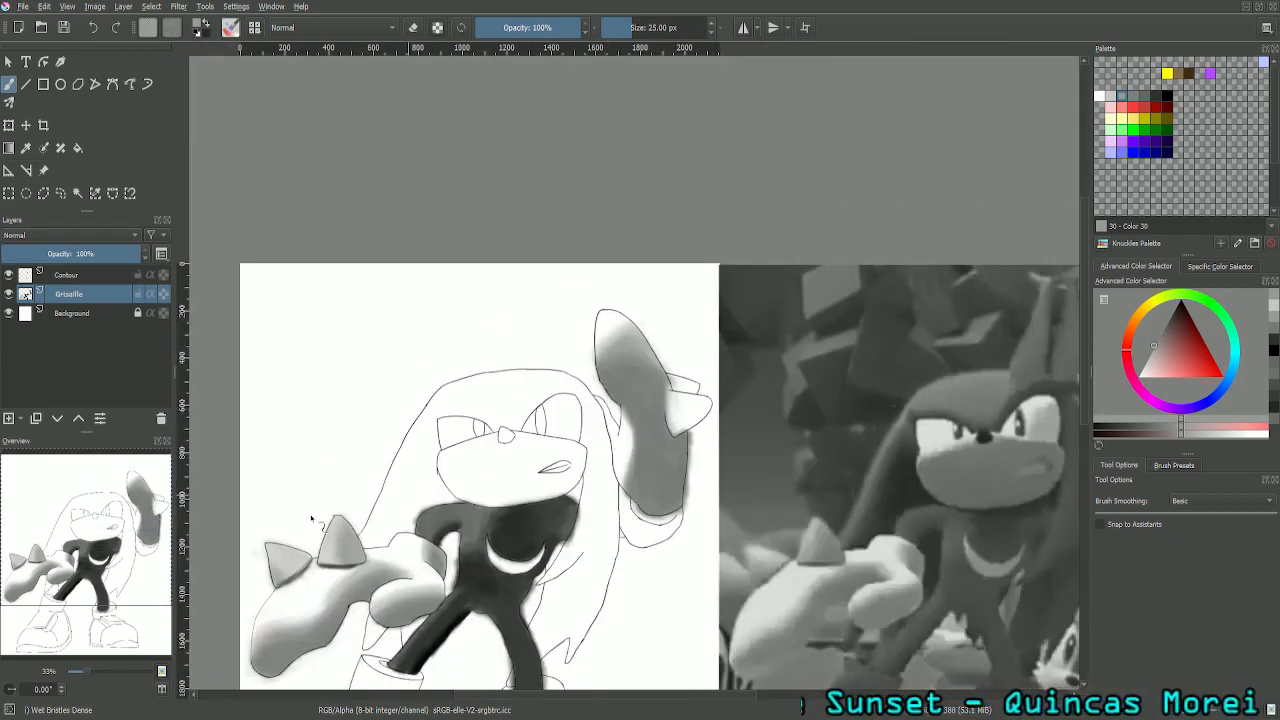
pyautogui.moveTo(405, 568)
pyautogui.mouseDown()
pyautogui.moveTo(197, 560)
pyautogui.moveTo(217, 548)
pyautogui.moveTo(174, 540)
pyautogui.mouseUp()
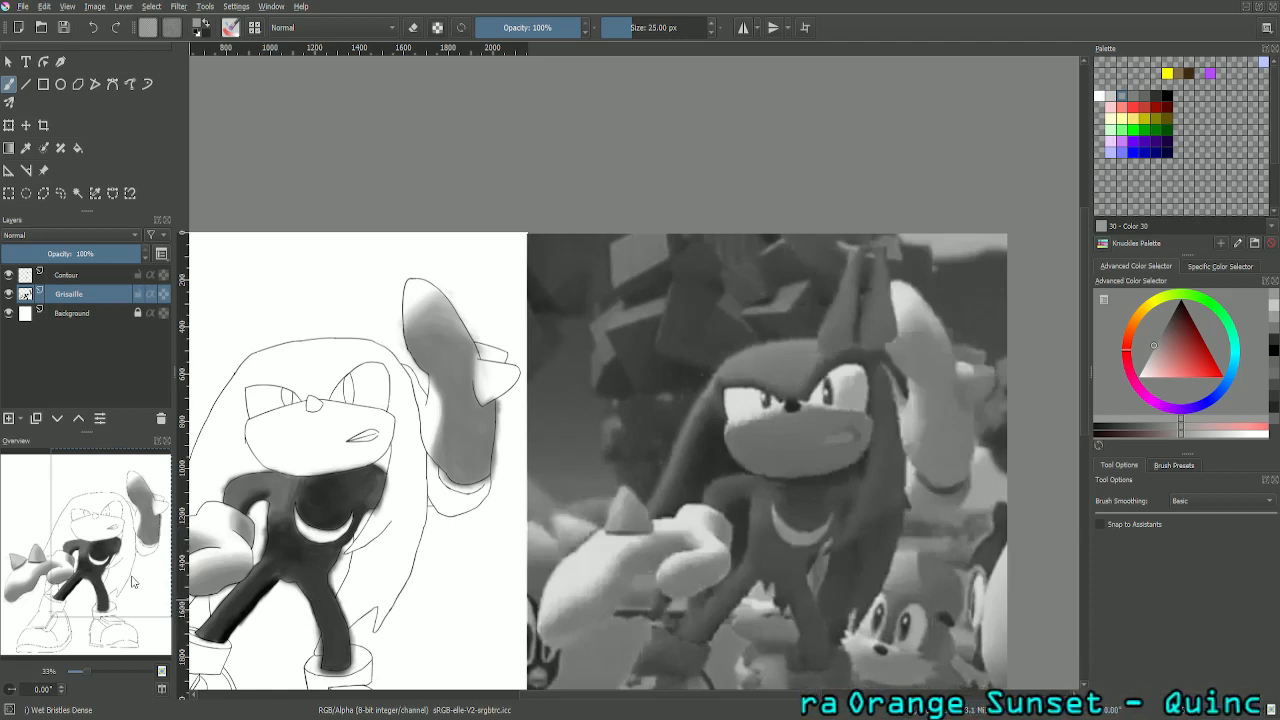
pyautogui.moveTo(131, 584)
pyautogui.mouseDown()
pyautogui.moveTo(124, 600)
pyautogui.moveTo(140, 596)
pyautogui.mouseUp()
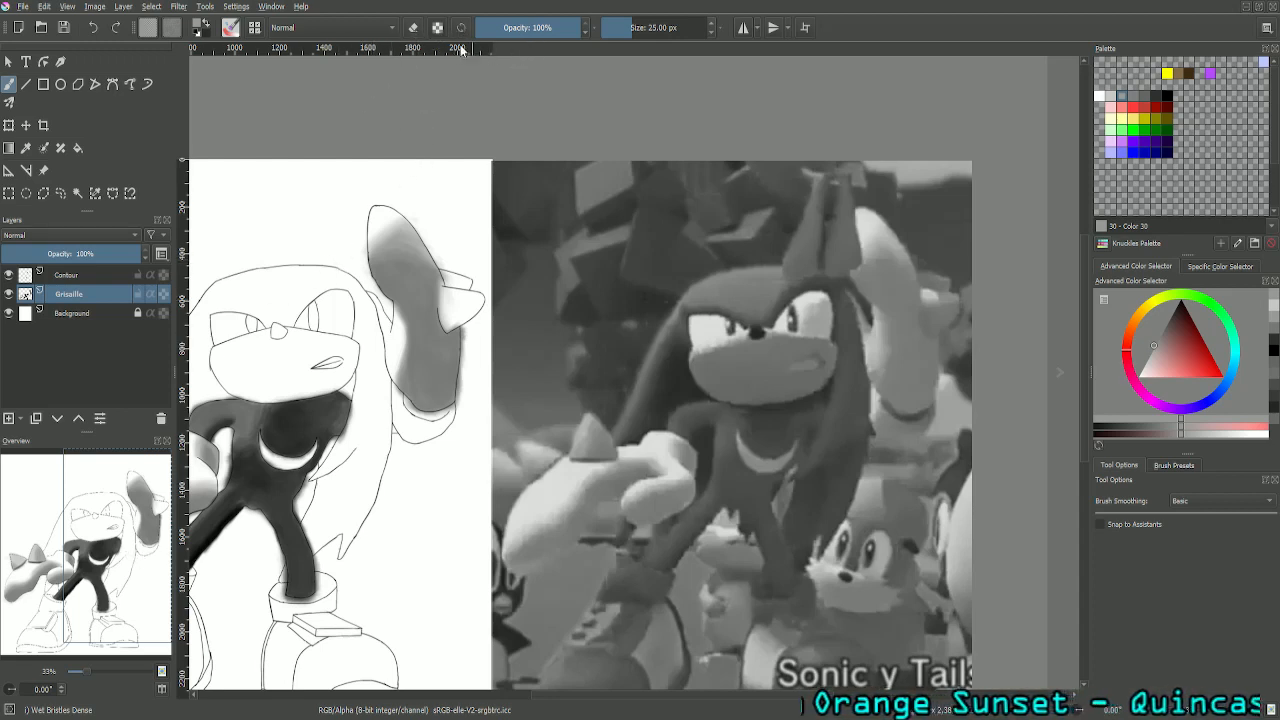
# - Sample the dark grey (RGB 48) below the raised glove in the reference and paint the crescent between glove and cuff at 25 px
pyautogui.click(26, 147)
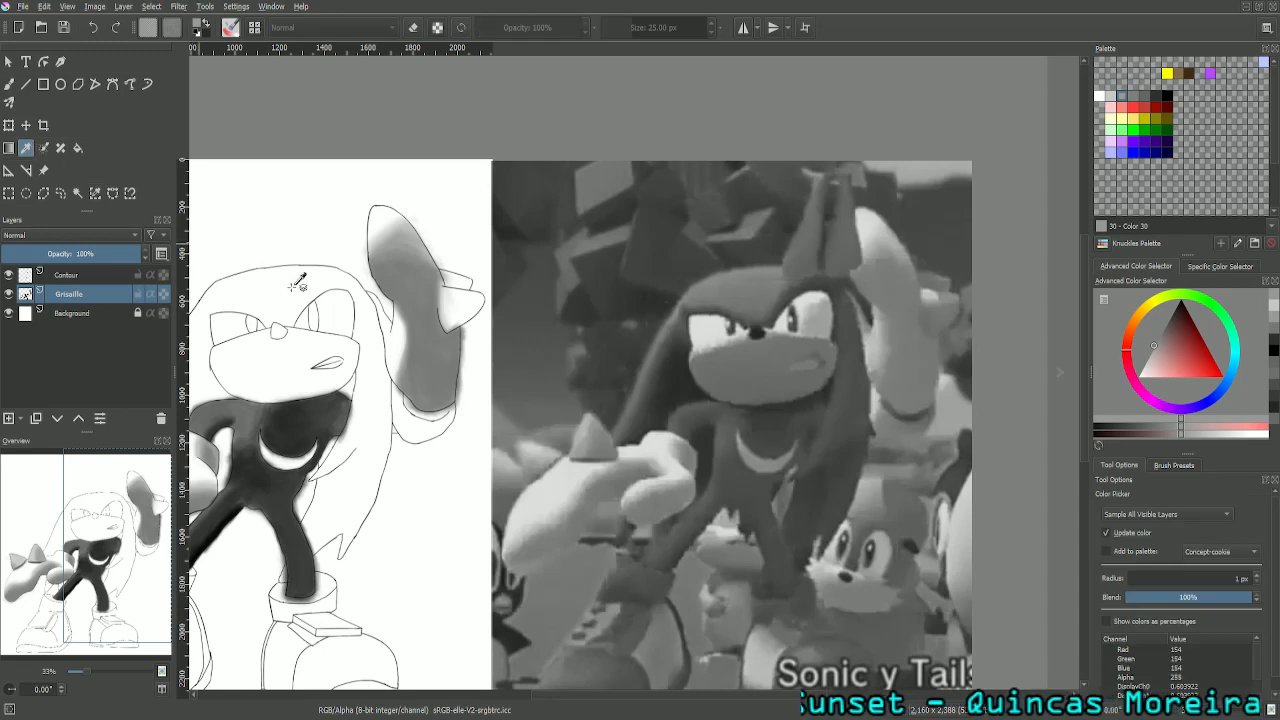
pyautogui.click(910, 410)
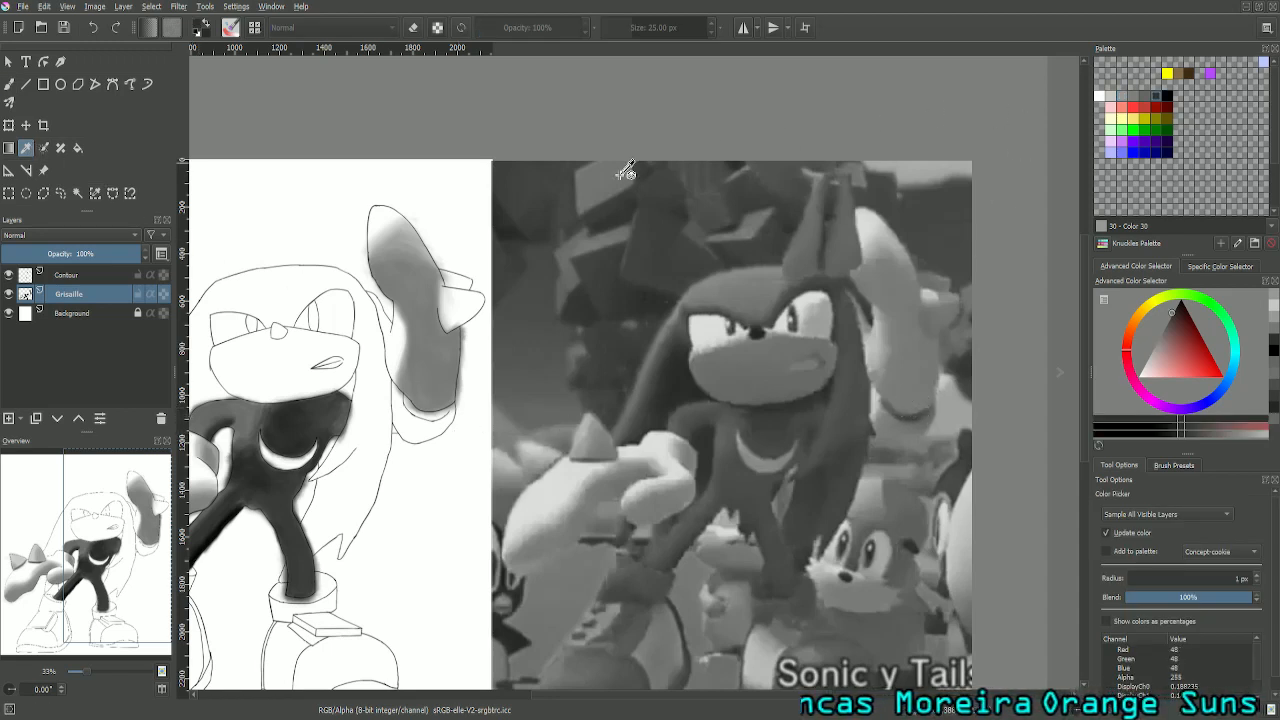
pyautogui.click(10, 83)
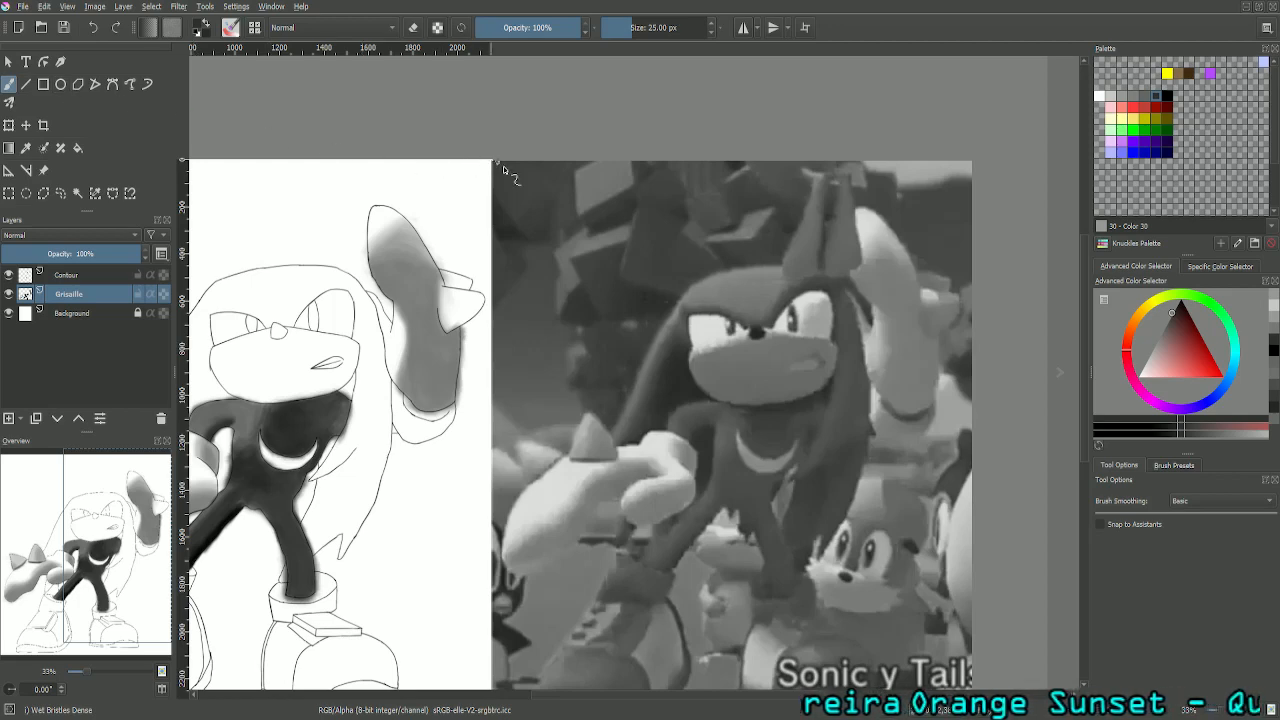
pyautogui.hotkey('ctrl', '+')
pyautogui.hotkey('ctrl', '+')
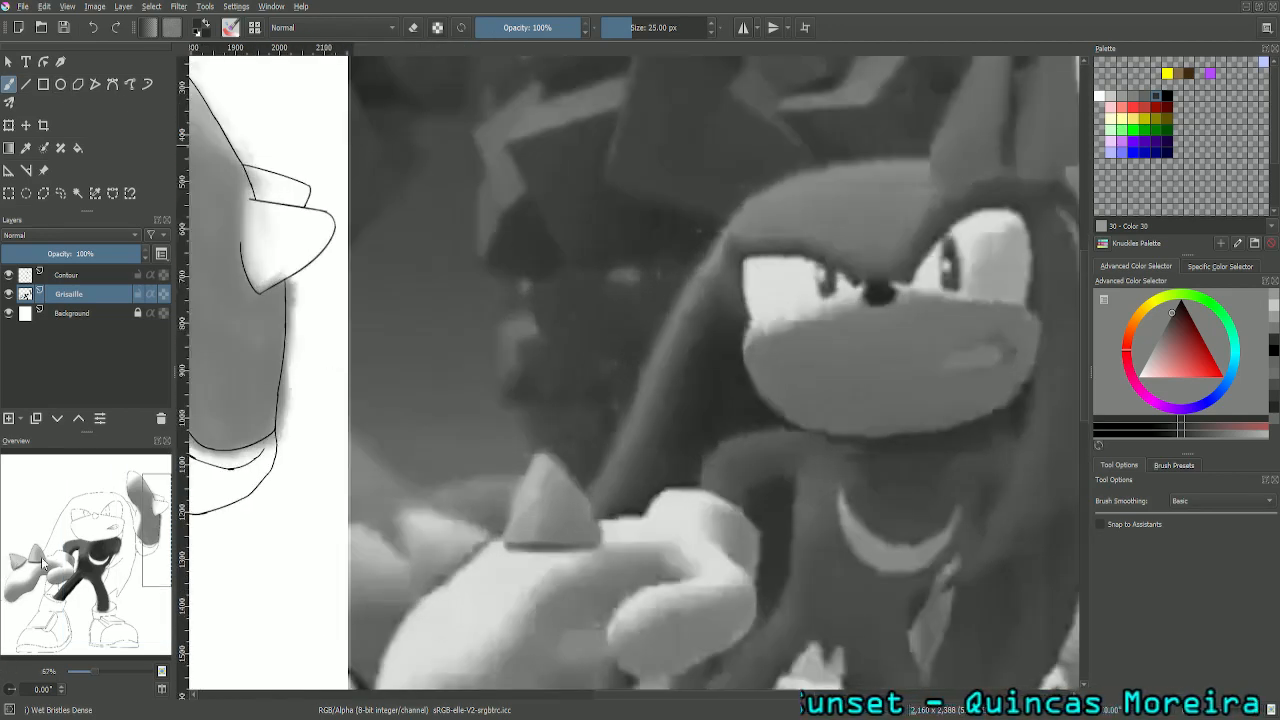
pyautogui.moveTo(147, 549); pyautogui.dragTo(107, 550)
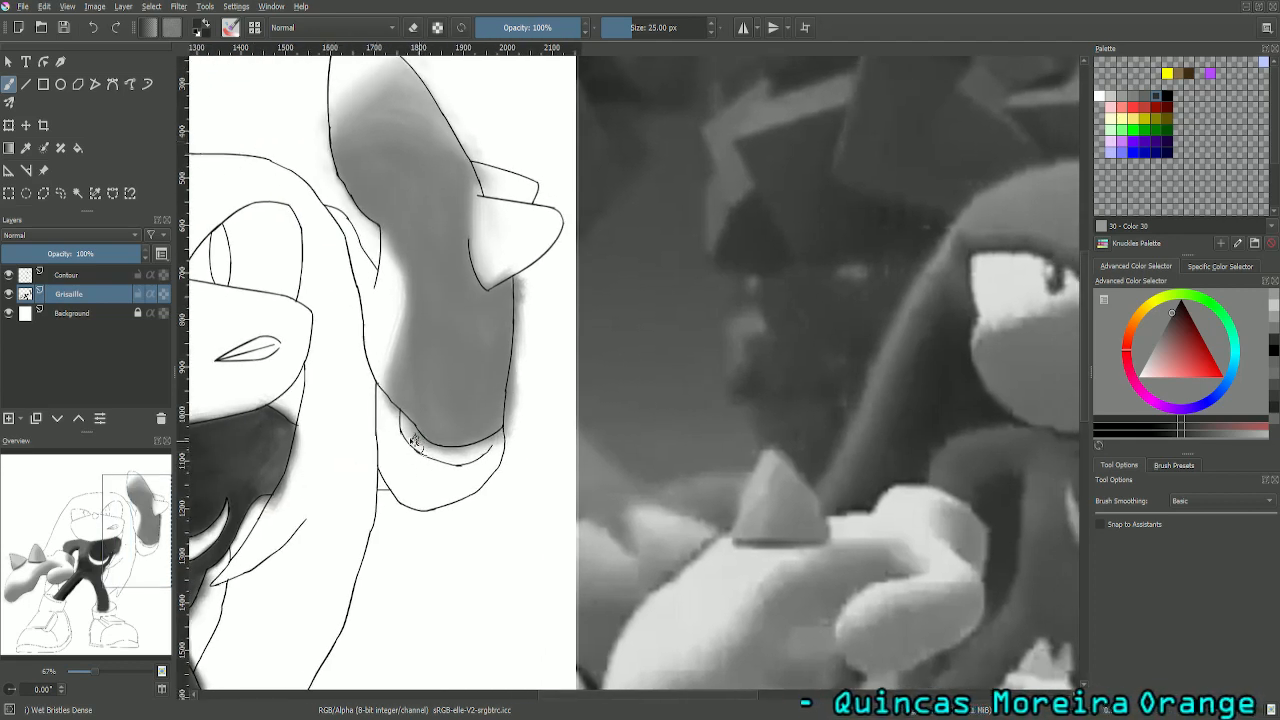
pyautogui.moveTo(419, 446)
pyautogui.mouseDown()
pyautogui.moveTo(402, 426)
pyautogui.moveTo(438, 468)
pyautogui.moveTo(412, 434)
pyautogui.moveTo(470, 468)
pyautogui.moveTo(453, 462)
pyautogui.moveTo(505, 440)
pyautogui.moveTo(462, 454)
pyautogui.moveTo(472, 460)
pyautogui.moveTo(448, 456)
pyautogui.moveTo(484, 444)
pyautogui.moveTo(436, 451)
pyautogui.moveTo(412, 442)
pyautogui.moveTo(405, 419)
pyautogui.mouseUp()
# - Extend the dark grey into both ends and along the lower edge of the crescent under the raised glove
pyautogui.hotkey('ctrl', '+')
pyautogui.hotkey('ctrl', '+')
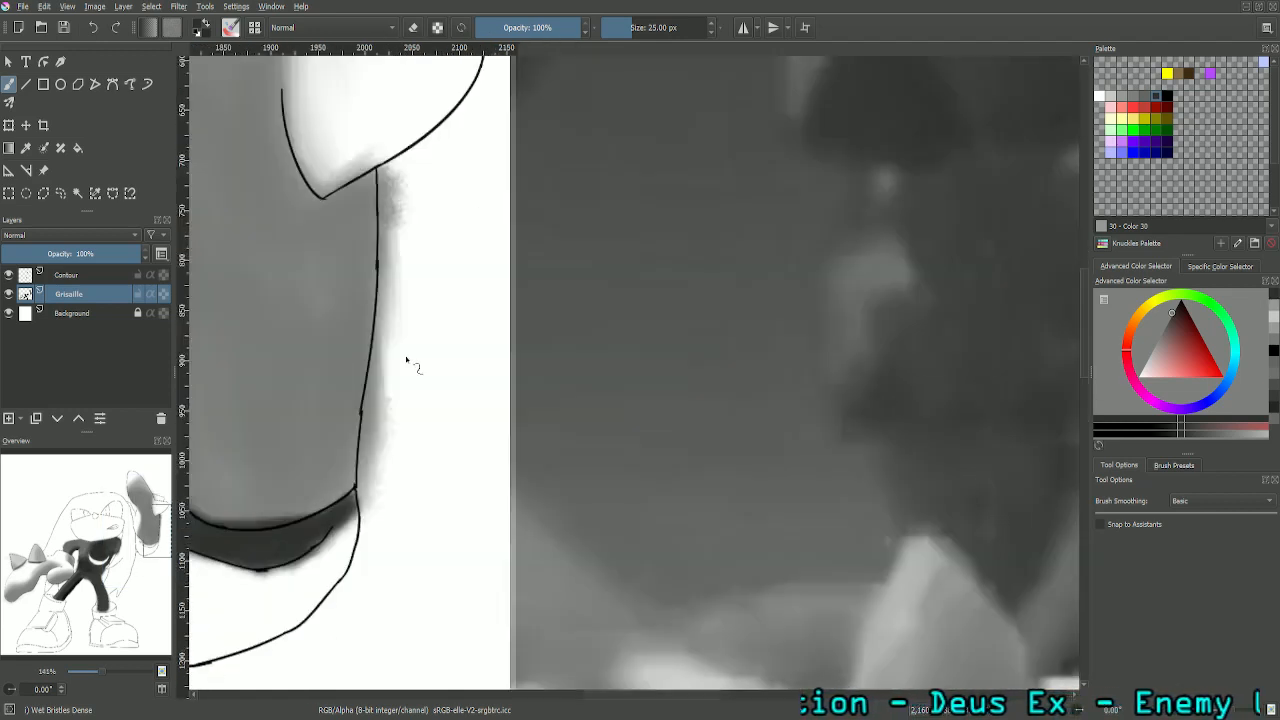
pyautogui.moveTo(165, 540); pyautogui.dragTo(154, 539)
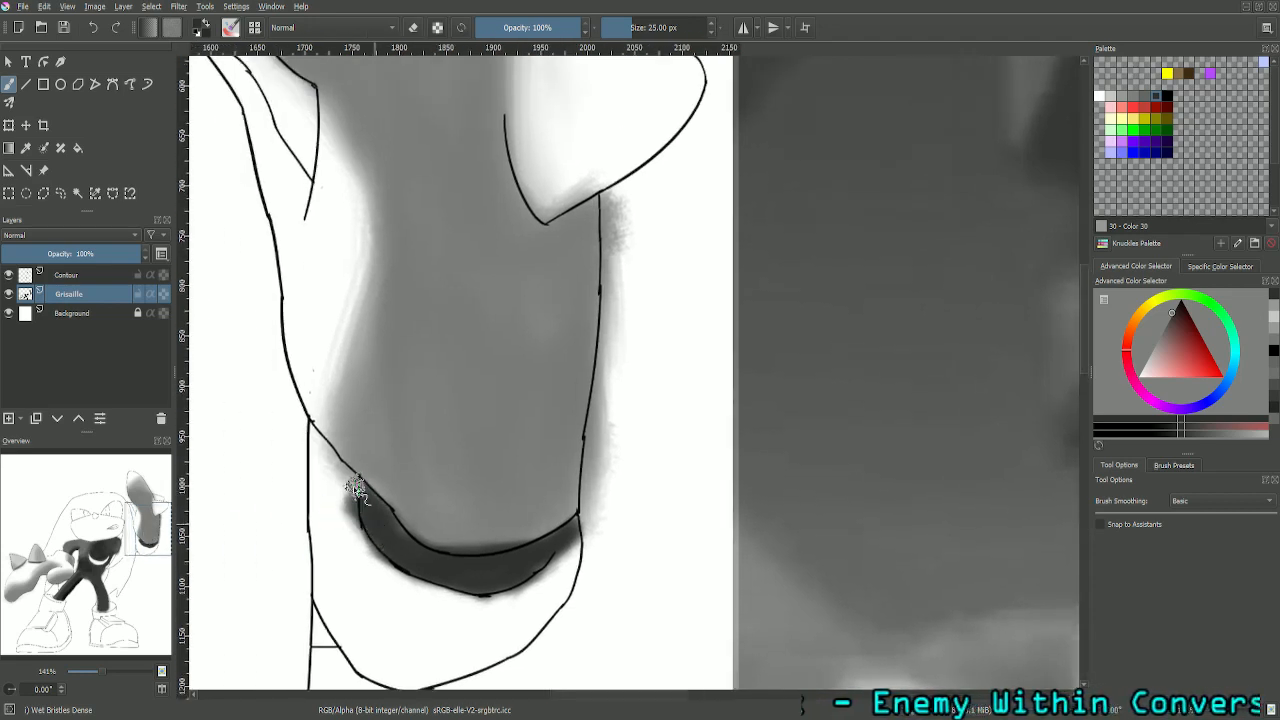
pyautogui.moveTo(349, 484)
pyautogui.mouseDown()
pyautogui.moveTo(403, 544)
pyautogui.moveTo(375, 512)
pyautogui.moveTo(401, 534)
pyautogui.mouseUp()
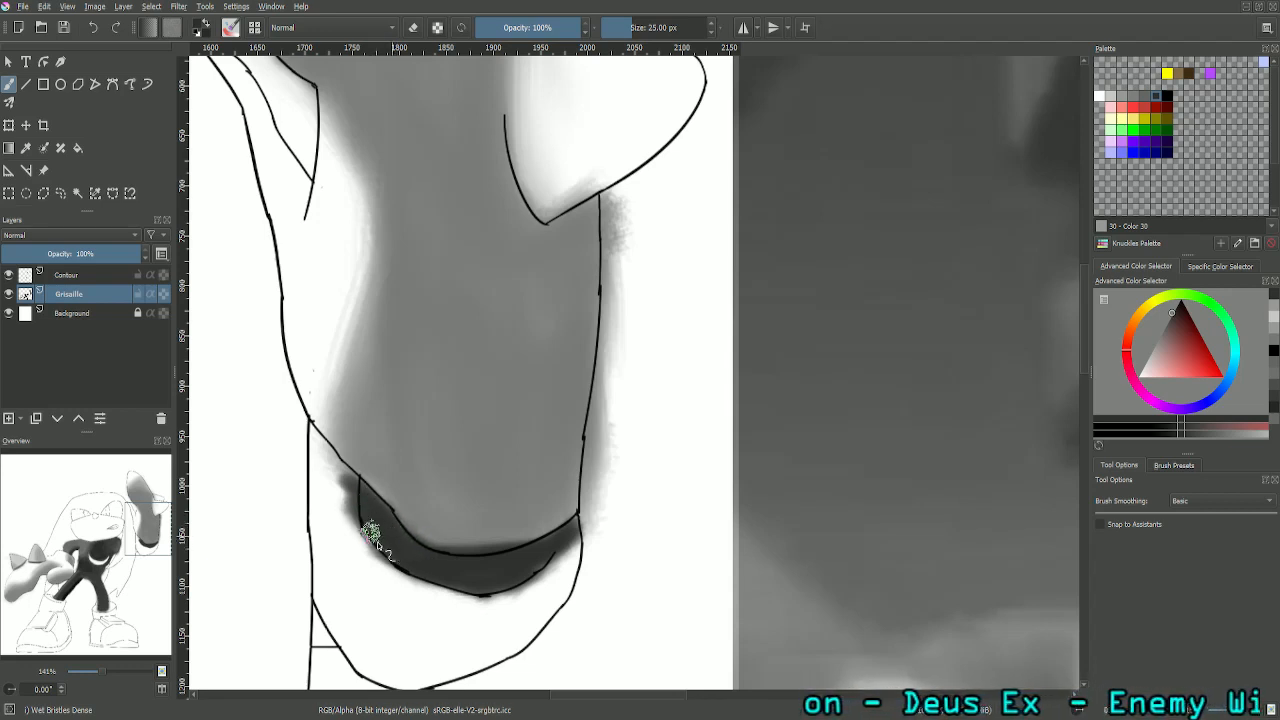
pyautogui.moveTo(358, 480)
pyautogui.mouseDown()
pyautogui.moveTo(400, 563)
pyautogui.moveTo(458, 591)
pyautogui.moveTo(393, 571)
pyautogui.moveTo(505, 585)
pyautogui.mouseUp()
pyautogui.moveTo(506, 583); pyautogui.dragTo(564, 540)
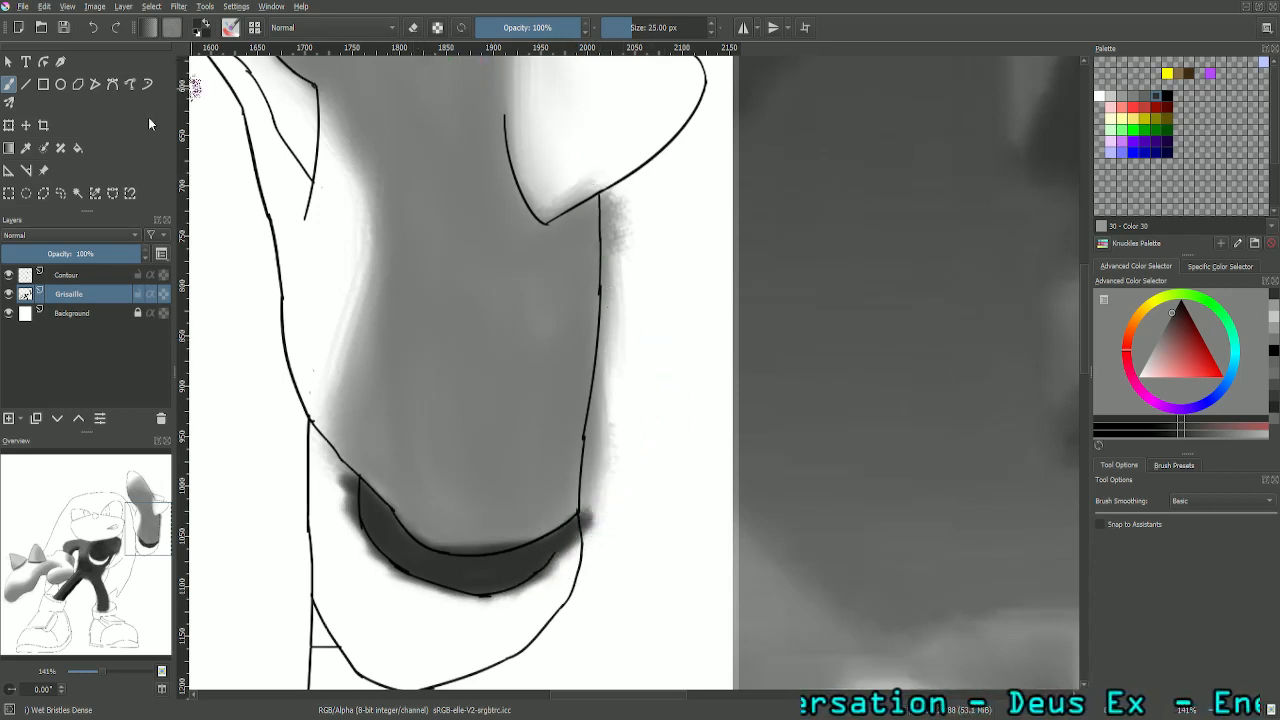
# - Sample the raised glove's mid grey (RGB 127) and repaint the glove's lower edge above the dark crescent
pyautogui.click(32, 148)
pyautogui.click(477, 491)
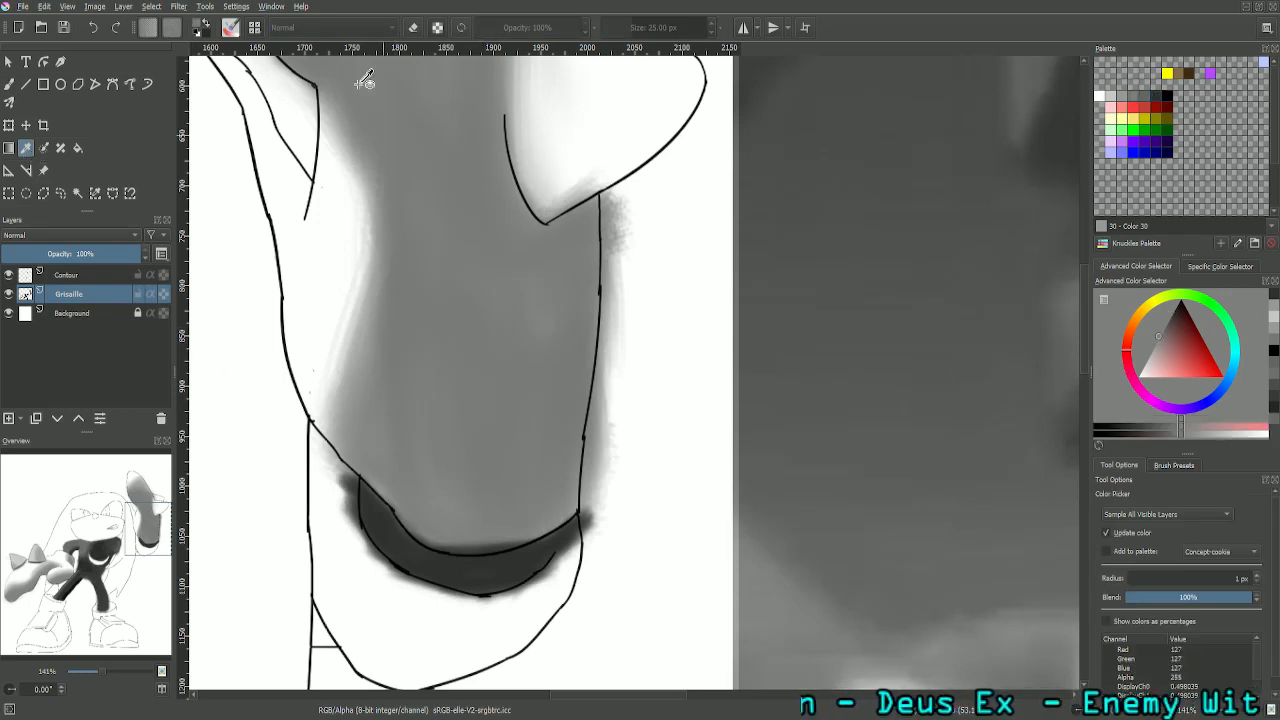
pyautogui.click(12, 84)
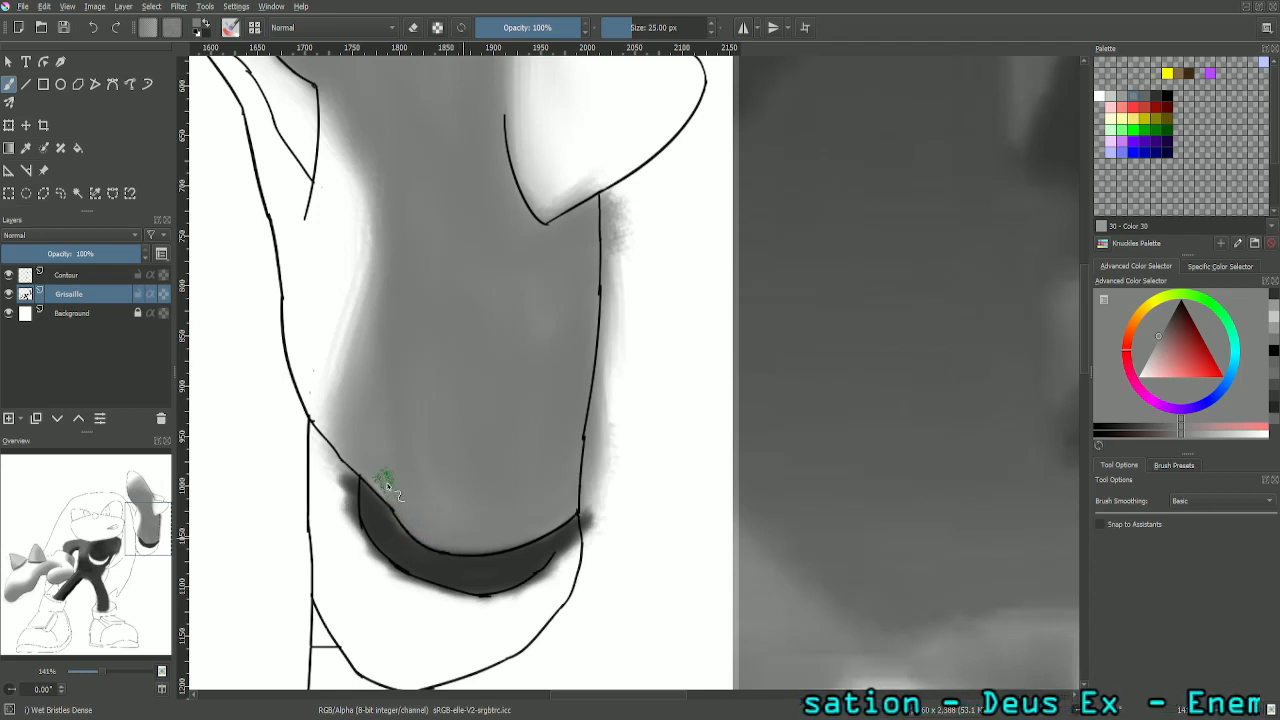
pyautogui.moveTo(526, 547); pyautogui.dragTo(402, 524)
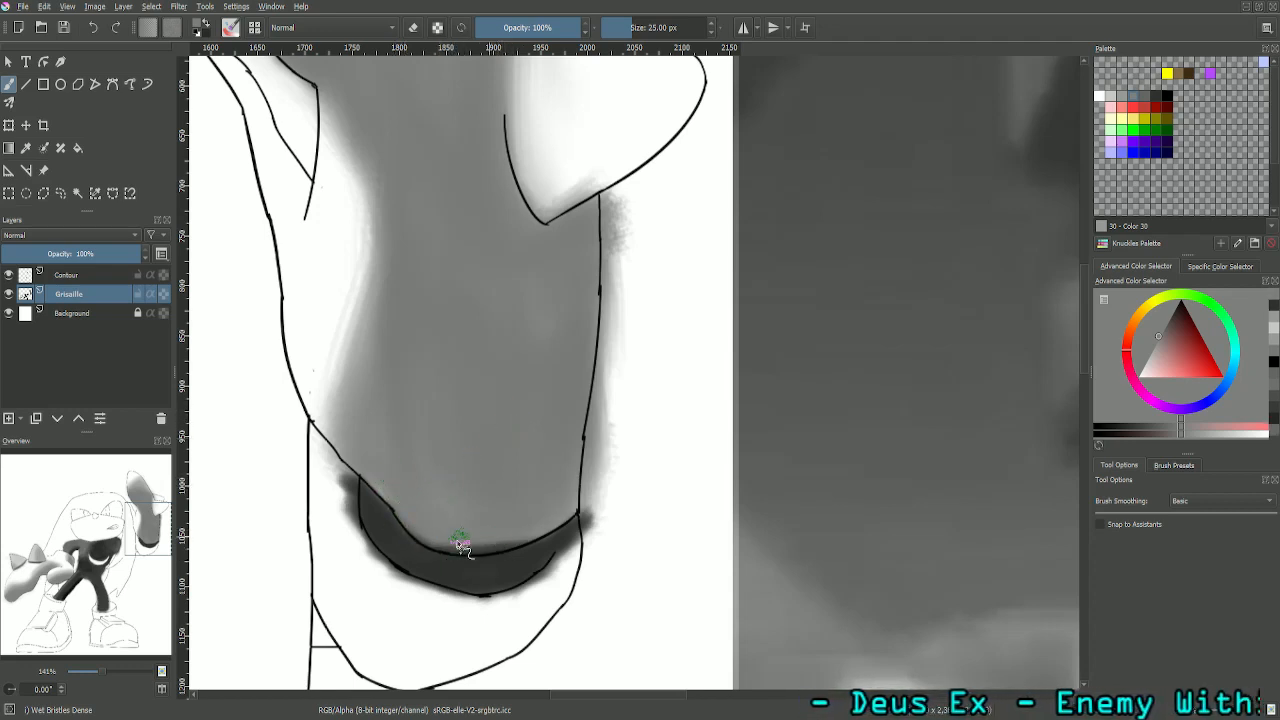
# - Set the brush size to 10 px and refine the boundary between the glove and the crescent, switching back to the dark grey
pyautogui.doubleClick(671, 28)
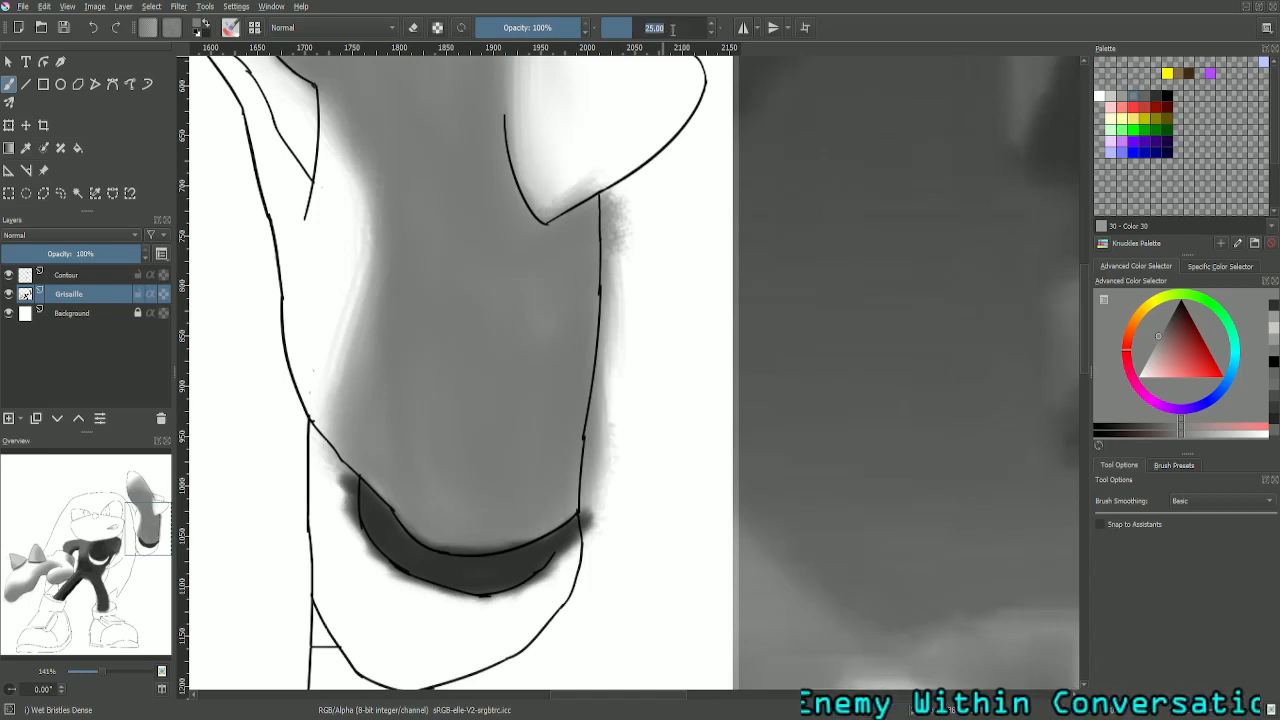
pyautogui.press('Return')
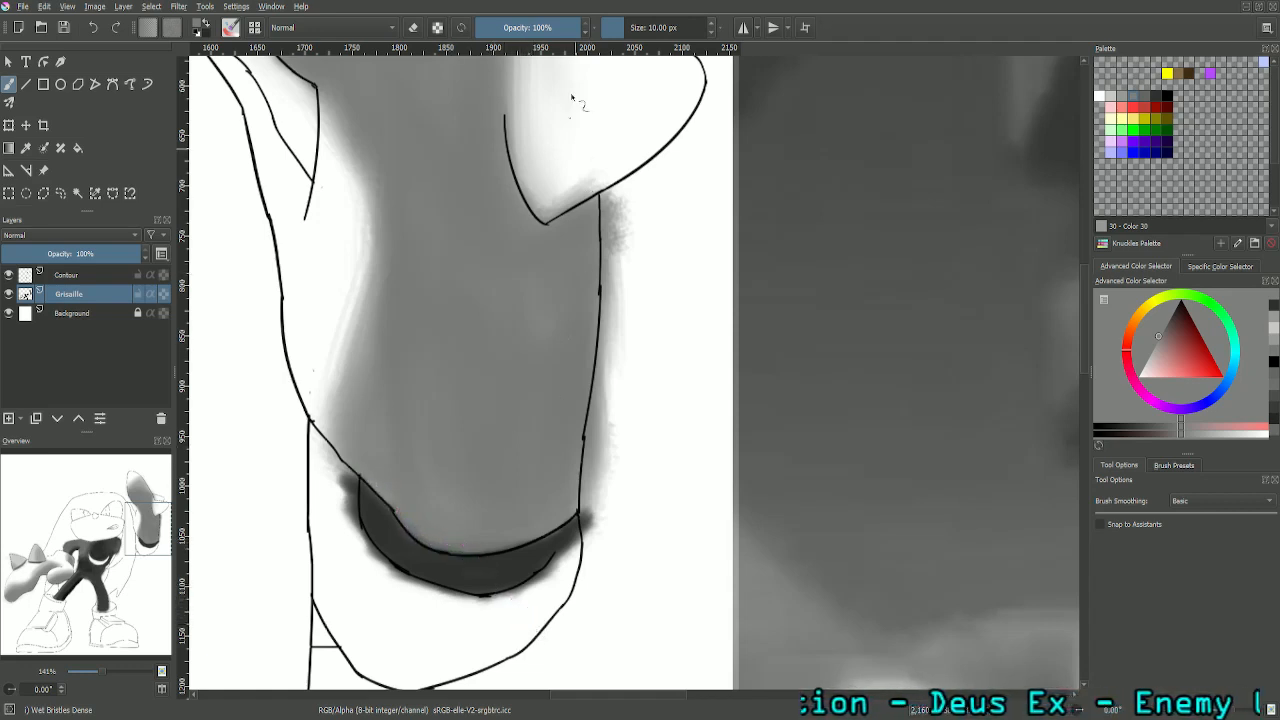
pyautogui.click(205, 22)
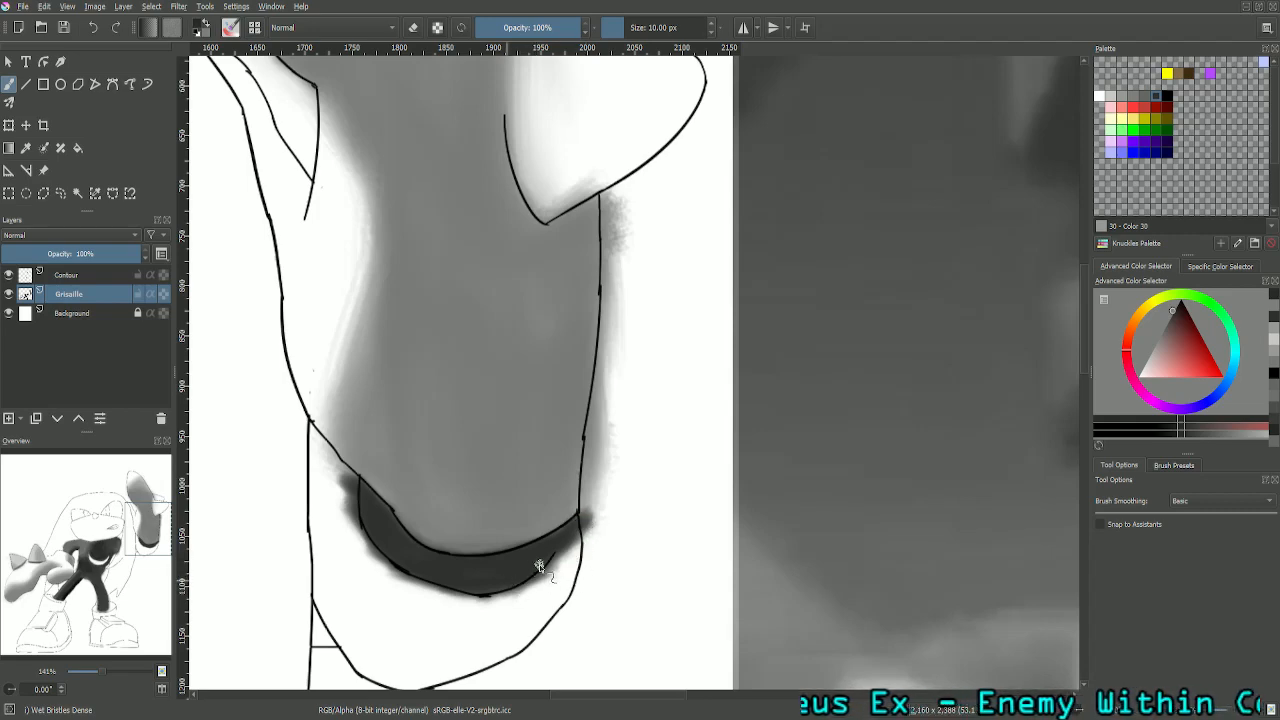
# - Sample the mid grey (RGB 119) of the raised glove's cuff from the reference picture for the brush
pyautogui.scroll(-4, 697, 285)
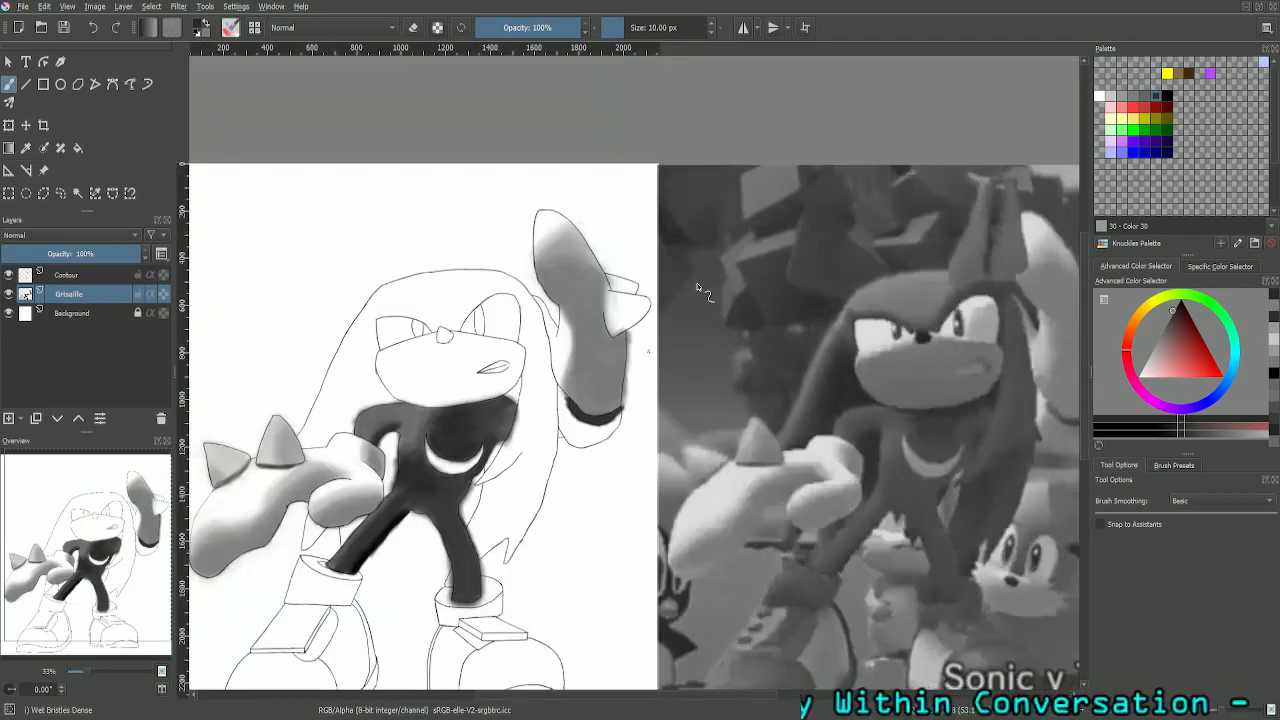
pyautogui.moveTo(125, 545); pyautogui.dragTo(146, 539)
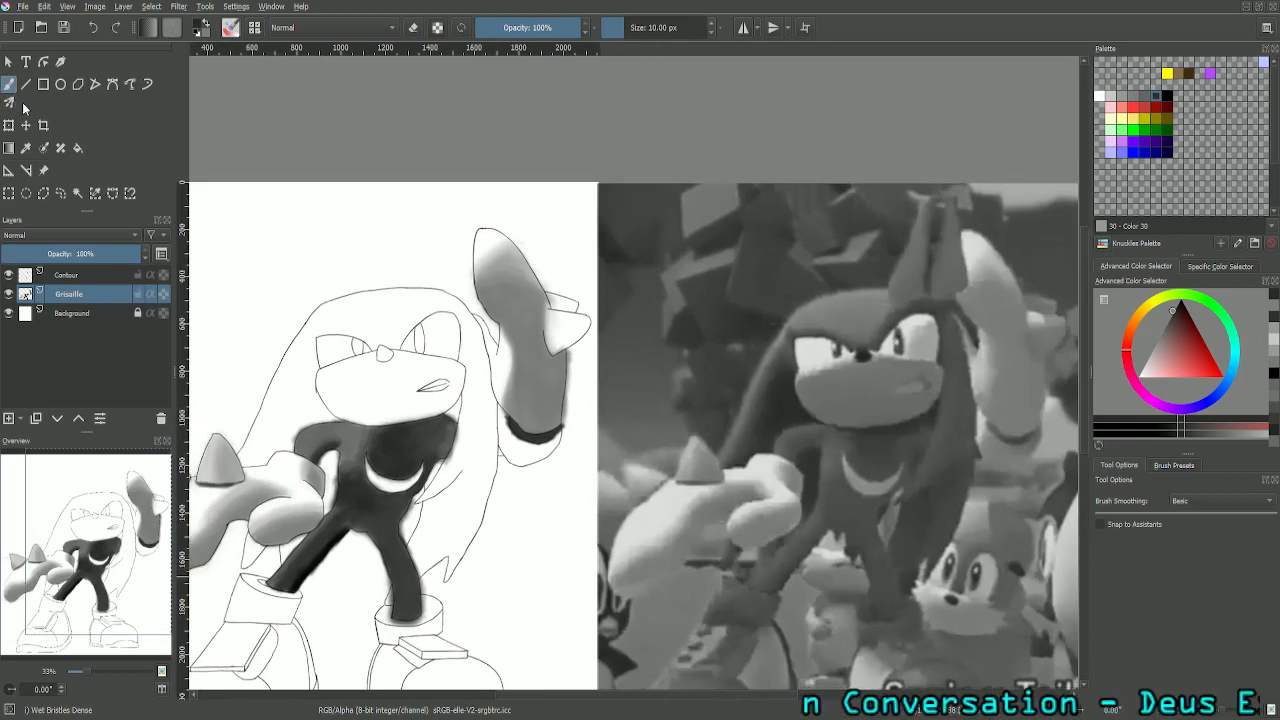
pyautogui.click(26, 147)
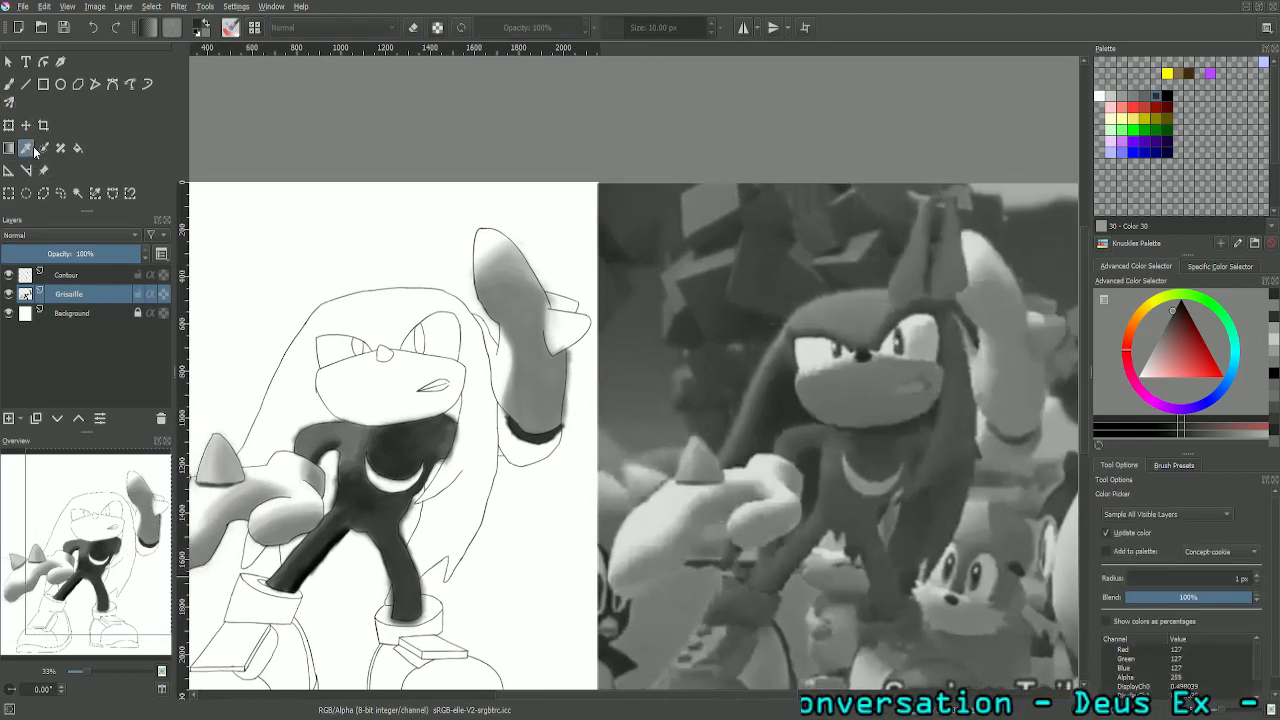
pyautogui.click(1008, 447)
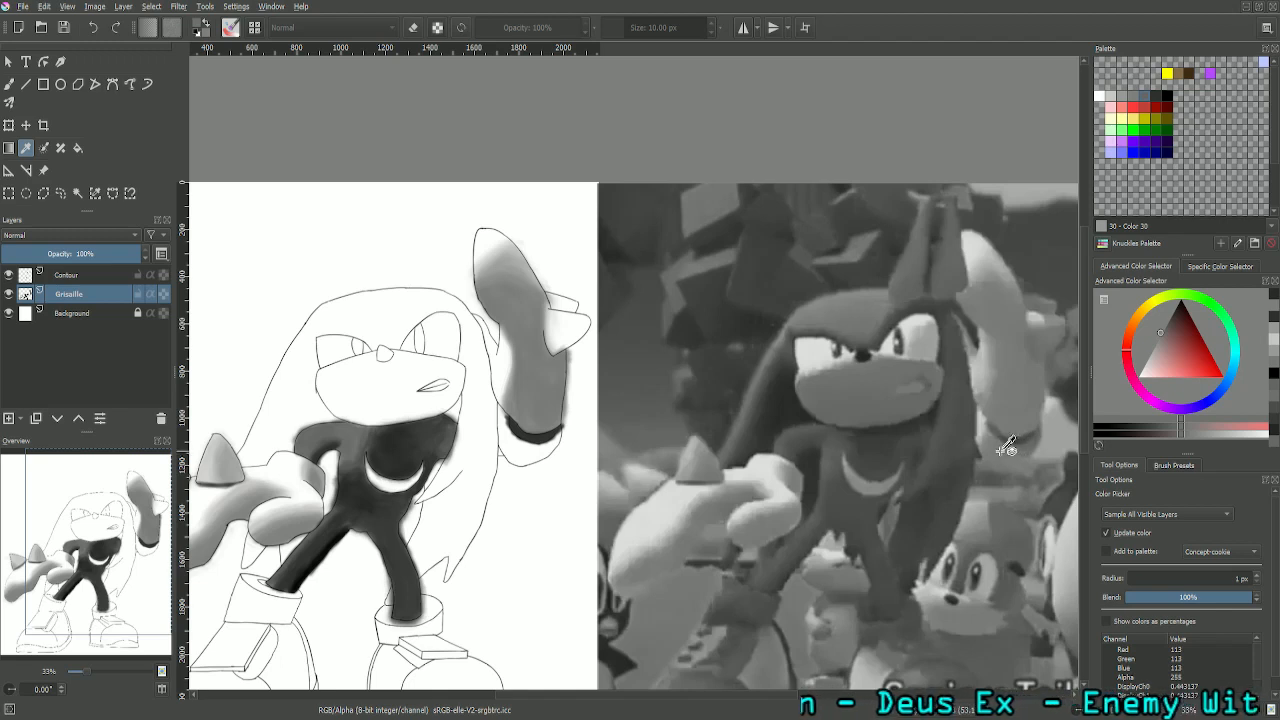
pyautogui.click(1002, 443)
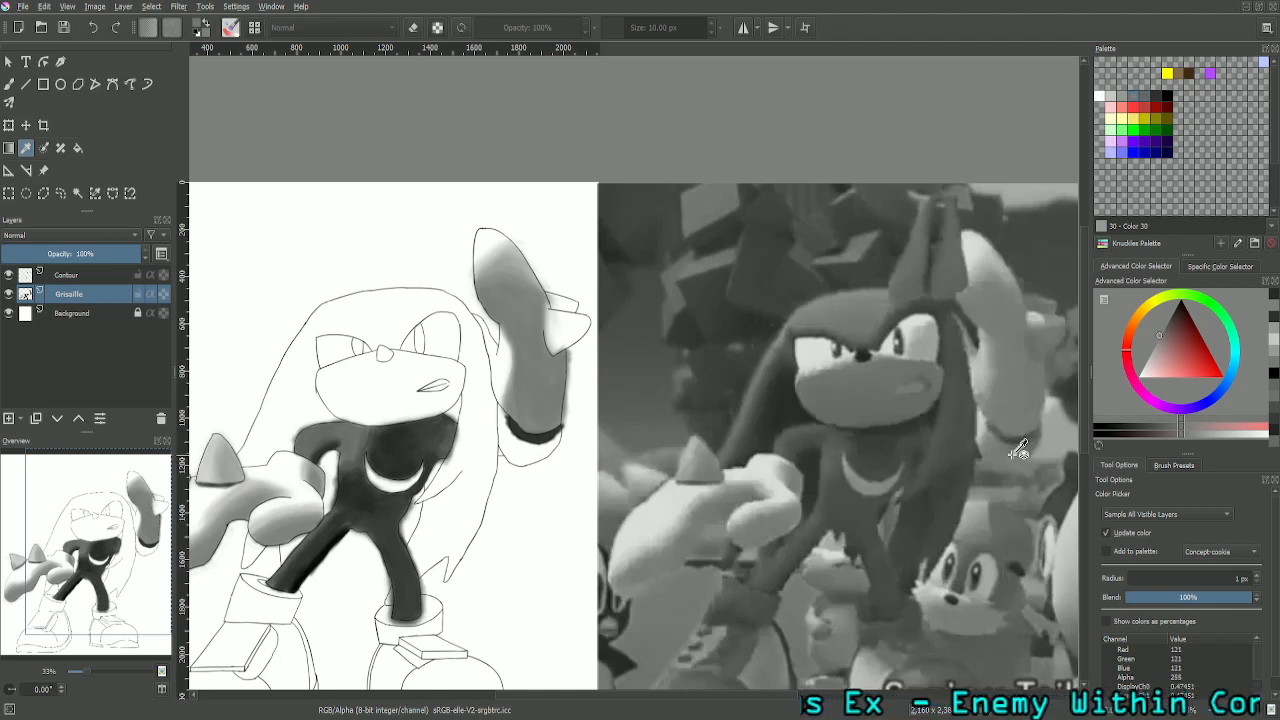
pyautogui.click(1028, 448)
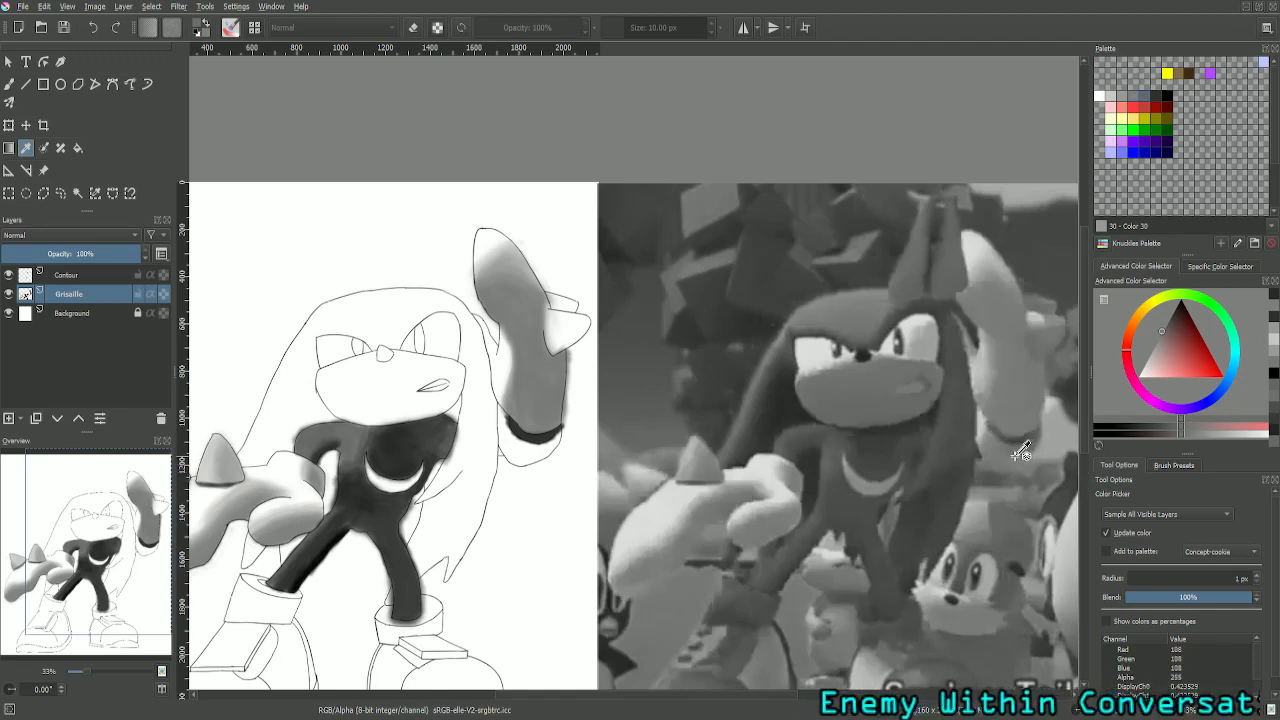
pyautogui.click(1007, 447)
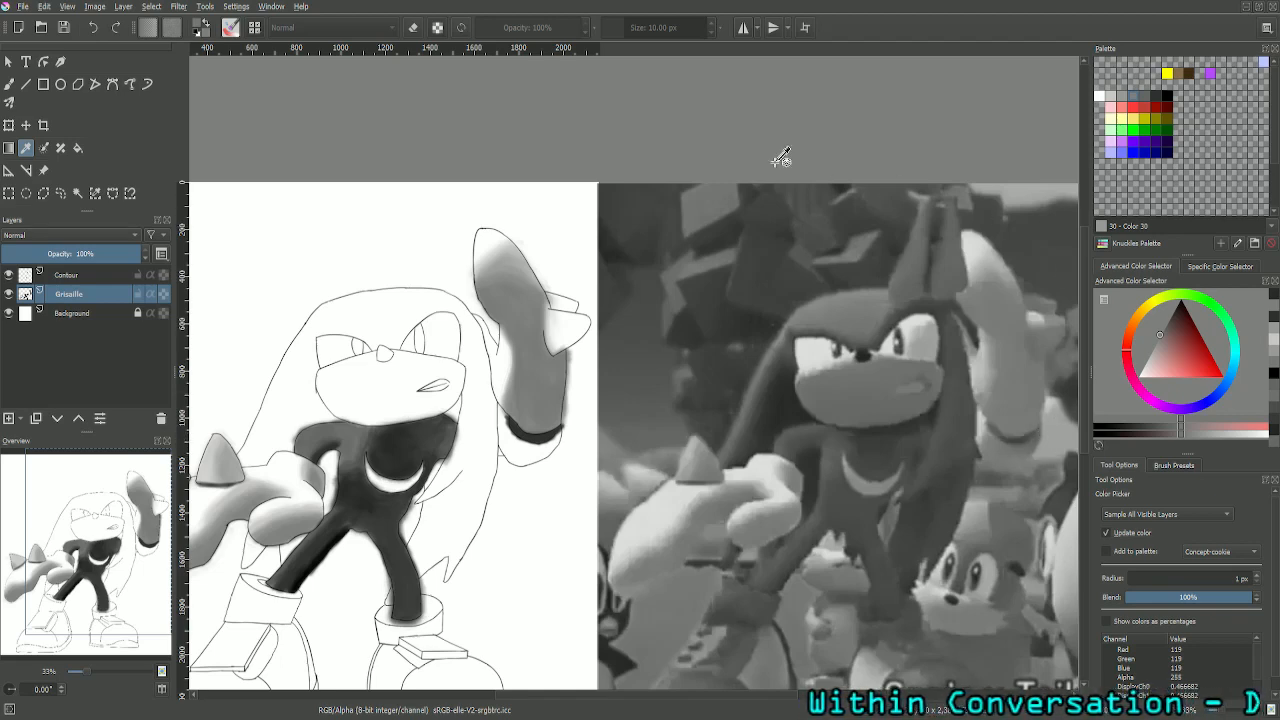
pyautogui.click(9, 84)
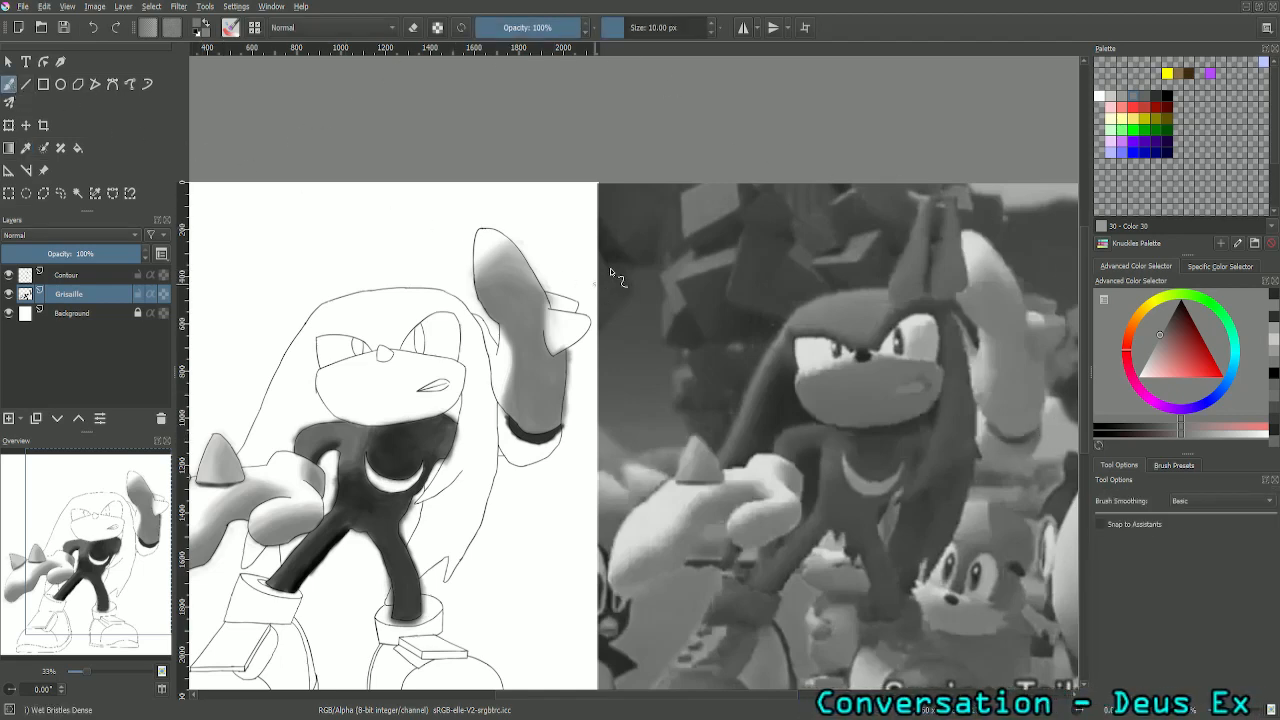
# - Set the brush size to 25 px and paint the sampled grey along the left side of the raised glove's cuff
pyautogui.scroll(3, 645, 167)
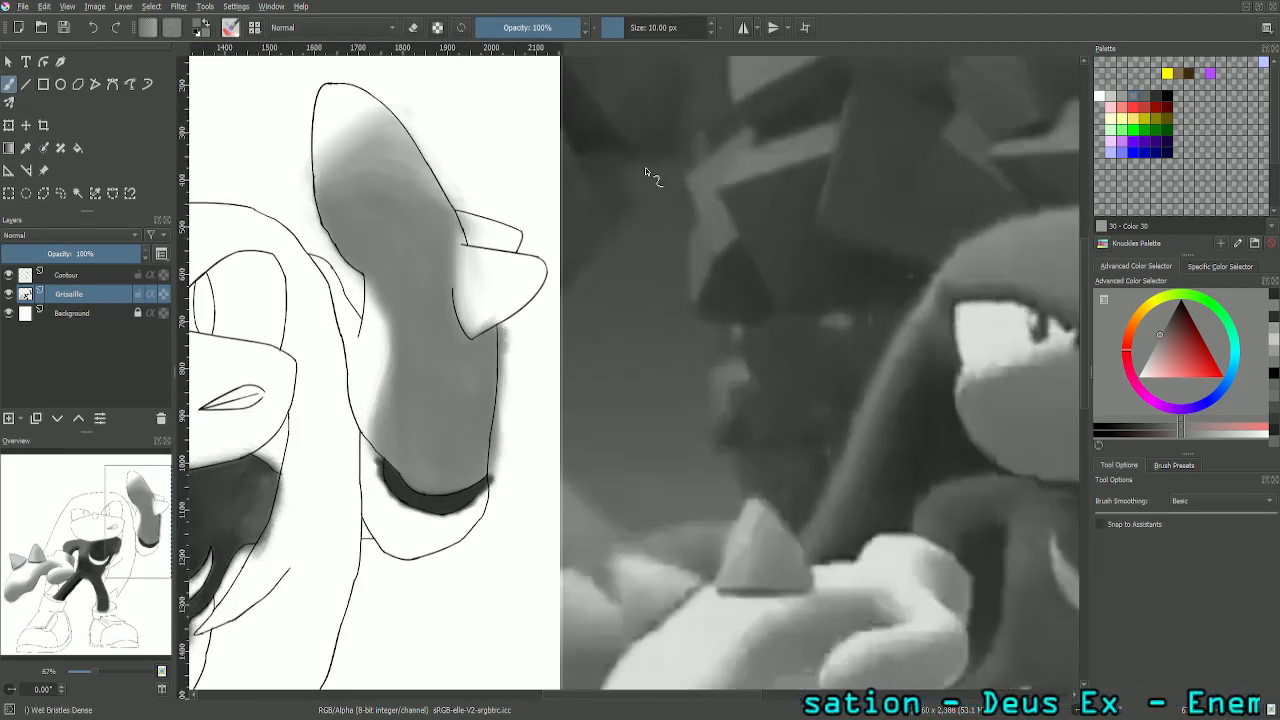
pyautogui.scroll(-3, 152, 553)
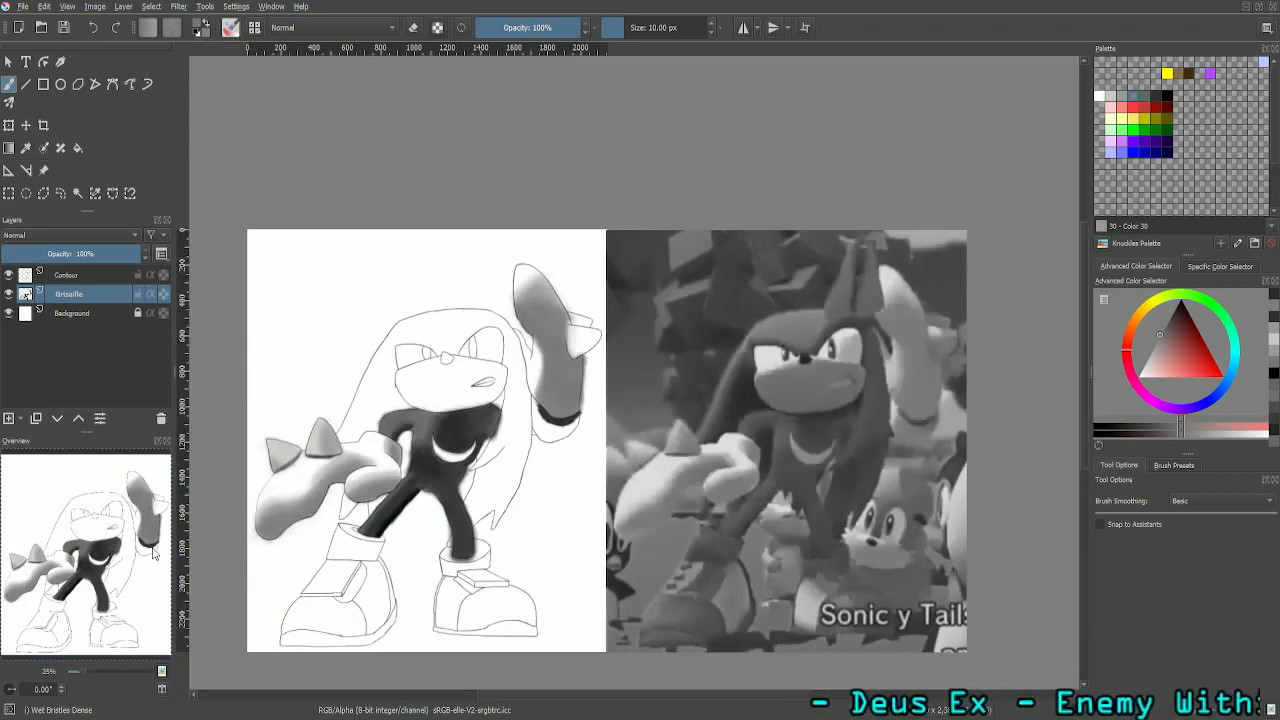
pyautogui.moveTo(97, 572); pyautogui.dragTo(139, 566)
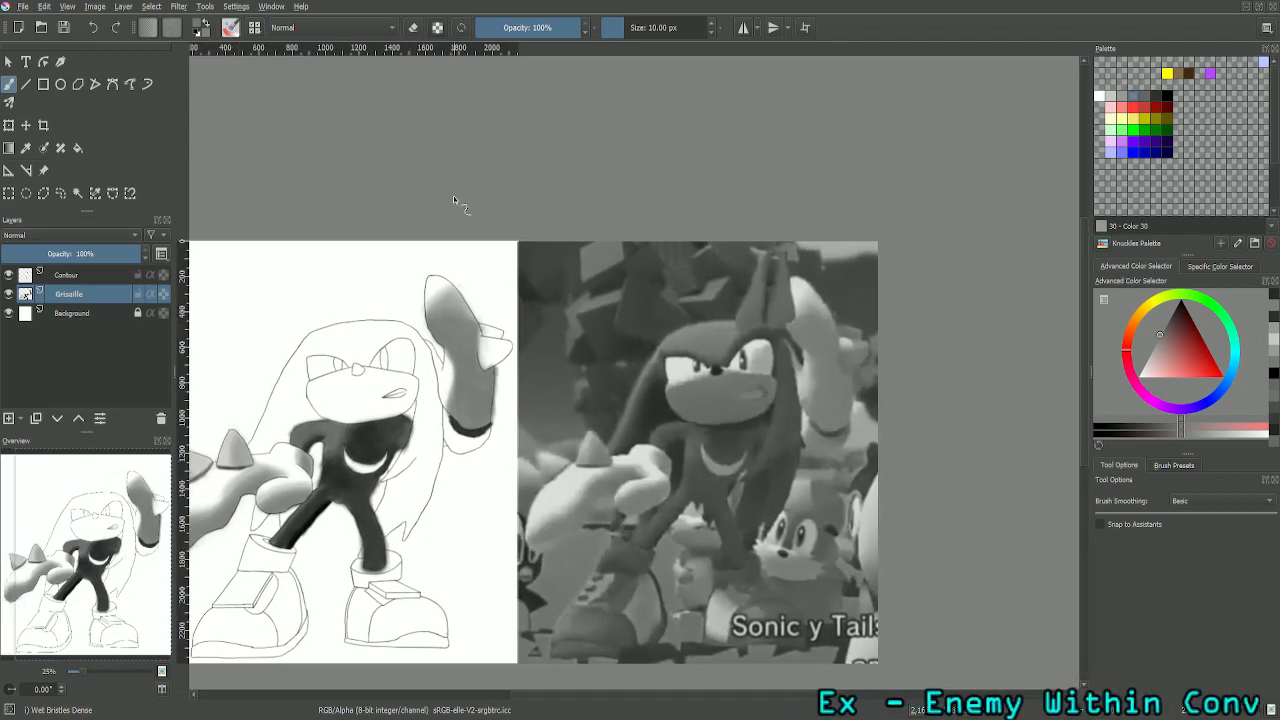
pyautogui.click(688, 28)
pyautogui.press('Return')
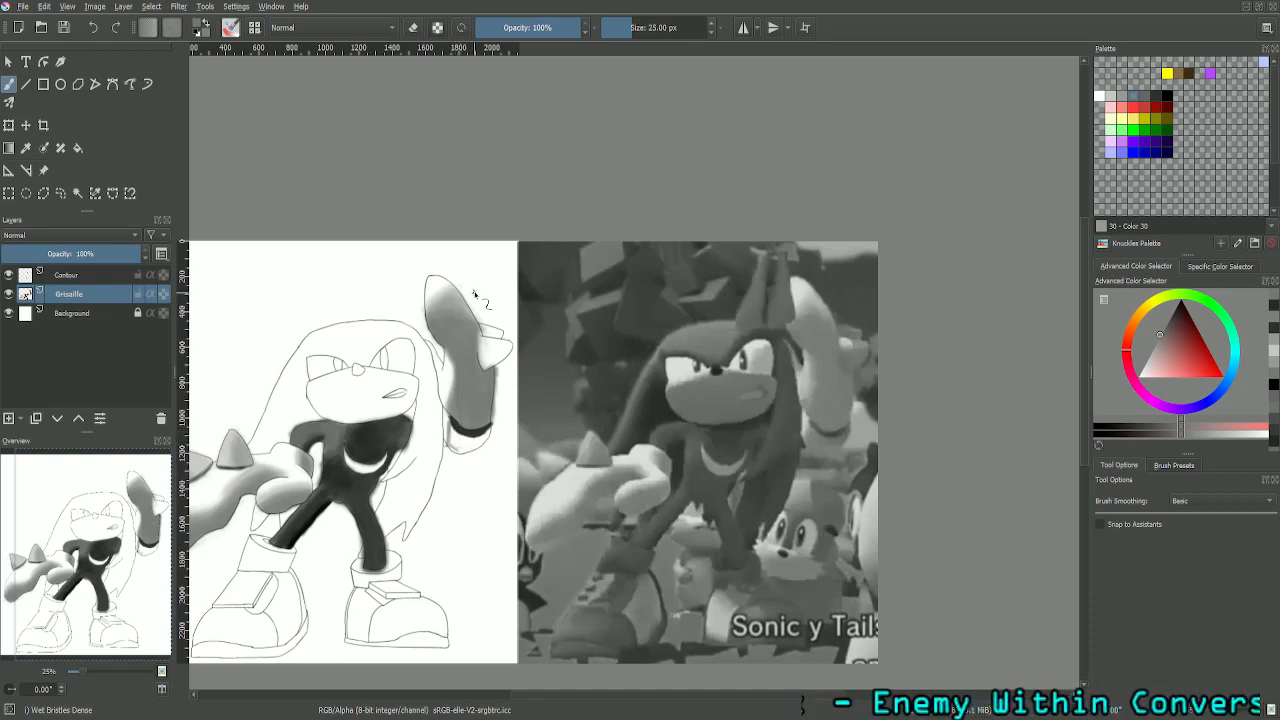
pyautogui.press('+')
pyautogui.press('+')
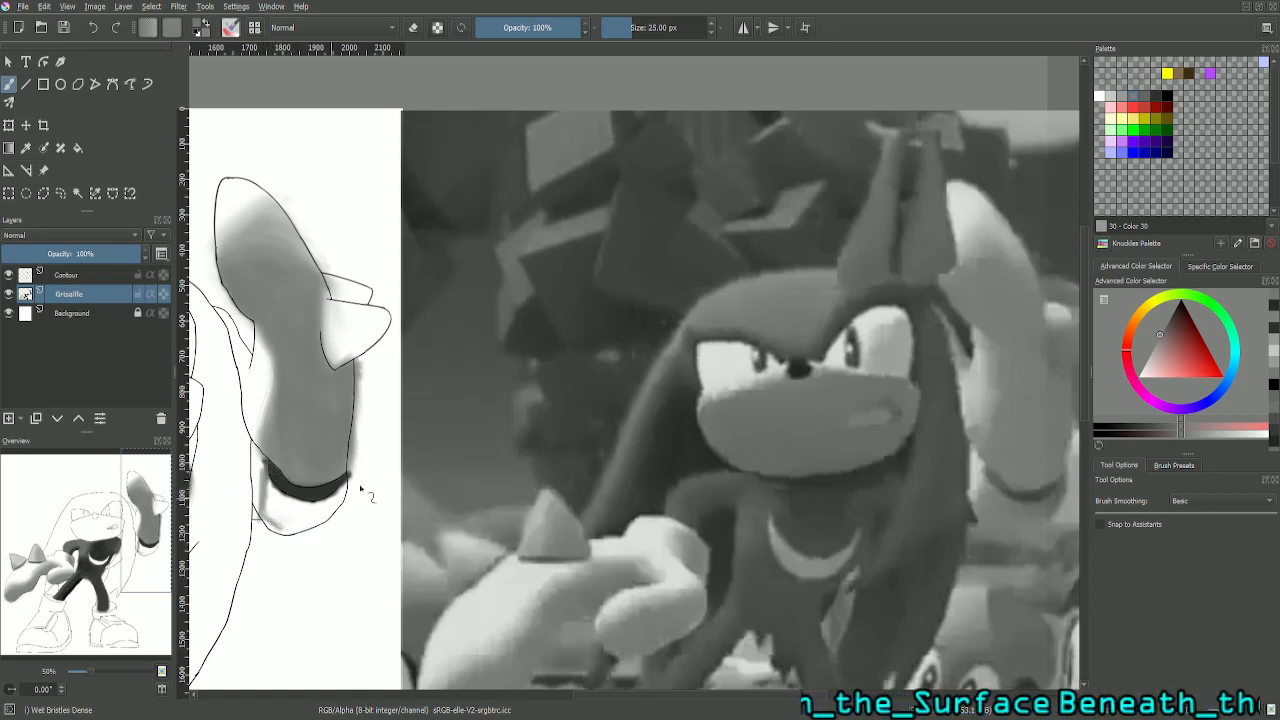
# - Set the brush size to 75 px and paint the sampled grey along the lower and right parts of the raised glove's cuff
pyautogui.doubleClick(665, 27)
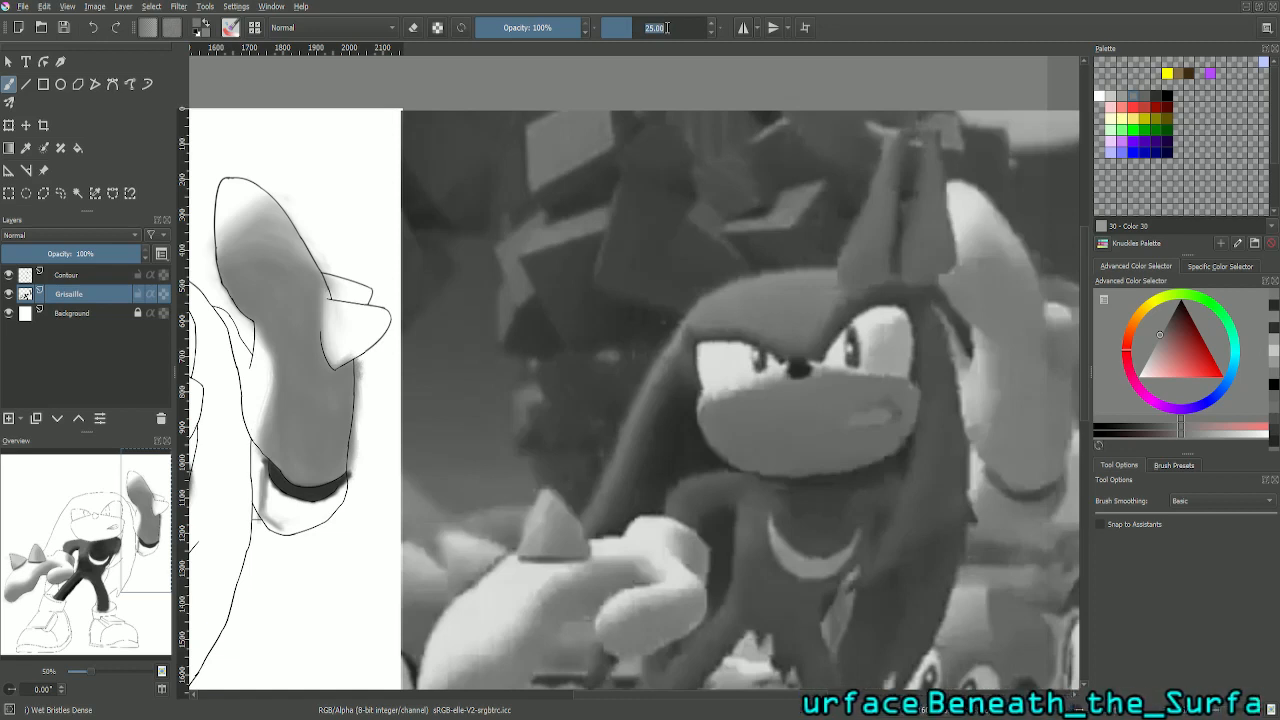
pyautogui.press('Return')
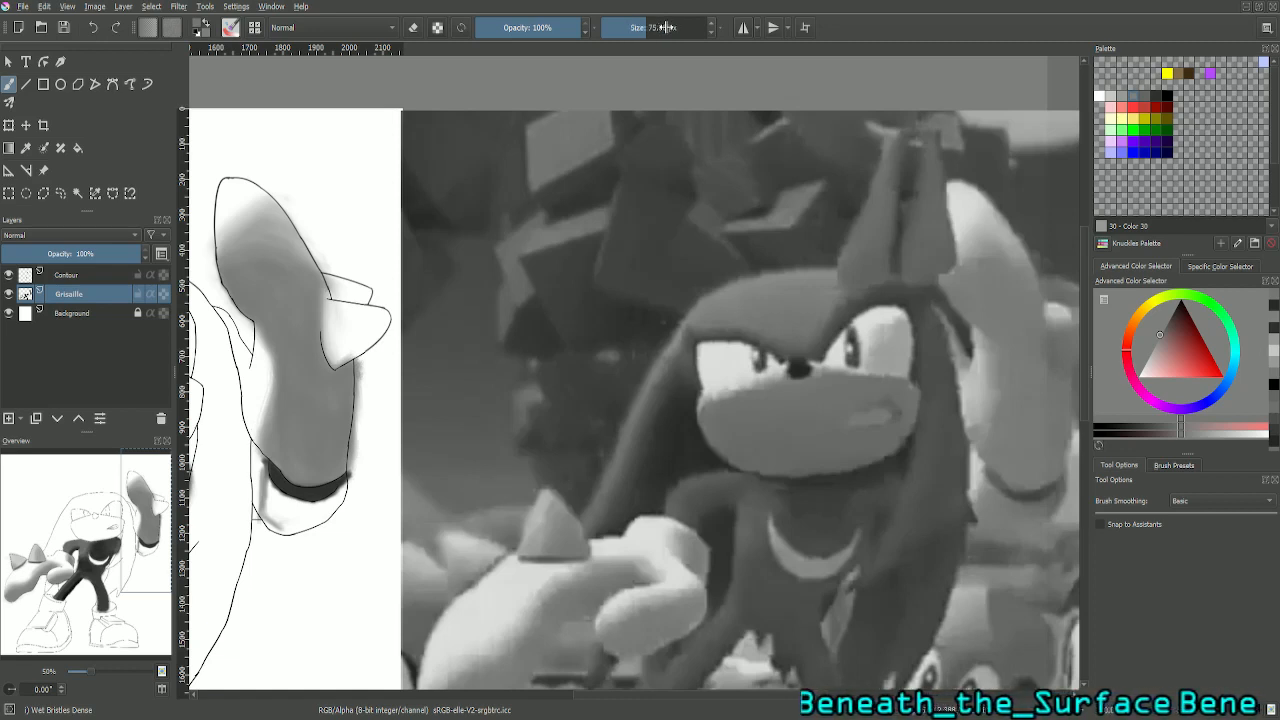
pyautogui.scroll(1, 502, 520)
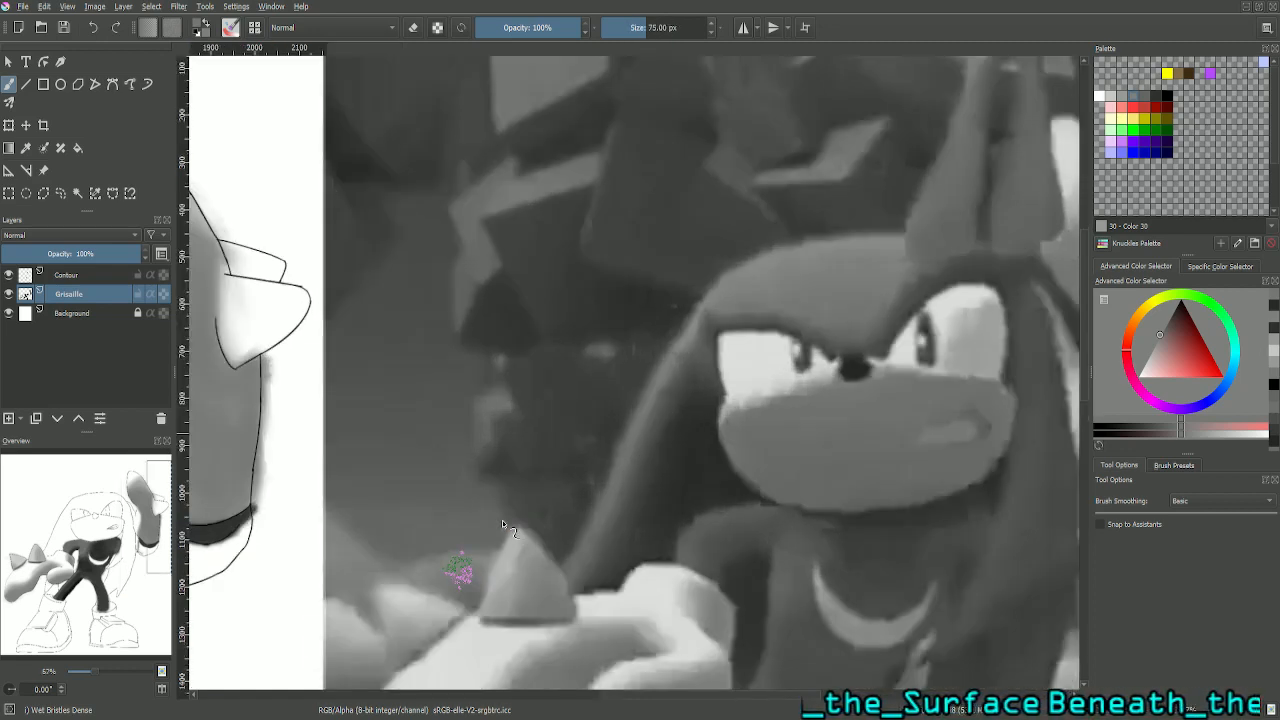
pyautogui.moveTo(151, 536); pyautogui.dragTo(82, 510)
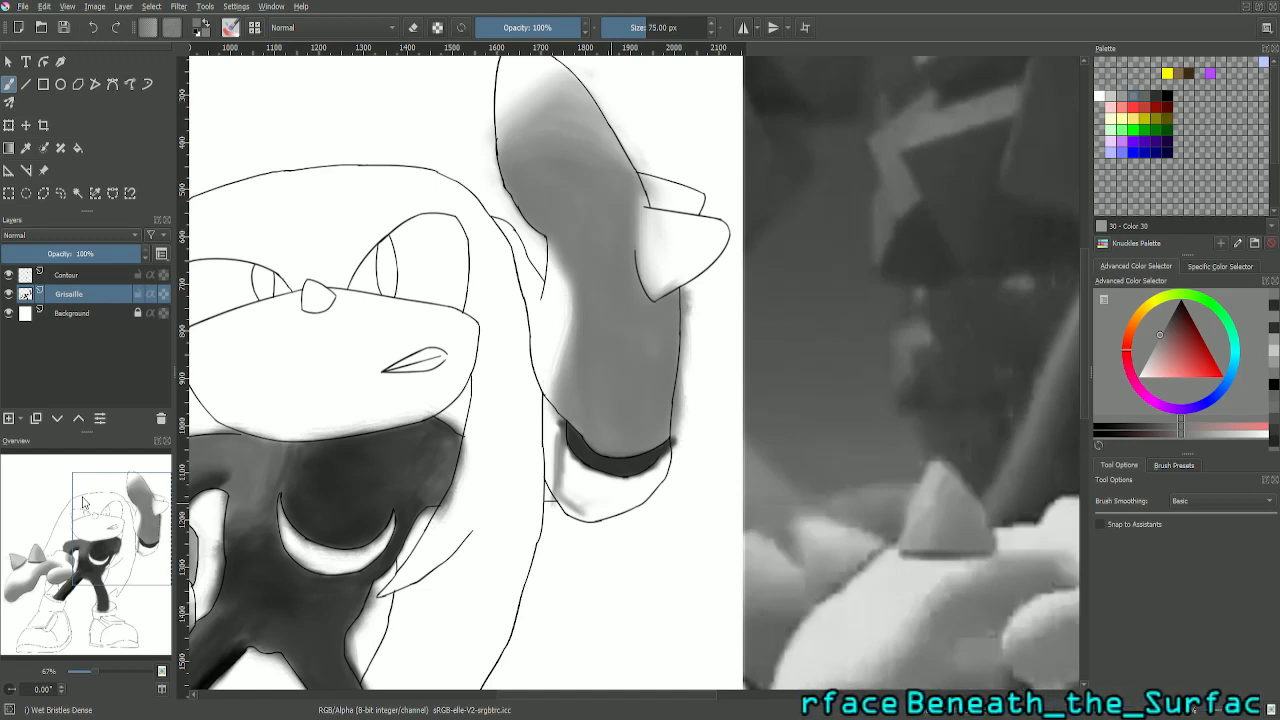
pyautogui.scroll(1, 84, 503)
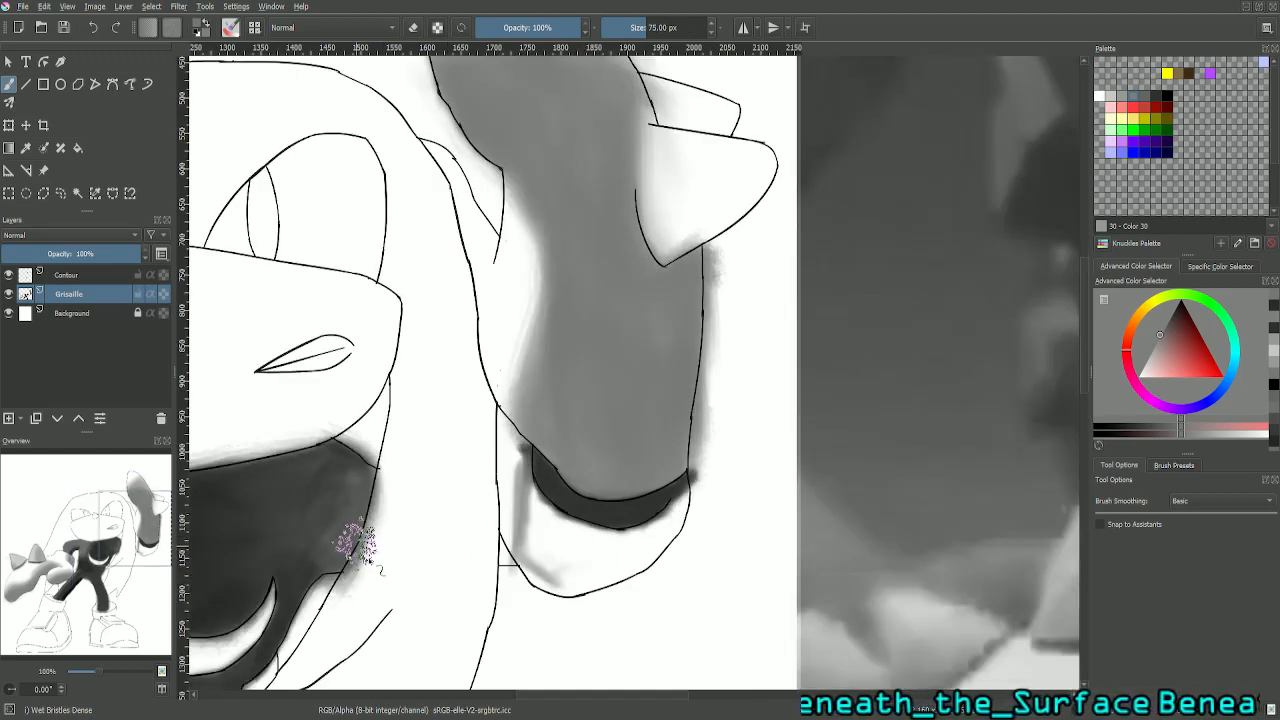
pyautogui.moveTo(540, 562)
pyautogui.mouseDown()
pyautogui.moveTo(528, 563)
pyautogui.moveTo(571, 586)
pyautogui.moveTo(606, 580)
pyautogui.moveTo(666, 543)
pyautogui.moveTo(629, 557)
pyautogui.moveTo(609, 548)
pyautogui.moveTo(663, 523)
pyautogui.moveTo(634, 528)
pyautogui.moveTo(650, 540)
pyautogui.mouseUp()
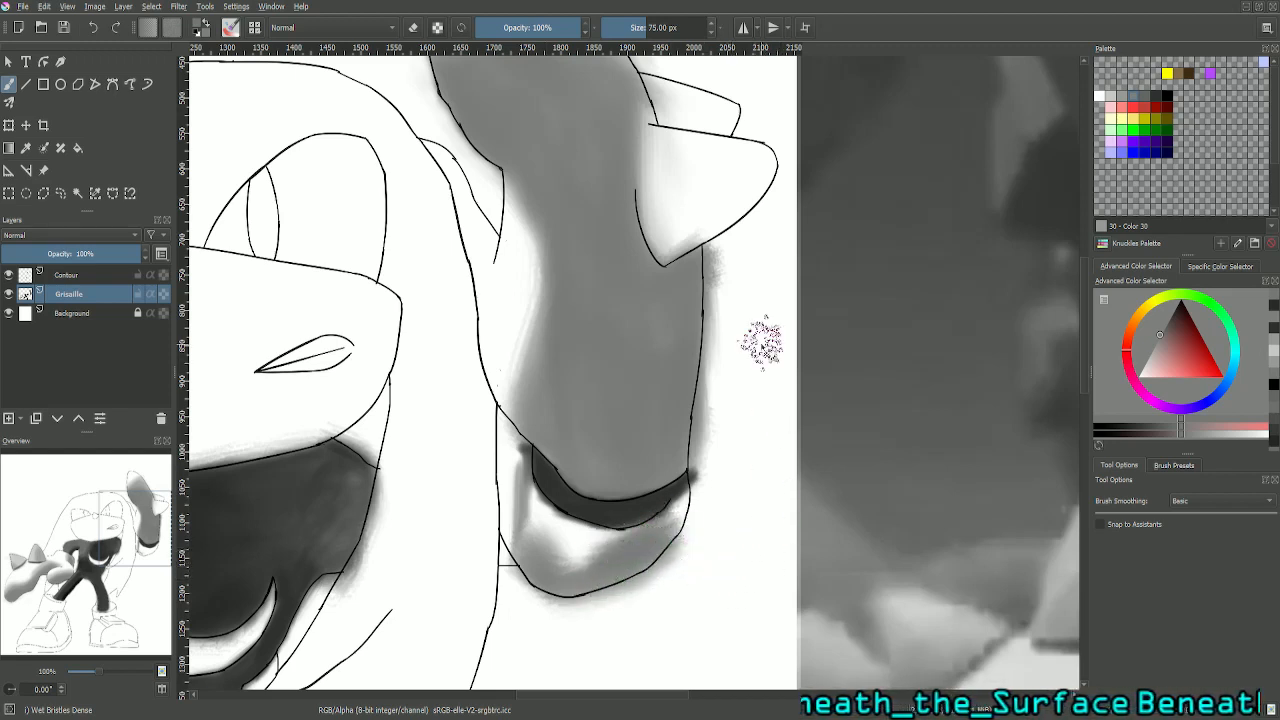
# - Set the brush size to 50 px and fill the light area of the cuff directly below the dark crescent with the same grey
pyautogui.press('+')
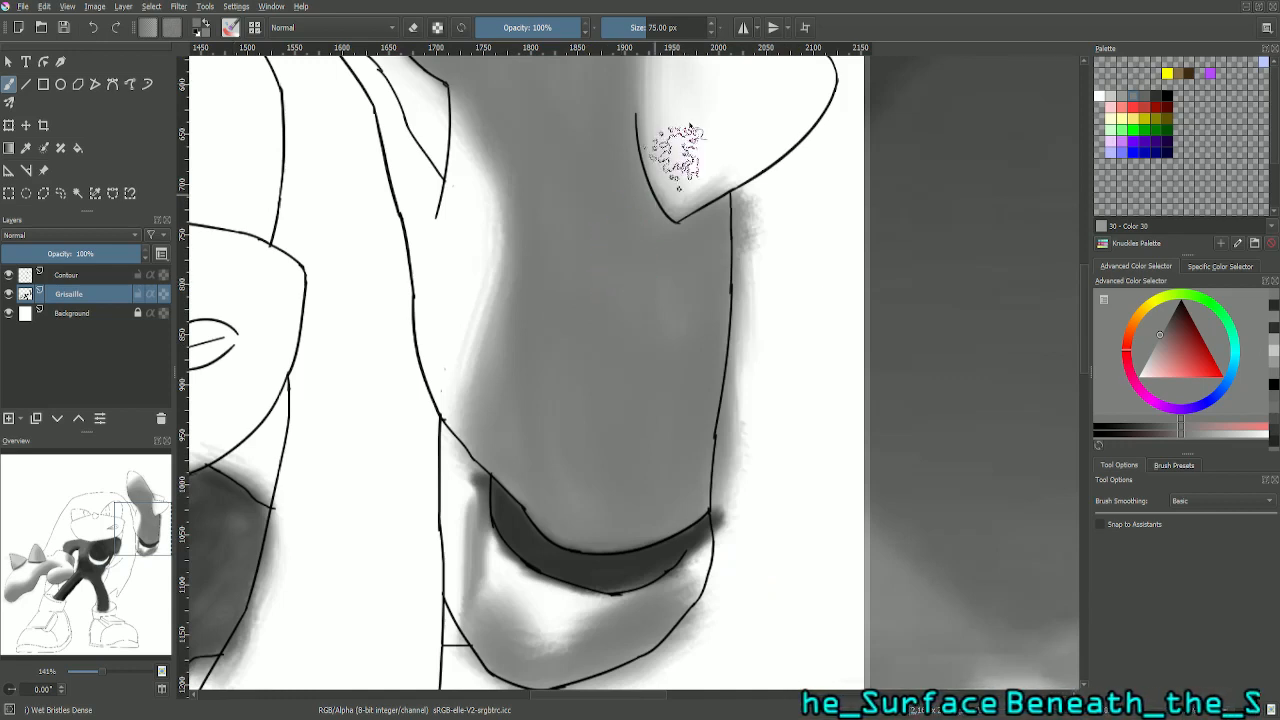
pyautogui.doubleClick(678, 27)
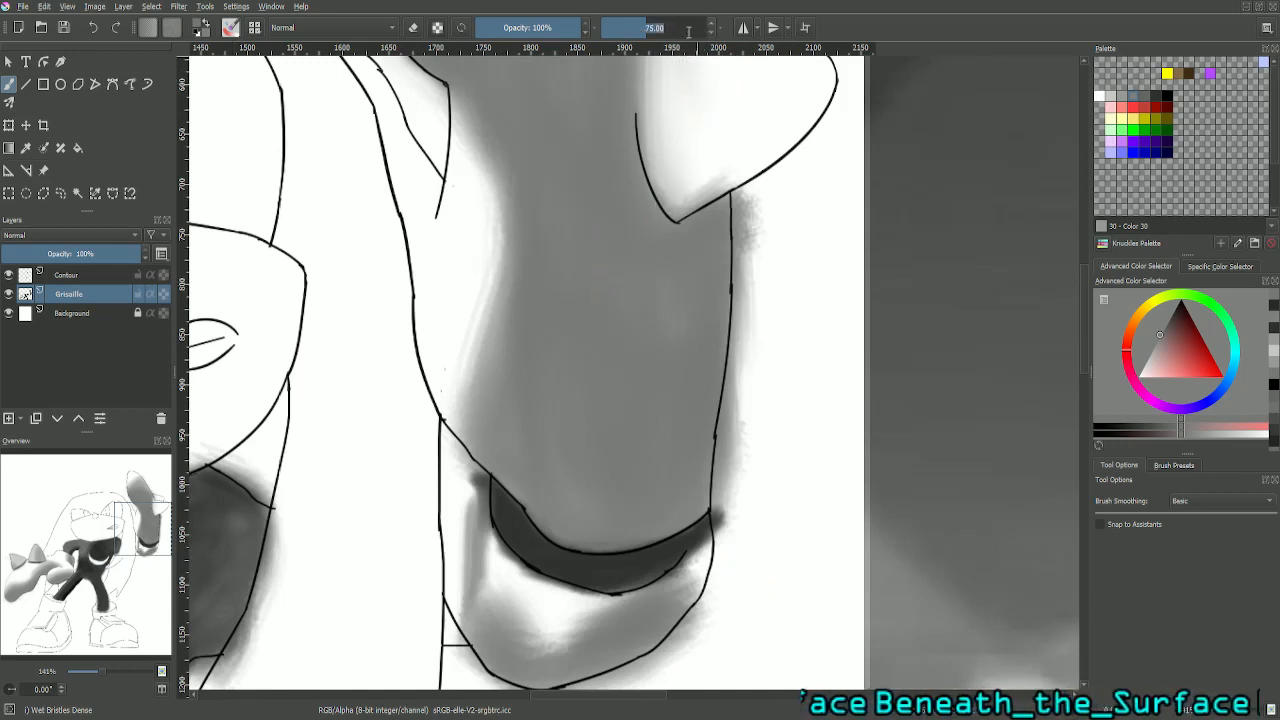
pyautogui.press('Return')
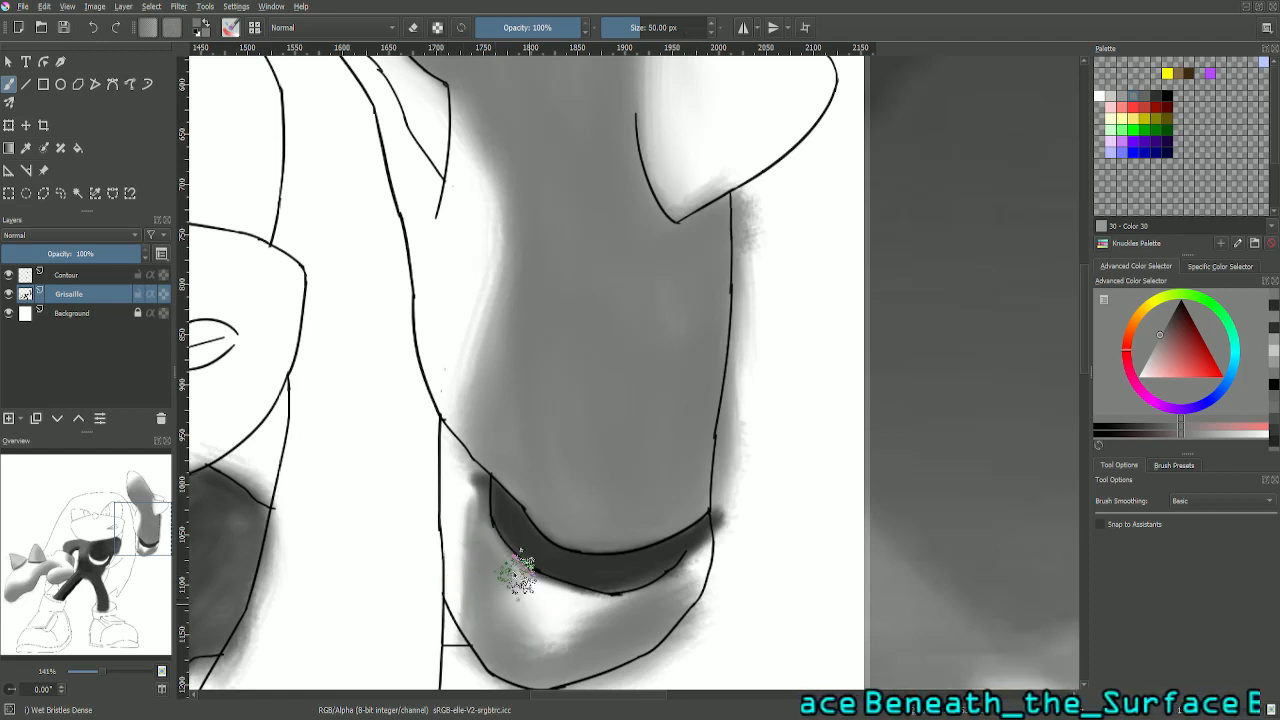
pyautogui.moveTo(487, 543)
pyautogui.mouseDown()
pyautogui.moveTo(506, 583)
pyautogui.moveTo(550, 596)
pyautogui.moveTo(515, 580)
pyautogui.moveTo(527, 583)
pyautogui.moveTo(556, 611)
pyautogui.moveTo(606, 614)
pyautogui.moveTo(539, 605)
pyautogui.moveTo(509, 581)
pyautogui.moveTo(630, 617)
pyautogui.moveTo(642, 609)
pyautogui.moveTo(592, 643)
pyautogui.moveTo(568, 629)
pyautogui.moveTo(560, 645)
pyautogui.moveTo(513, 648)
pyautogui.moveTo(537, 668)
pyautogui.moveTo(524, 669)
pyautogui.moveTo(562, 672)
pyautogui.moveTo(578, 628)
pyautogui.moveTo(573, 643)
pyautogui.moveTo(525, 631)
pyautogui.moveTo(505, 608)
pyautogui.moveTo(559, 612)
pyautogui.moveTo(585, 630)
pyautogui.moveTo(567, 652)
pyautogui.moveTo(525, 652)
pyautogui.moveTo(546, 682)
pyautogui.moveTo(569, 682)
pyautogui.moveTo(527, 684)
pyautogui.moveTo(651, 656)
pyautogui.moveTo(591, 674)
pyautogui.moveTo(594, 664)
pyautogui.moveTo(493, 670)
pyautogui.moveTo(500, 633)
pyautogui.moveTo(497, 565)
pyautogui.mouseUp()
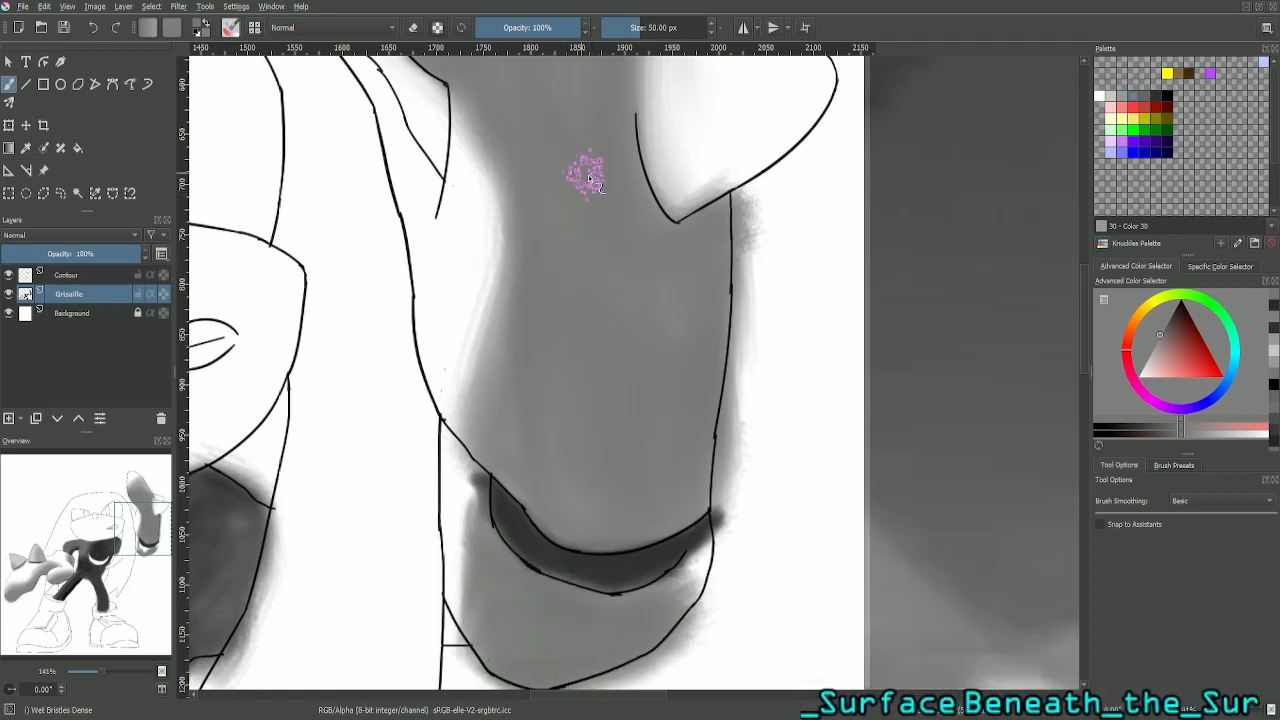
# - Set the brush size to 25 px and paint grey into the cuff's gap beside the crescent's right end
pyautogui.doubleClick(670, 20)
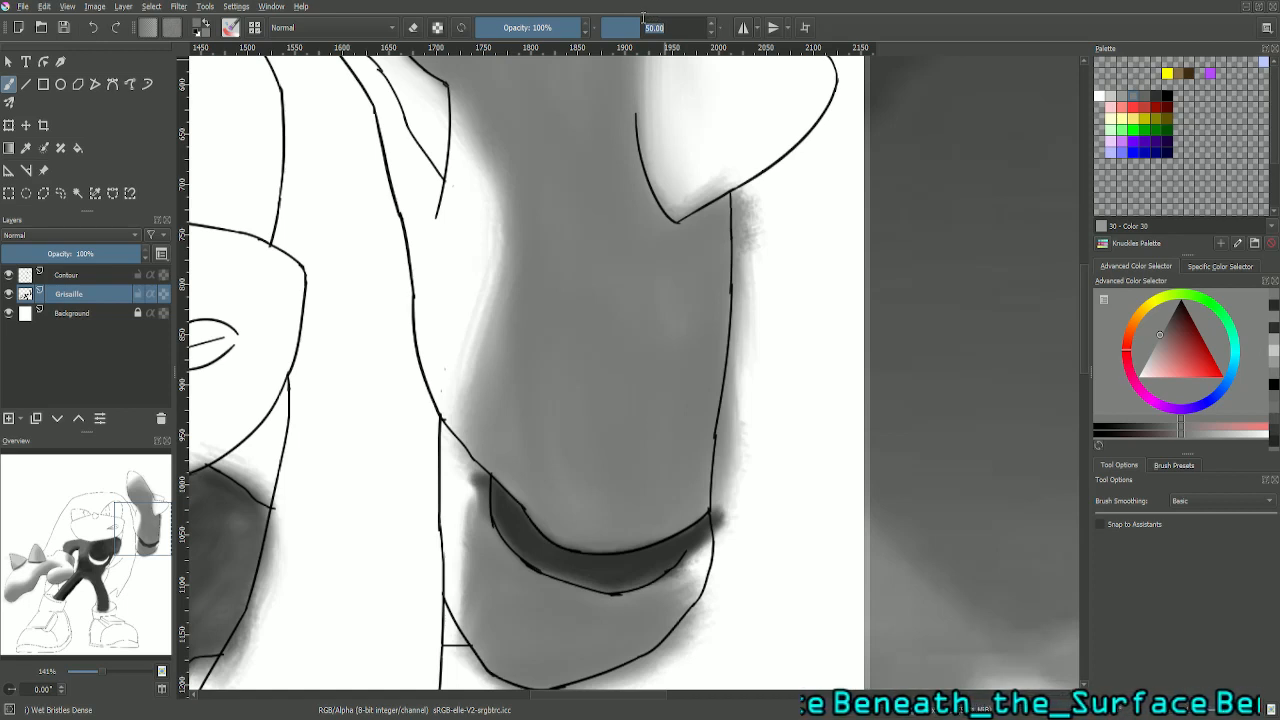
pyautogui.write('25')
pyautogui.press('Return')
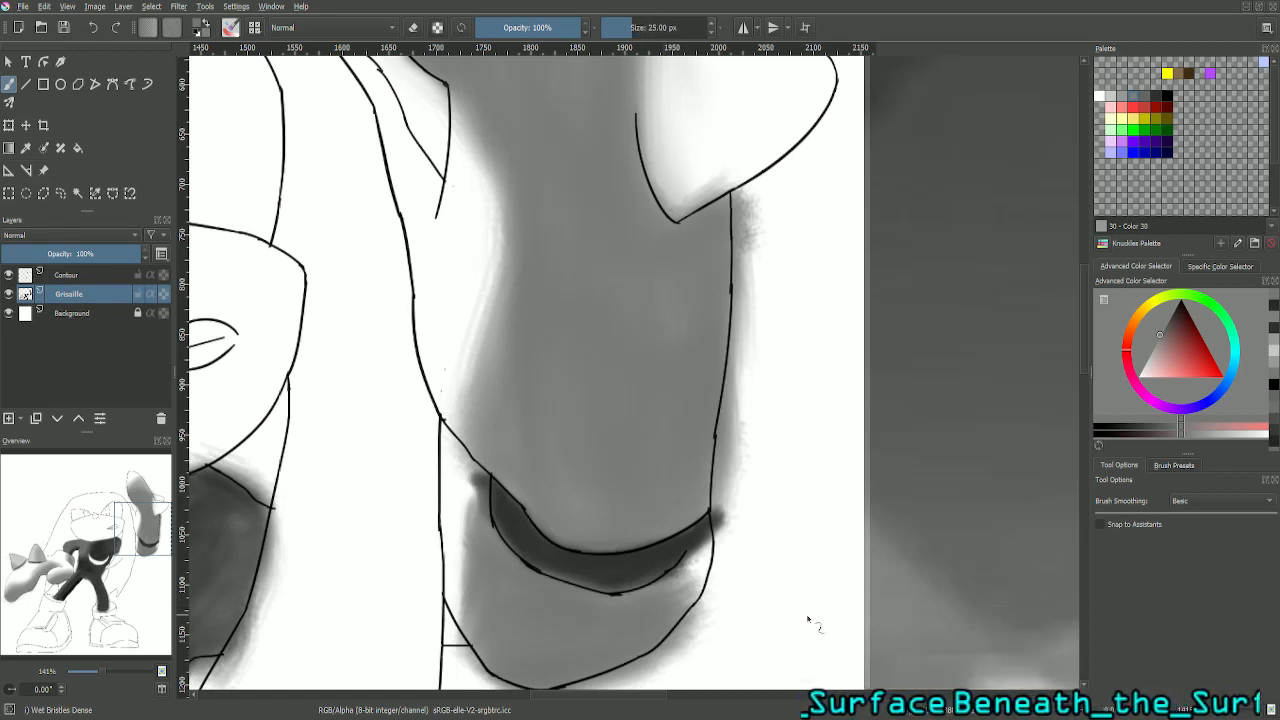
pyautogui.moveTo(144, 529)
pyautogui.mouseDown()
pyautogui.moveTo(234, 523)
pyautogui.moveTo(274, 557)
pyautogui.moveTo(302, 534)
pyautogui.moveTo(124, 578)
pyautogui.moveTo(138, 548)
pyautogui.mouseUp()
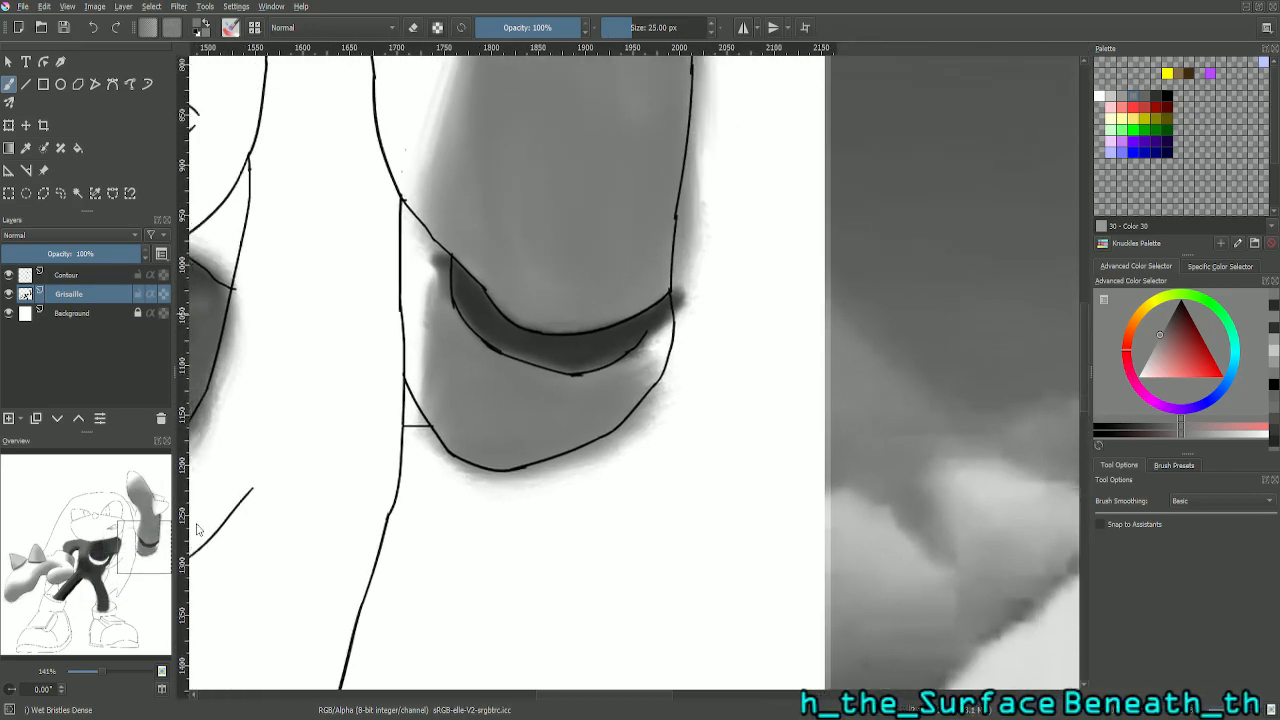
pyautogui.moveTo(643, 373)
pyautogui.mouseDown()
pyautogui.moveTo(665, 328)
pyautogui.moveTo(646, 386)
pyautogui.moveTo(667, 330)
pyautogui.moveTo(658, 362)
pyautogui.mouseUp()
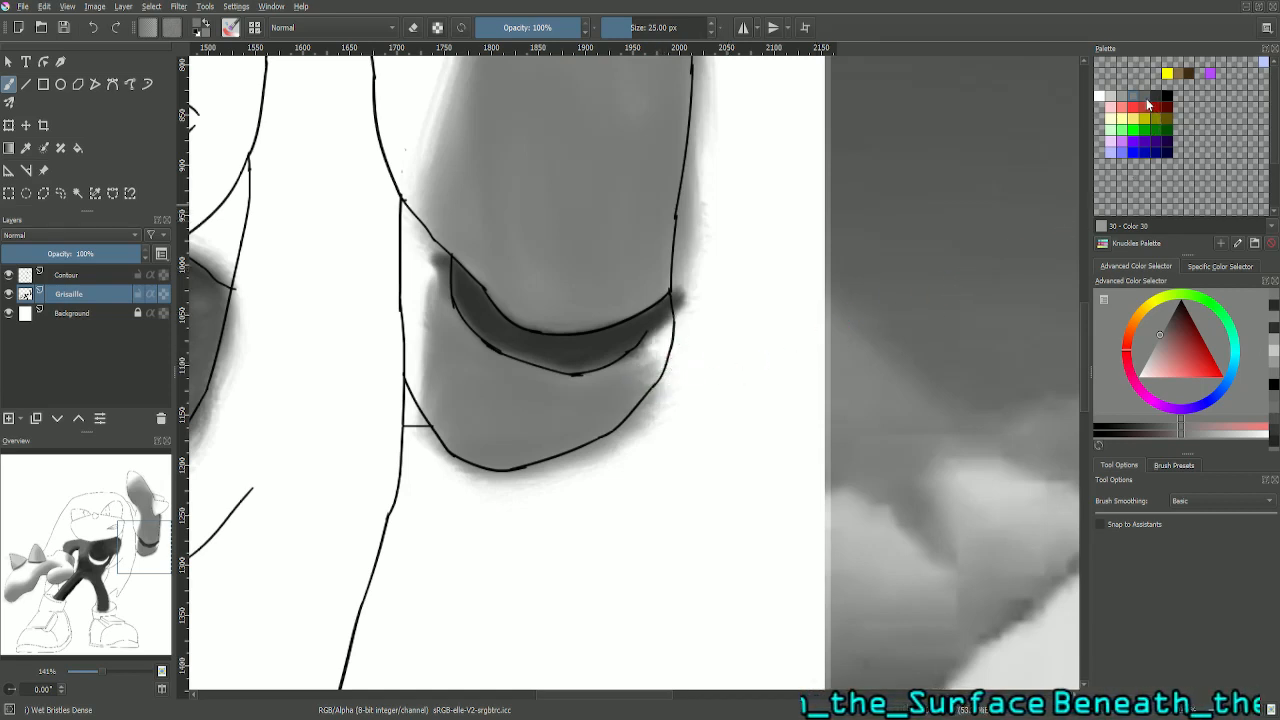
# - Pick the darker grey Color 31 from the palette and shade the cuff's right edge below the crescent's tip
pyautogui.click(1150, 106)
pyautogui.moveTo(671, 286)
pyautogui.mouseDown()
pyautogui.moveTo(629, 331)
pyautogui.moveTo(651, 356)
pyautogui.moveTo(675, 328)
pyautogui.moveTo(643, 376)
pyautogui.moveTo(673, 333)
pyautogui.moveTo(653, 380)
pyautogui.moveTo(673, 325)
pyautogui.moveTo(656, 380)
pyautogui.moveTo(672, 328)
pyautogui.moveTo(616, 419)
pyautogui.moveTo(659, 374)
pyautogui.mouseUp()
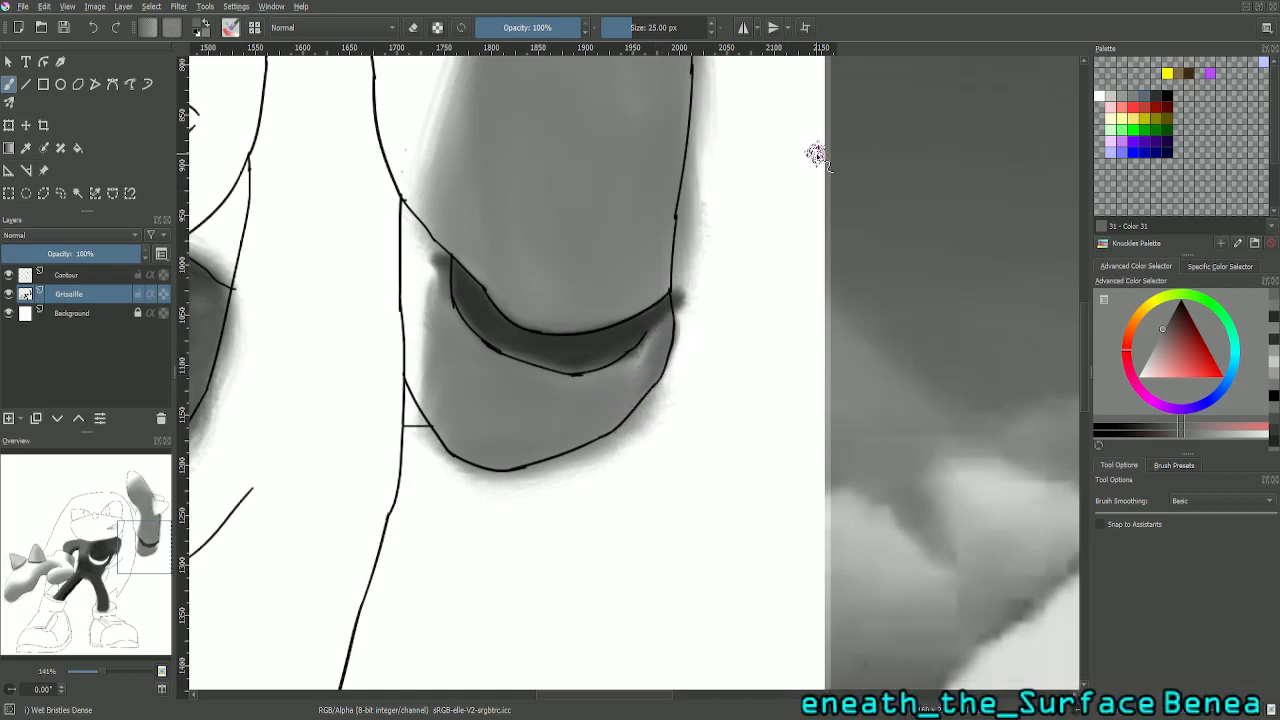
pyautogui.press('+')
pyautogui.press('+')
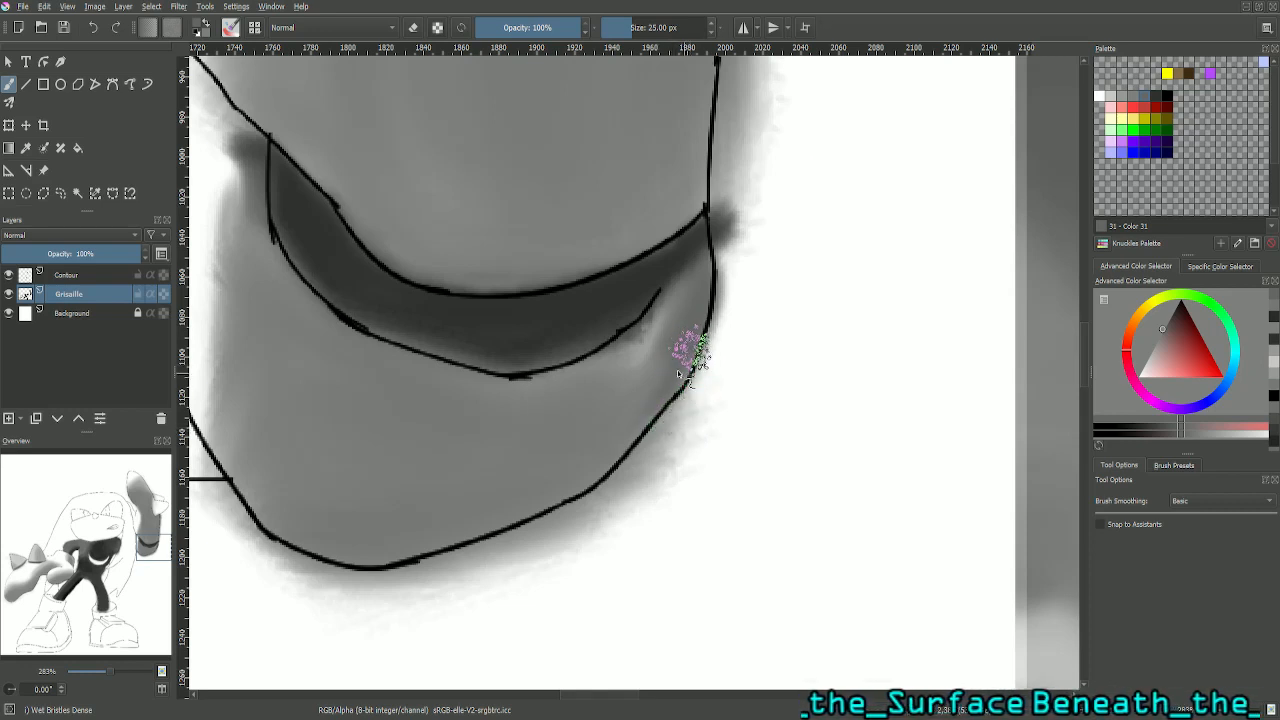
pyautogui.moveTo(706, 296)
pyautogui.mouseDown()
pyautogui.moveTo(696, 361)
pyautogui.moveTo(682, 383)
pyautogui.moveTo(698, 349)
pyautogui.moveTo(649, 413)
pyautogui.moveTo(685, 374)
pyautogui.moveTo(654, 359)
pyautogui.moveTo(623, 399)
pyautogui.moveTo(678, 315)
pyautogui.mouseUp()
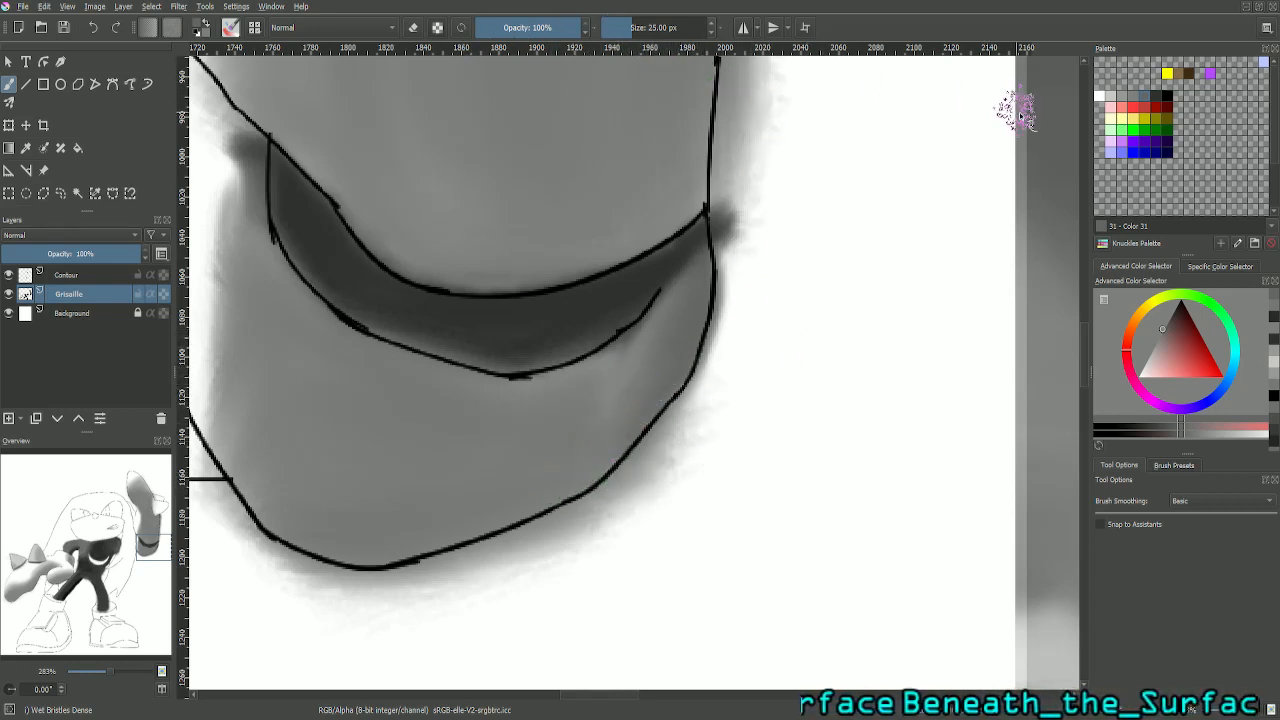
# - Set the brush size to 10 px, sample the crescent's dark grey (RGB 51) and touch up the crescent's lower edge and right tip
pyautogui.click(1138, 100)
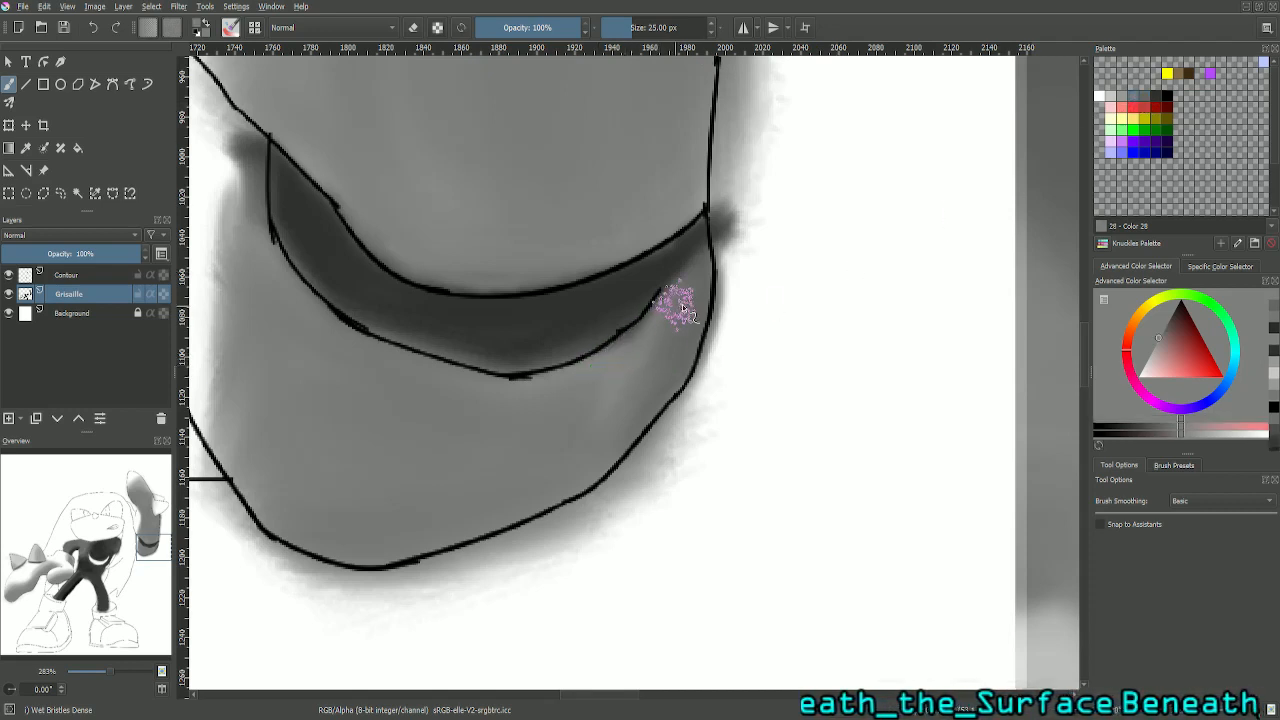
pyautogui.click(671, 28)
pyautogui.write('10')
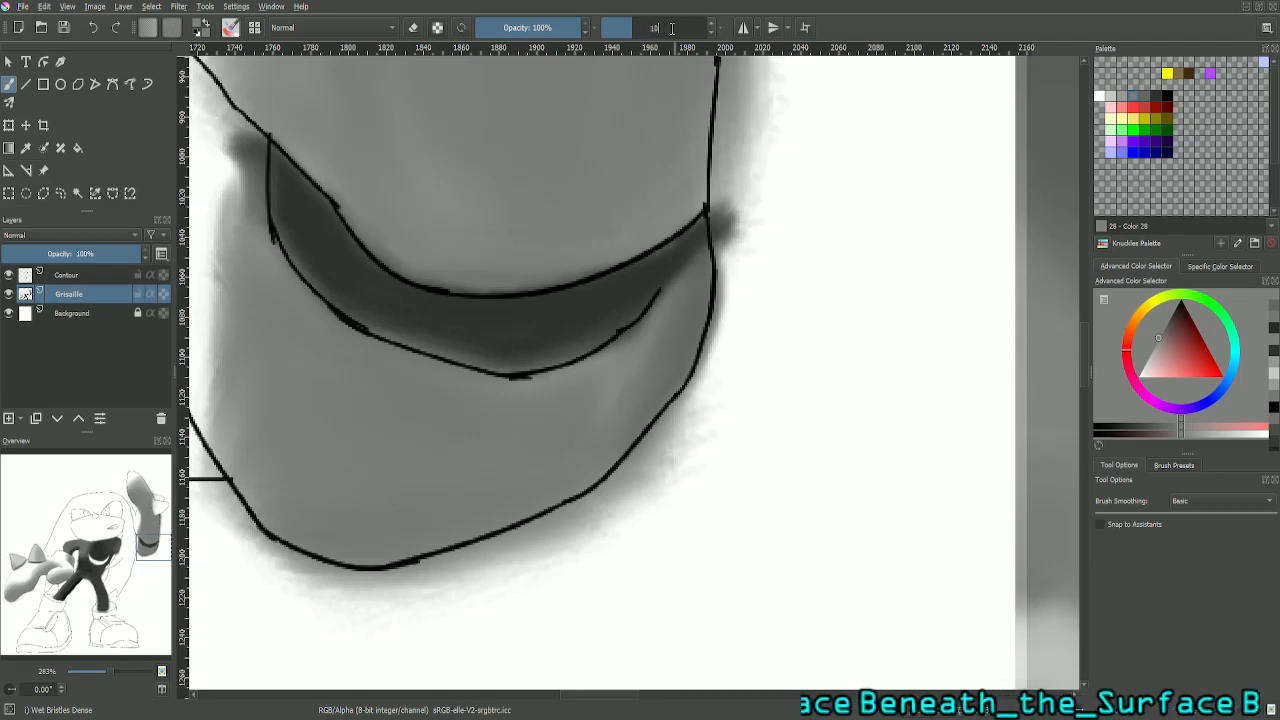
pyautogui.press('Return')
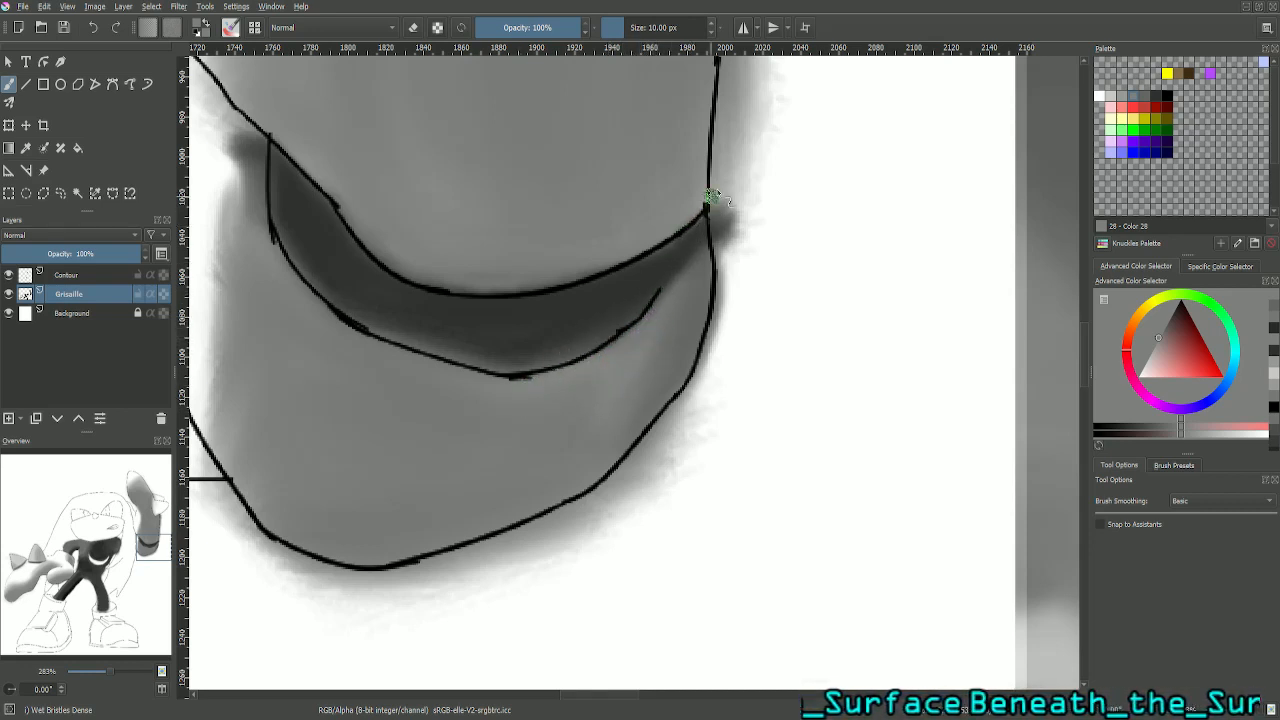
pyautogui.click(26, 148)
pyautogui.click(343, 250)
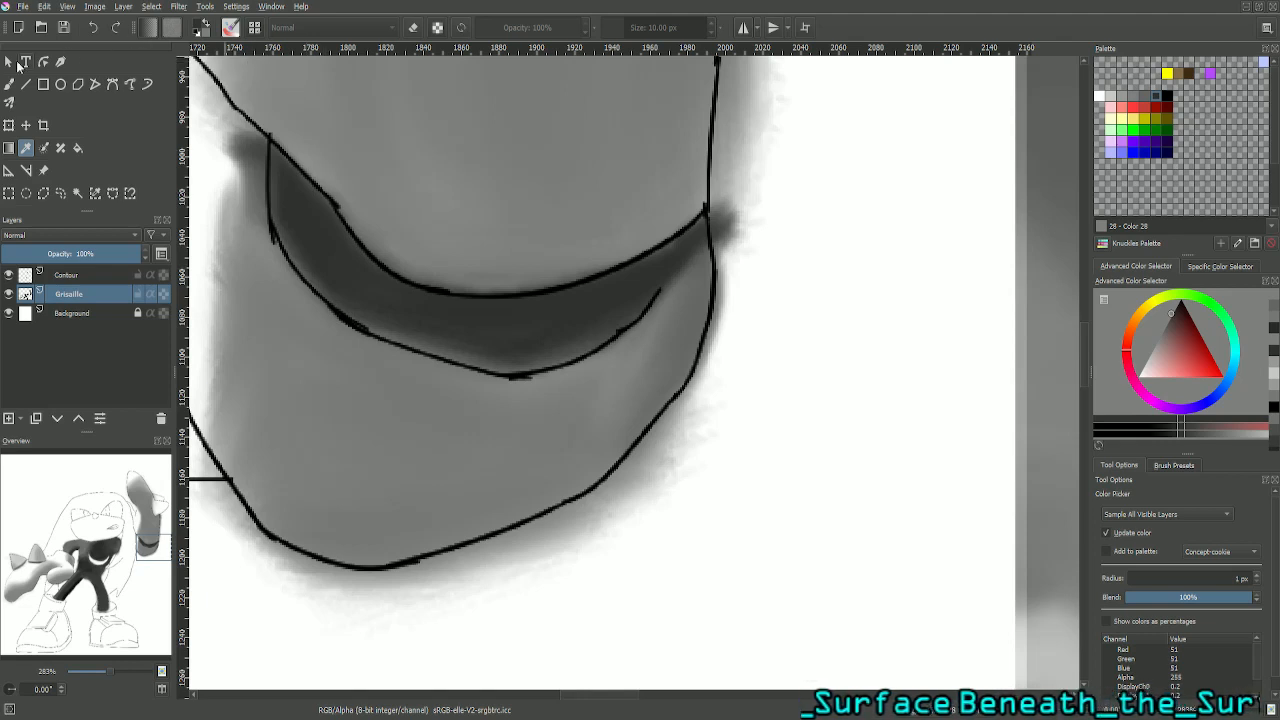
pyautogui.click(9, 84)
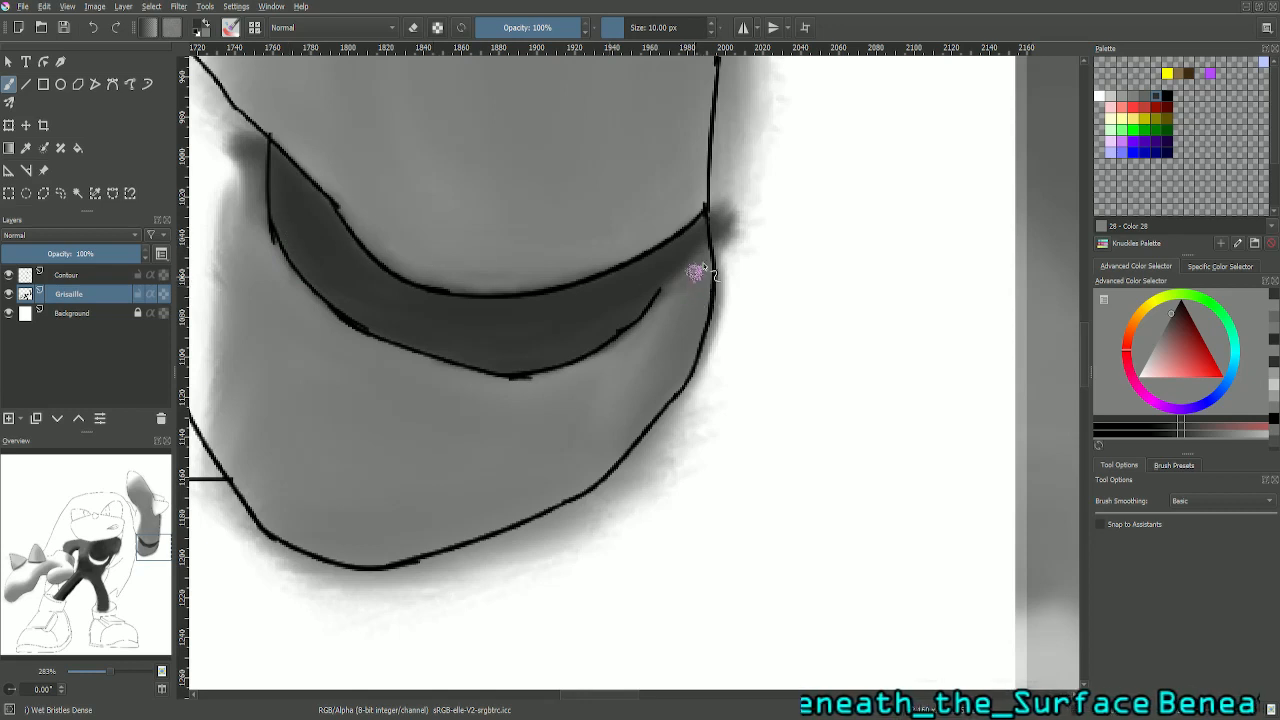
pyautogui.moveTo(150, 538); pyautogui.dragTo(147, 535)
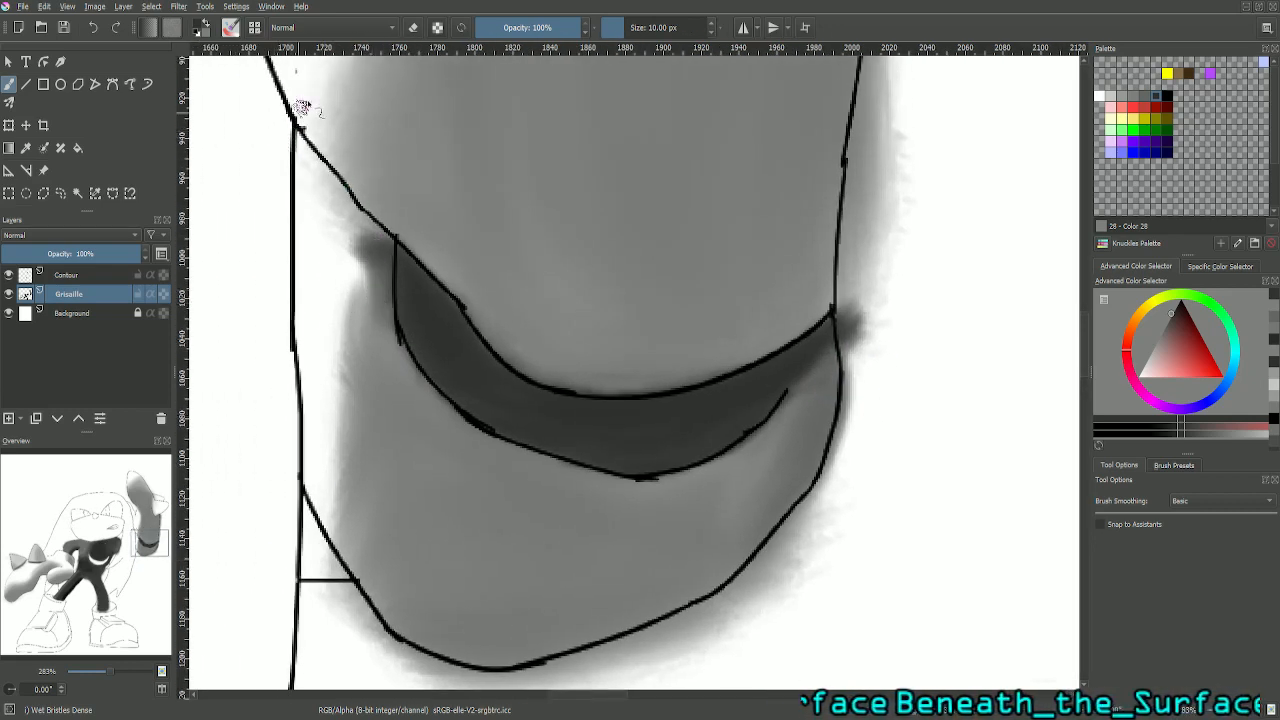
pyautogui.click(413, 28)
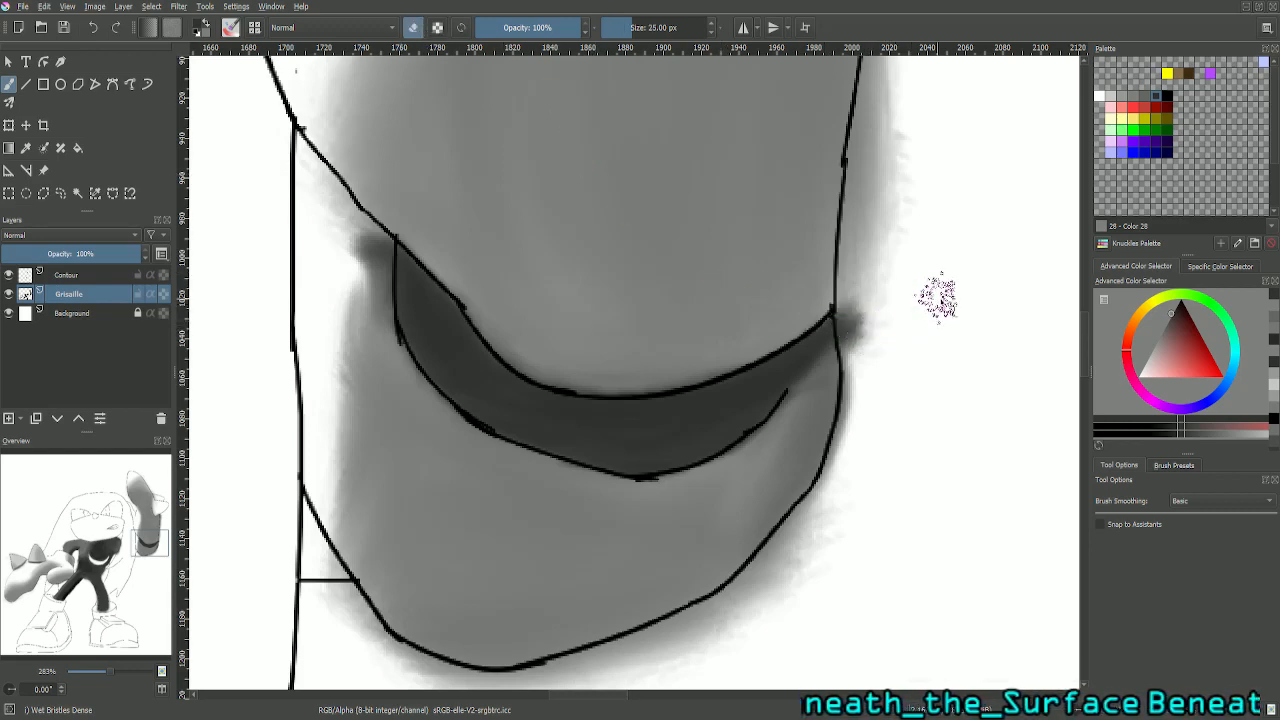
pyautogui.press('-')
pyautogui.press('-')
pyautogui.press('-')
pyautogui.press('-')
pyautogui.press('-')
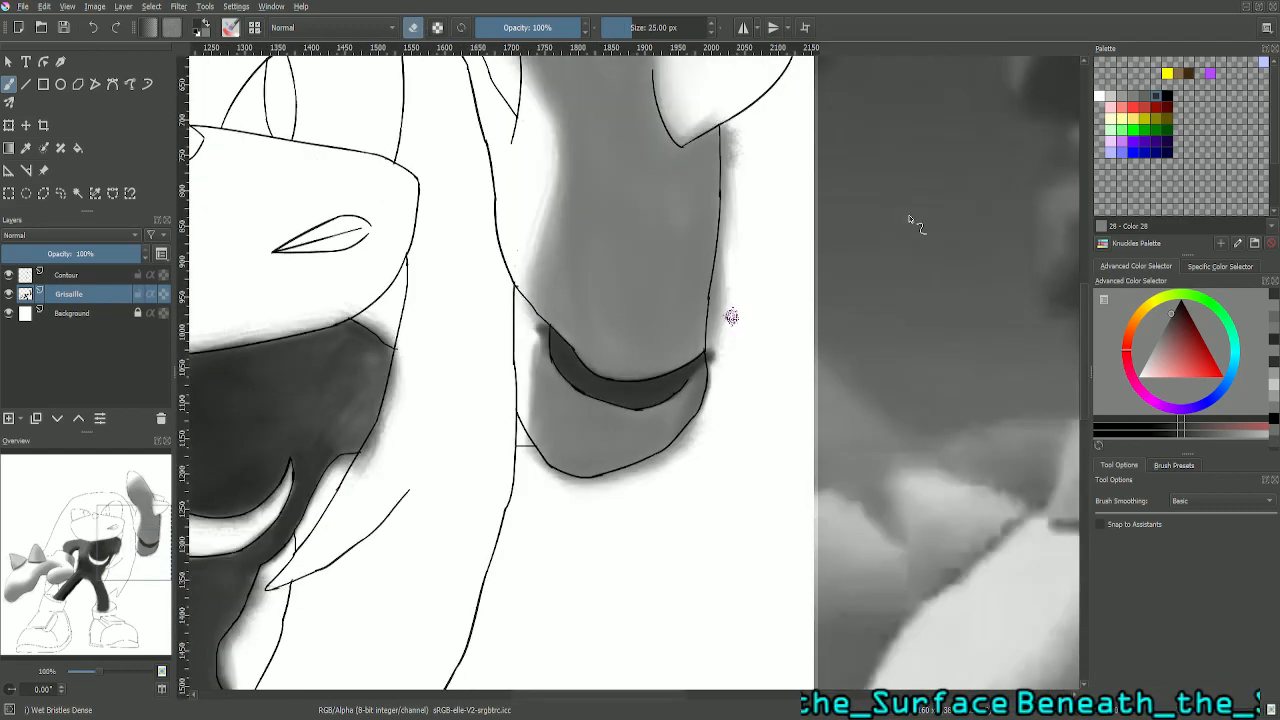
pyautogui.press('-')
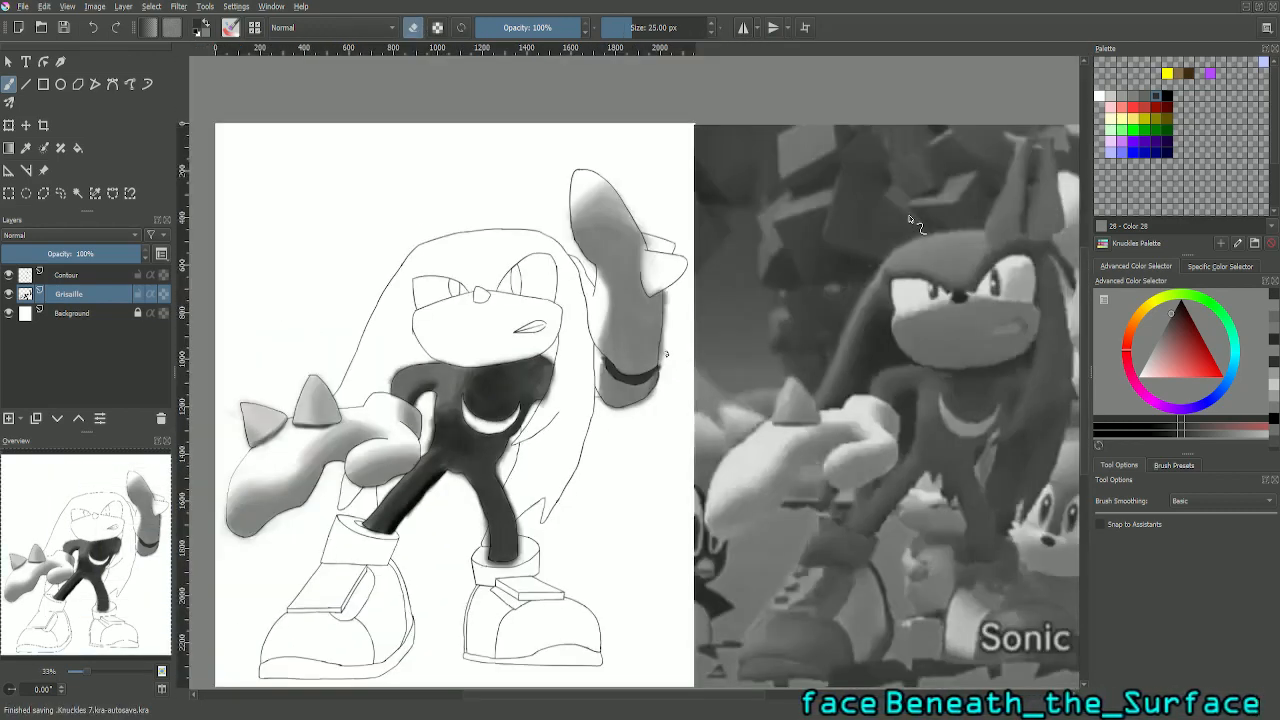
pyautogui.moveTo(98, 530); pyautogui.dragTo(150, 535)
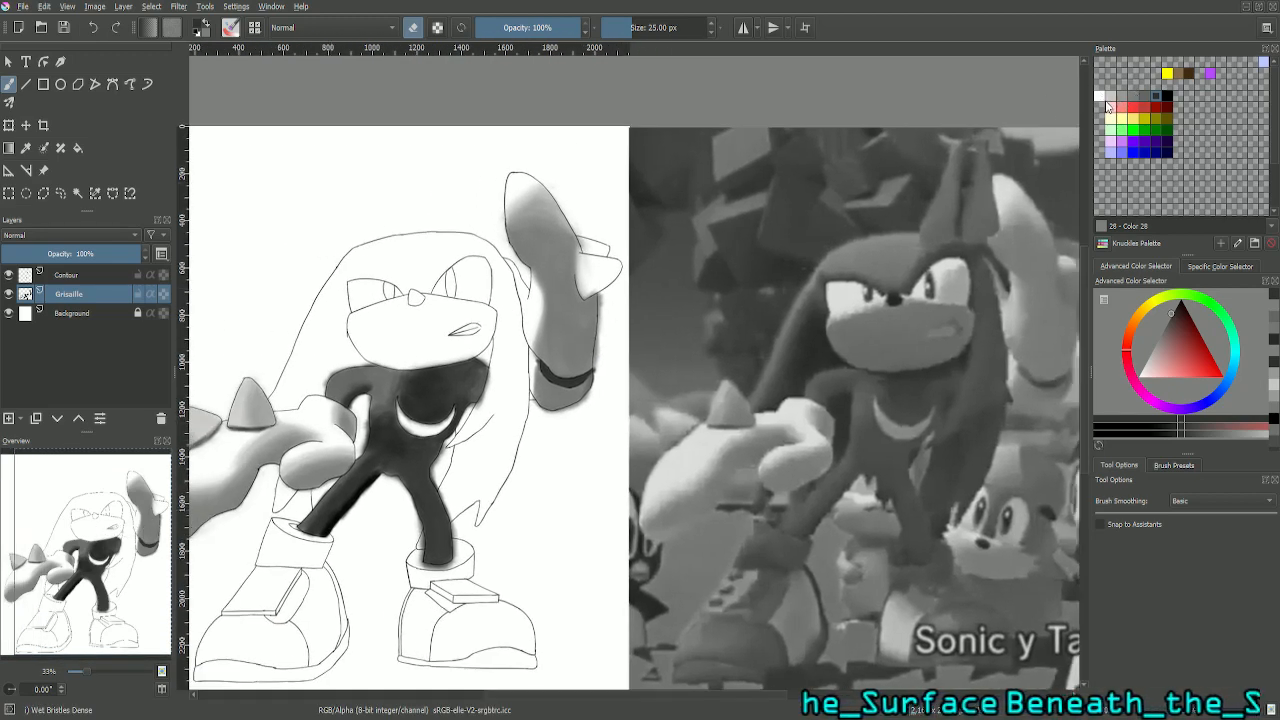
# - Return from erasing to painting with light grey Color 29 and cover the dark smudge and cuff edge left of the crescent
pyautogui.click(1118, 98)
pyautogui.press('e')
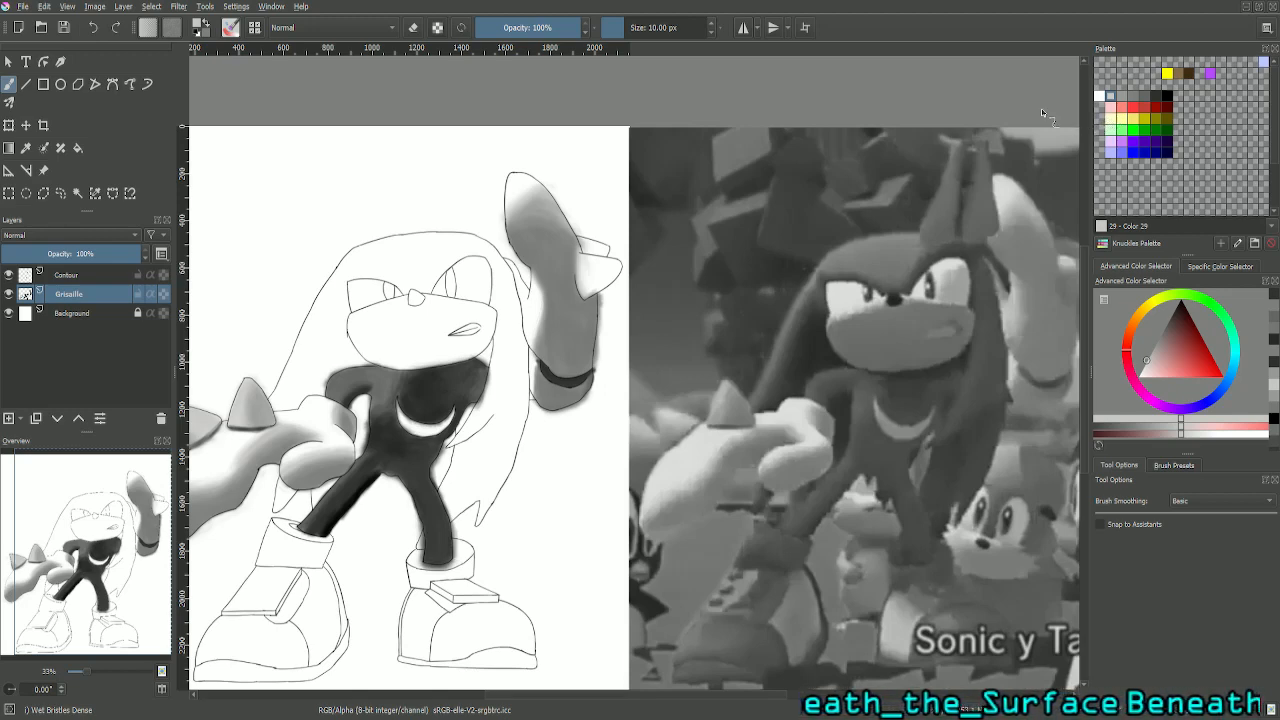
pyautogui.press('m')
pyautogui.press('m')
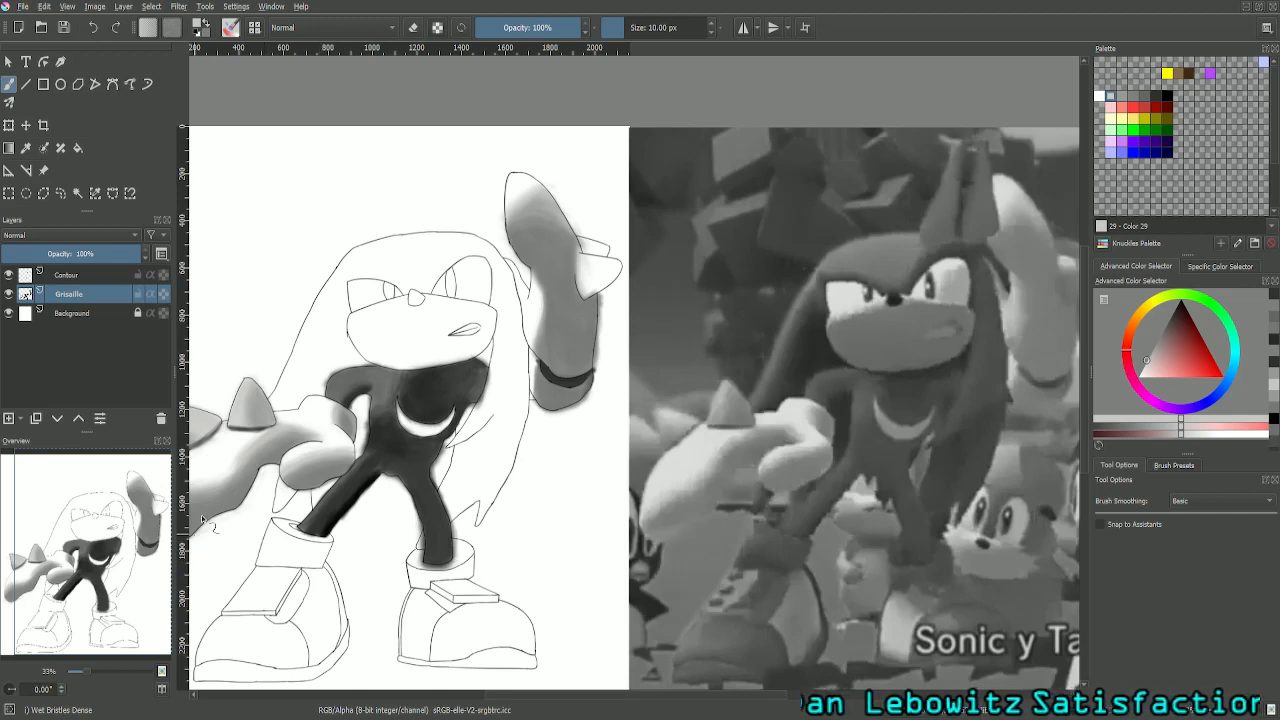
pyautogui.press('+')
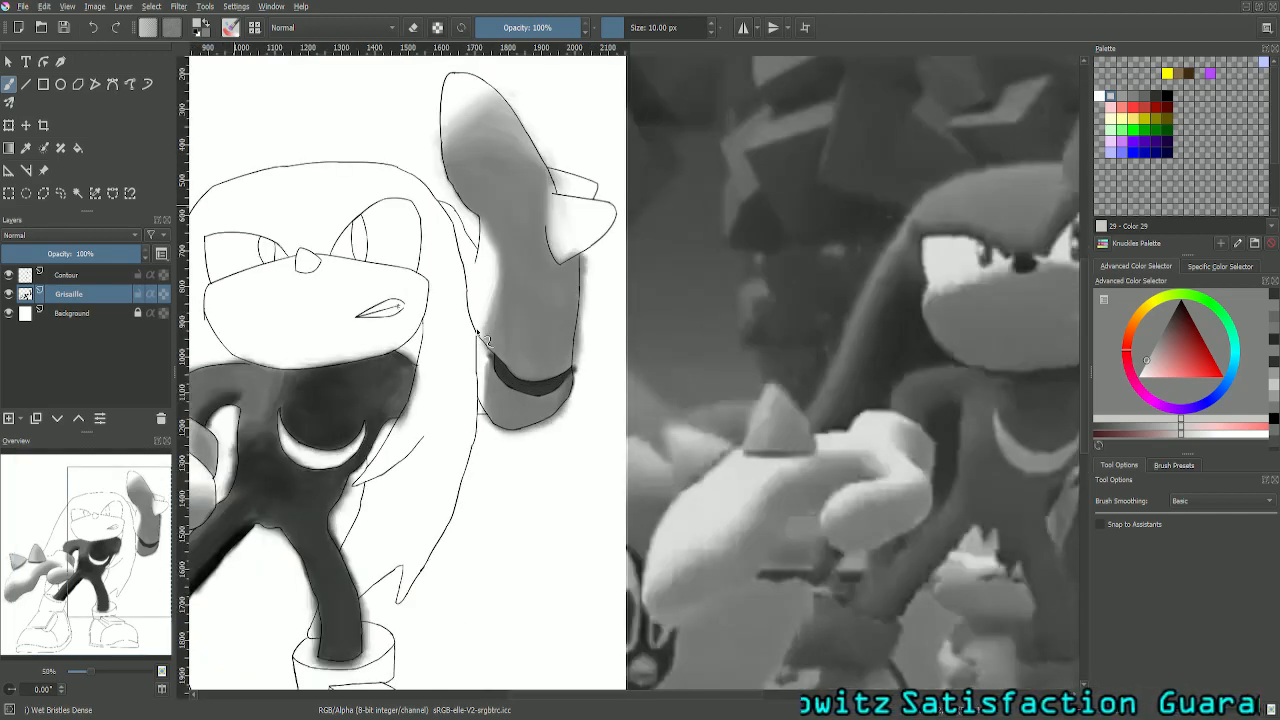
pyautogui.moveTo(121, 546); pyautogui.dragTo(92, 542)
pyautogui.press('+')
pyautogui.press('+')
pyautogui.press('+')
pyautogui.press('+')
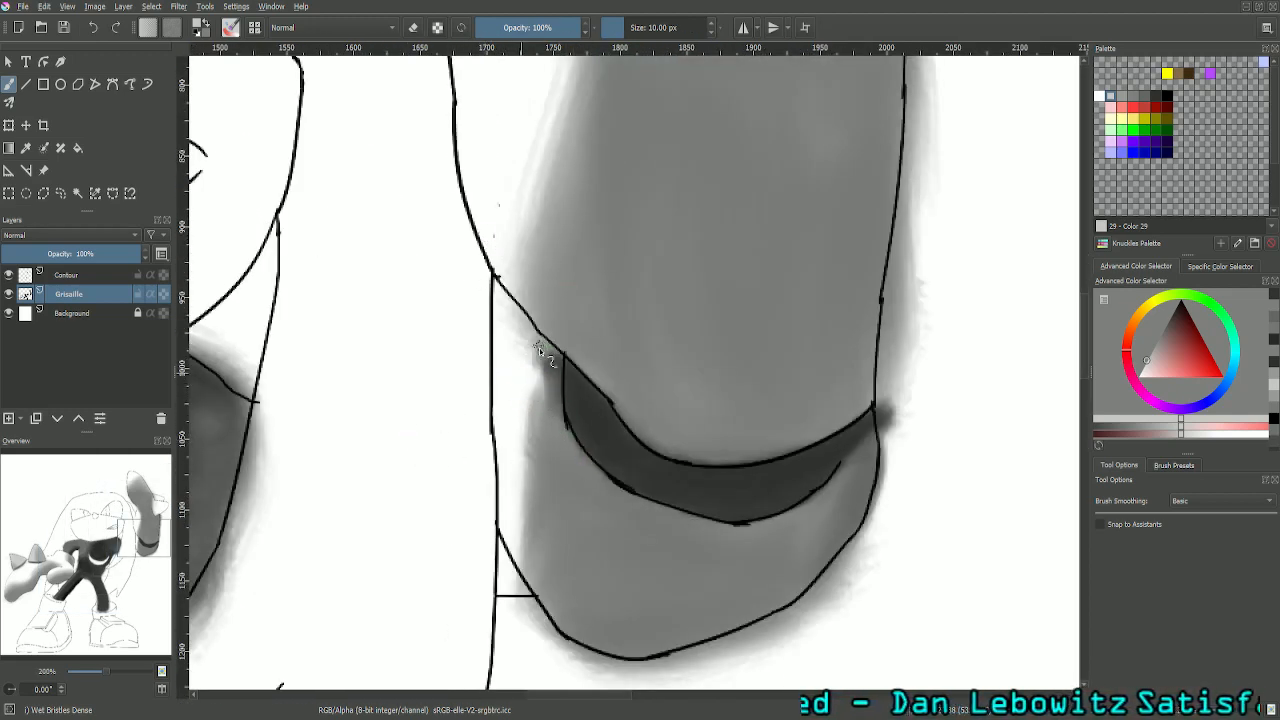
pyautogui.moveTo(539, 348)
pyautogui.mouseDown()
pyautogui.moveTo(541, 413)
pyautogui.moveTo(537, 382)
pyautogui.moveTo(530, 402)
pyautogui.moveTo(527, 387)
pyautogui.mouseUp()
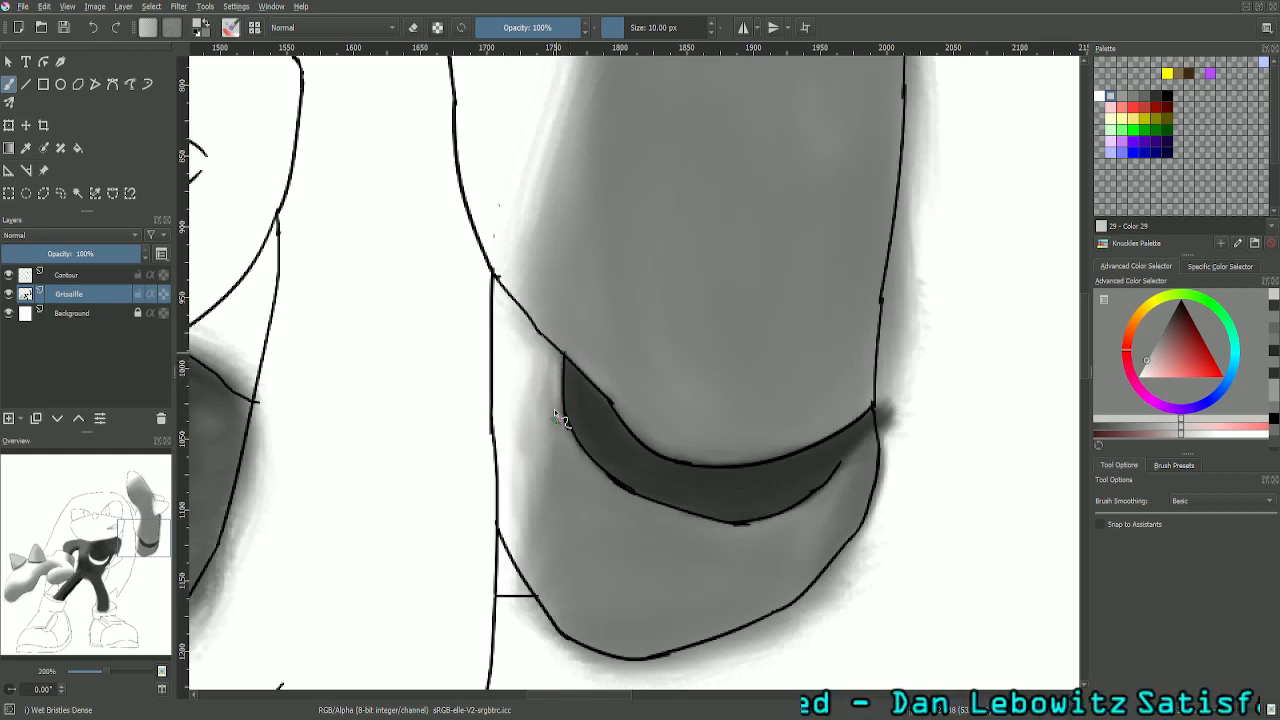
# - Touch up the cuff's light shading left of the crescent using palette greys Color 30 and Color 29, then the eraser
pyautogui.click(1117, 100)
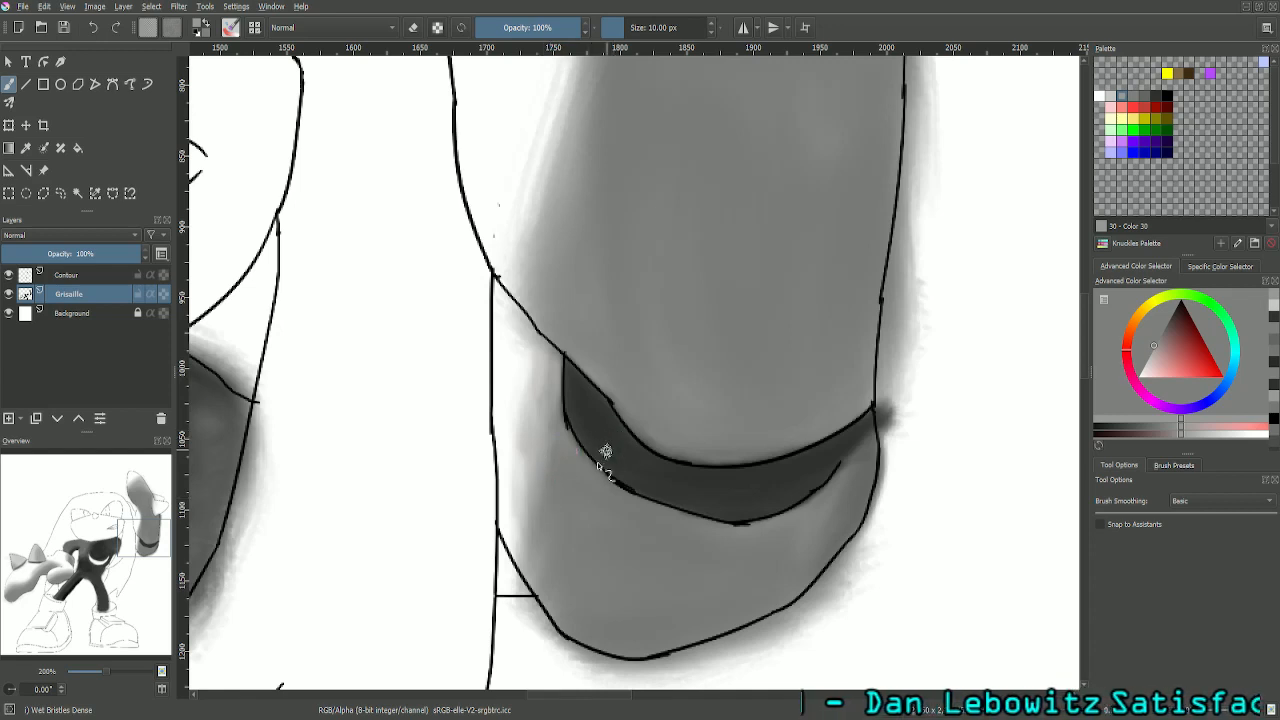
pyautogui.click(1112, 102)
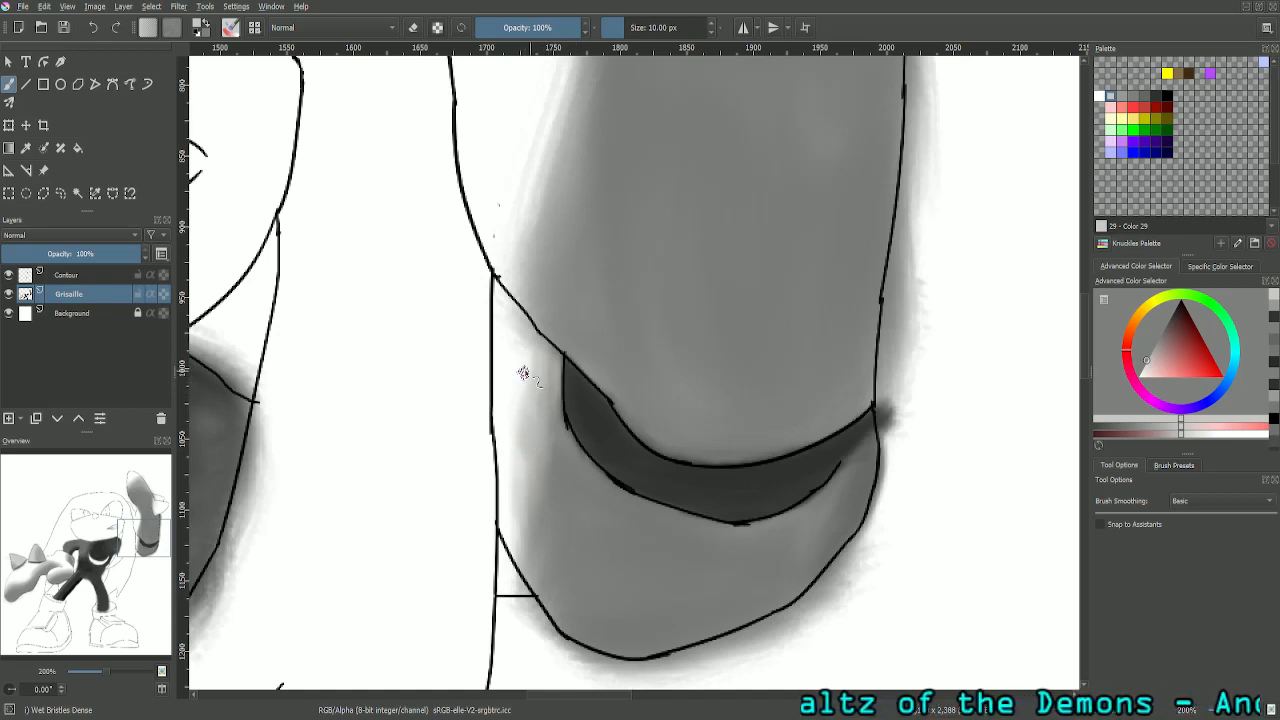
pyautogui.click(413, 27)
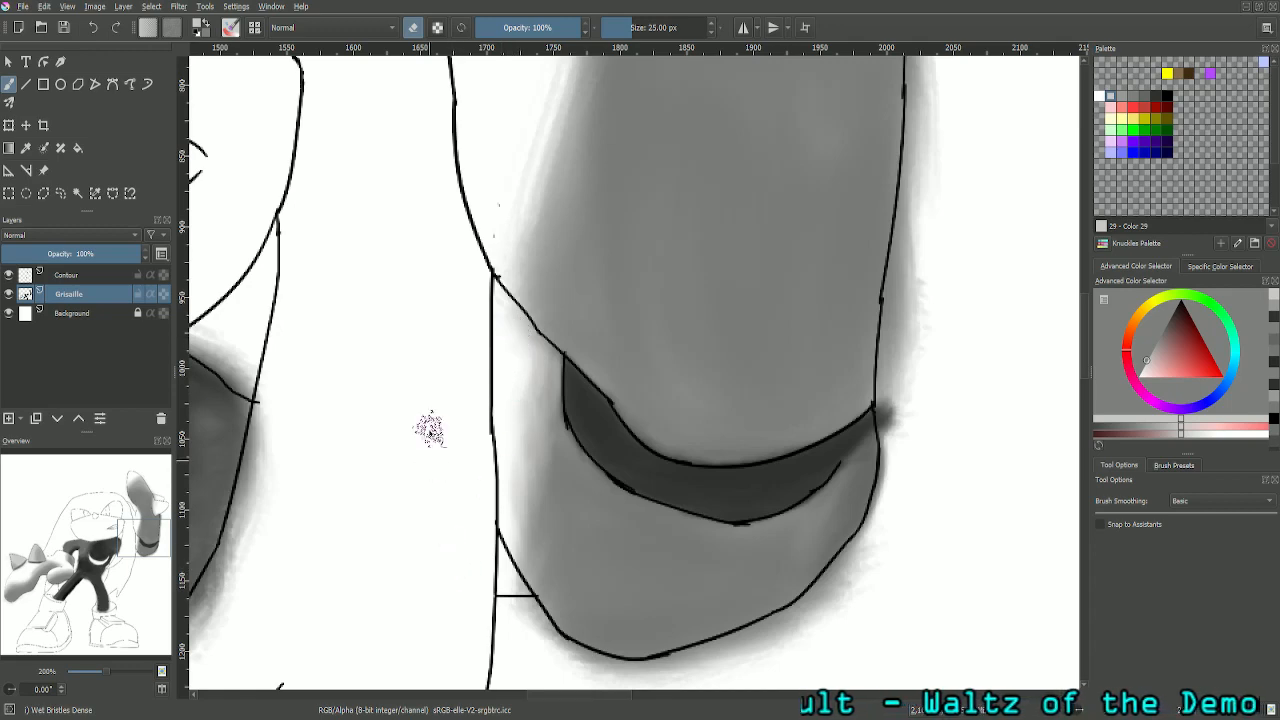
# - Sample the light grey (RGB 196) from the raised glove in the reference image and return to painting with the brush
pyautogui.hotkey('ctrl', '-')
pyautogui.hotkey('ctrl', '-')
pyautogui.hotkey('ctrl', '-')
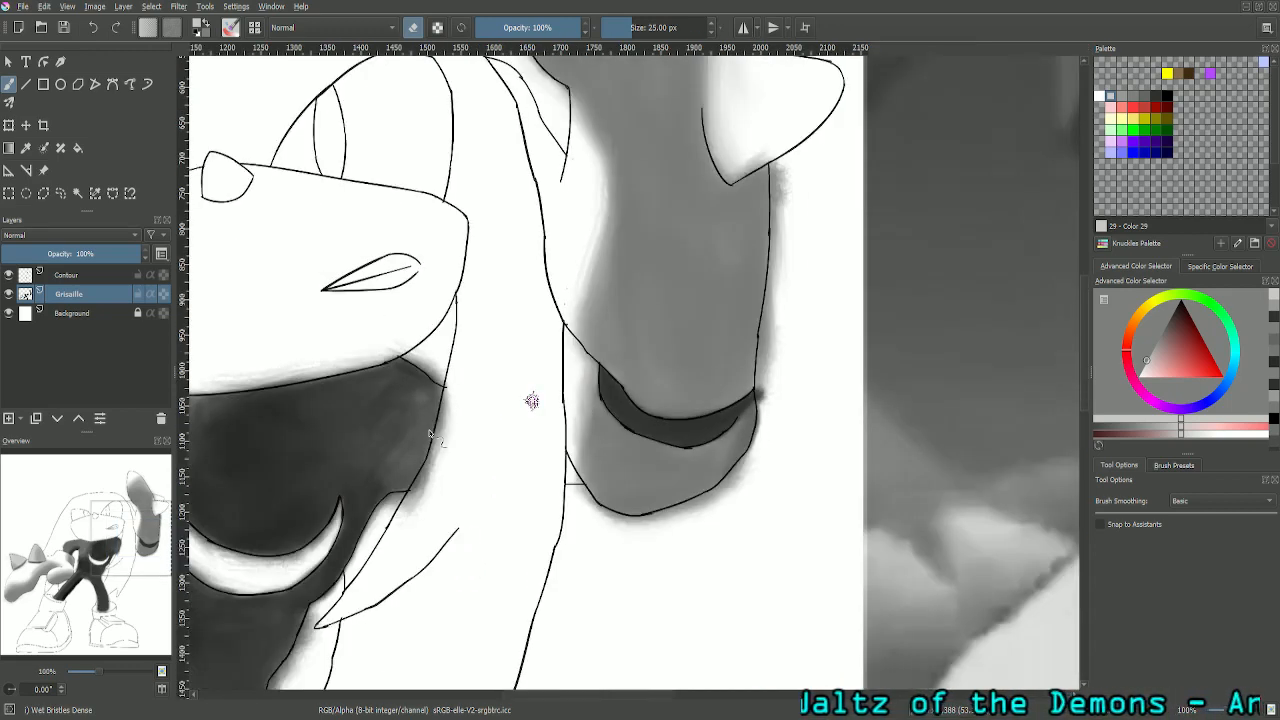
pyautogui.hotkey('ctrl', '-')
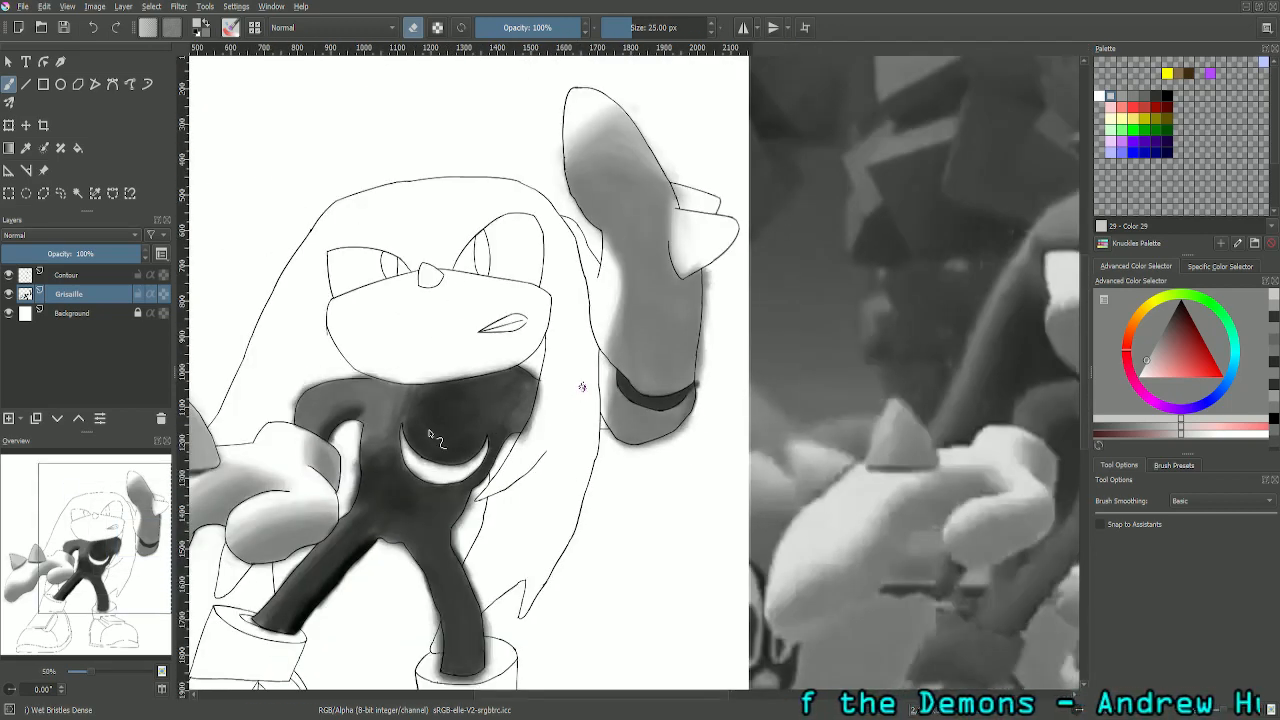
pyautogui.moveTo(114, 557); pyautogui.dragTo(196, 553)
pyautogui.click(26, 147)
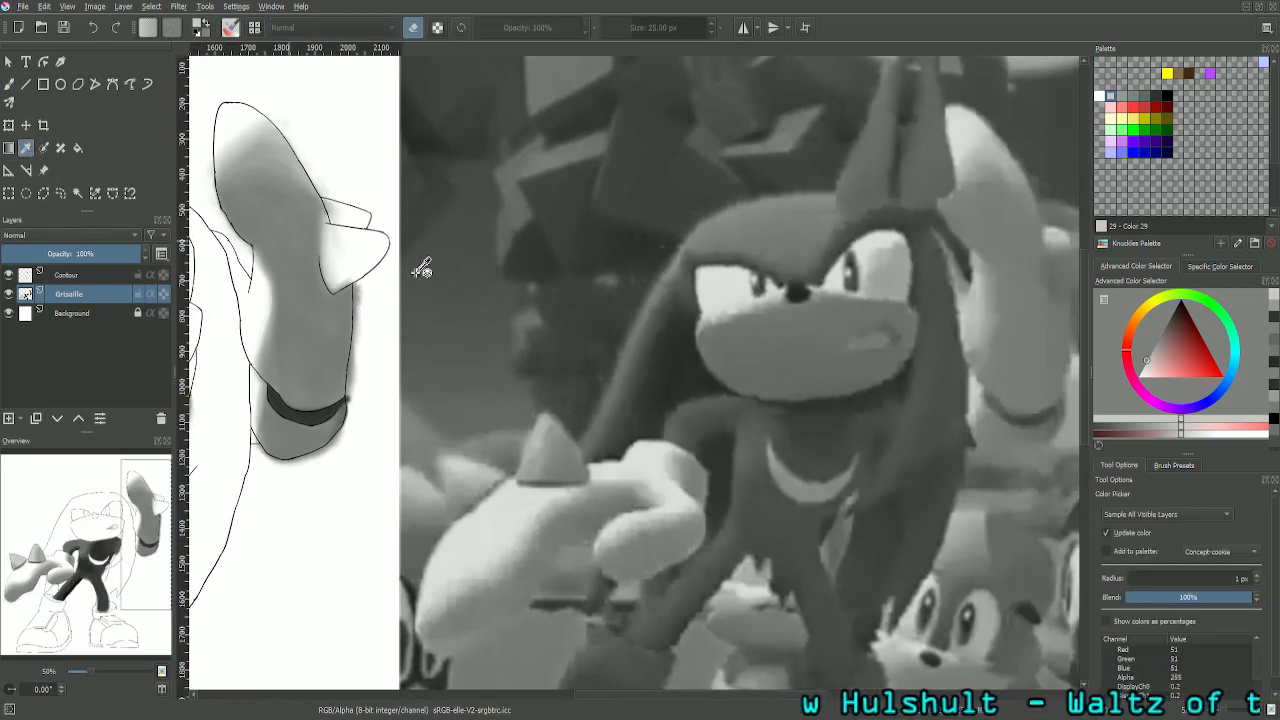
pyautogui.click(977, 311)
pyautogui.press('e')
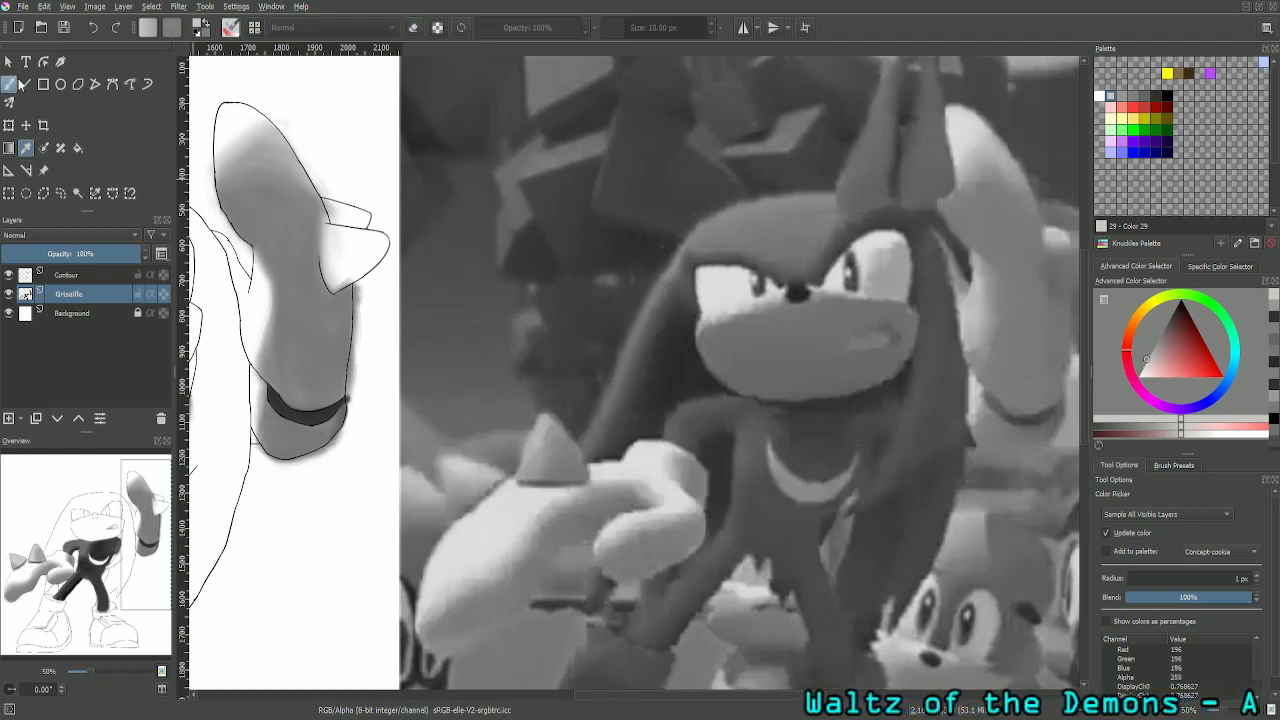
pyautogui.click(12, 84)
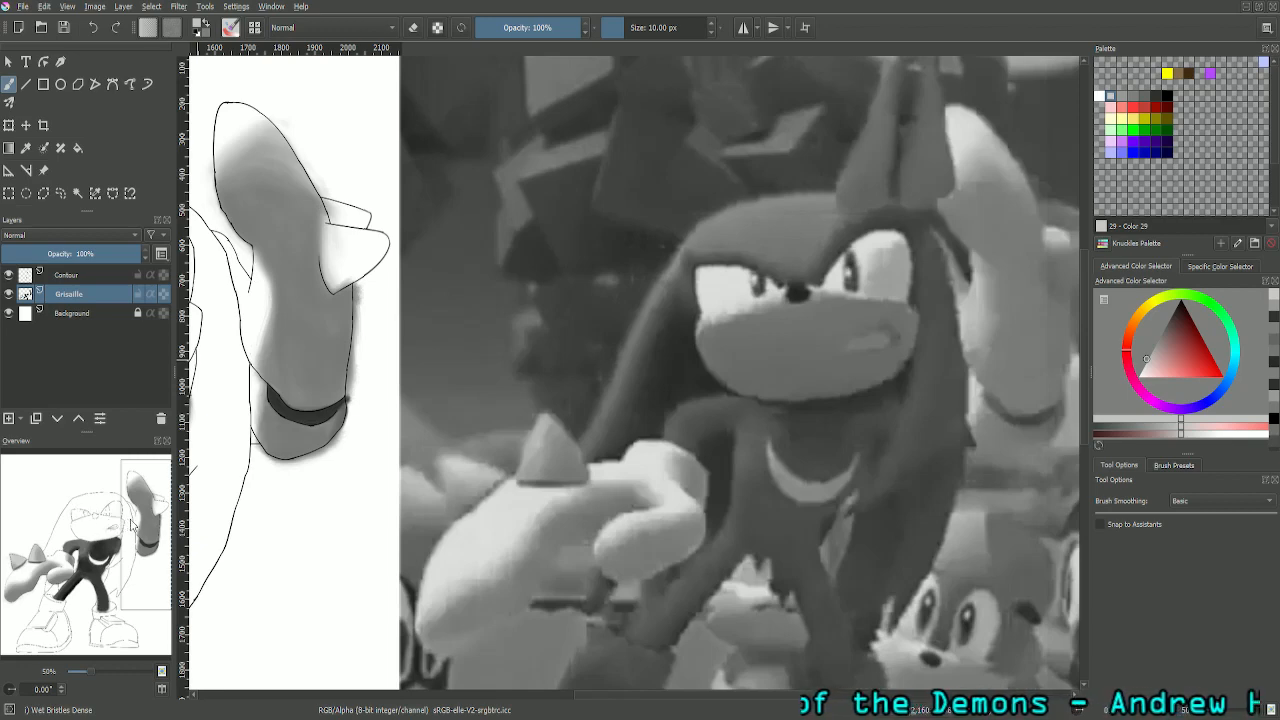
# - Set the brush size to 50 px and paint light grey down the raised glove's left side below the thumb
pyautogui.moveTo(130, 523); pyautogui.dragTo(66, 431)
pyautogui.hotkey('ctrl', '+')
pyautogui.hotkey('ctrl', '+')
pyautogui.hotkey('ctrl', '+')
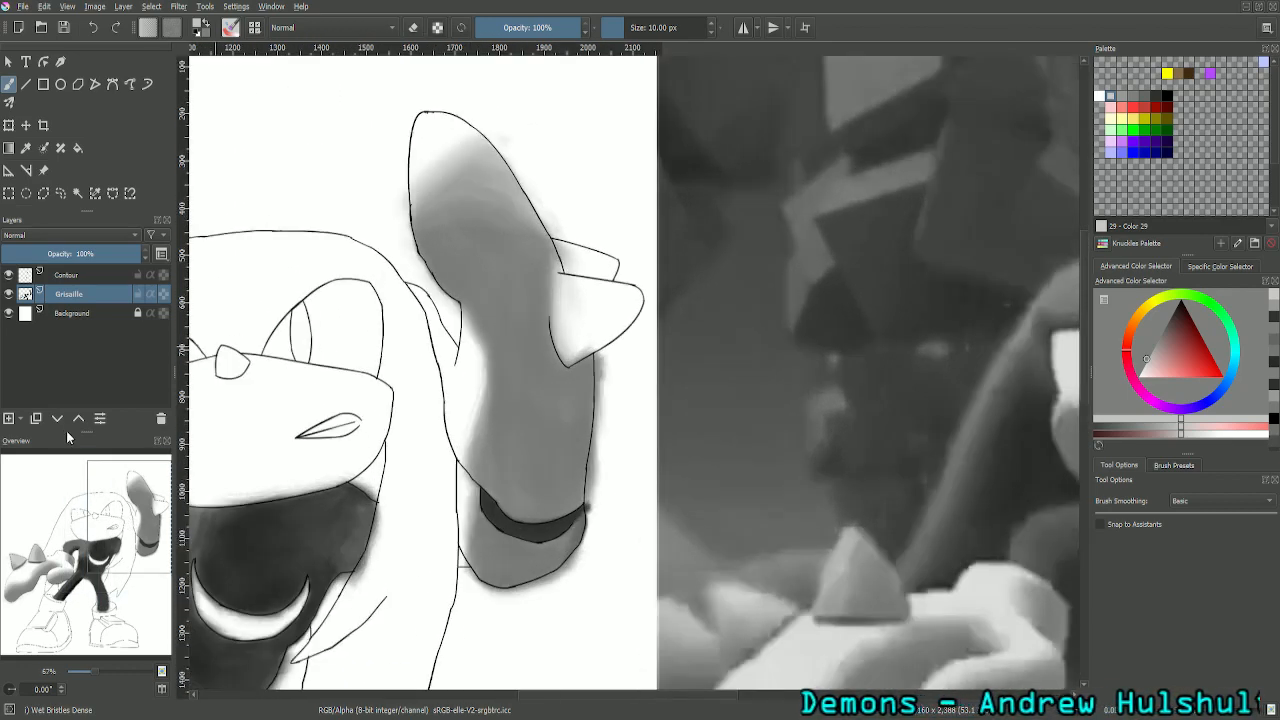
pyautogui.moveTo(157, 519); pyautogui.dragTo(140, 499)
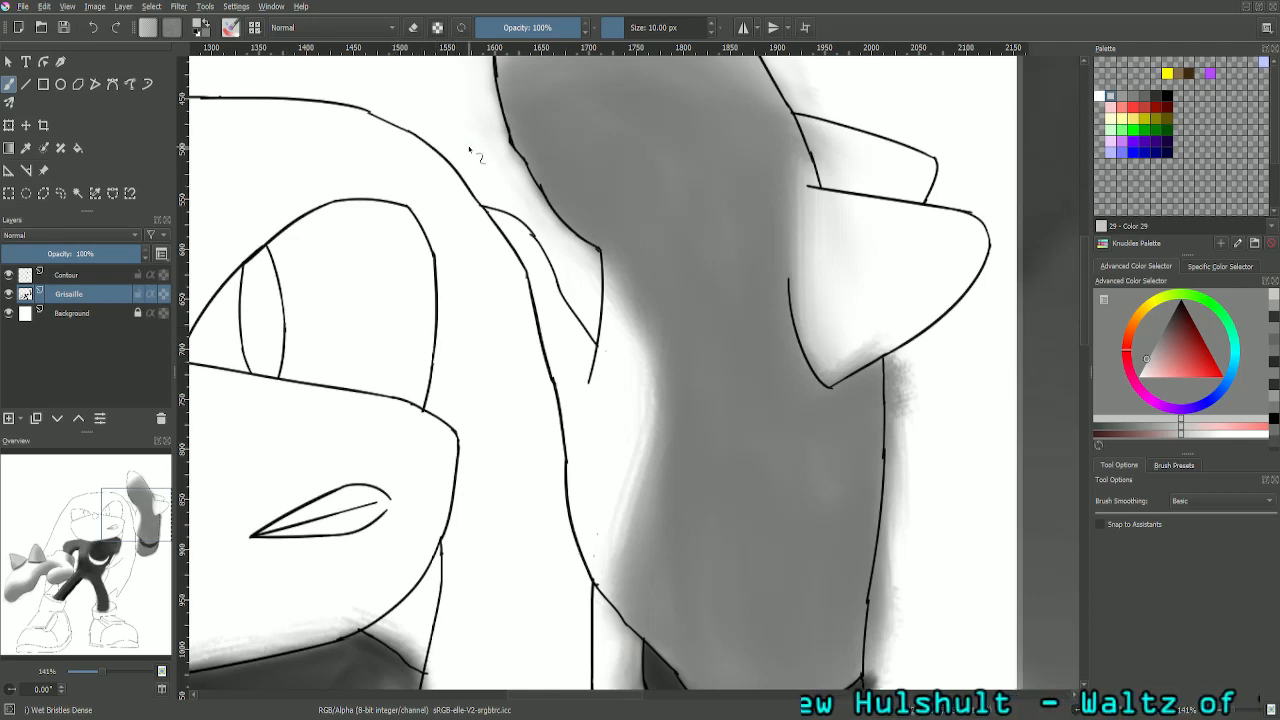
pyautogui.hotkey('ctrl', '-')
pyautogui.hotkey('ctrl', '-')
pyautogui.hotkey('ctrl', '-')
pyautogui.hotkey('ctrl', '-')
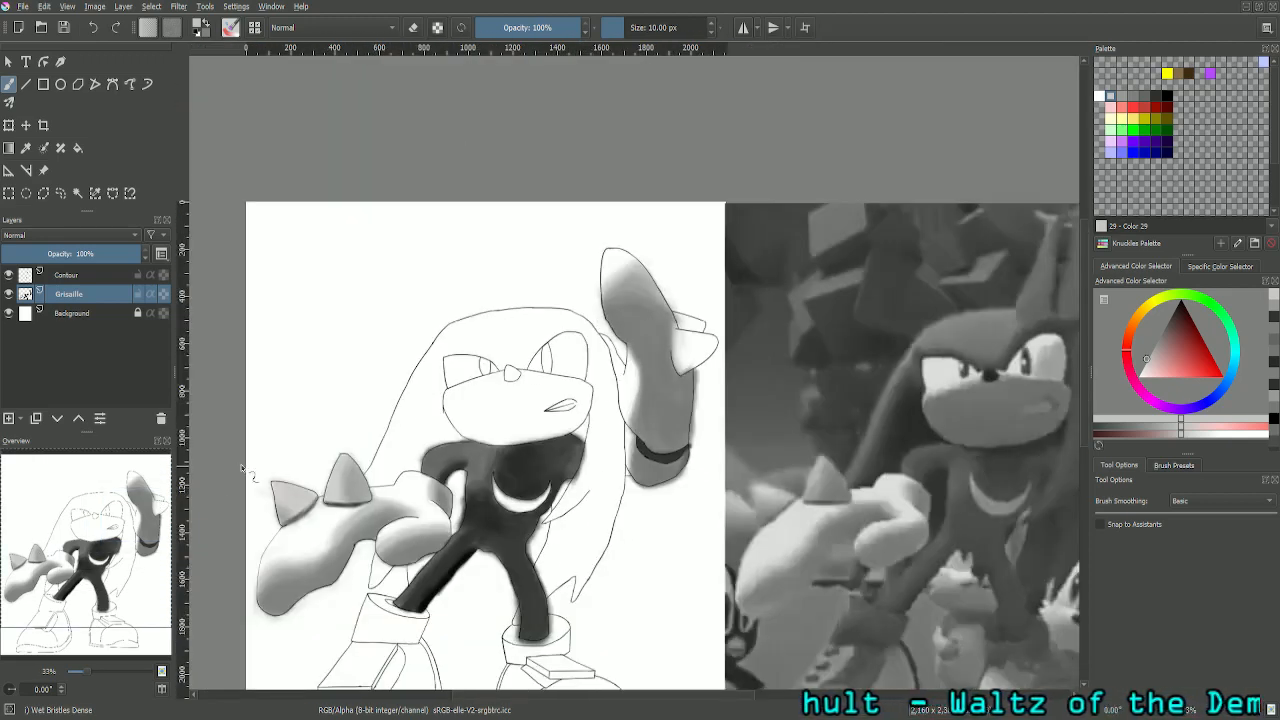
pyautogui.moveTo(93, 554); pyautogui.dragTo(140, 560)
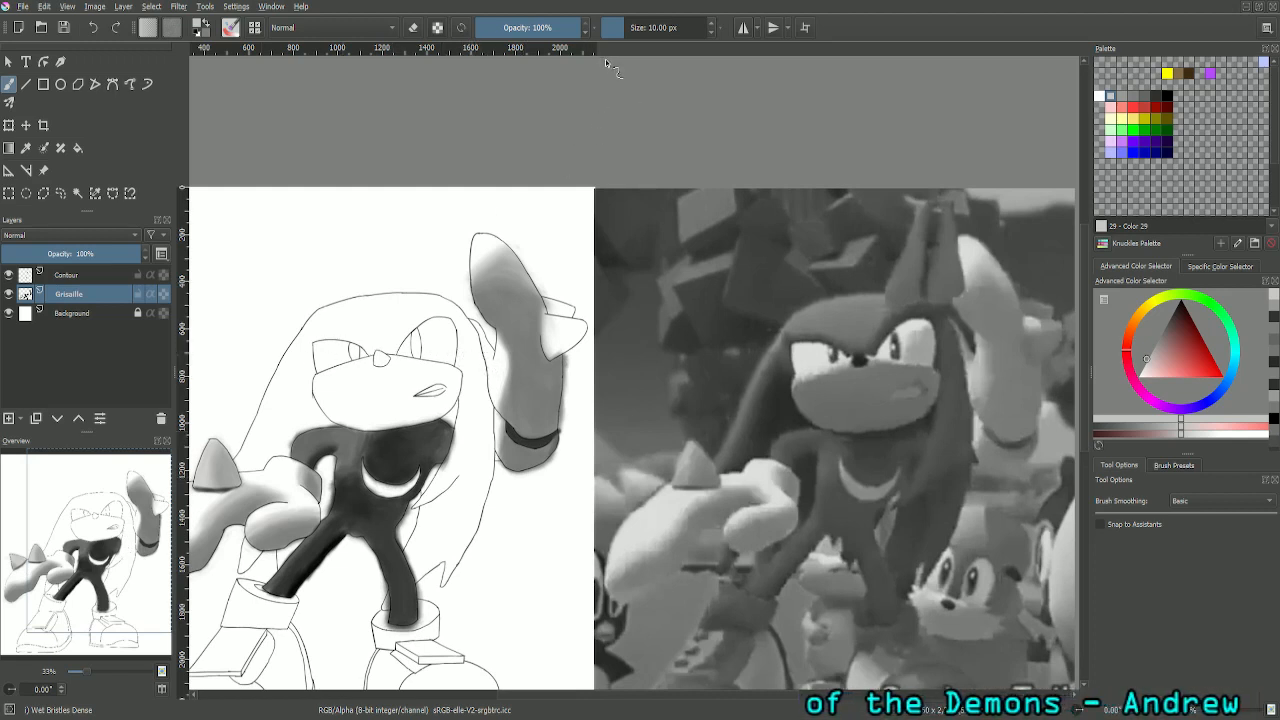
pyautogui.click(689, 25)
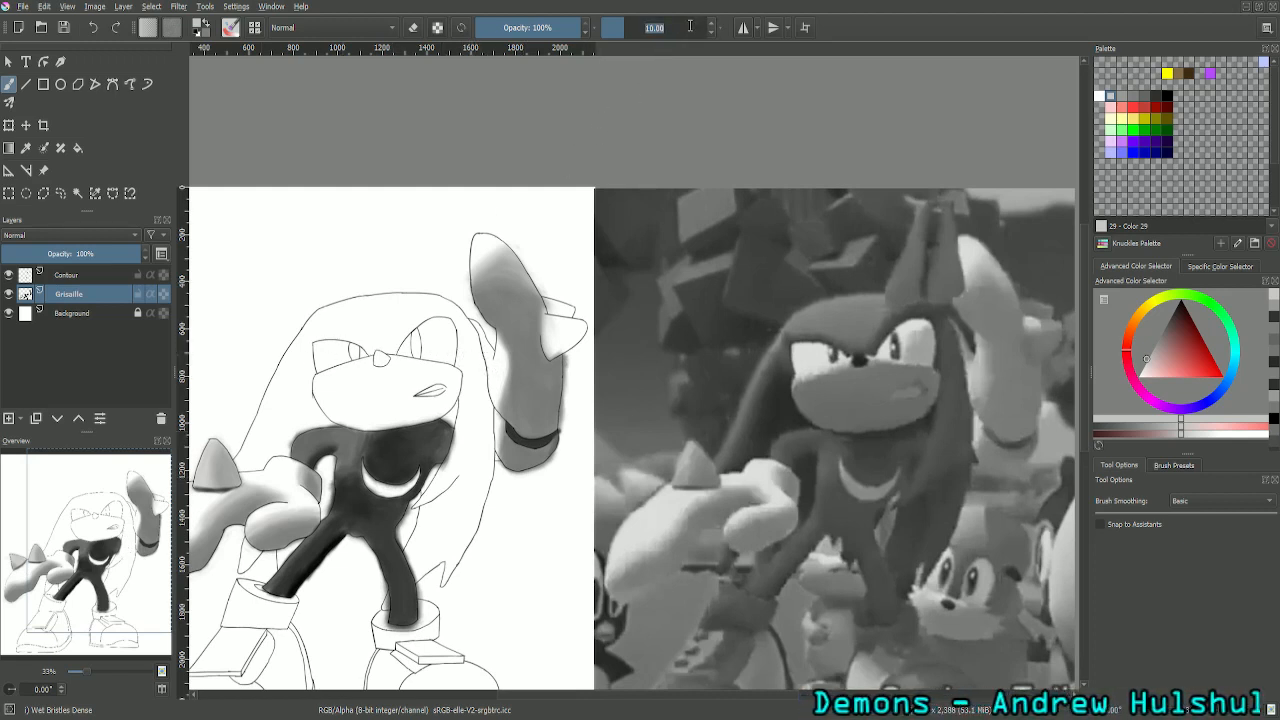
pyautogui.write('50')
pyautogui.press('Return')
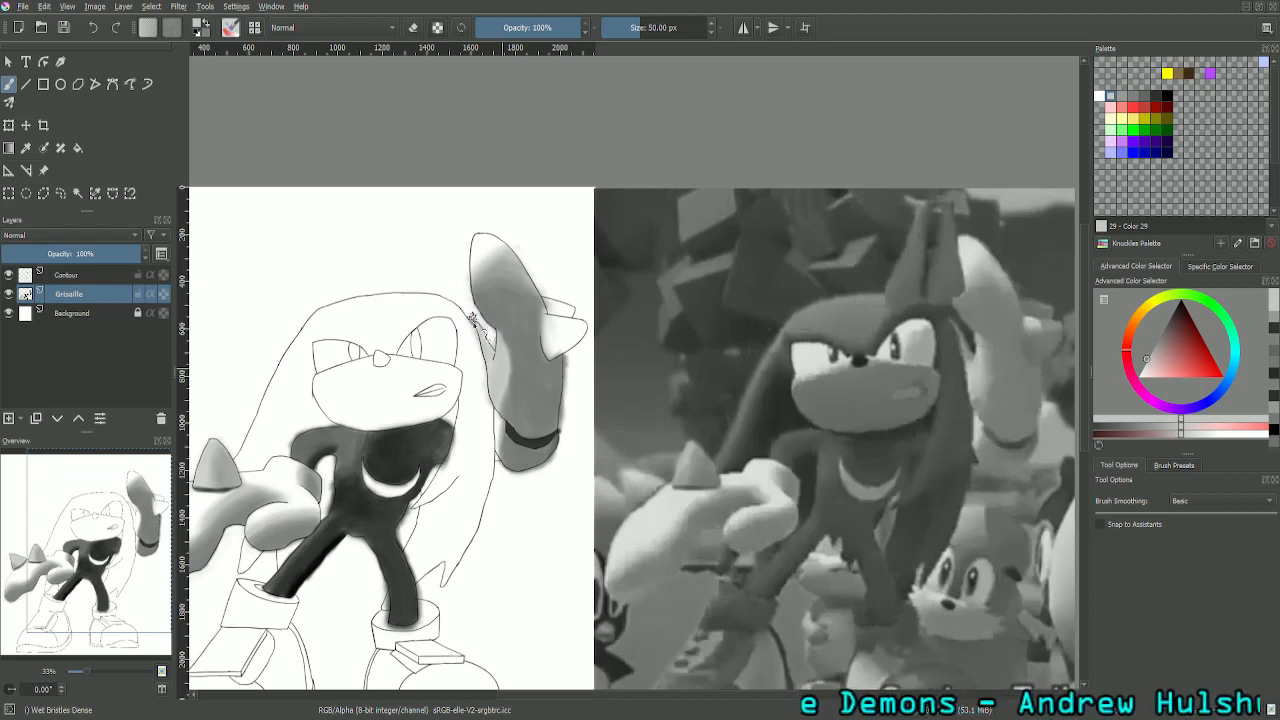
pyautogui.moveTo(490, 350)
pyautogui.mouseDown()
pyautogui.moveTo(494, 385)
pyautogui.moveTo(509, 382)
pyautogui.mouseUp()
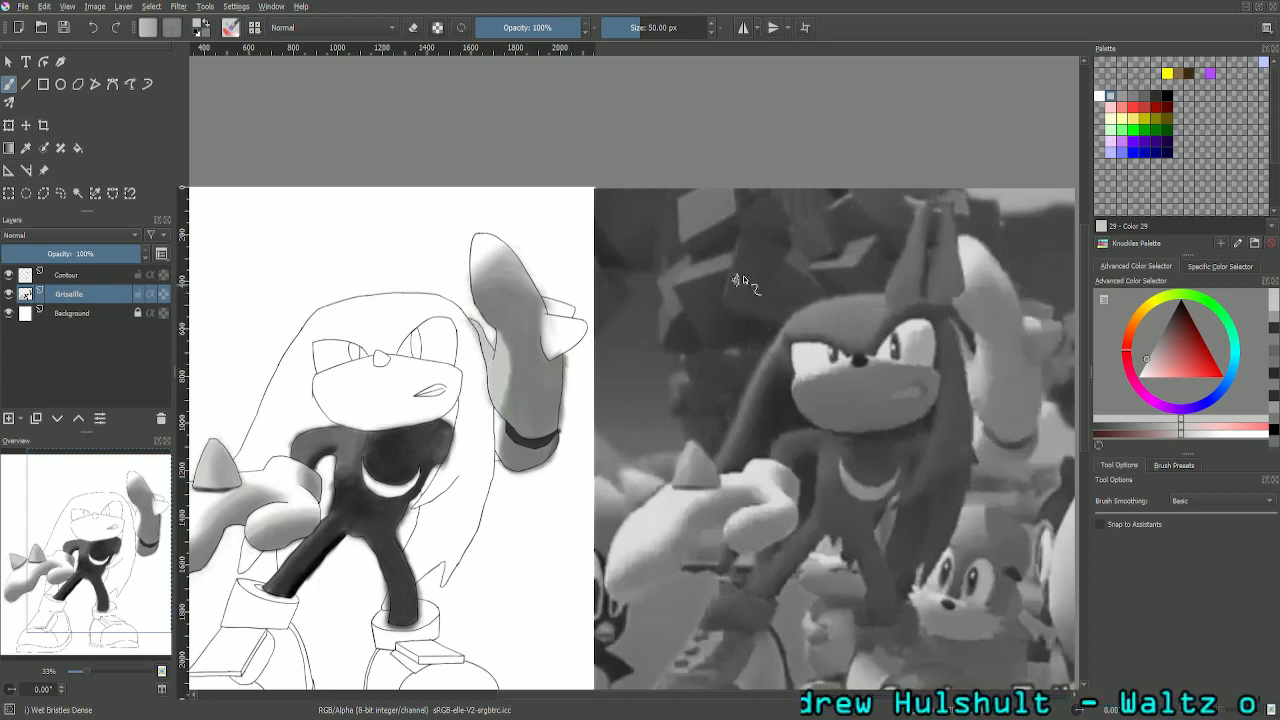
# - Blend the glove's light left side into its darker middle with the palette greys Color 30, Color 26 and Color 29
pyautogui.click(1108, 96)
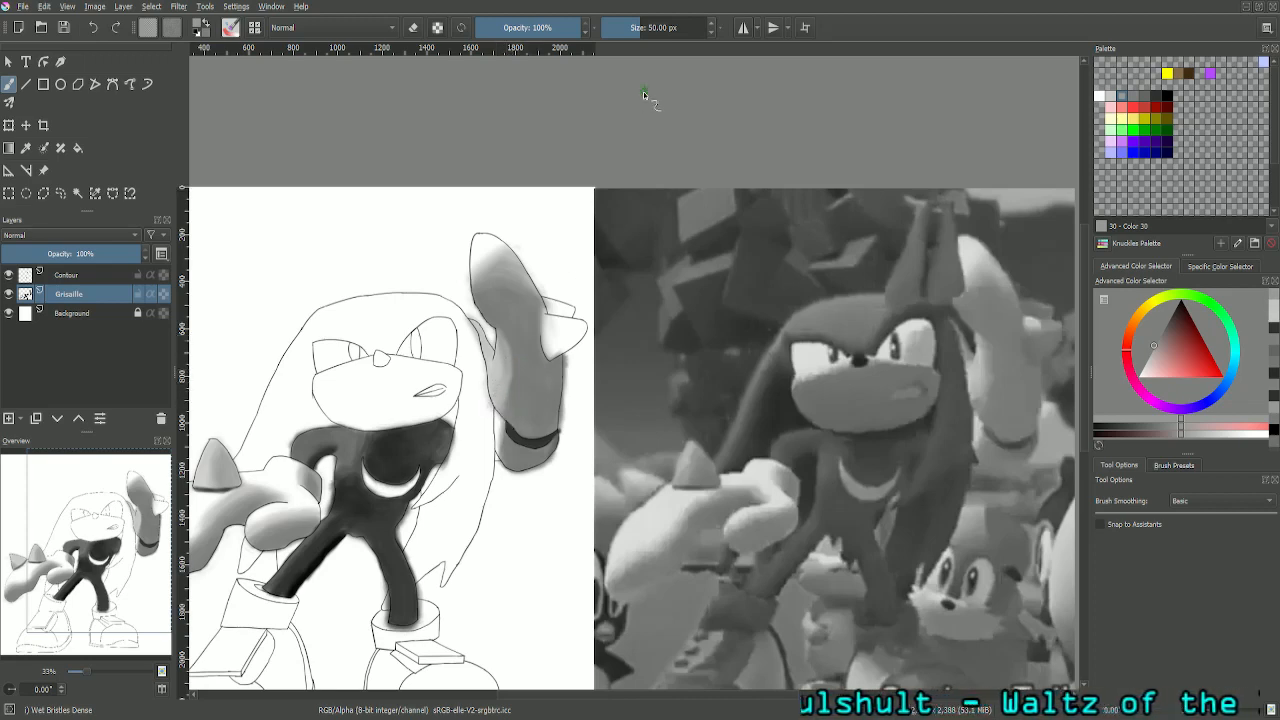
pyautogui.press('+')
pyautogui.press('+')
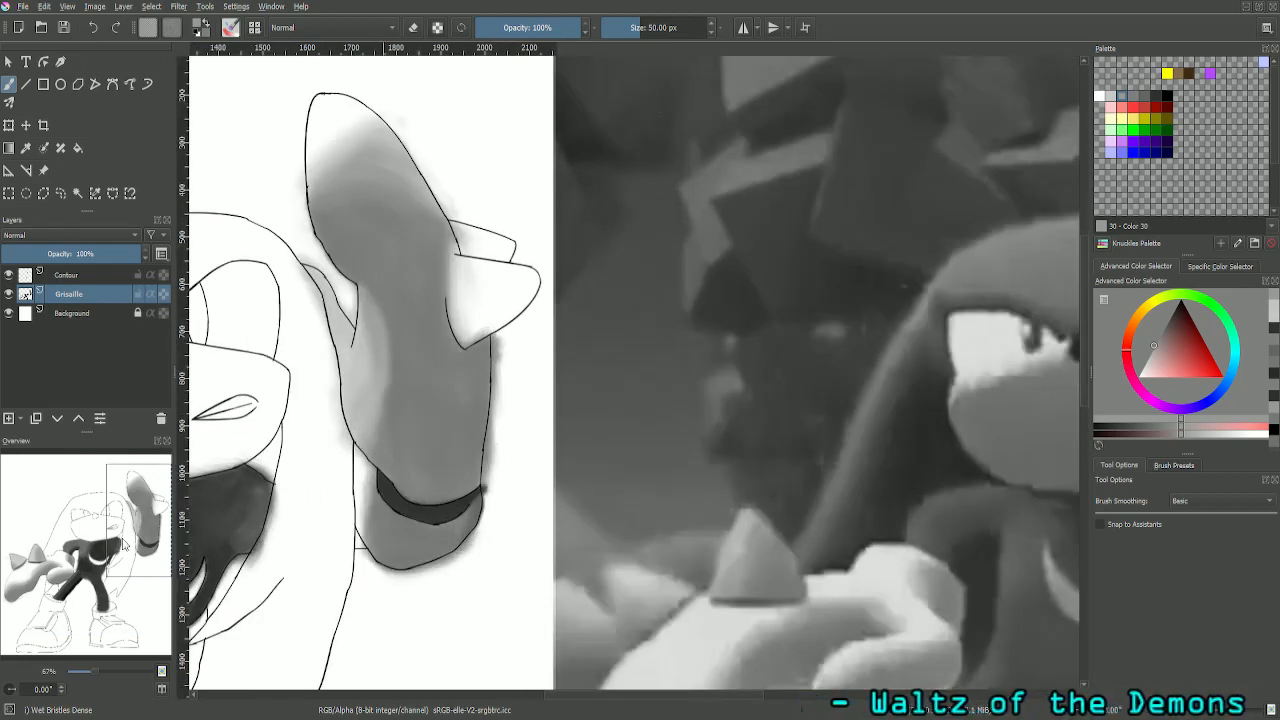
pyautogui.press('+')
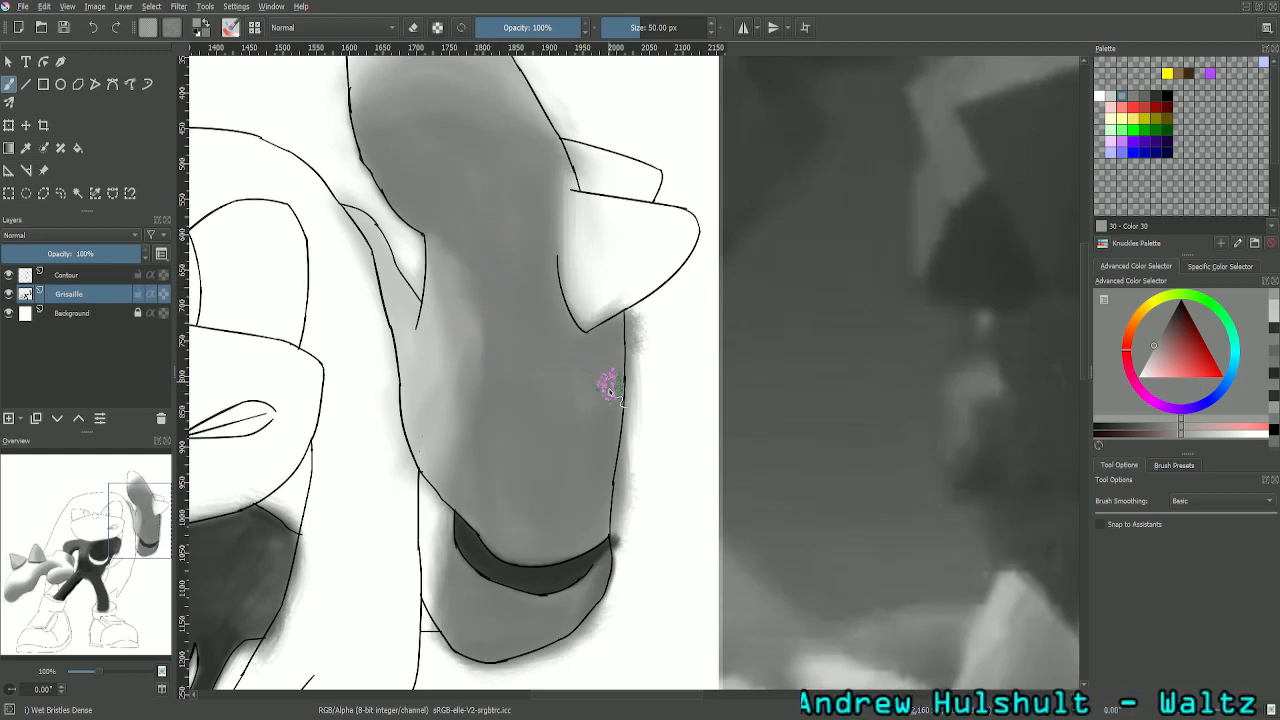
pyautogui.click(1133, 97)
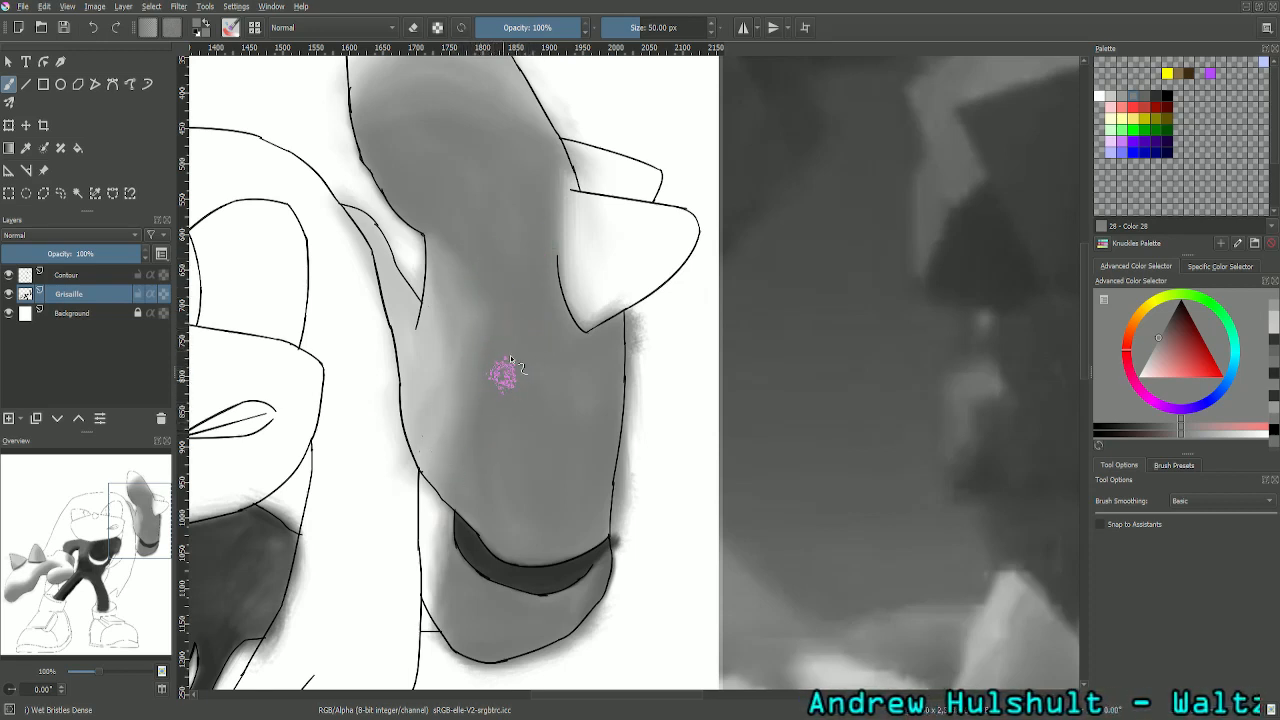
pyautogui.click(1118, 97)
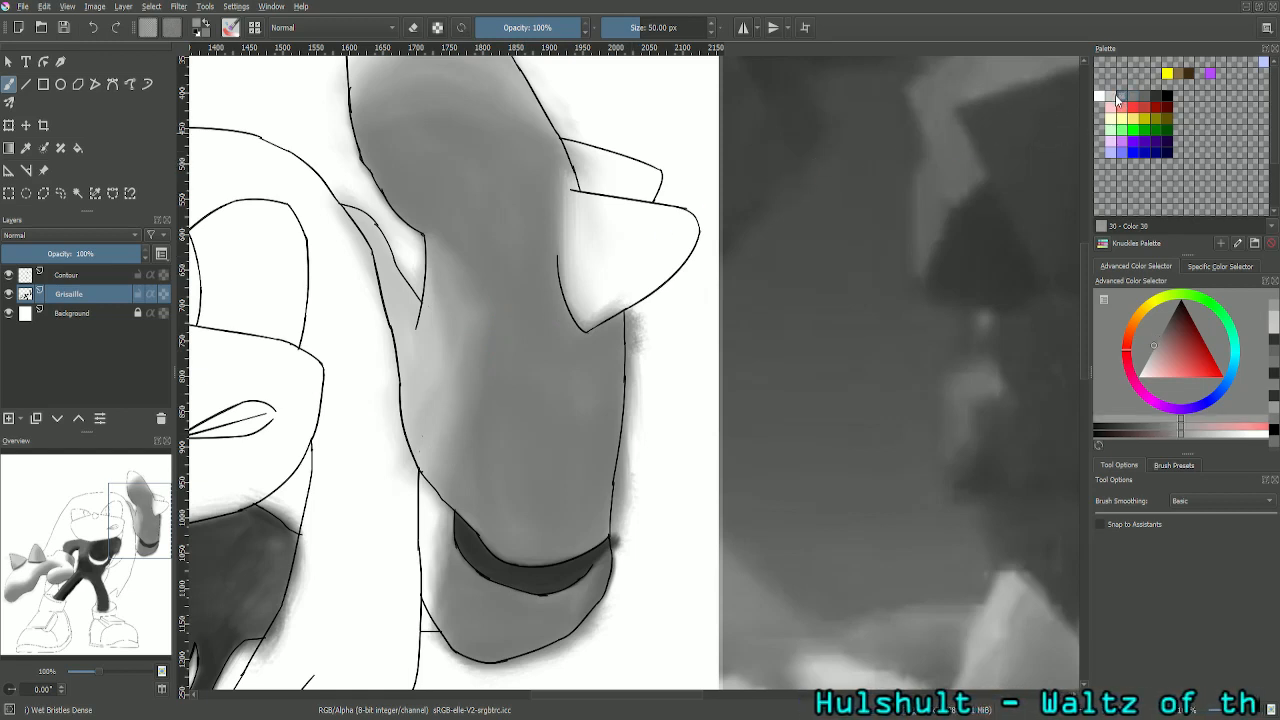
pyautogui.click(1109, 97)
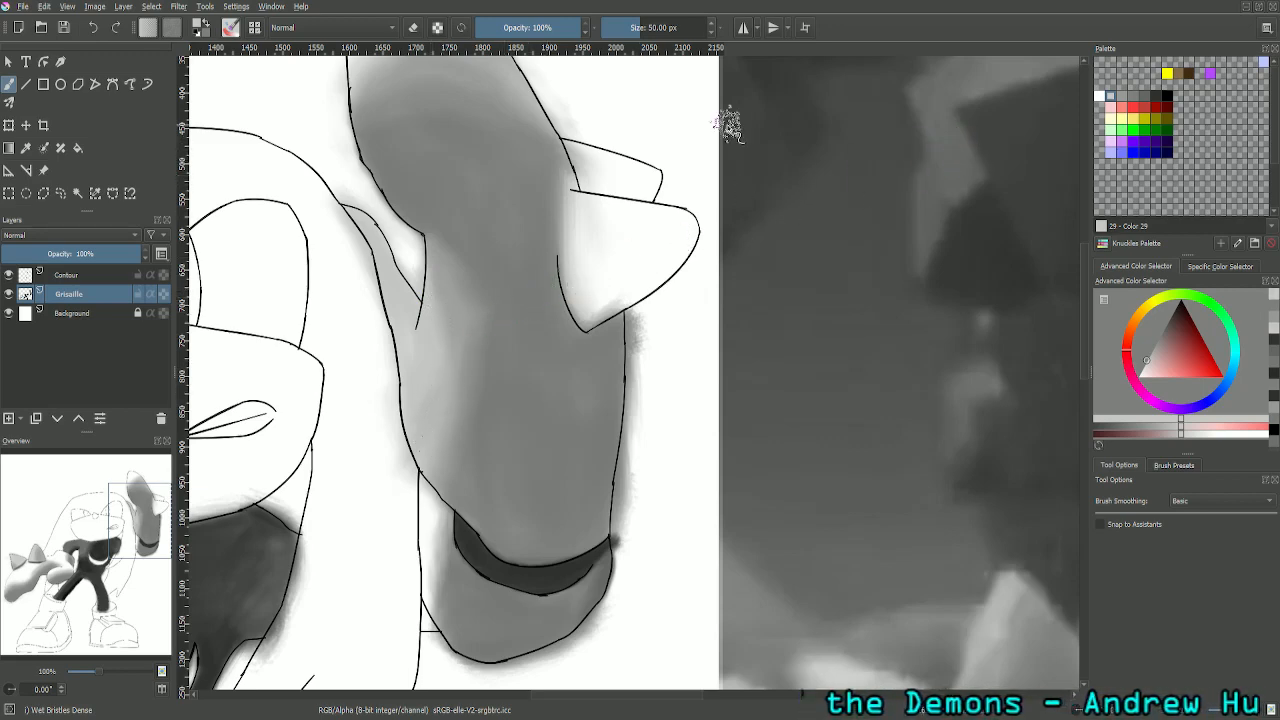
# - Sample the mid grey (RGB 140) from the raised glove's shaded edge beside the head in the reference image
pyautogui.press('-')
pyautogui.press('-')
pyautogui.press('-')
pyautogui.press('-')
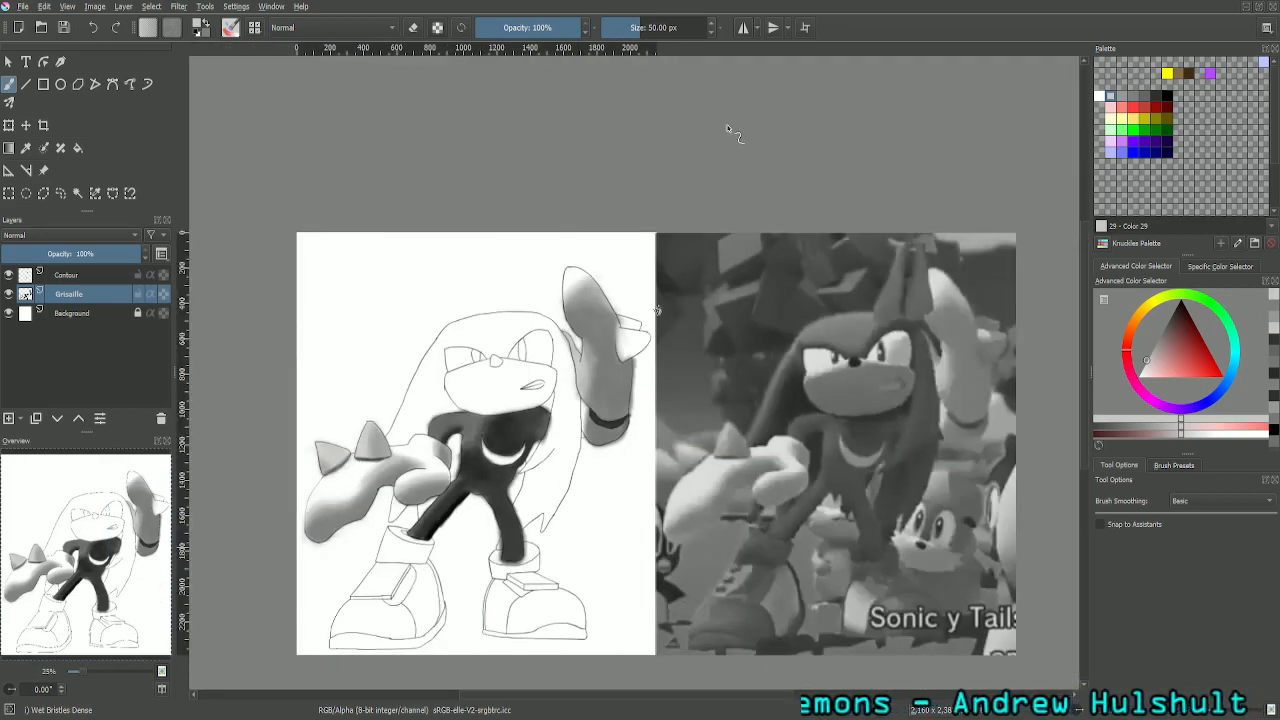
pyautogui.press('+')
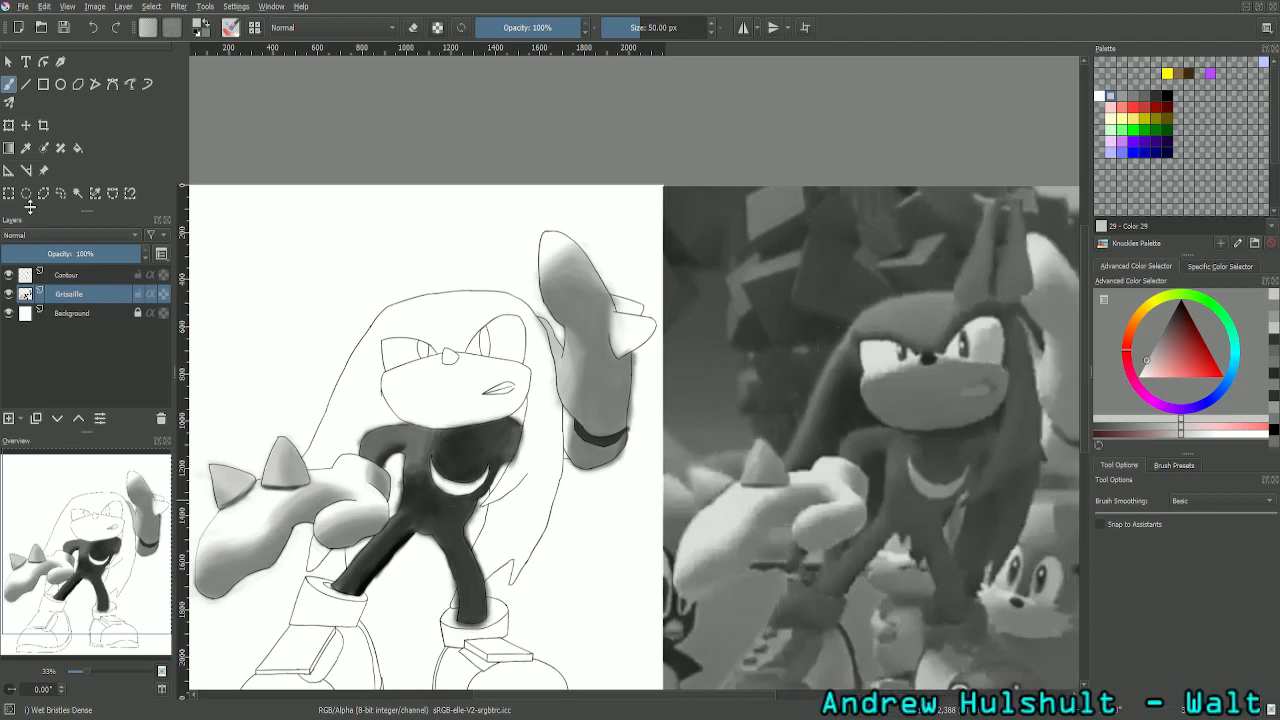
pyautogui.click(26, 147)
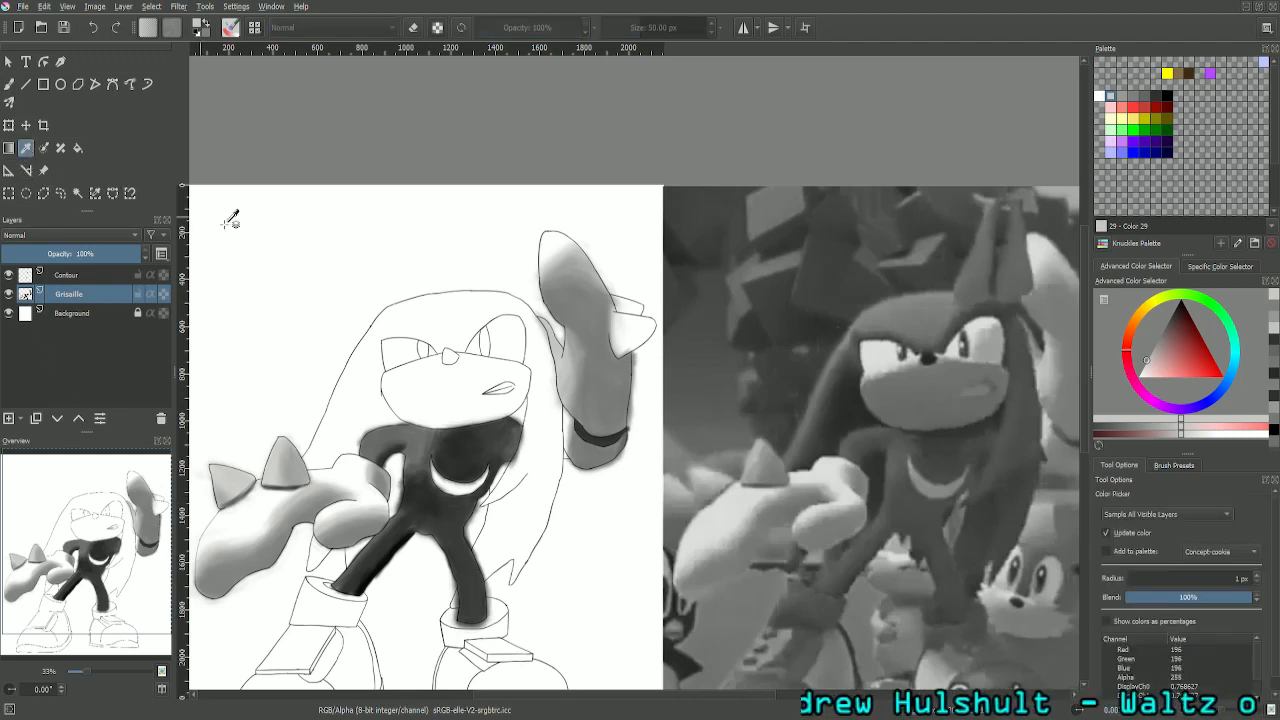
pyautogui.click(1040, 346)
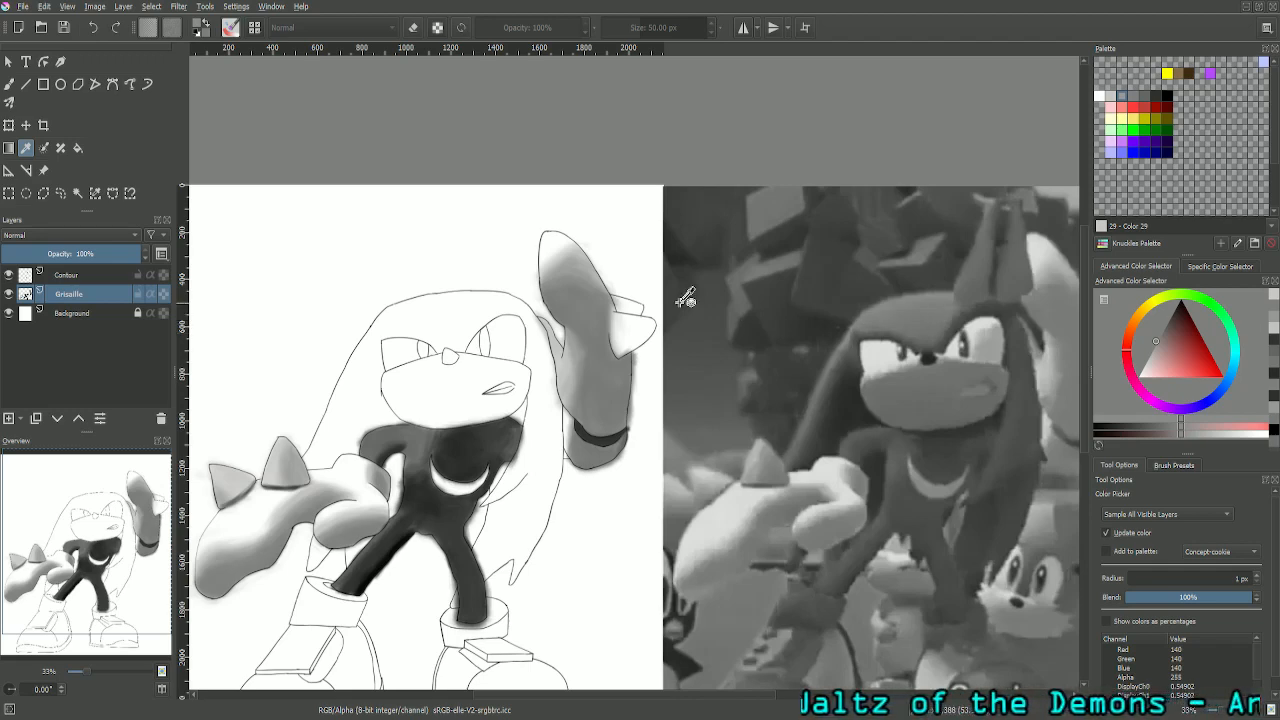
# - Set the brush size to 25 px and paint the sampled grey along the curved line between the head and the raised glove
pyautogui.scroll(3, 685, 297)
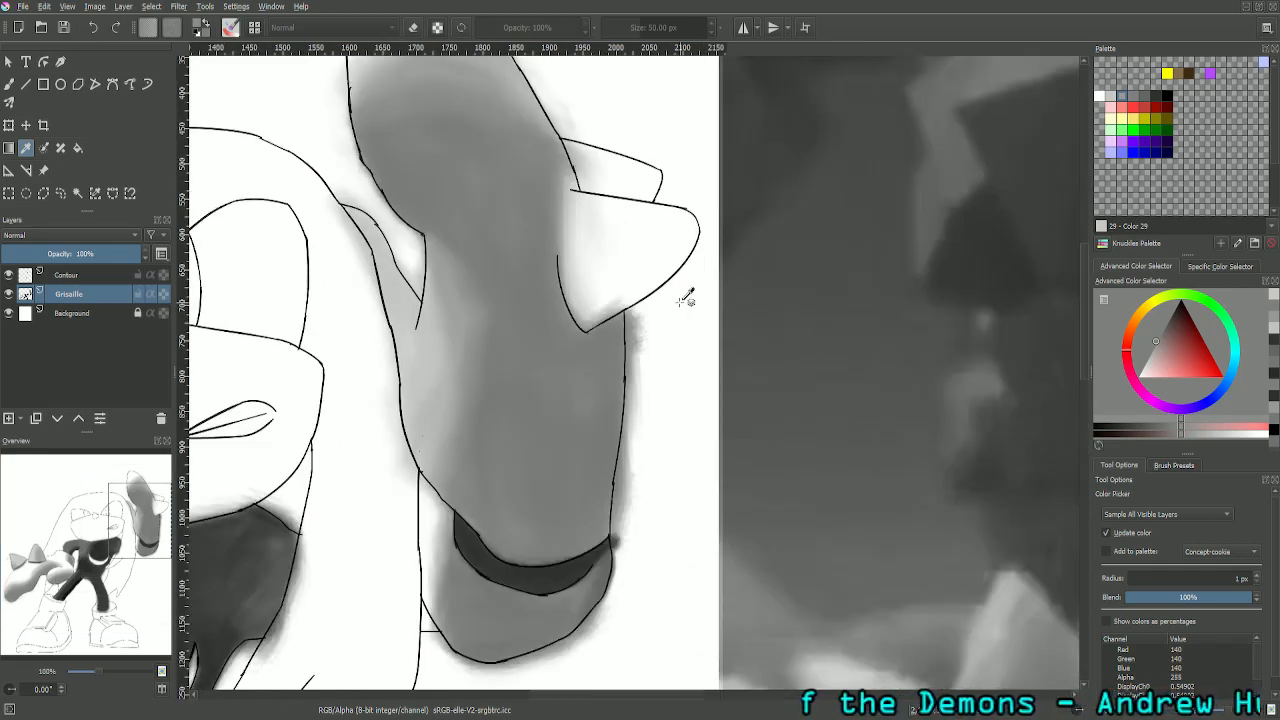
pyautogui.moveTo(140, 526); pyautogui.dragTo(125, 516)
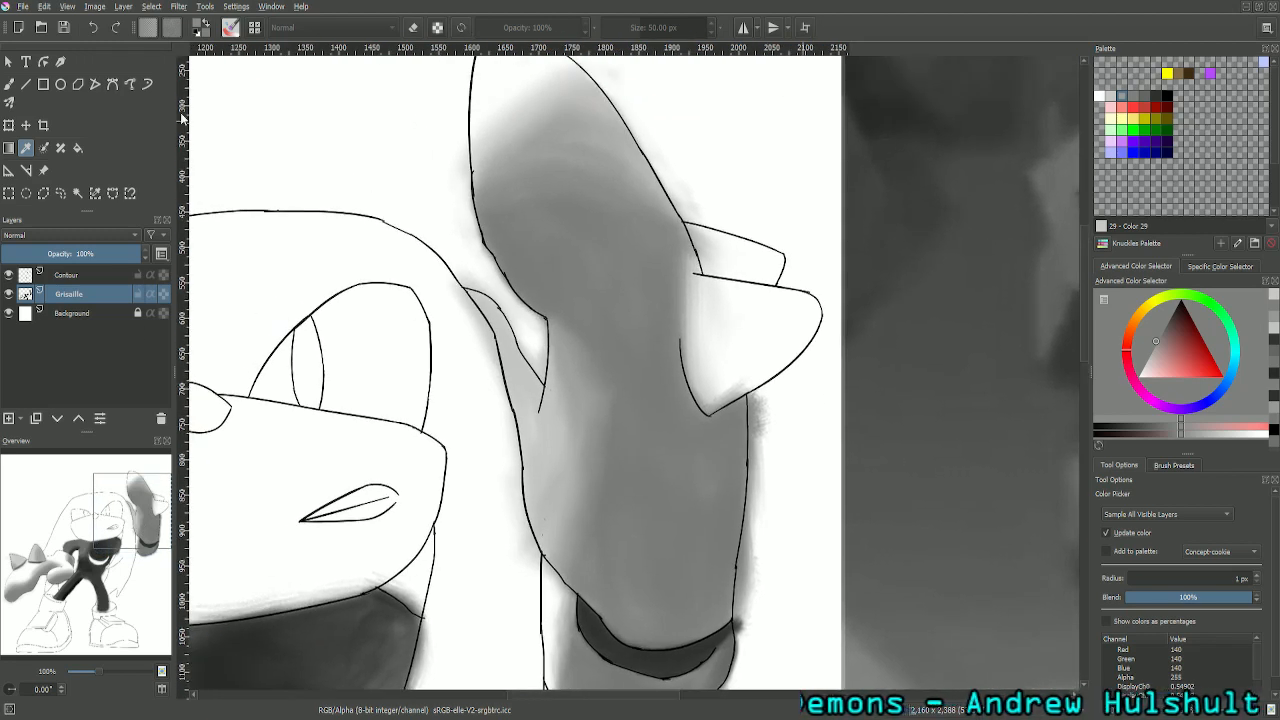
pyautogui.click(11, 87)
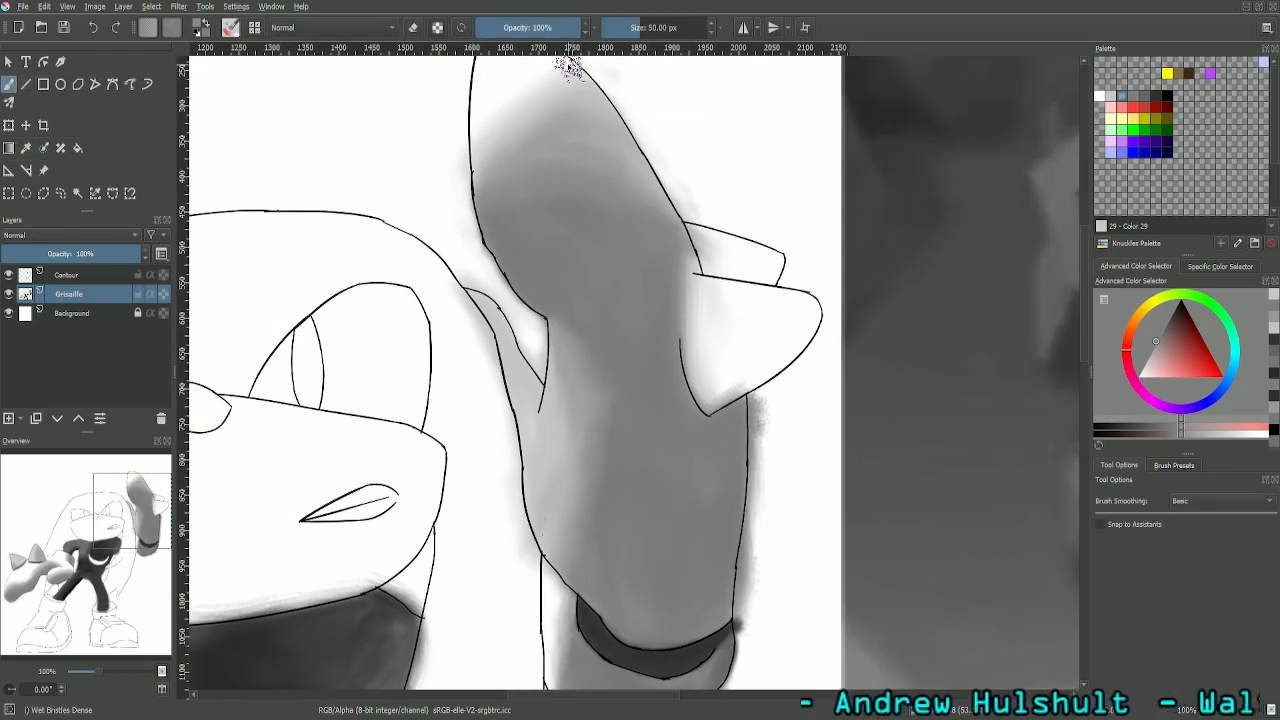
pyautogui.click(665, 26)
pyautogui.write('2')
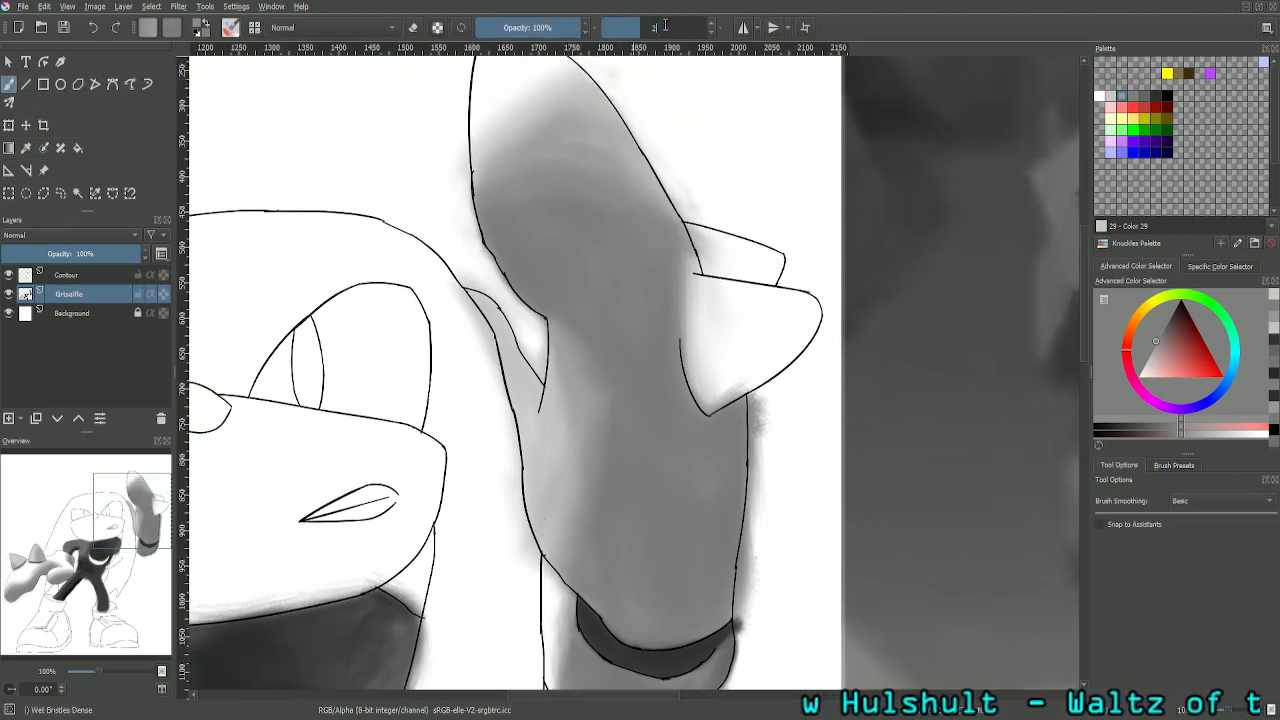
pyautogui.write('5')
pyautogui.press('Return')
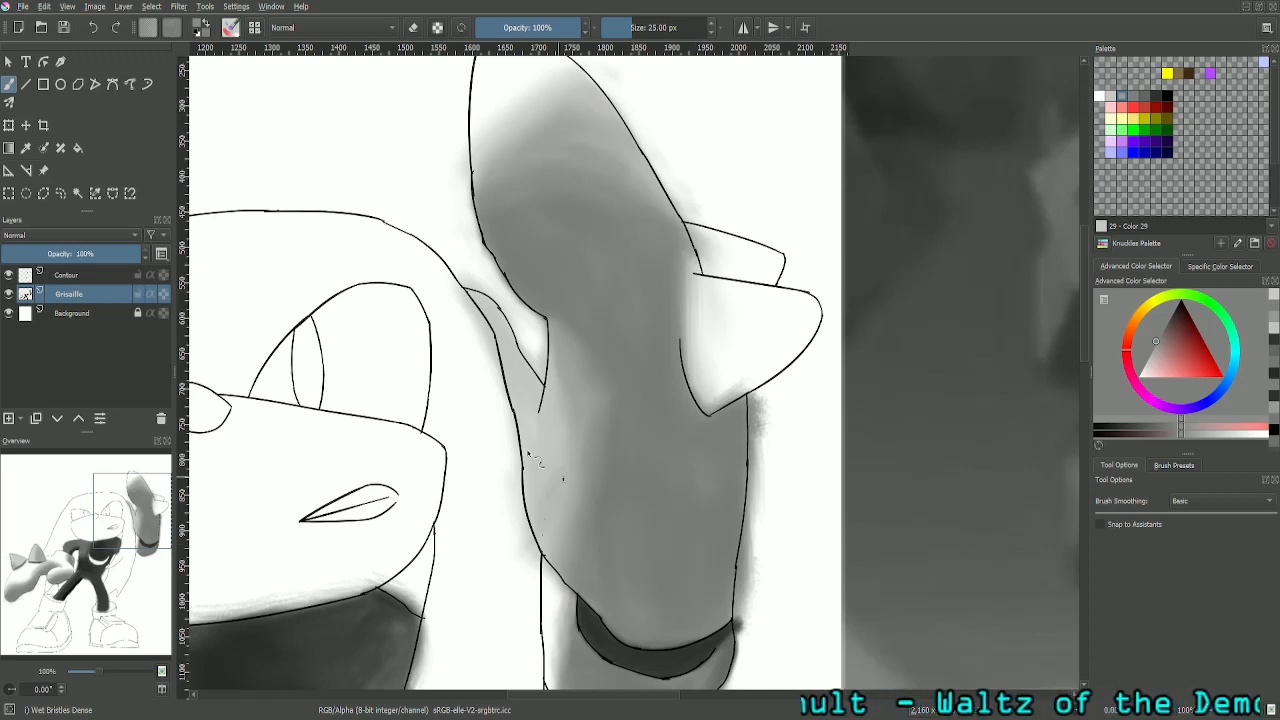
pyautogui.hotkey('ctrl', '+')
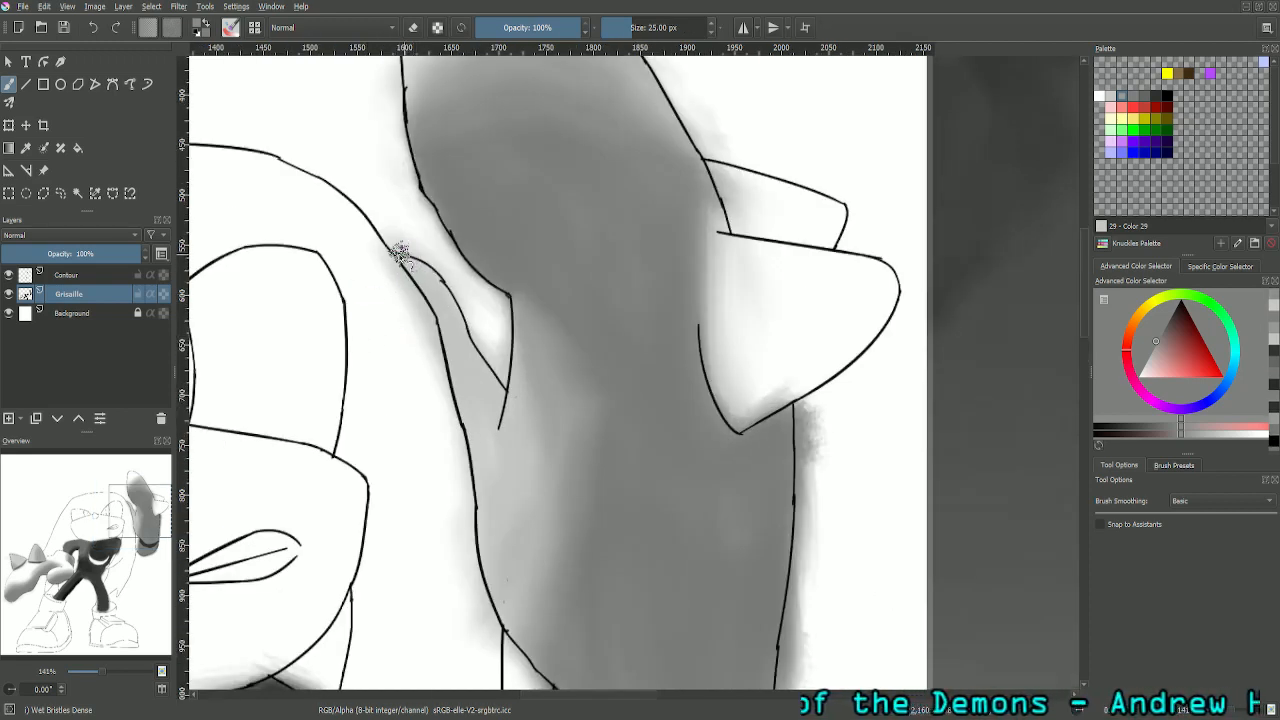
pyautogui.moveTo(399, 253)
pyautogui.mouseDown()
pyautogui.moveTo(438, 280)
pyautogui.moveTo(468, 345)
pyautogui.moveTo(444, 290)
pyautogui.mouseUp()
pyautogui.moveTo(468, 343); pyautogui.dragTo(496, 385)
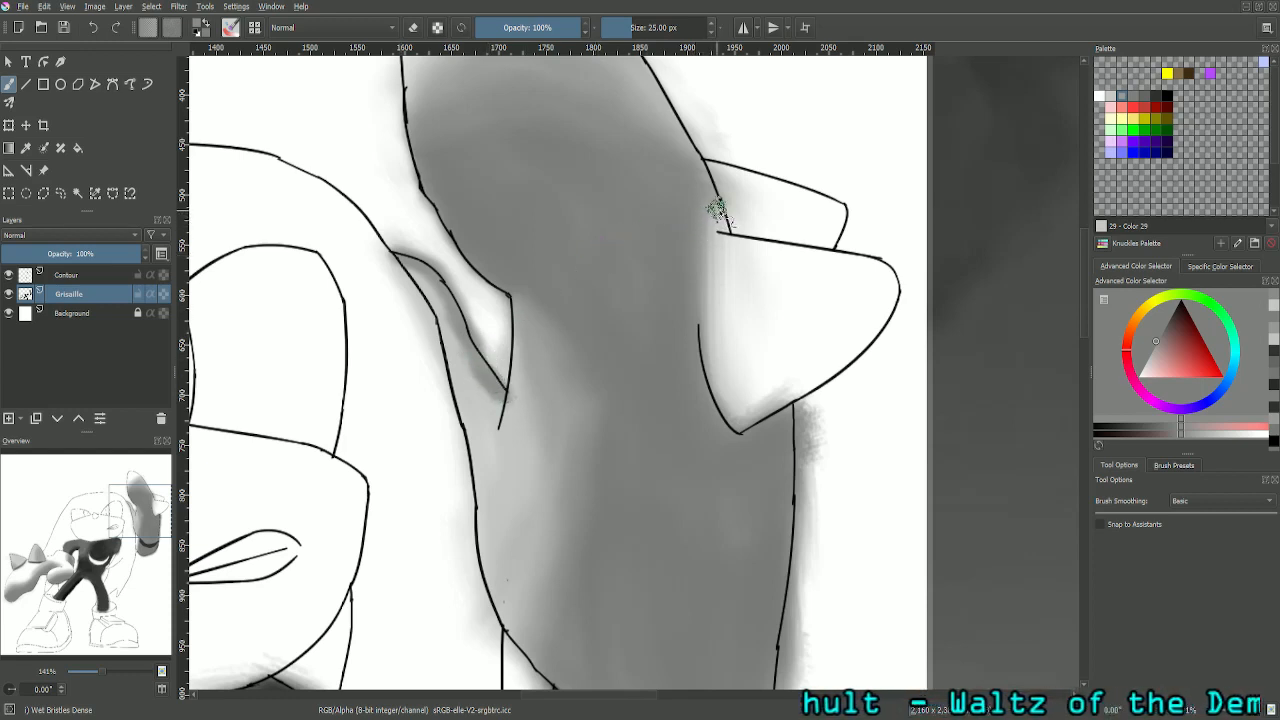
# - Set the brush size to 10 px and refine the grey shadow along the inside of the curved line beside the glove
pyautogui.rightClick(683, 28)
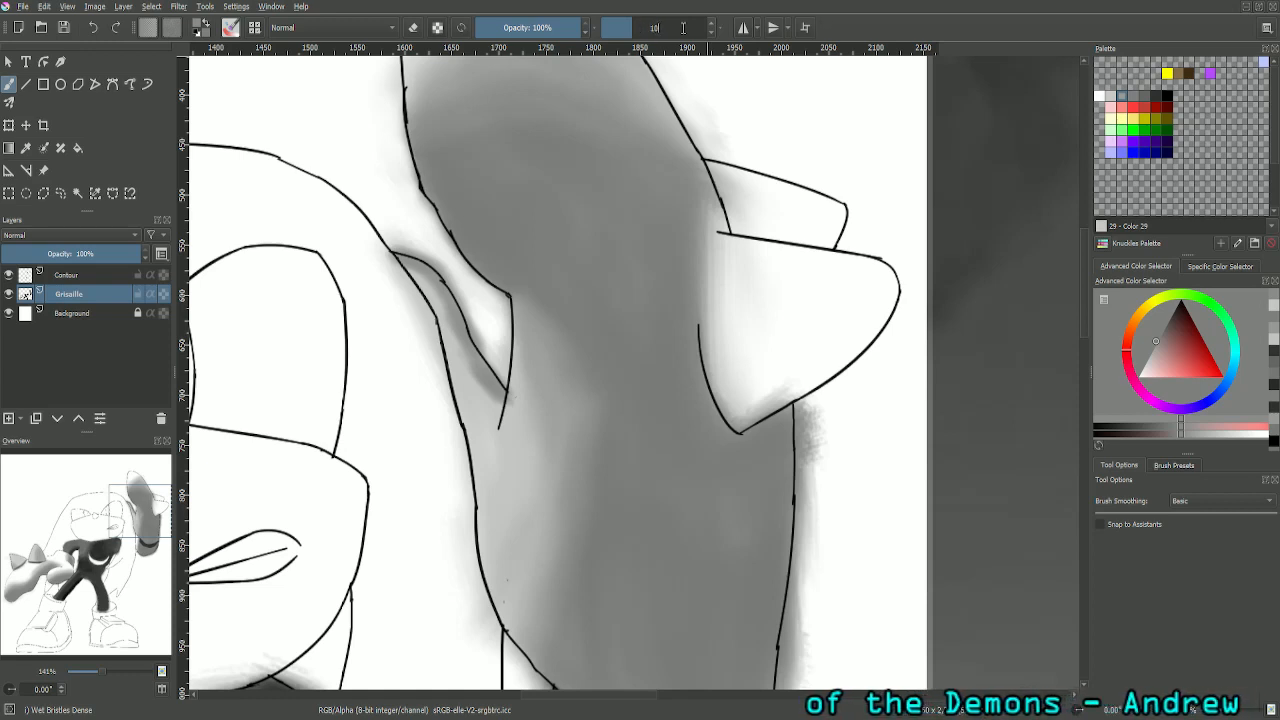
pyautogui.press('Return')
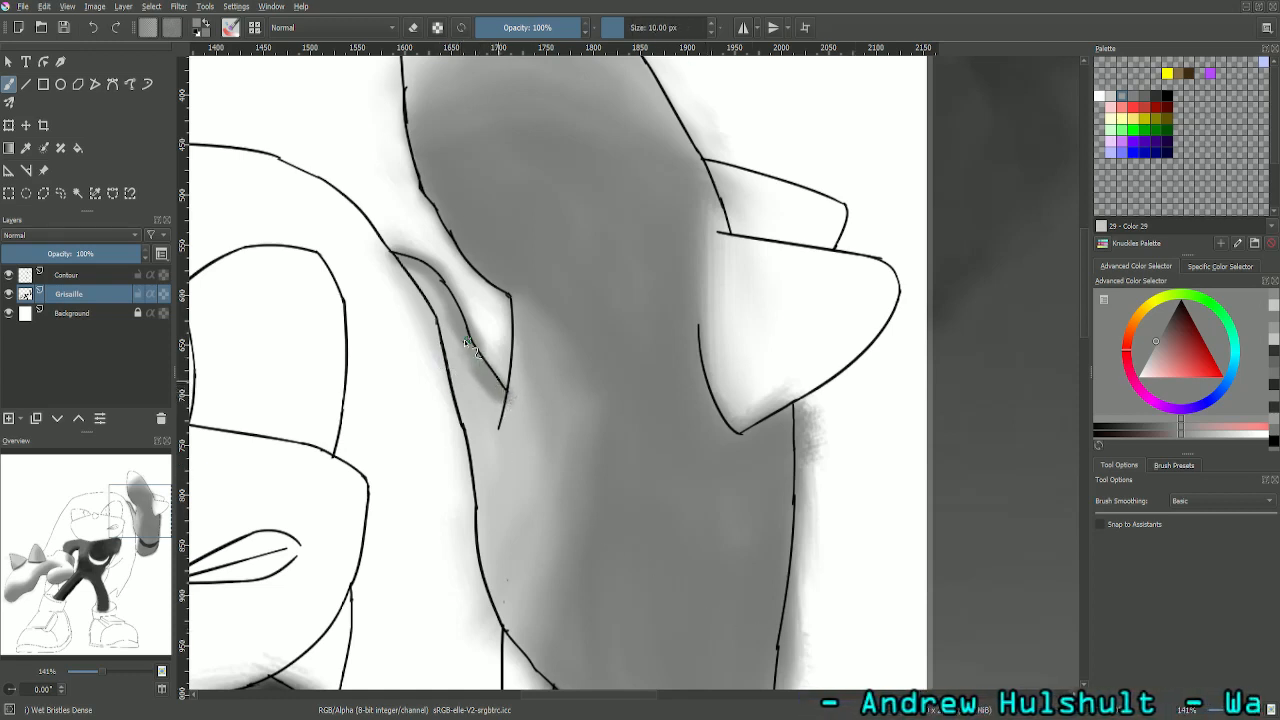
pyautogui.moveTo(464, 339)
pyautogui.mouseDown()
pyautogui.moveTo(488, 385)
pyautogui.moveTo(460, 341)
pyautogui.mouseUp()
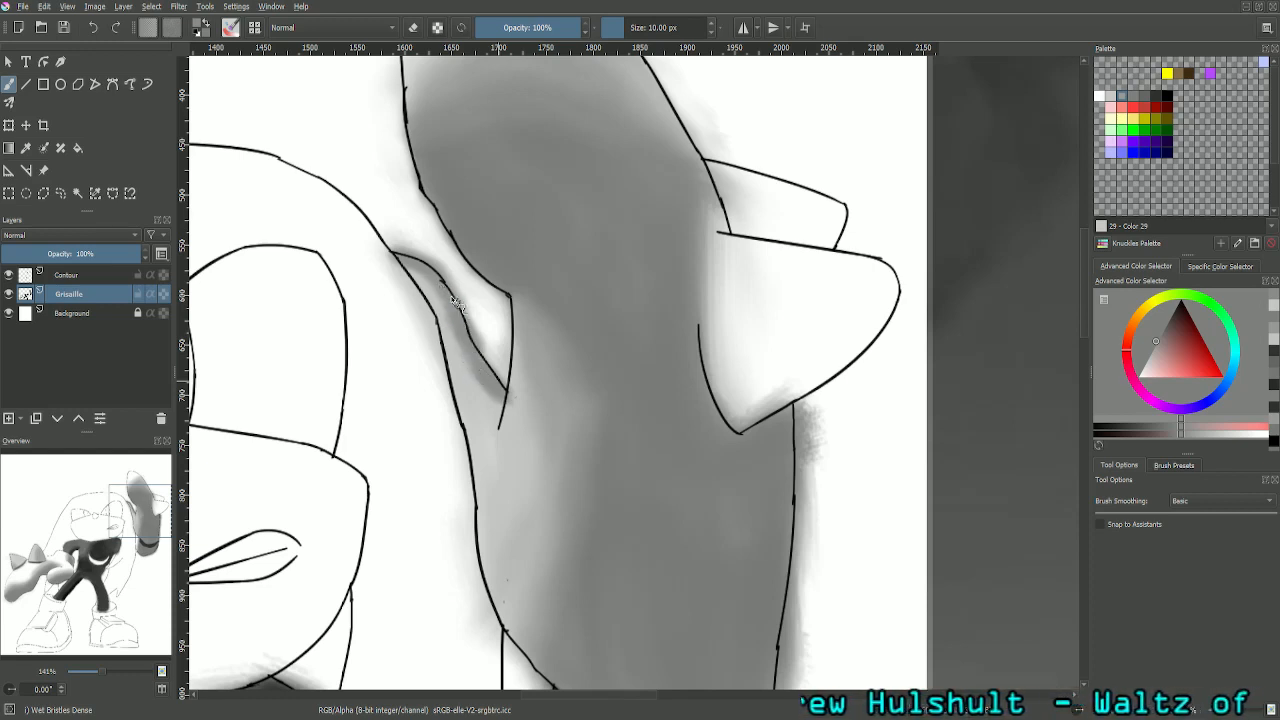
pyautogui.moveTo(451, 297)
pyautogui.mouseDown()
pyautogui.moveTo(467, 326)
pyautogui.moveTo(414, 273)
pyautogui.mouseUp()
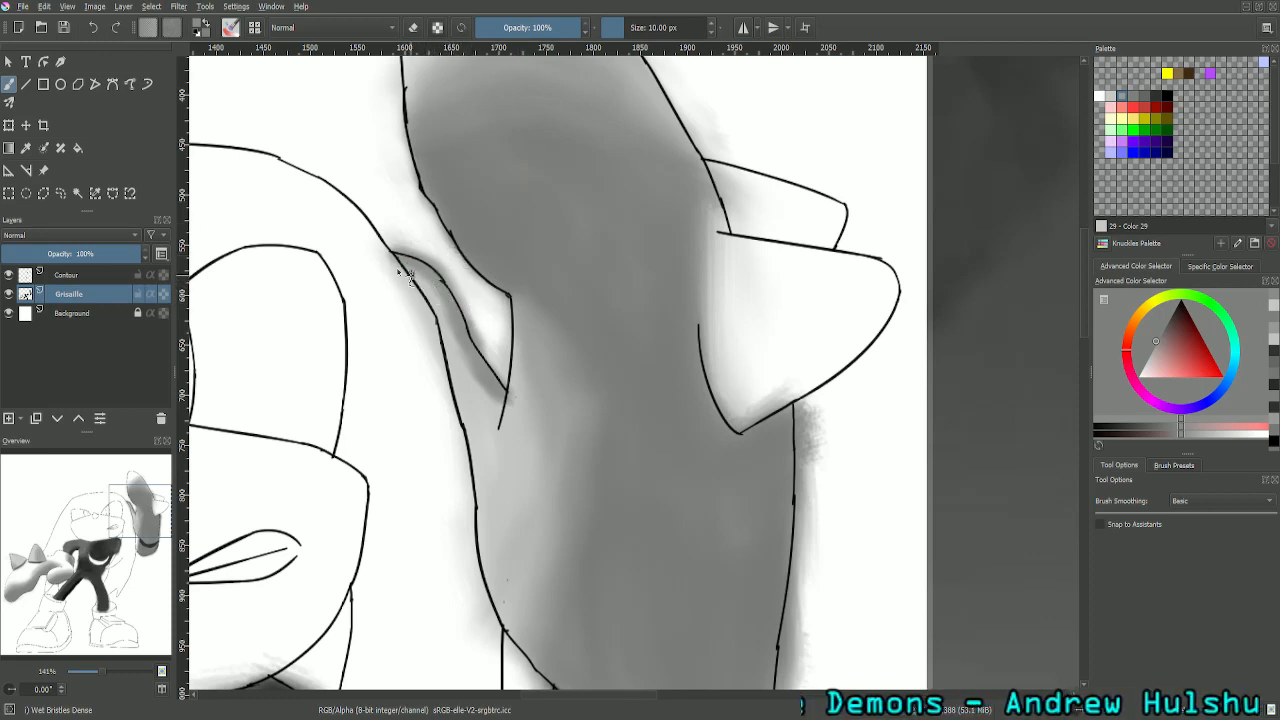
pyautogui.press('+')
pyautogui.press('+')
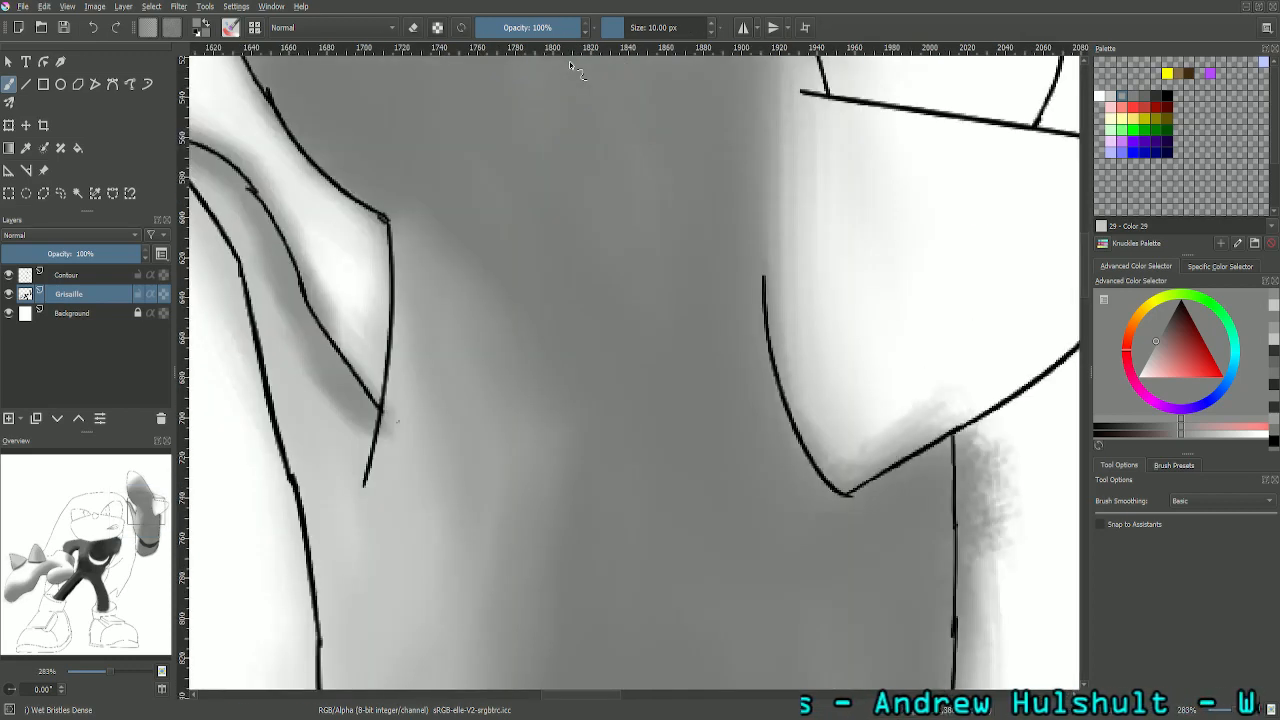
pyautogui.moveTo(155, 510); pyautogui.dragTo(144, 507)
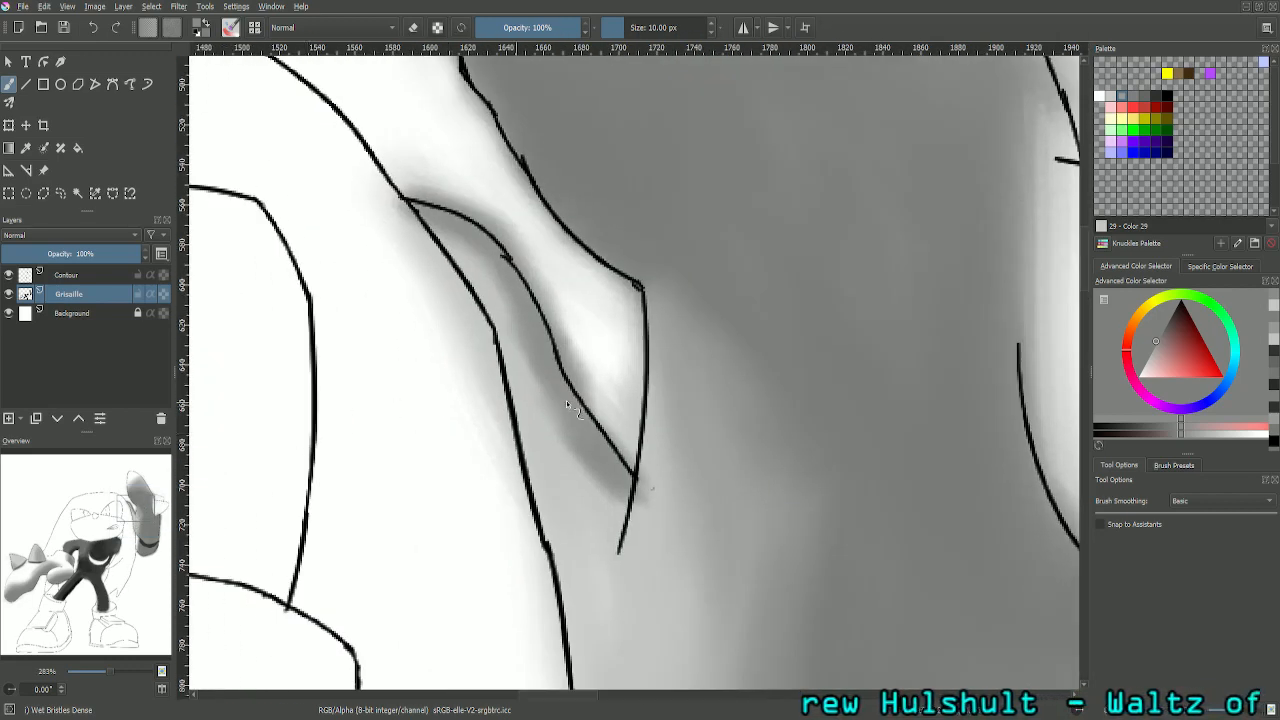
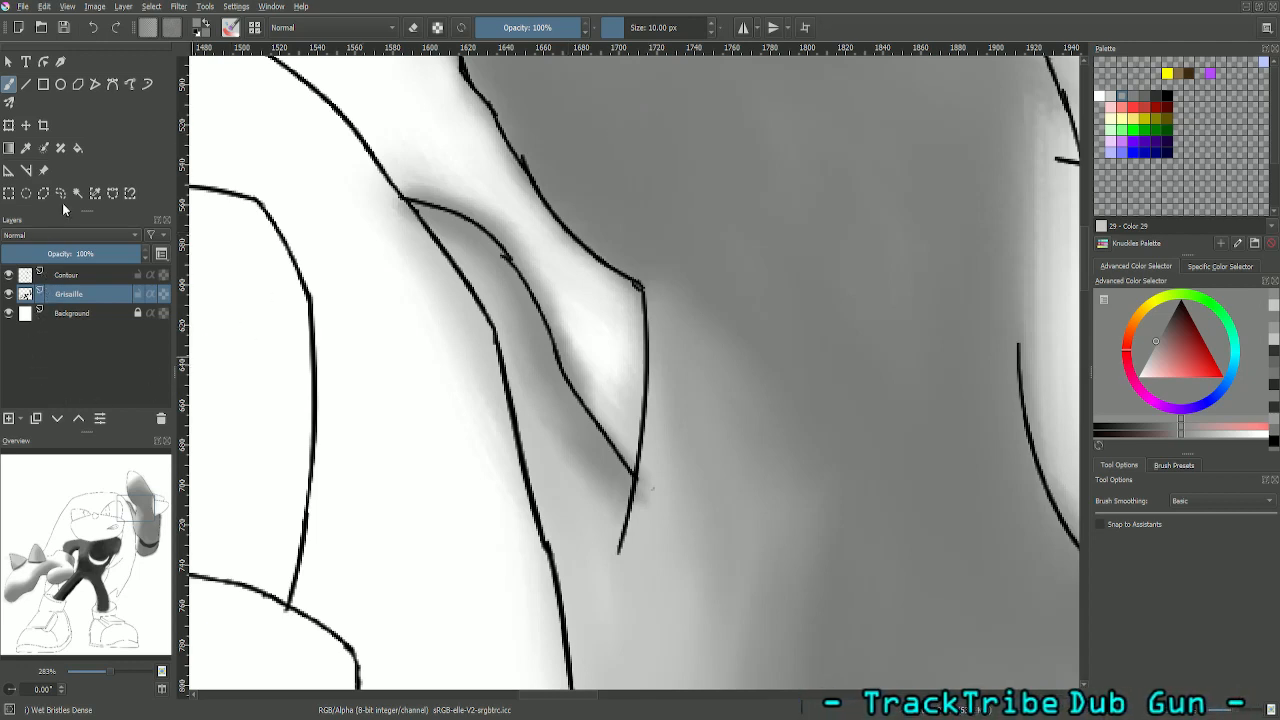
# - Sample the light grey (RGB 210) from the raised glove's lower left side for the brush
pyautogui.click(26, 147)
pyautogui.click(607, 592)
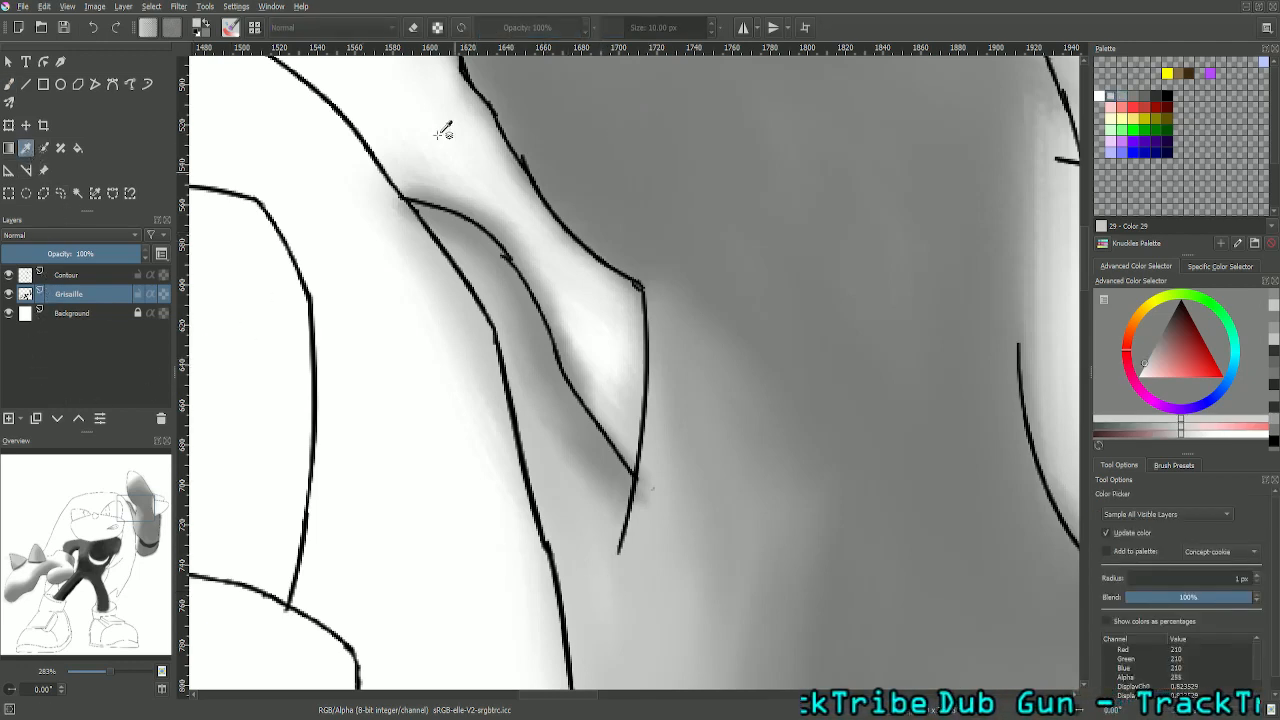
pyautogui.click(17, 85)
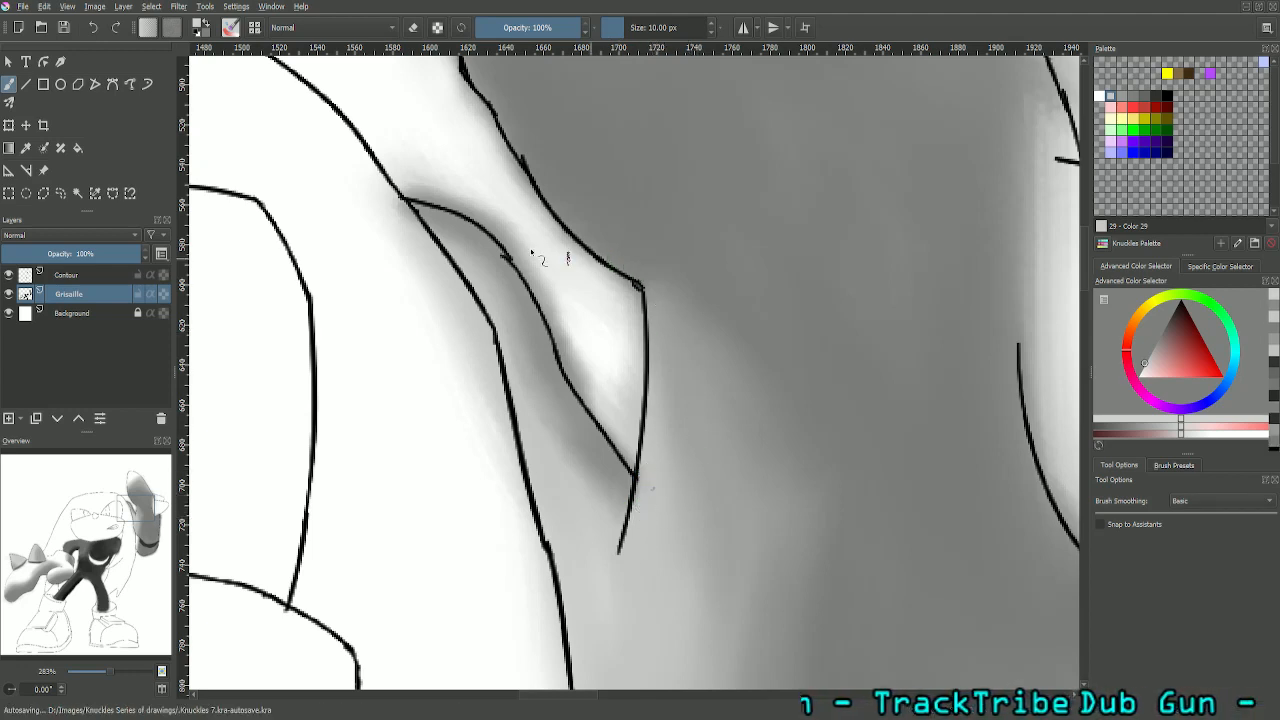
# - Switch the brush to erasing at 10 px and clean the grey overspill from the light area between the curved line and the glove outline
pyautogui.click(415, 28)
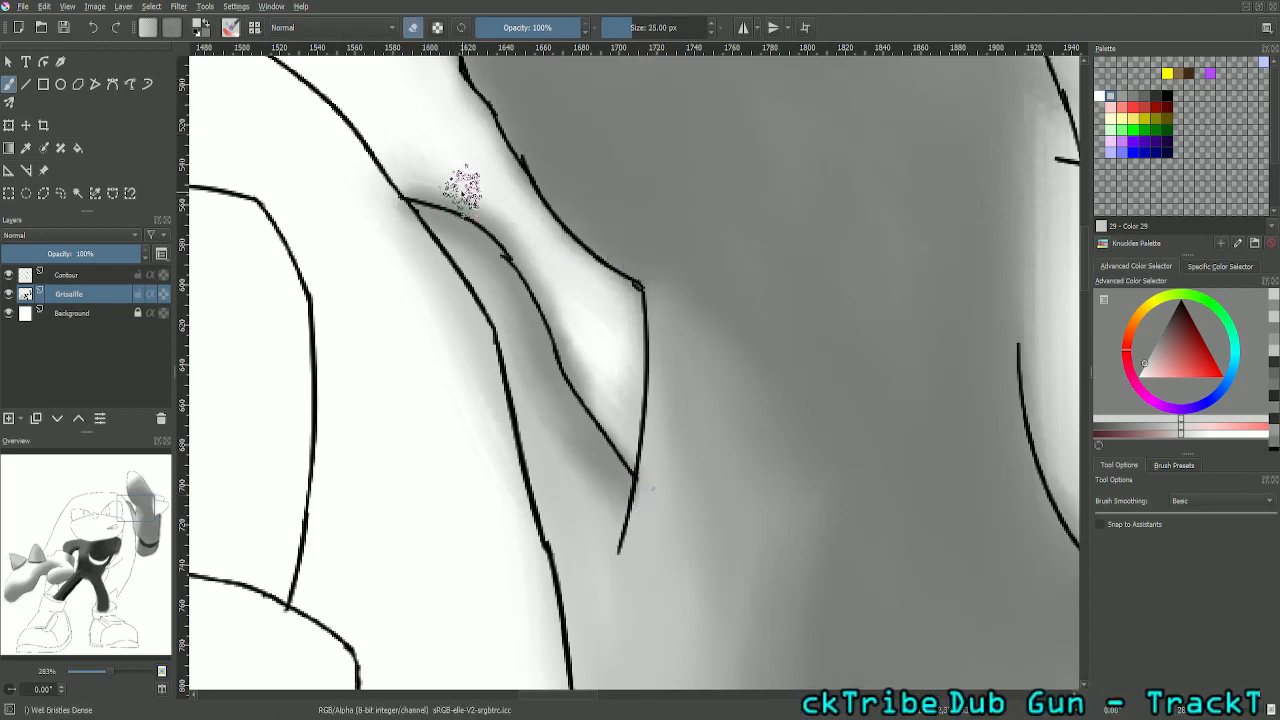
pyautogui.click(677, 29)
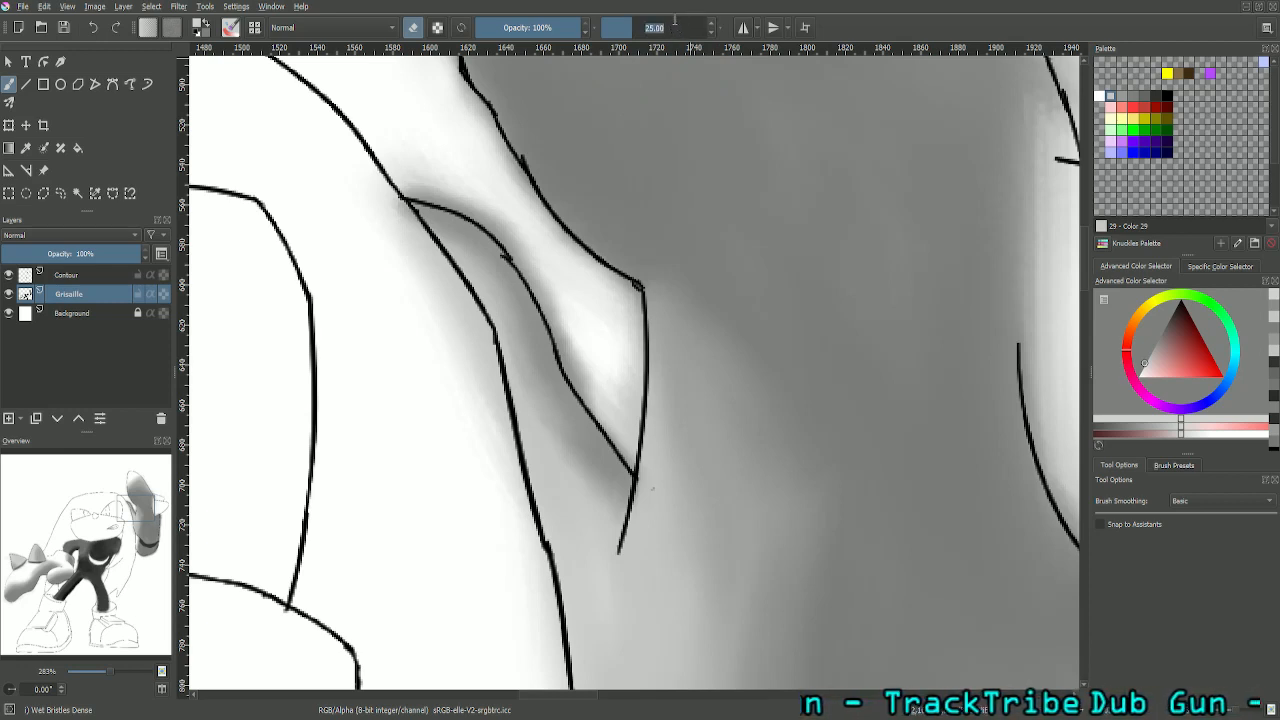
pyautogui.press('Return')
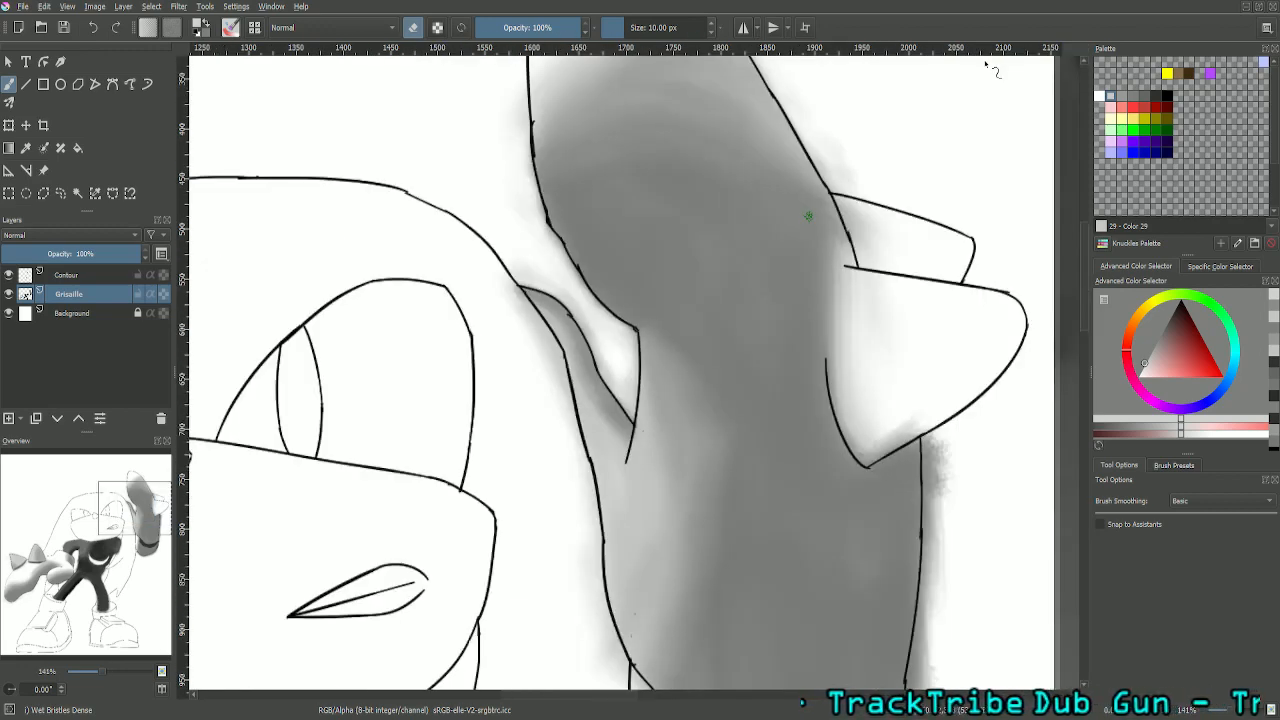
# - Set the eraser size to 25 px and erase the grey overspill outside the raised arm's right edge, below the spikes
pyautogui.hotkey('ctrl', '-')
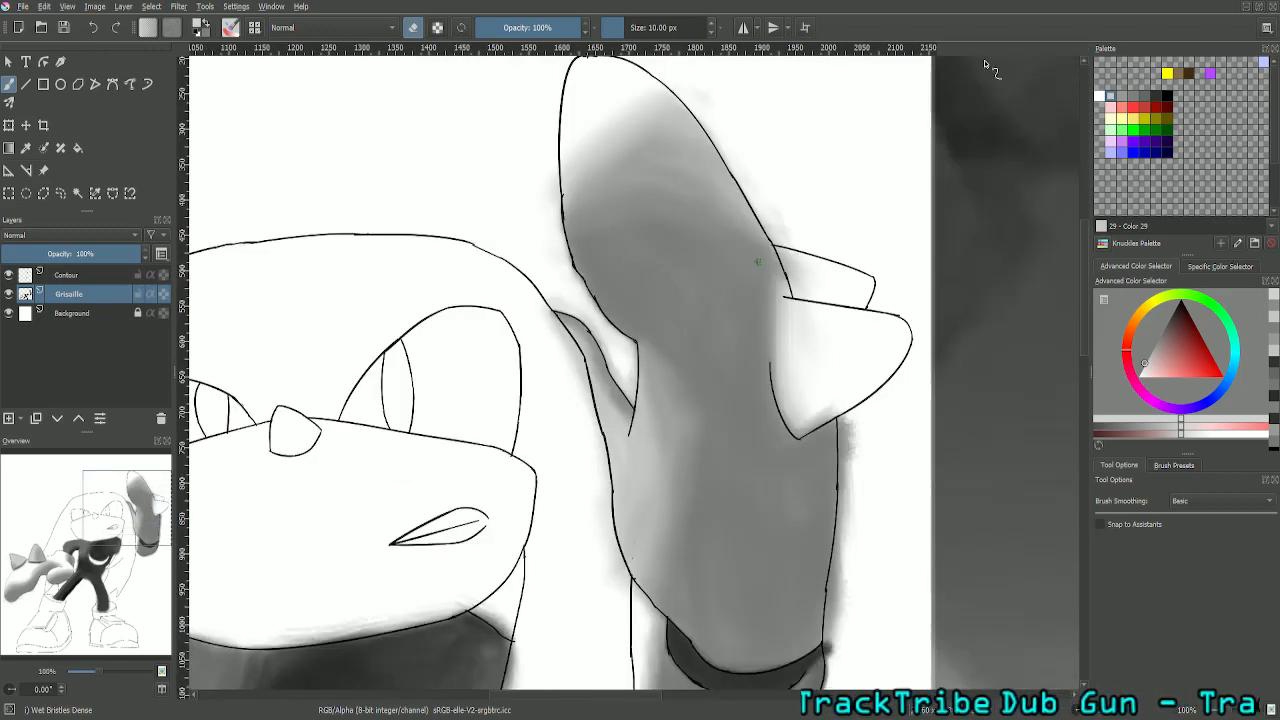
pyautogui.moveTo(145, 523); pyautogui.dragTo(170, 534)
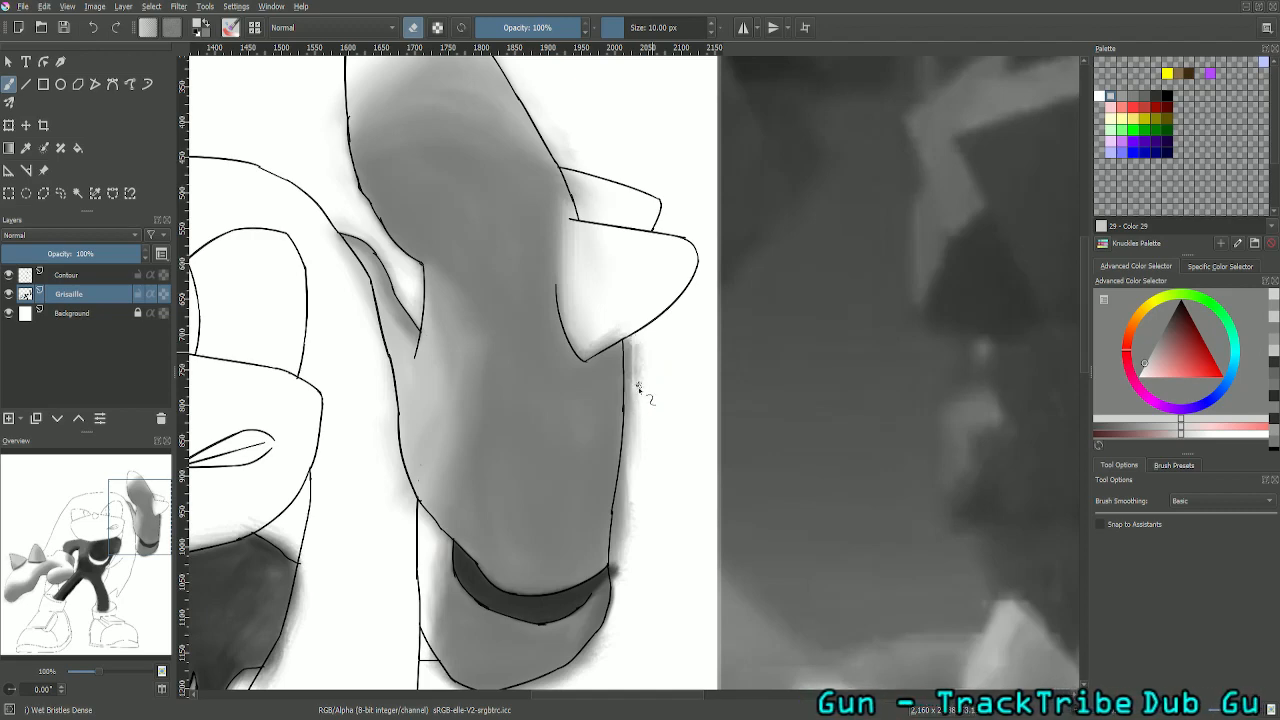
pyautogui.press('+')
pyautogui.press('+')
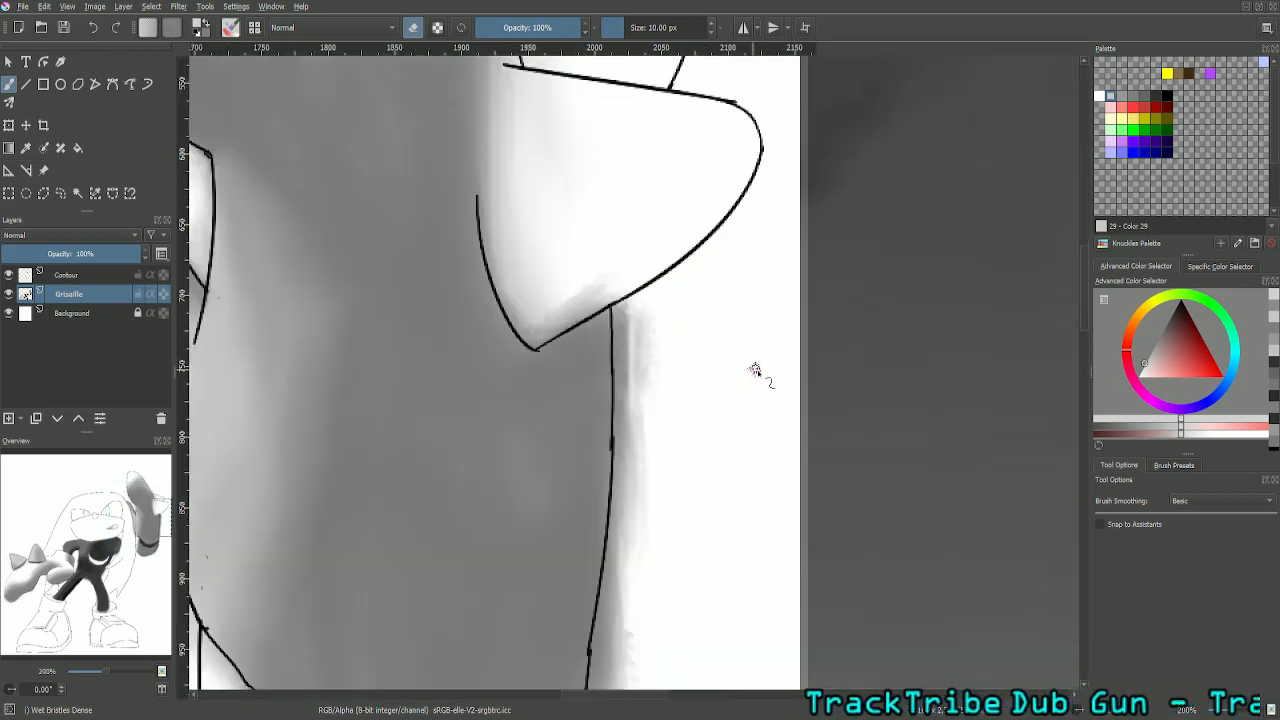
pyautogui.press('-')
pyautogui.press('-')
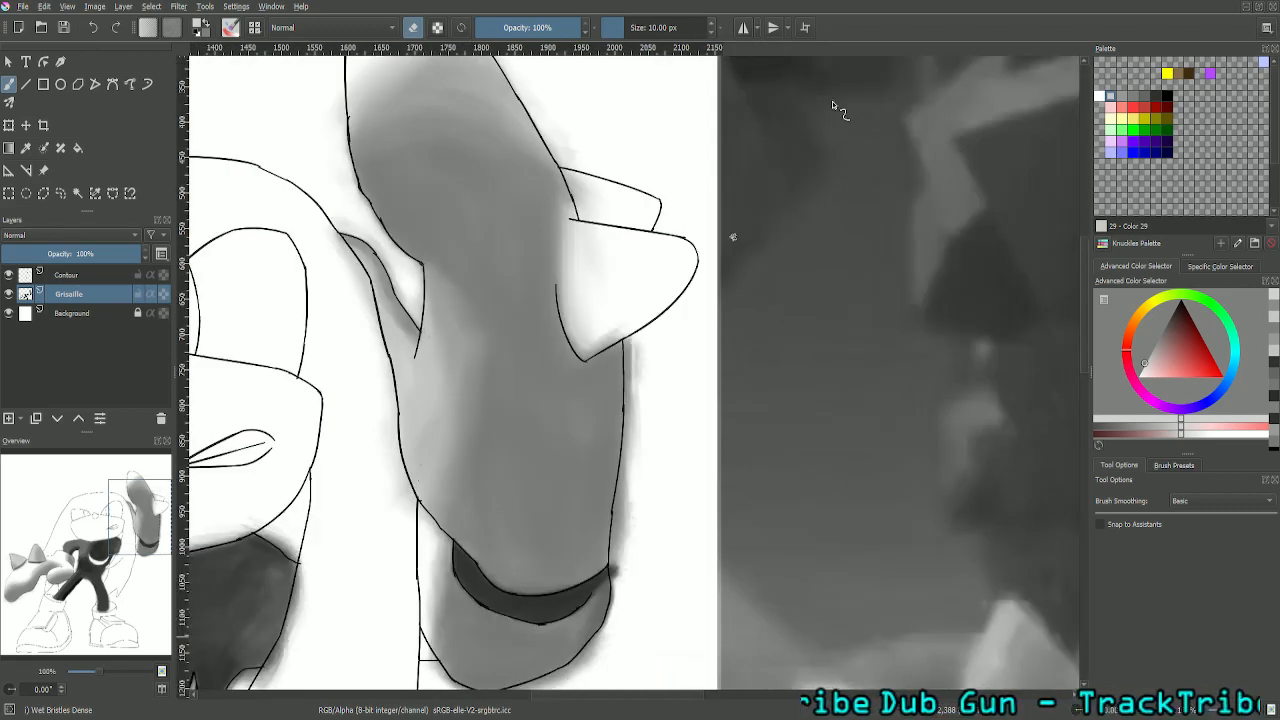
pyautogui.doubleClick(699, 27)
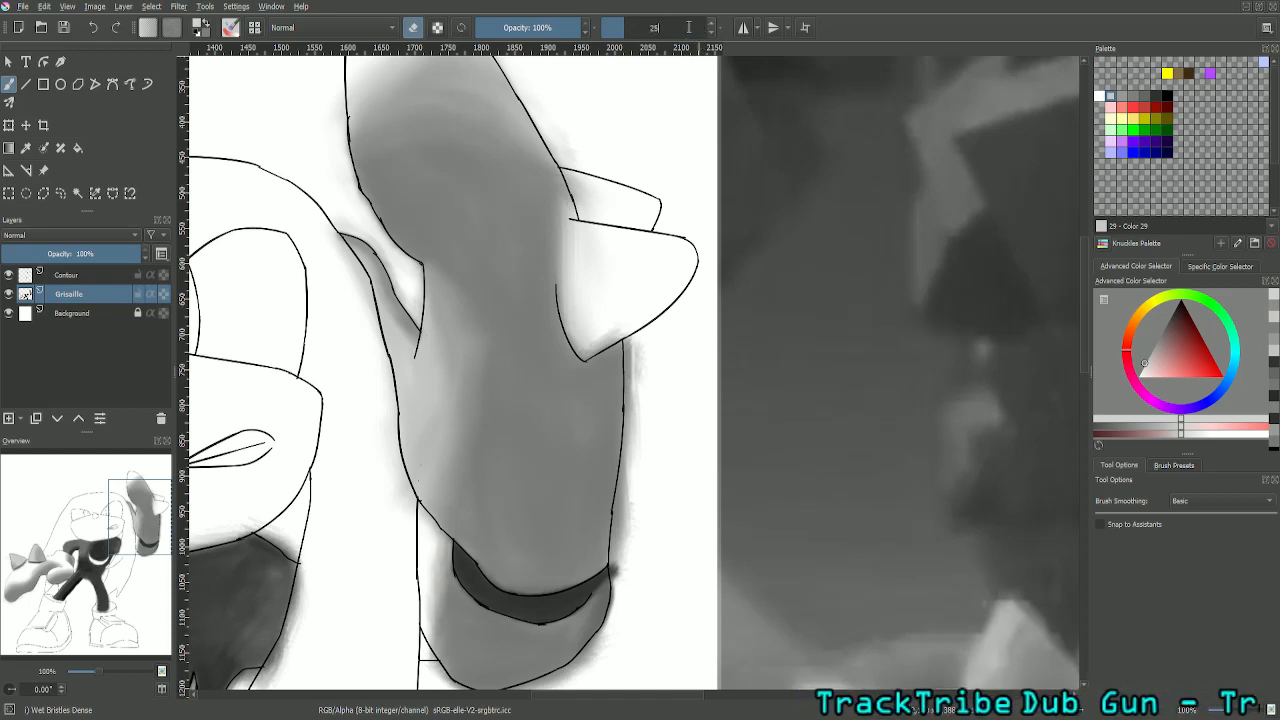
pyautogui.write('25')
pyautogui.press('Return')
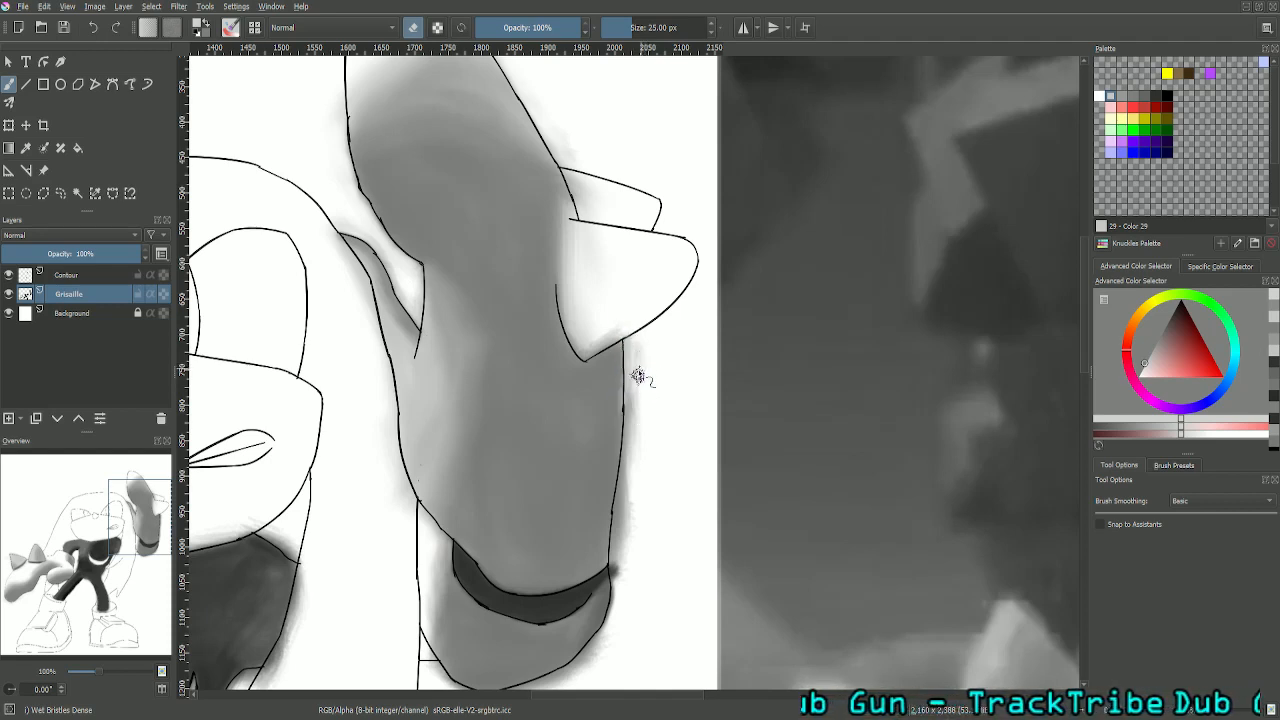
pyautogui.press('+')
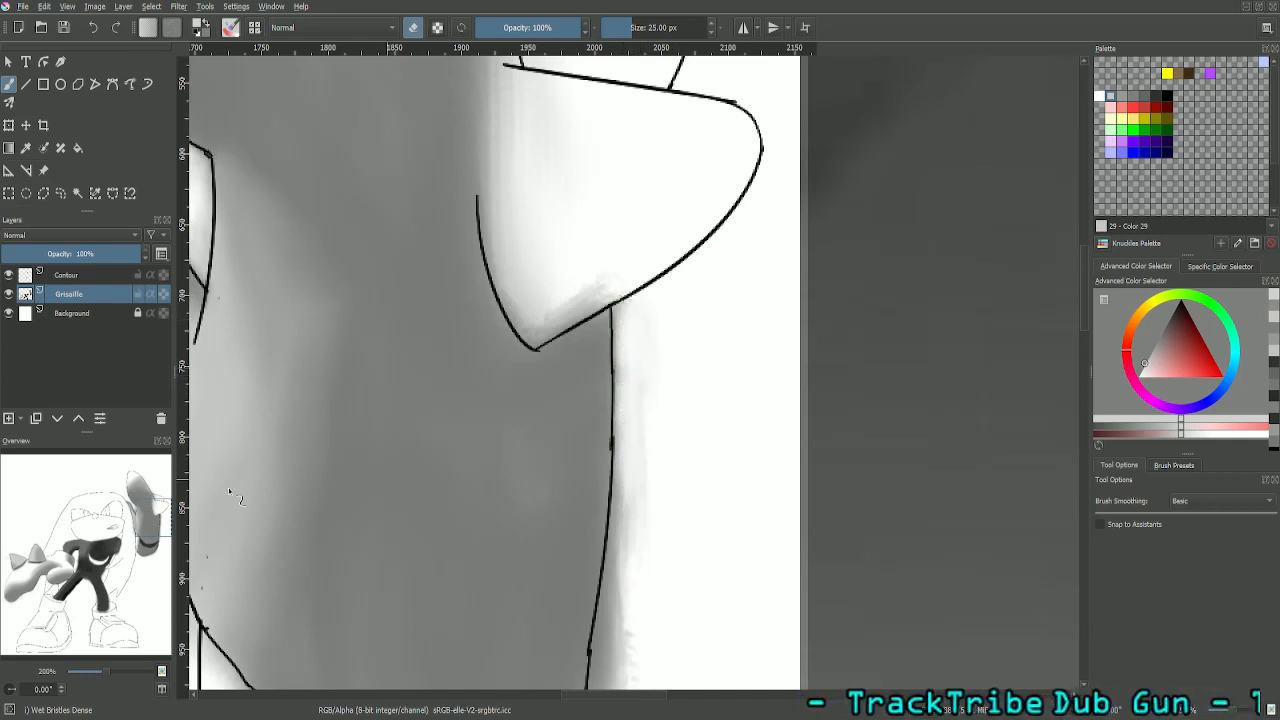
pyautogui.scroll(-5, 400, 420)
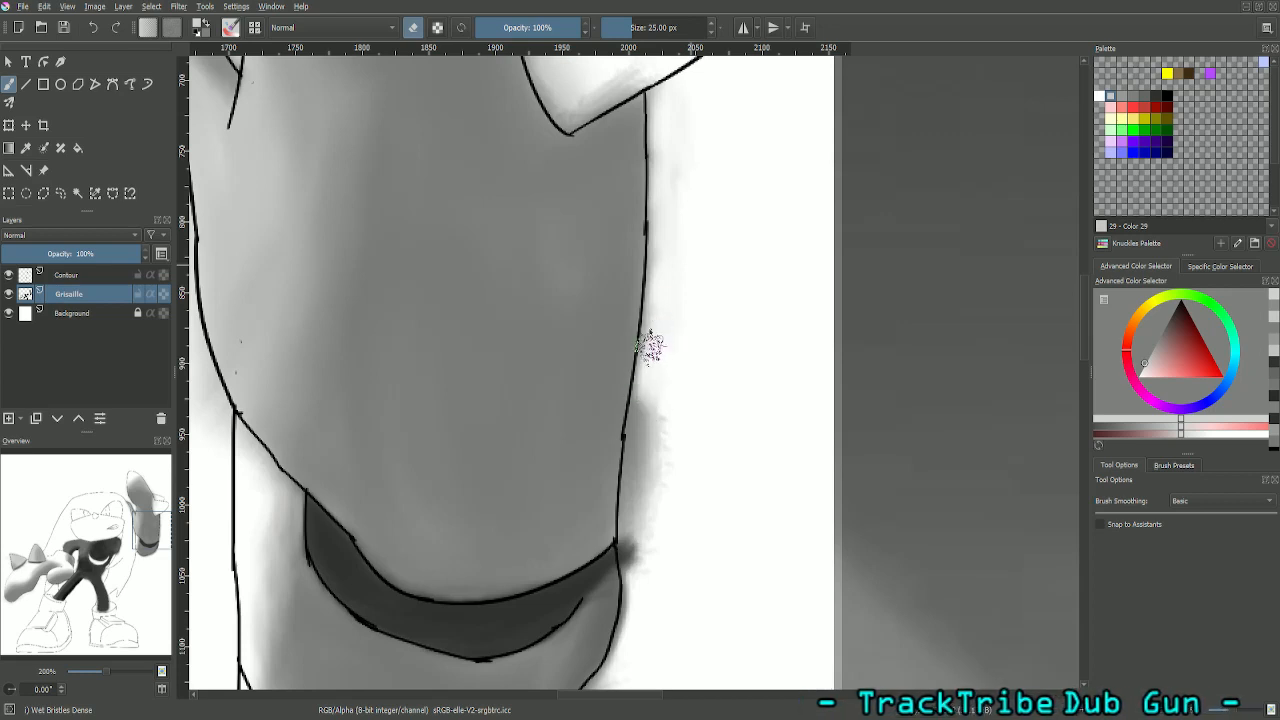
pyautogui.moveTo(650, 347)
pyautogui.mouseDown()
pyautogui.moveTo(635, 383)
pyautogui.moveTo(663, 415)
pyautogui.moveTo(638, 486)
pyautogui.moveTo(641, 567)
pyautogui.moveTo(635, 453)
pyautogui.moveTo(654, 375)
pyautogui.moveTo(657, 386)
pyautogui.mouseUp()
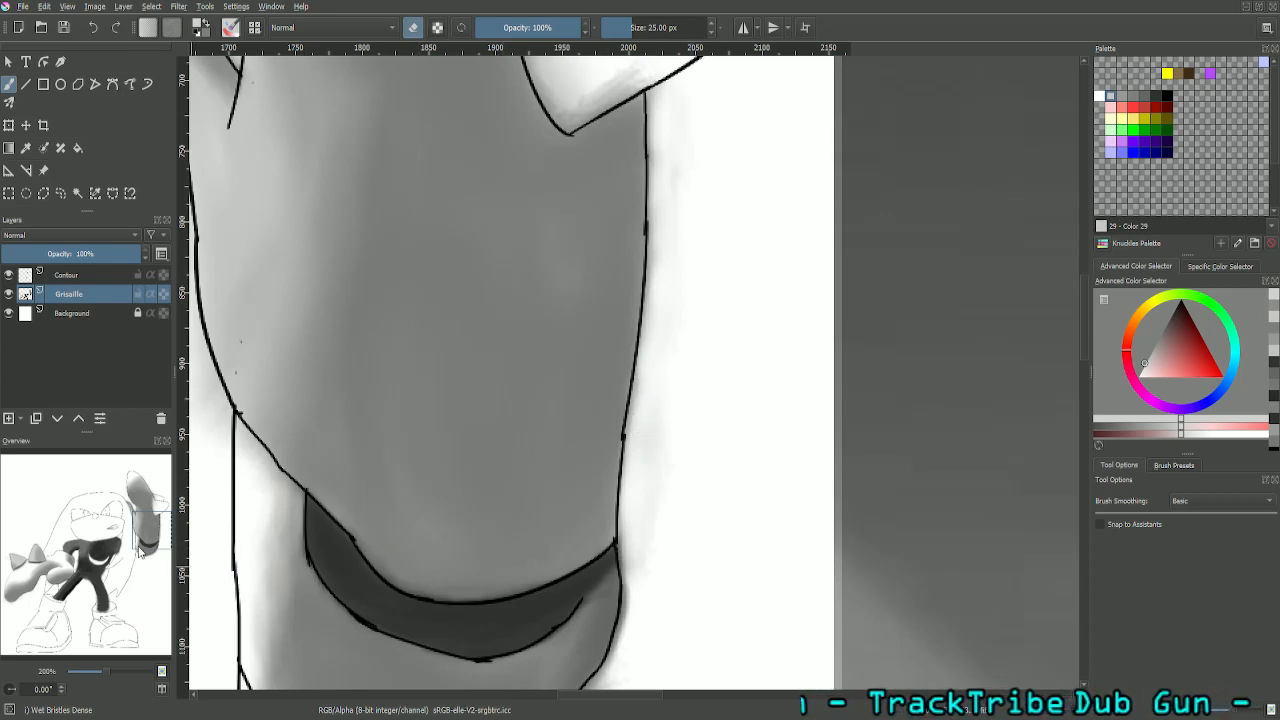
# - Erase the grey overspill around the rounded cuff below the dark band of the raised arm
pyautogui.moveTo(144, 522); pyautogui.dragTo(149, 540)
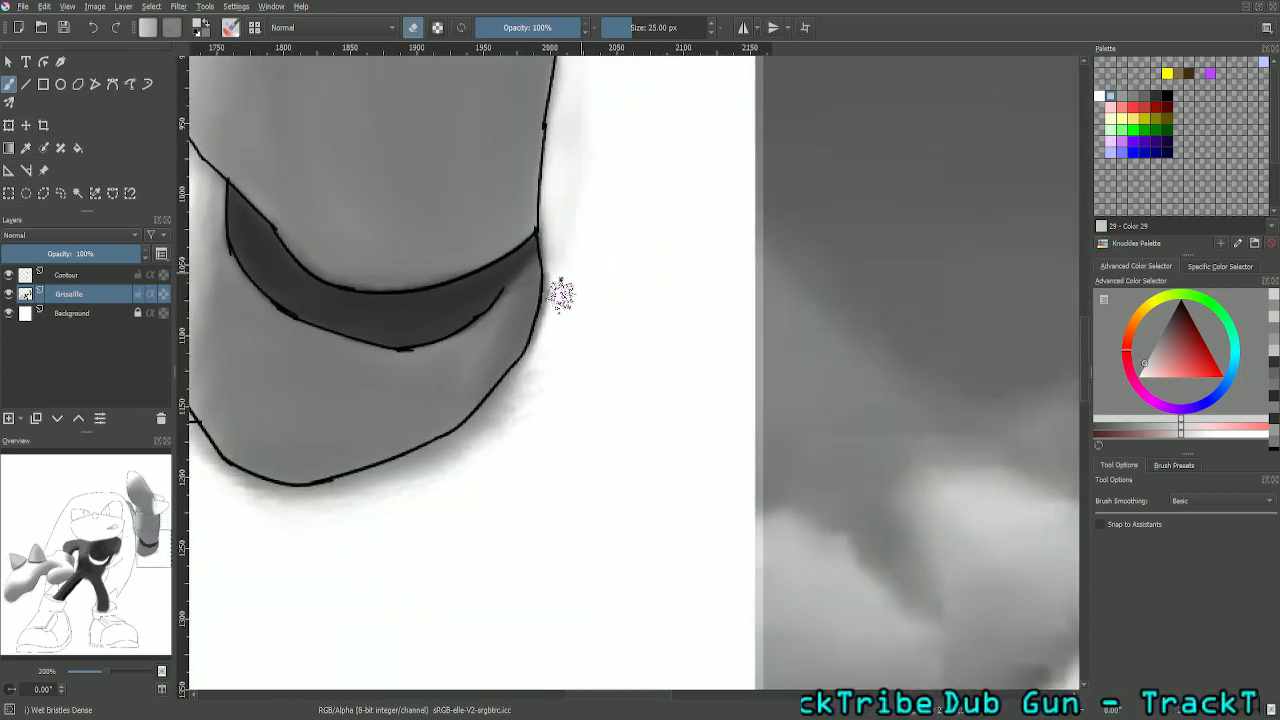
pyautogui.moveTo(562, 296)
pyautogui.mouseDown()
pyautogui.moveTo(513, 415)
pyautogui.moveTo(531, 388)
pyautogui.moveTo(489, 407)
pyautogui.moveTo(483, 435)
pyautogui.moveTo(437, 473)
pyautogui.moveTo(341, 491)
pyautogui.moveTo(424, 456)
pyautogui.moveTo(441, 456)
pyautogui.moveTo(286, 510)
pyautogui.moveTo(343, 491)
pyautogui.mouseUp()
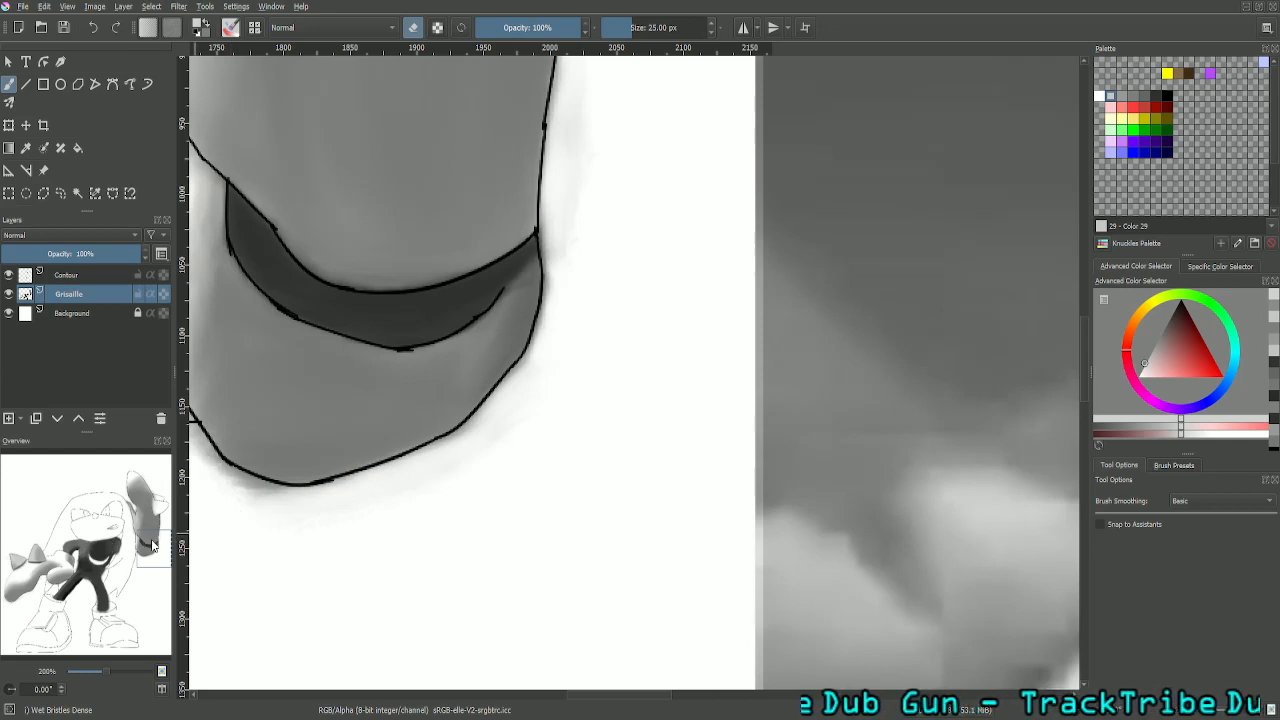
pyautogui.moveTo(153, 546); pyautogui.dragTo(131, 544)
pyautogui.moveTo(589, 535)
pyautogui.mouseDown()
pyautogui.moveTo(548, 495)
pyautogui.moveTo(546, 483)
pyautogui.moveTo(576, 504)
pyautogui.moveTo(527, 450)
pyautogui.mouseUp()
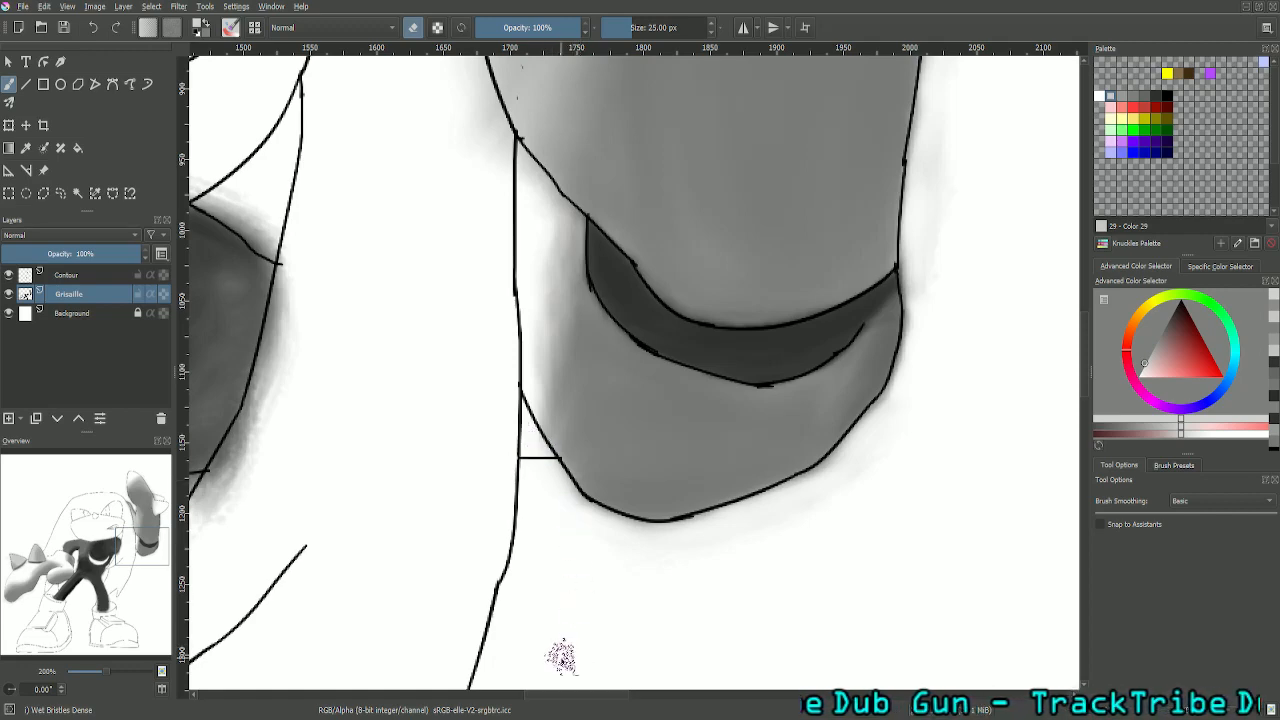
# - Save the drawing with the whole figure in view beside the reference
pyautogui.press('-')
pyautogui.press('-')
pyautogui.press('-')
pyautogui.press('-')
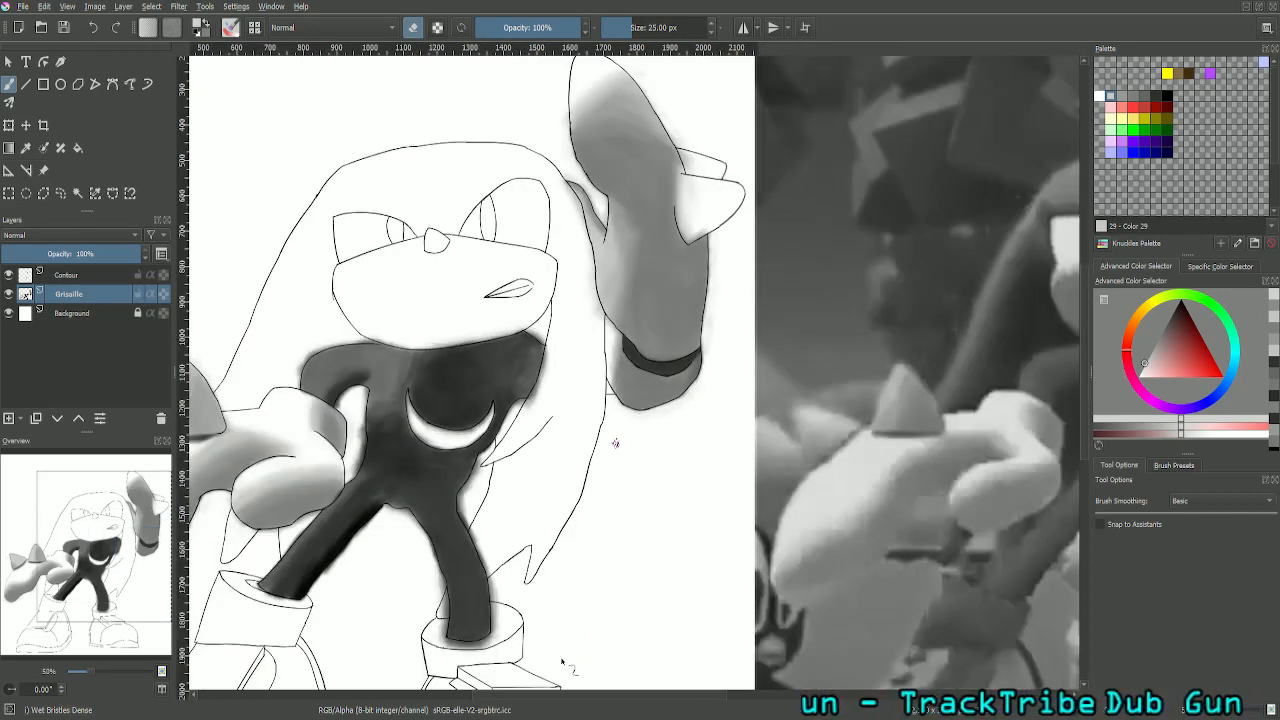
pyautogui.press('-')
pyautogui.moveTo(108, 528)
pyautogui.mouseDown()
pyautogui.moveTo(135, 536)
pyautogui.moveTo(120, 512)
pyautogui.mouseUp()
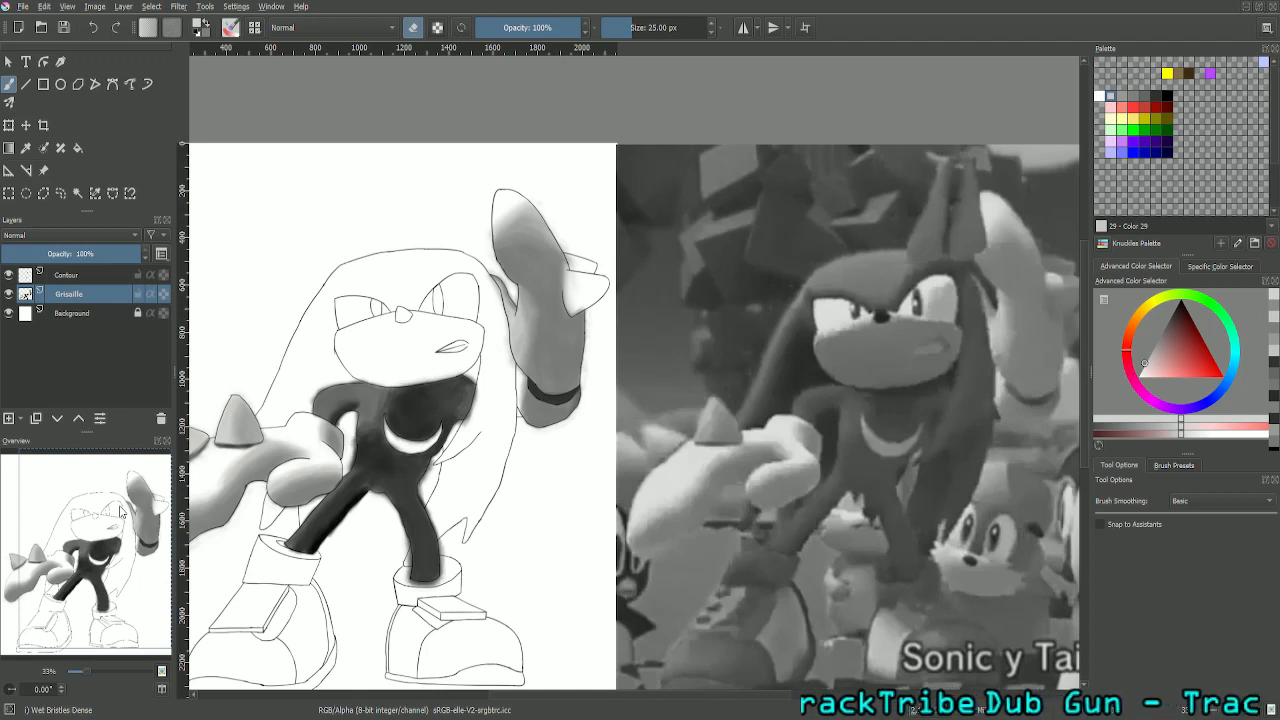
pyautogui.hotkey('ctrl', 's')
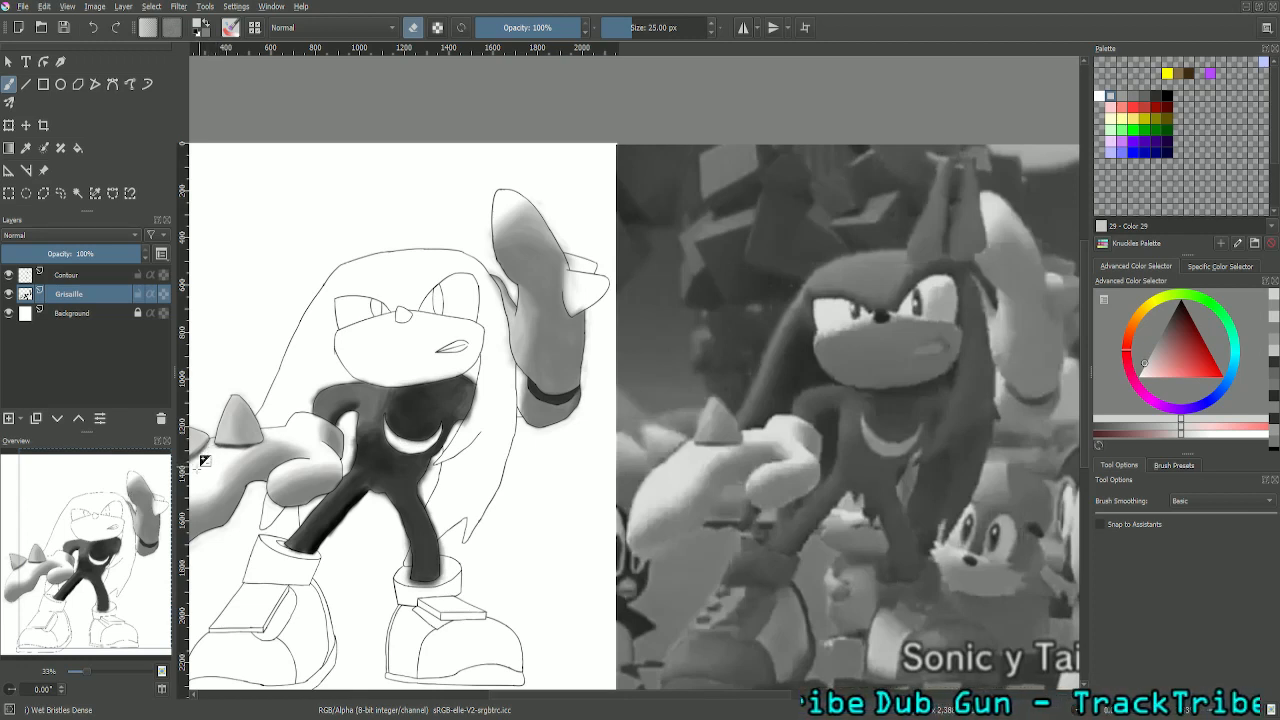
# - Examine the raised glove's cleaned edges up close and compare the whole figure with the reference
pyautogui.moveTo(120, 550); pyautogui.dragTo(101, 528)
pyautogui.hotkey('ctrl', '+')
pyautogui.hotkey('ctrl', '+')
pyautogui.hotkey('ctrl', '+')
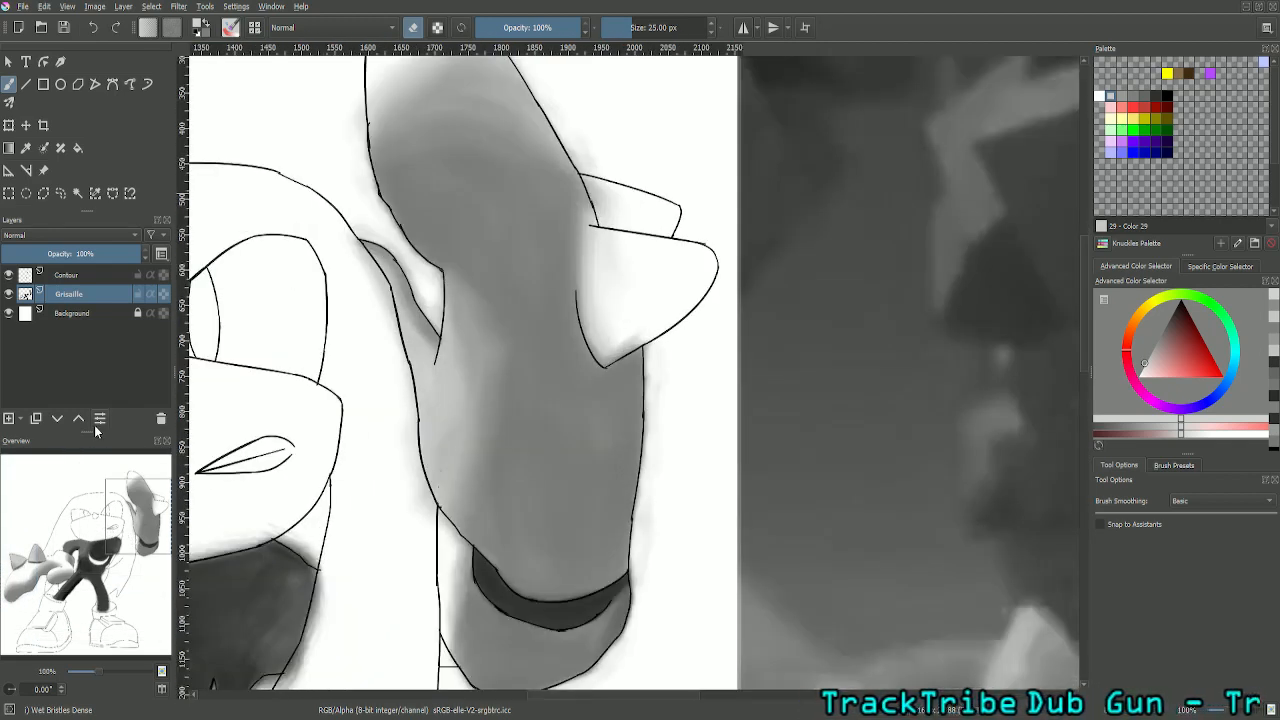
pyautogui.hotkey('ctrl', '-')
pyautogui.hotkey('ctrl', '-')
pyautogui.hotkey('ctrl', '-')
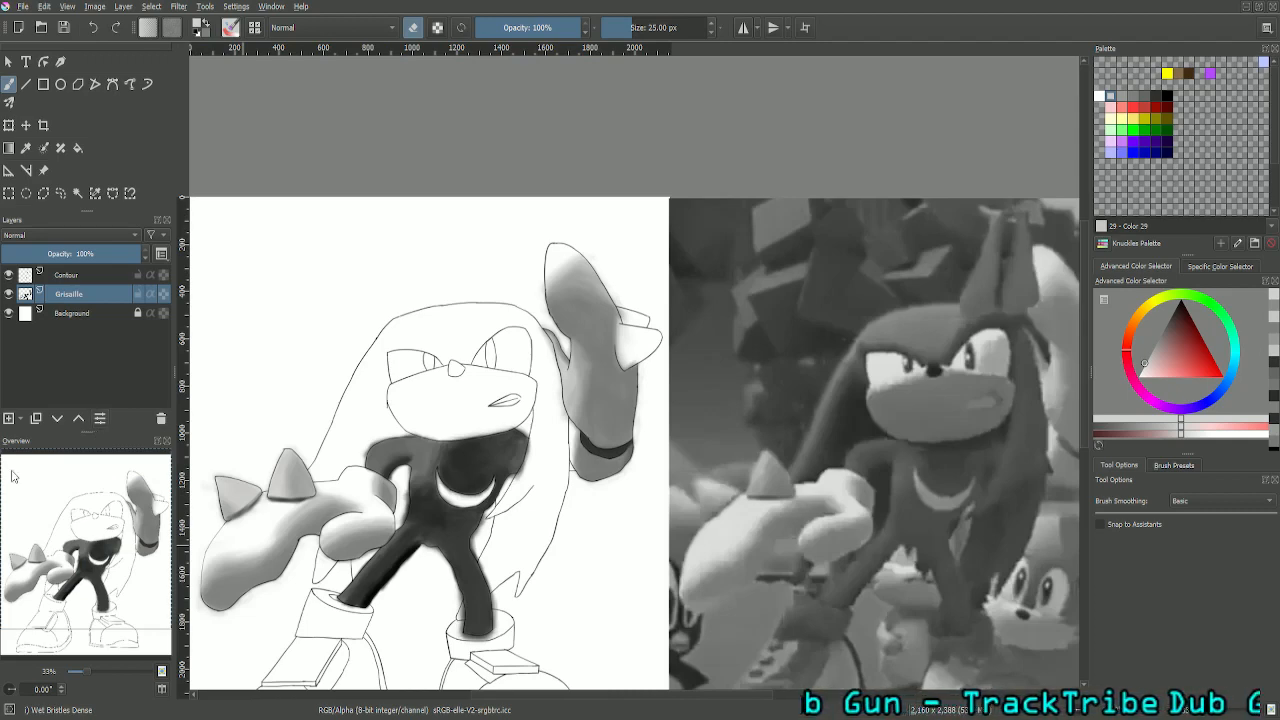
# - Sample the dark grey (RGB 99) beside the raised glove's spike in the reference image and return to painting
pyautogui.moveTo(93, 532); pyautogui.dragTo(146, 520)
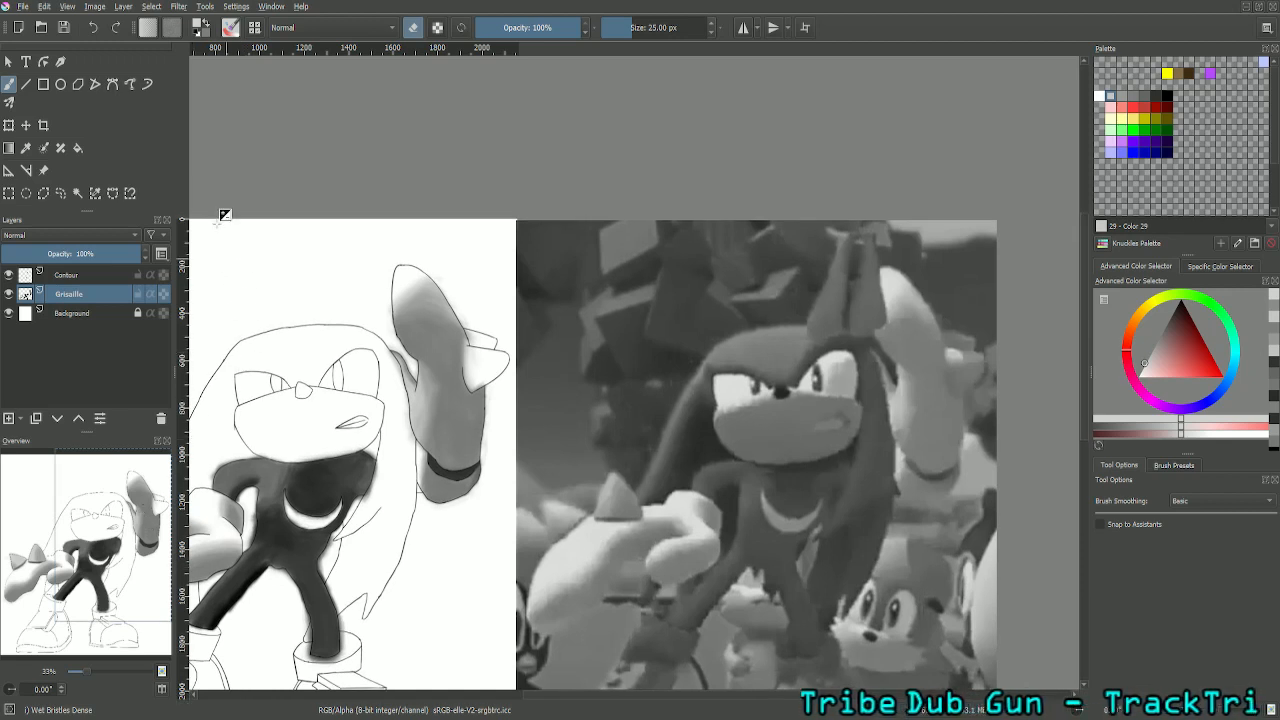
pyautogui.click(26, 147)
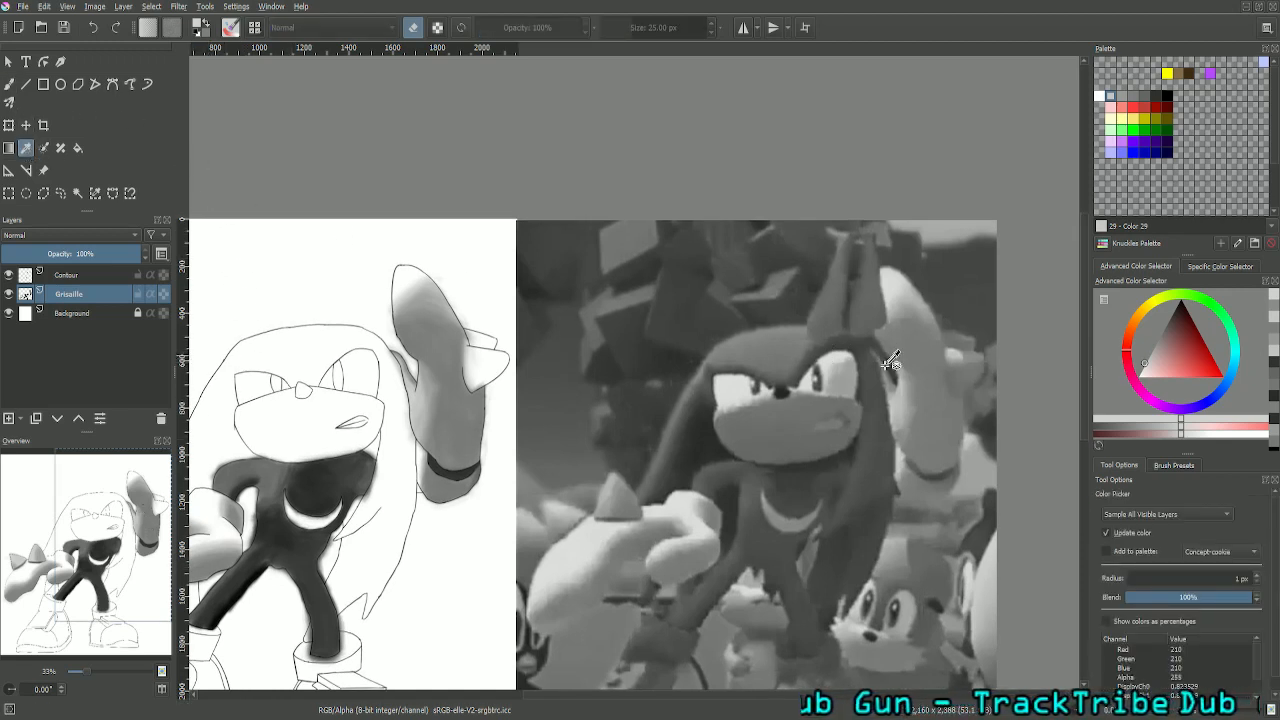
pyautogui.click(958, 388)
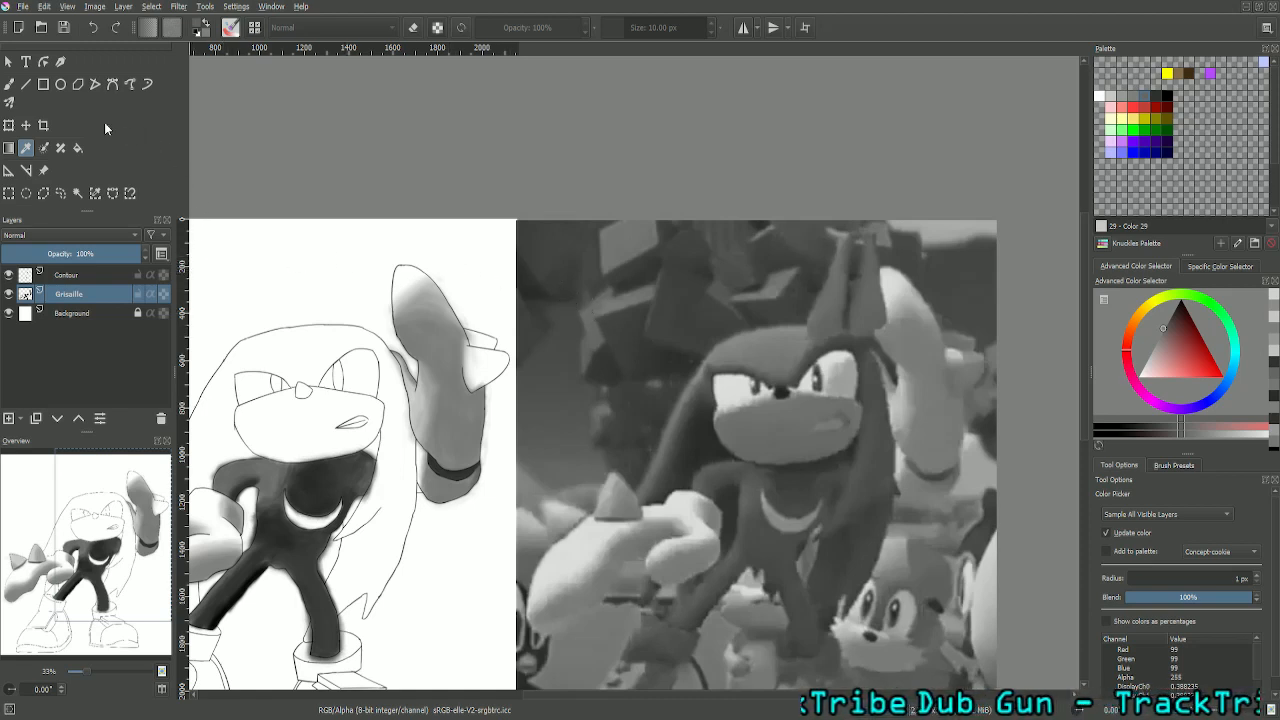
pyautogui.click(9, 84)
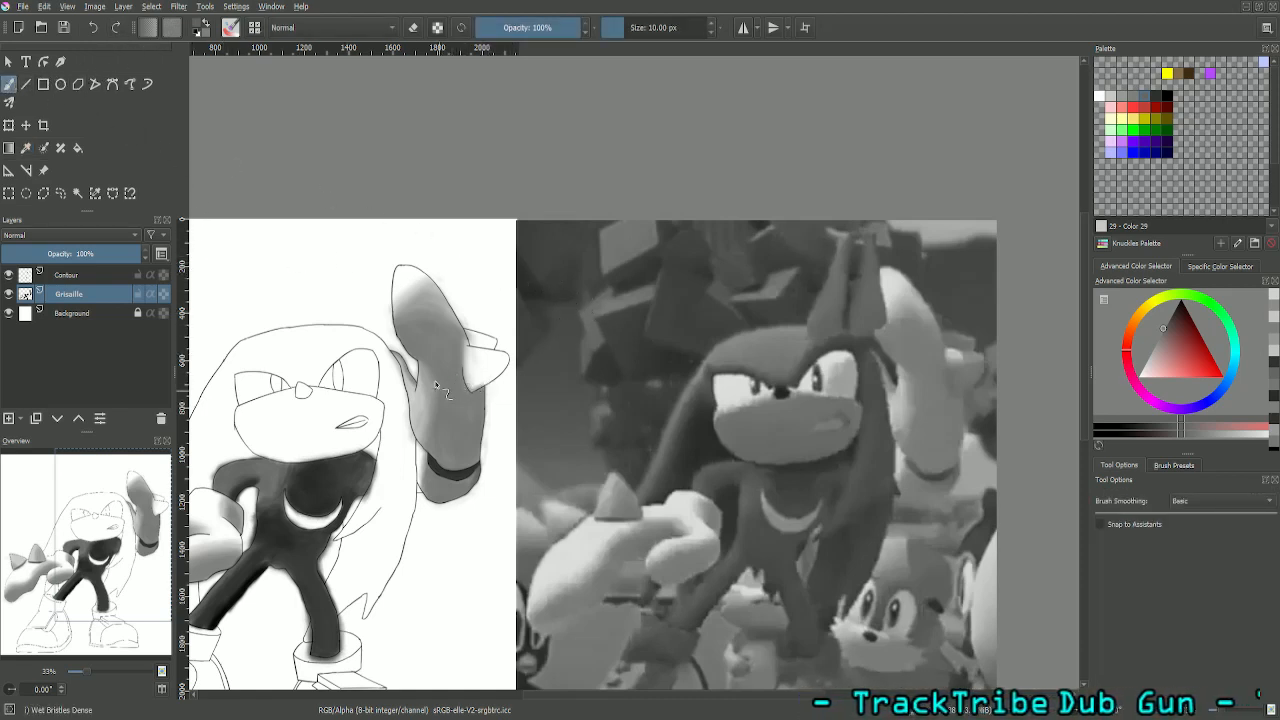
# - Set the brush size to 25 px and paint a mid grey from the palette onto the raised glove's larger spike
pyautogui.doubleClick(660, 16)
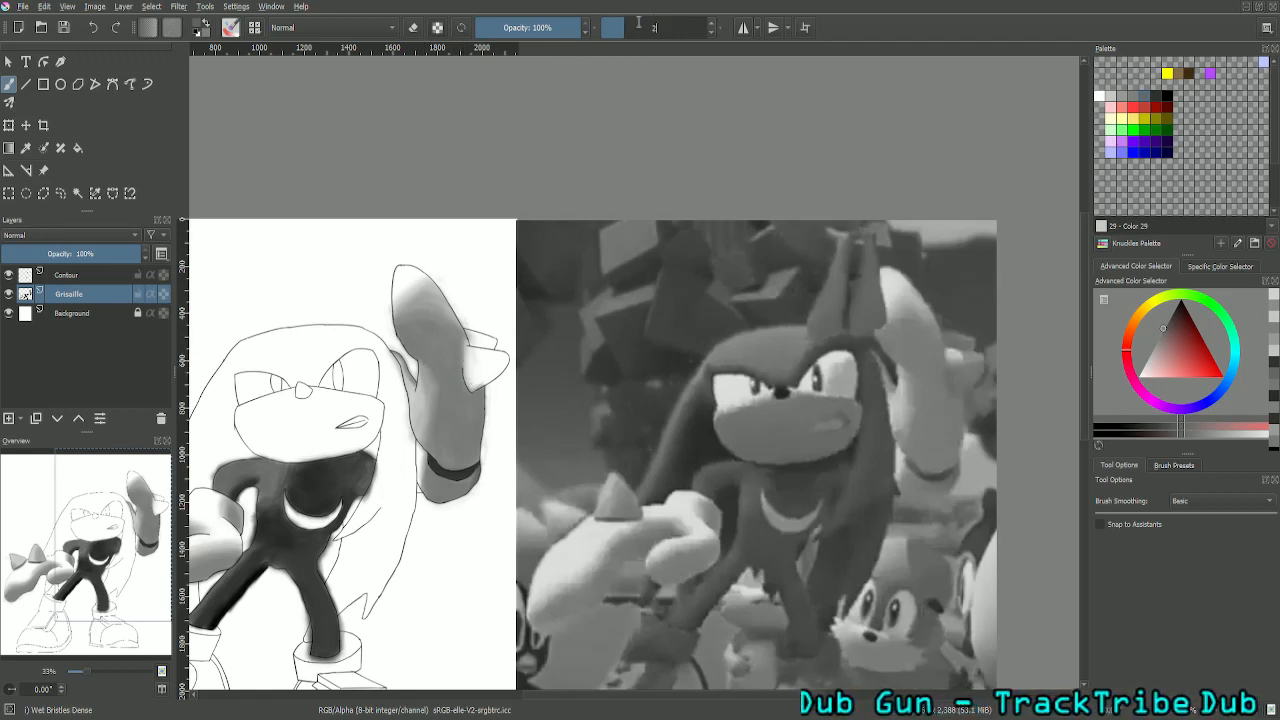
pyautogui.write('25')
pyautogui.press('Return')
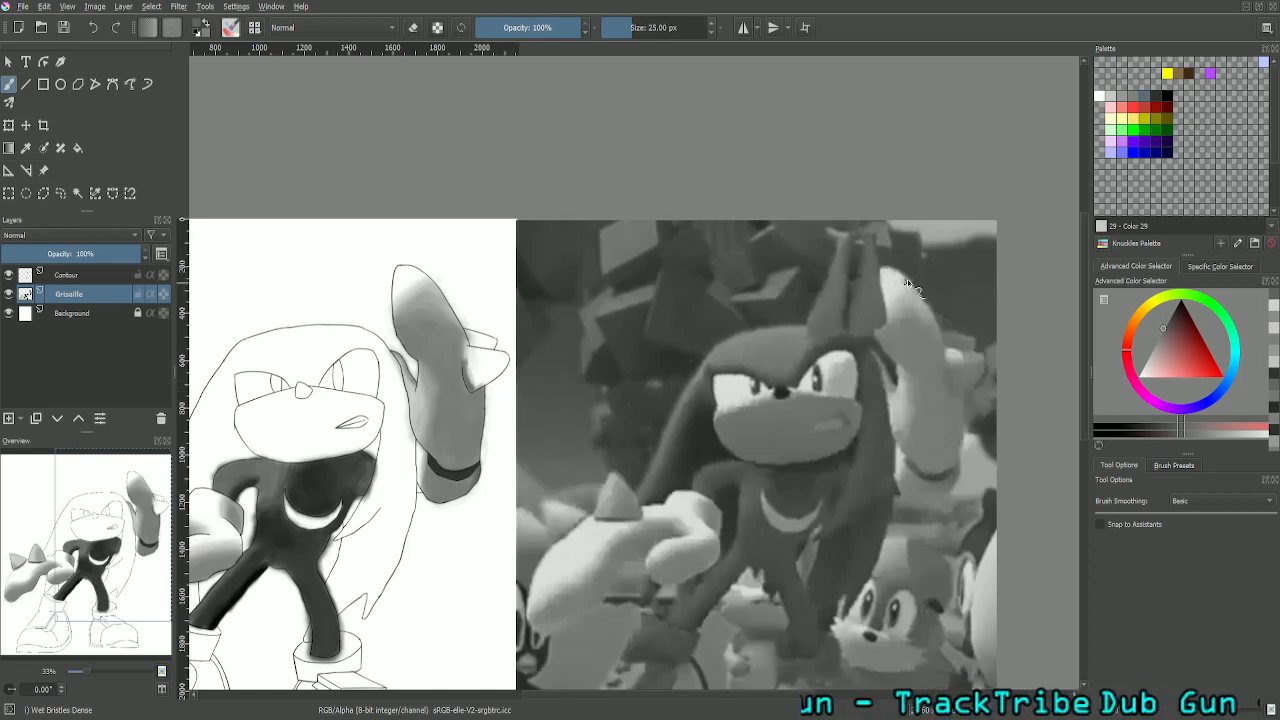
pyautogui.click(1137, 102)
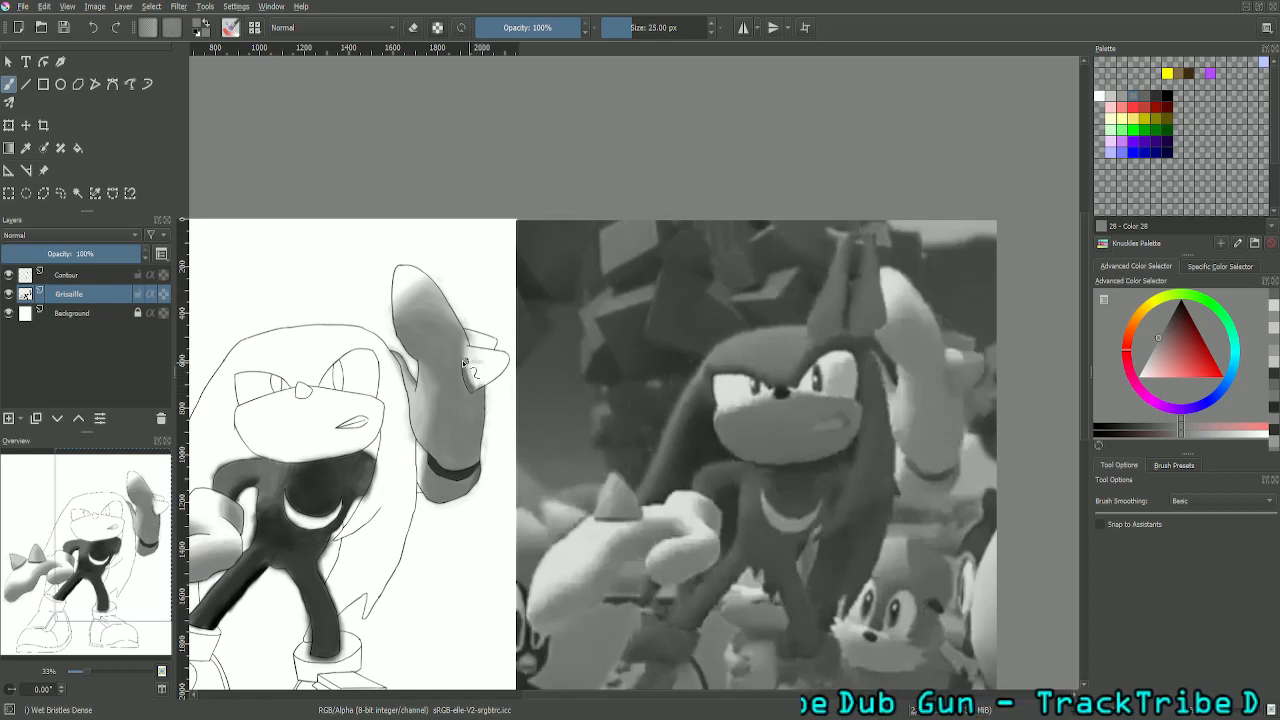
pyautogui.moveTo(484, 362)
pyautogui.mouseDown()
pyautogui.moveTo(466, 372)
pyautogui.moveTo(500, 360)
pyautogui.moveTo(489, 365)
pyautogui.mouseUp()
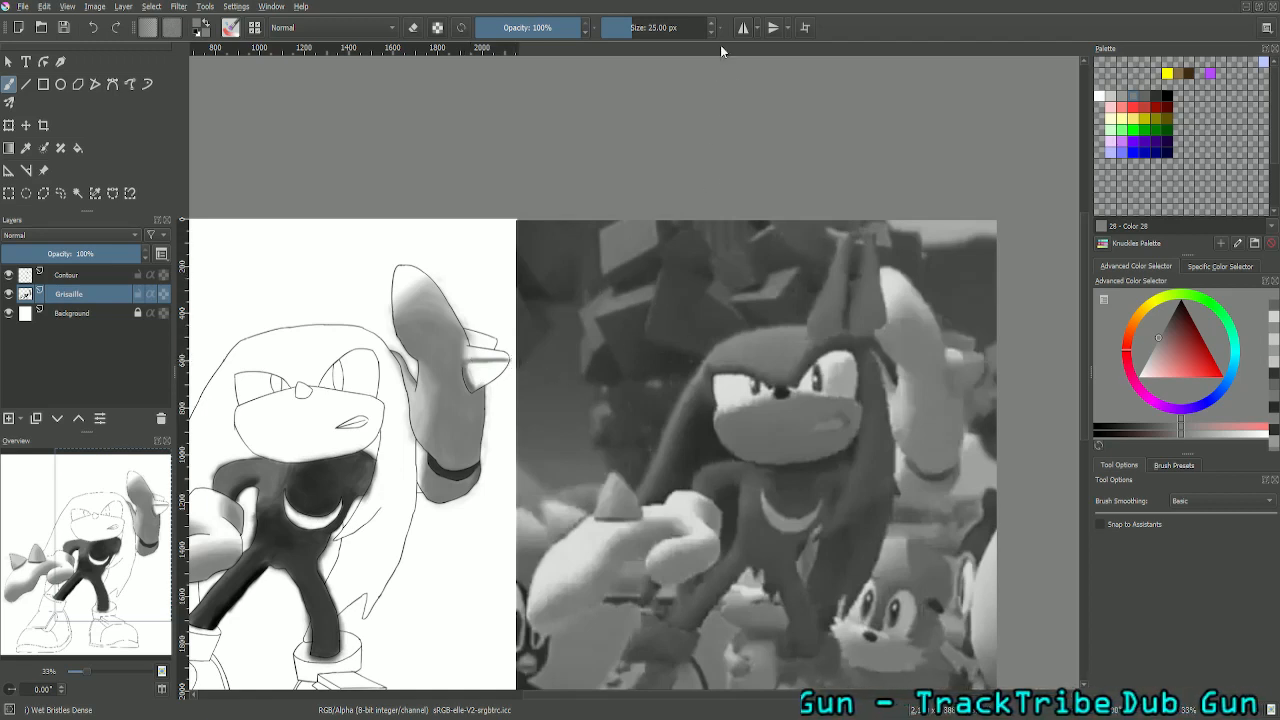
# - Set the brush size to 50 px for shading the raised glove's spikes
pyautogui.click(659, 21)
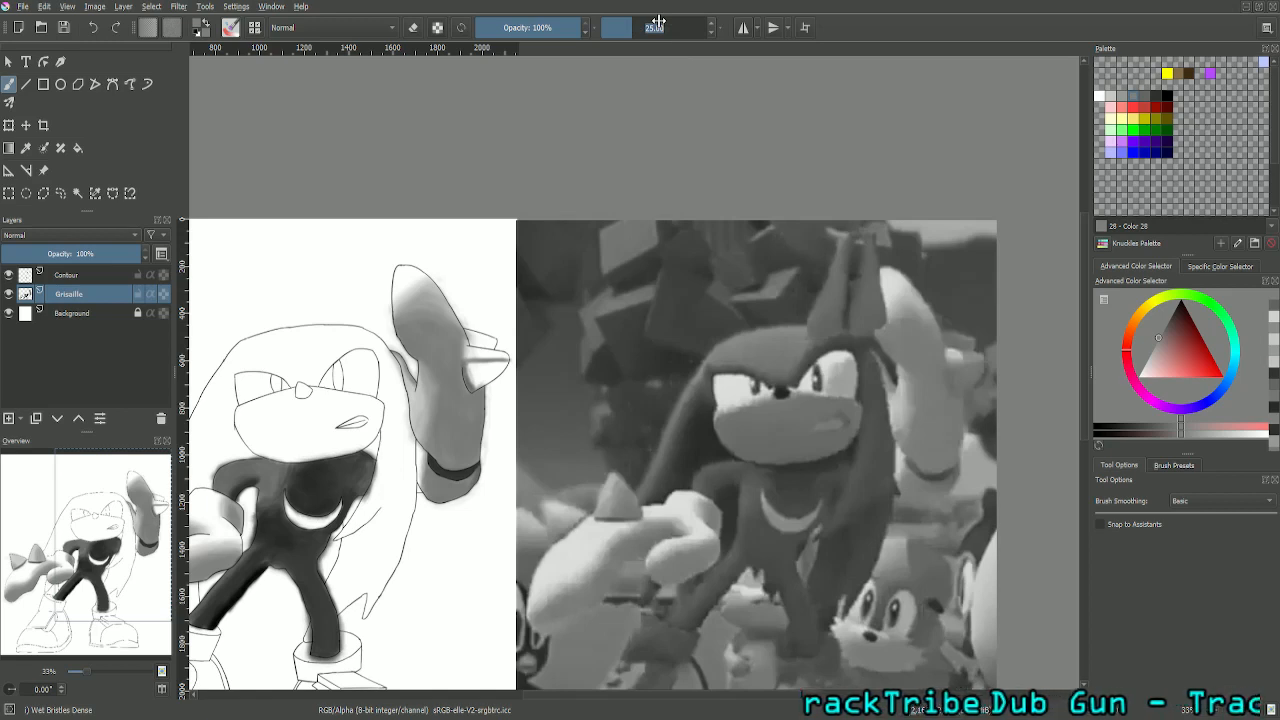
pyautogui.write('50')
pyautogui.press('Return')
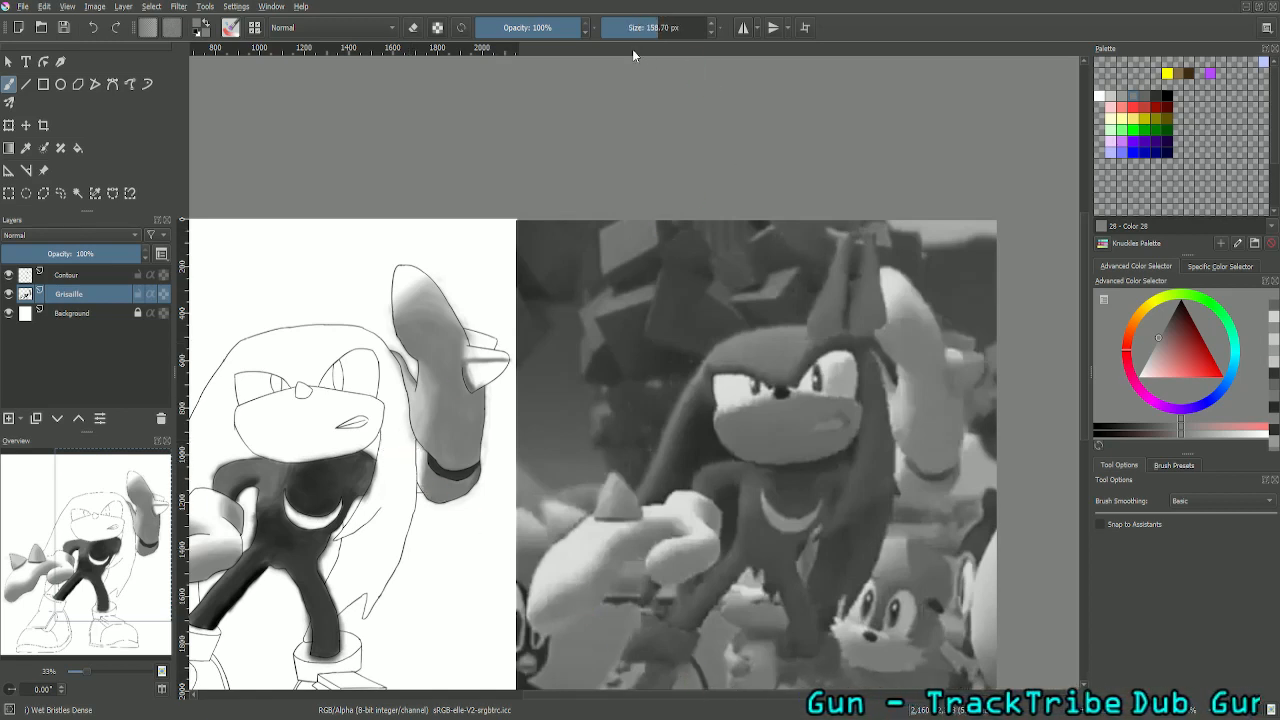
pyautogui.doubleClick(643, 33)
pyautogui.write('50')
pyautogui.press('Return')
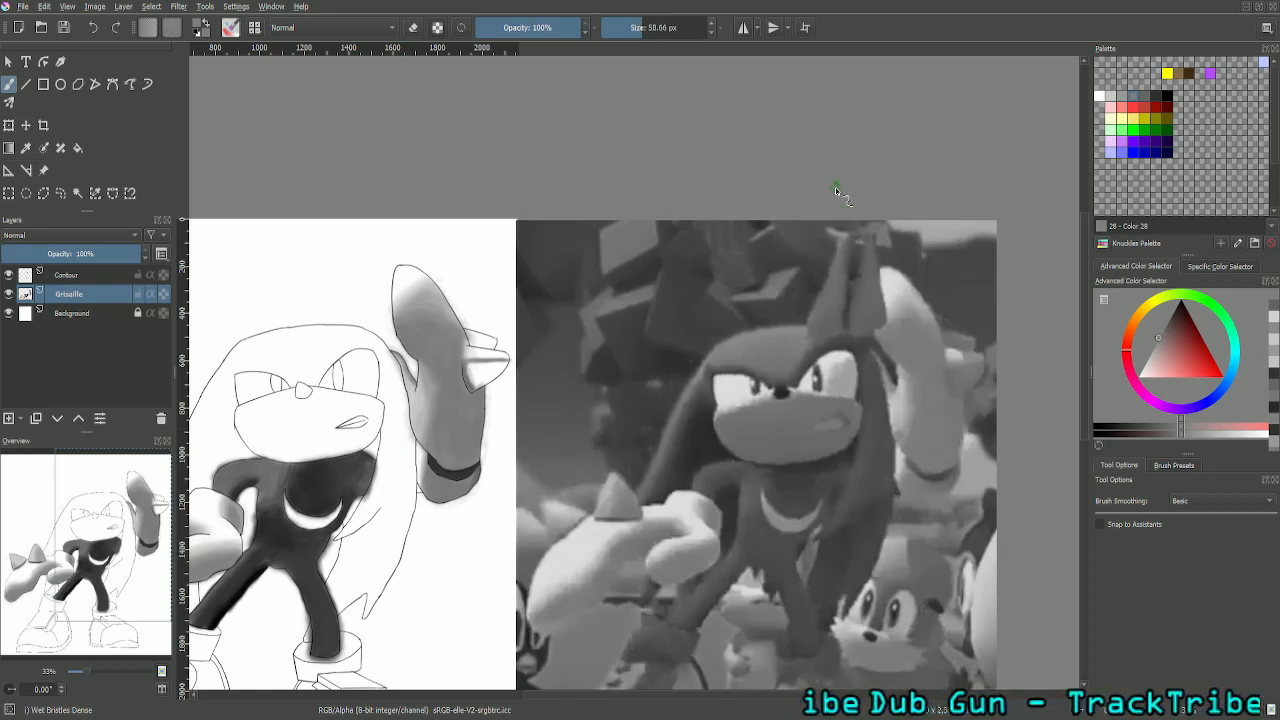
pyautogui.doubleClick(661, 24)
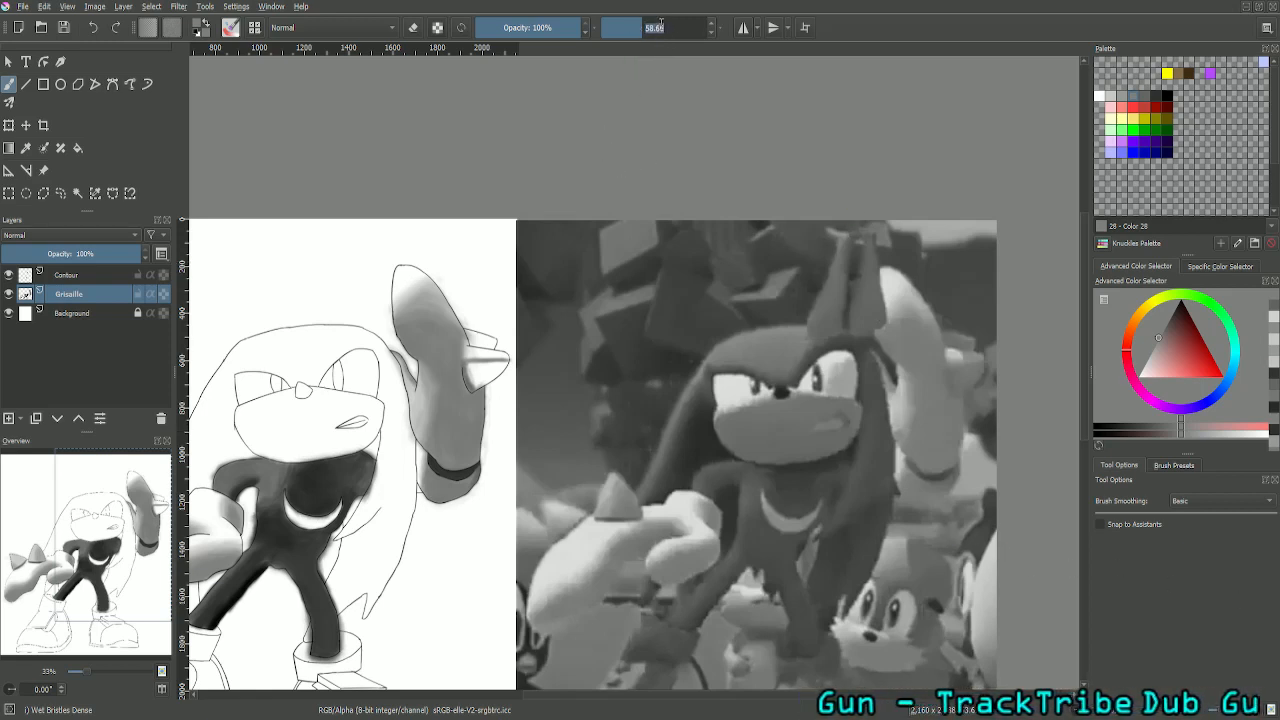
pyautogui.write('50')
pyautogui.press('Return')
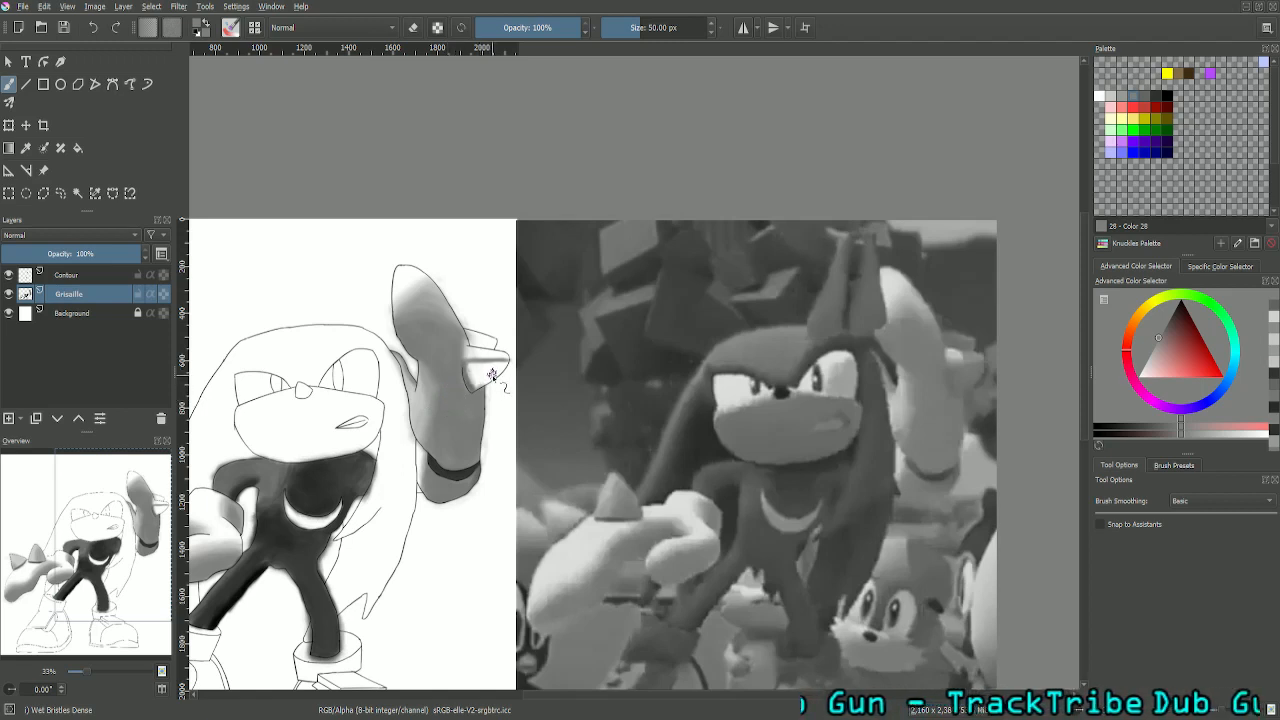
# - Fill the lower face of the raised glove's larger spike with mid grey using the 50 px brush
pyautogui.moveTo(490, 380)
pyautogui.mouseDown()
pyautogui.moveTo(508, 370)
pyautogui.moveTo(476, 390)
pyautogui.moveTo(490, 368)
pyautogui.moveTo(481, 377)
pyautogui.moveTo(512, 366)
pyautogui.moveTo(479, 390)
pyautogui.mouseUp()
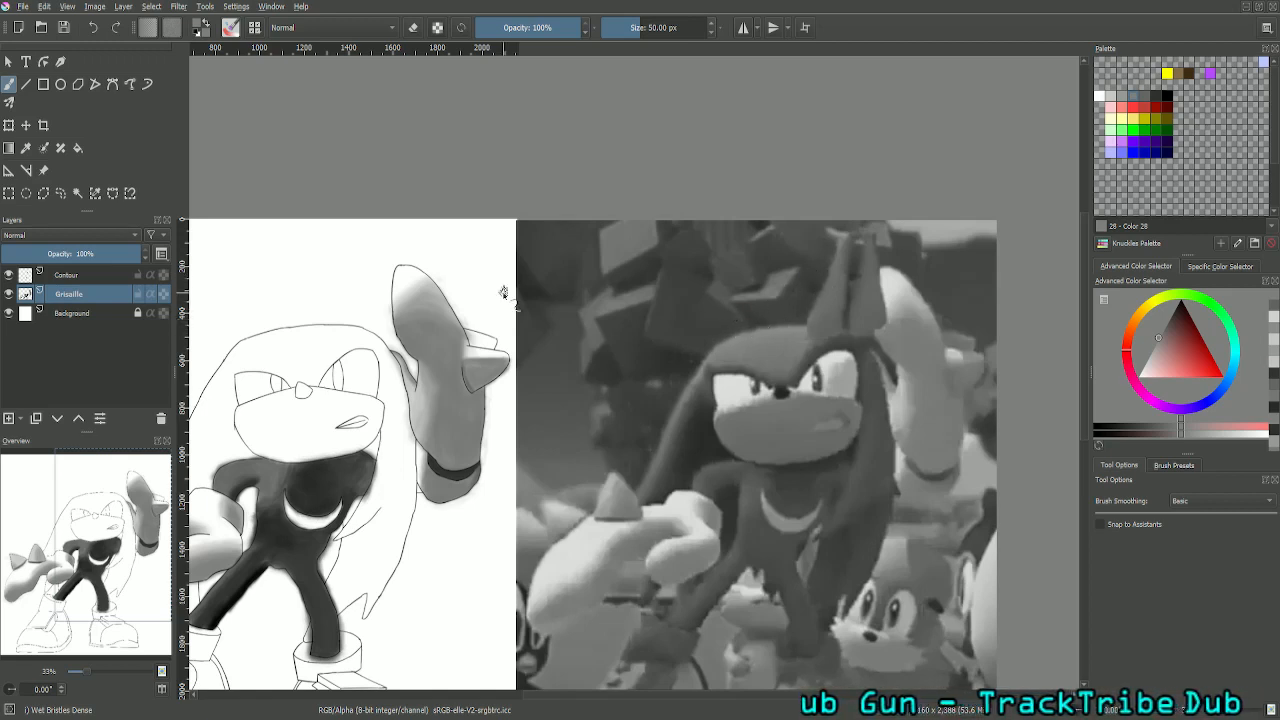
pyautogui.hotkey('ctrl', '+')
pyautogui.hotkey('ctrl', '+')
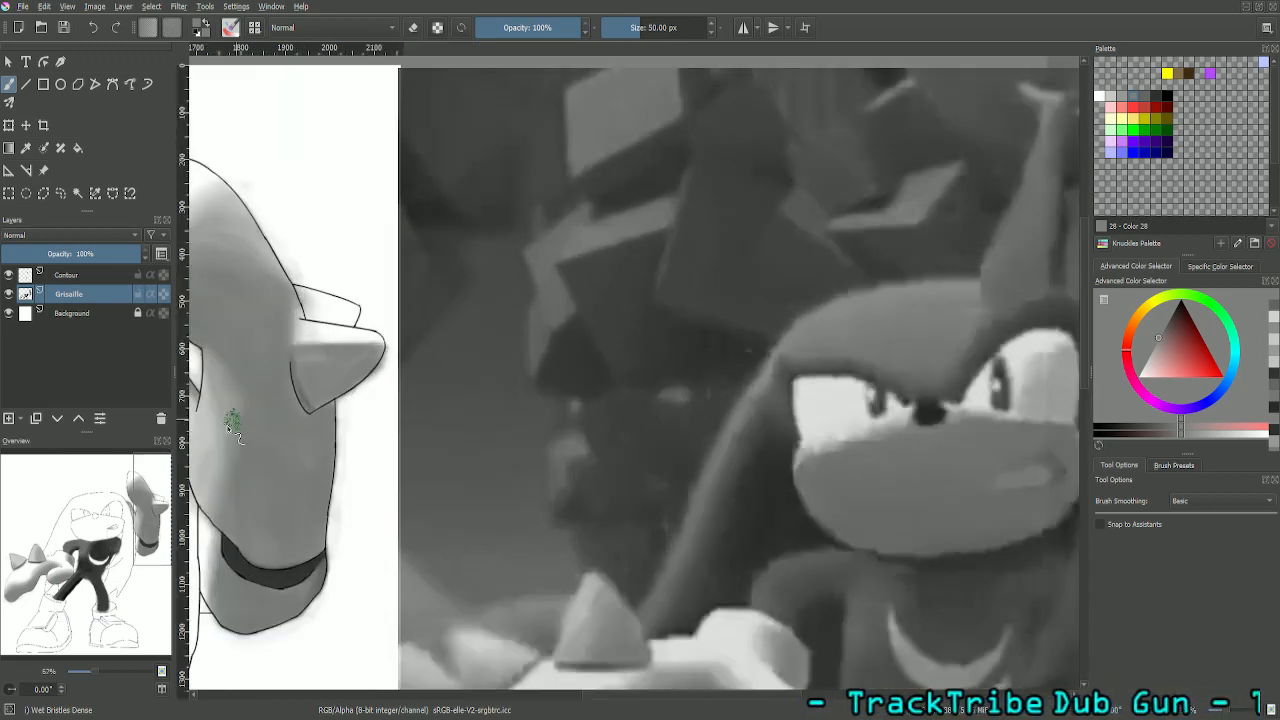
pyautogui.moveTo(143, 489); pyautogui.dragTo(77, 460)
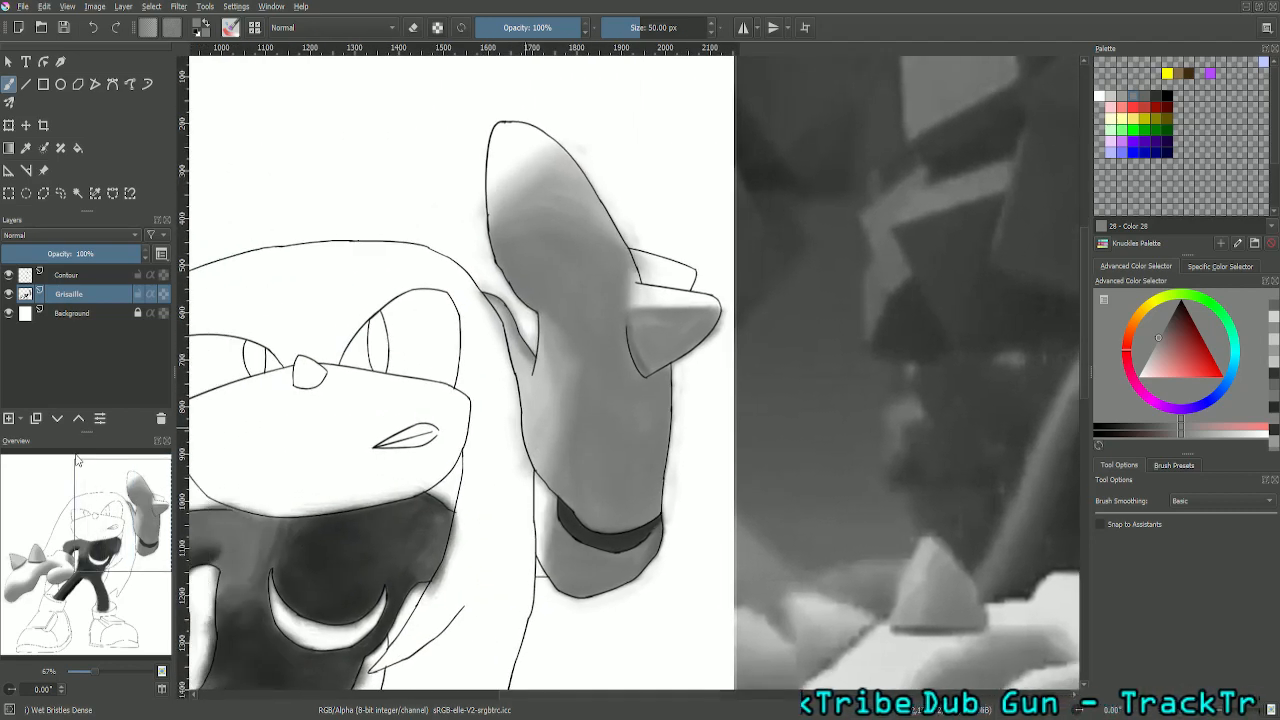
pyautogui.hotkey('ctrl', '+')
pyautogui.hotkey('ctrl', '+')
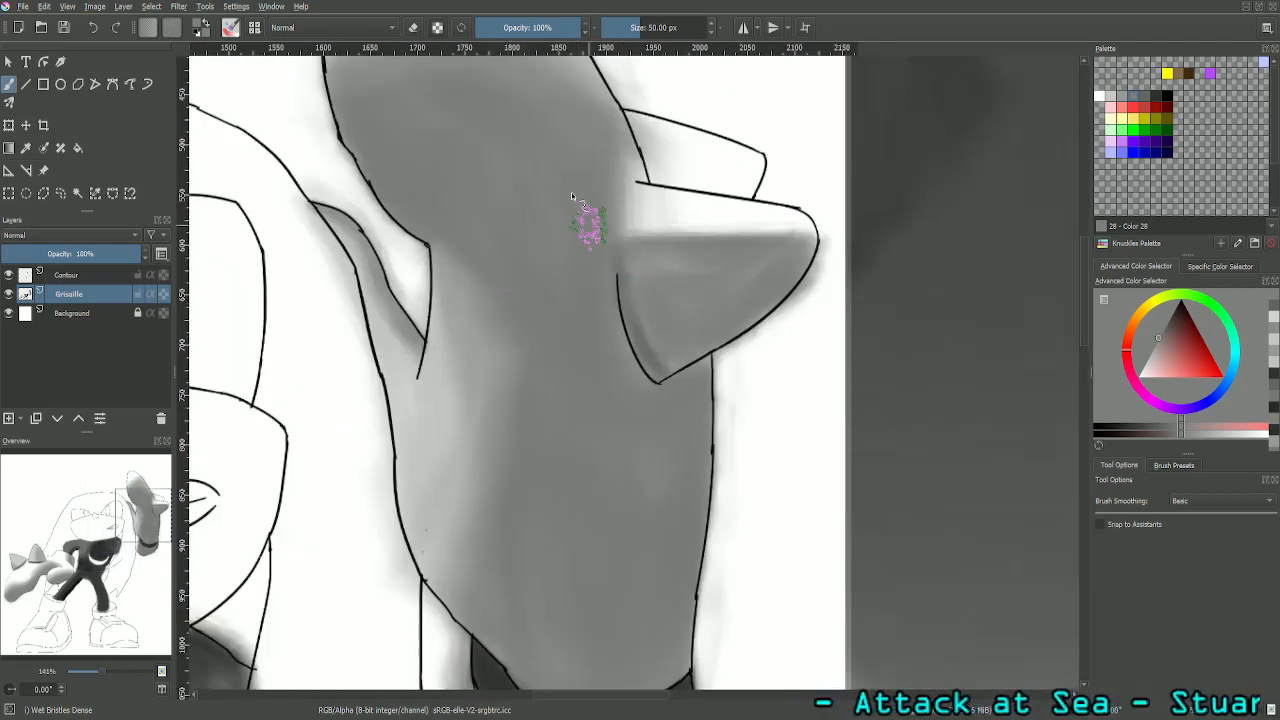
# - Sample the grey (RGB 109) from the spike's lower face and blend its dark inner edge with a 25 px brush
pyautogui.click(26, 148)
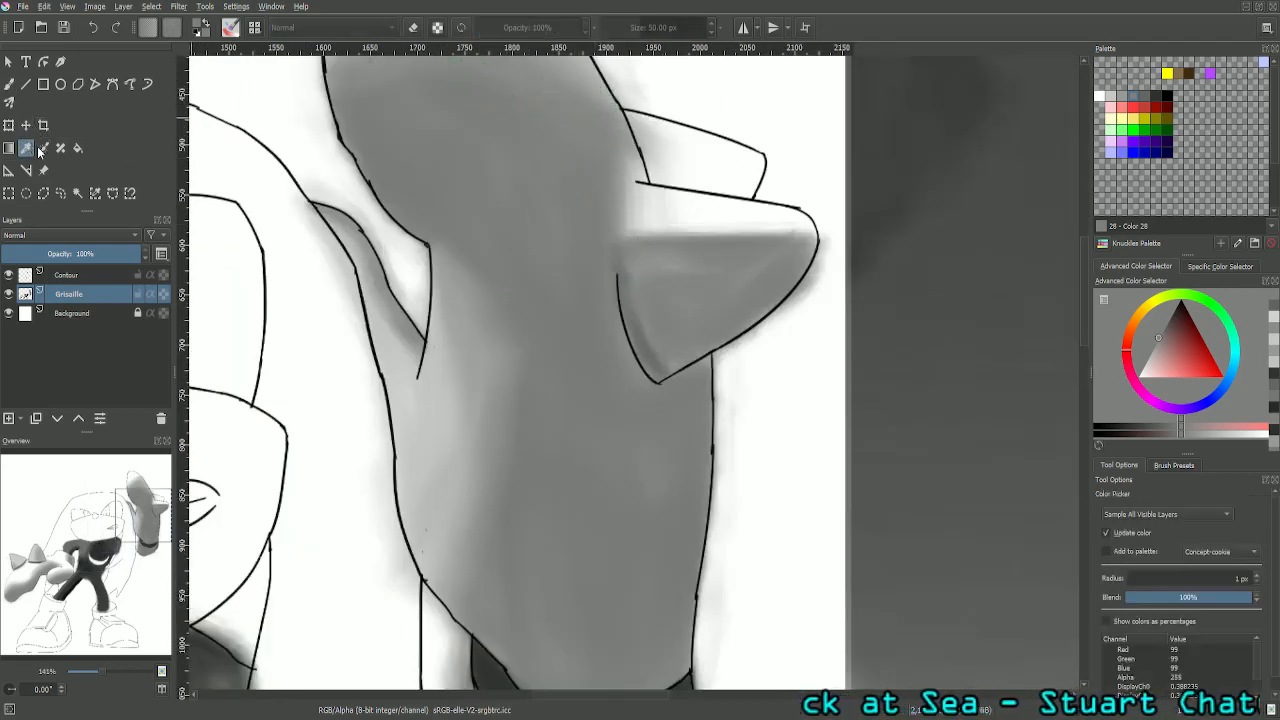
pyautogui.click(654, 343)
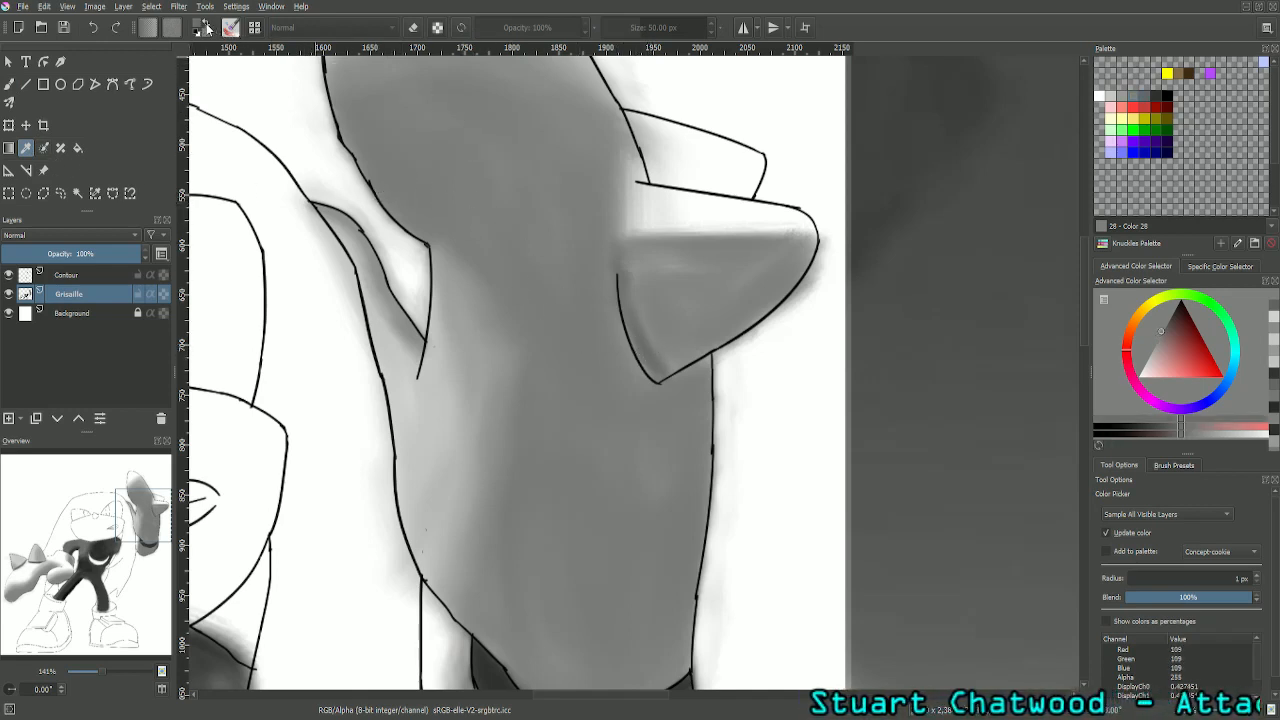
pyautogui.click(8, 85)
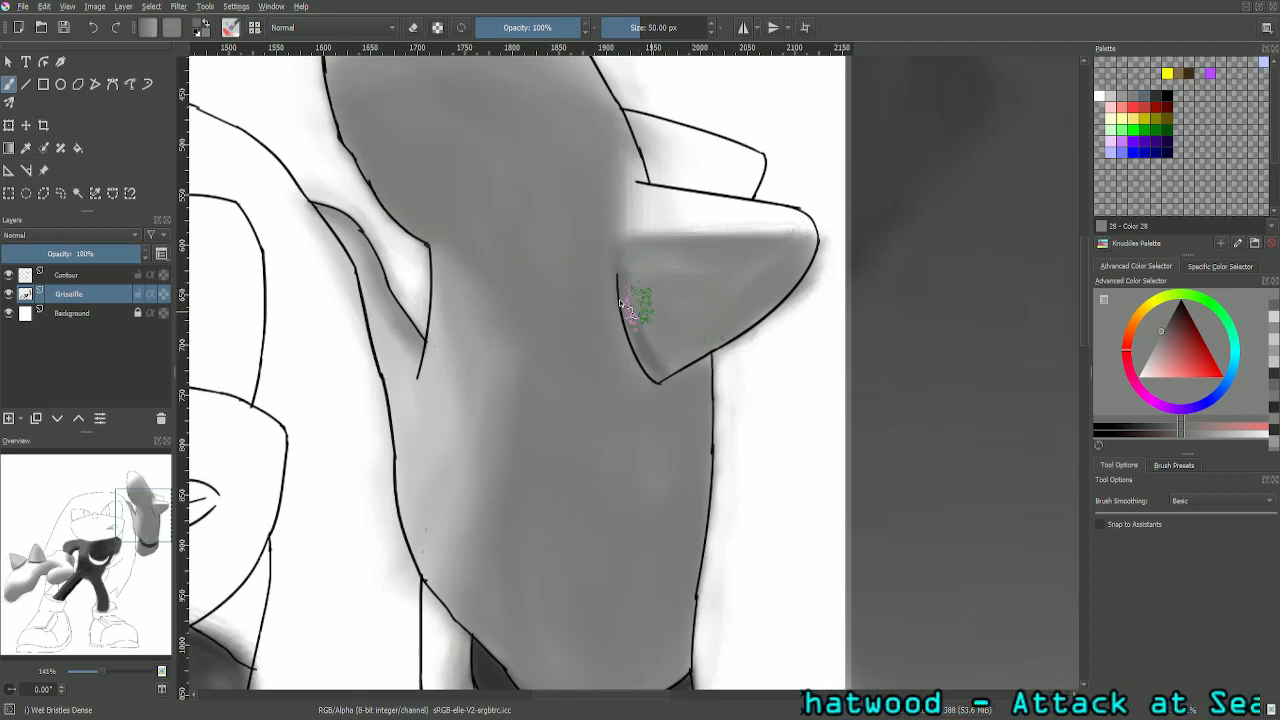
pyautogui.click(655, 27)
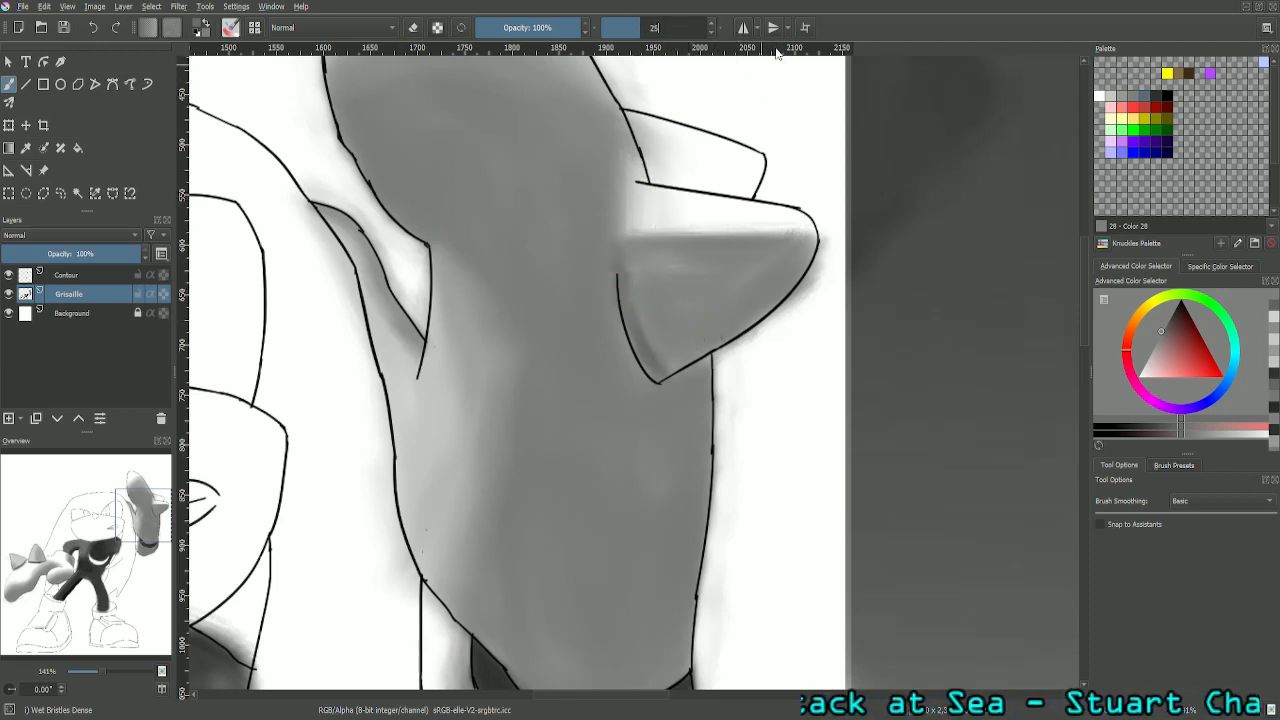
pyautogui.press('Return')
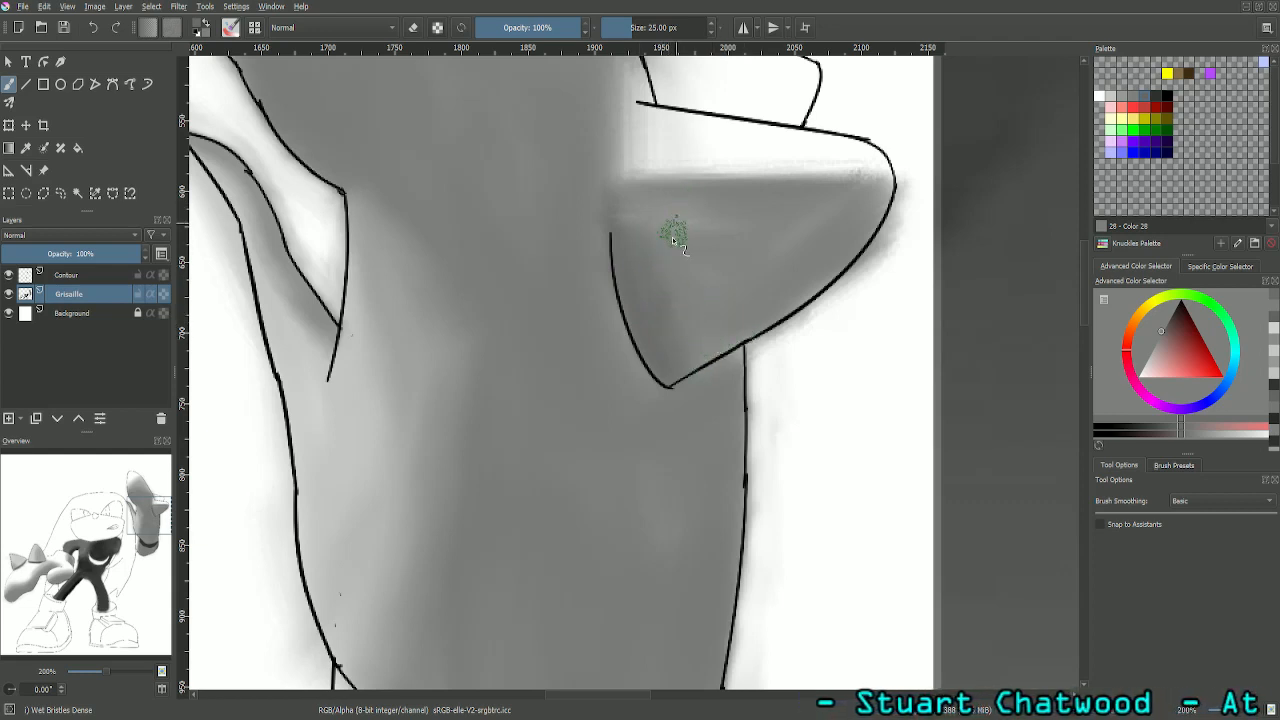
# - Even out the larger spike's lower face and curved outer edge with a mid grey from the palette
pyautogui.click(1136, 98)
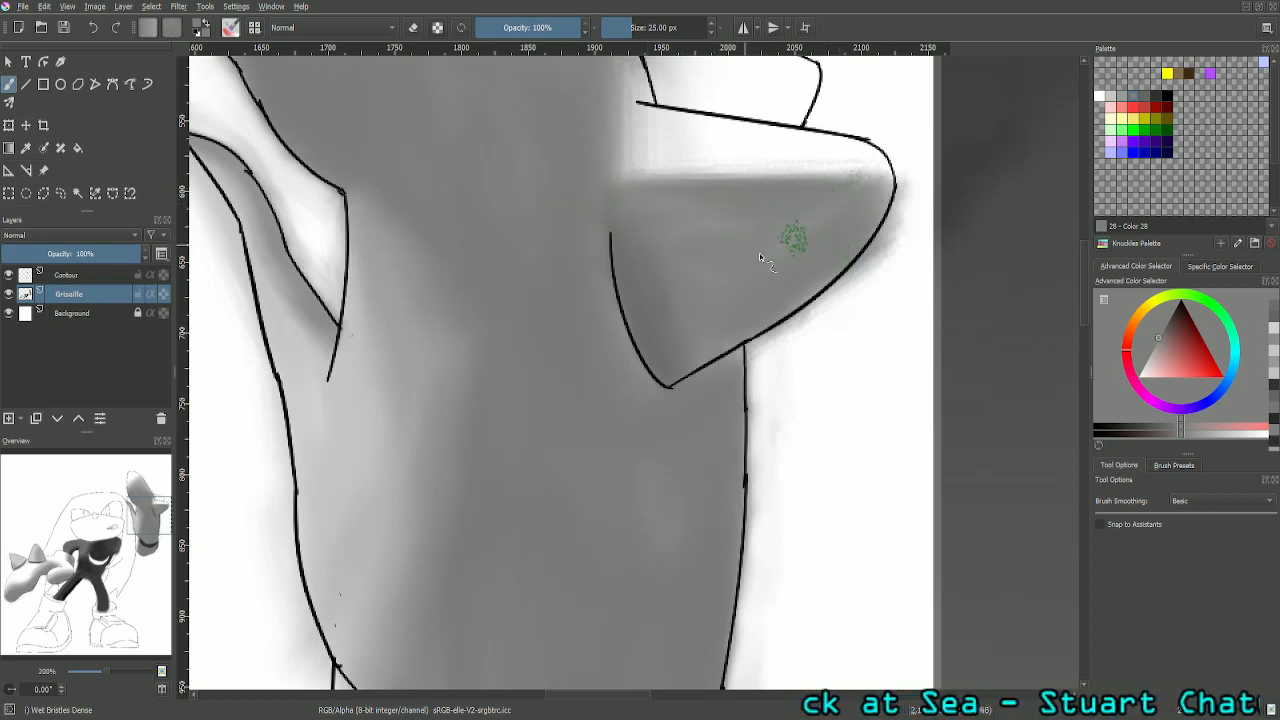
pyautogui.click(1119, 106)
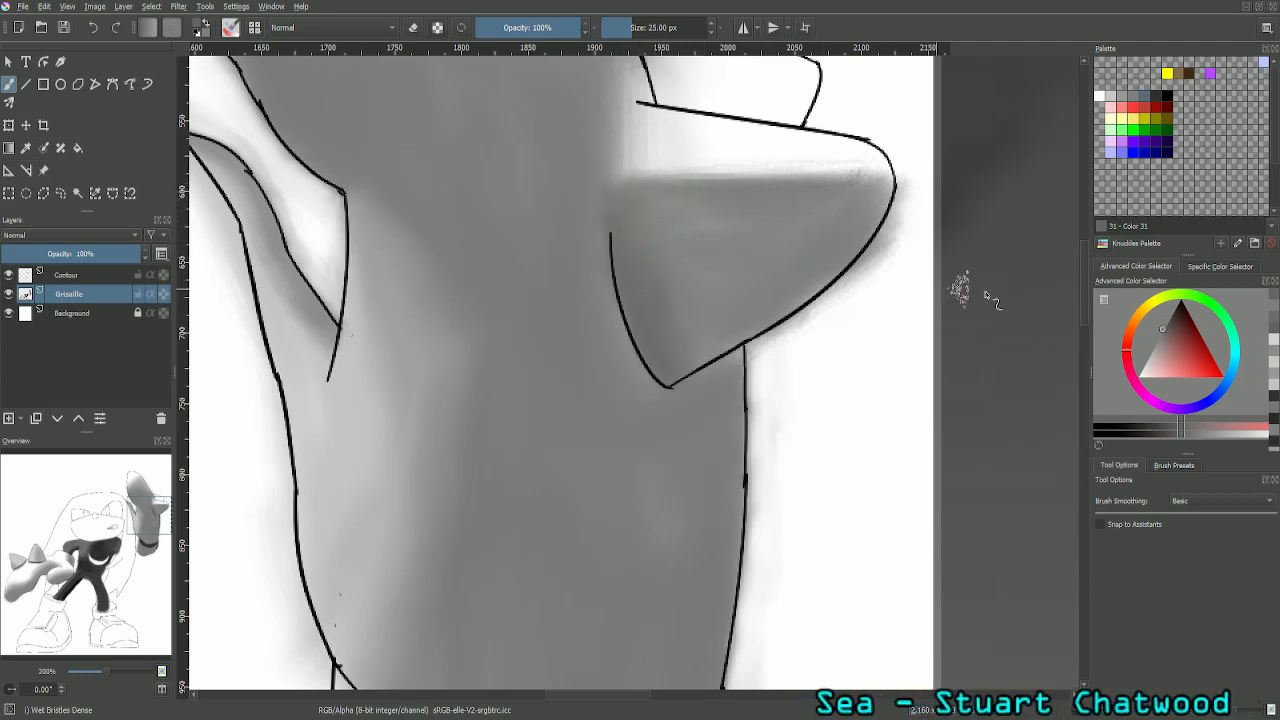
pyautogui.click(1138, 105)
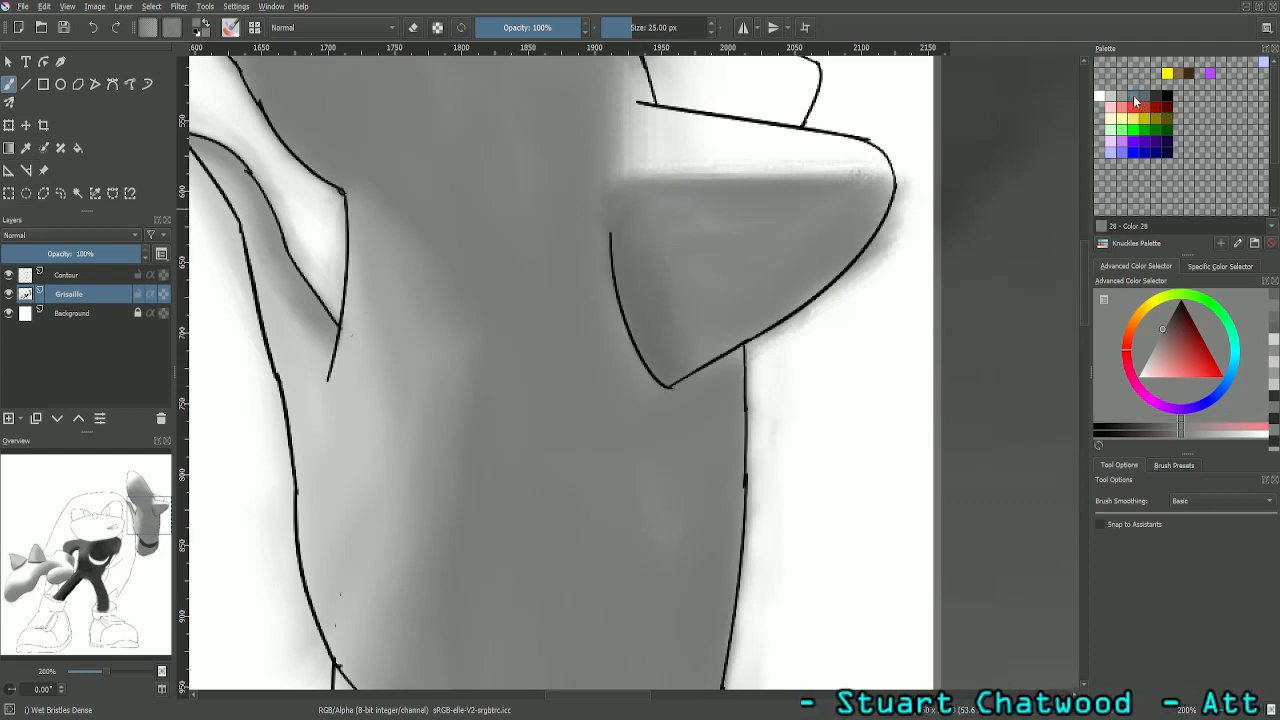
pyautogui.click(738, 218)
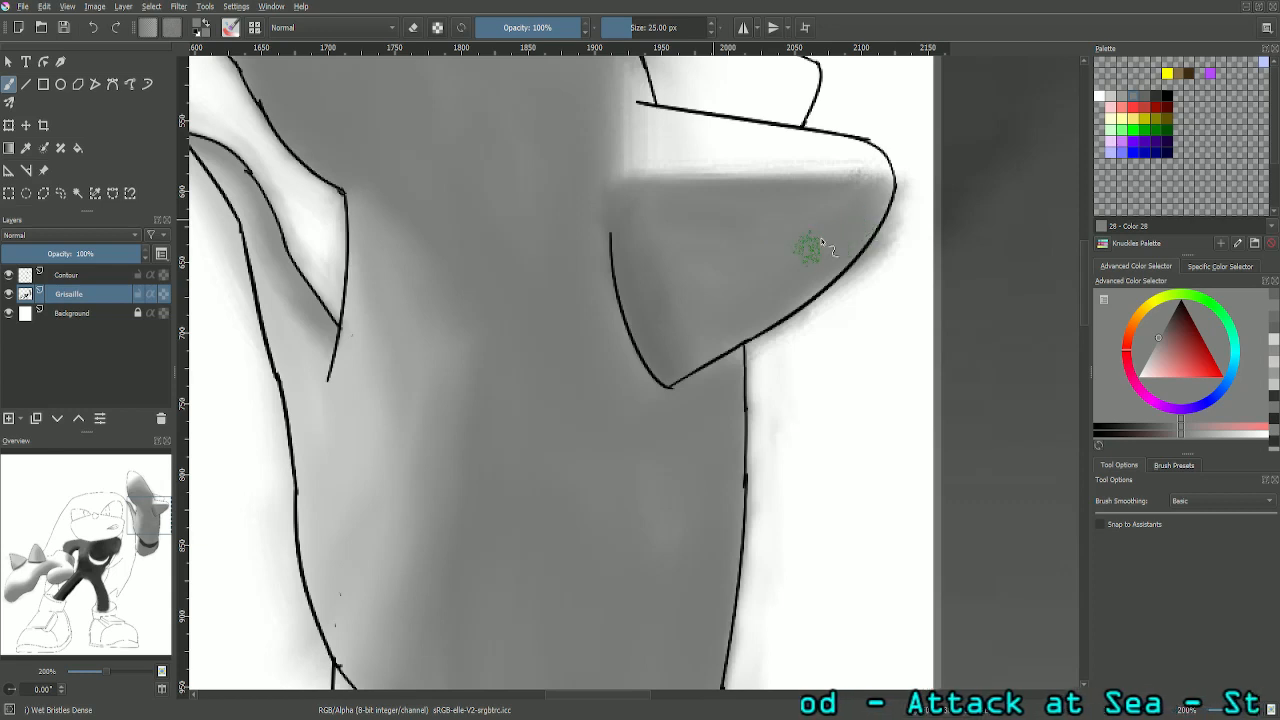
pyautogui.moveTo(891, 192)
pyautogui.mouseDown()
pyautogui.moveTo(826, 287)
pyautogui.moveTo(706, 351)
pyautogui.mouseUp()
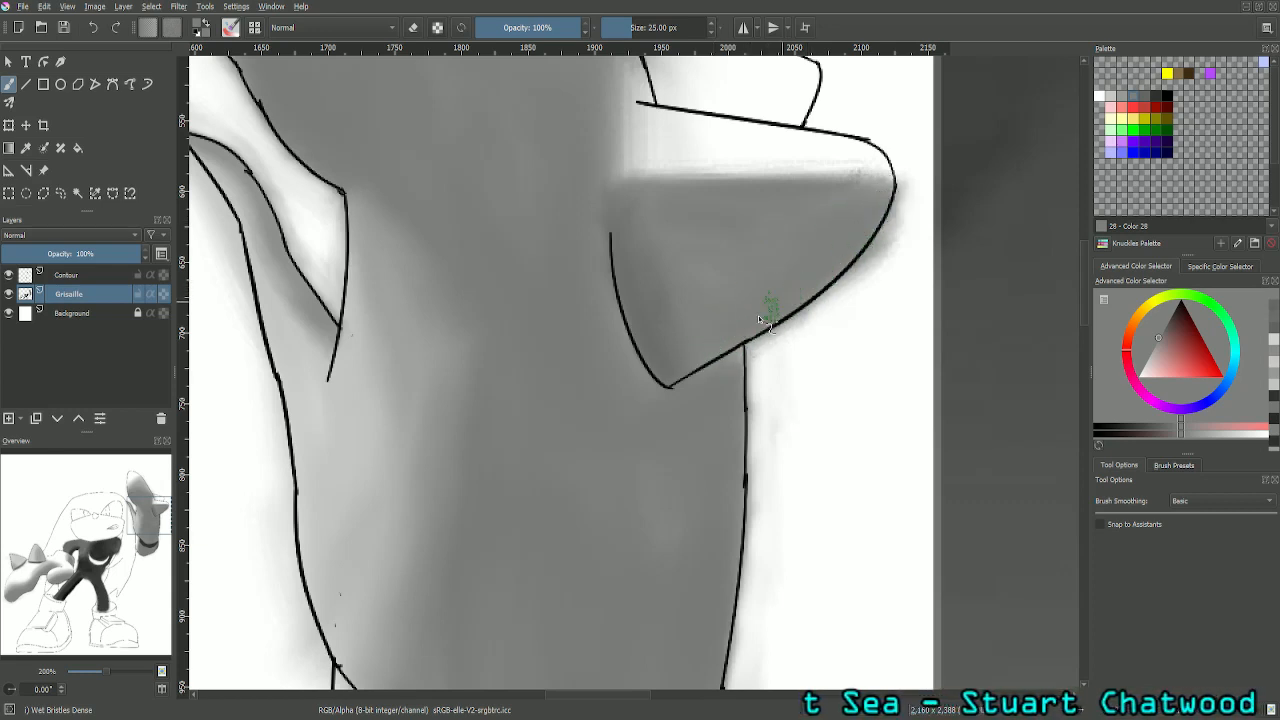
pyautogui.moveTo(700, 286)
pyautogui.mouseDown()
pyautogui.moveTo(661, 287)
pyautogui.moveTo(693, 298)
pyautogui.moveTo(686, 330)
pyautogui.moveTo(712, 315)
pyautogui.moveTo(664, 302)
pyautogui.moveTo(688, 250)
pyautogui.moveTo(719, 268)
pyautogui.mouseUp()
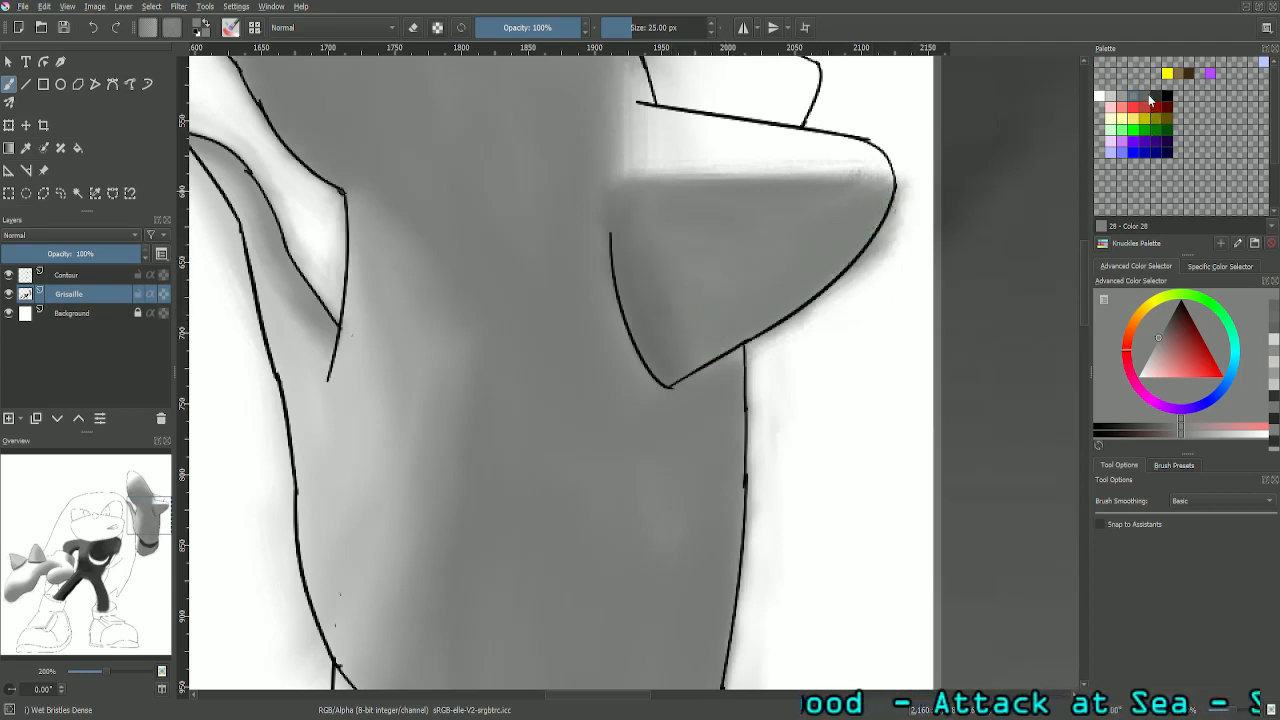
# - Shade the inner corner of the larger spike's lower face with a darker palette grey (Color 31)
pyautogui.click(1150, 100)
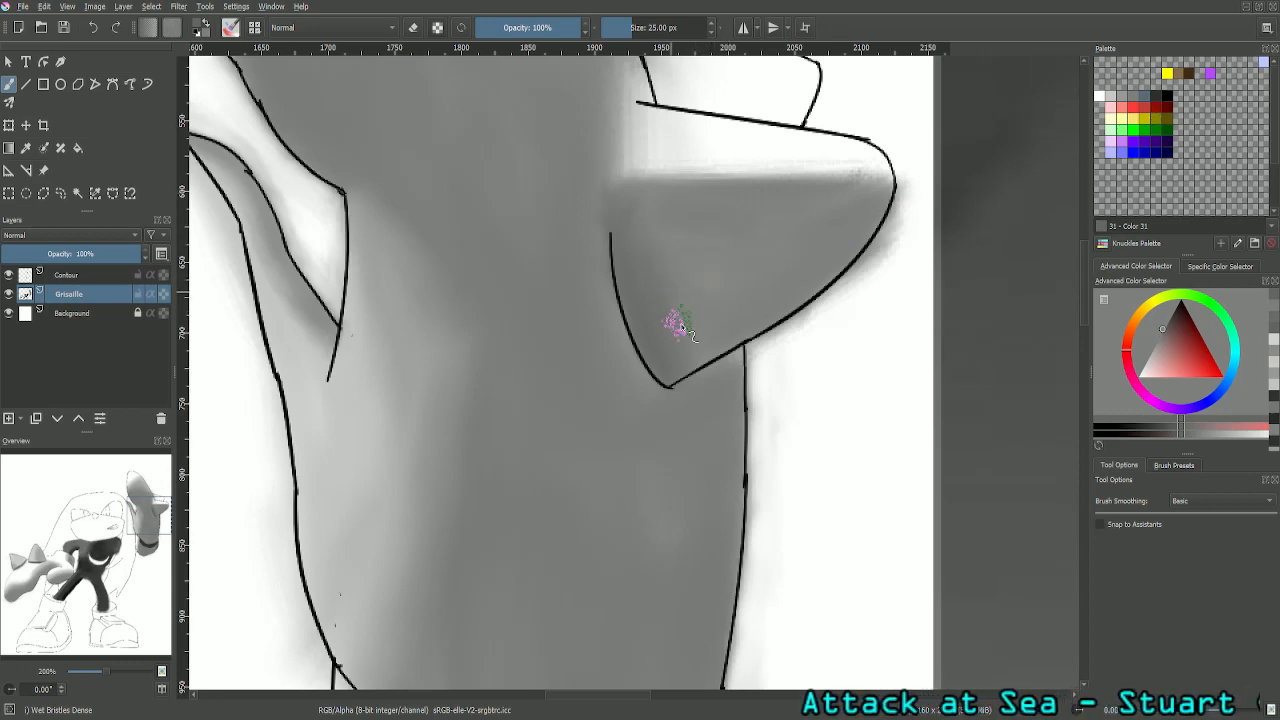
pyautogui.press('-')
pyautogui.press('-')
pyautogui.press('-')
pyautogui.press('-')
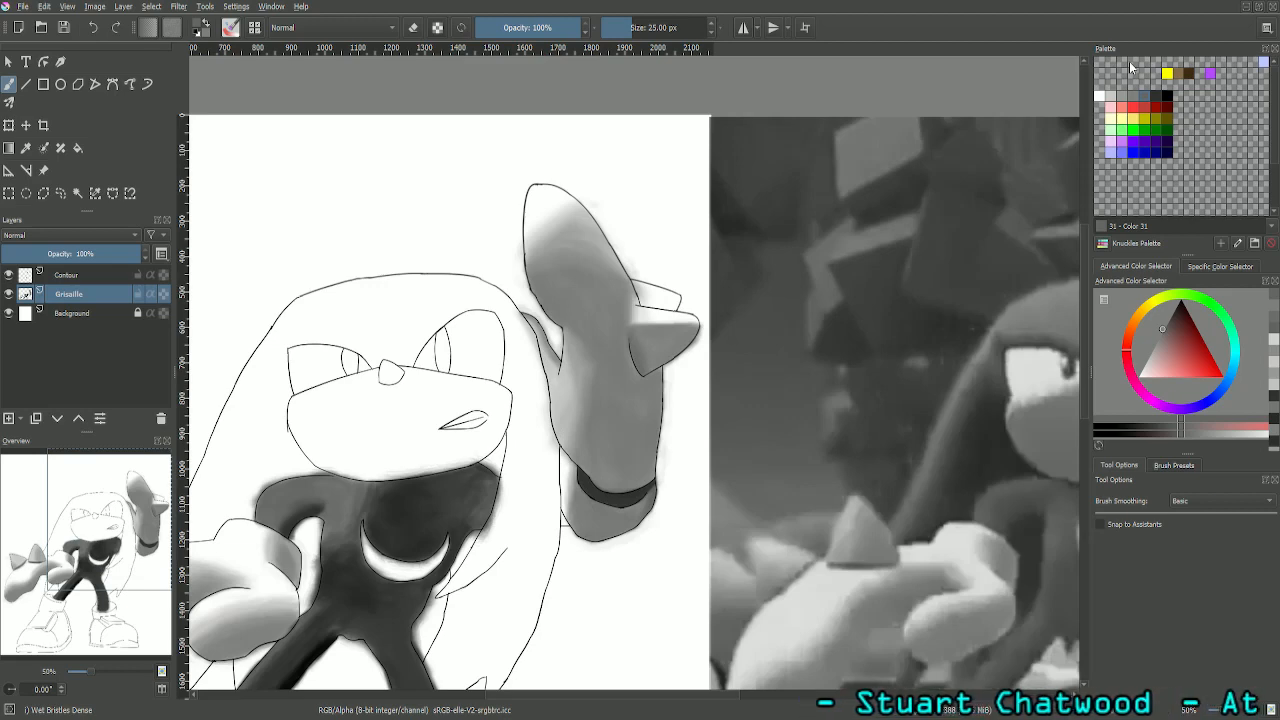
# - Soften the transition between the larger spike's dark inner corner and its lower face with the palette's mid grey
pyautogui.moveTo(38, 522); pyautogui.dragTo(121, 521)
pyautogui.scroll(1, 118, 510)
pyautogui.hotkey('ctrl', '+')
pyautogui.hotkey('ctrl', '+')
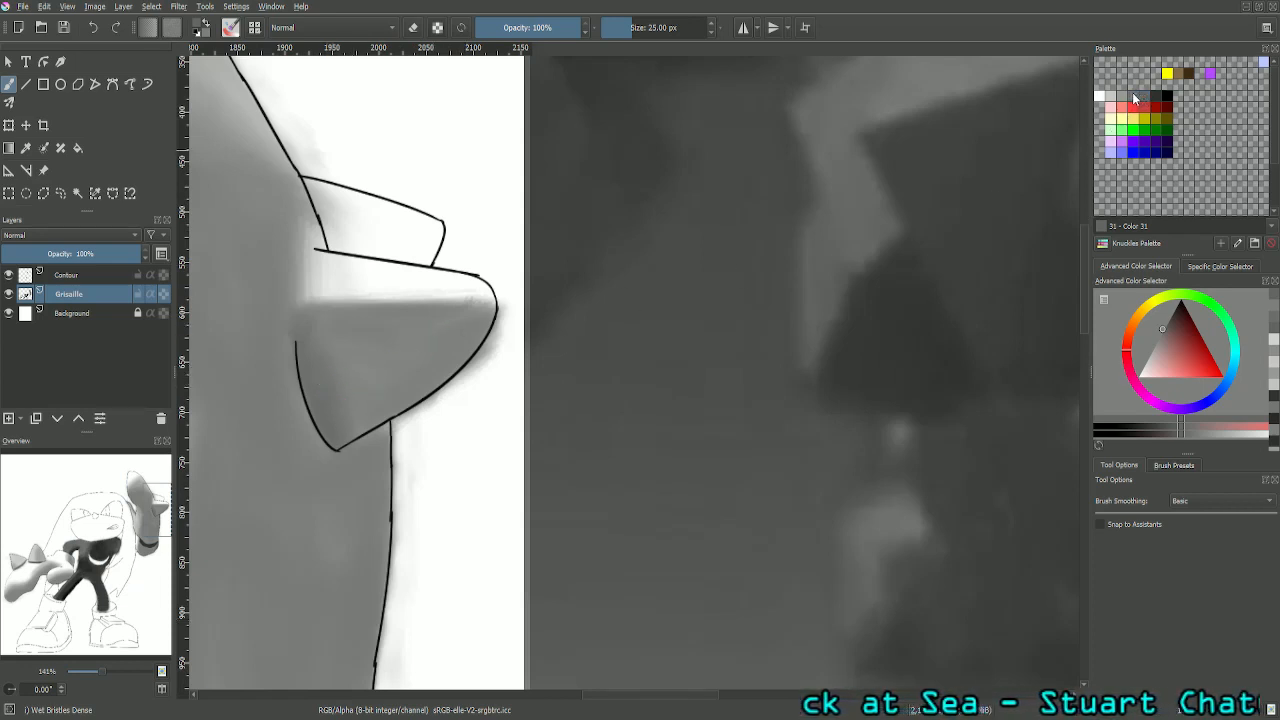
pyautogui.click(1134, 97)
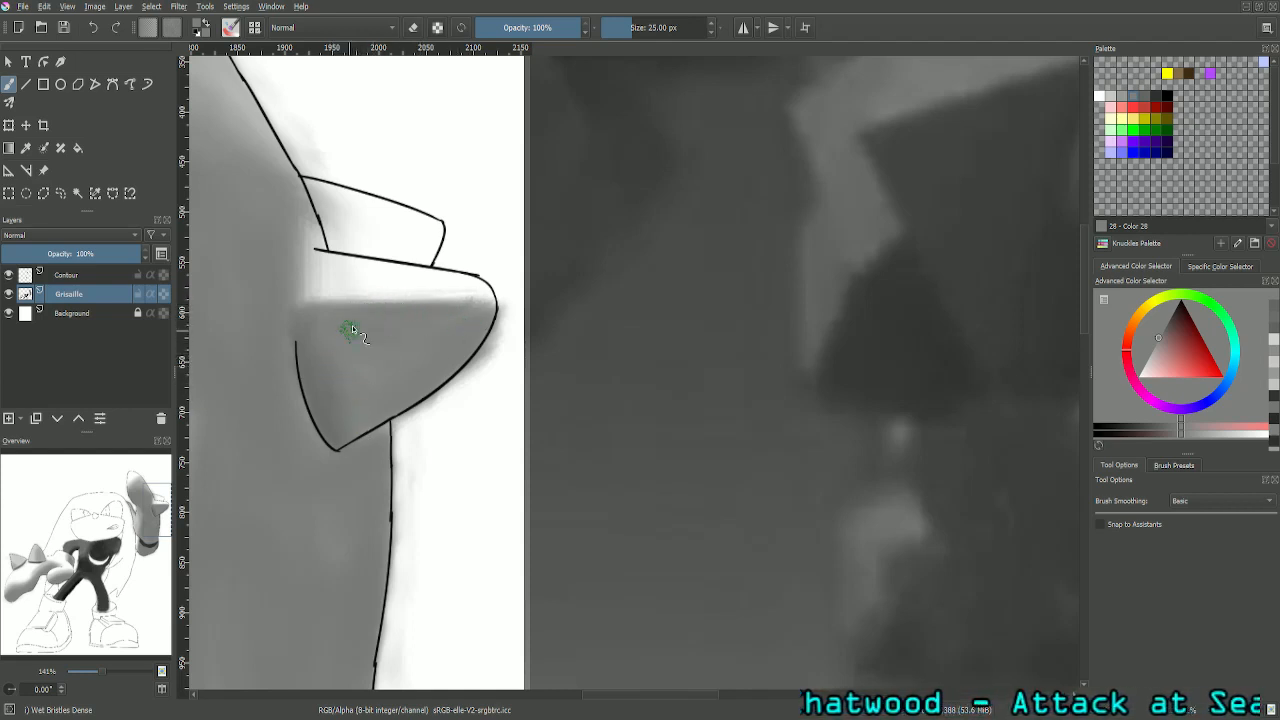
# - Sample the lighter grey (RGB 144) from the raised glove's spike in the reference image and return to painting
pyautogui.hotkey('ctrl', '-')
pyautogui.hotkey('ctrl', '-')
pyautogui.hotkey('ctrl', '-')
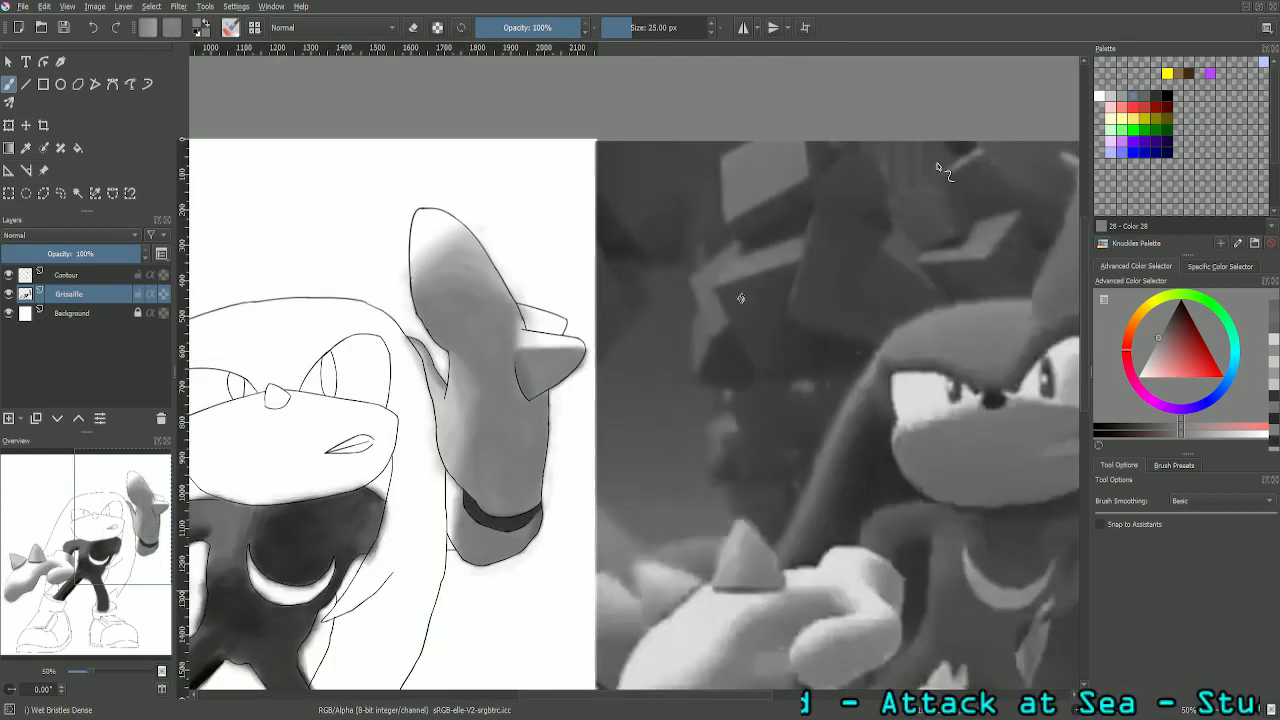
pyautogui.hotkey('ctrl', '-')
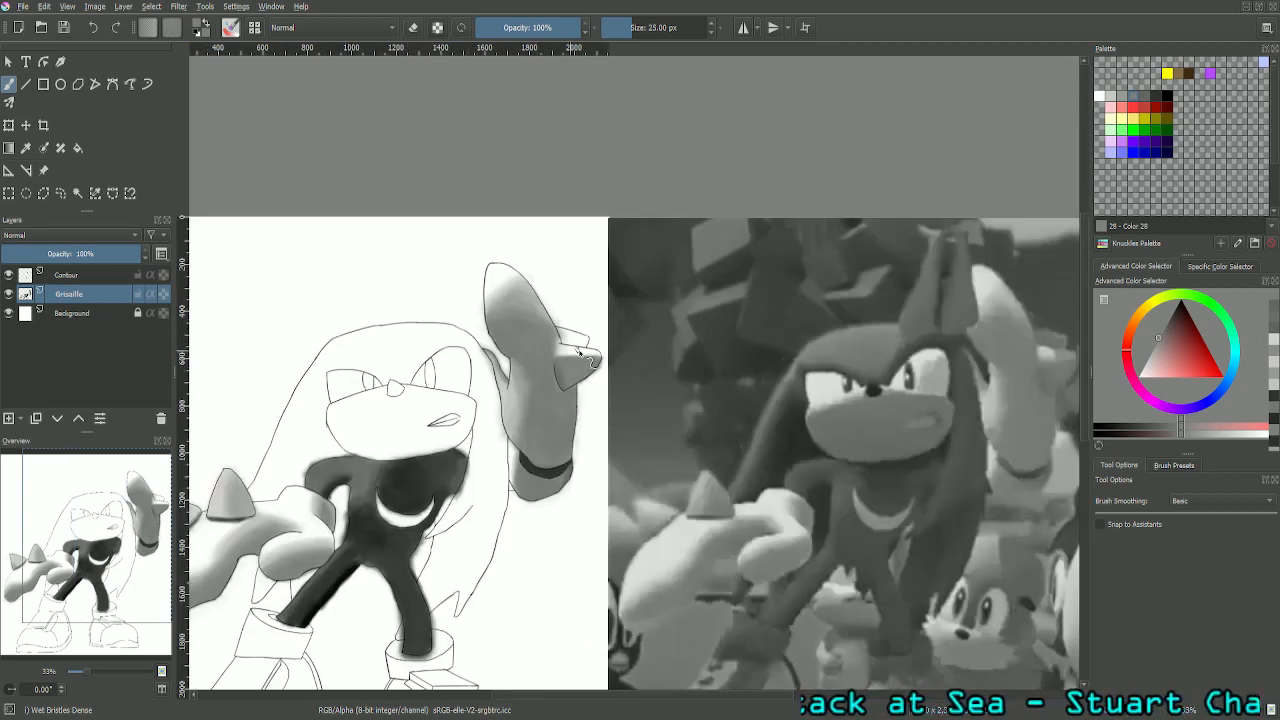
pyautogui.click(26, 147)
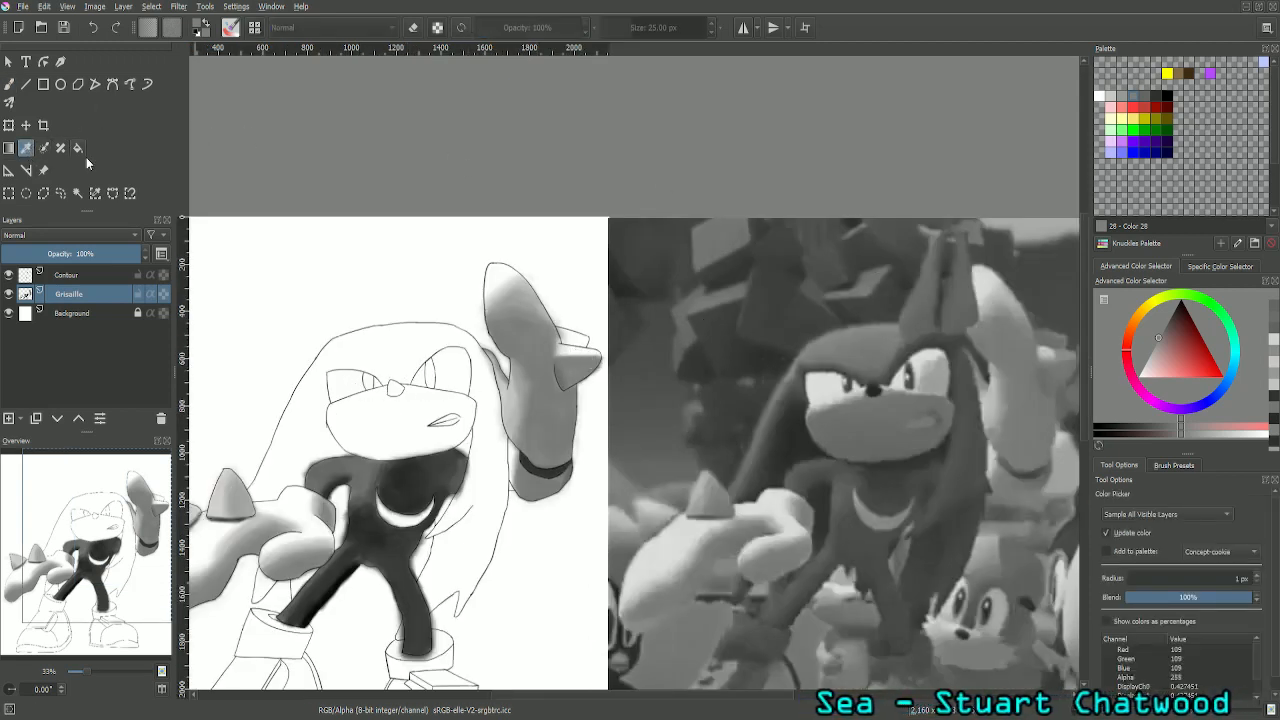
pyautogui.click(1078, 352)
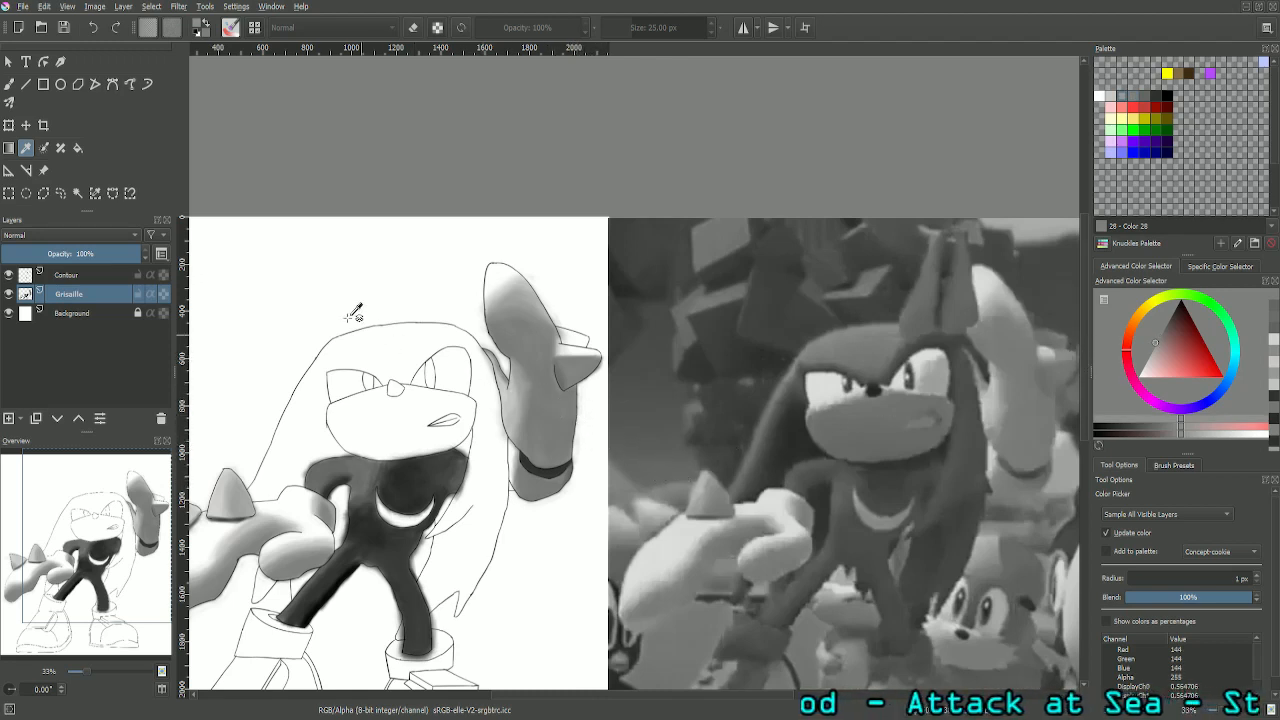
pyautogui.click(9, 84)
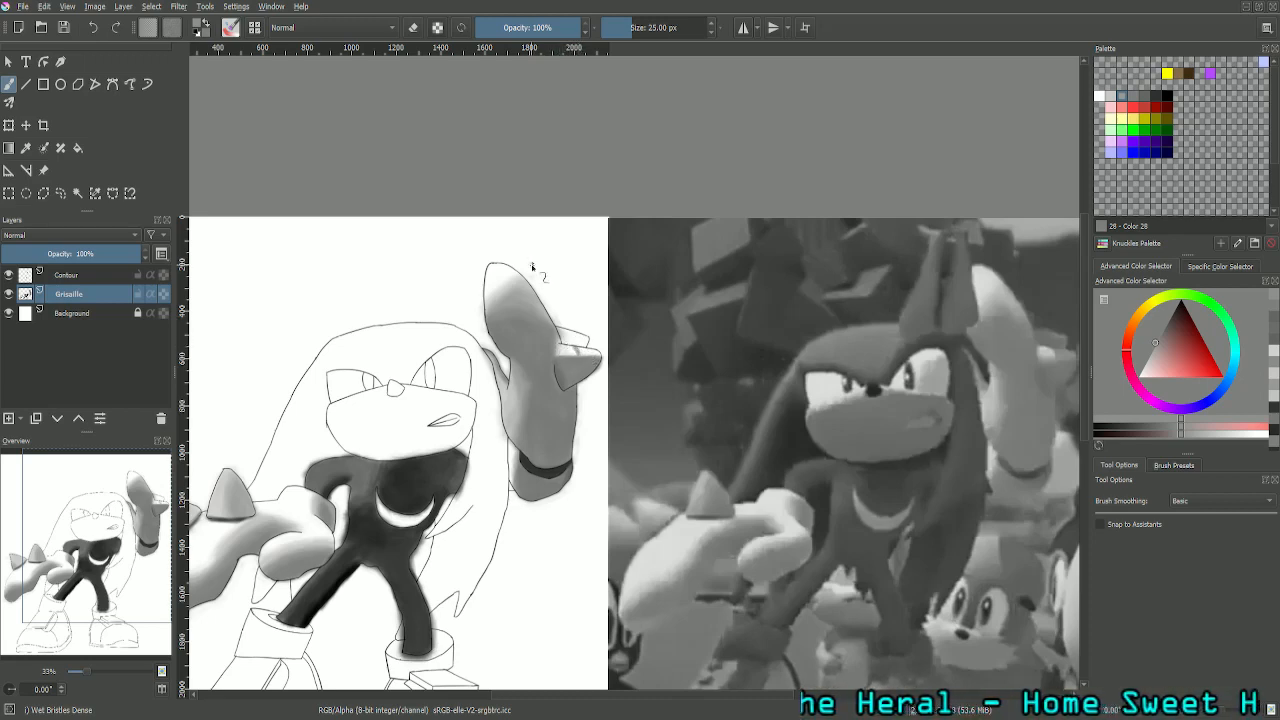
# - Paint the sampled grey over the outer half of the larger spike's upper face, leaving a white highlight beside the glove
pyautogui.scroll(4, 532, 265)
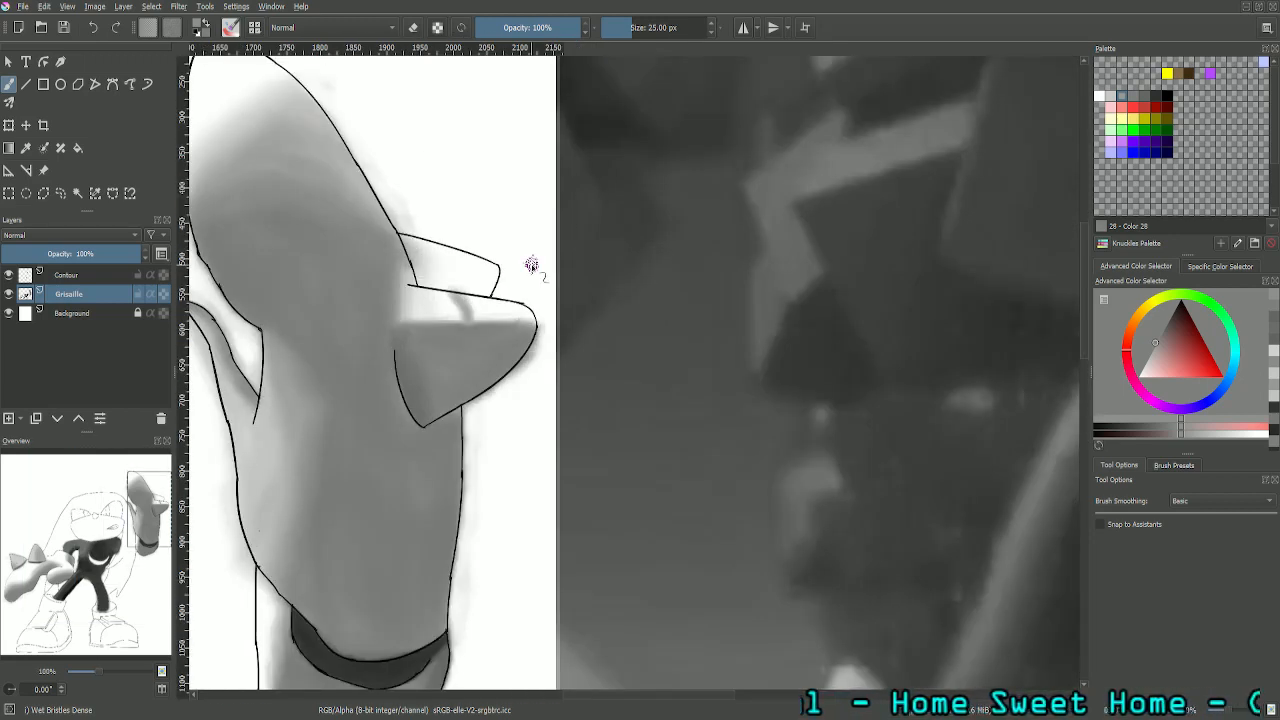
pyautogui.scroll(2, 240, 274)
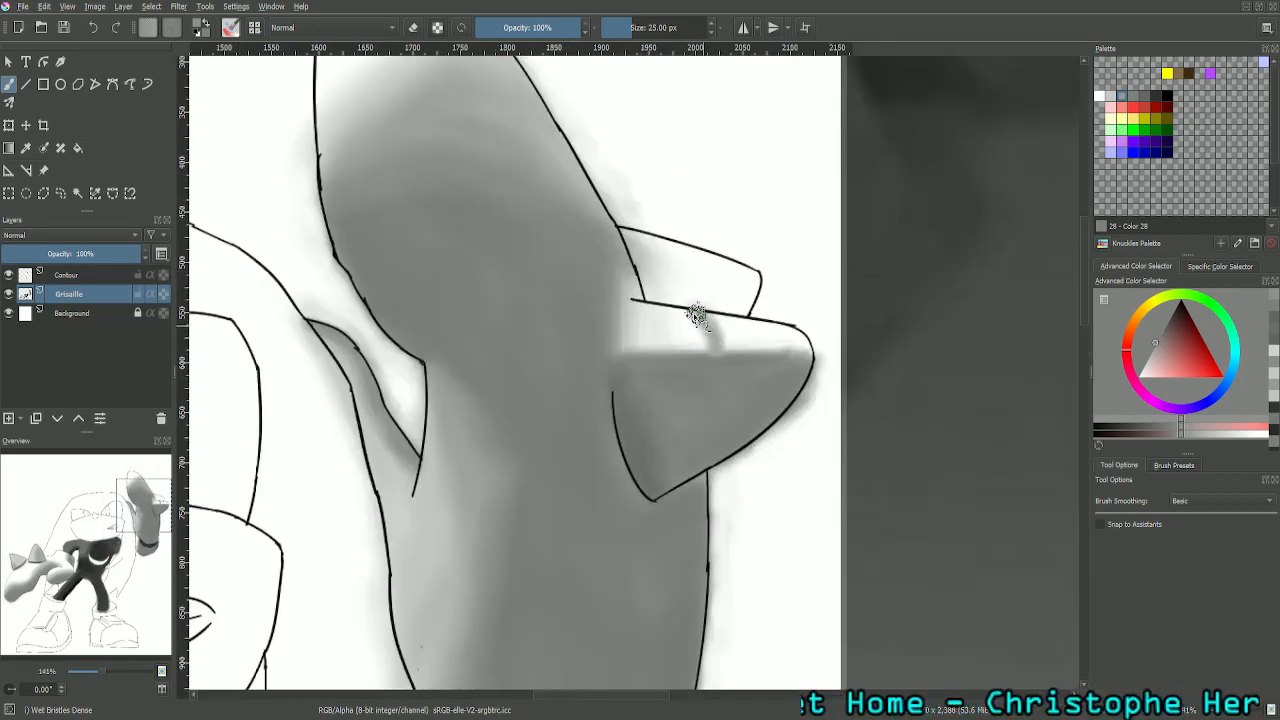
pyautogui.moveTo(695, 315)
pyautogui.mouseDown()
pyautogui.moveTo(791, 329)
pyautogui.moveTo(780, 345)
pyautogui.moveTo(811, 349)
pyautogui.moveTo(726, 337)
pyautogui.moveTo(750, 337)
pyautogui.mouseUp()
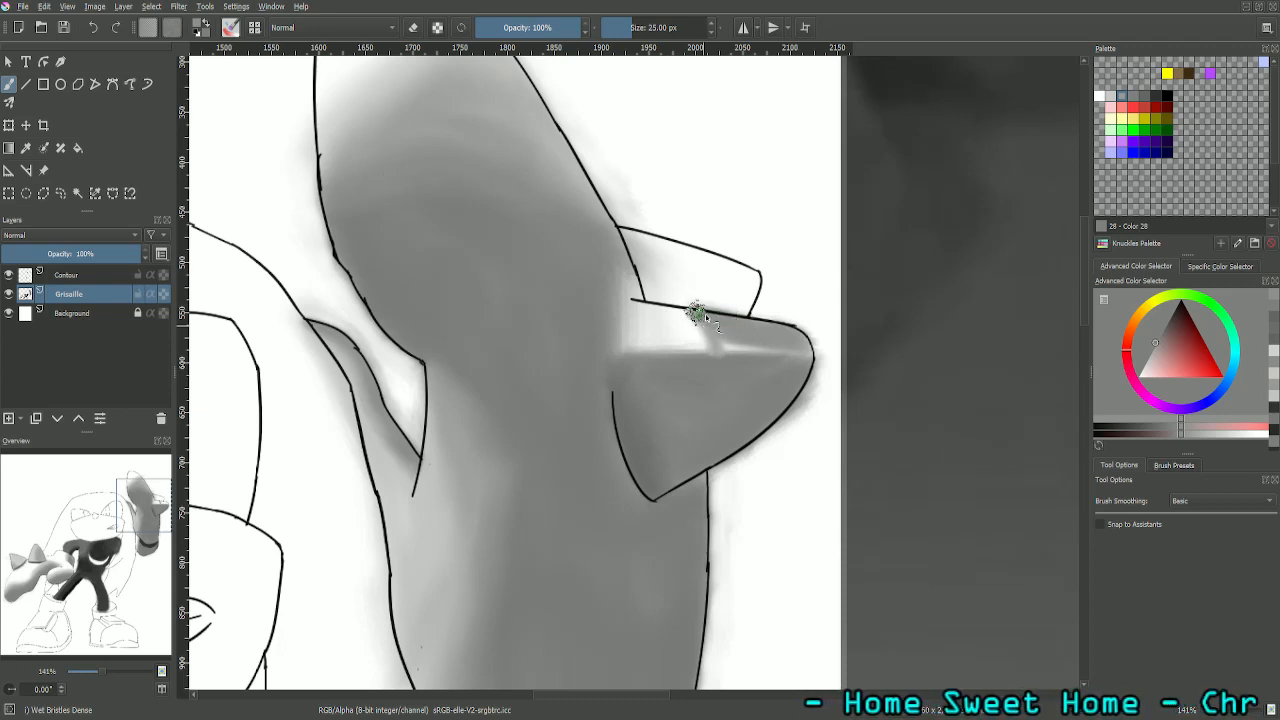
pyautogui.moveTo(768, 347); pyautogui.dragTo(801, 349)
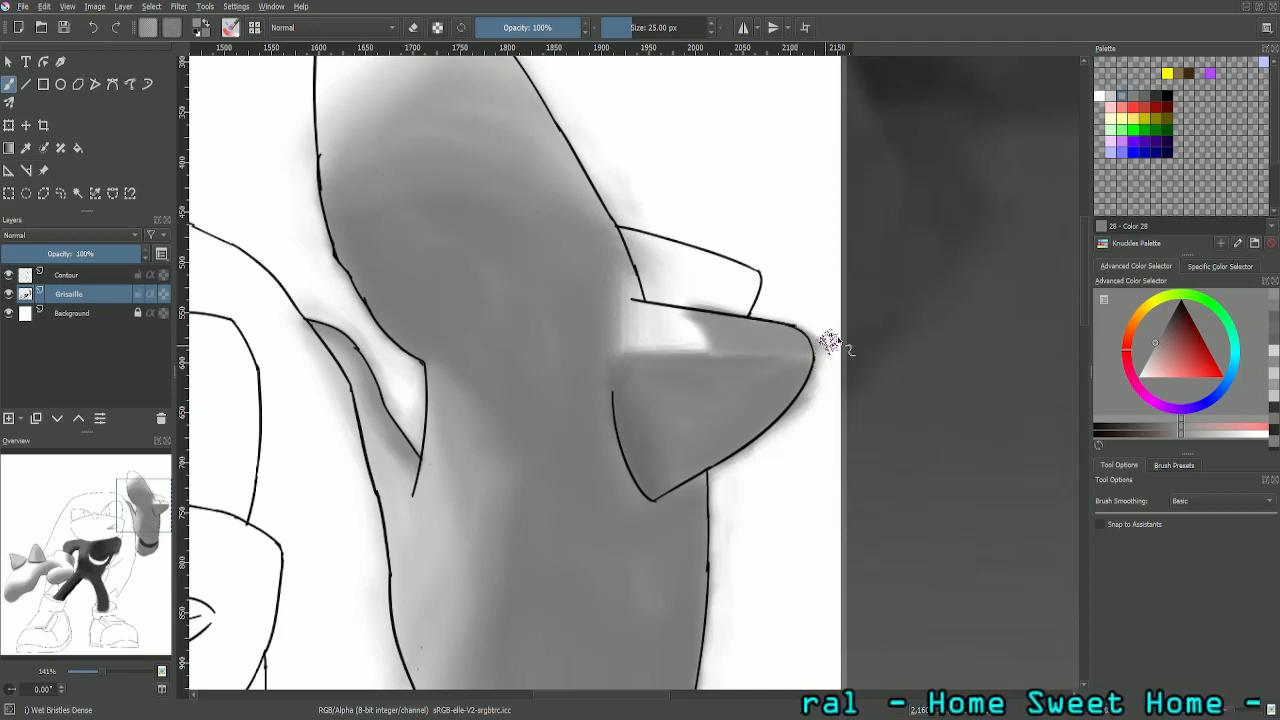
# - Compare the raised glove with the reference and touch up the grey edge beside the larger spike's highlight
pyautogui.press('-')
pyautogui.press('-')
pyautogui.press('-')
pyautogui.press('-')
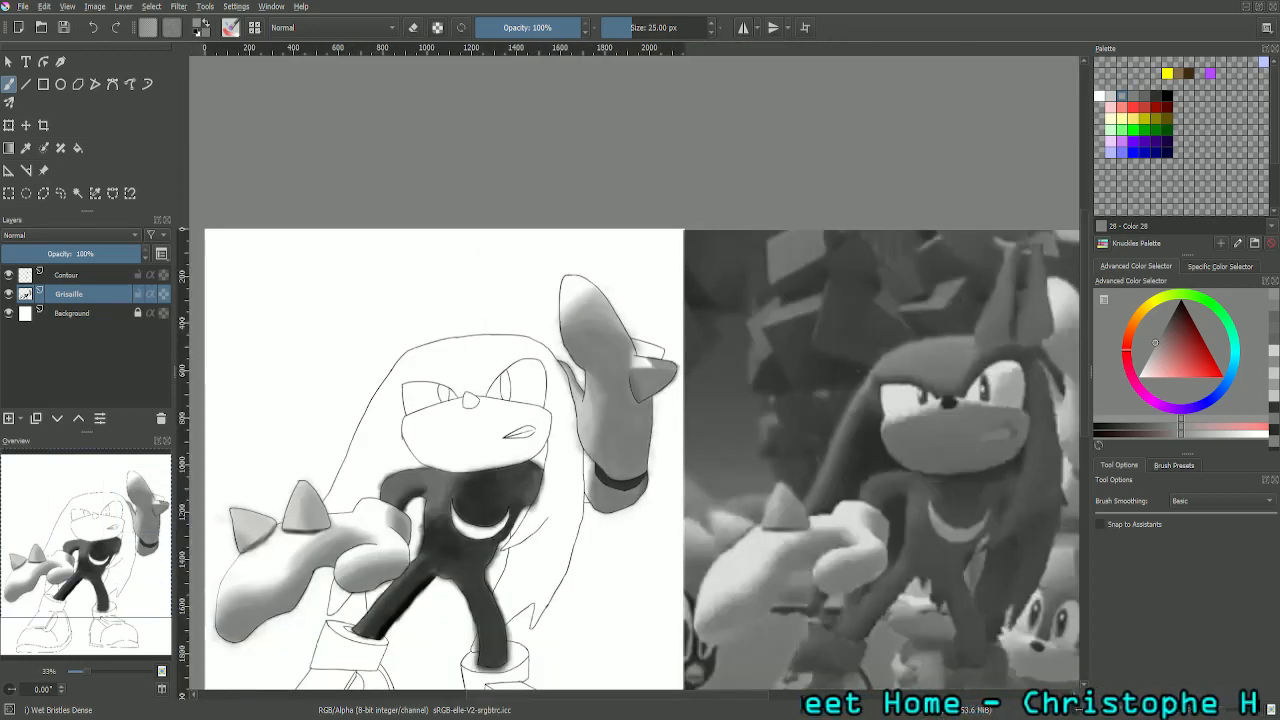
pyautogui.moveTo(62, 525); pyautogui.dragTo(117, 487)
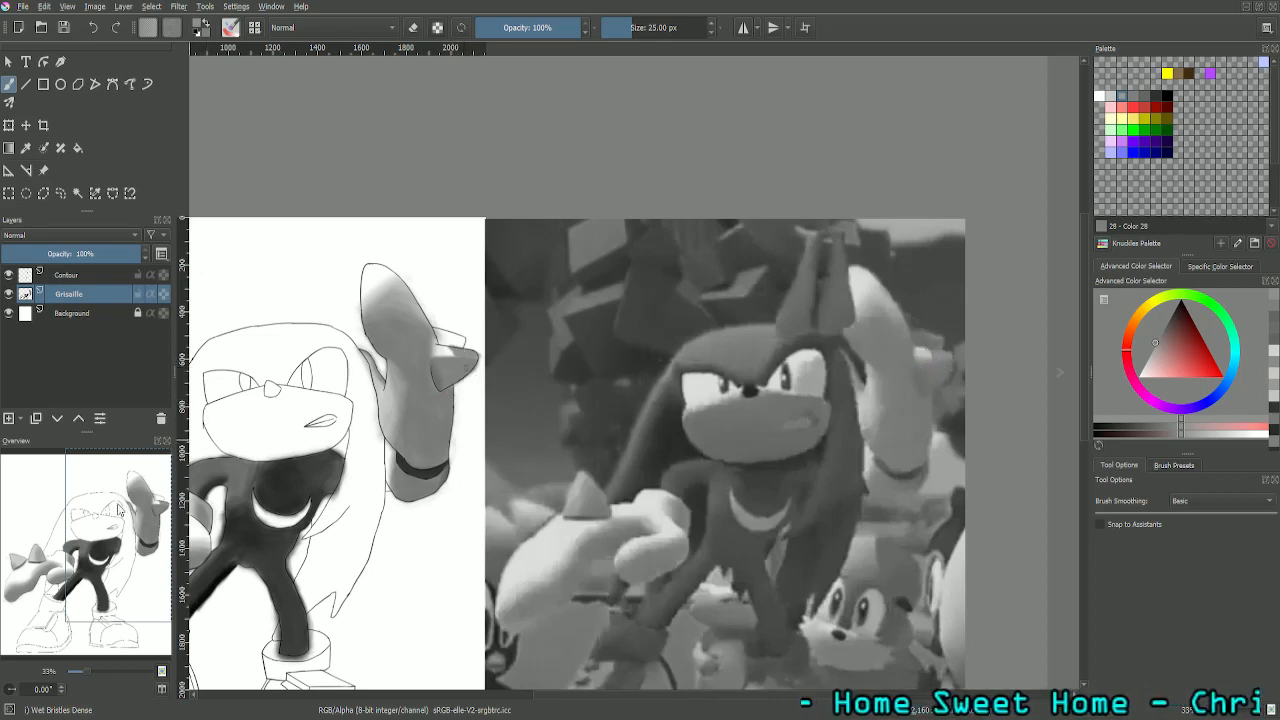
pyautogui.moveTo(118, 523); pyautogui.dragTo(67, 515)
pyautogui.press('+')
pyautogui.press('+')
pyautogui.press('+')
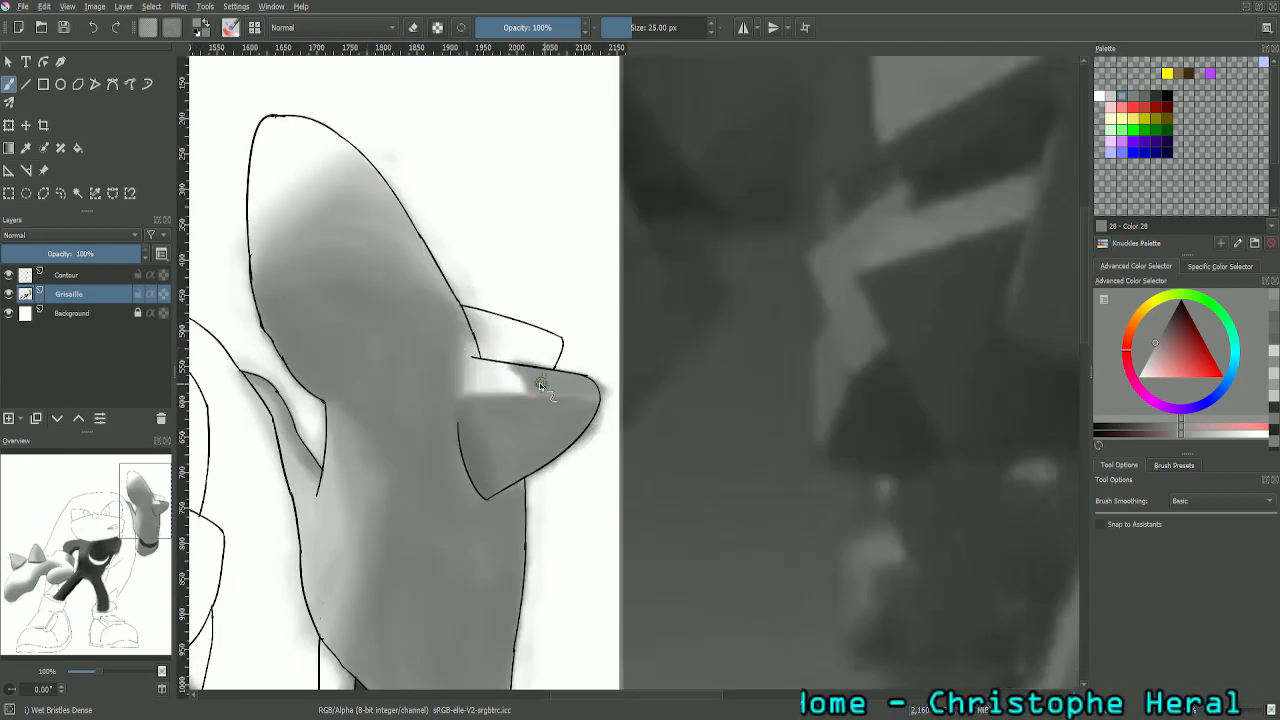
pyautogui.moveTo(526, 389)
pyautogui.mouseDown()
pyautogui.moveTo(522, 365)
pyautogui.moveTo(524, 391)
pyautogui.mouseUp()
# - Examine the raised glove's spikes in the reference up close and compare them with the painted ones
pyautogui.press('-')
pyautogui.press('-')
pyautogui.press('-')
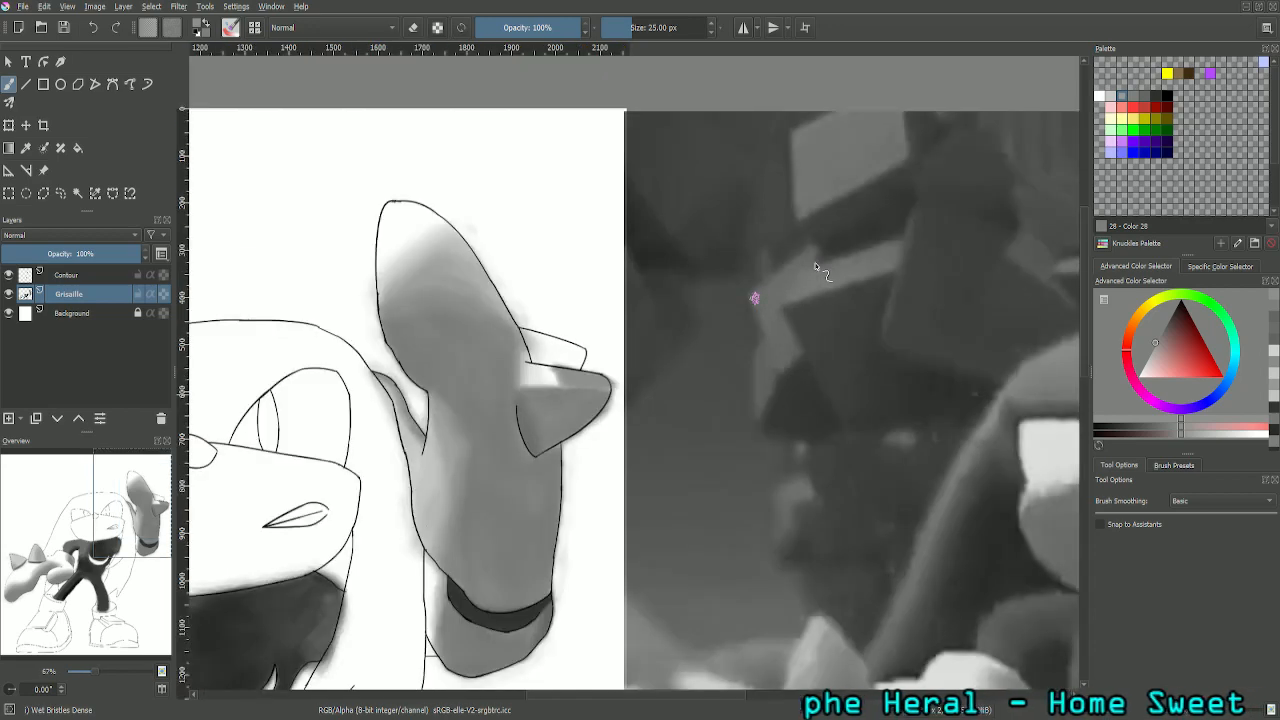
pyautogui.press('-')
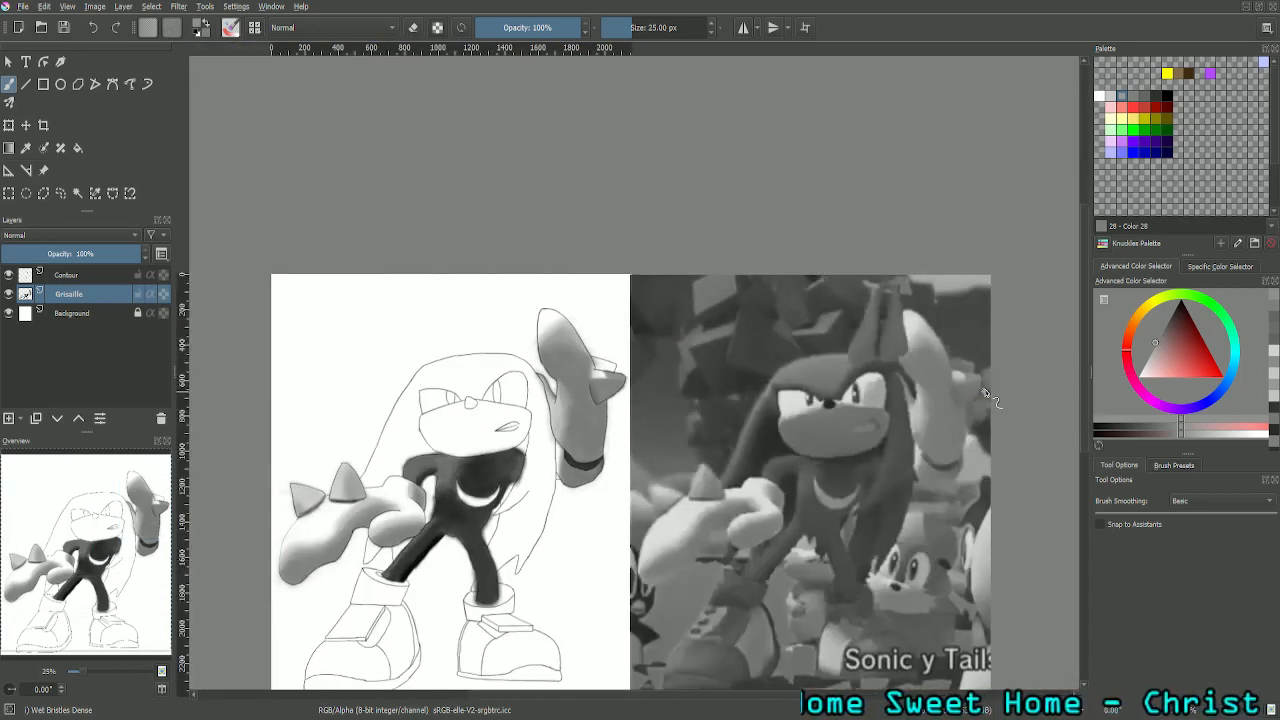
pyautogui.moveTo(107, 551); pyautogui.dragTo(236, 545)
pyautogui.press('+')
pyautogui.press('+')
pyautogui.press('+')
pyautogui.press('+')
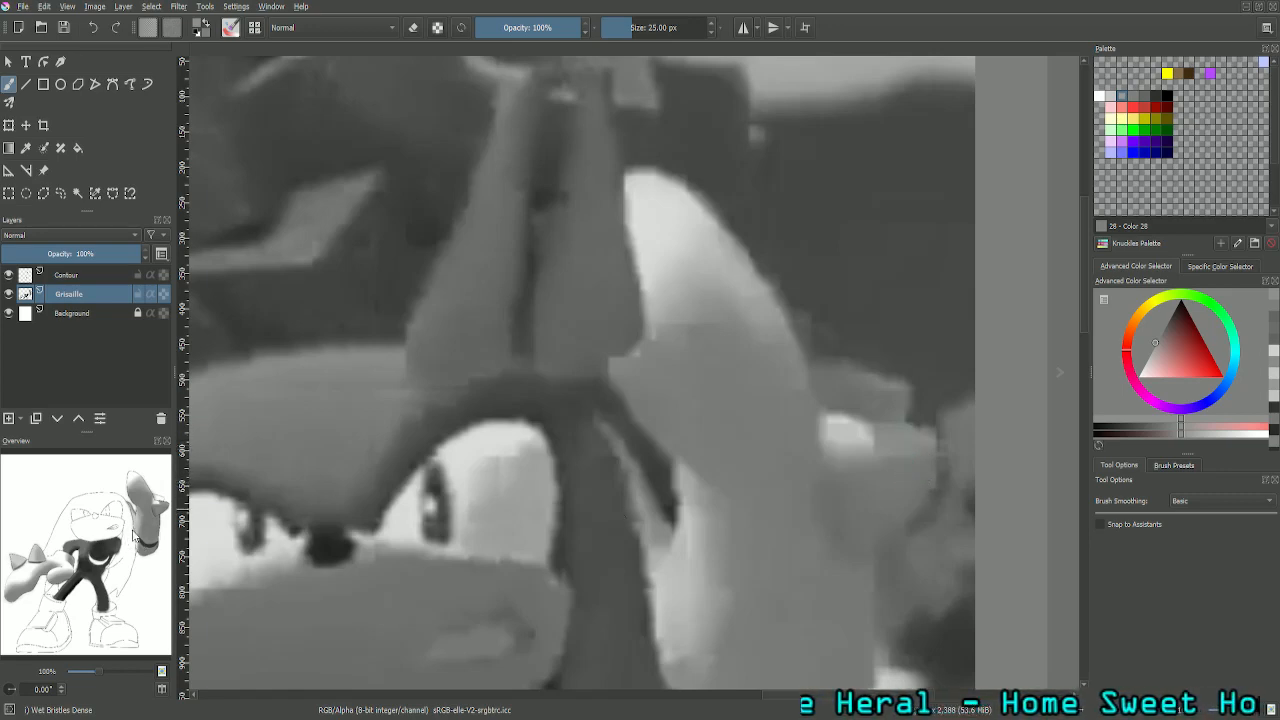
pyautogui.moveTo(133, 535); pyautogui.dragTo(157, 510)
pyautogui.press('+')
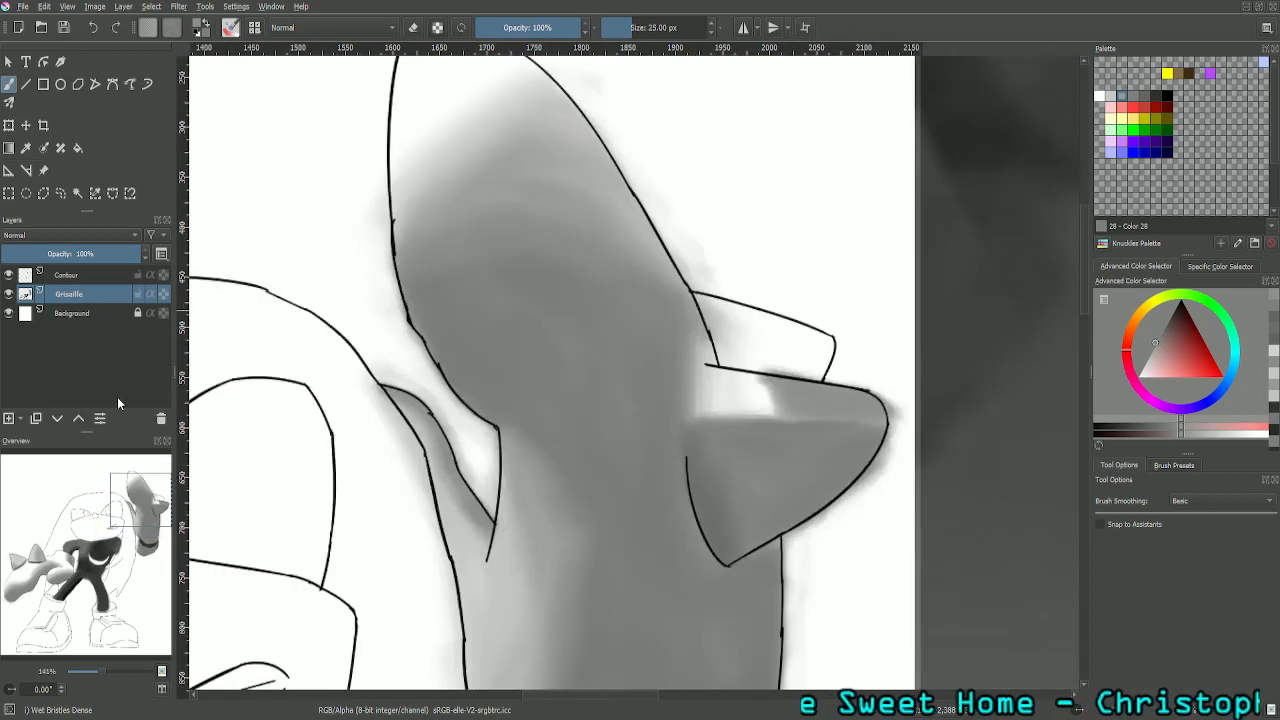
# - Sample the grey (RGB 131) from the larger spike's lower face and paint out the light streak where its two faces meet
pyautogui.moveTo(156, 521); pyautogui.dragTo(175, 518)
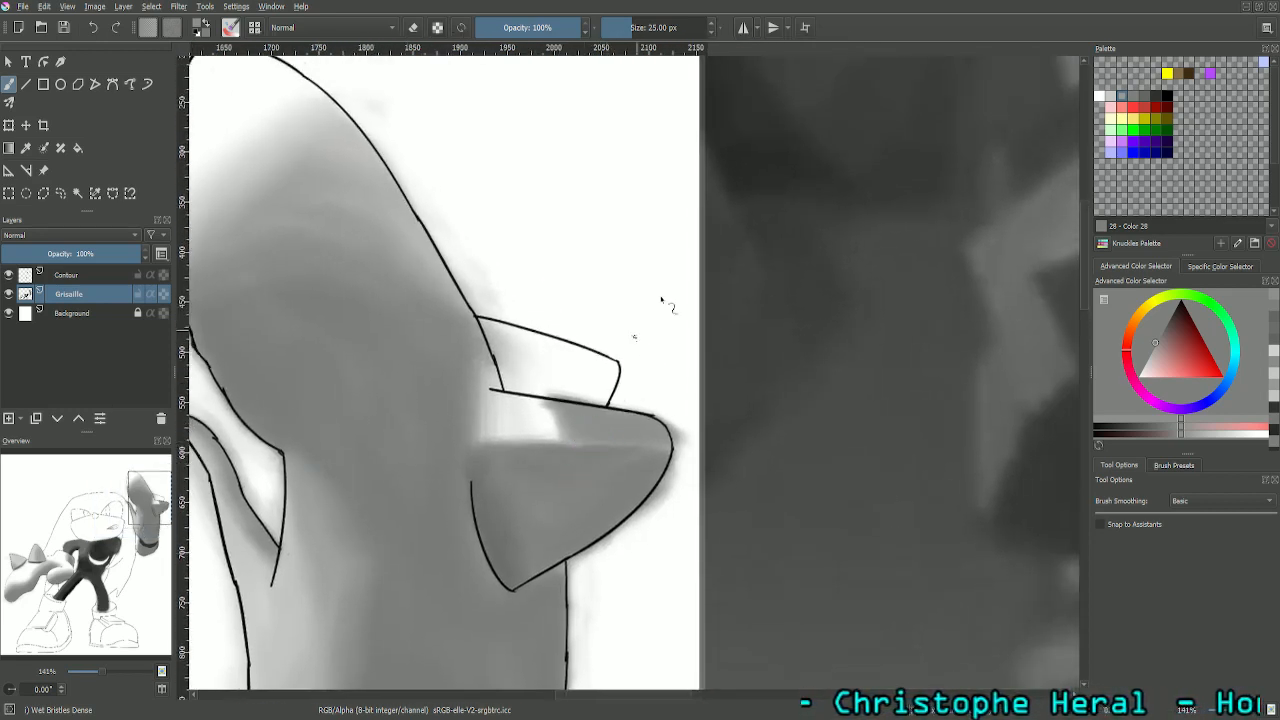
pyautogui.click(1143, 105)
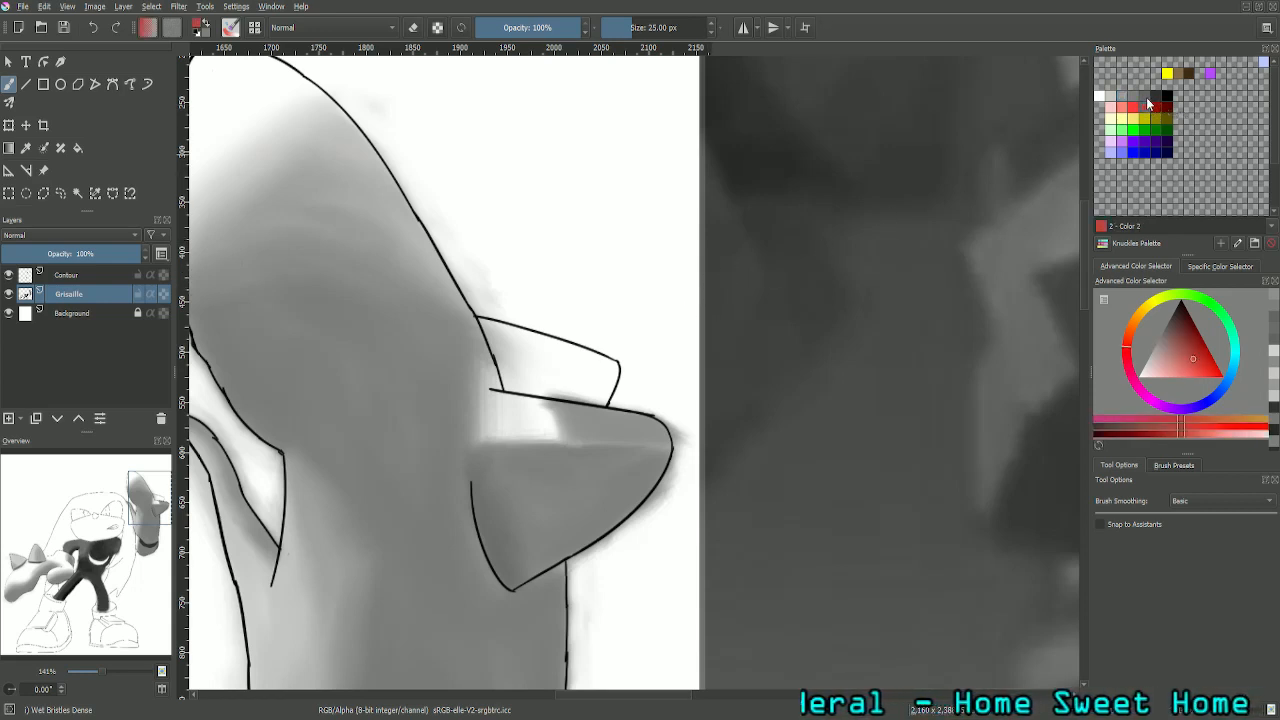
pyautogui.click(1148, 99)
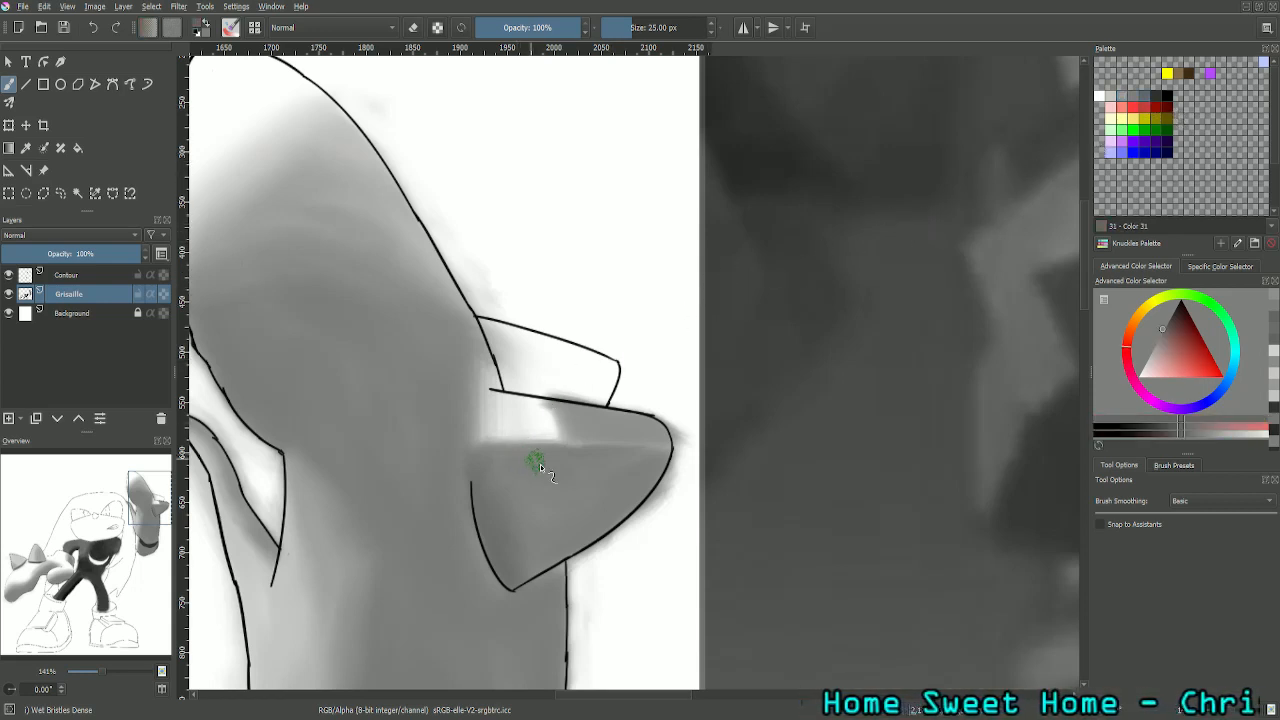
pyautogui.click(26, 147)
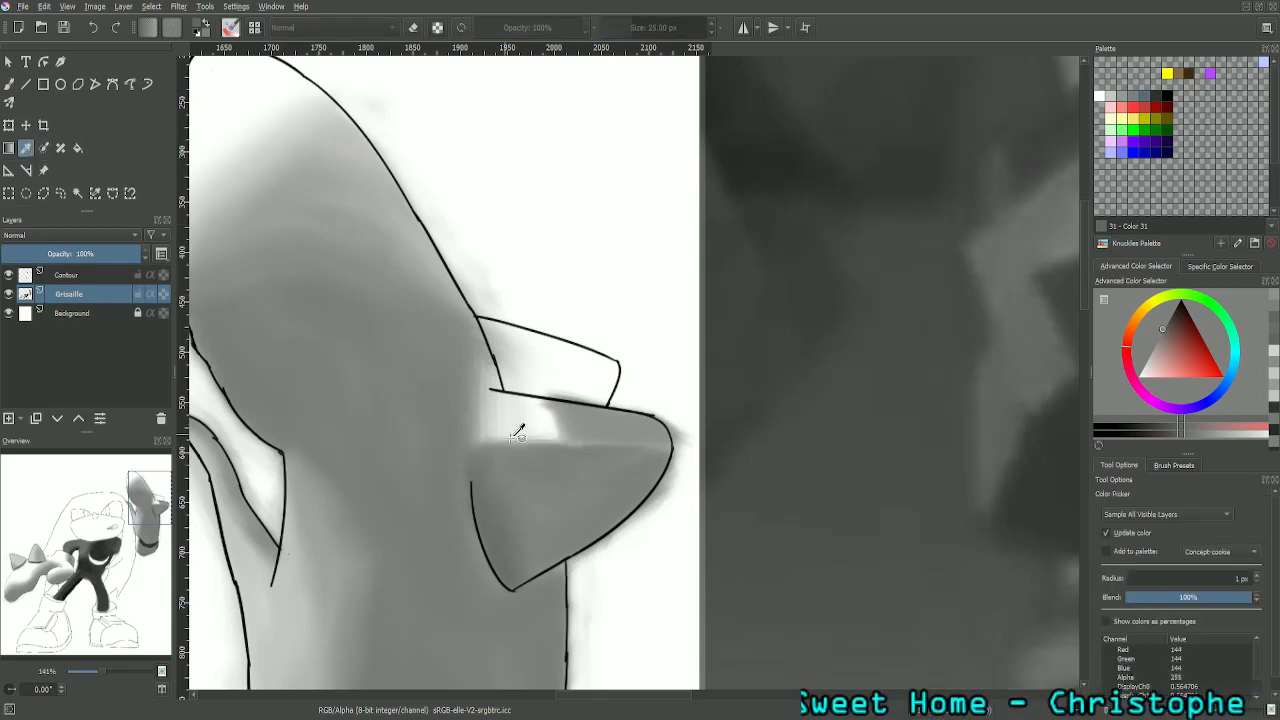
pyautogui.click(605, 483)
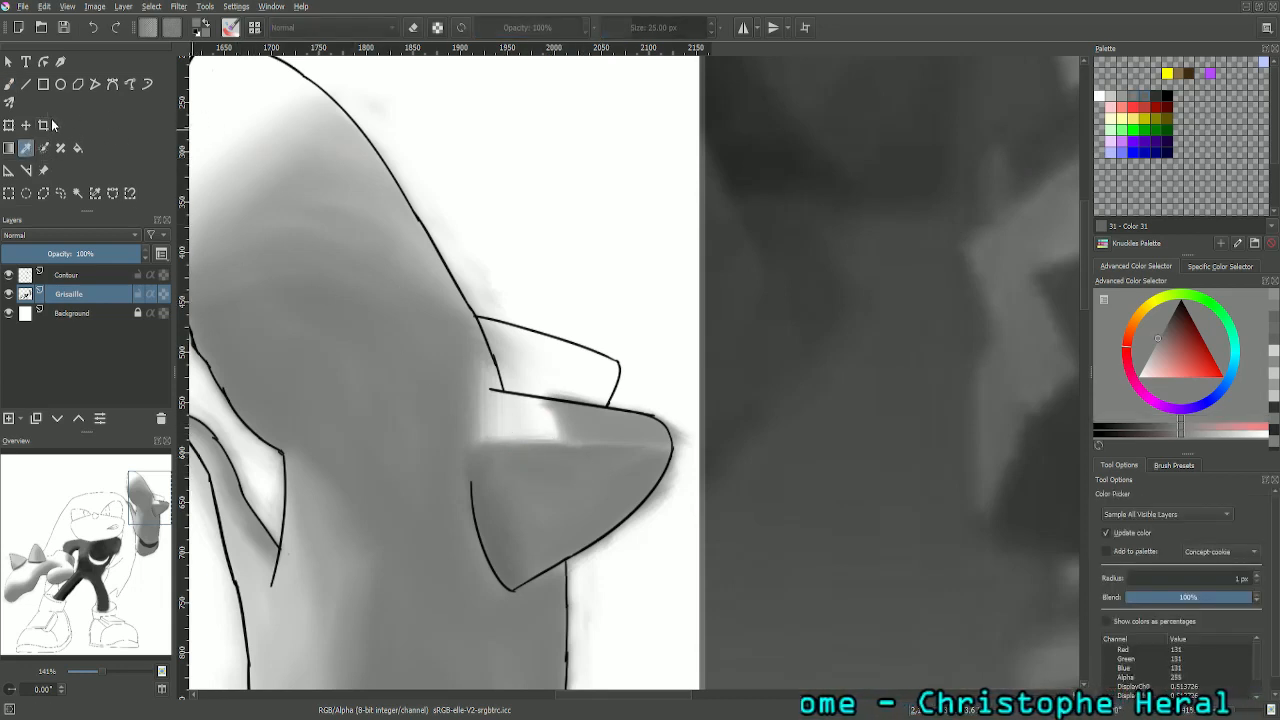
pyautogui.click(9, 84)
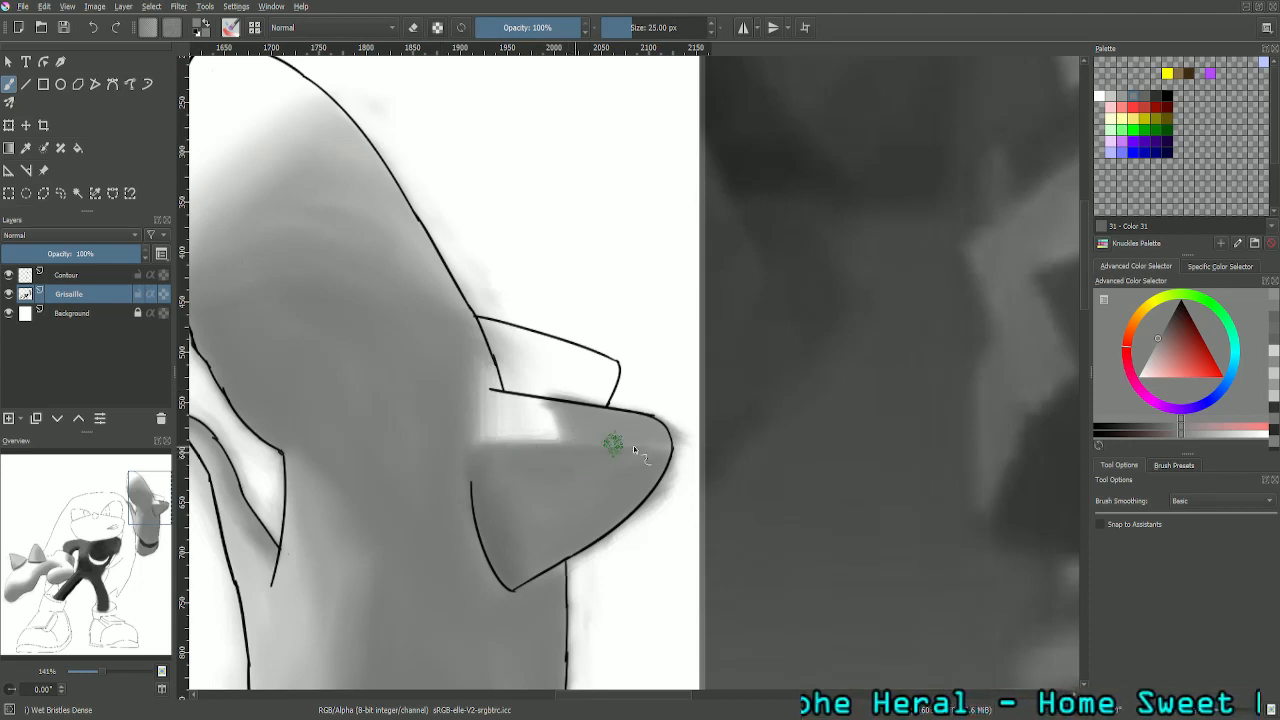
pyautogui.moveTo(614, 444)
pyautogui.mouseDown()
pyautogui.moveTo(660, 449)
pyautogui.moveTo(589, 443)
pyautogui.mouseUp()
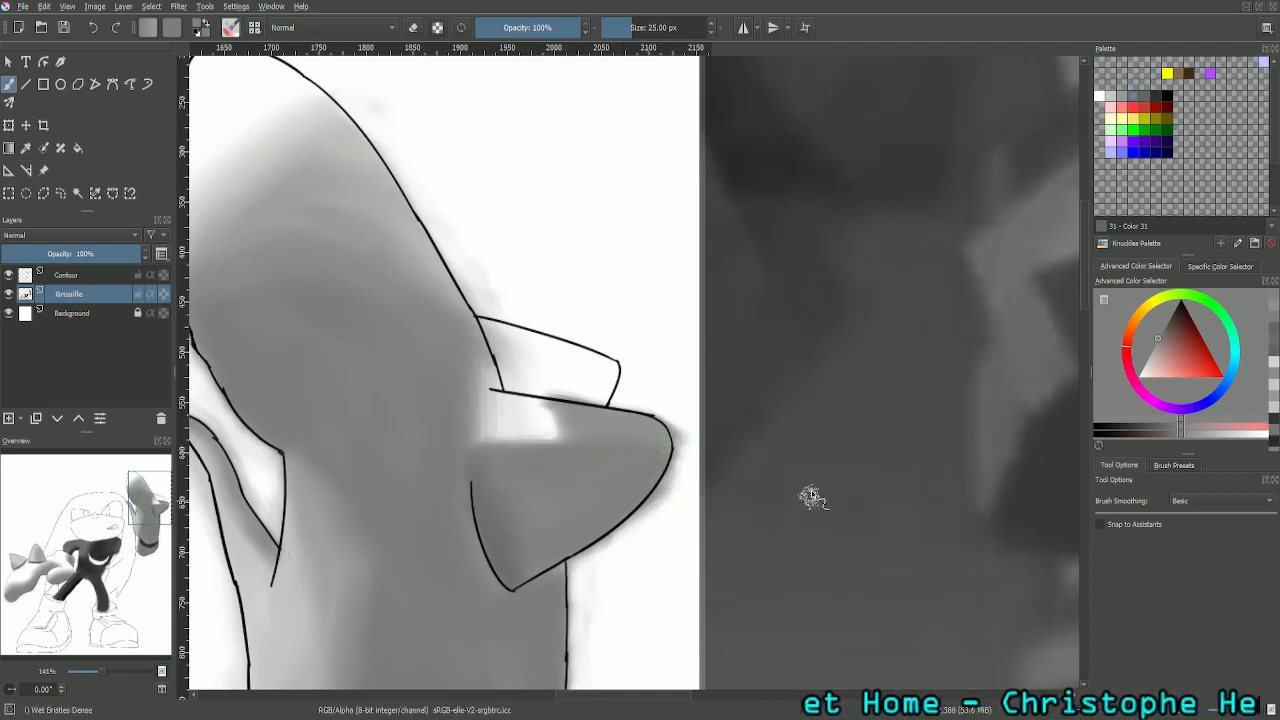
# - Sample the light grey (RGB 178) from the raised glove's spike in the reference image and return to painting
pyautogui.press('-')
pyautogui.press('-')
pyautogui.press('-')
pyautogui.press('-')
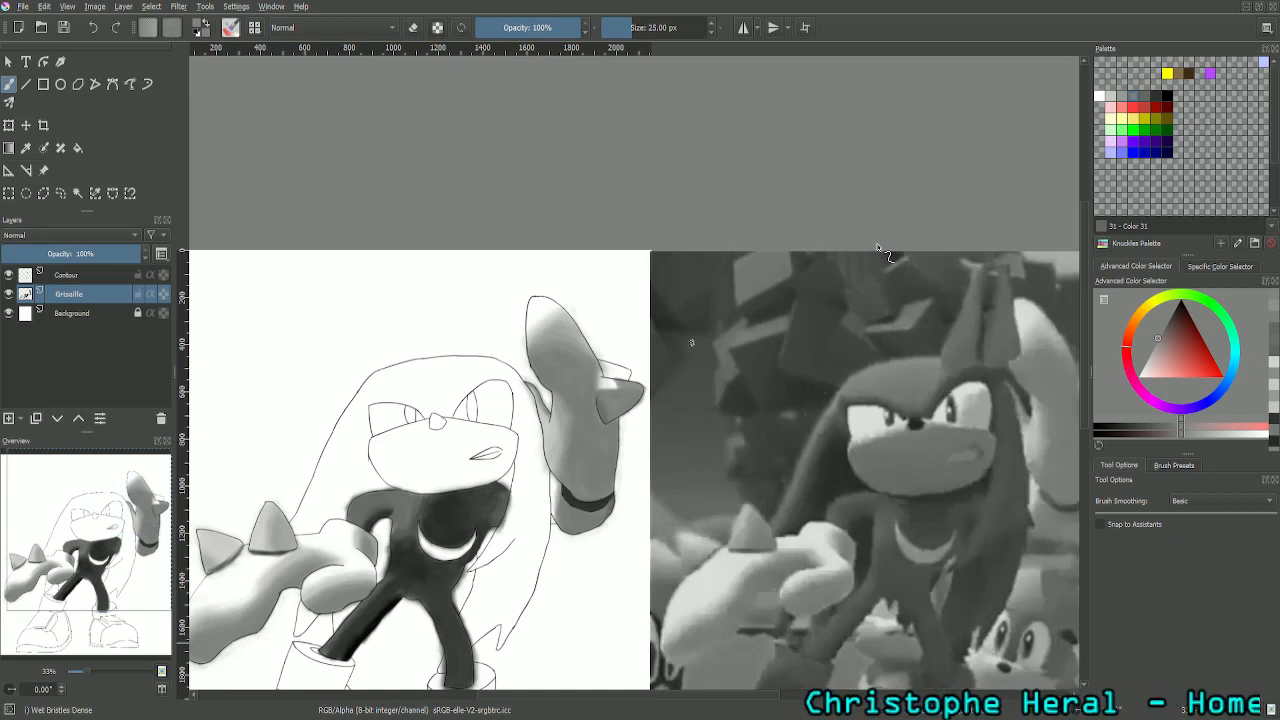
pyautogui.moveTo(51, 536); pyautogui.dragTo(131, 538)
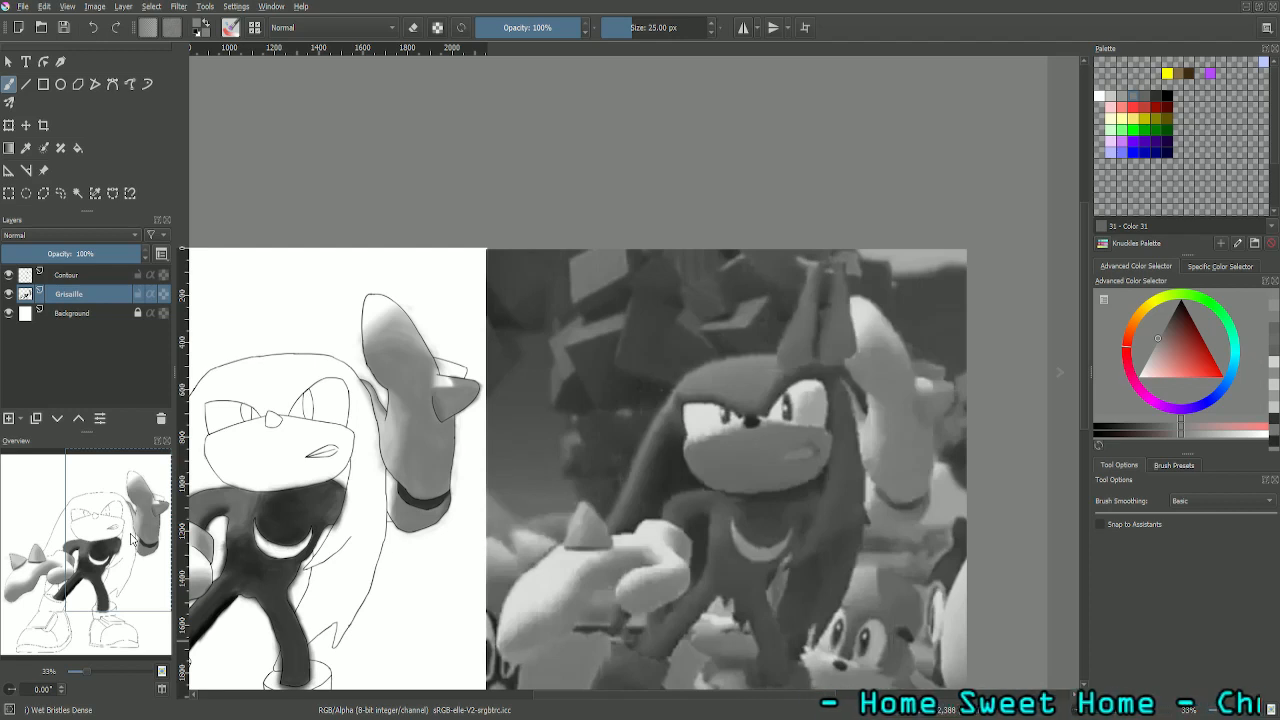
pyautogui.moveTo(131, 538); pyautogui.dragTo(126, 540)
pyautogui.click(26, 147)
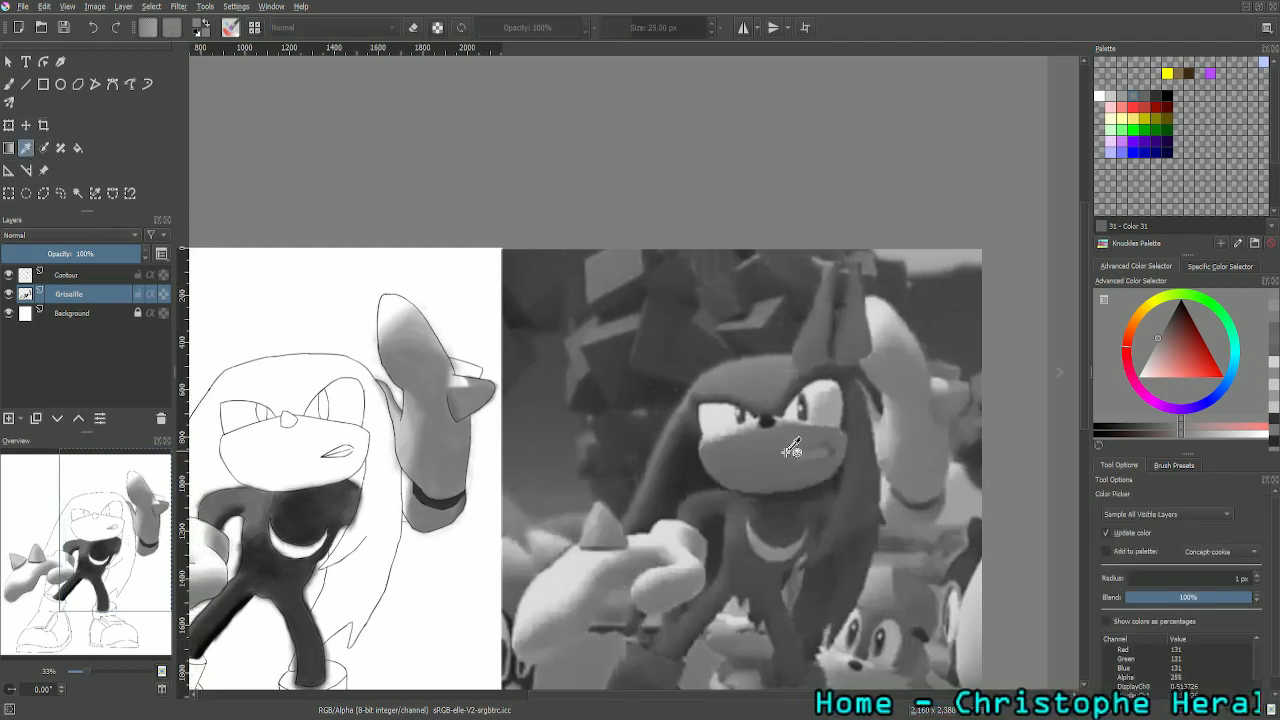
pyautogui.click(945, 384)
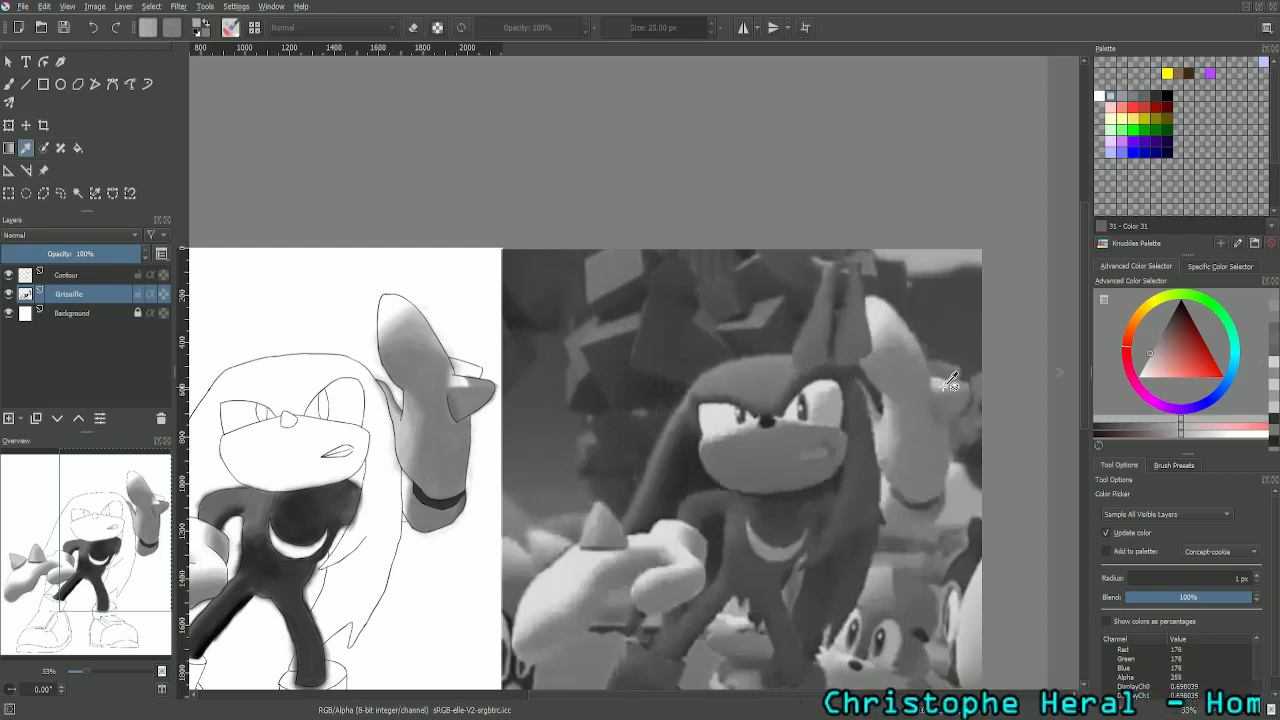
pyautogui.click(9, 84)
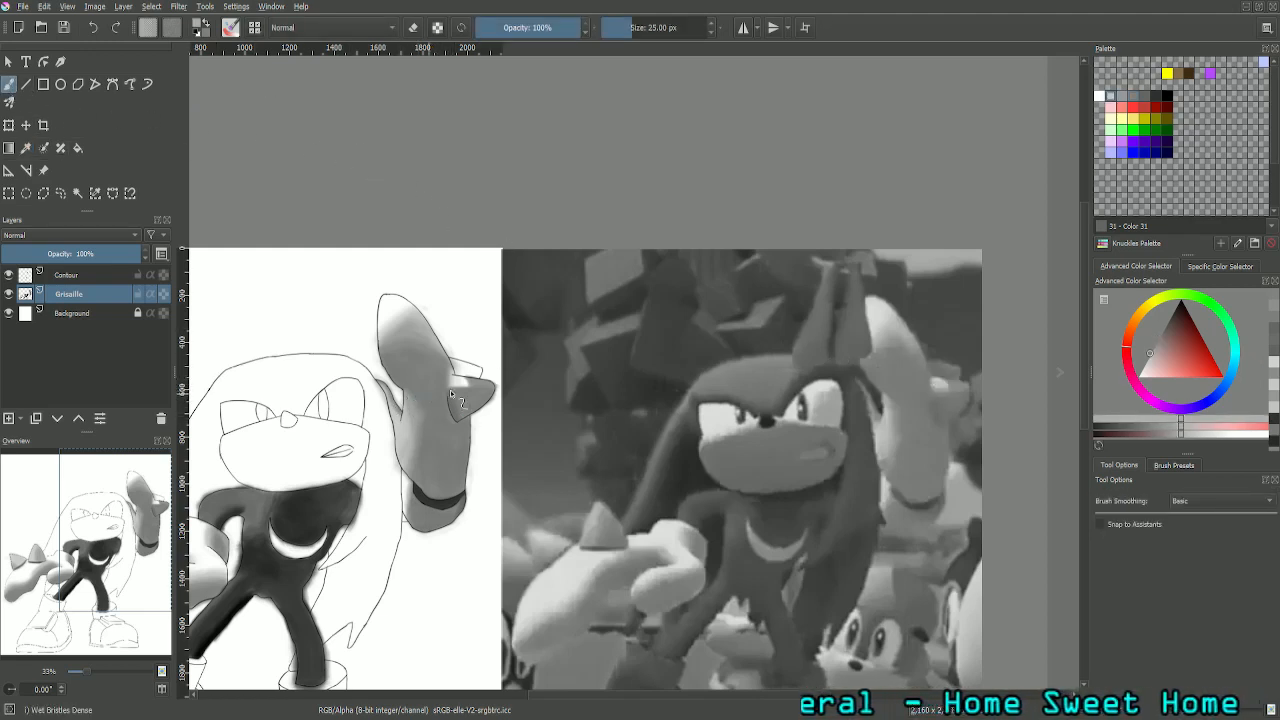
# - Paint the sampled light grey along the lower edge of the larger spike's white highlight, blending it into the darker face
pyautogui.press('+')
pyautogui.press('+')
pyautogui.press('+')
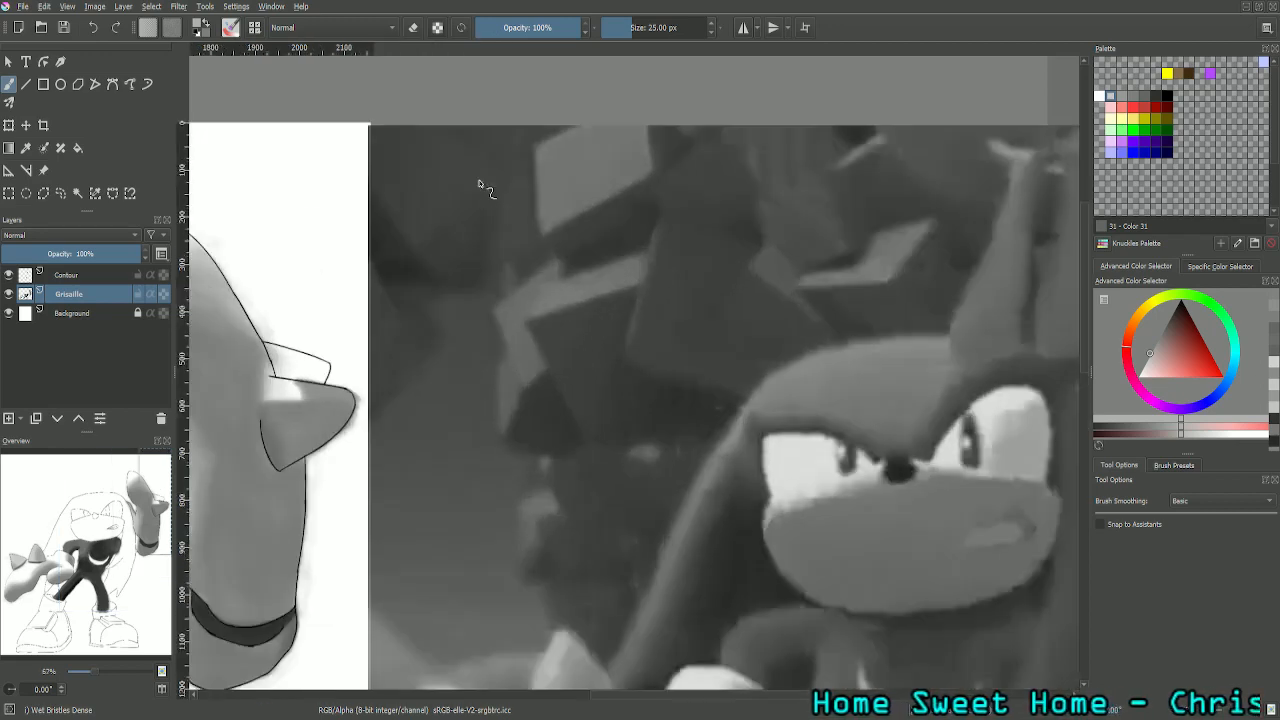
pyautogui.moveTo(145, 510); pyautogui.dragTo(135, 502)
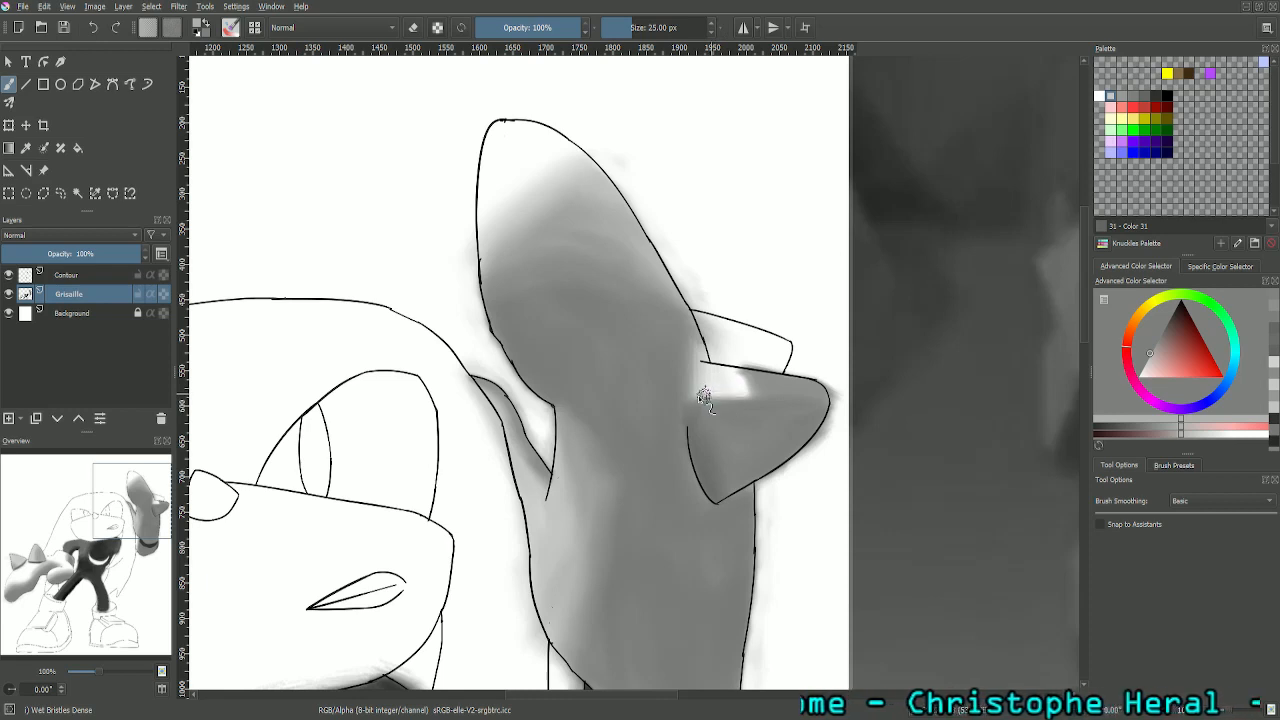
pyautogui.moveTo(703, 391)
pyautogui.mouseDown()
pyautogui.moveTo(753, 393)
pyautogui.moveTo(706, 395)
pyautogui.moveTo(740, 392)
pyautogui.mouseUp()
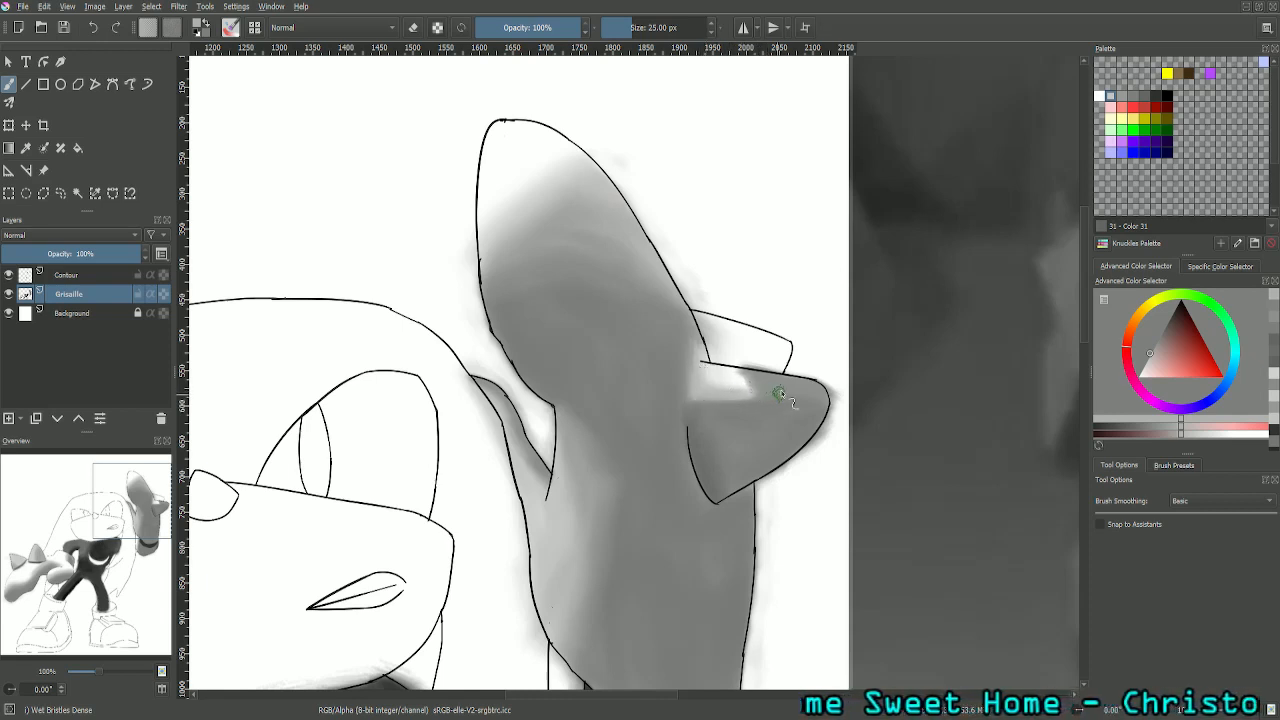
# - Set the brush size to 10 px, sample the upper face's grey (RGB 145) and trim the outer tip of the spike's highlight
pyautogui.hotkey('ctrl', '+')
pyautogui.hotkey('ctrl', '+')
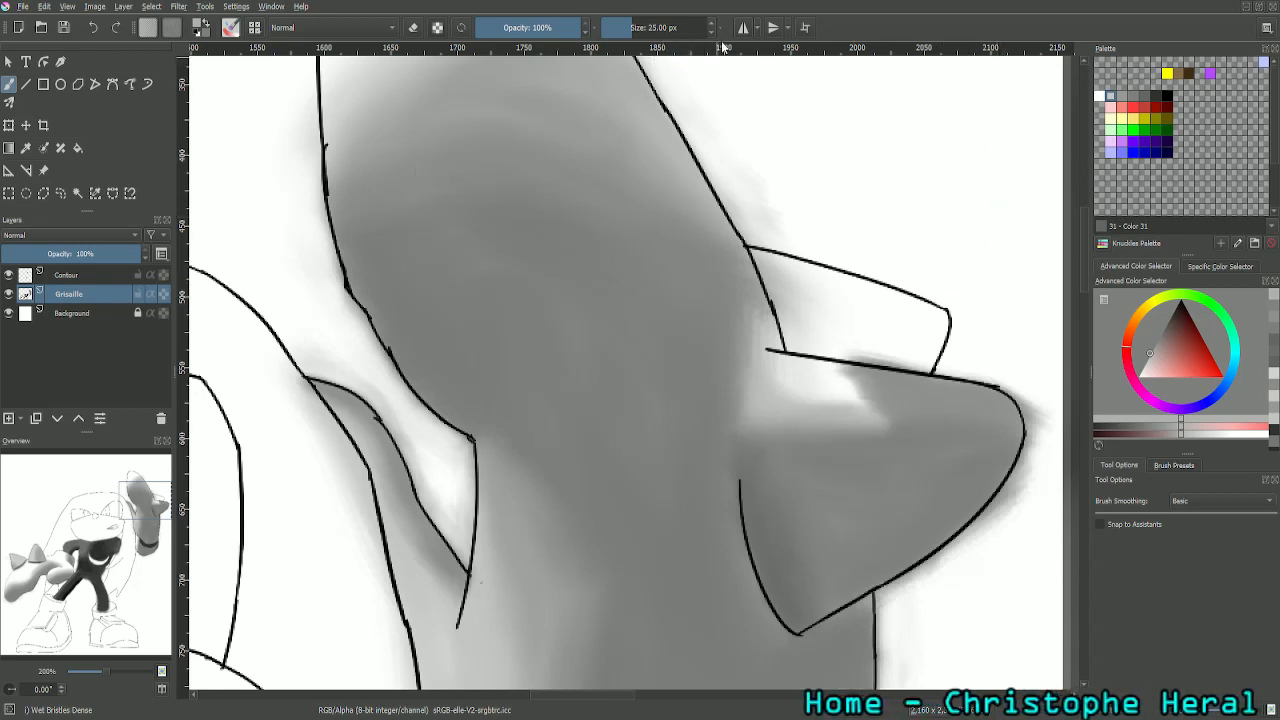
pyautogui.click(636, 30)
pyautogui.write('20')
pyautogui.press('Return')
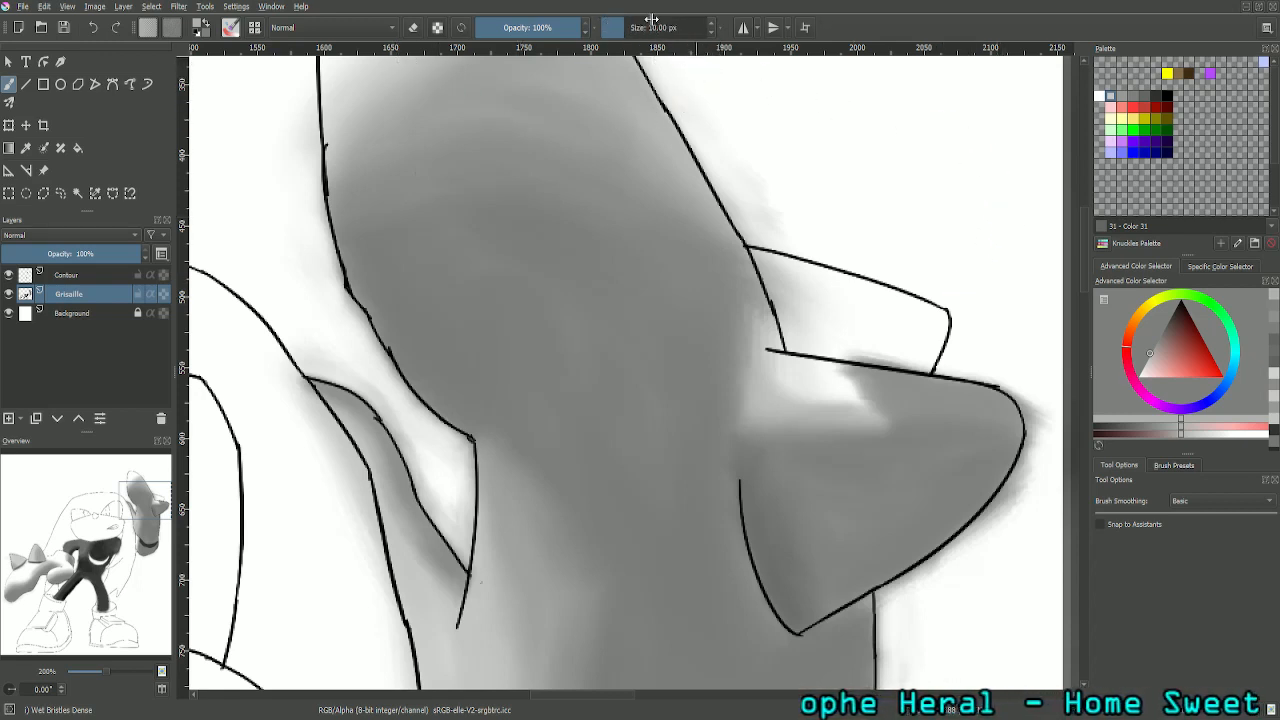
pyautogui.press('+')
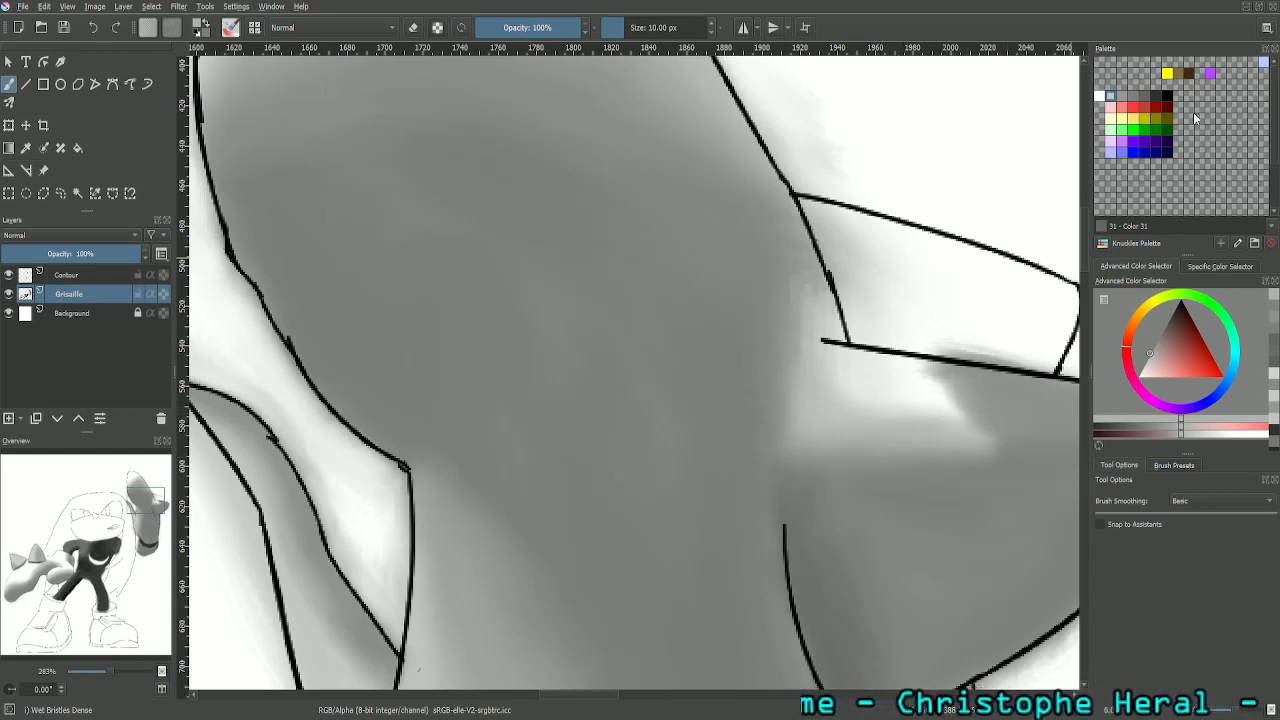
pyautogui.click(1145, 108)
pyautogui.click(1144, 97)
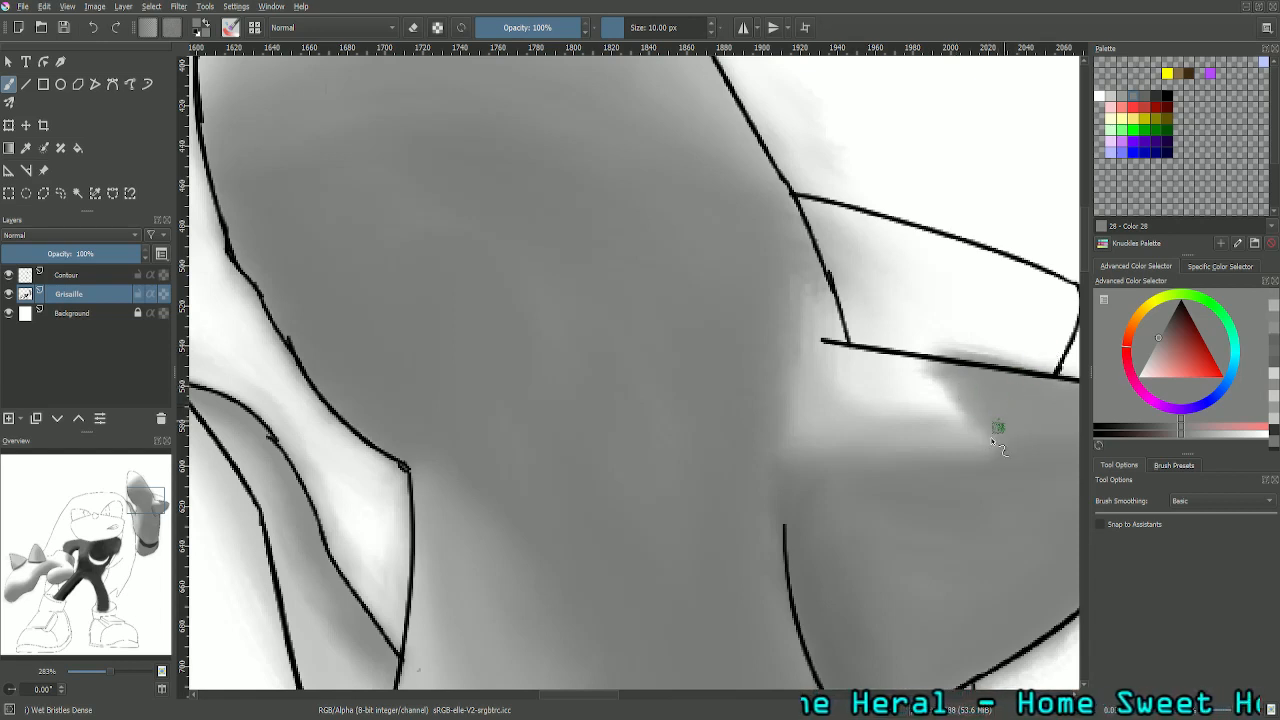
pyautogui.click(27, 148)
pyautogui.click(998, 384)
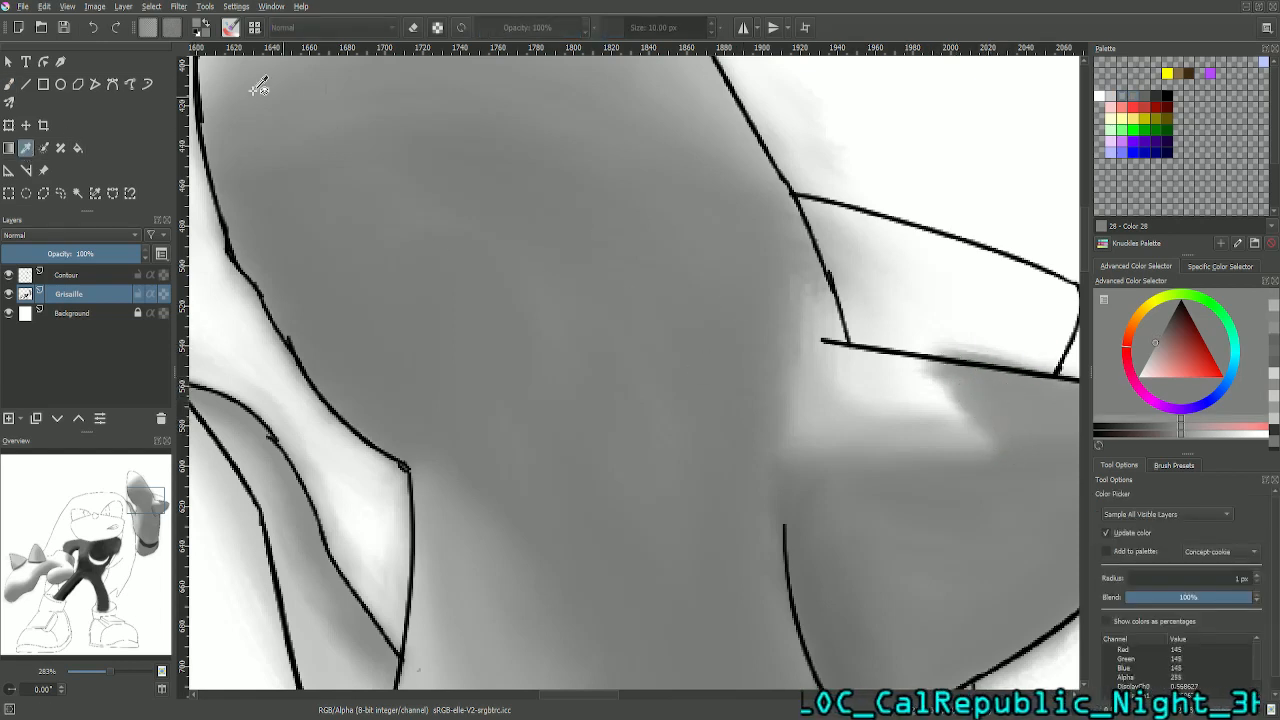
pyautogui.click(10, 86)
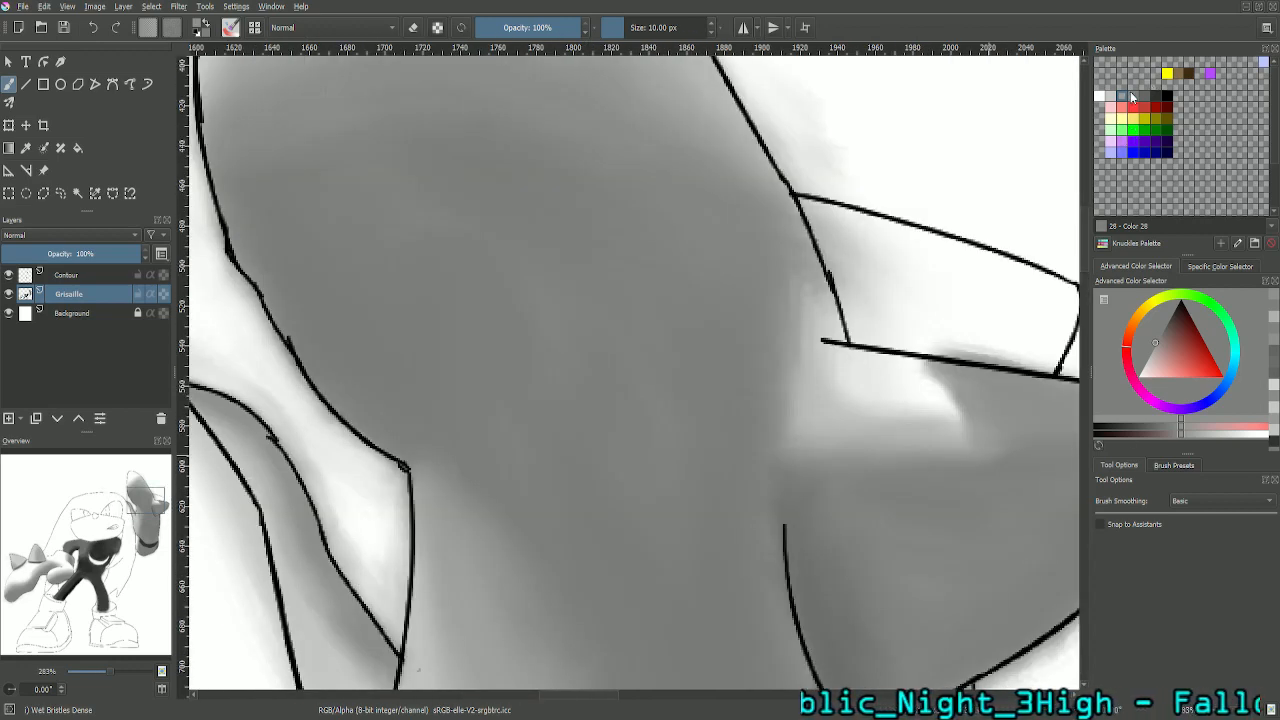
# - Soften the outer edge of the larger spike's highlight with the palette's light grey, Color 29
pyautogui.click(1137, 97)
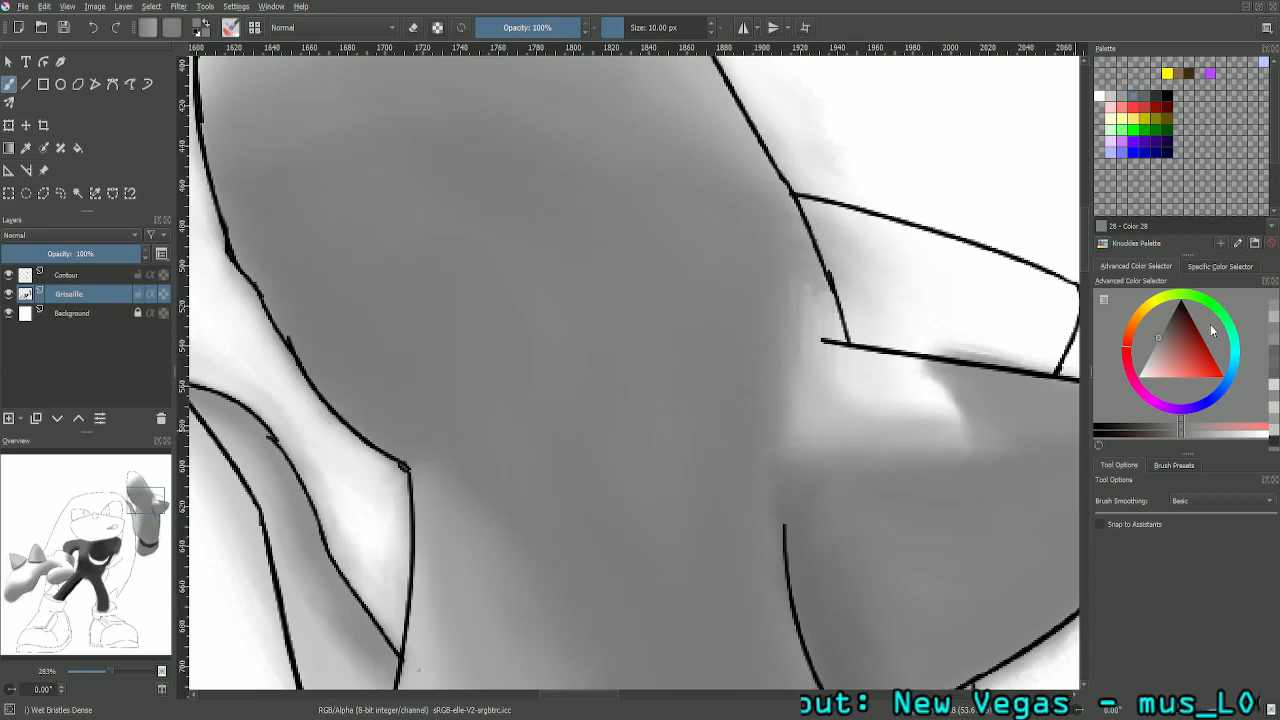
pyautogui.click(1111, 97)
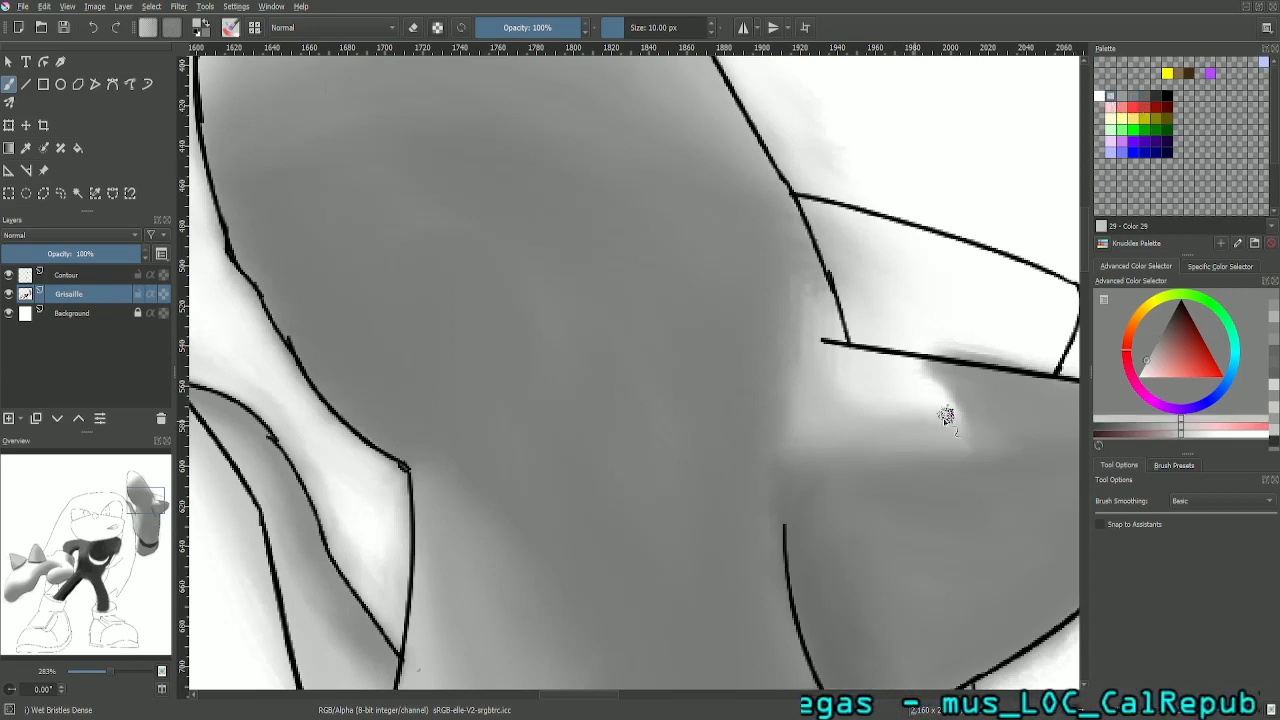
pyautogui.moveTo(932, 413); pyautogui.dragTo(955, 430)
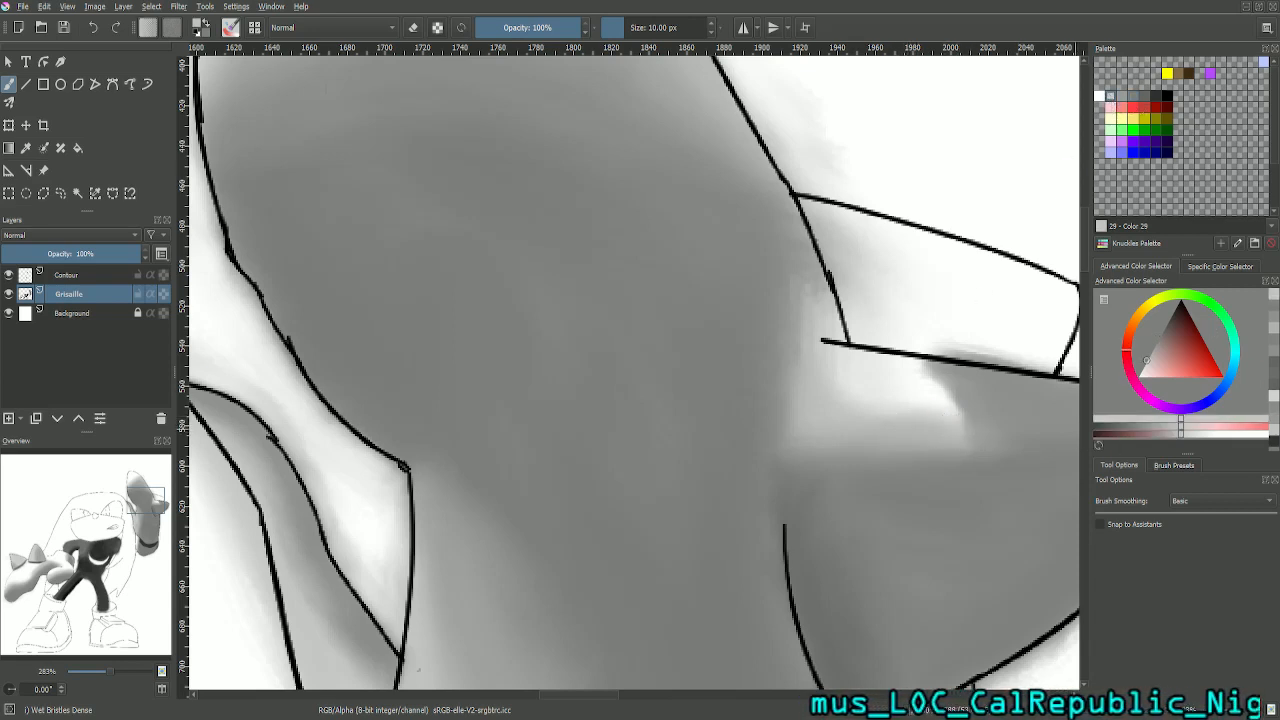
pyautogui.hotkey('ctrl', '-')
pyautogui.hotkey('ctrl', '-')
pyautogui.hotkey('ctrl', '-')
pyautogui.hotkey('ctrl', '+')
pyautogui.hotkey('ctrl', '+')
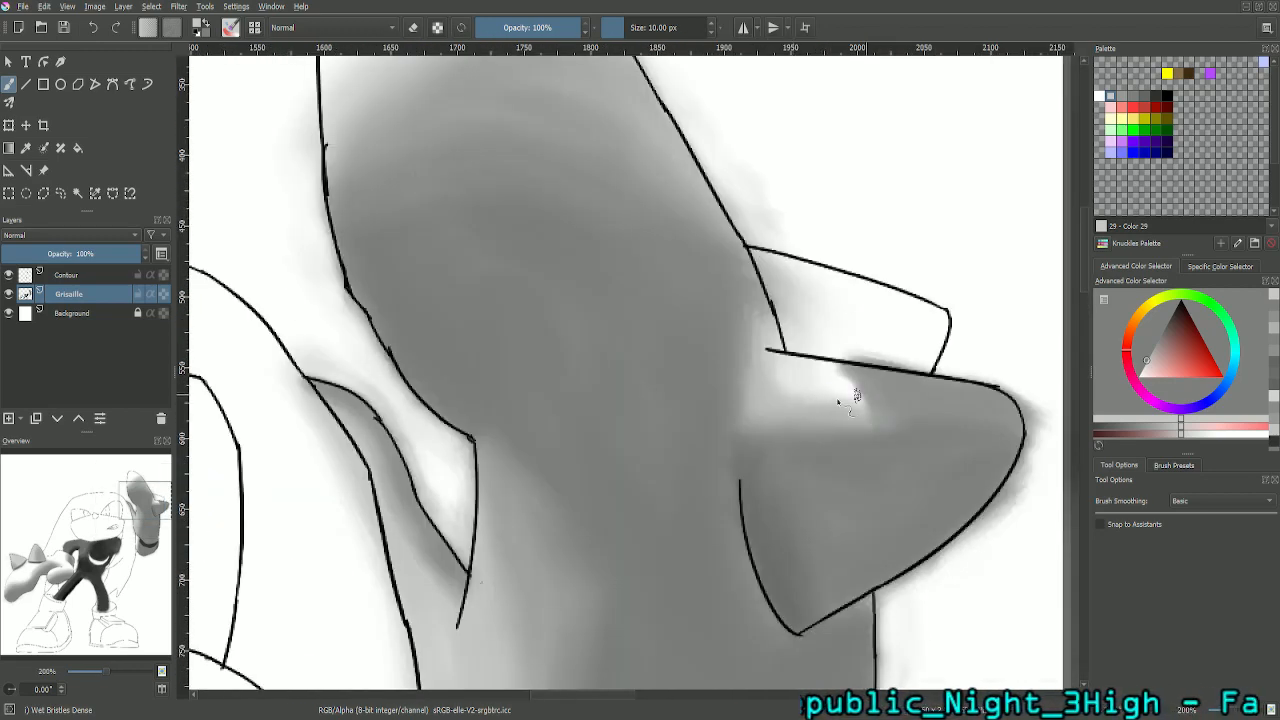
pyautogui.hotkey('ctrl', '+')
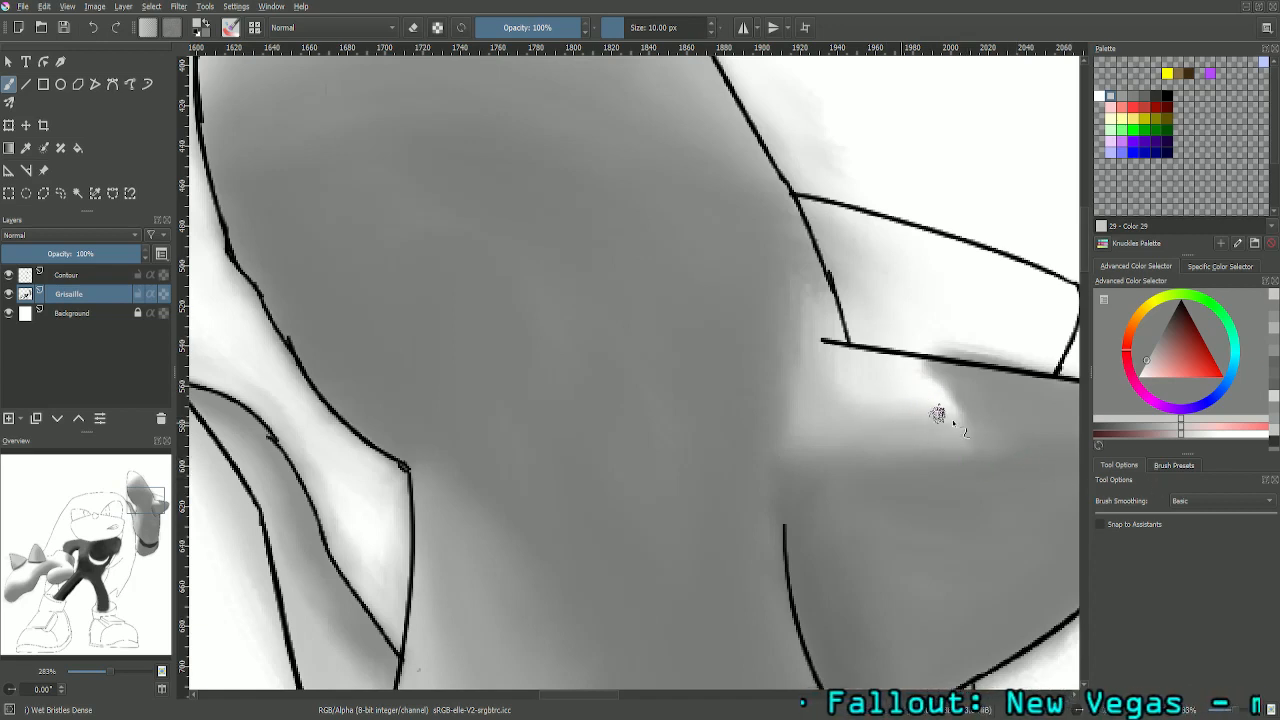
# - Save the painting and bring the whole drawing into view beside the reference
pyautogui.press('1')
pyautogui.press('-')
pyautogui.press('-')
pyautogui.press('-')
pyautogui.press('-')
pyautogui.press('-')
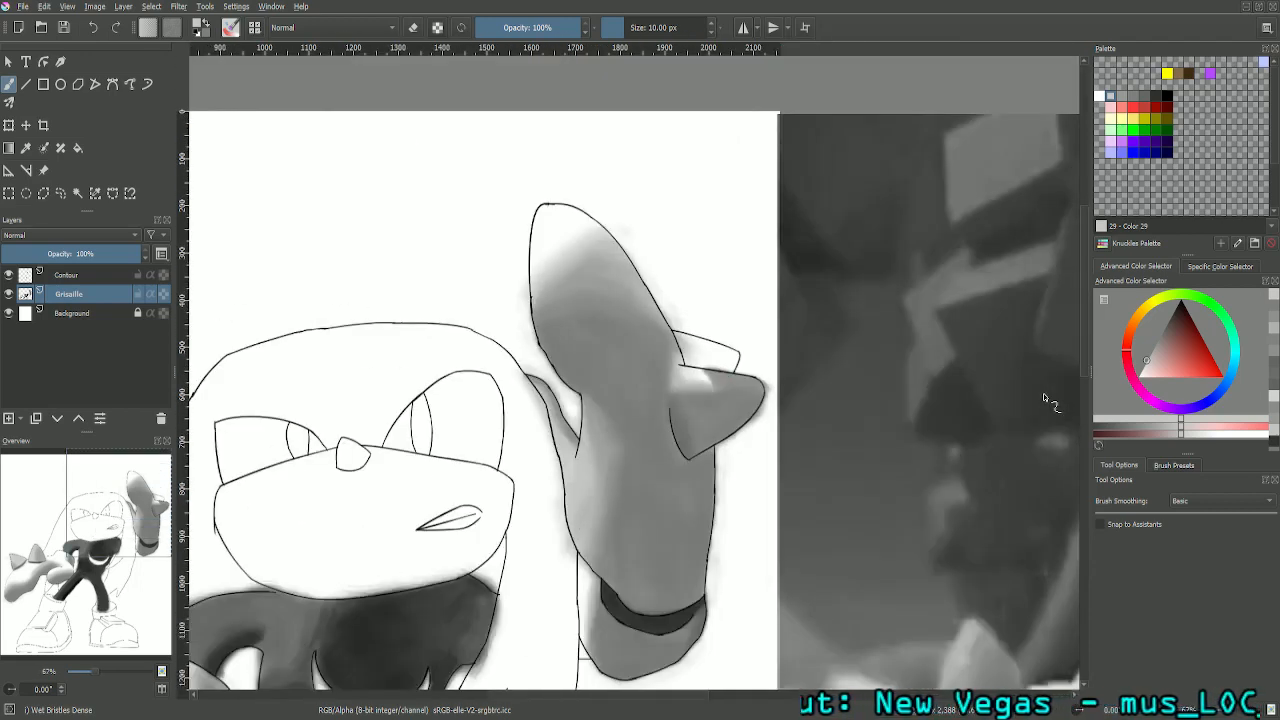
pyautogui.press('+')
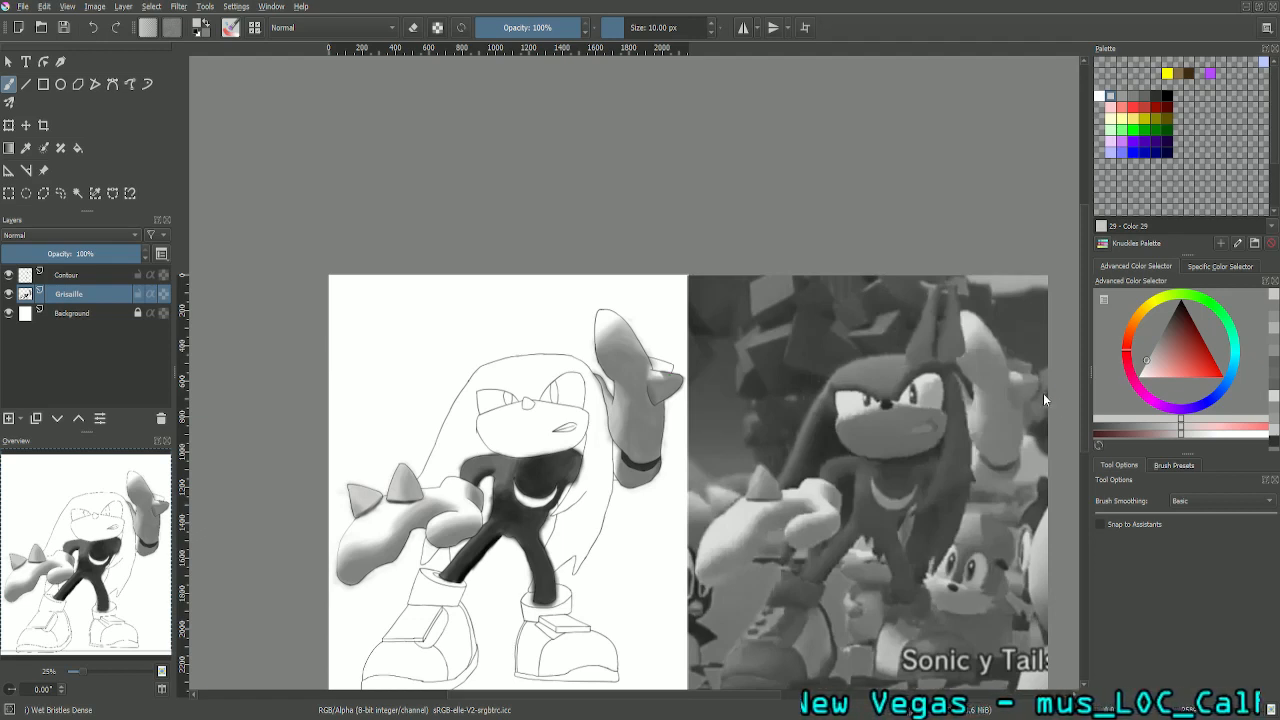
pyautogui.hotkey('ctrl', 's')
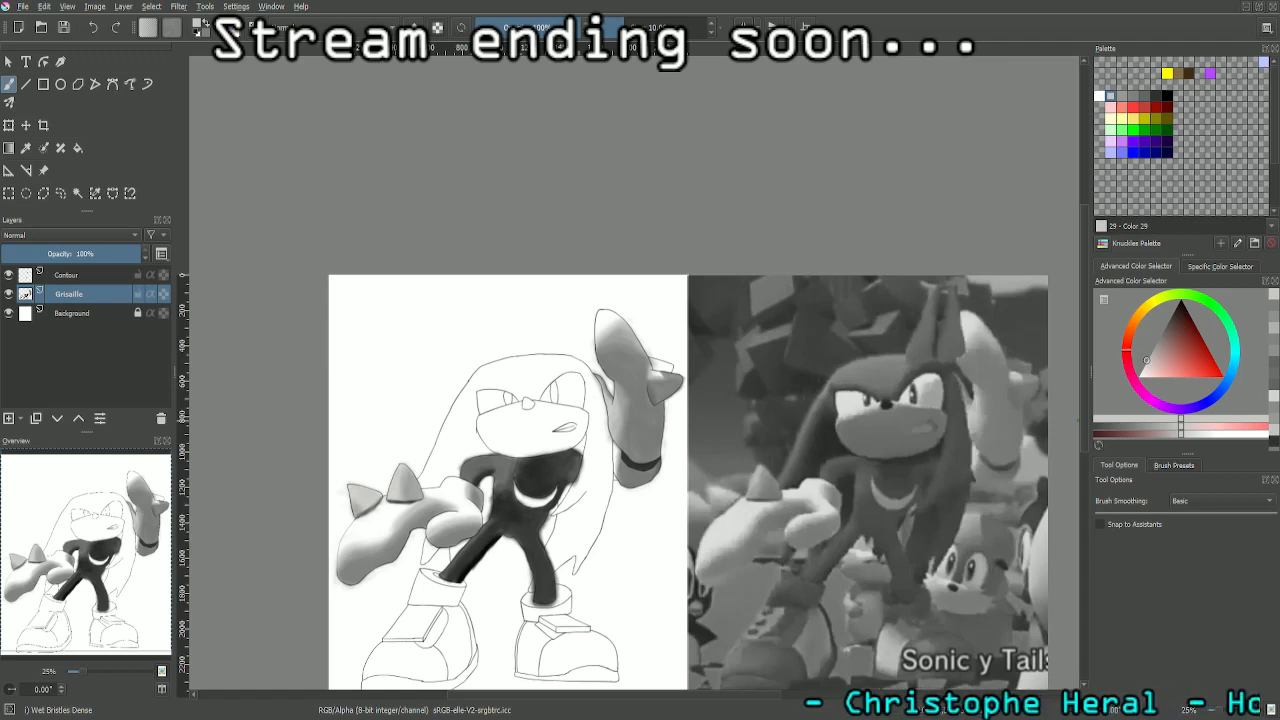
pyautogui.hotkey('ctrl', 's')
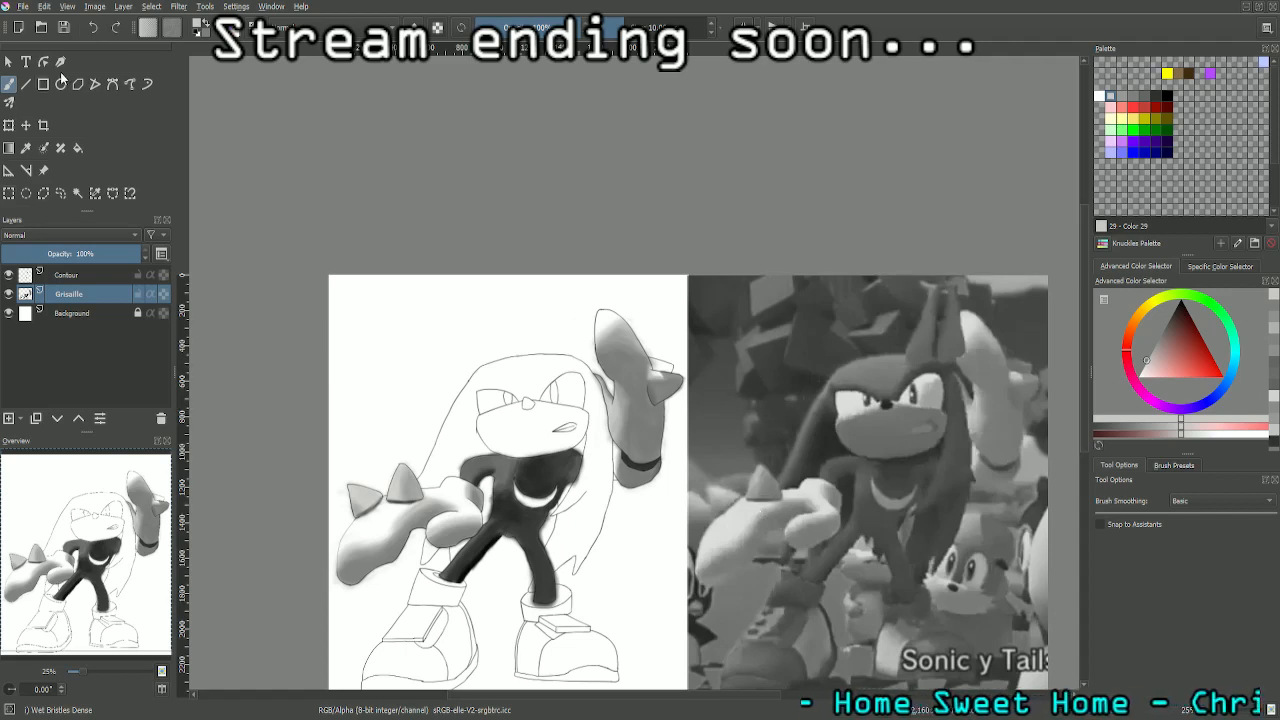
pyautogui.moveTo(734, 563); pyautogui.dragTo(688, 467)
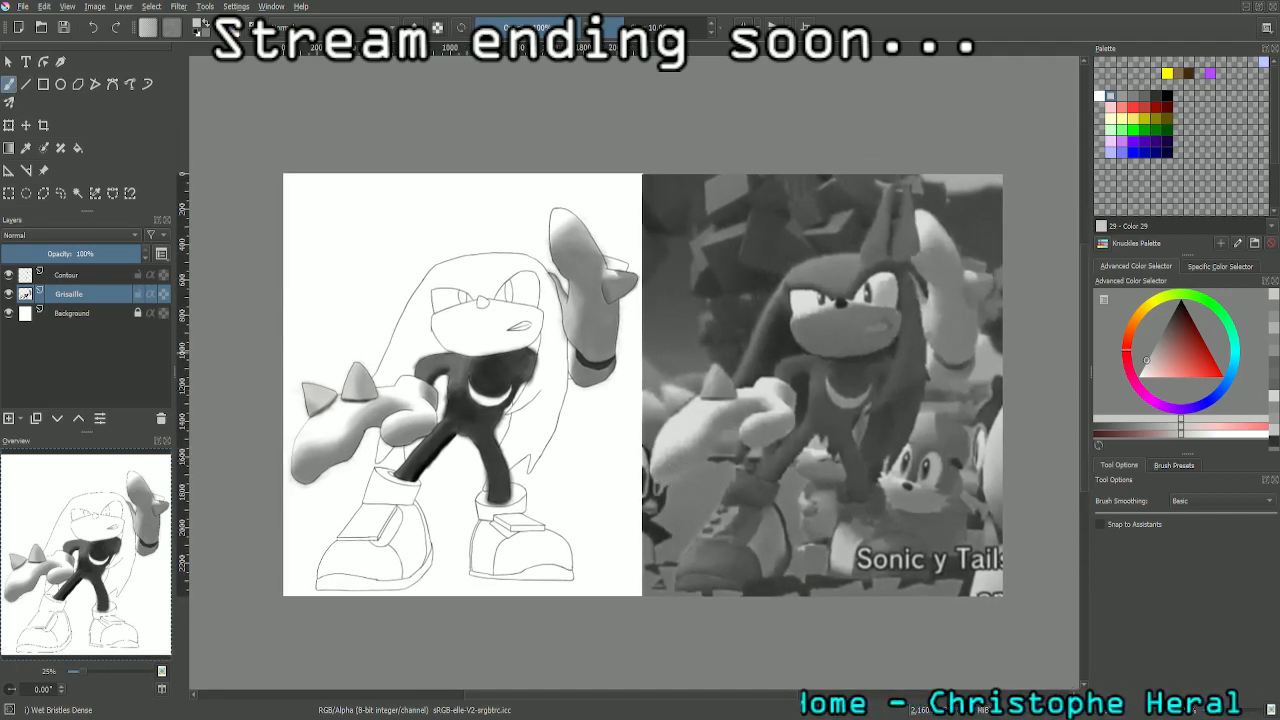